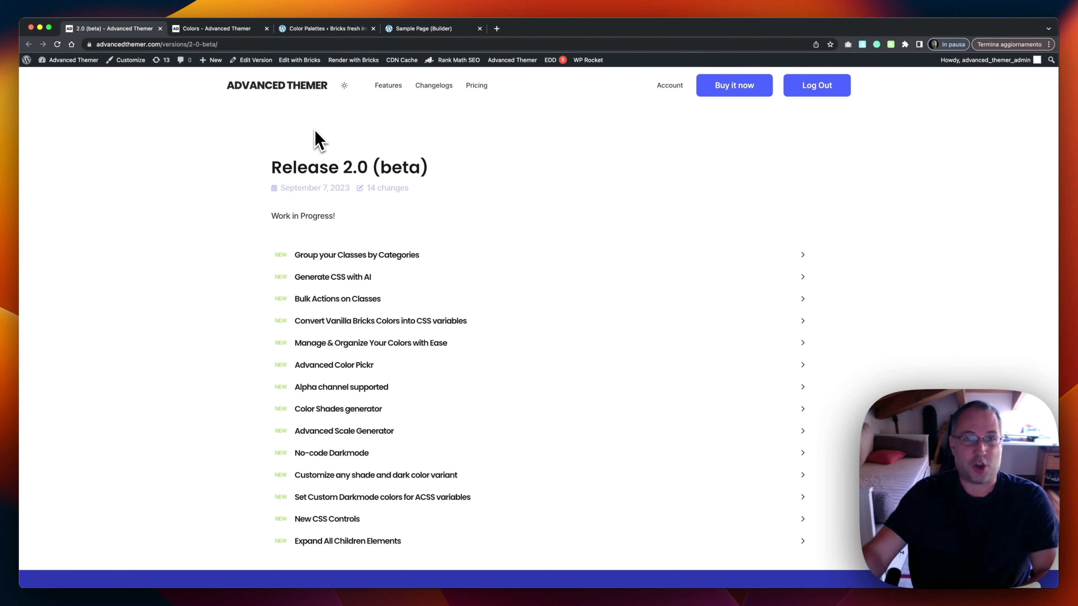
- Open the Main Palette from the Color Palettes list to review its shades, and view the Sample Page in the builder
click(335, 28)
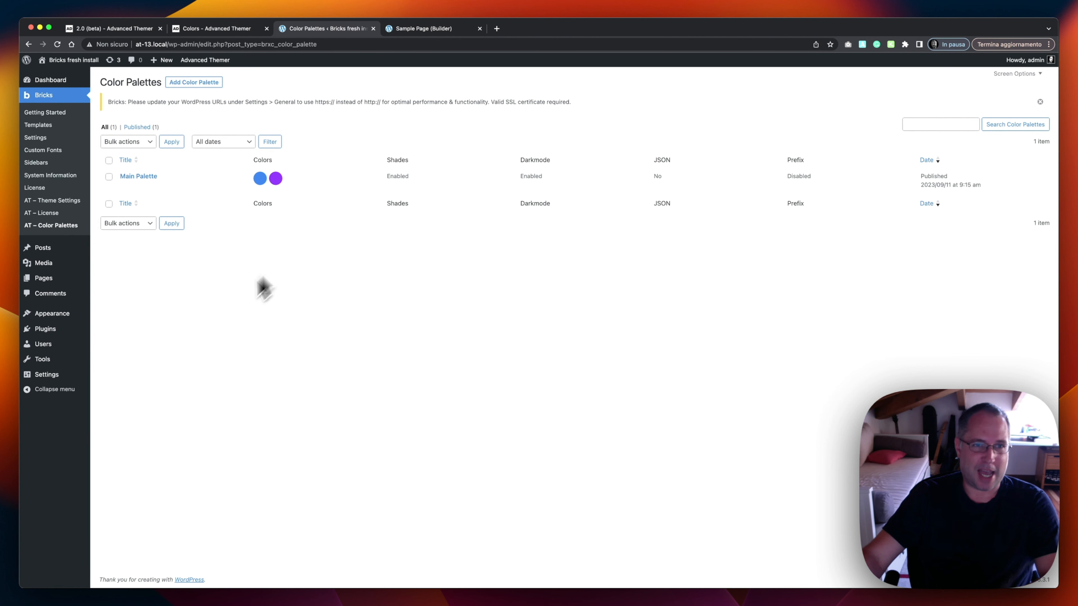
mouse_move(164, 195)
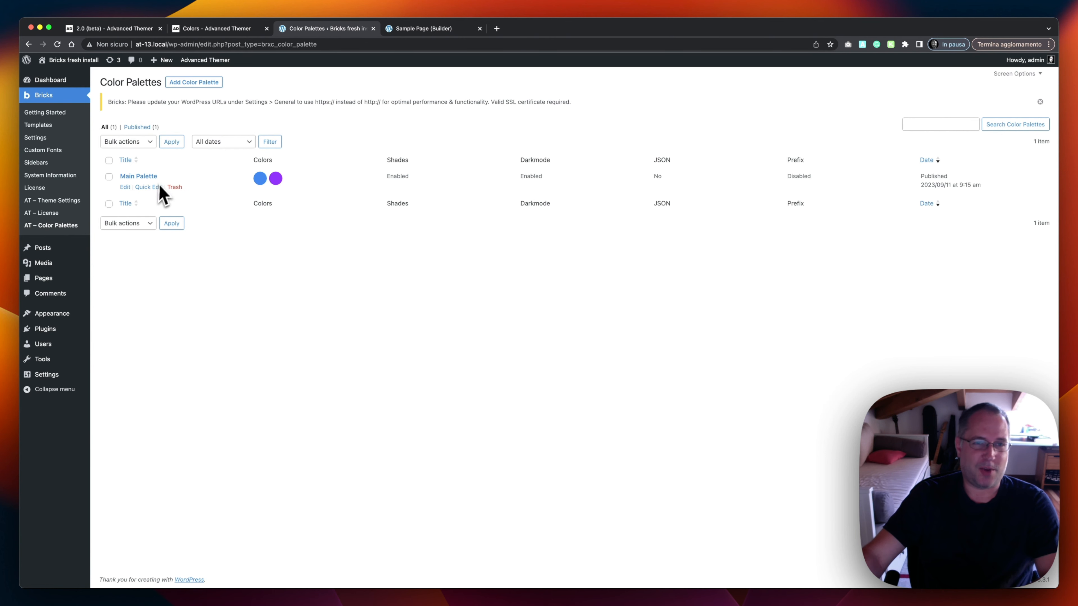
click(143, 178)
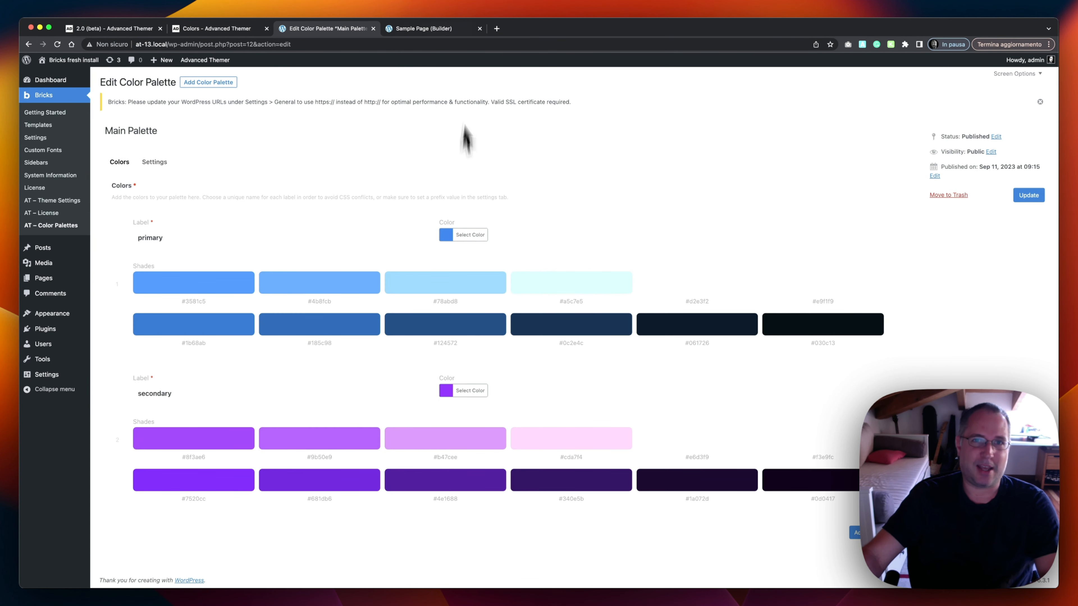
click(437, 30)
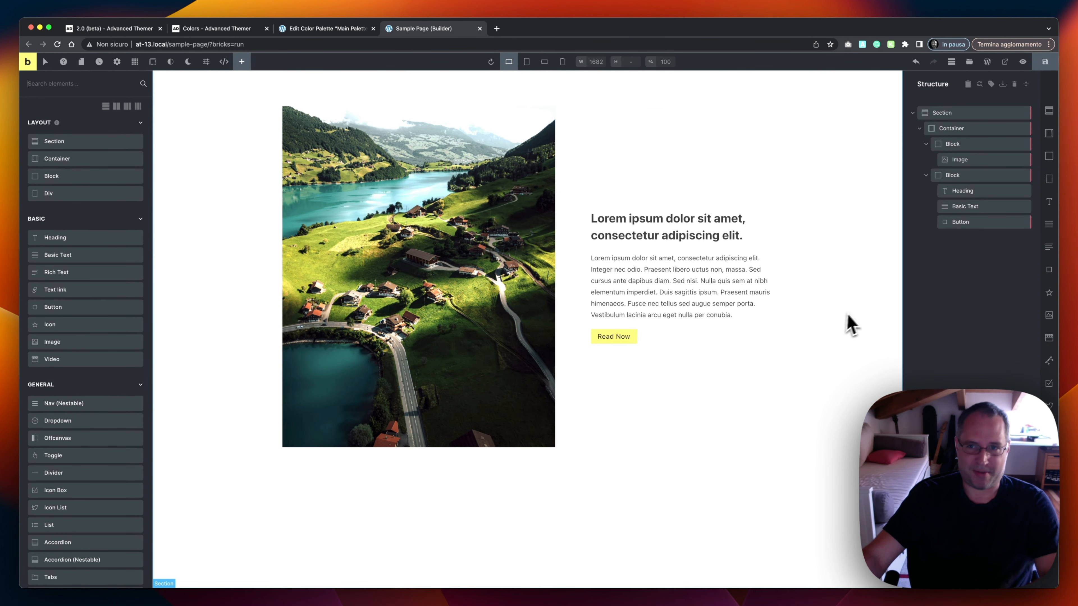
- Deactivate version 1.3 of the Advanced Themer for Bricks plugin and activate version 2.0-beta
click(339, 34)
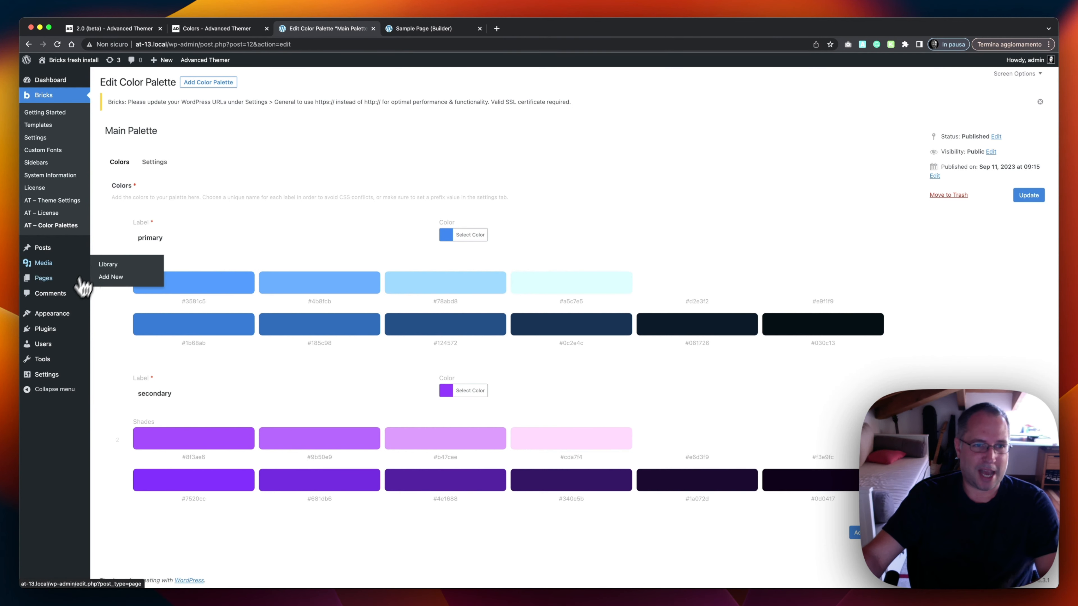
click(48, 333)
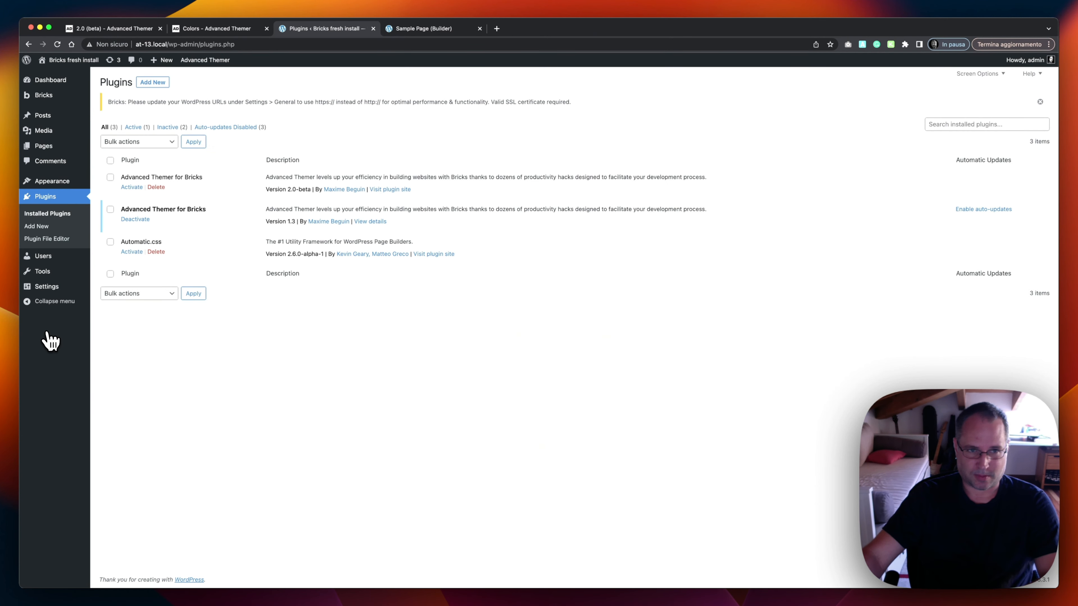
click(133, 220)
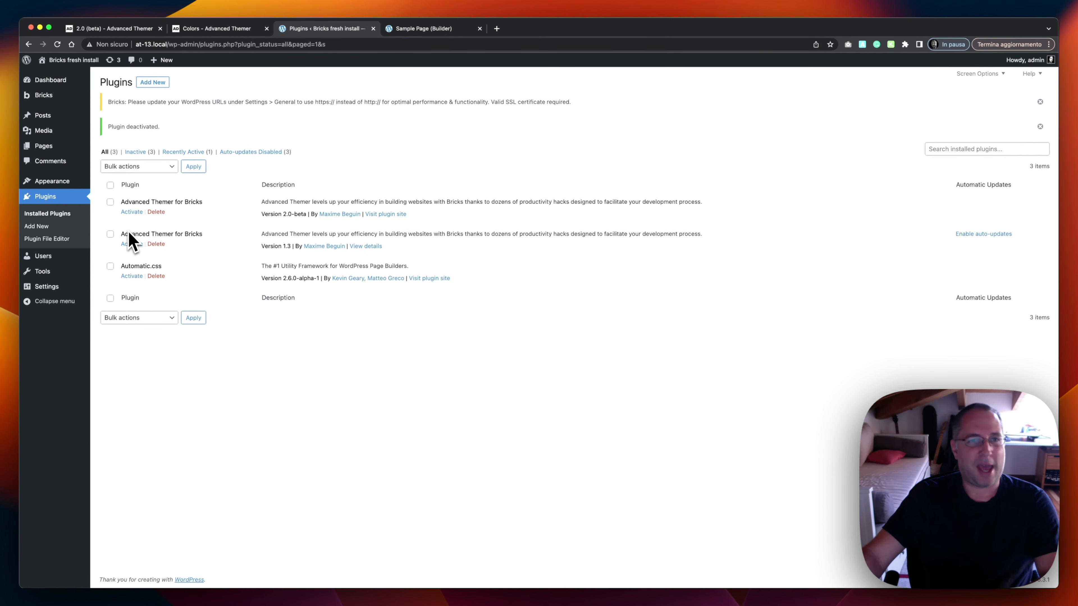
click(133, 212)
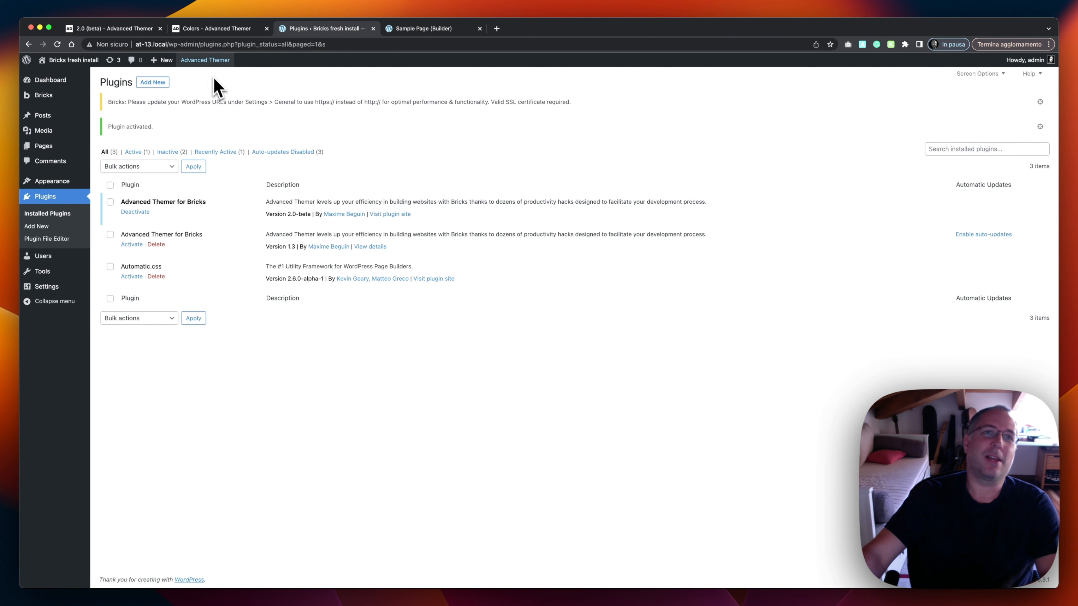
- Enable Global Colors in the global settings of Advanced Themer's theme settings and save
mouse_move(206, 61)
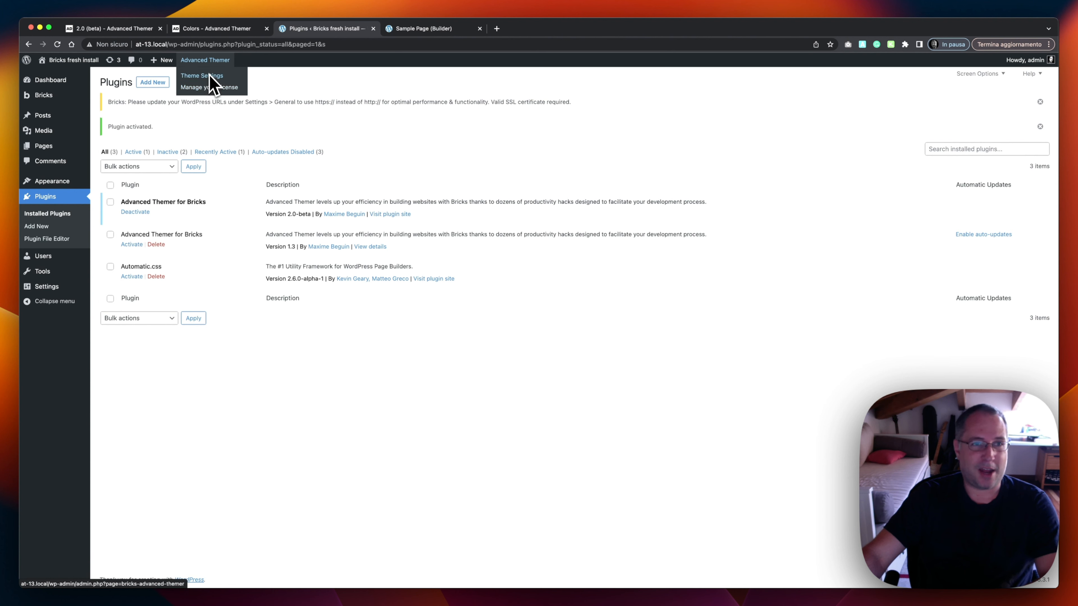
mouse_move(54, 97)
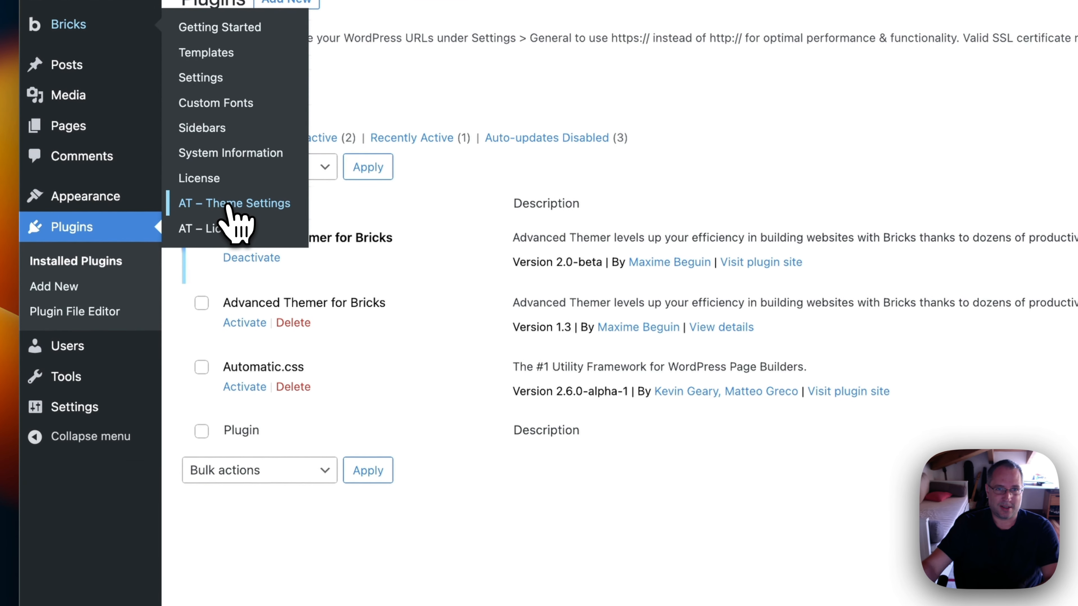
click(225, 203)
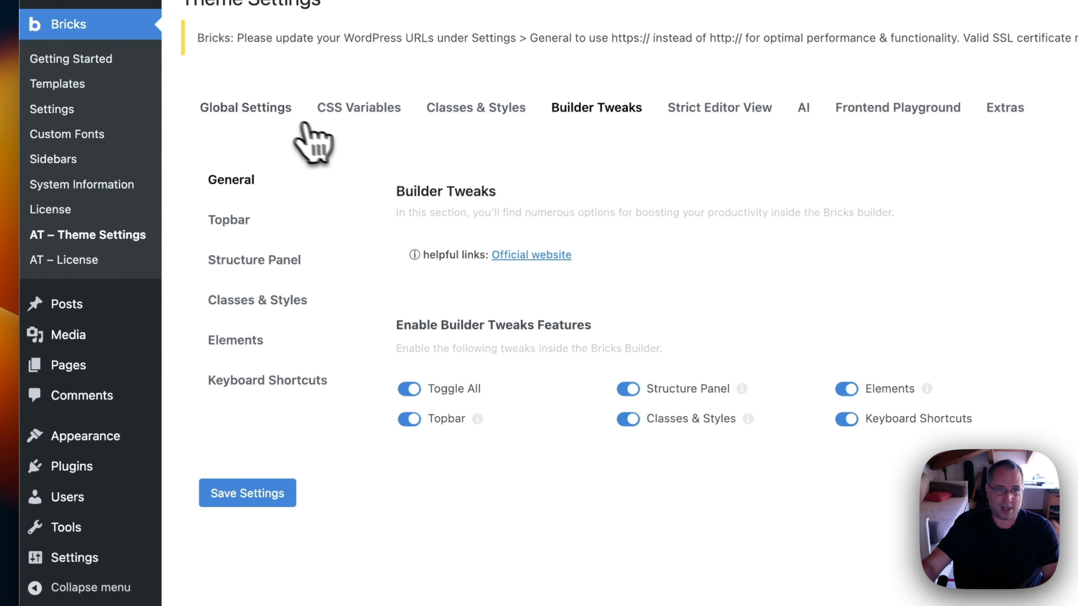
click(270, 111)
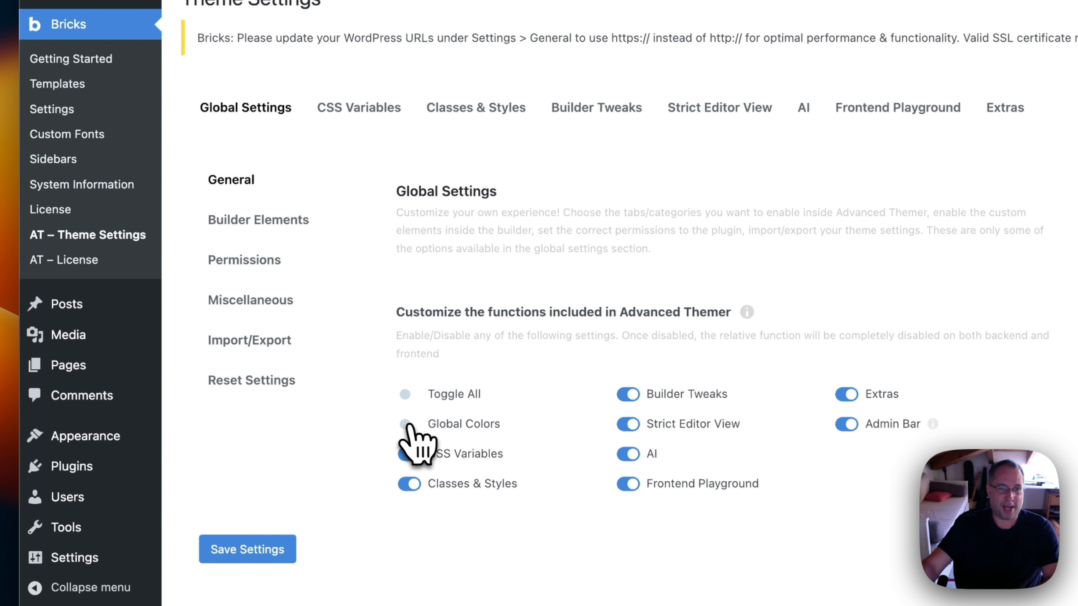
click(418, 427)
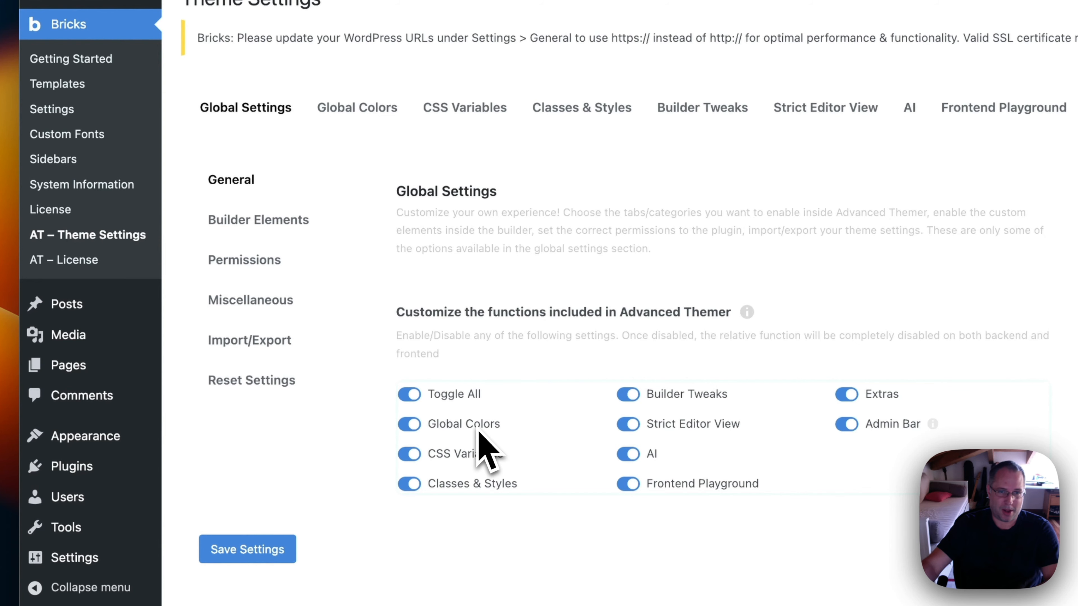
scroll(478, 431, down, 5)
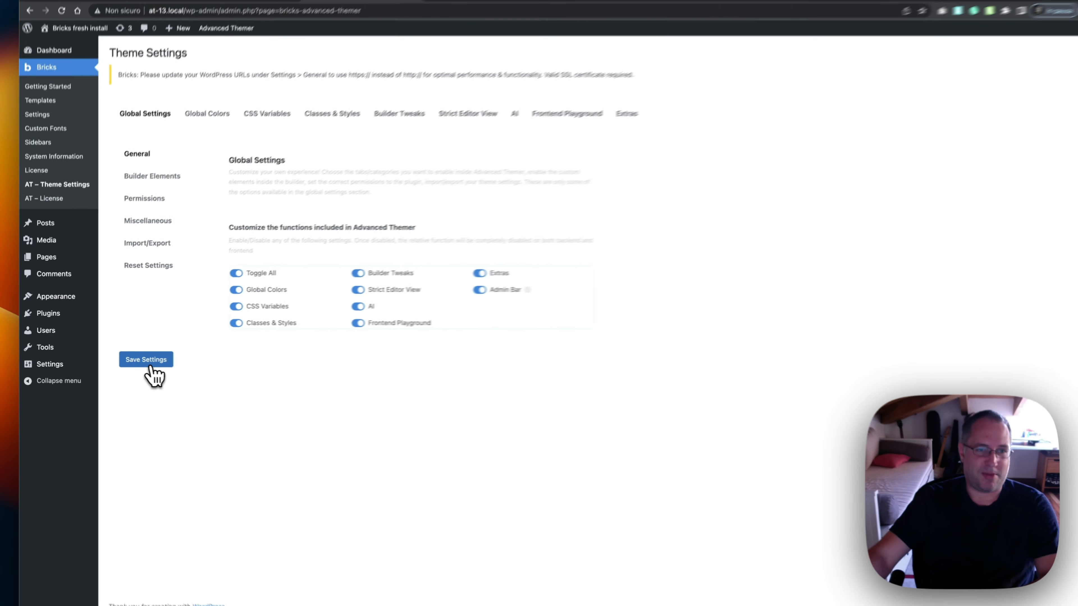
click(146, 361)
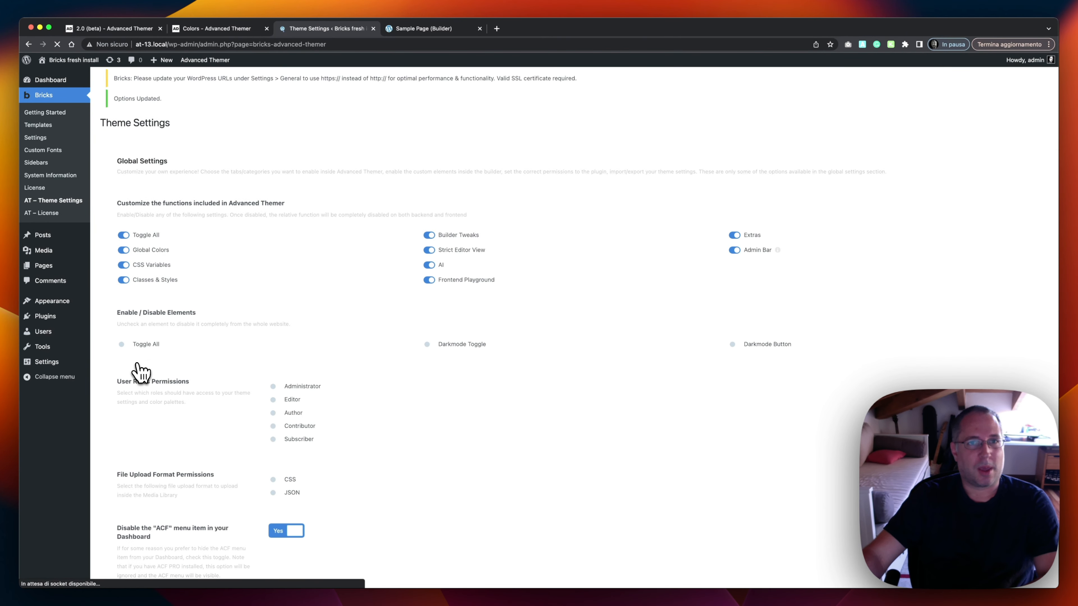
- Reload the Sample Page in the builder and review the Main Palette in the Color Manager
click(420, 29)
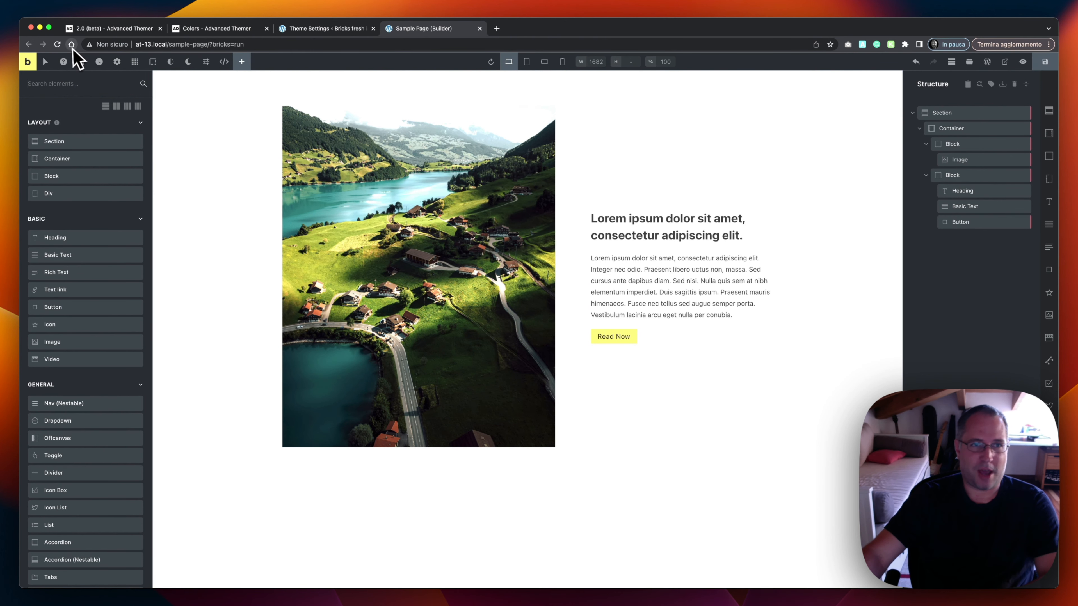
click(59, 45)
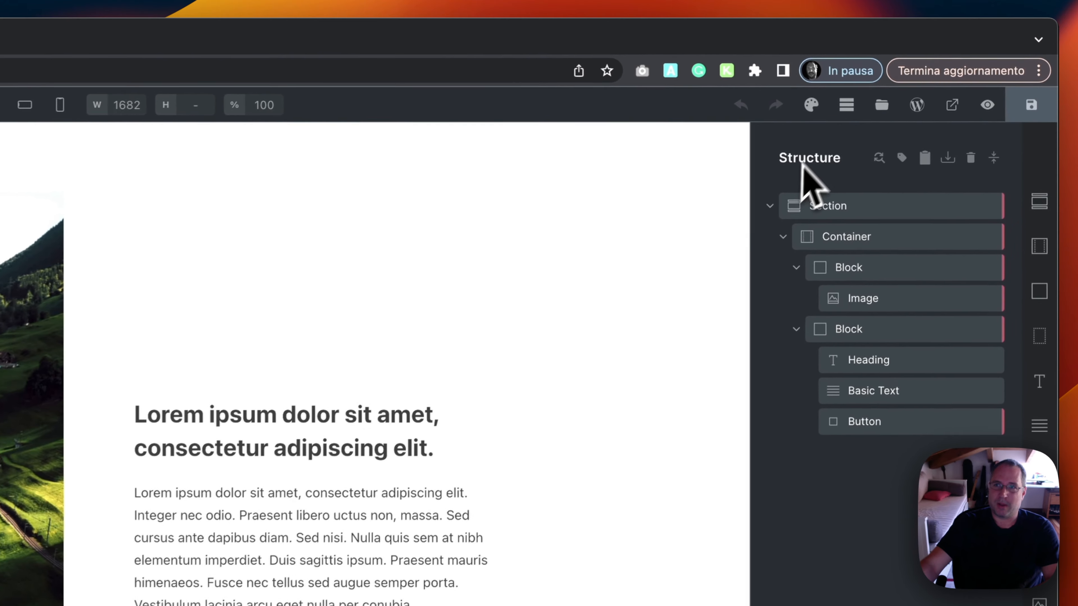
click(809, 107)
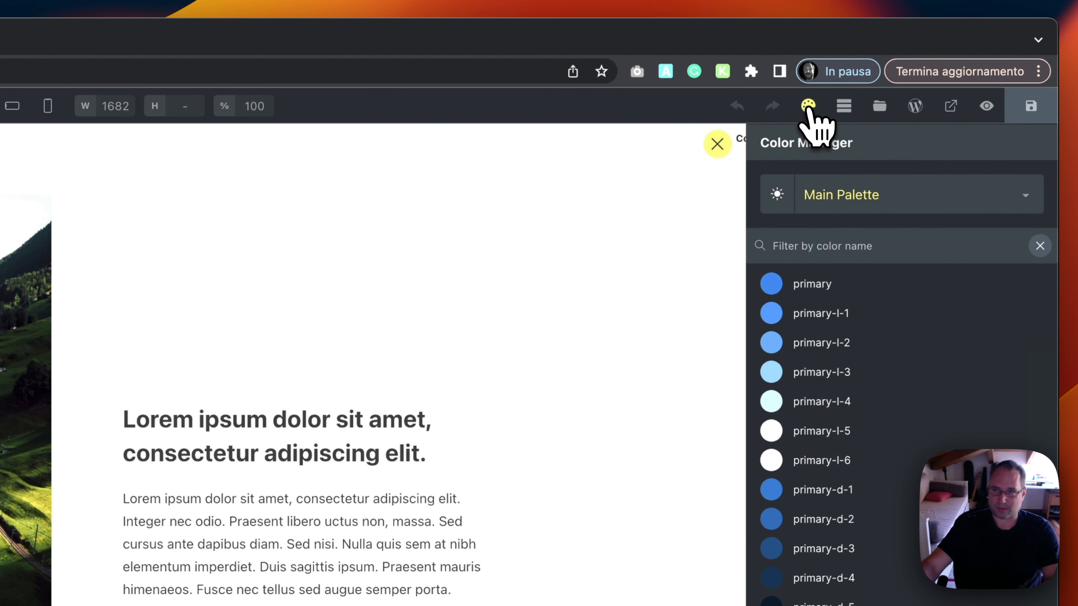
mouse_move(826, 277)
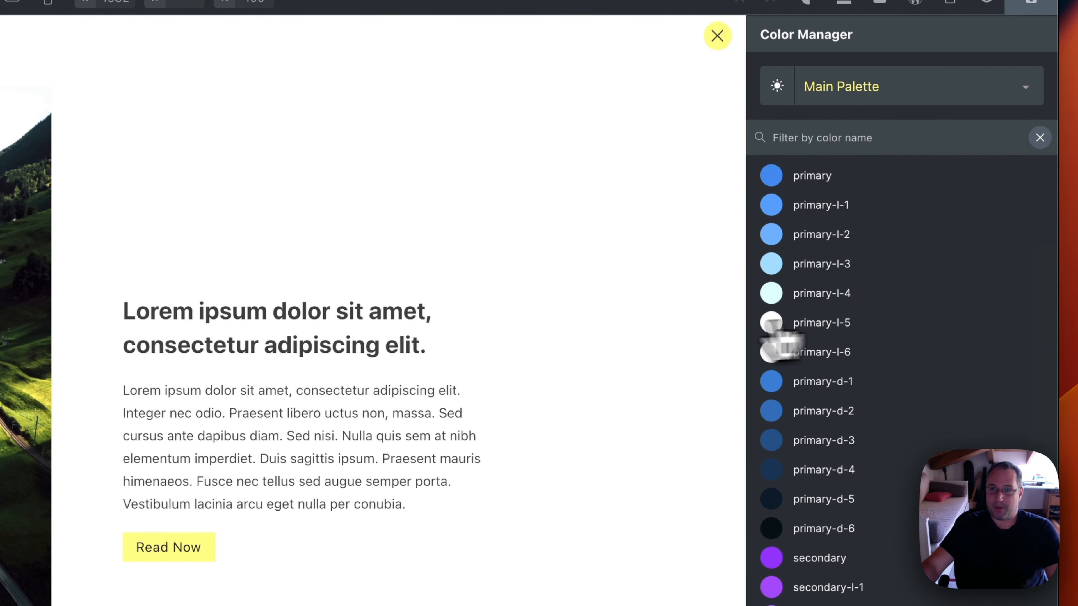
click(308, 346)
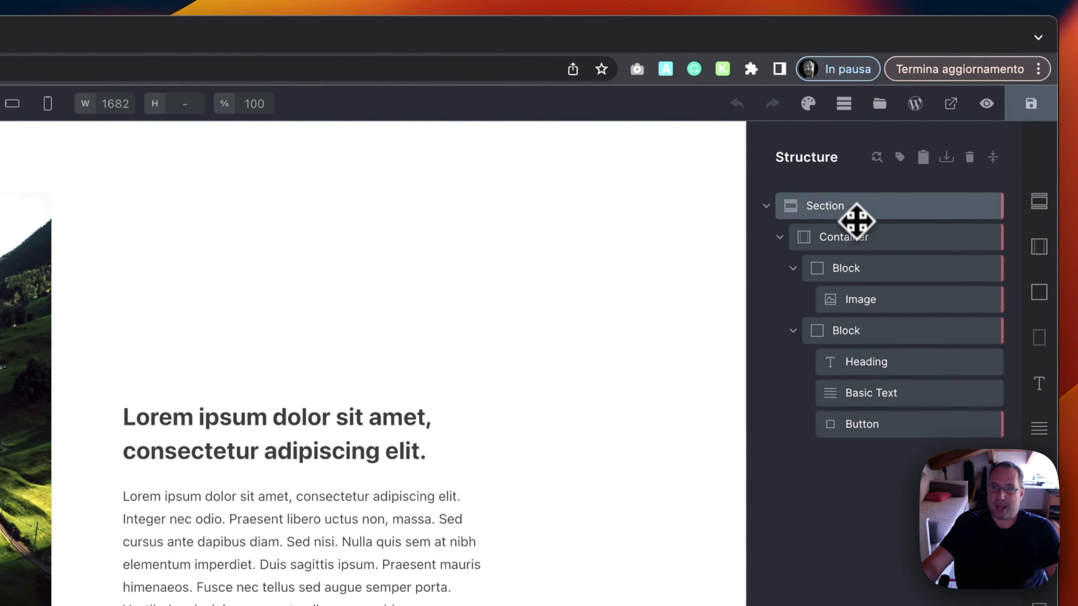
- Switch the Section's background color picker to list view and widen the element settings area
click(819, 79)
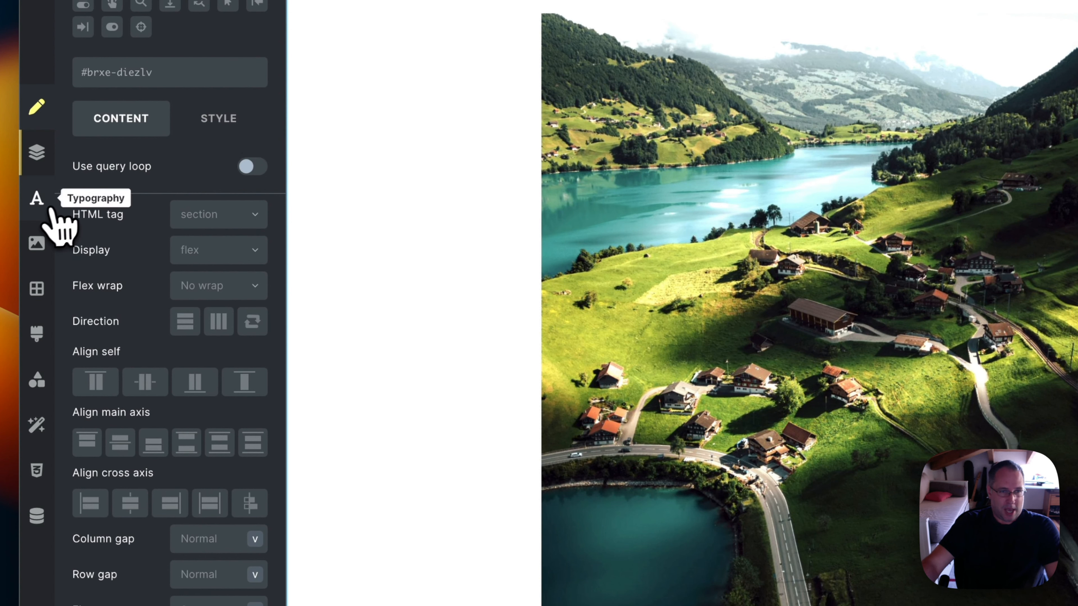
click(41, 230)
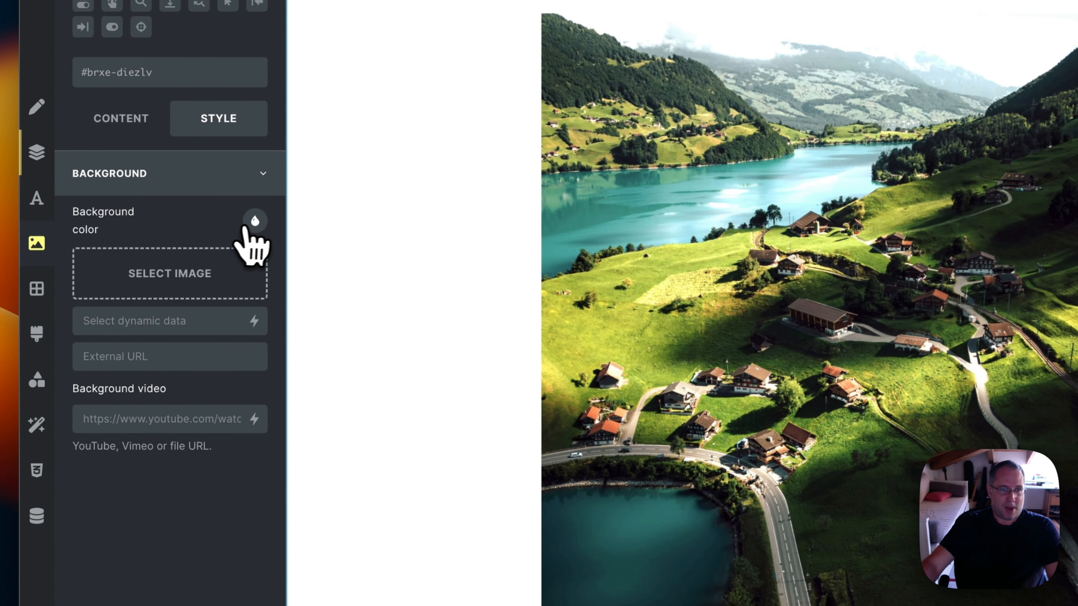
click(253, 222)
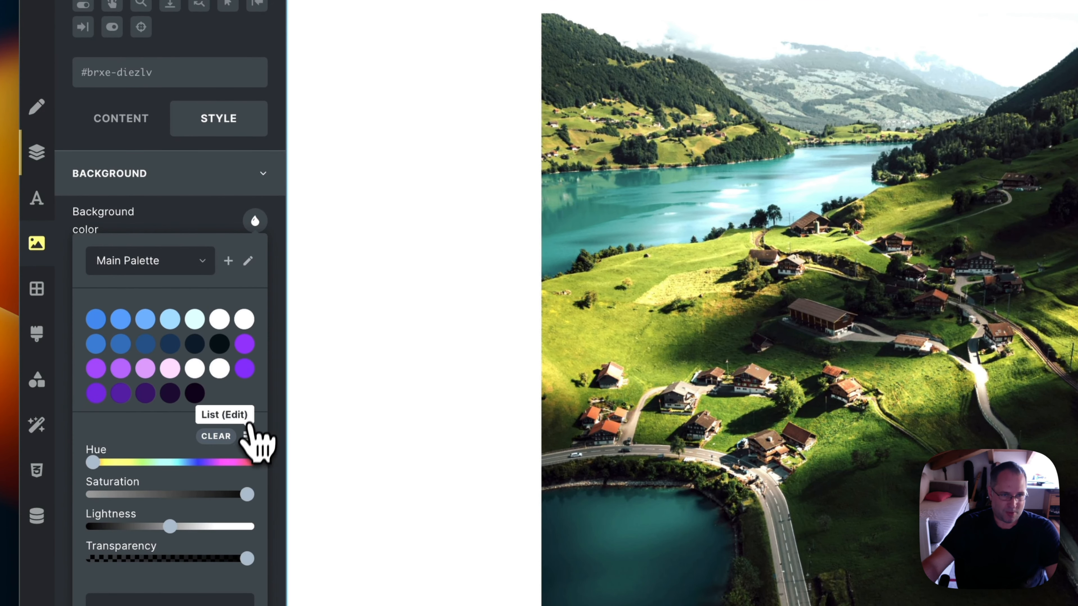
click(249, 437)
drag(278, 403, 434, 404)
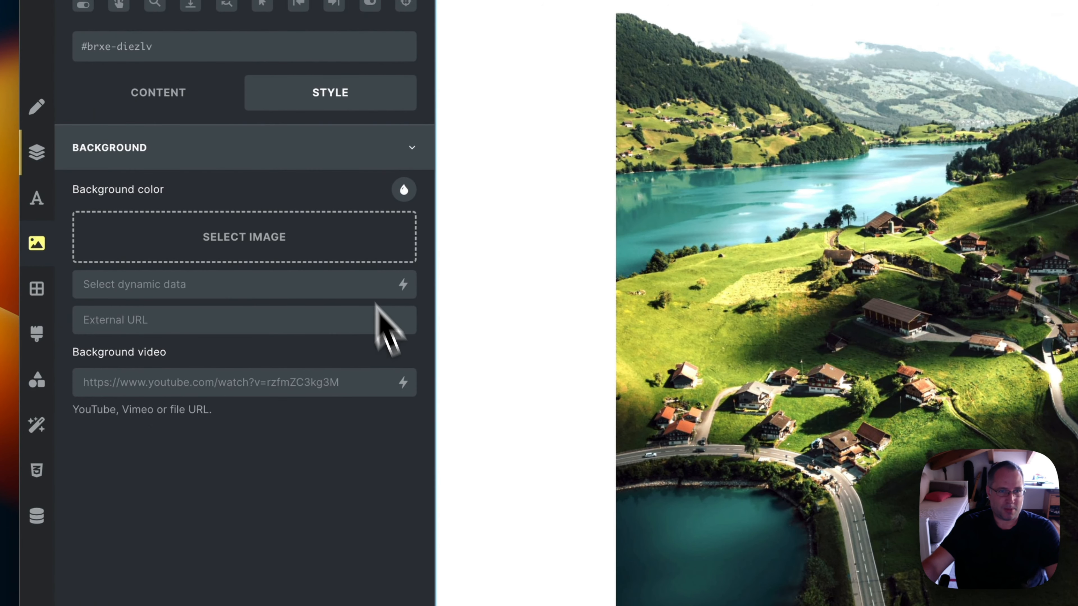
- Look through the Main Palette's color list in the Section's background color picker
click(403, 190)
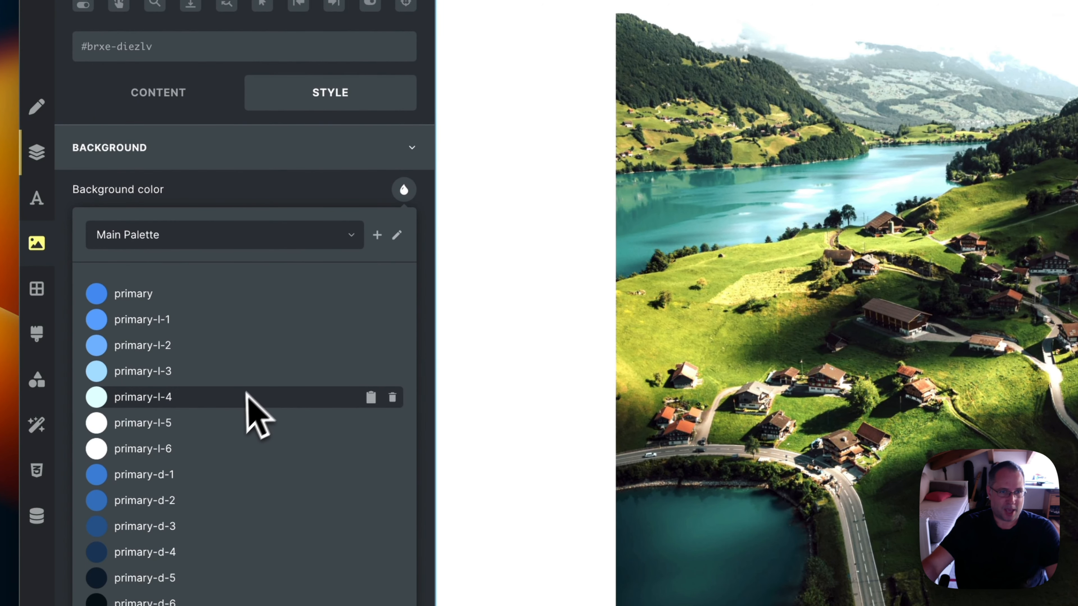
scroll(245, 414, down, 2)
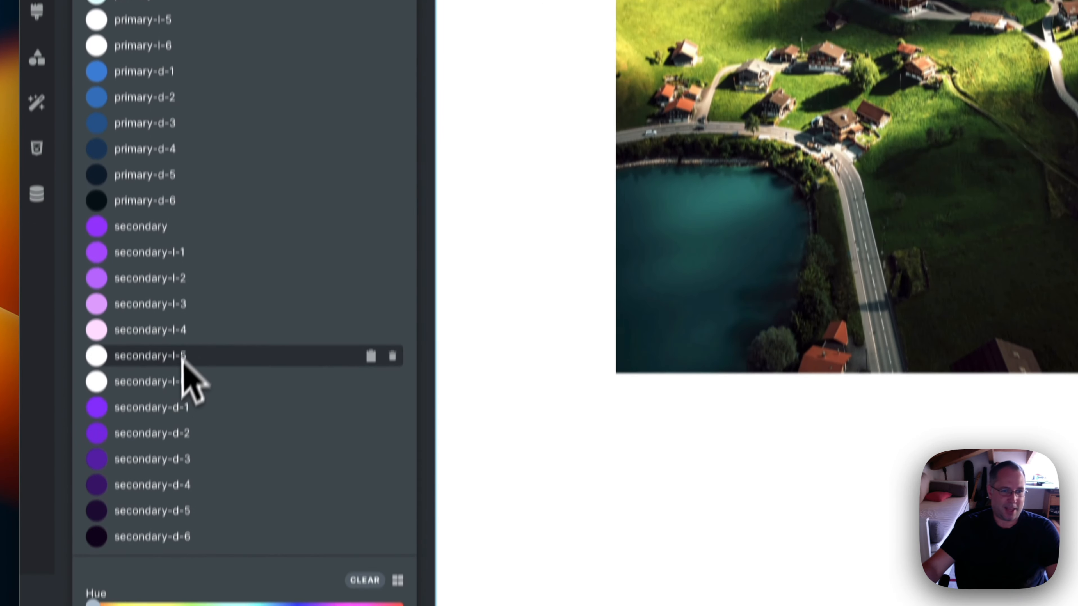
scroll(207, 272, up, 3)
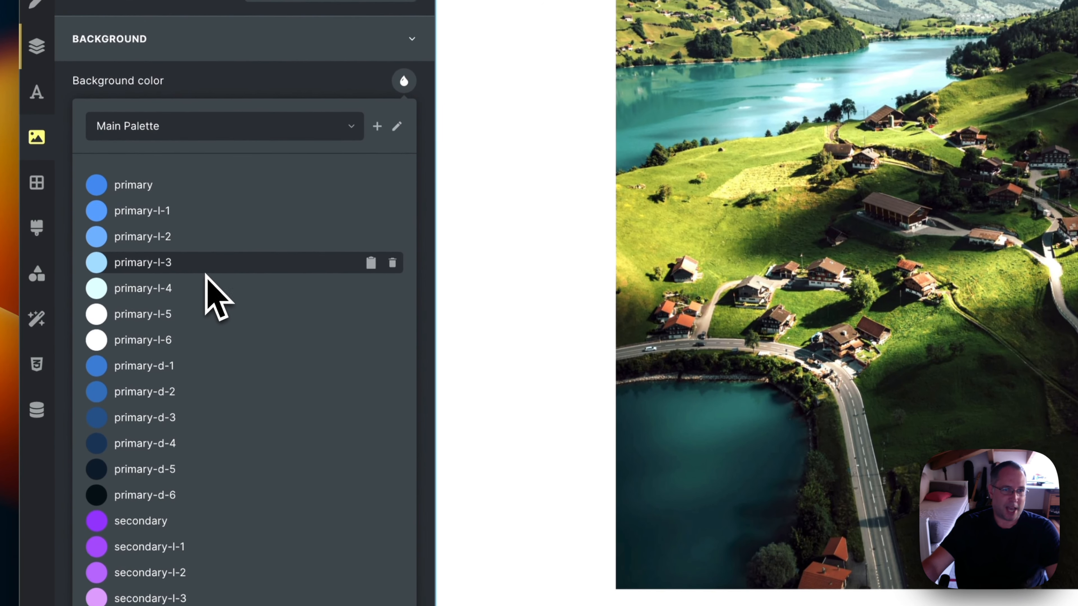
click(369, 187)
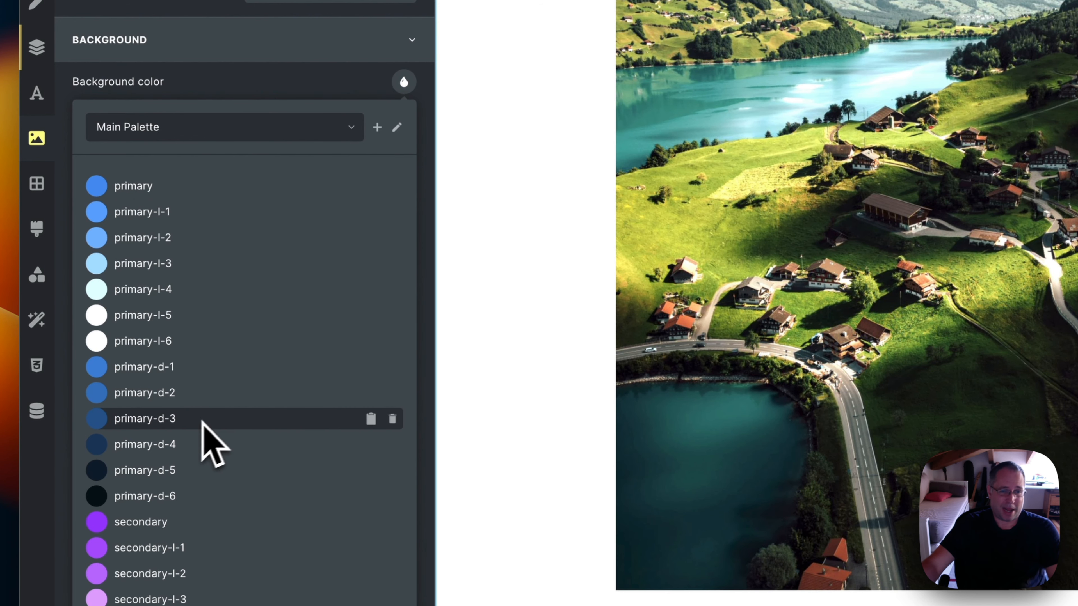
scroll(208, 416, down, 2)
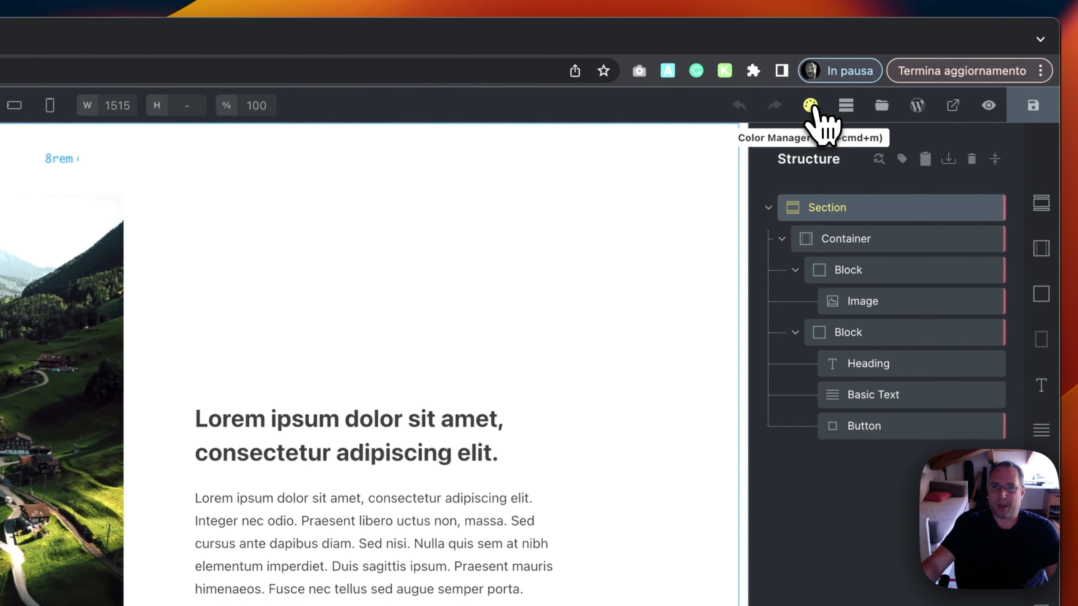
- Check the Color Manager's width, close it, and widen the Structure area
click(811, 106)
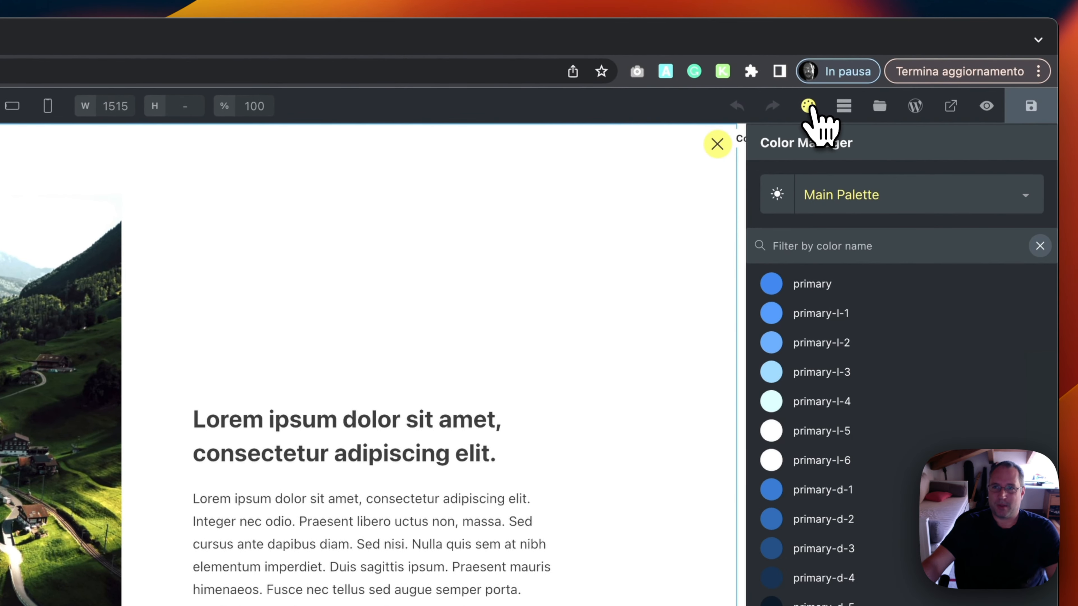
click(720, 146)
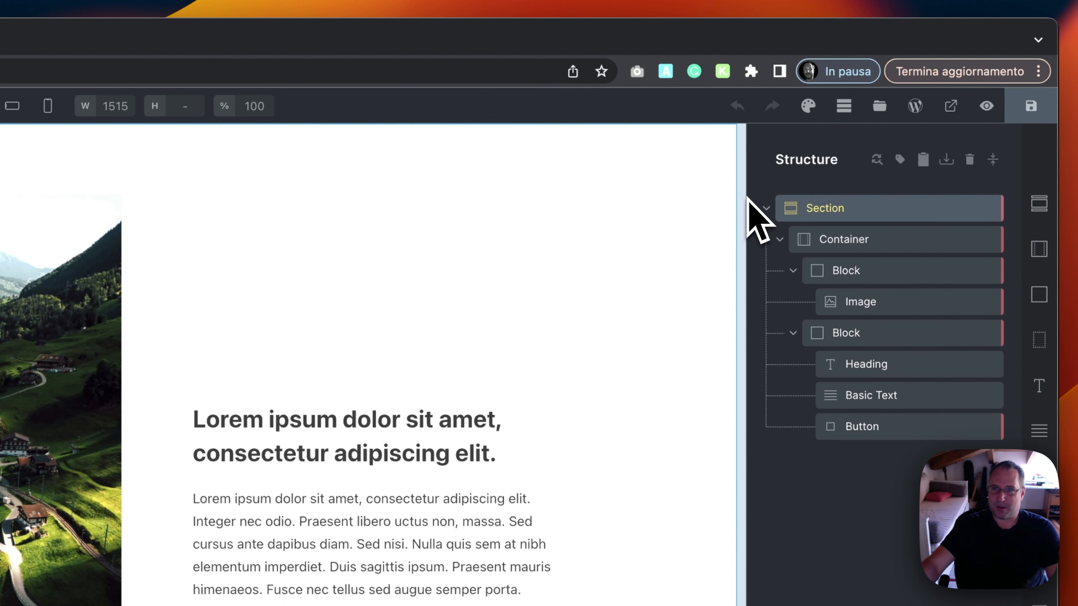
drag(748, 201, 672, 212)
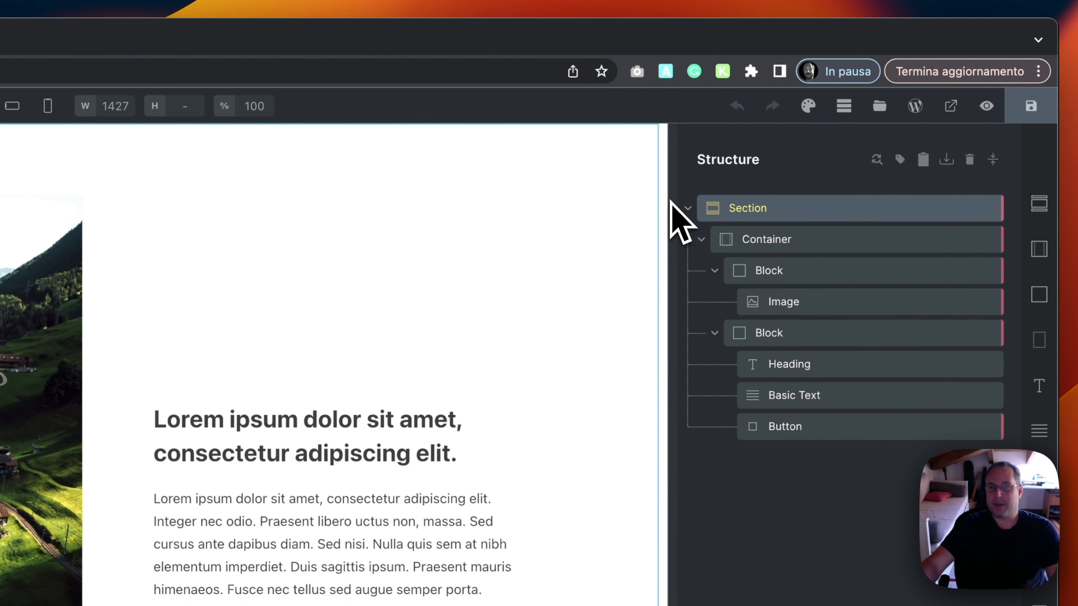
- Open the Color Manager and check which palettes are available, keeping Main Palette selected
click(819, 107)
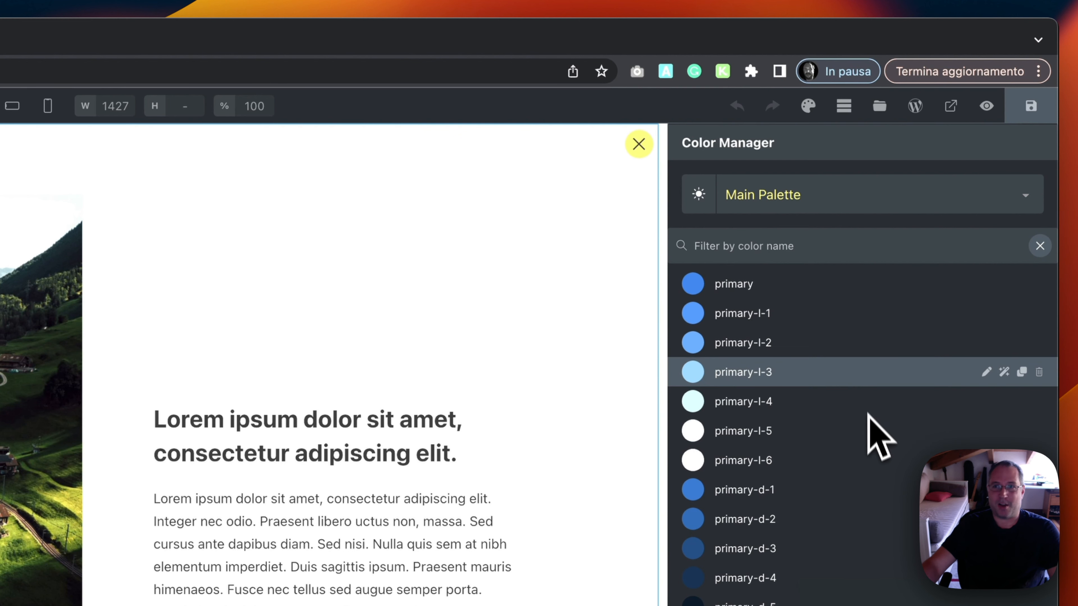
mouse_move(887, 192)
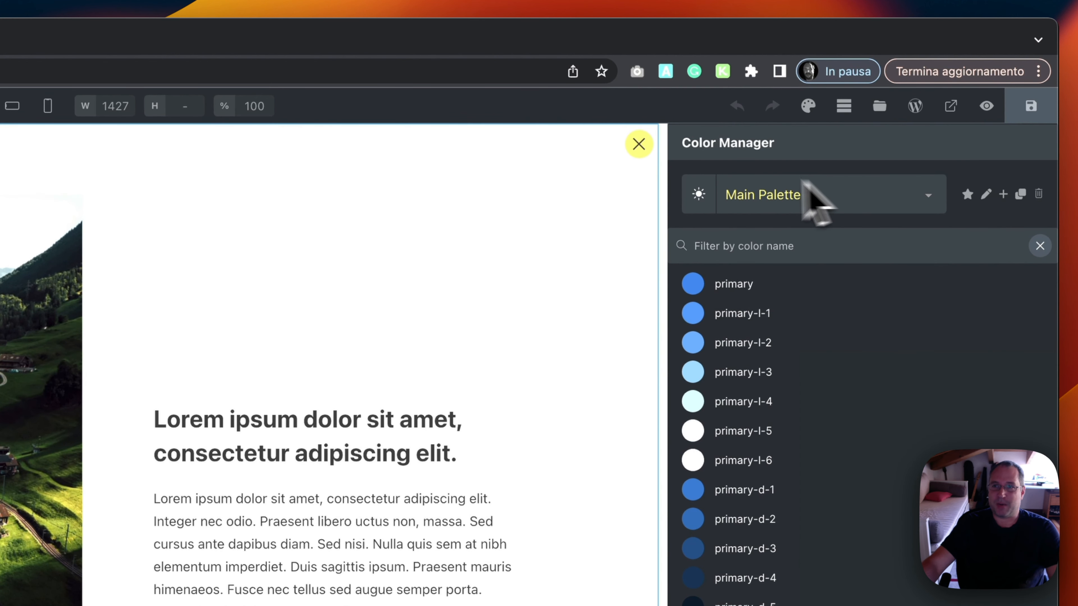
click(868, 199)
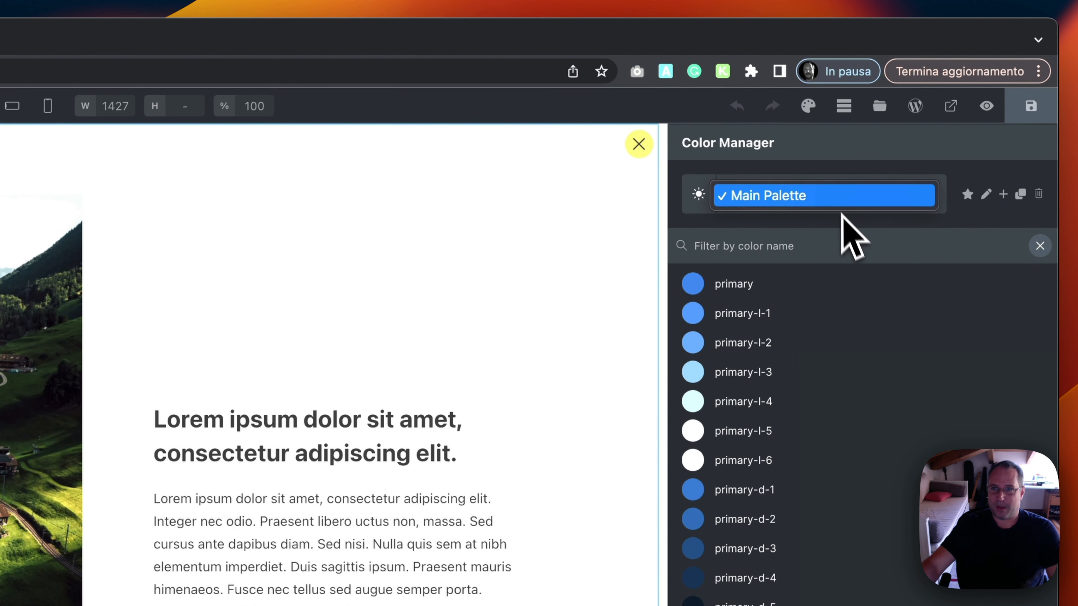
click(834, 199)
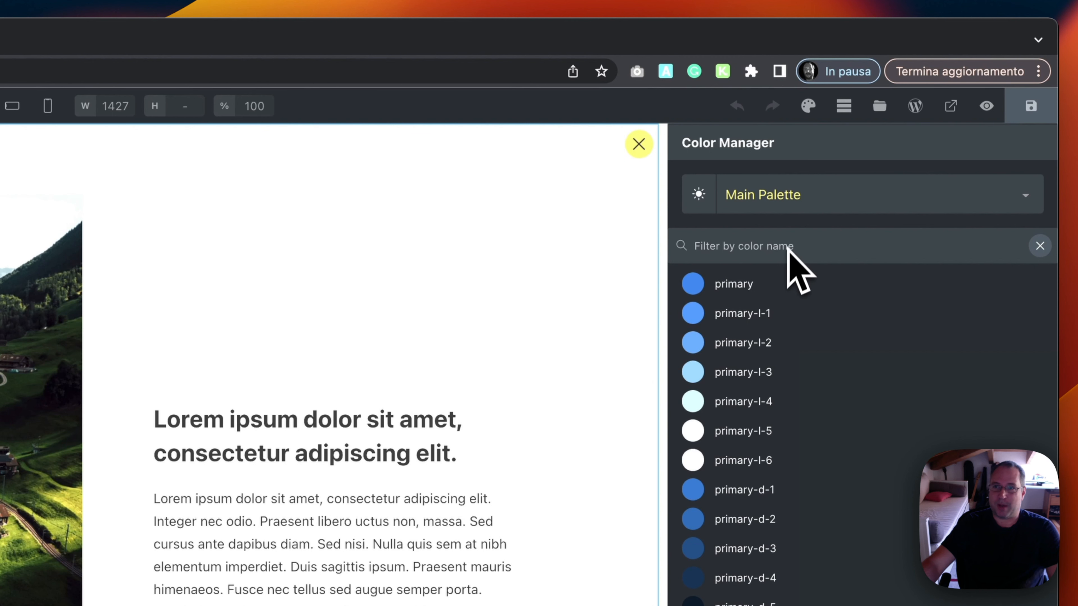
- Filter the Main Palette's colors by "prima" in the Color Manager and clear the filter
mouse_move(806, 207)
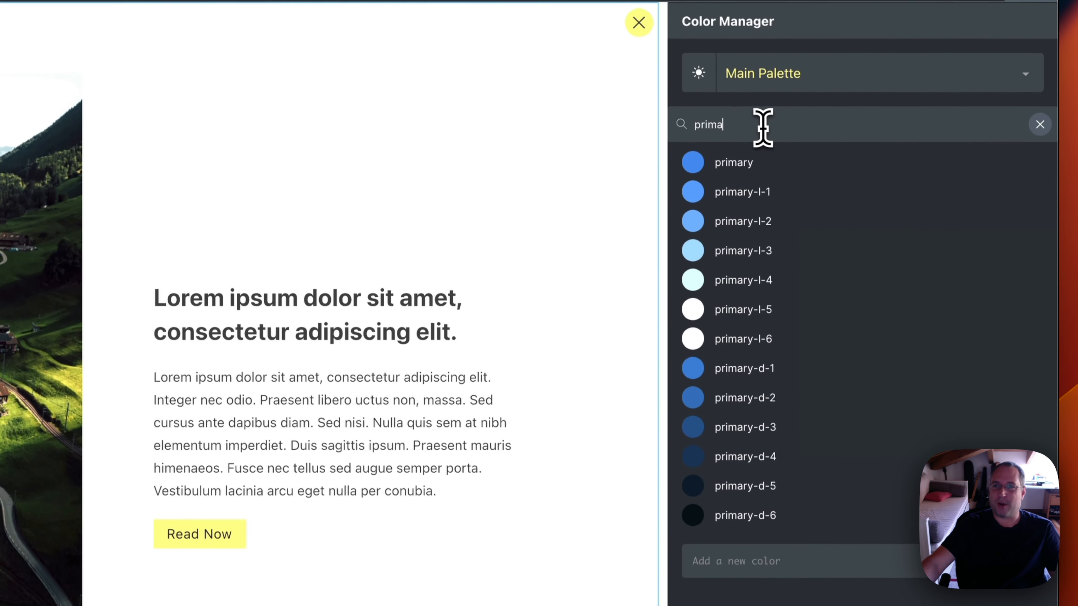
key(BackSpace)
key(BackSpace)
key(BackSpace)
key(BackSpace)
key(BackSpace)
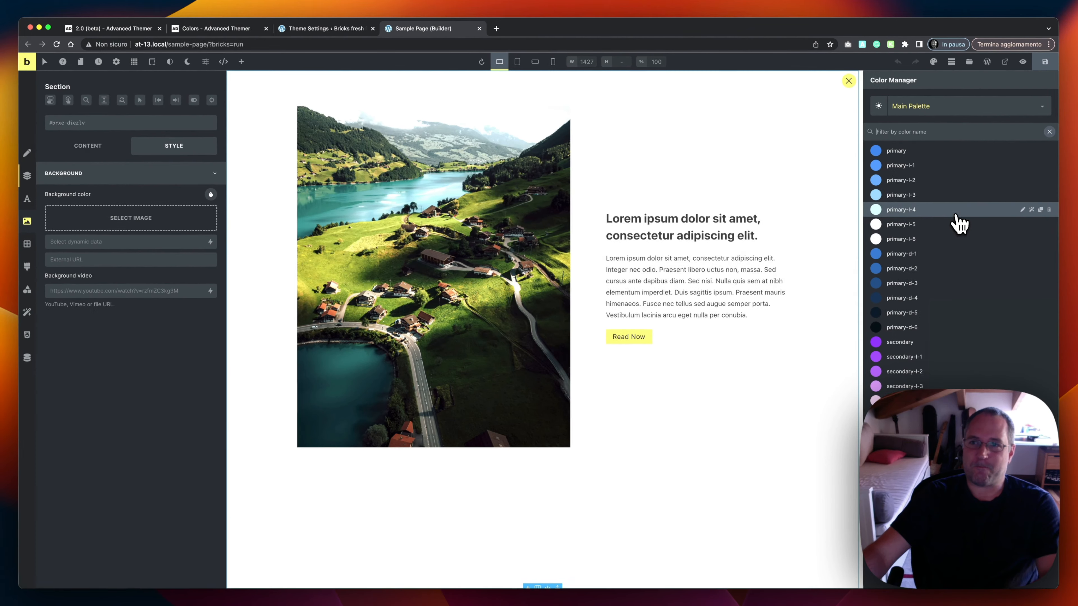
- Leave the Color Manager and switch the Section's background color picker from list view to grid view
click(754, 317)
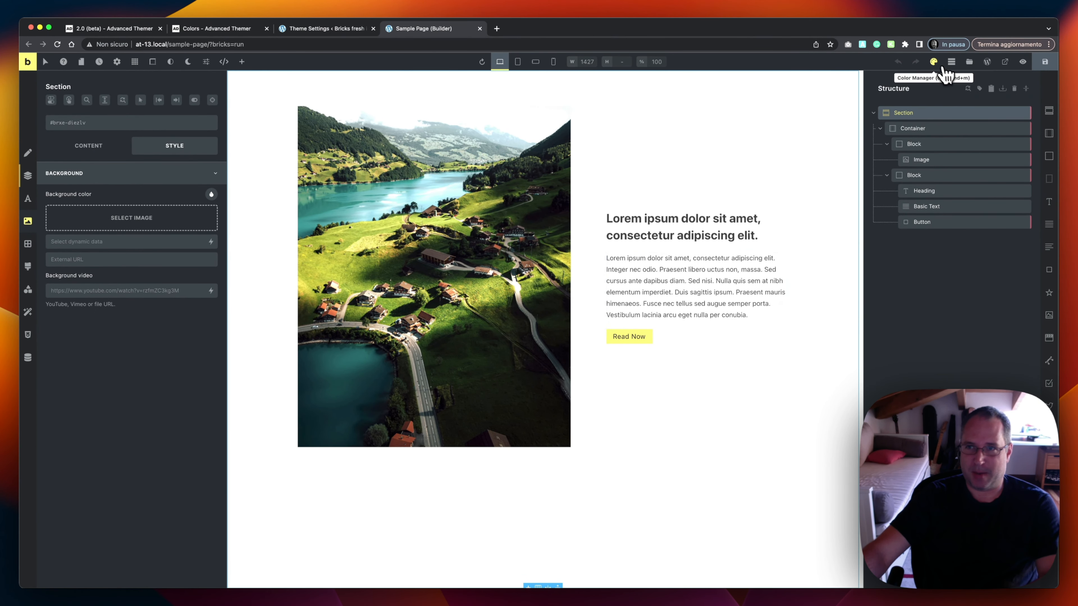
click(934, 63)
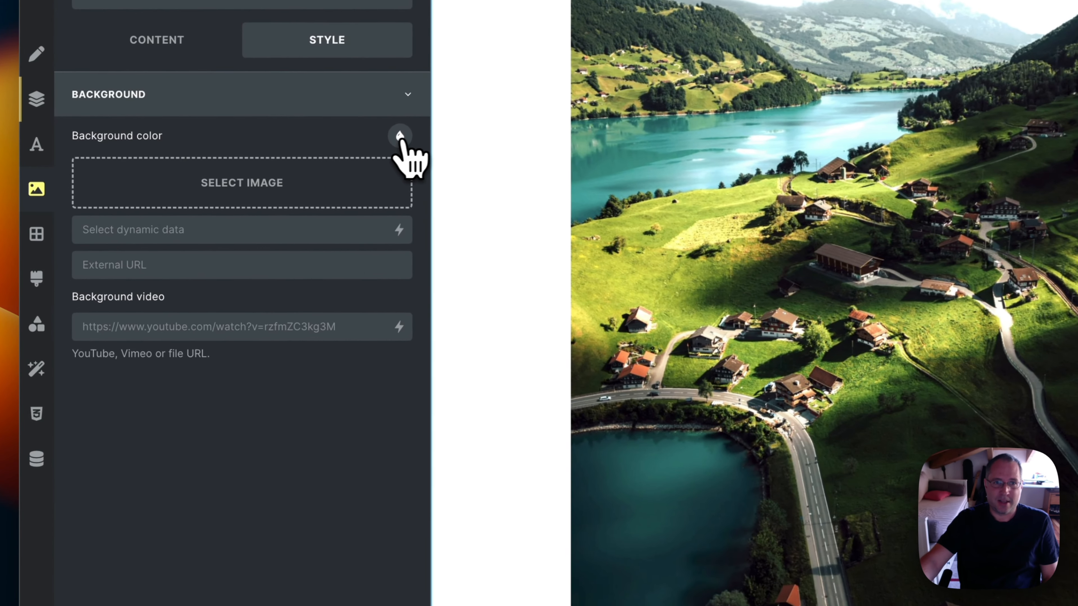
click(364, 149)
click(404, 136)
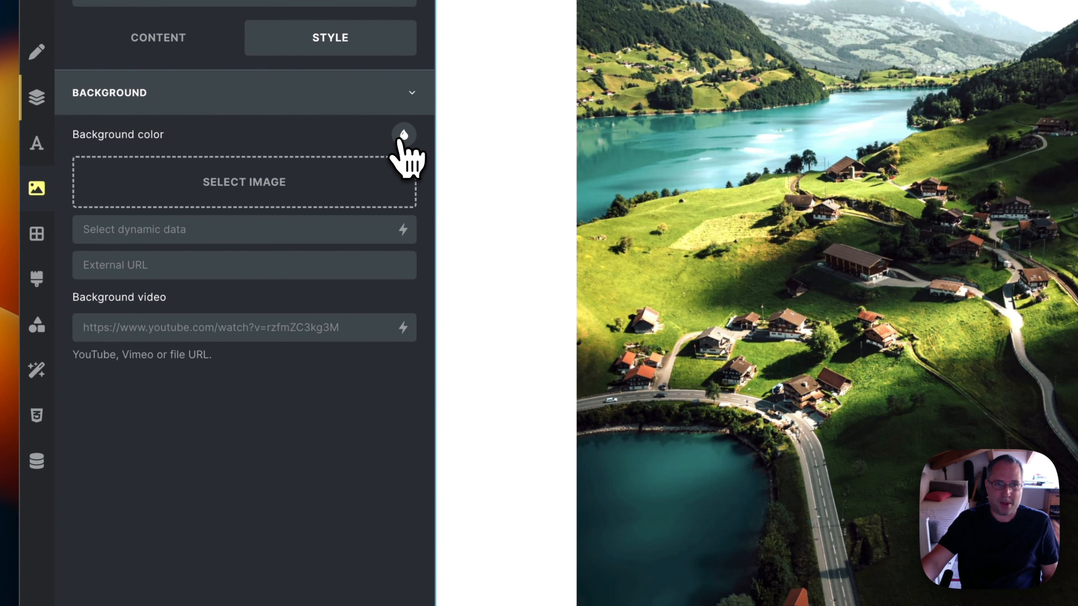
click(403, 136)
scroll(332, 386, down, 6)
scroll(332, 386, down, 5)
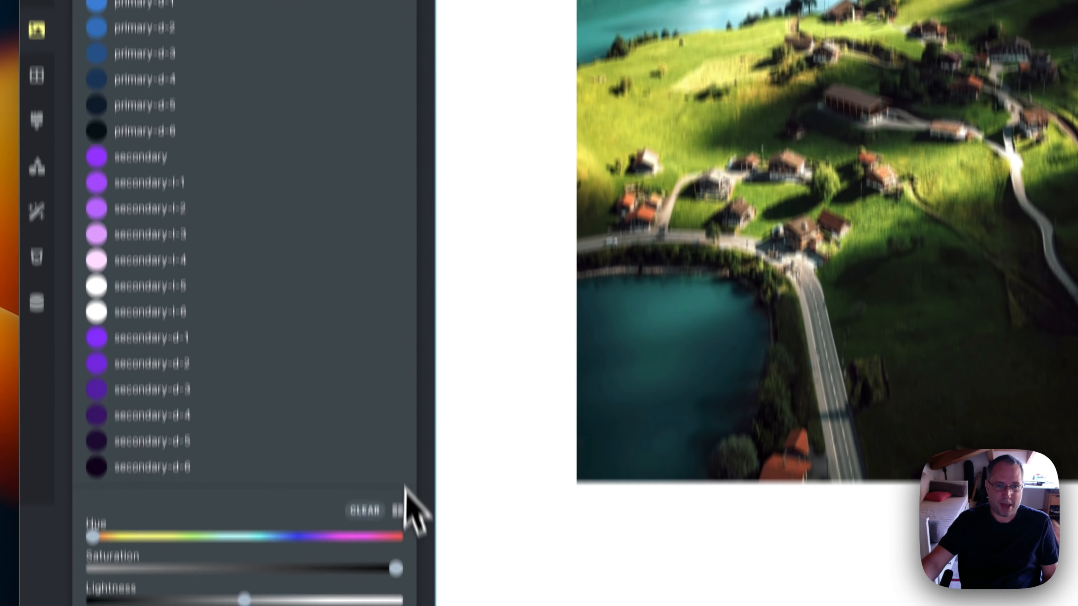
click(397, 425)
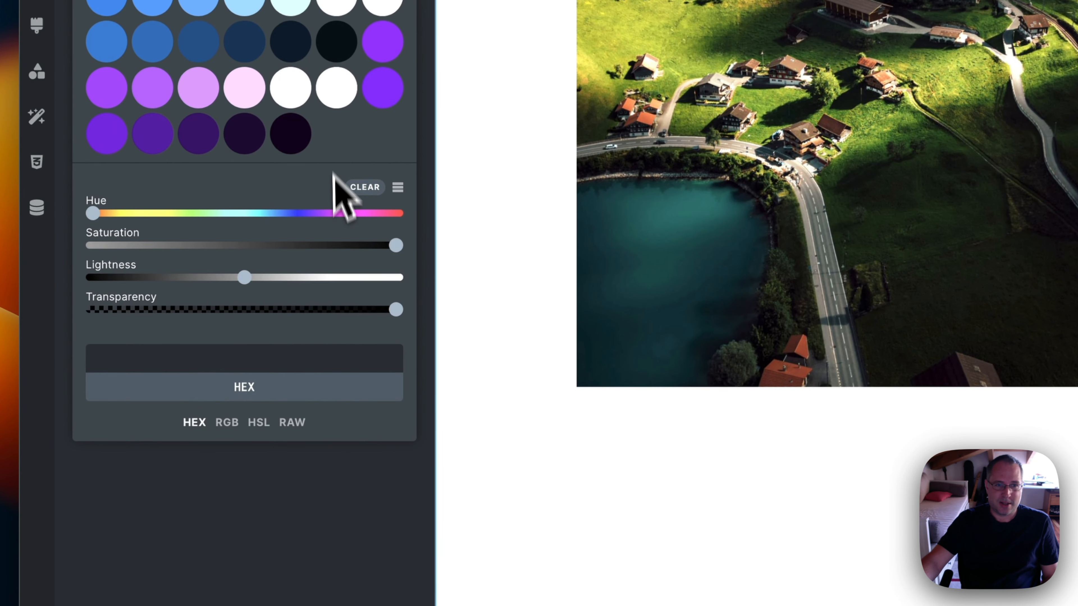
- Try #000000 as the Section's background color and clear the value again
click(250, 363)
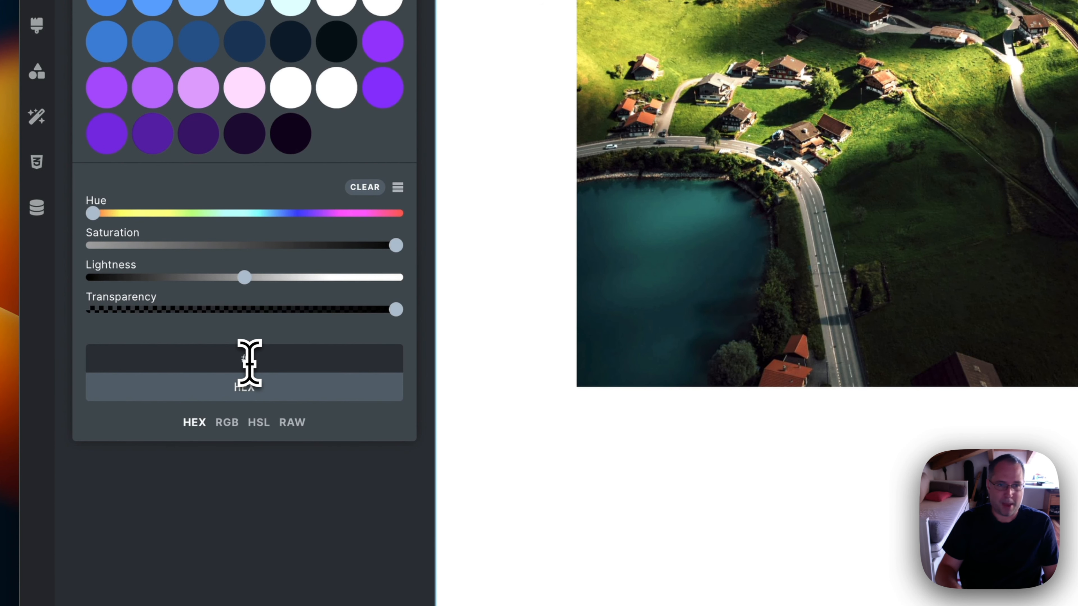
text(#000000)
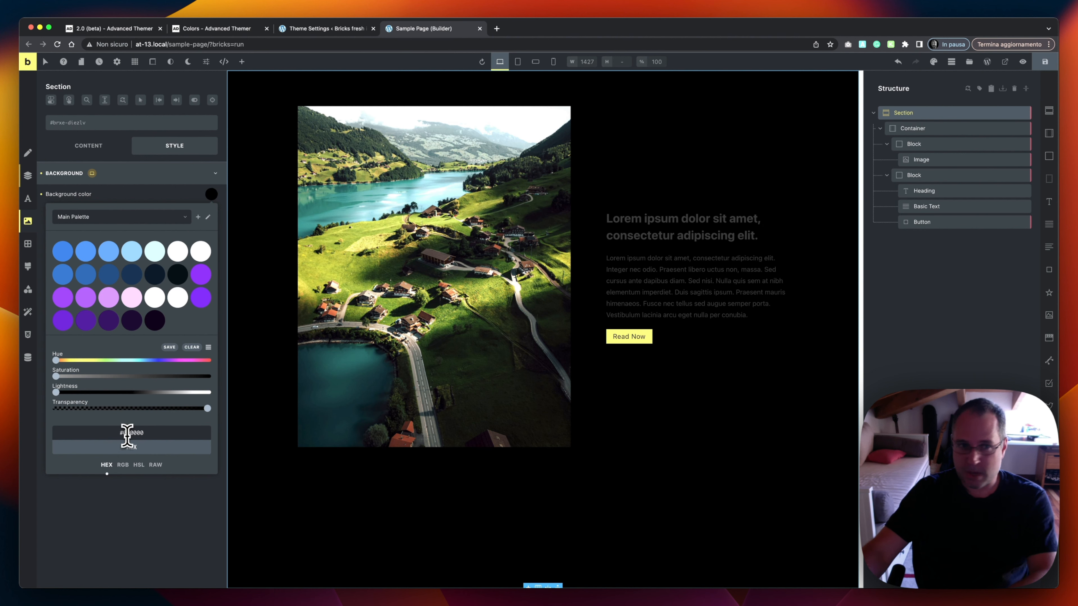
triple_click(148, 433)
key(BackSpace)
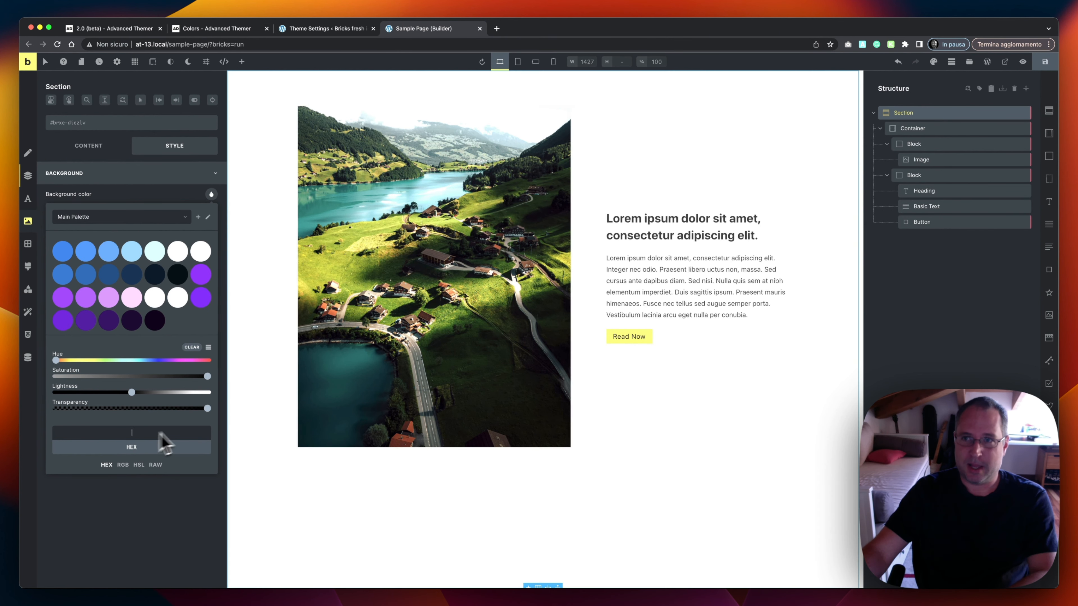
- Reopen the Color Manager, open the page's frontend preview in a new tab, and inspect that page in the browser's developer tools
click(935, 63)
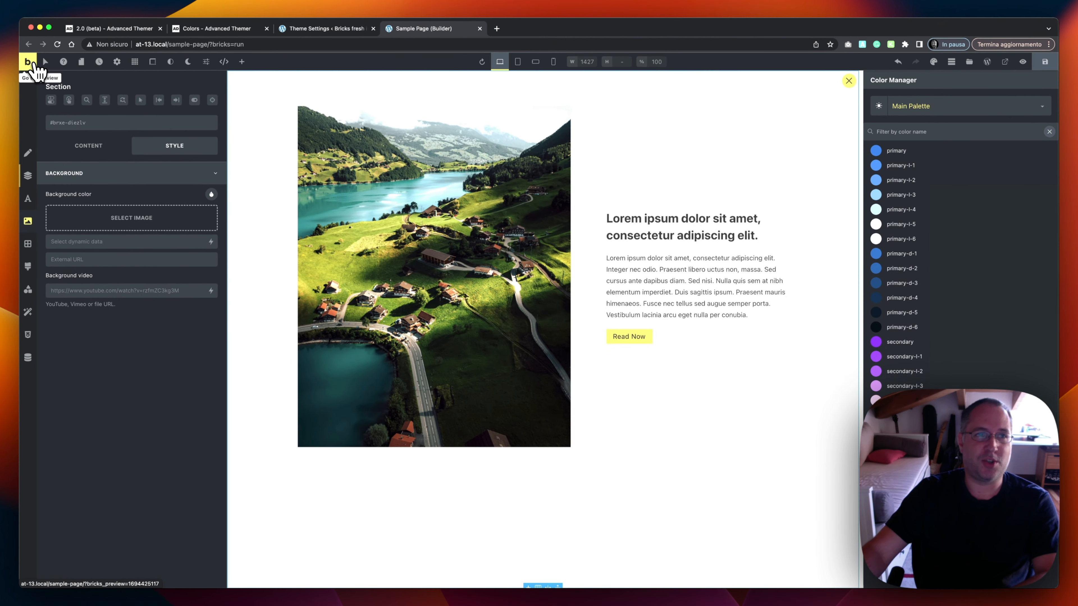
right_click(36, 64)
click(45, 66)
click(526, 30)
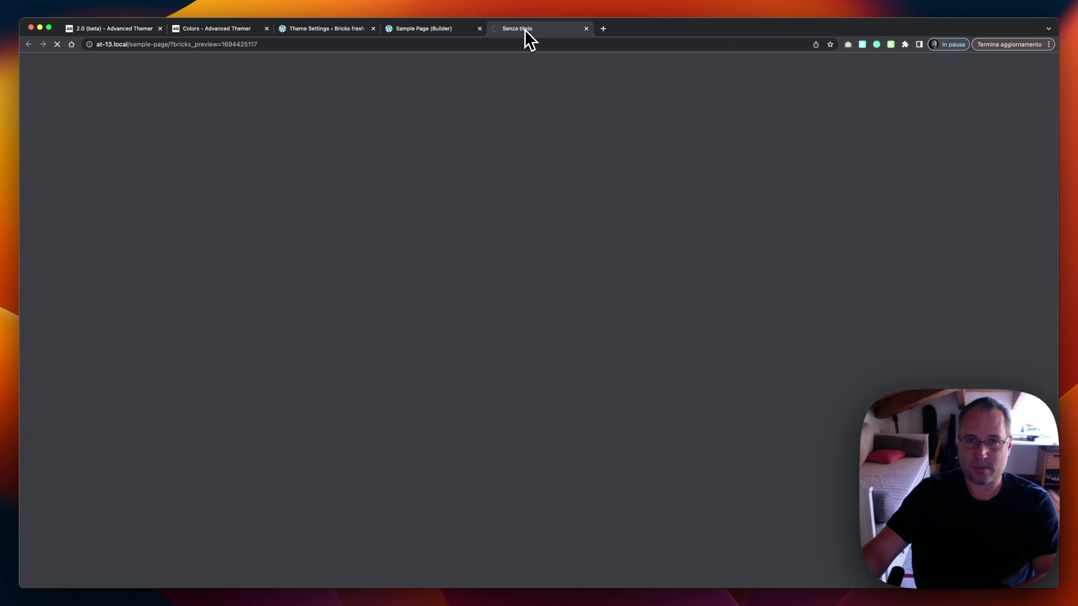
right_click(705, 131)
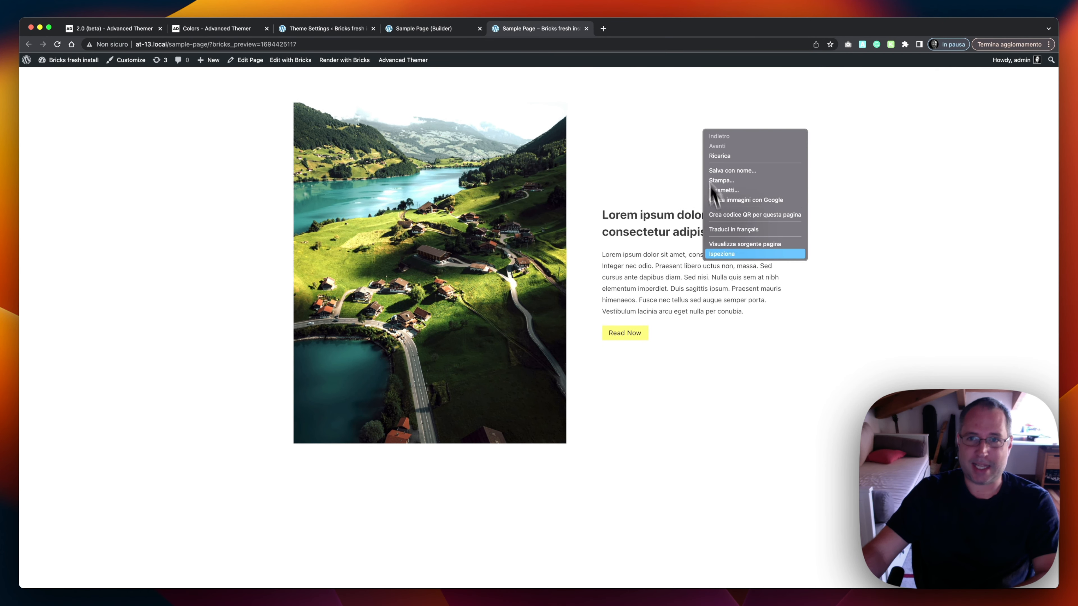
click(725, 254)
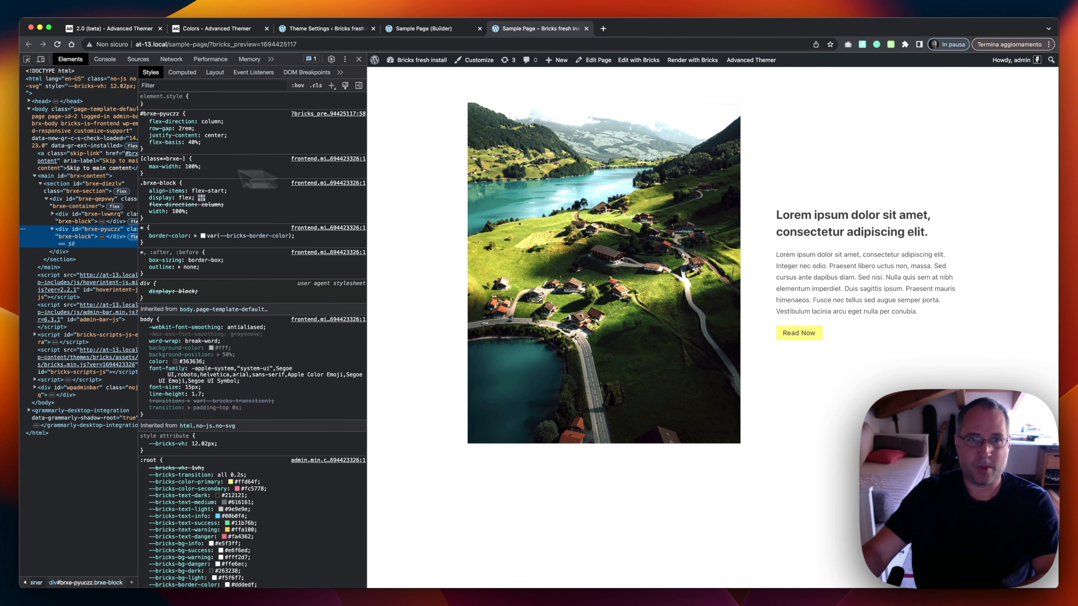
- Examine the root CSS variables for the primary and secondary colors on the preview's html element
scroll(200, 212, down, 1)
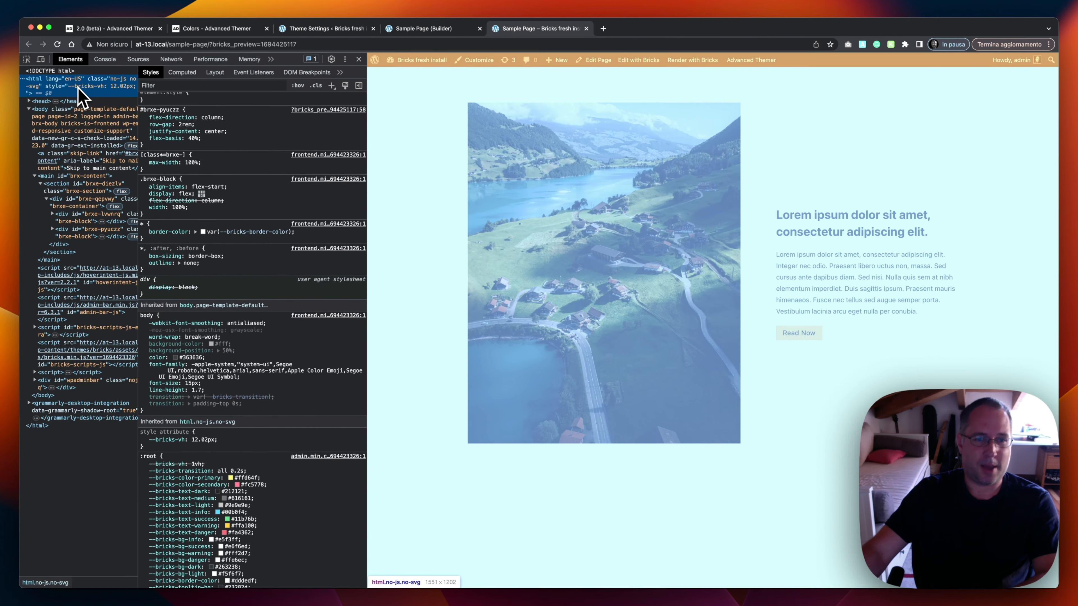
click(76, 85)
scroll(488, 226, down, 15)
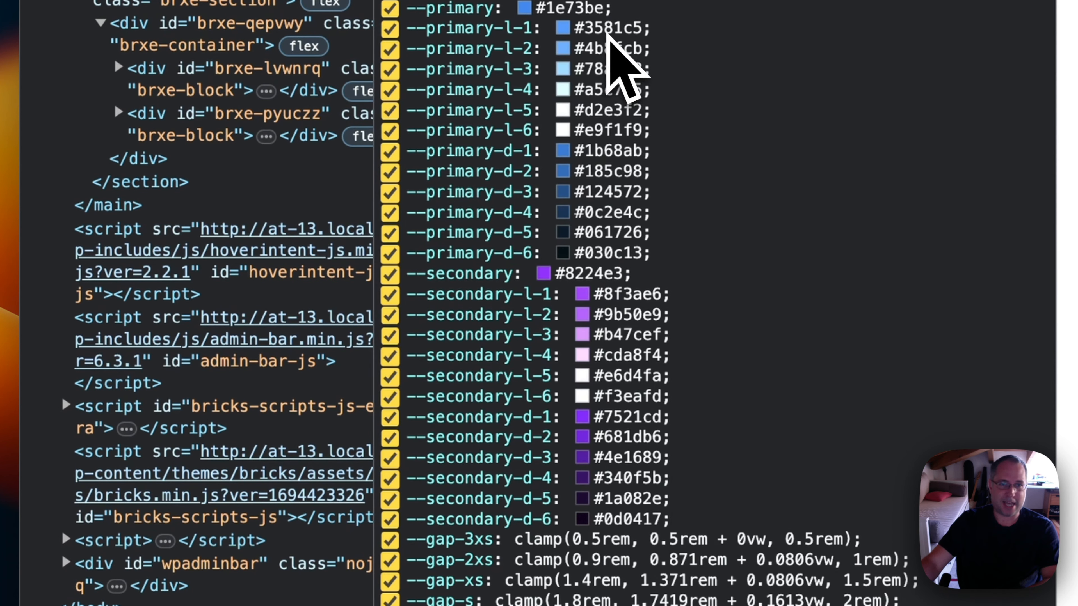
scroll(584, 97, up, 1)
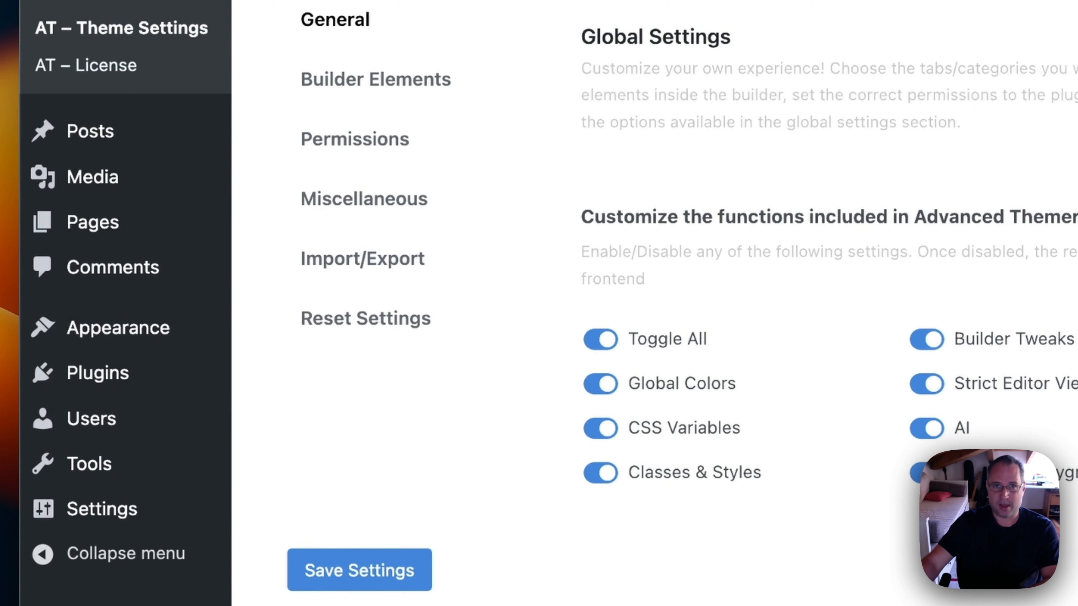
- Review the color management features on the Advanced Themer website's Colors page, including dynamic colors and the CSS variable converter
click(434, 25)
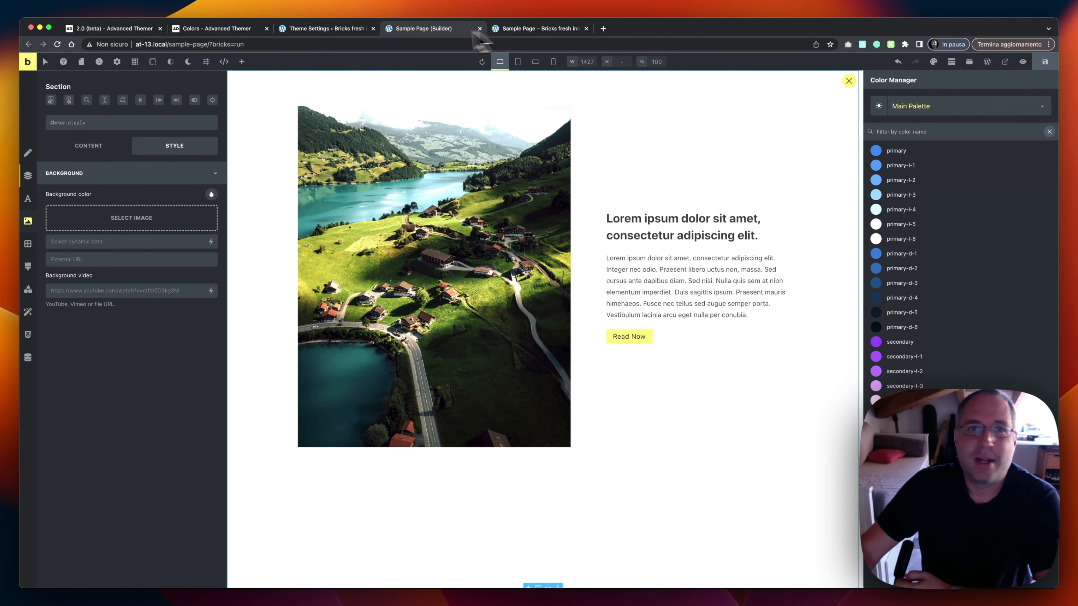
click(193, 32)
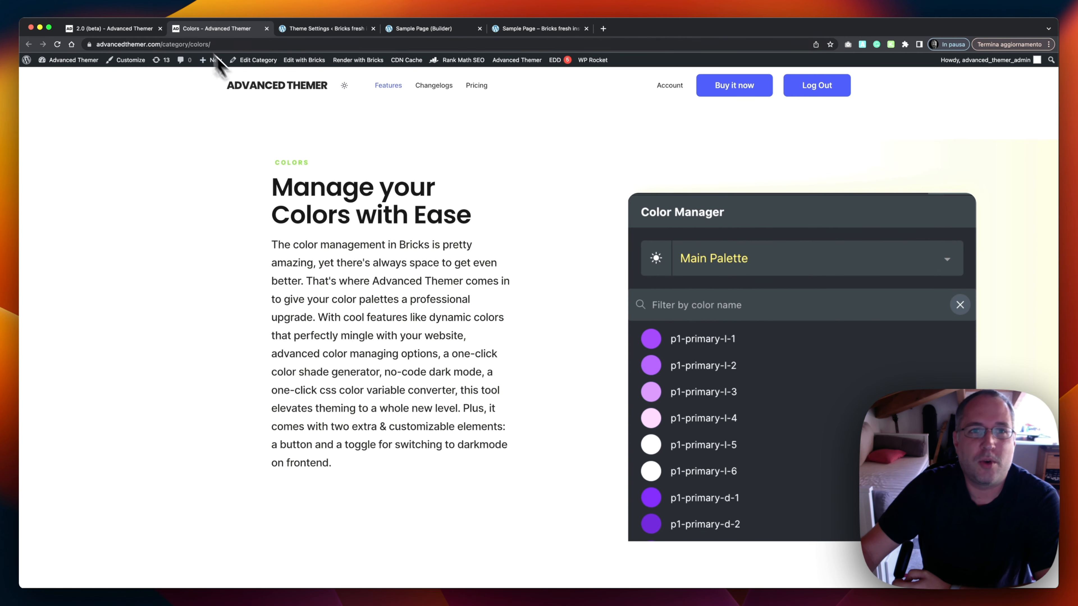
scroll(471, 187, down, 2)
scroll(473, 186, up, 2)
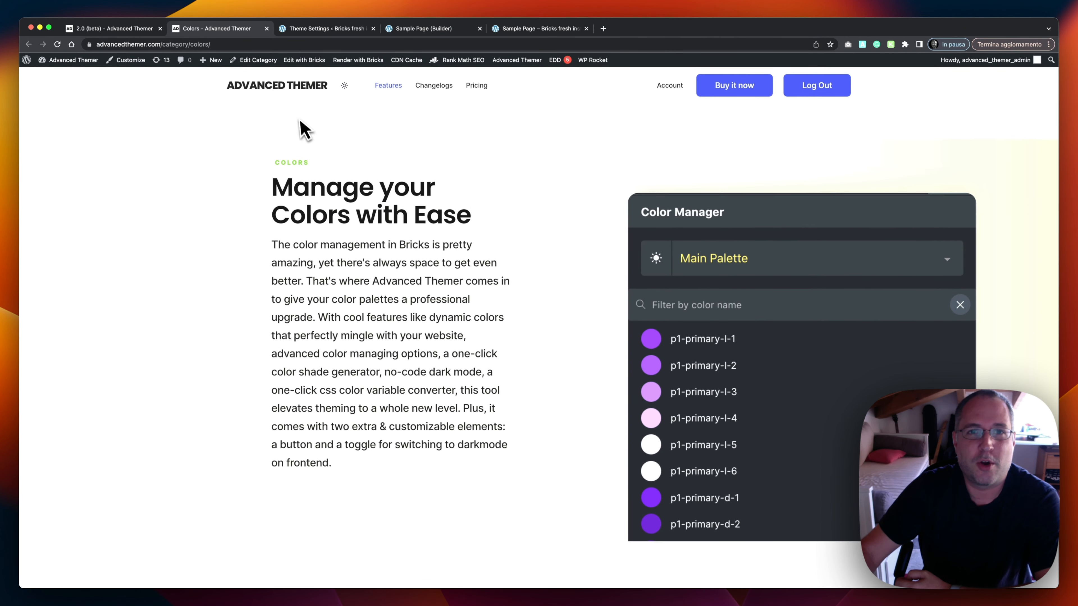
mouse_move(387, 91)
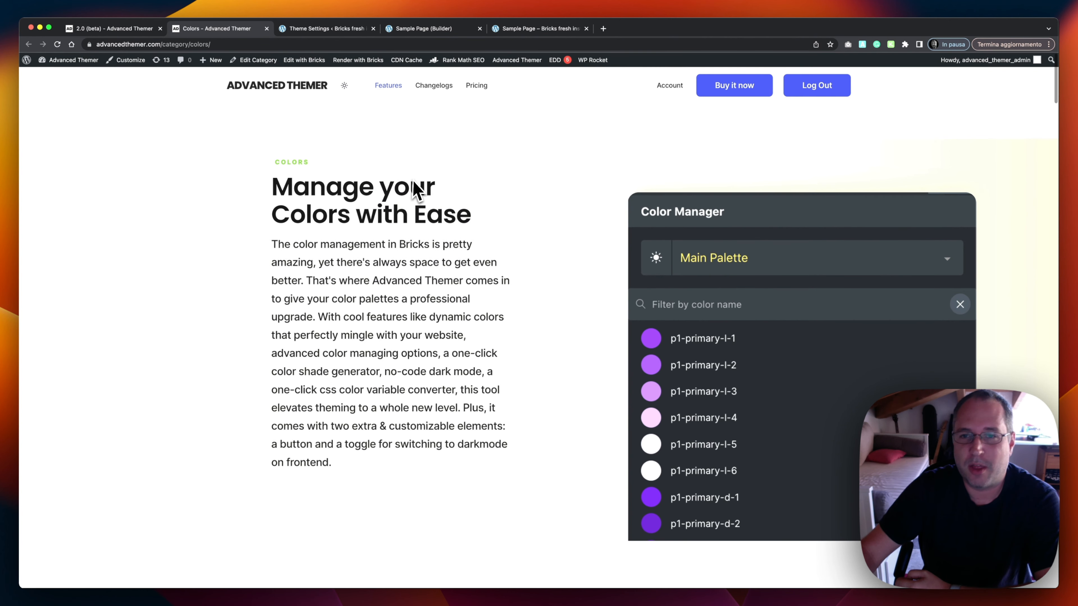
scroll(416, 189, down, 1)
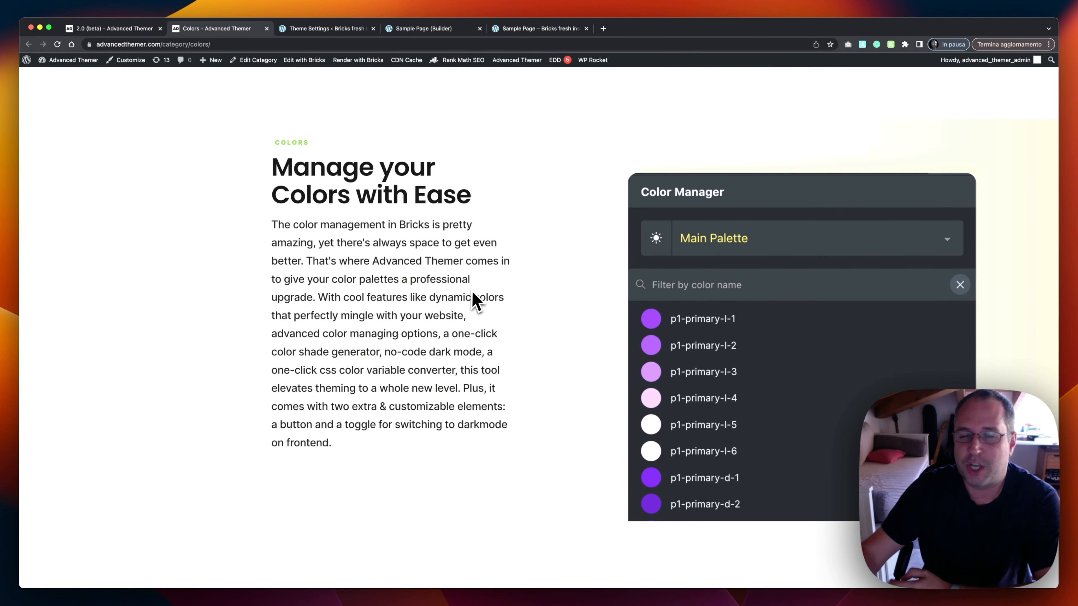
scroll(476, 300, down, 1)
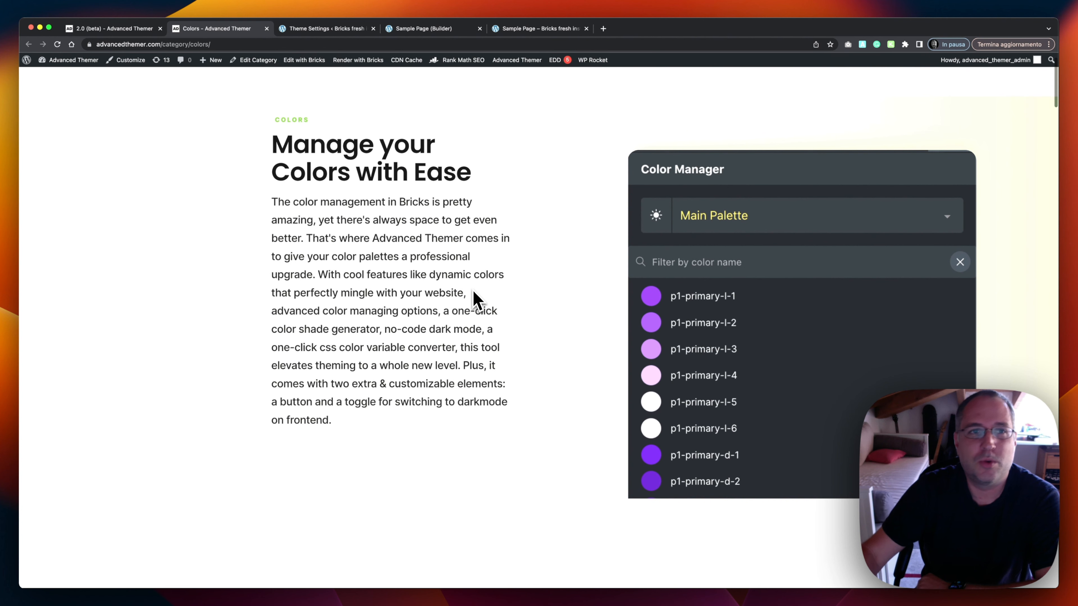
scroll(505, 293, down, 3)
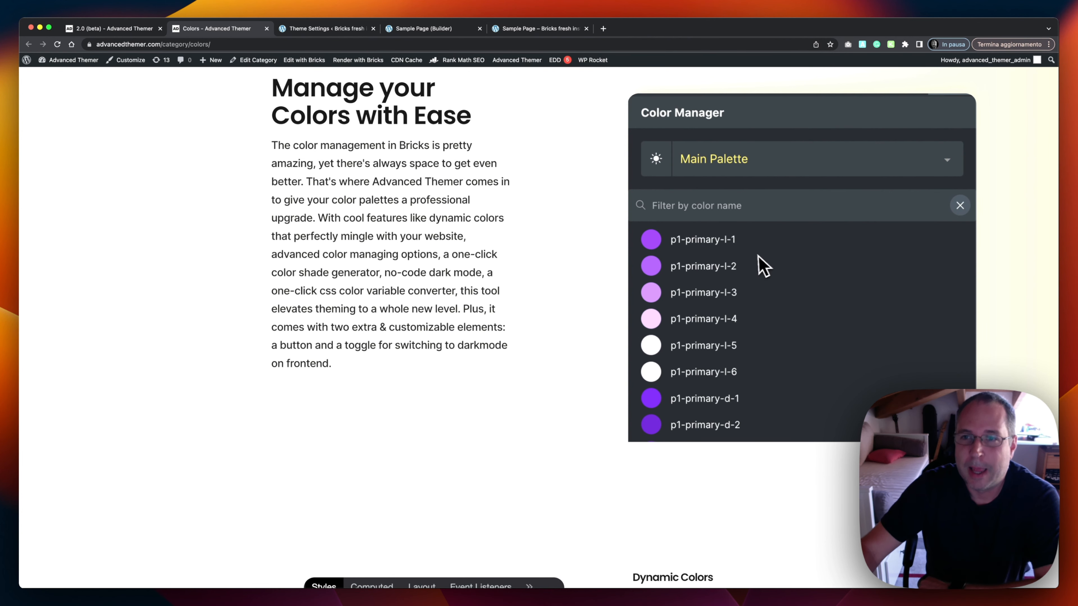
scroll(727, 249, down, 10)
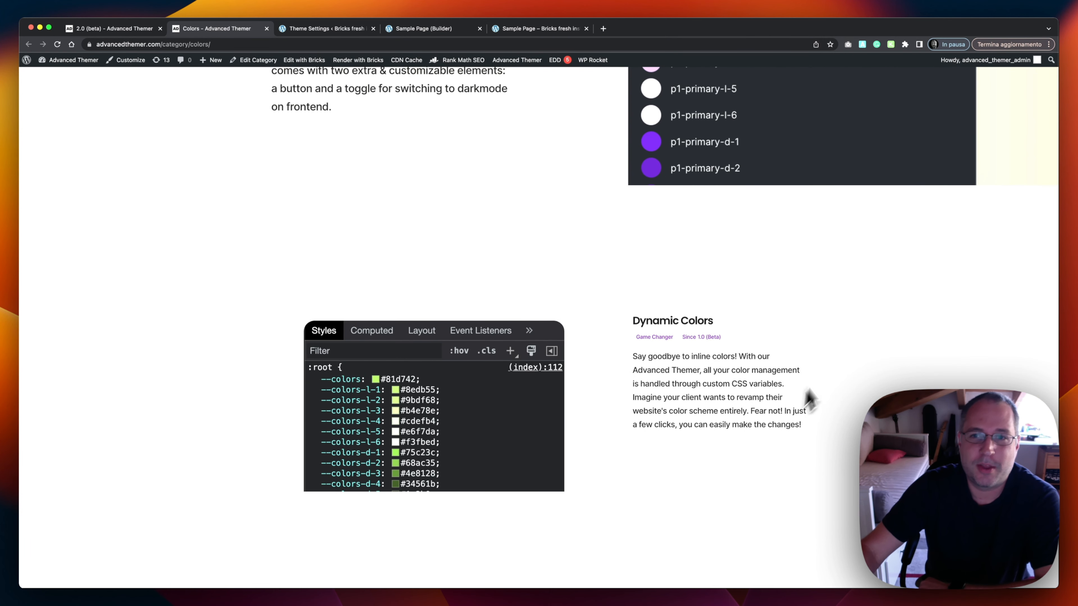
scroll(728, 349, down, 15)
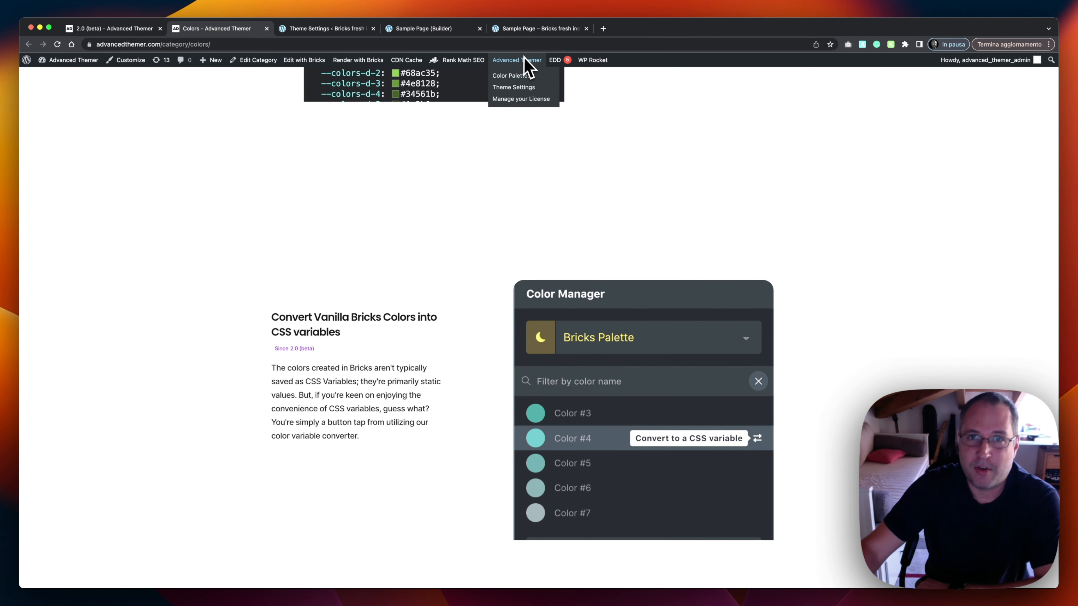
scroll(525, 60, up, 1)
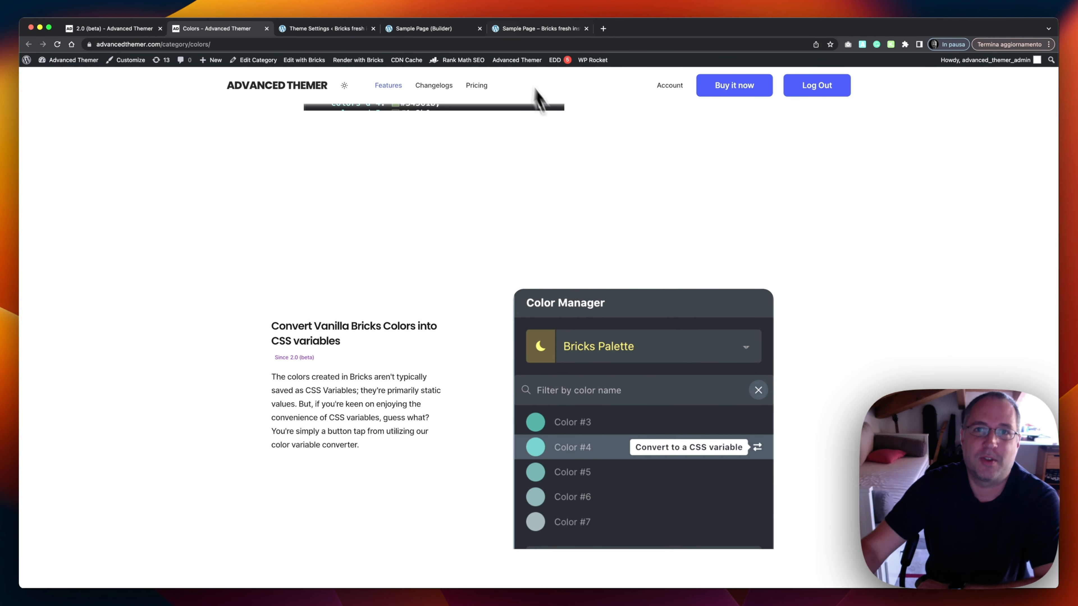
- Return to the Sample Page in the builder and open the Section's background color picker
click(516, 27)
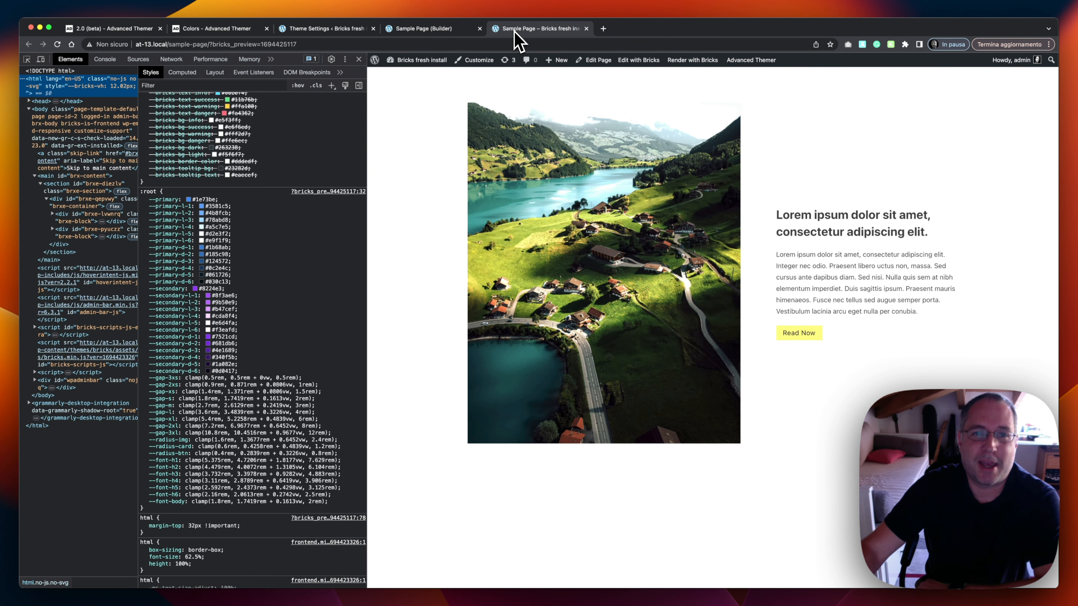
click(424, 29)
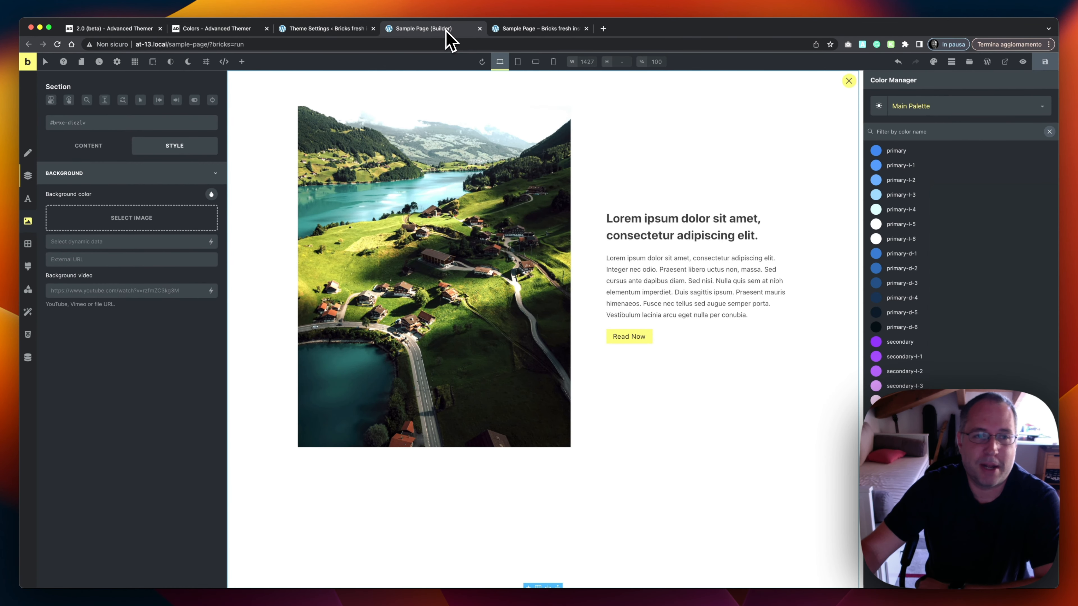
click(213, 196)
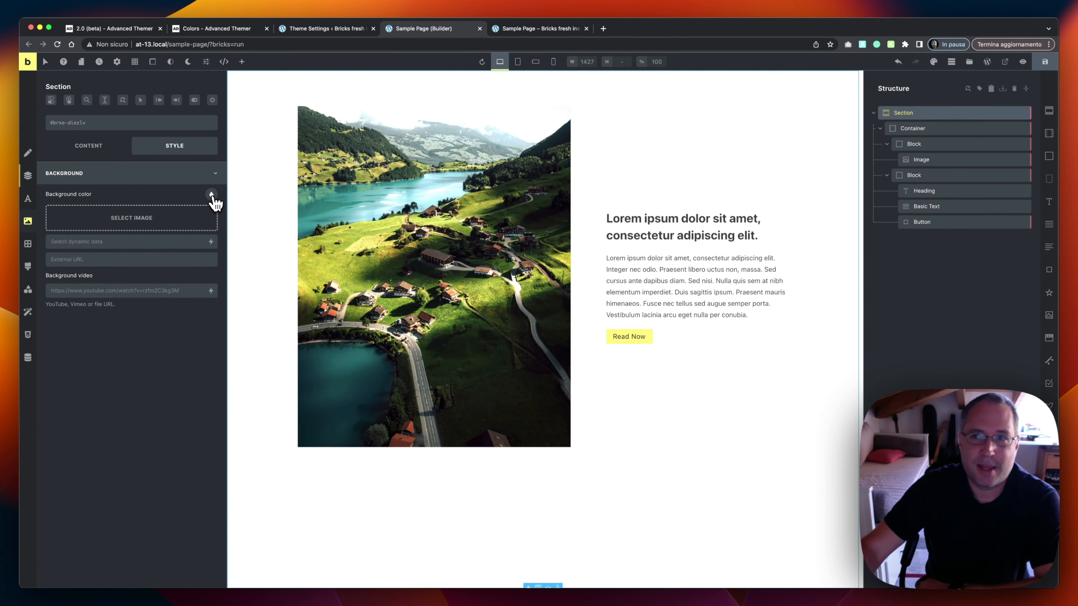
click(212, 195)
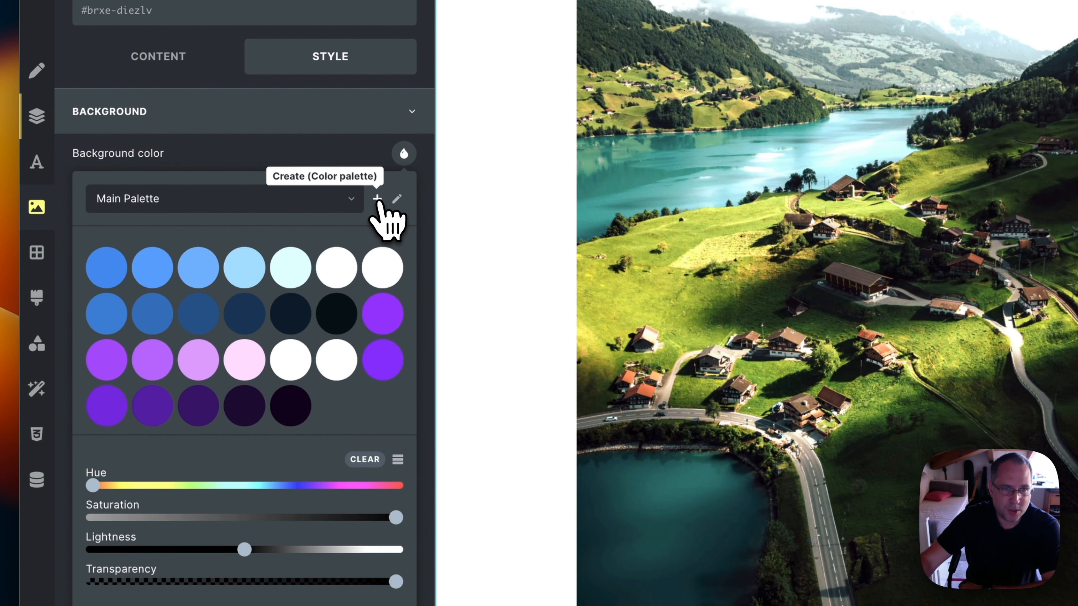
- Create a color palette named "new palette" from the Section's background color picker and make it the active palette
click(377, 198)
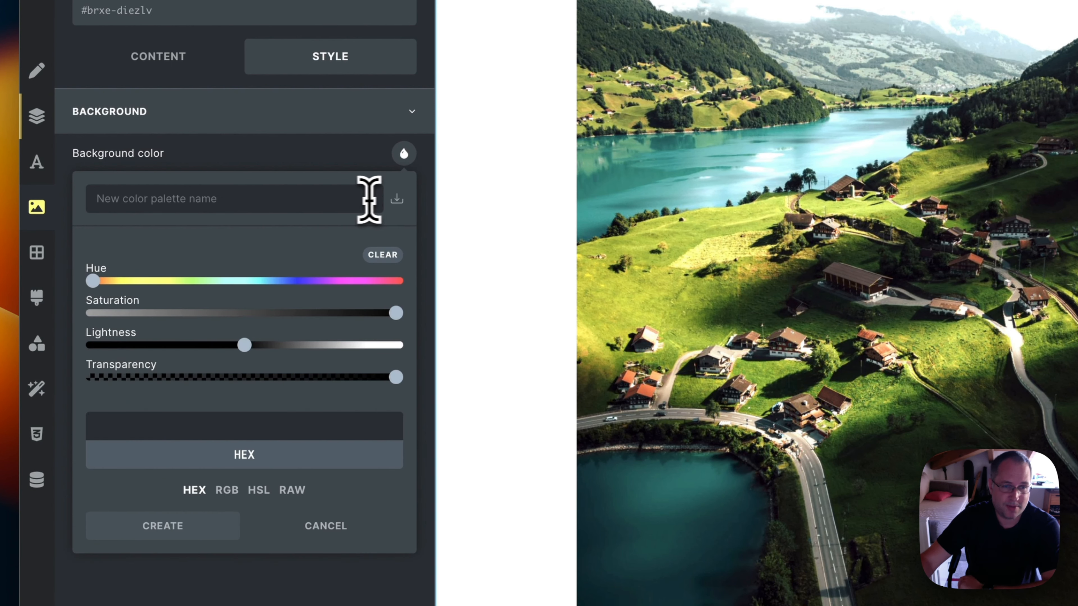
click(317, 201)
text(new palette)
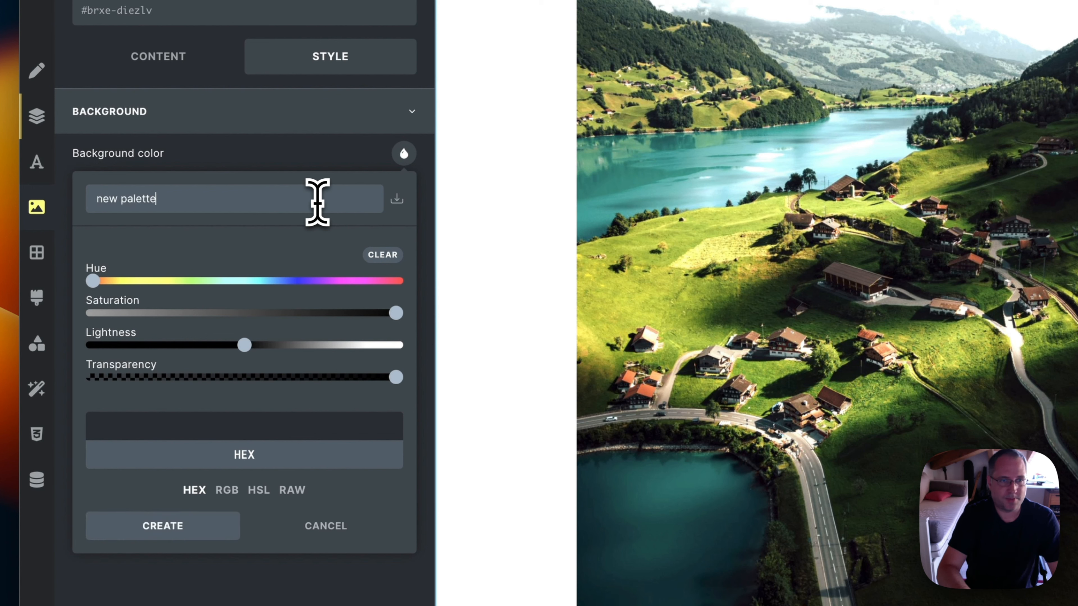
key(Return)
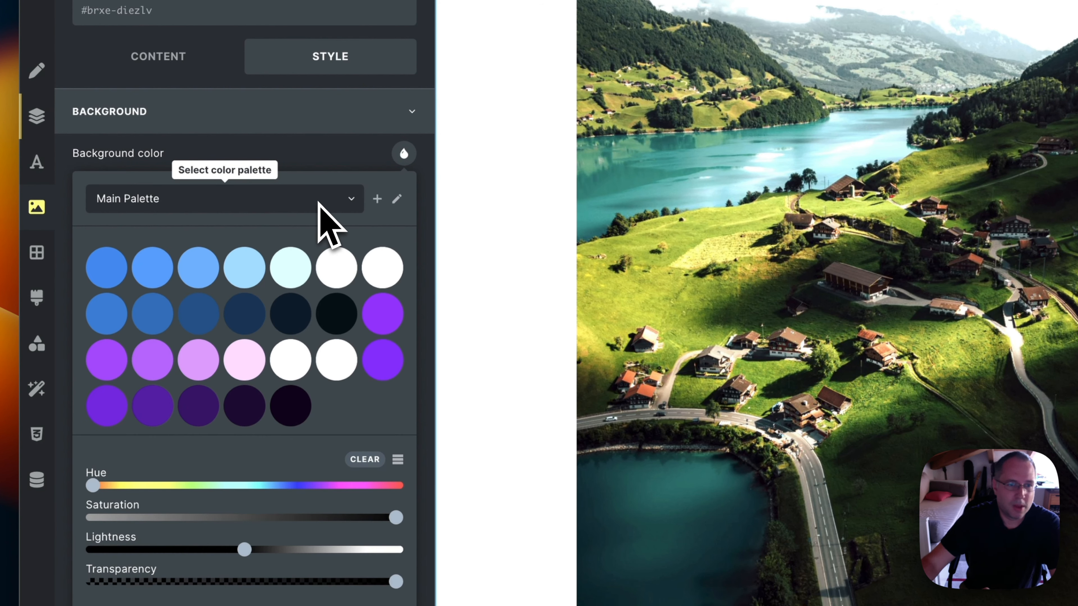
click(289, 203)
click(234, 255)
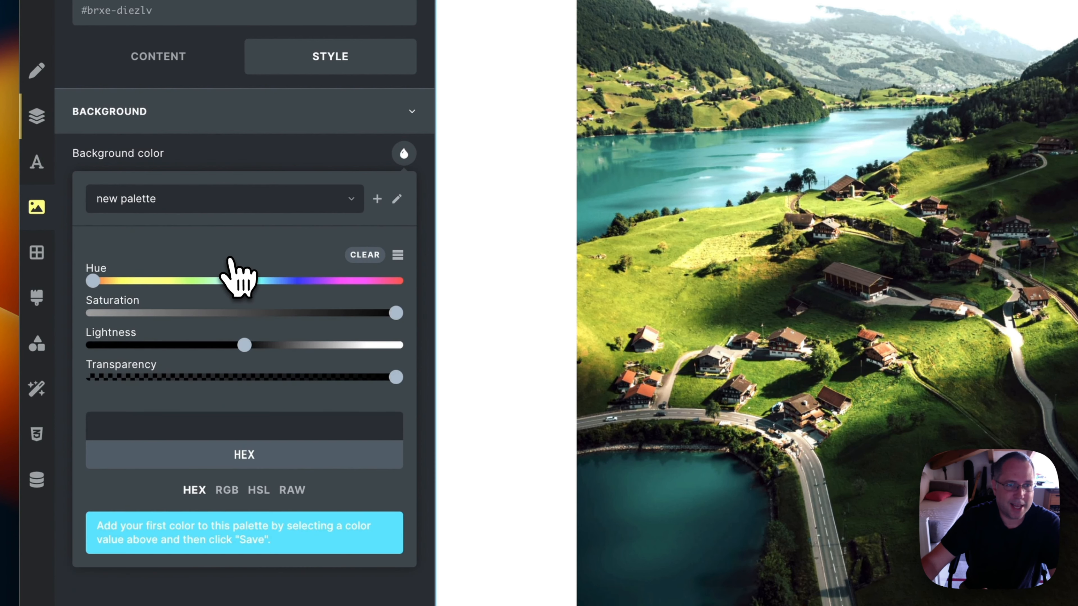
- Save the colors #00fffb, #ff00d9 and #4cff00 to the new palette, and clear the Section's background color
drag(99, 281, 246, 285)
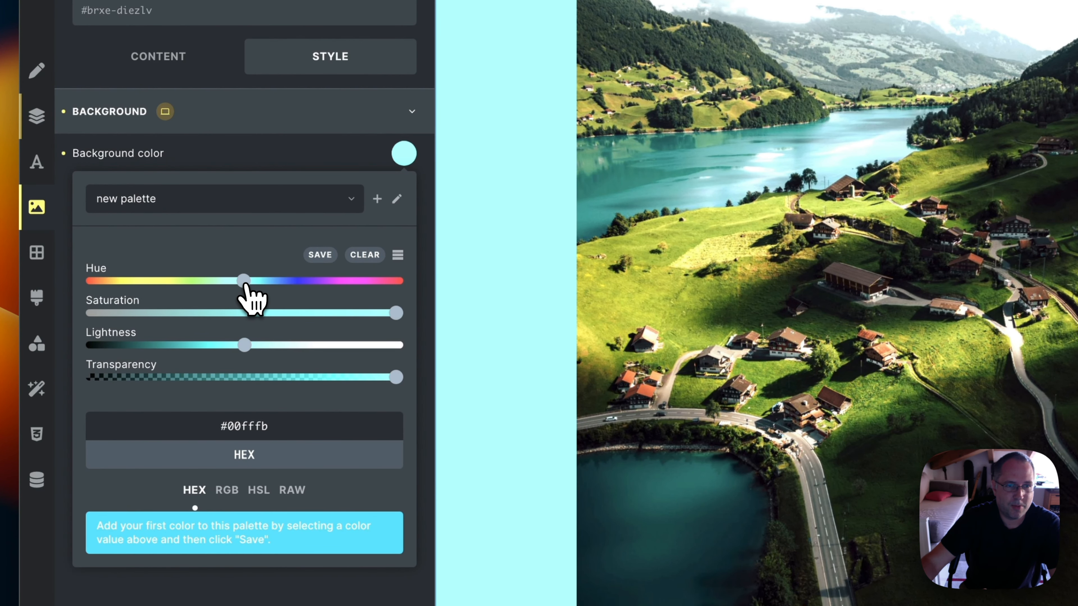
click(323, 256)
drag(246, 348, 353, 347)
click(320, 323)
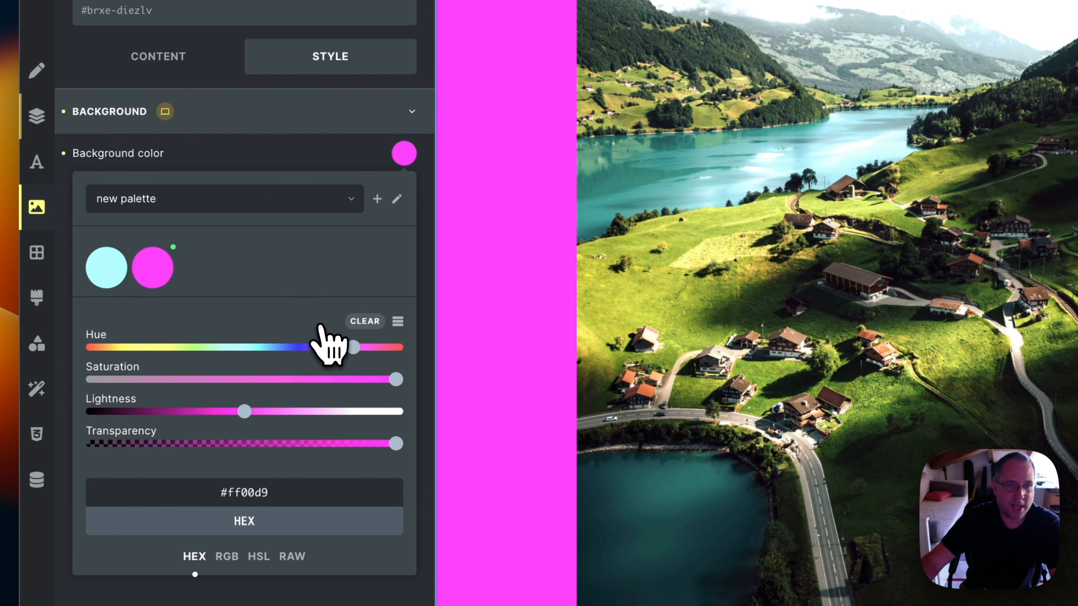
drag(353, 348, 179, 347)
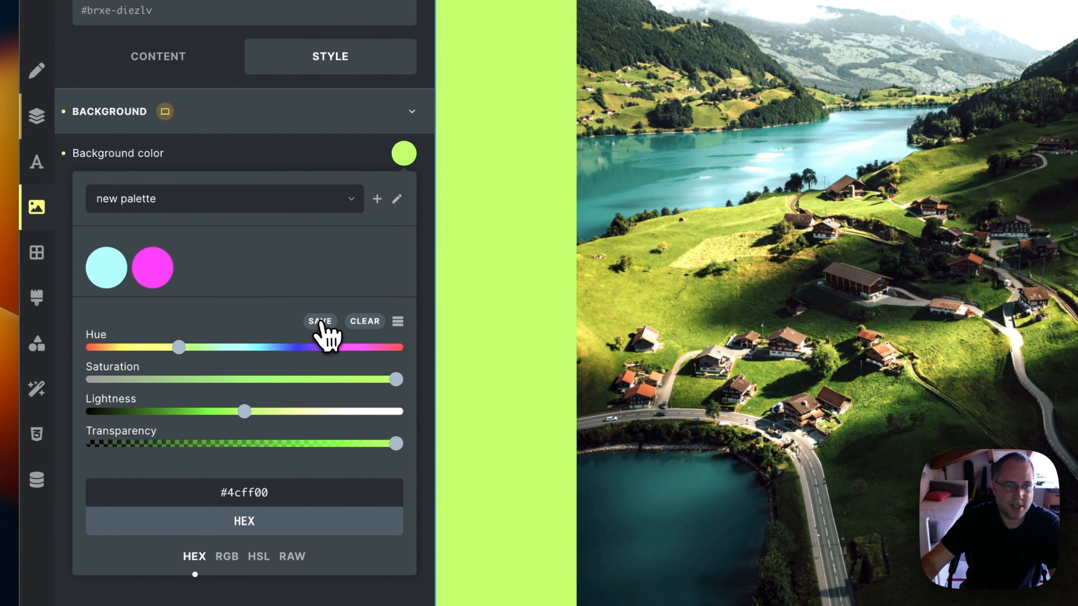
click(320, 322)
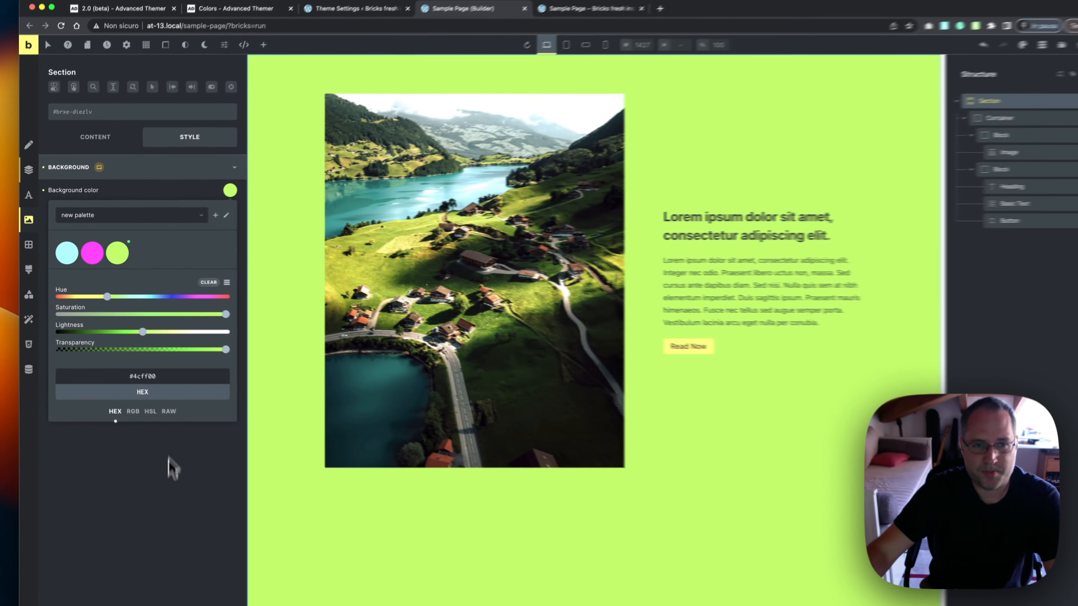
click(168, 461)
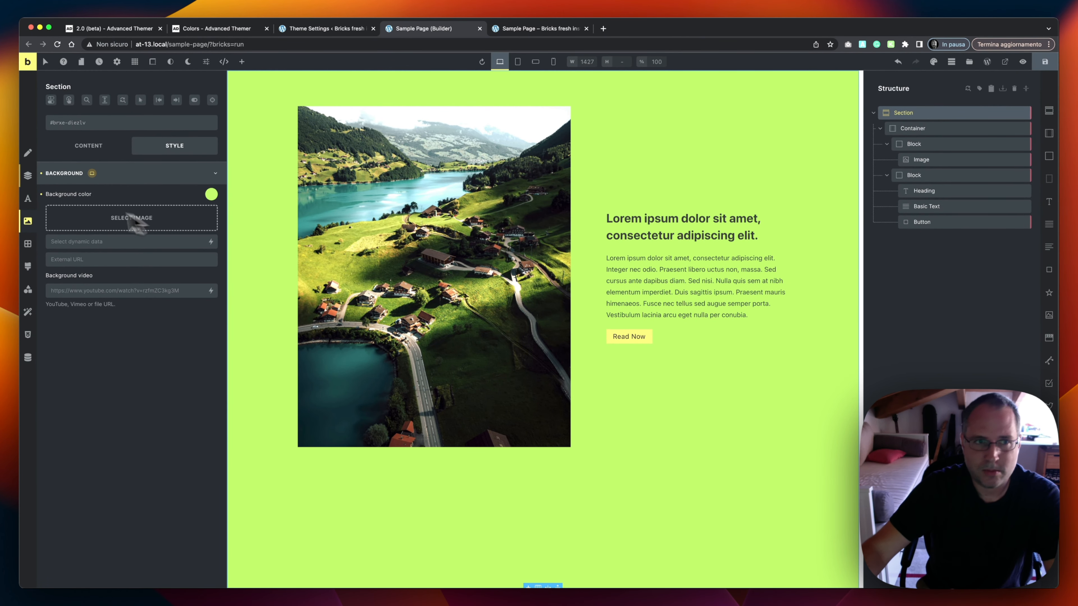
click(41, 194)
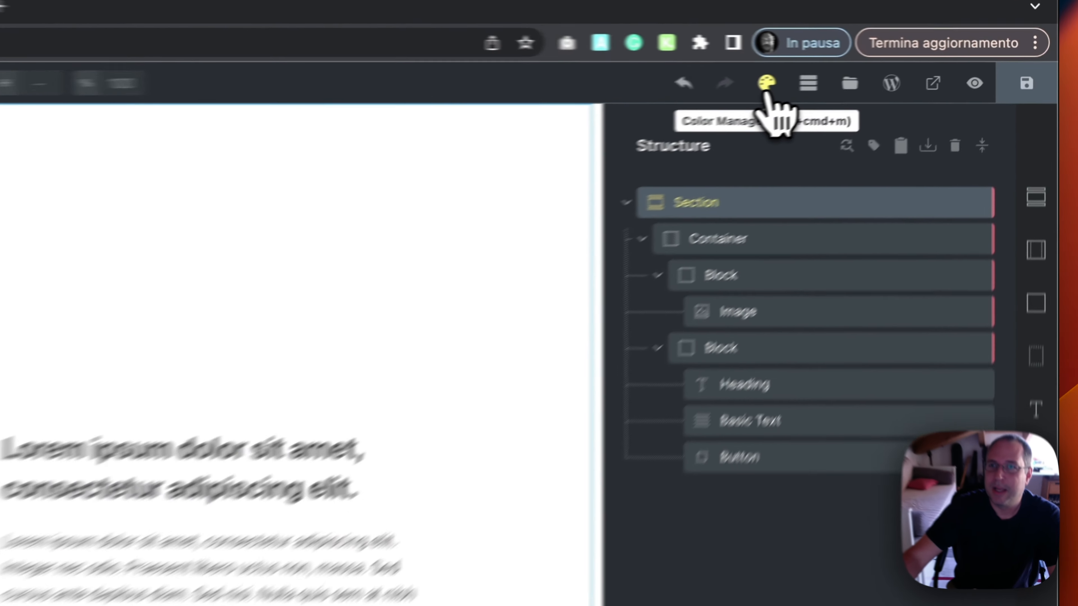
- Convert all three colors of "new palette" to CSS variable colors in the Color Manager
click(933, 62)
click(706, 215)
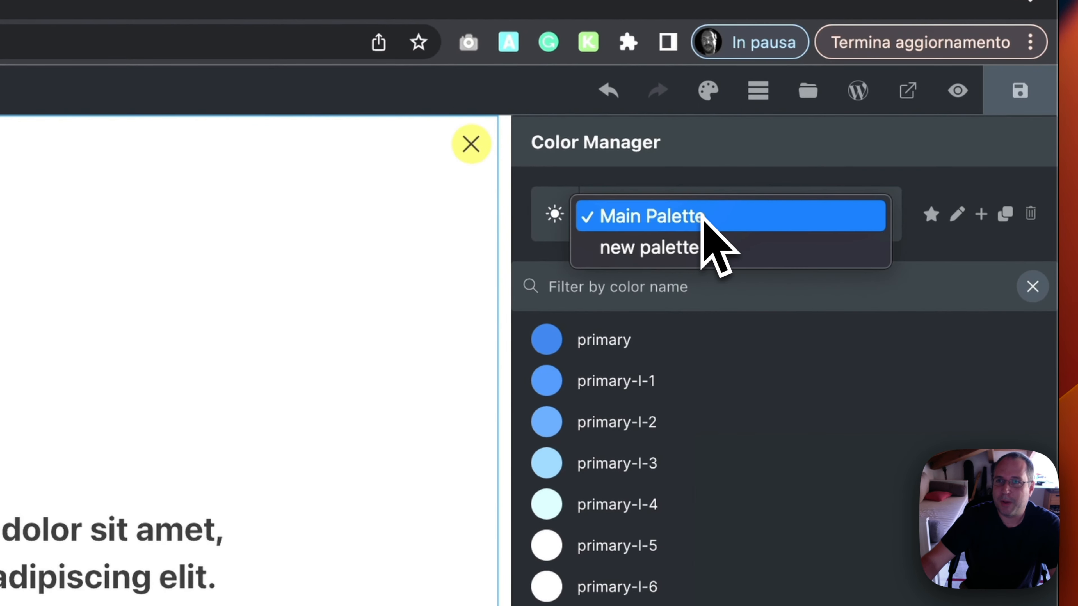
click(665, 250)
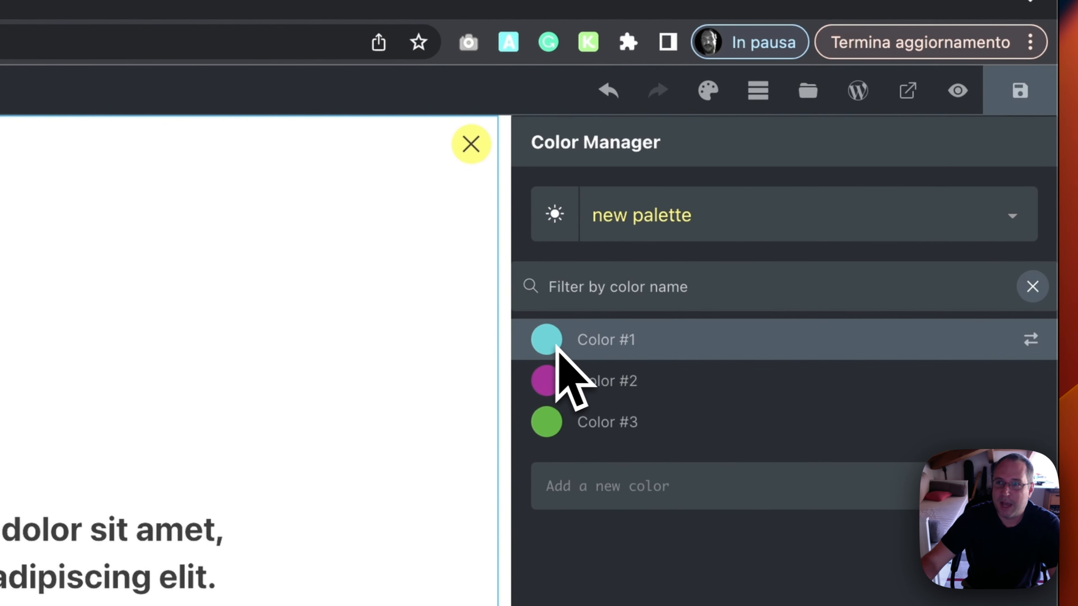
click(1031, 344)
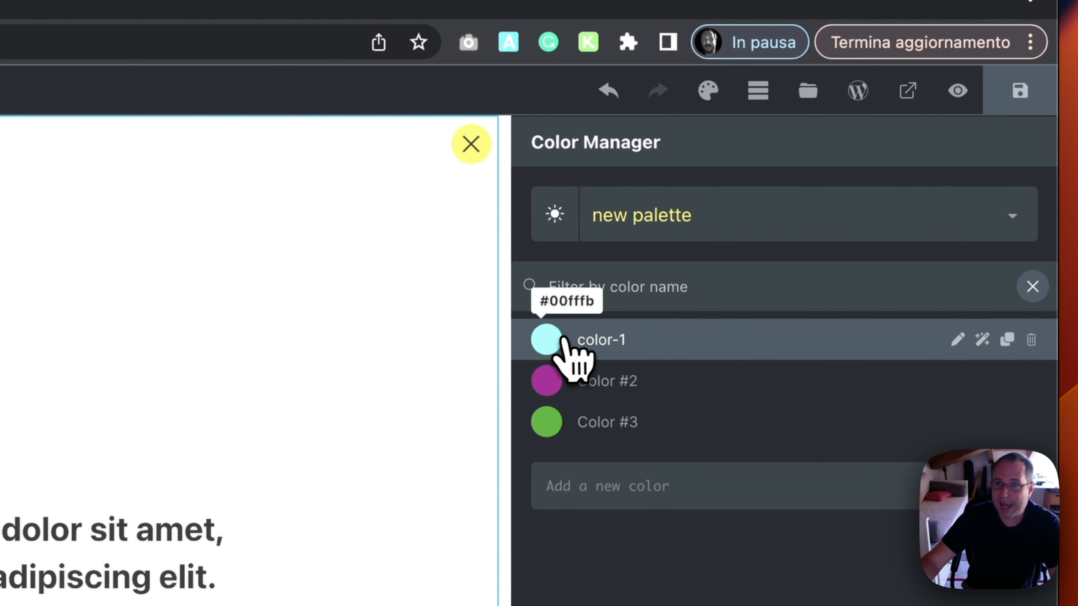
click(551, 343)
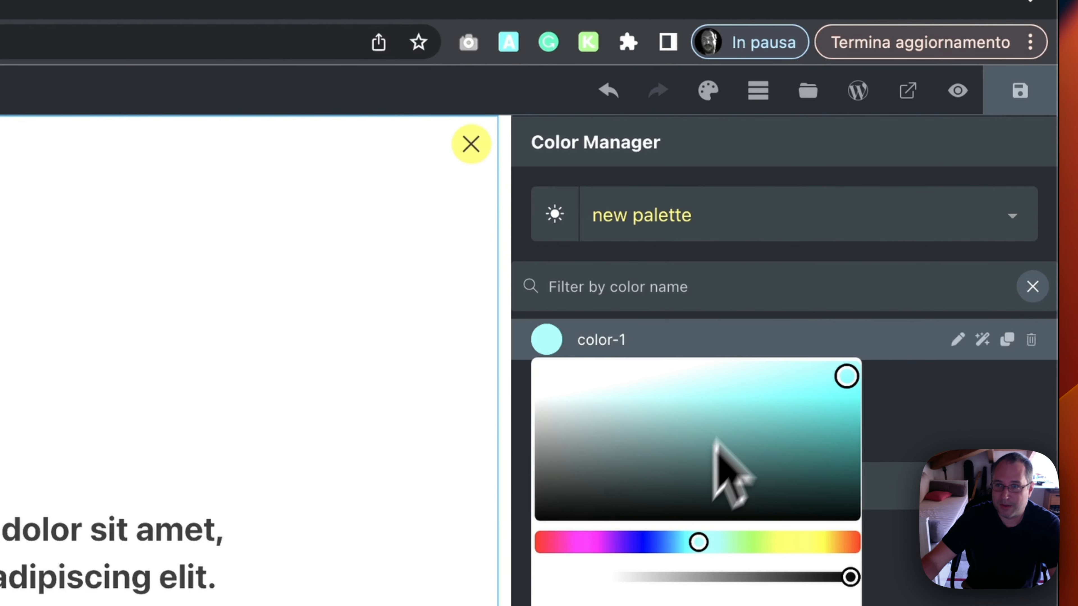
click(746, 337)
click(1029, 381)
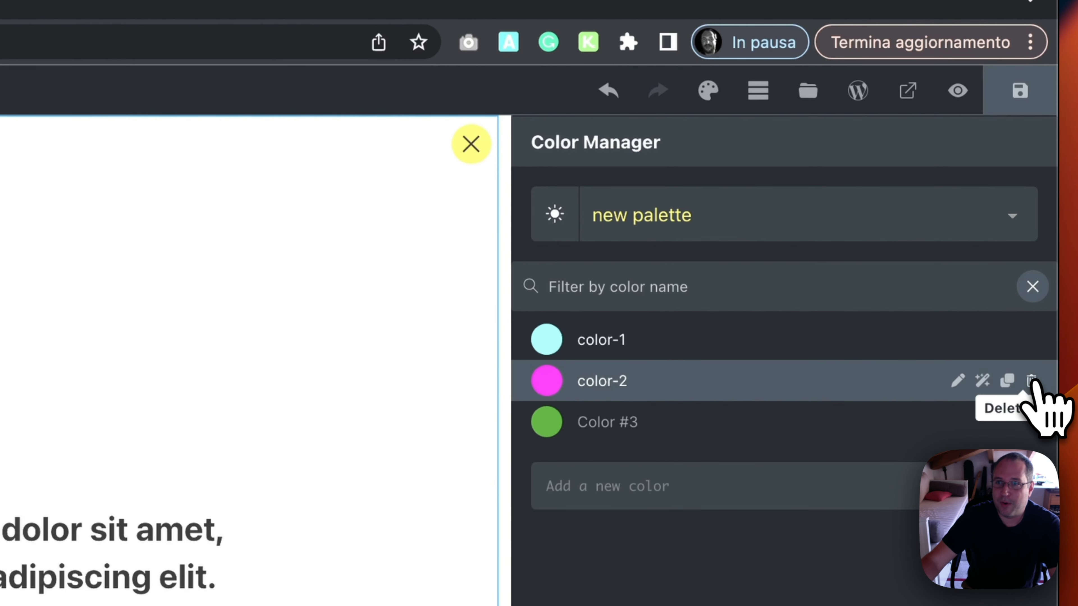
click(1031, 422)
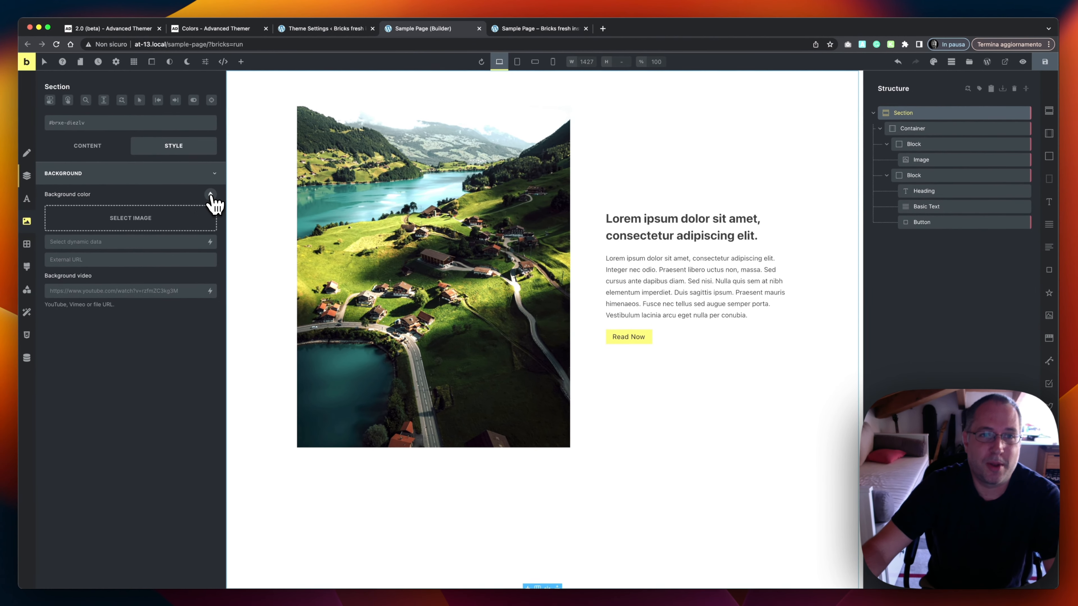
- Reselect the Section in the structure and open the color picker for its background color
click(928, 128)
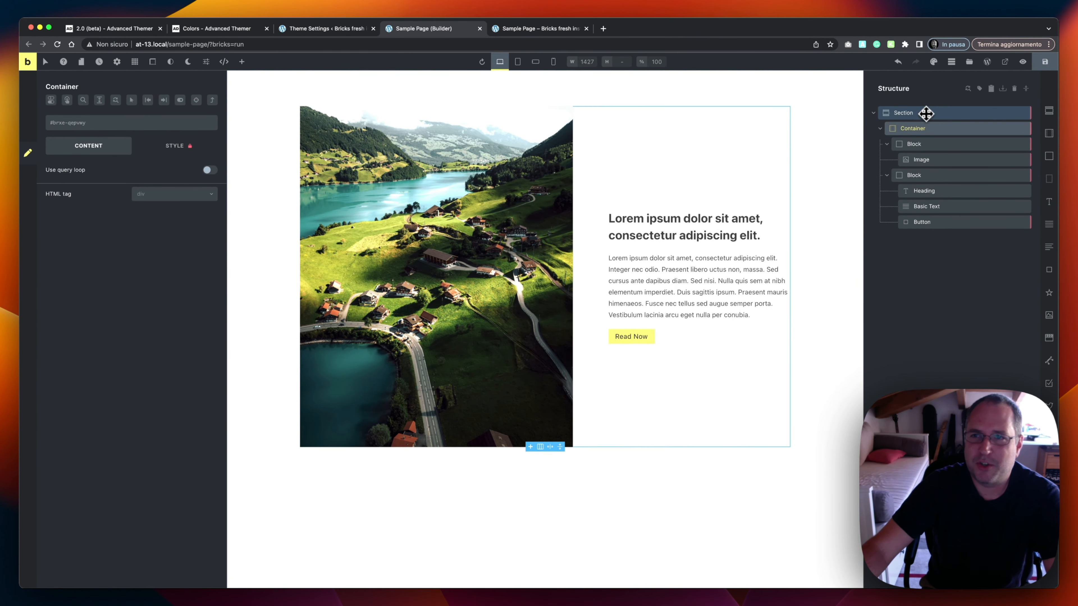
click(927, 114)
click(190, 146)
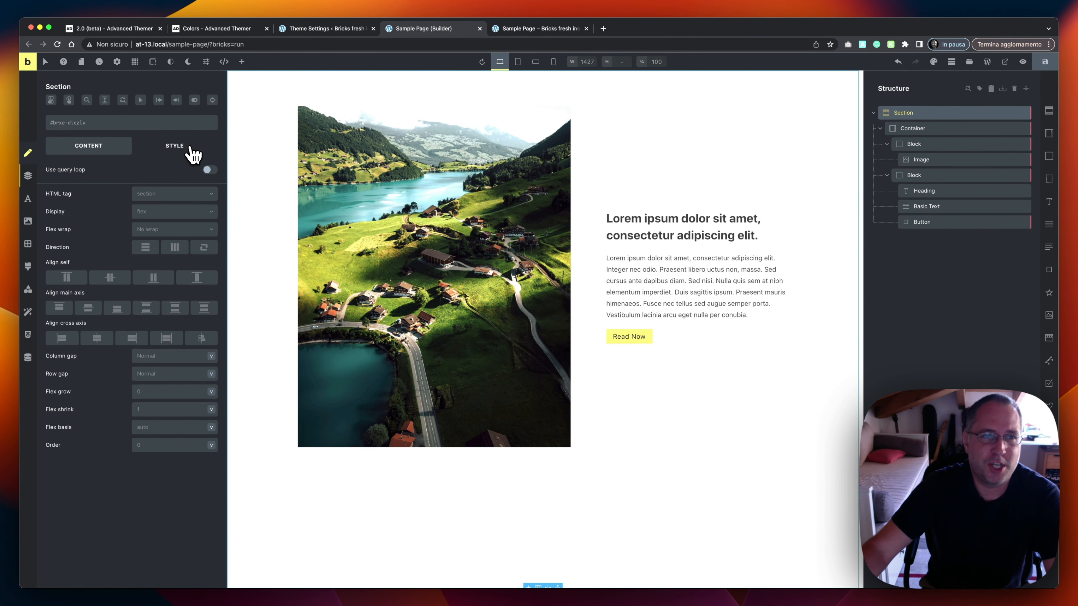
click(30, 223)
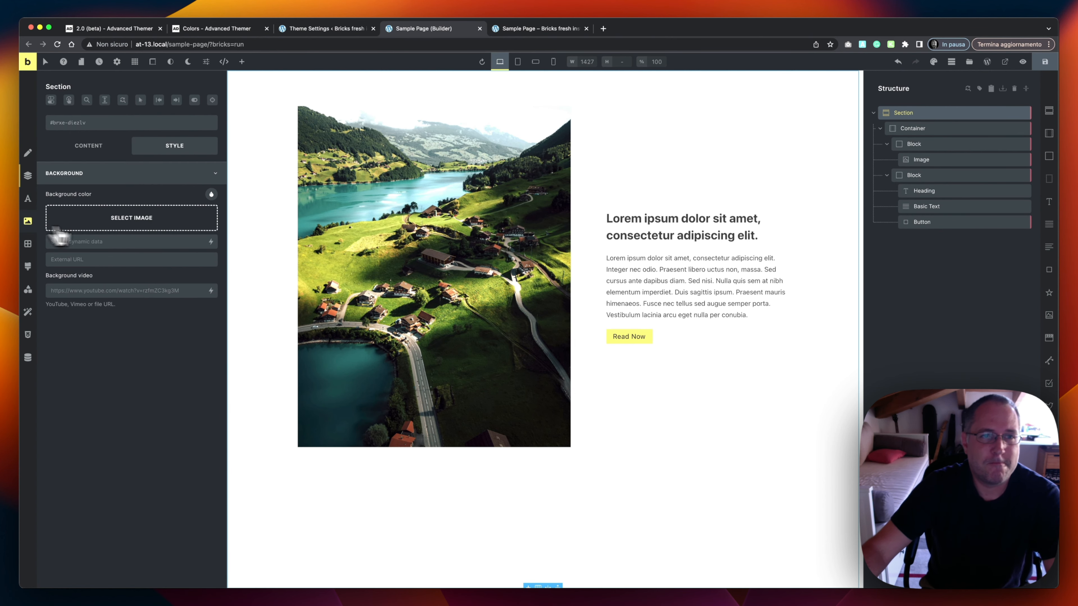
click(212, 196)
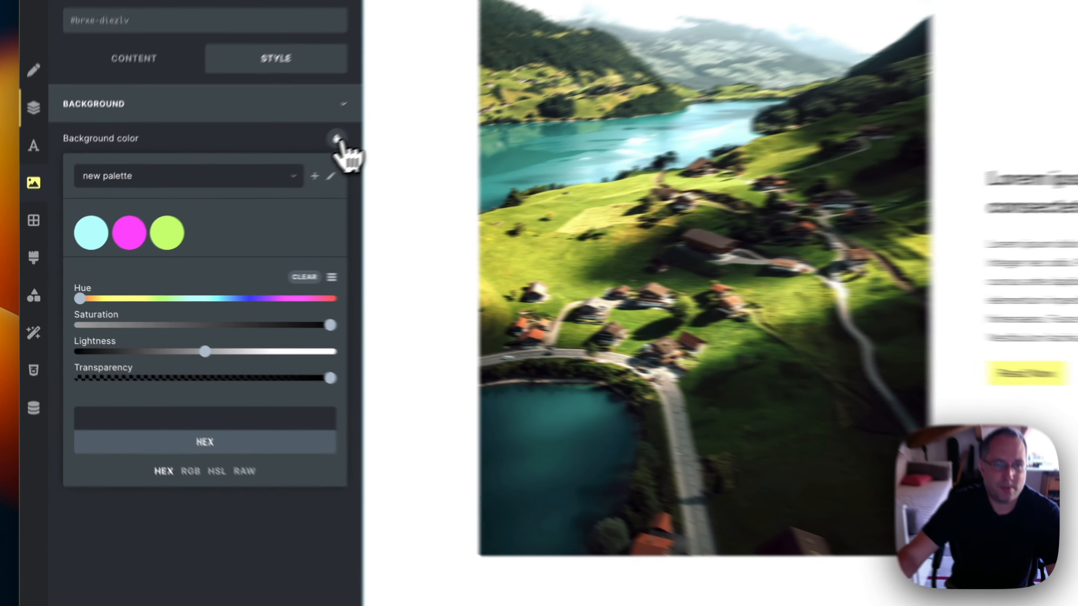
- Show the palette's colors as a list, try color-1 as the Section's background, and clear it again
click(129, 233)
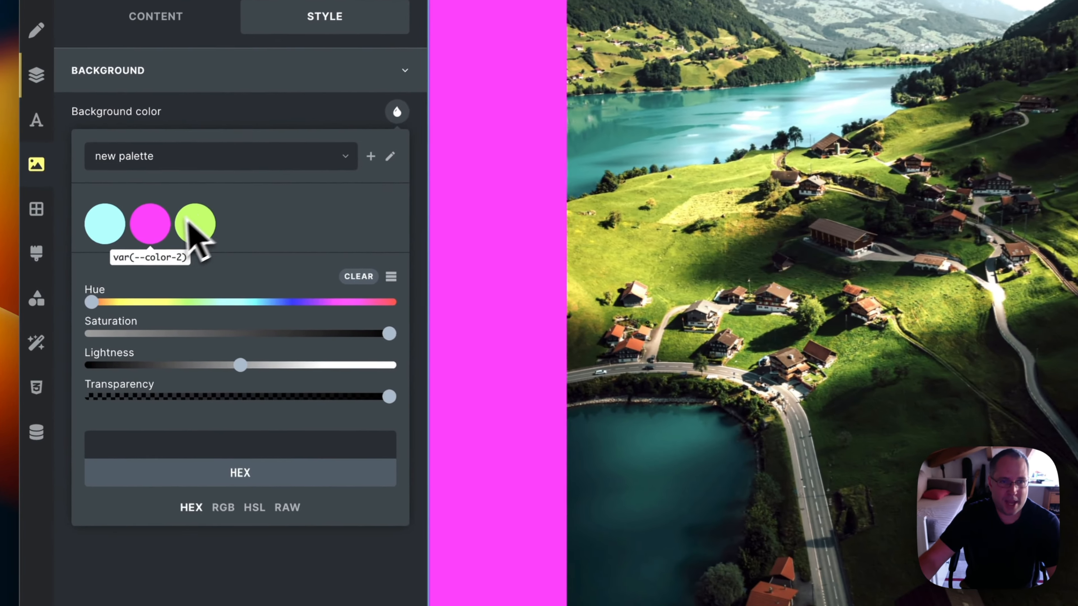
click(100, 238)
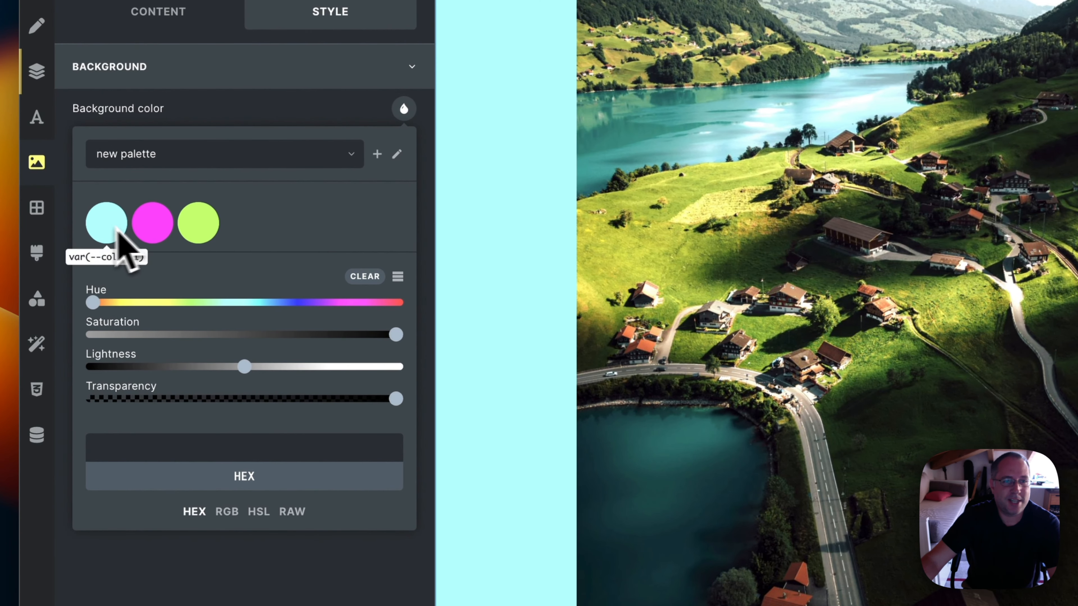
click(121, 246)
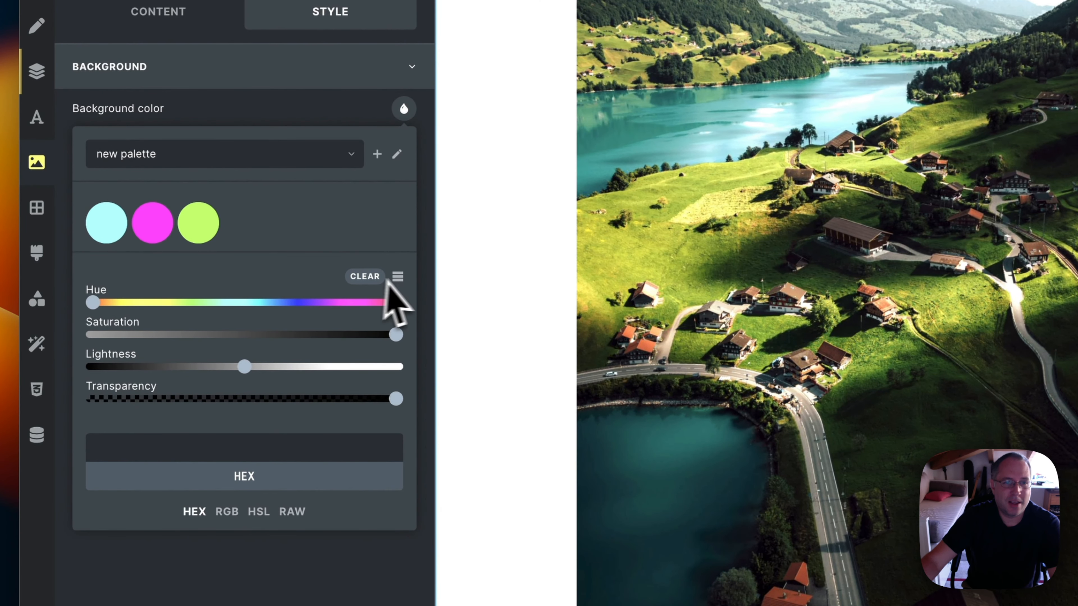
click(398, 276)
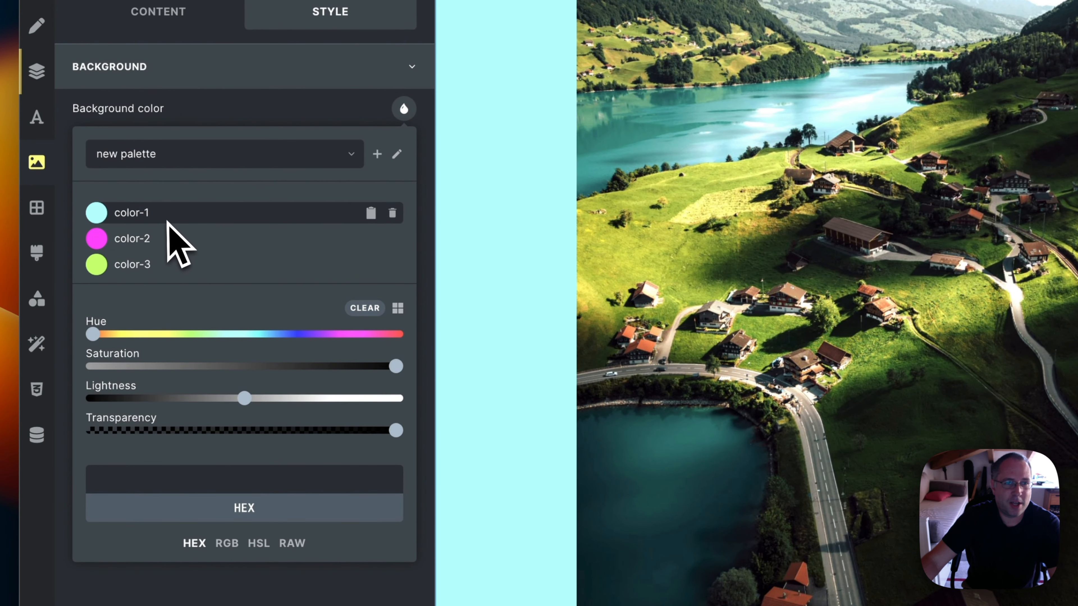
click(166, 216)
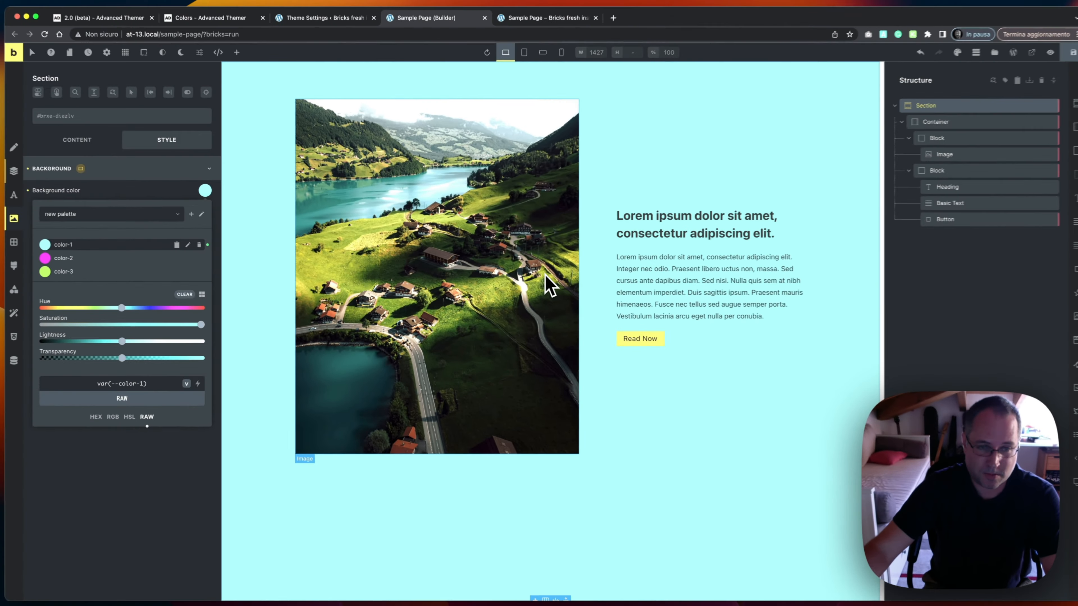
click(151, 450)
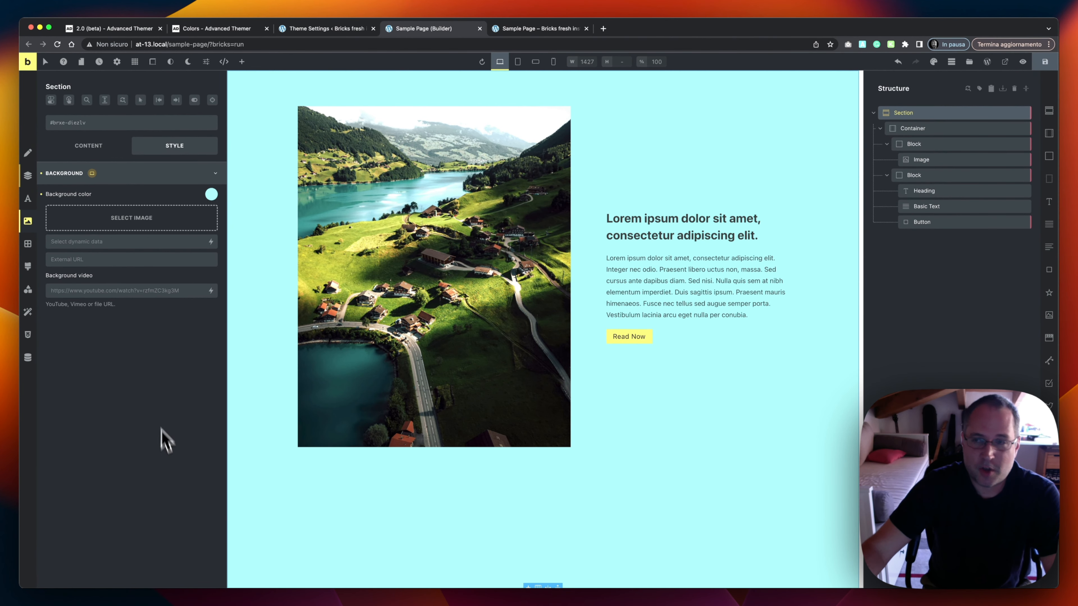
click(41, 194)
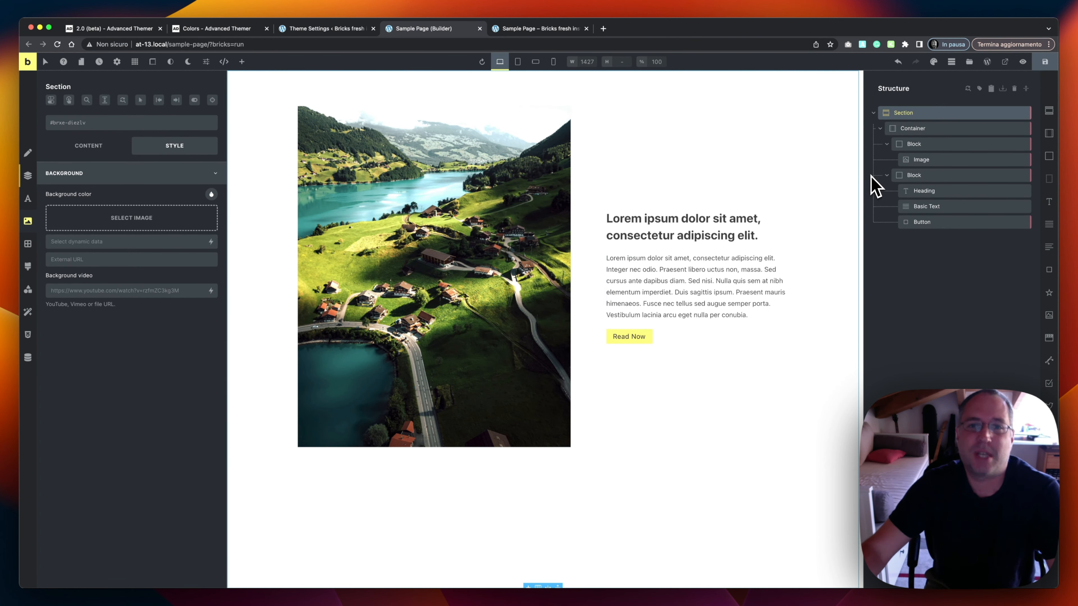
- Create another palette named "2.0 palette" in the Color Manager and check it in the palette list
click(934, 62)
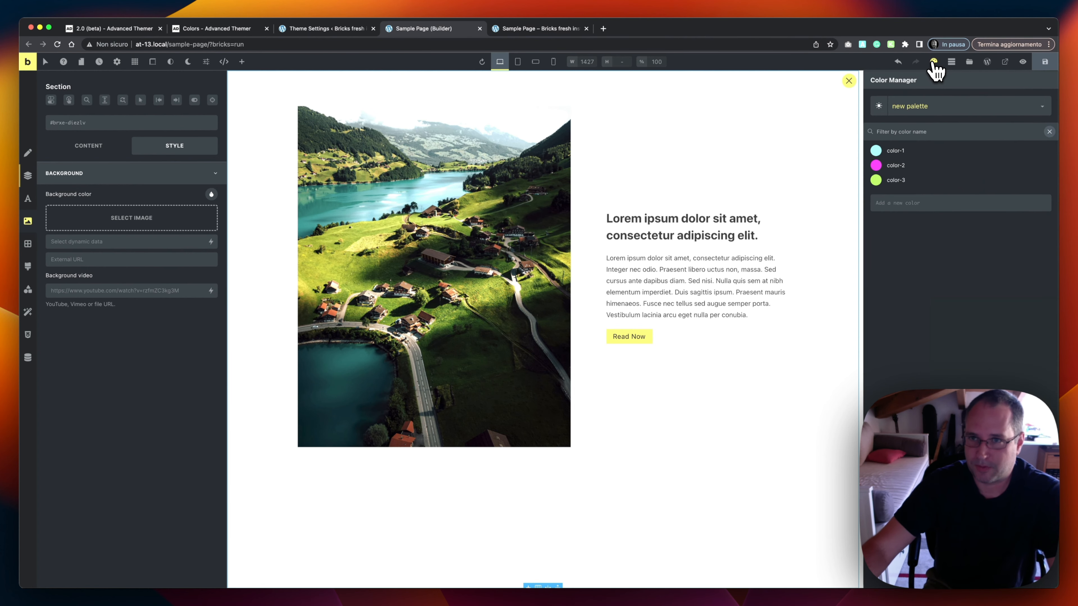
click(929, 106)
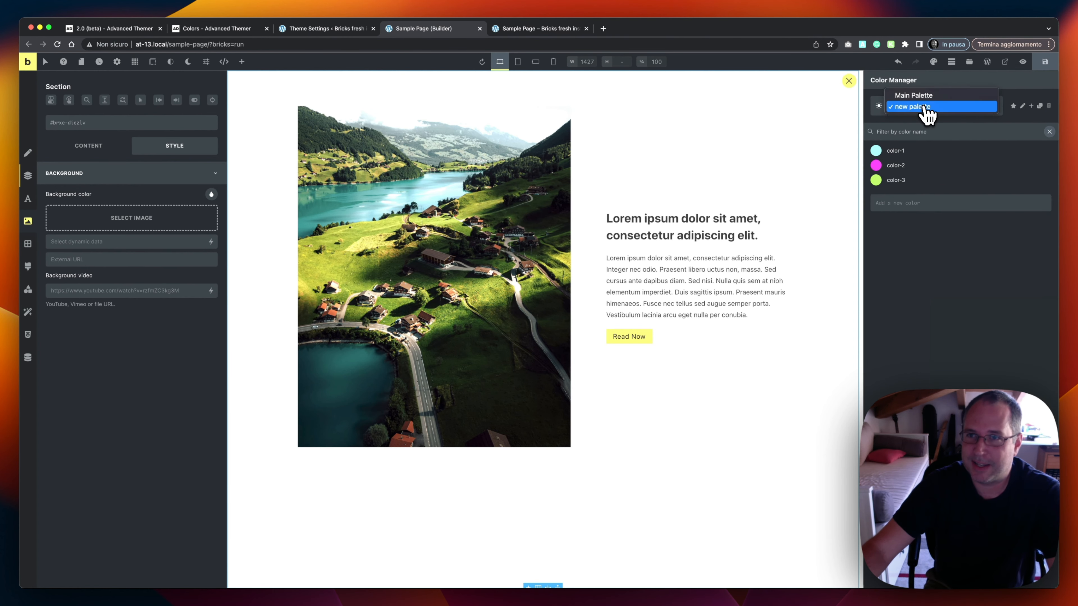
click(926, 100)
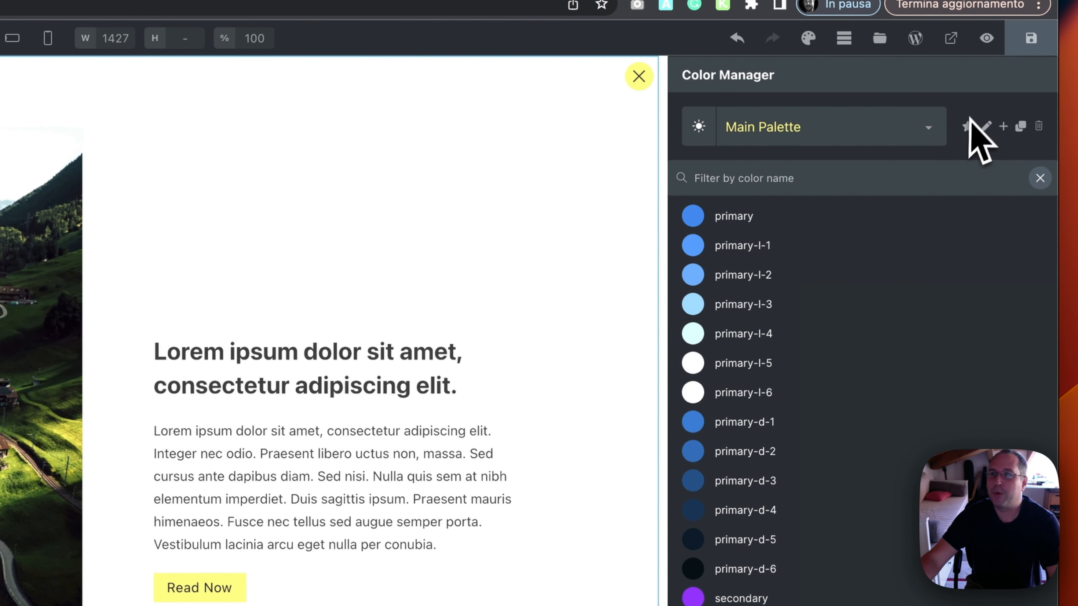
click(1004, 127)
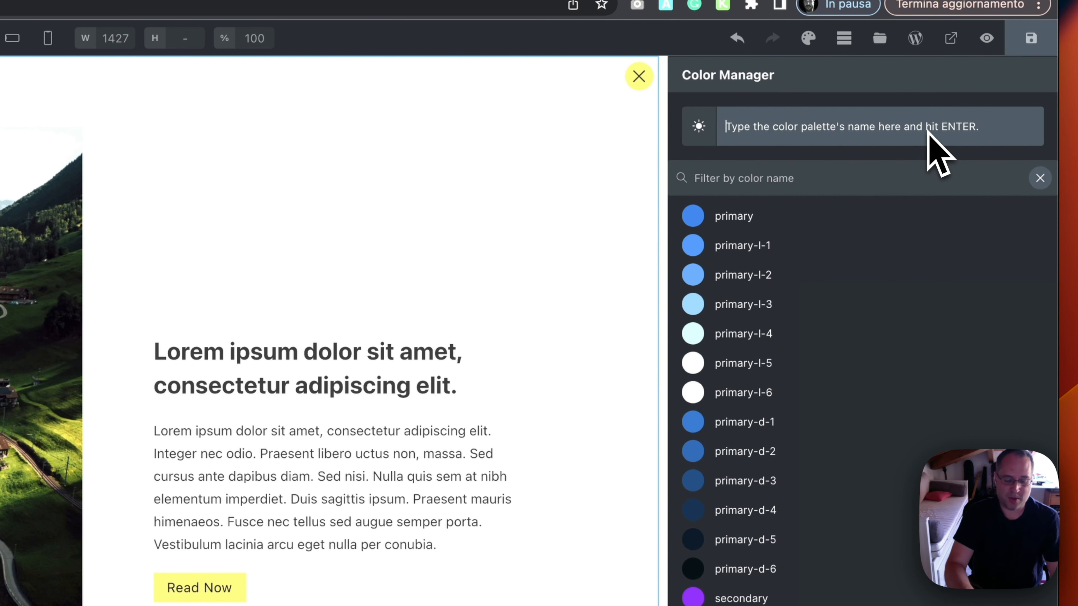
text(2.0 palette)
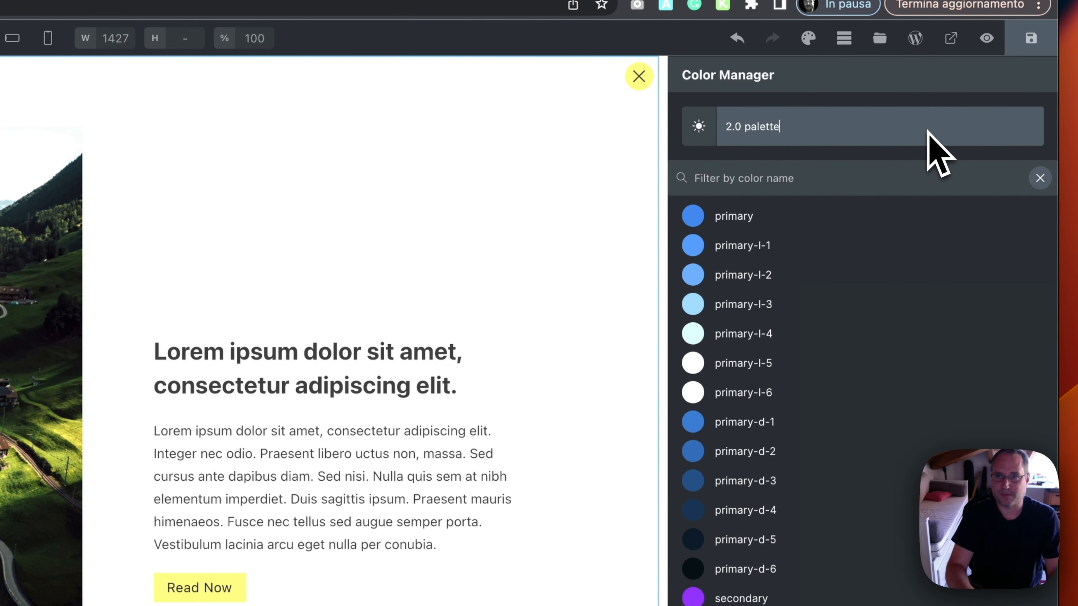
key(Return)
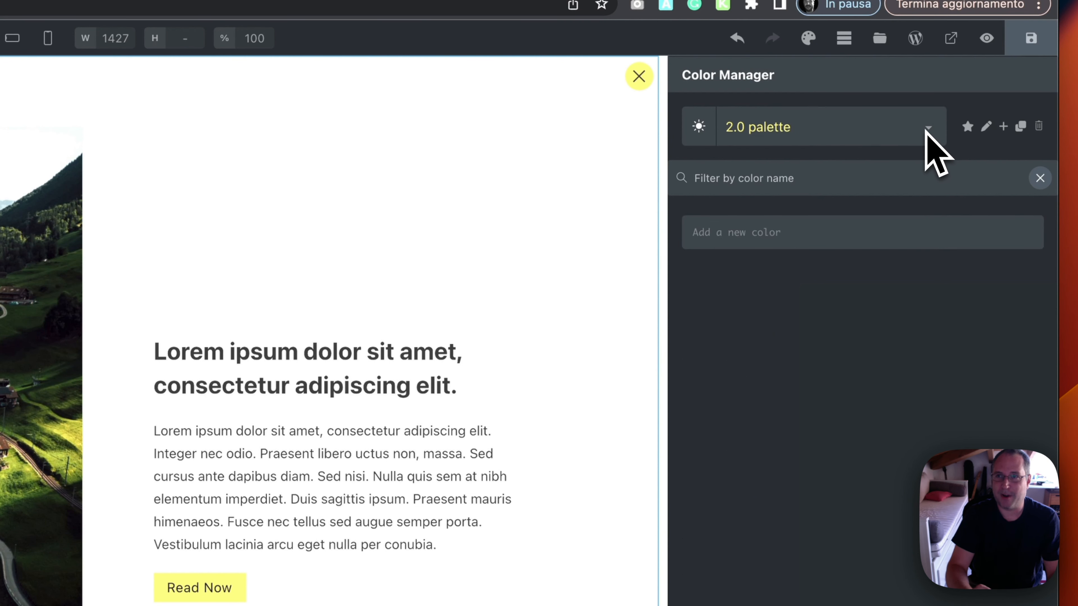
click(913, 126)
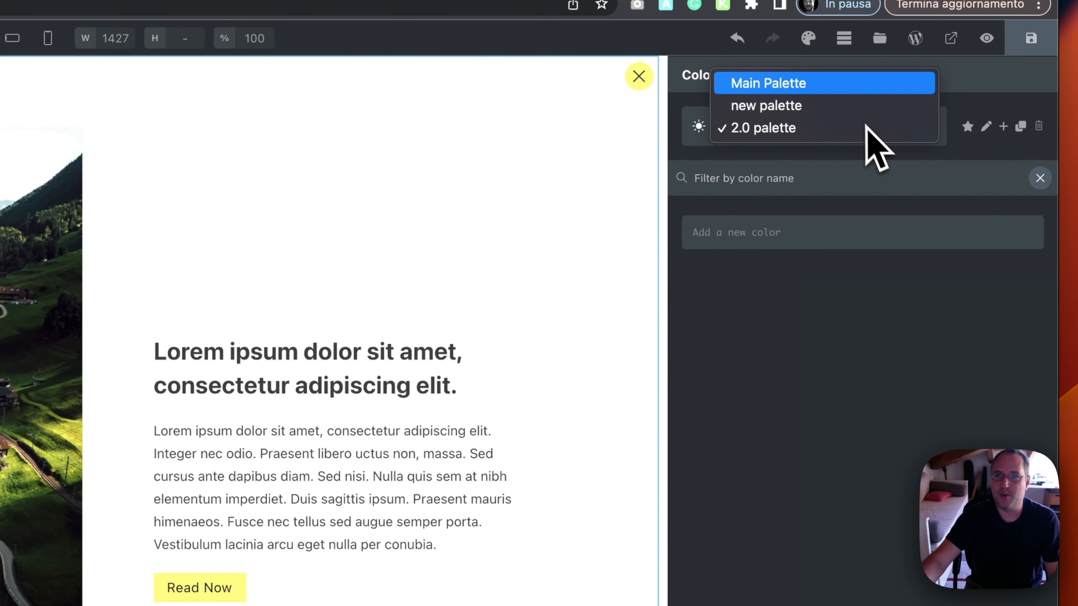
click(796, 238)
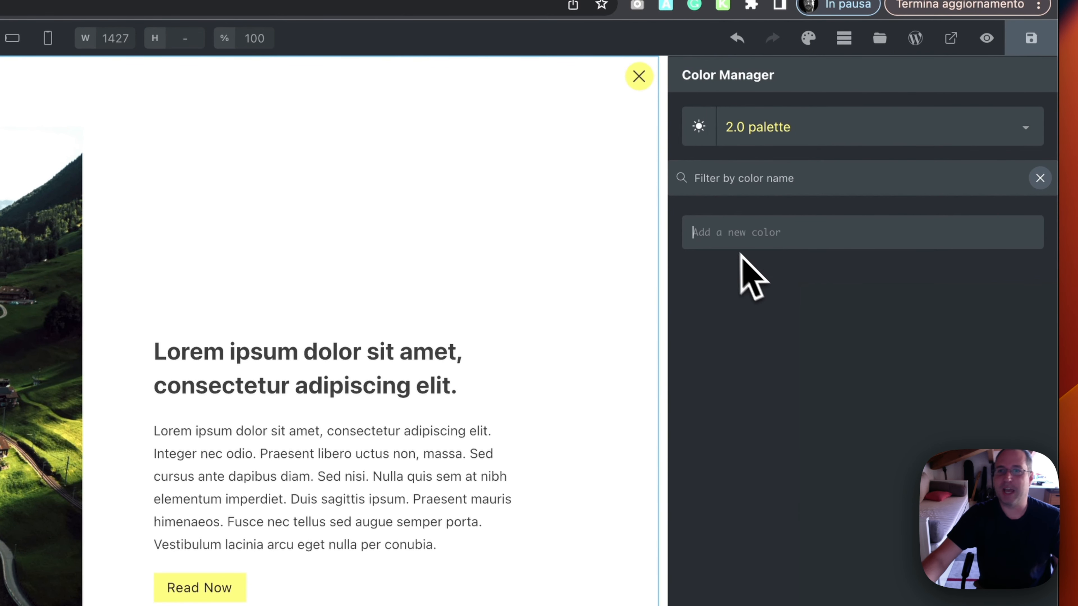
- Rename the "2.0 palette" to "2.0 palette 2023" in the Color Manager
click(755, 237)
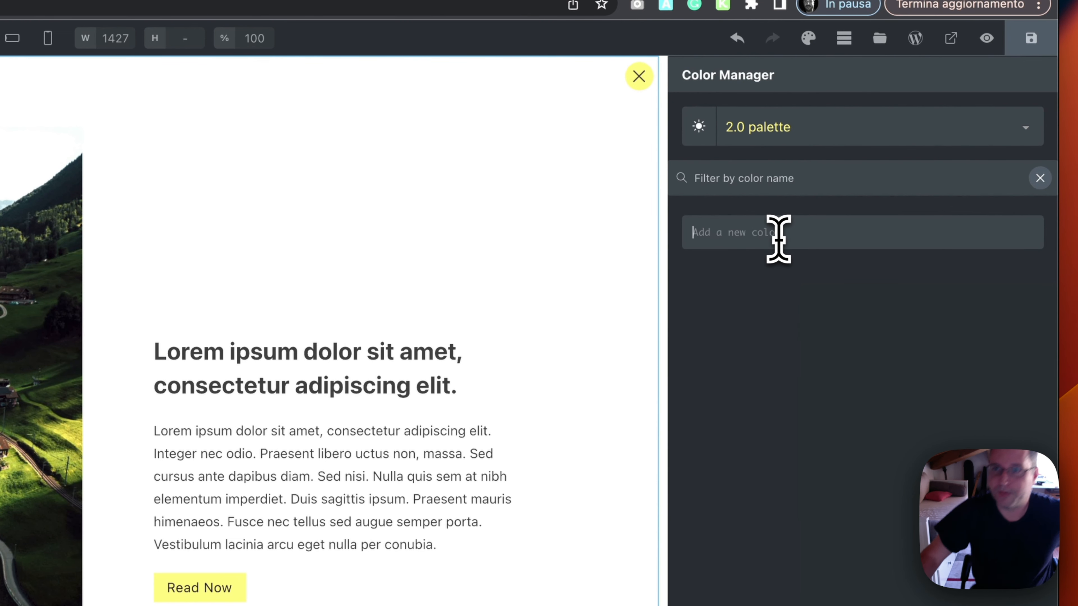
mouse_move(993, 143)
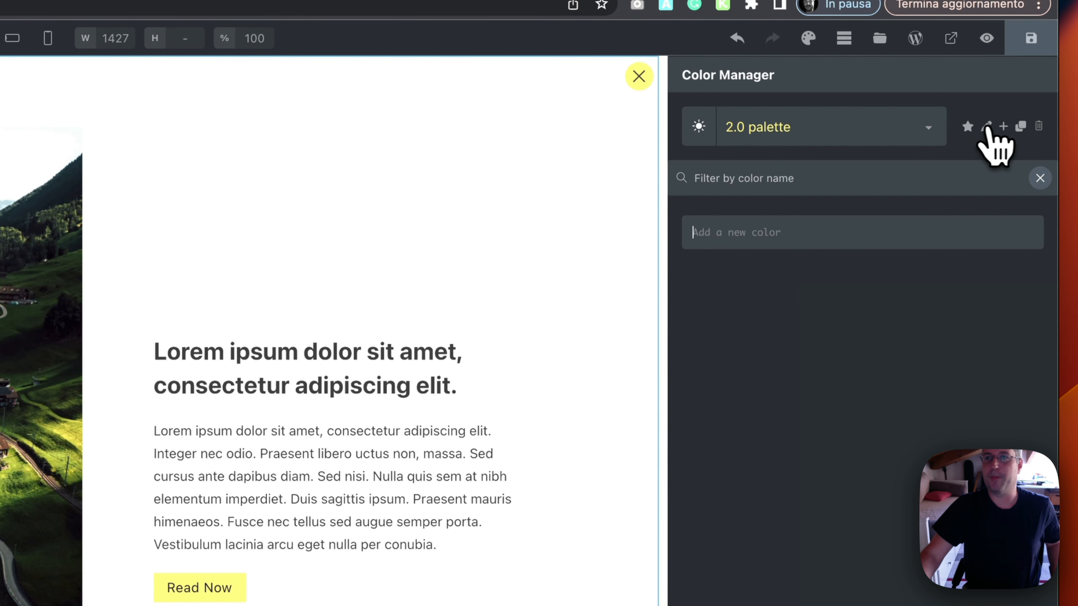
click(992, 129)
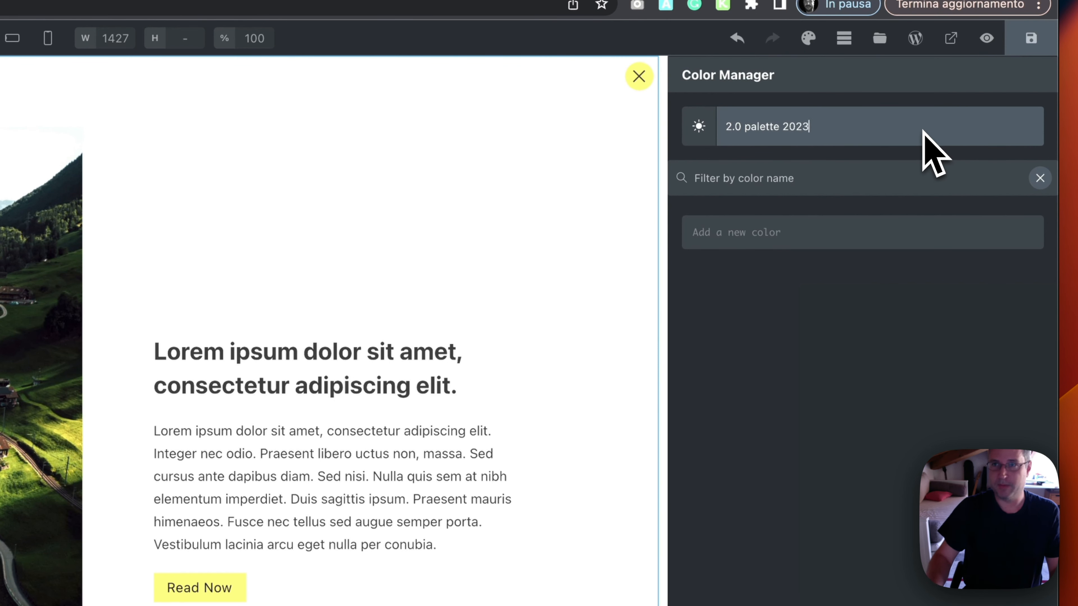
text(2023)
key(Return)
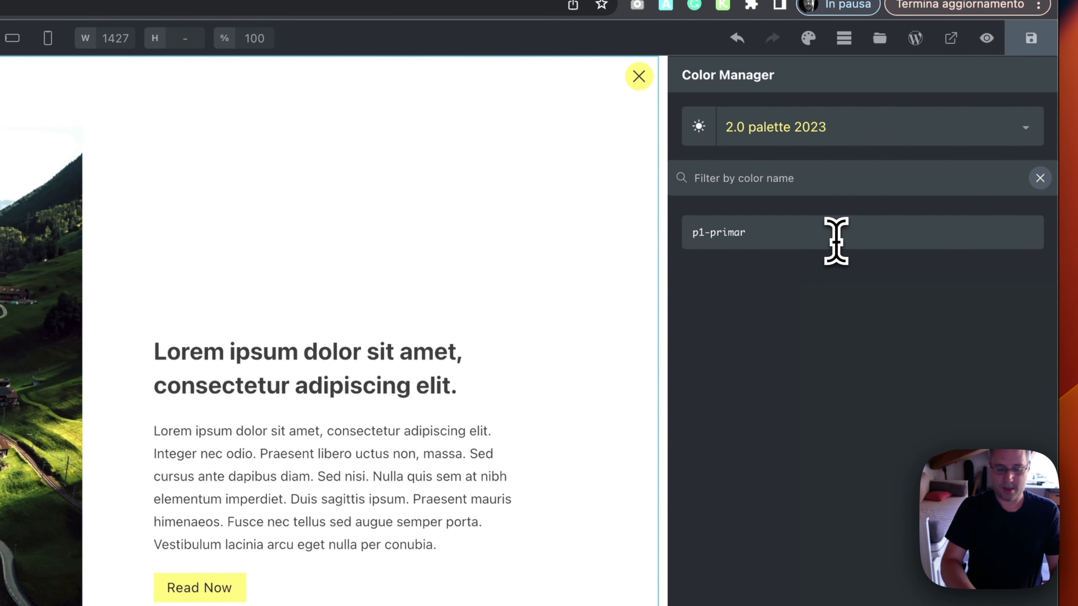
- Add two colors named p1-primary and p1-secondary to the palette
key(Return)
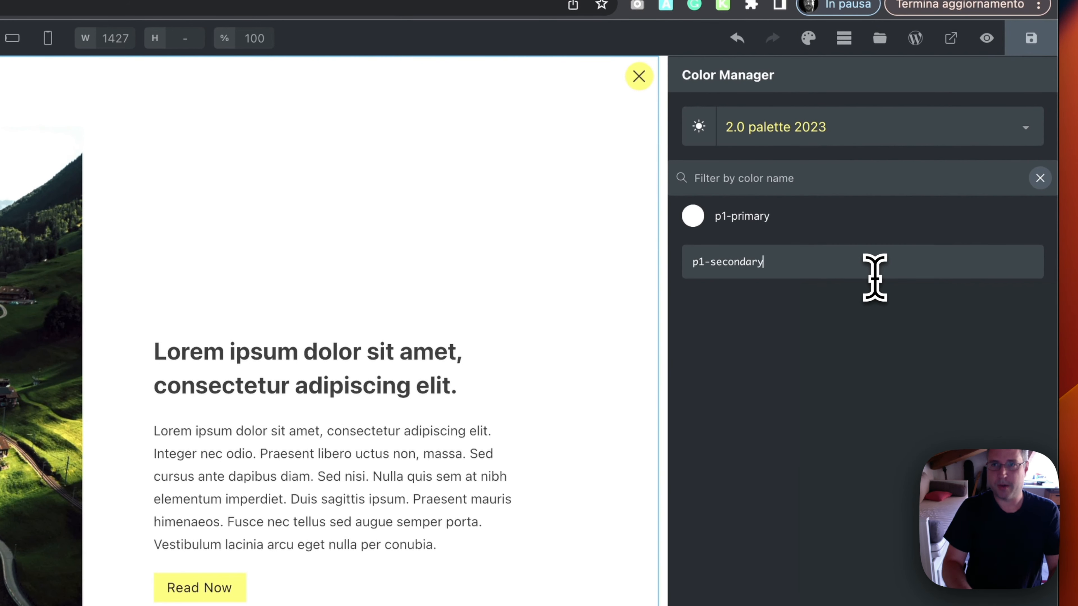
key(Return)
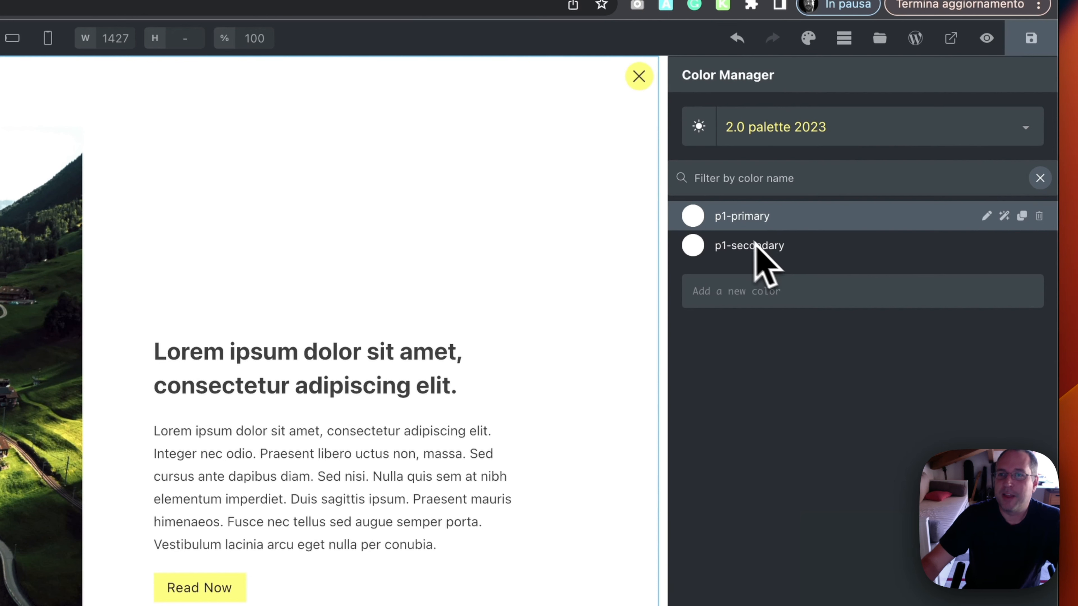
- Open the color picker of p1-primary, try its opacity, and cycle the value format from HEX through RGBA to HSLA
click(696, 217)
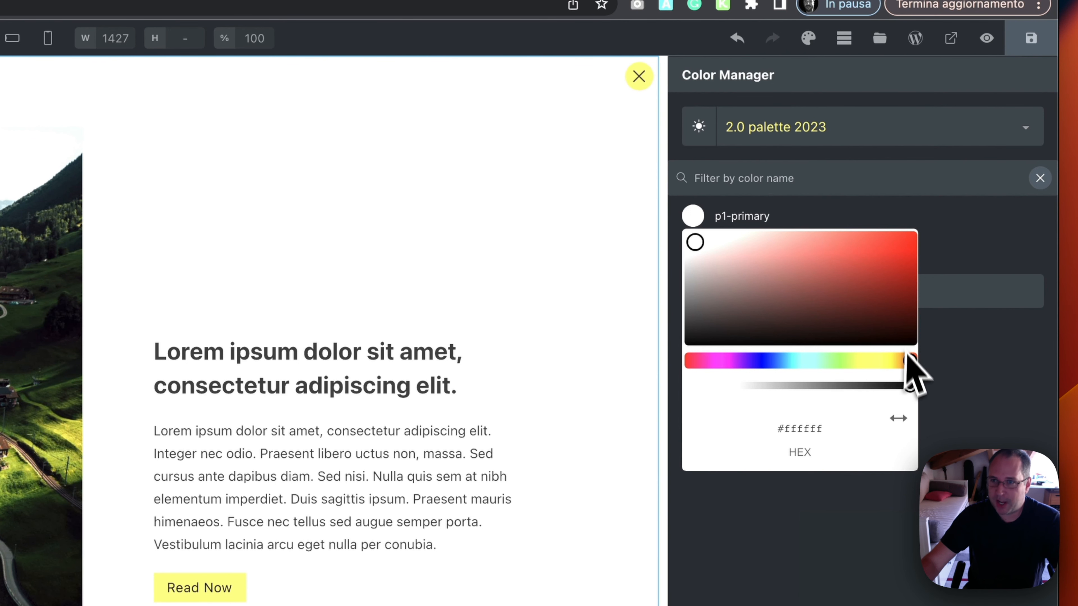
mouse_move(910, 391)
mouse_down()
mouse_move(732, 387)
mouse_move(921, 395)
mouse_move(909, 392)
mouse_up()
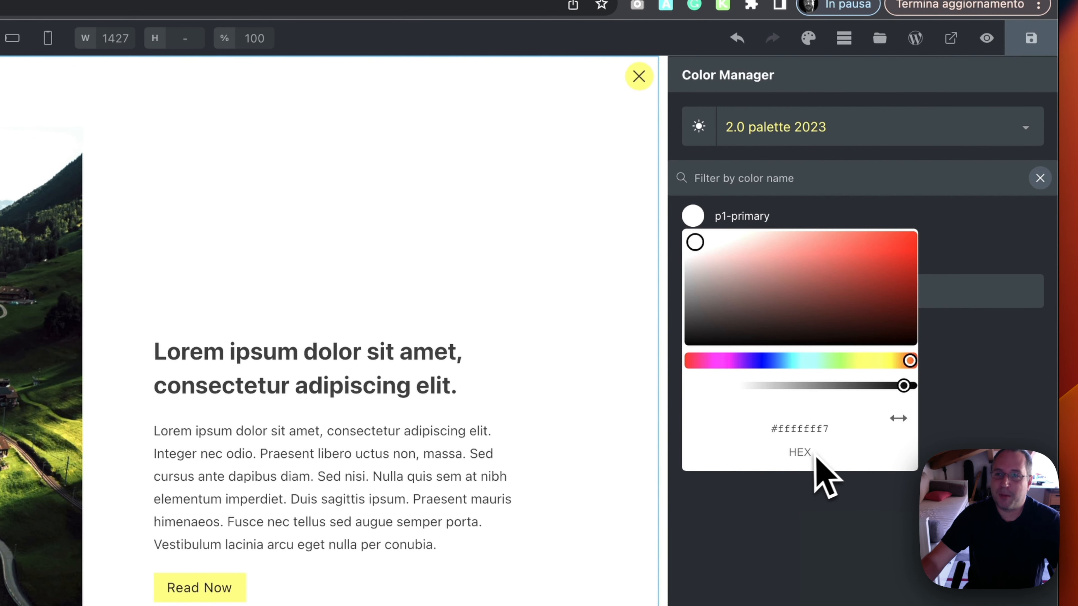
click(899, 419)
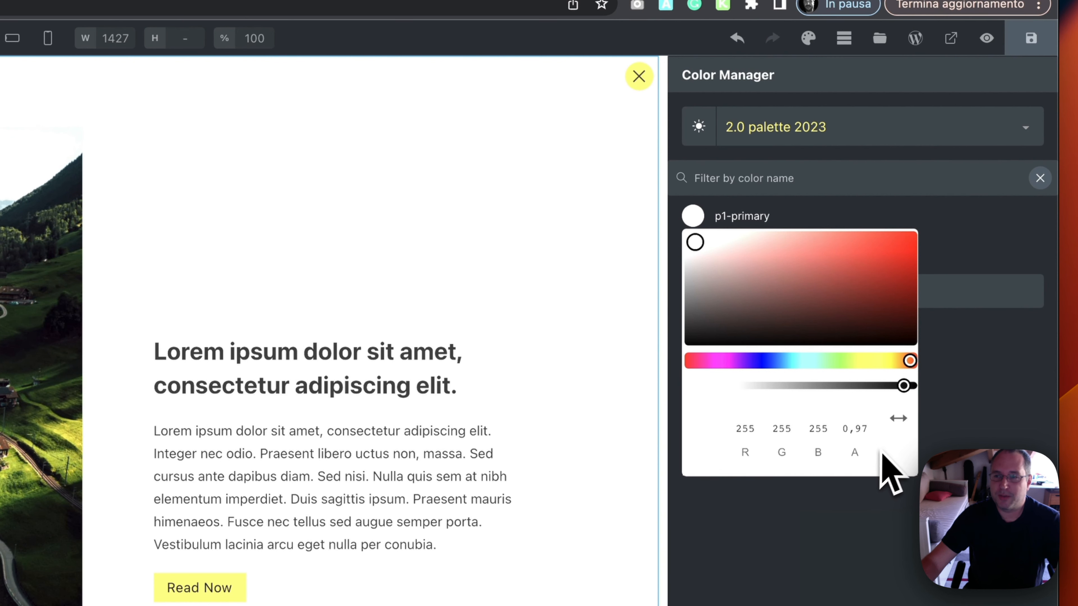
drag(904, 392, 946, 414)
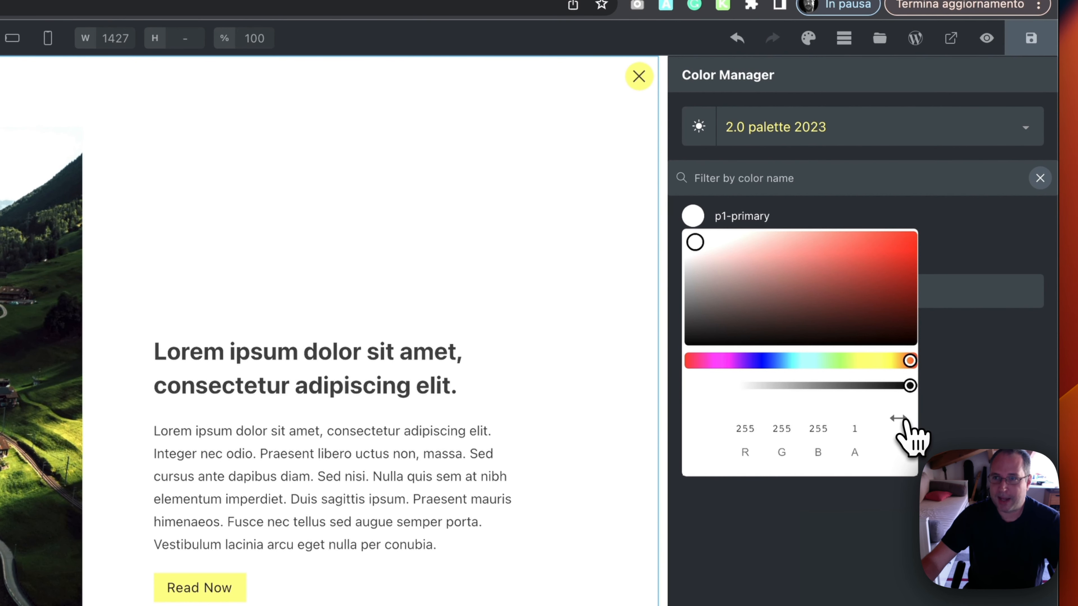
click(902, 420)
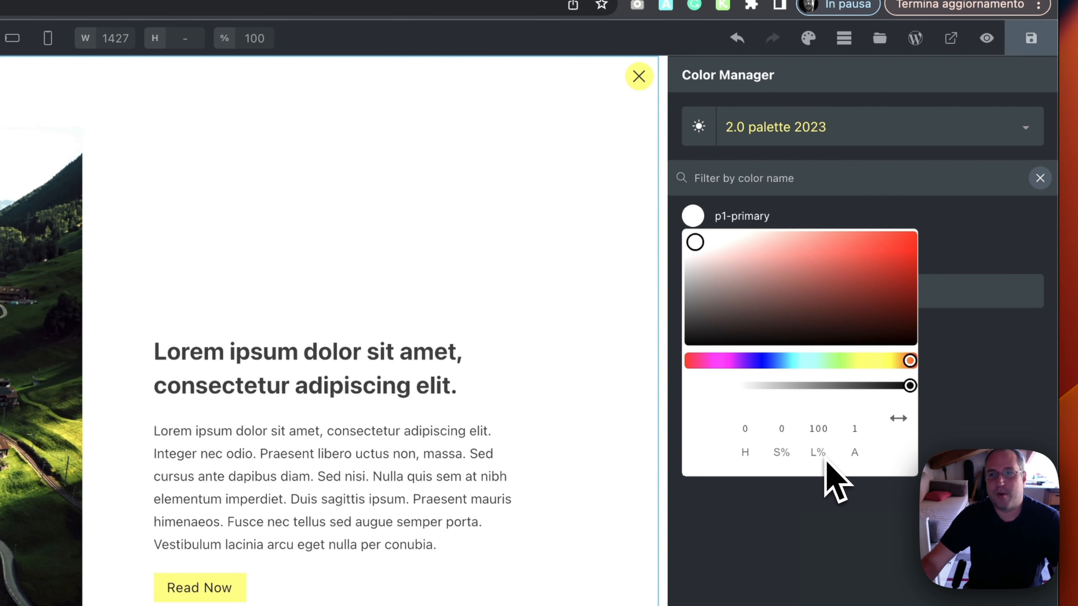
- Set p1-primary to a red with hue 0, saturation 87%, lightness 49% and opacity 0.85, and check its value
click(777, 279)
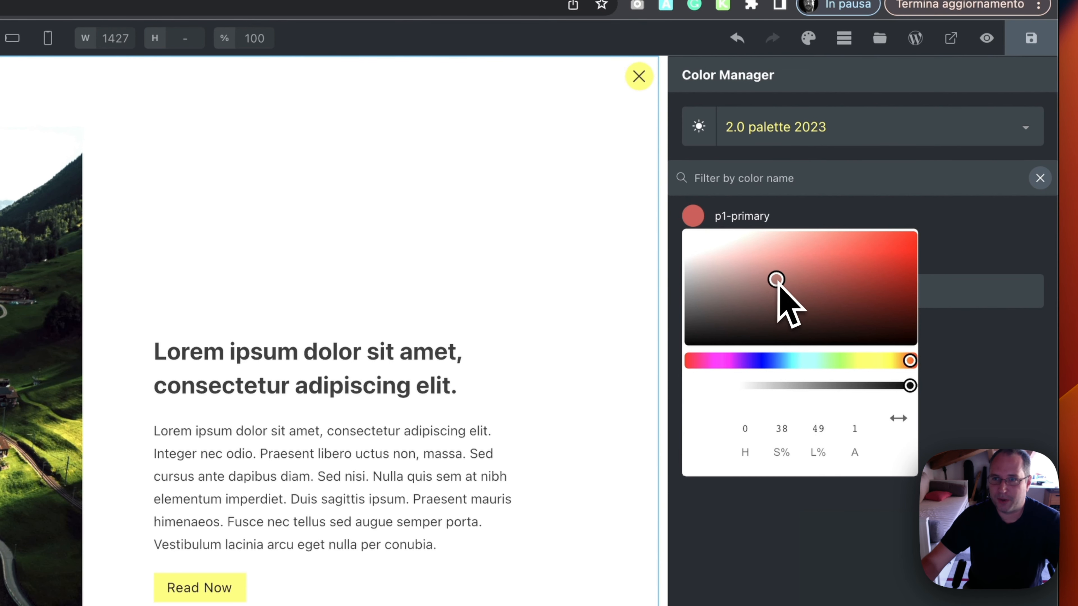
click(816, 261)
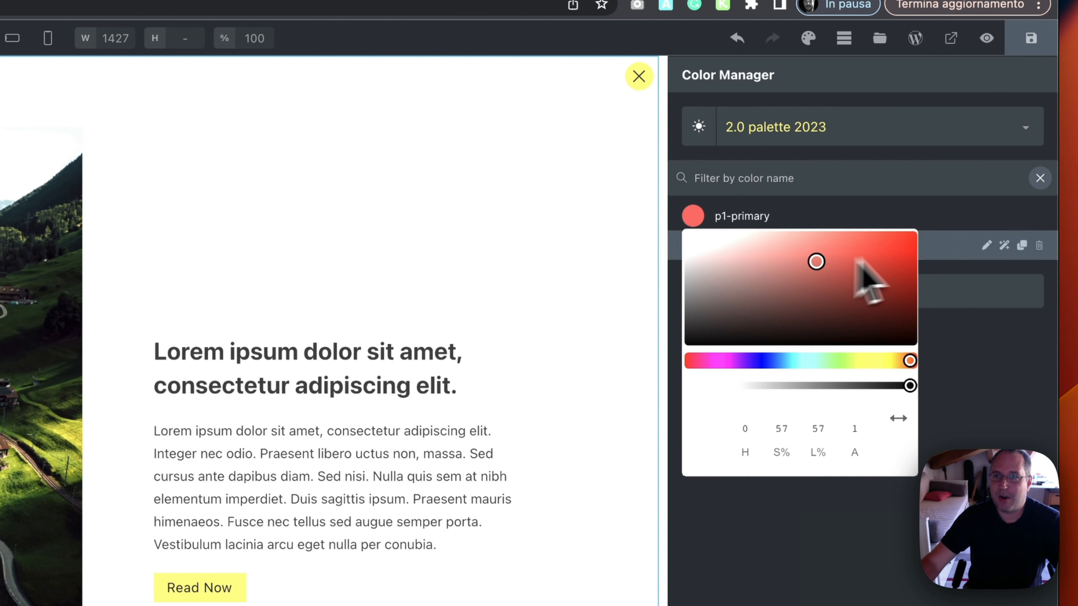
click(879, 255)
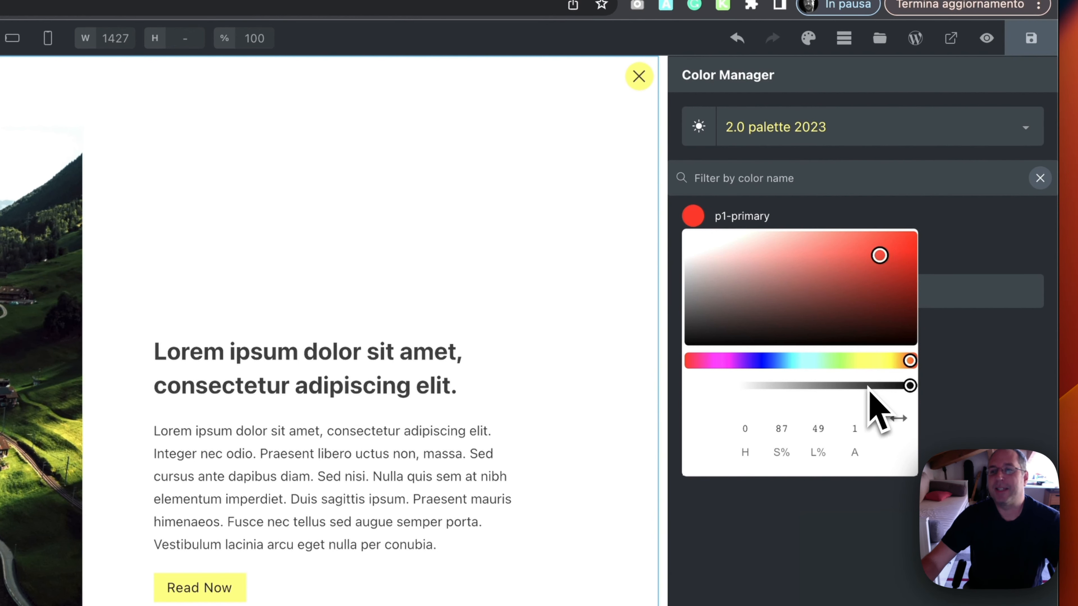
drag(903, 393, 877, 388)
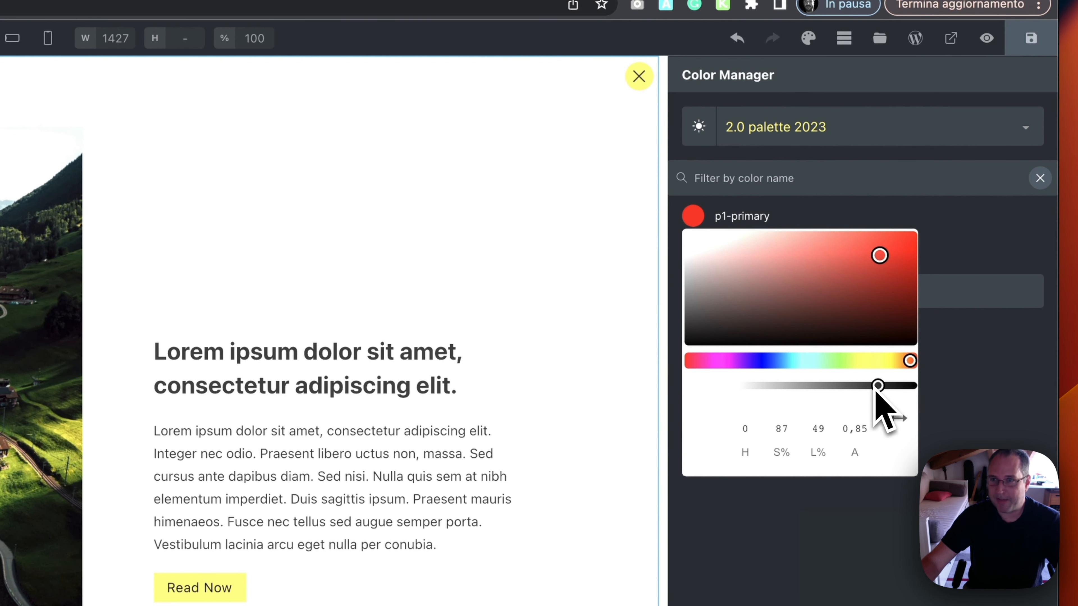
click(979, 401)
mouse_move(704, 213)
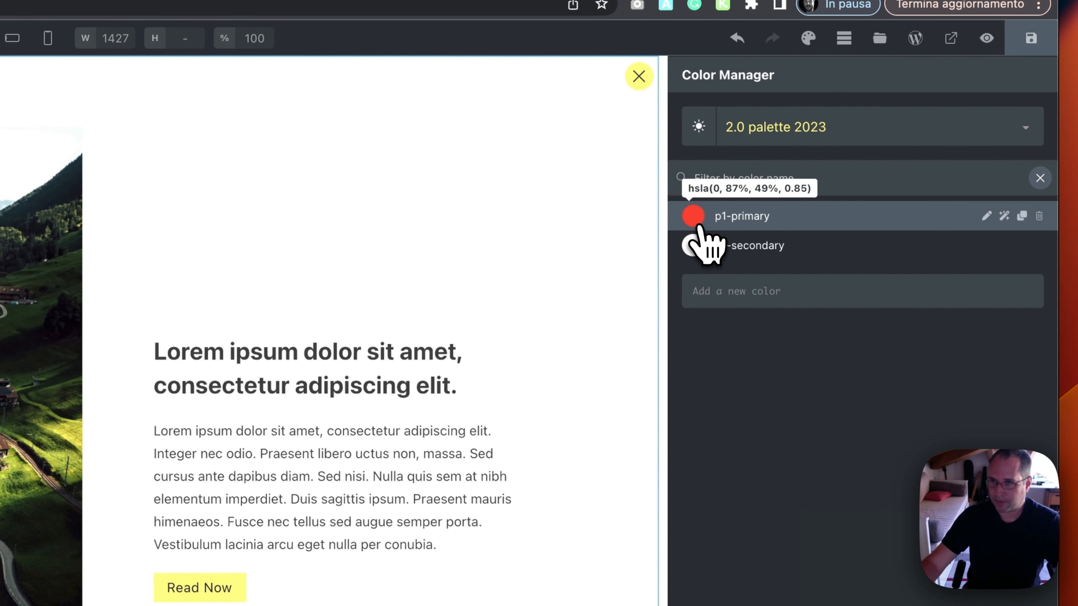
- Set p1-secondary to a fully opaque blue with hue 234, saturation 80% and lightness 48%
click(695, 246)
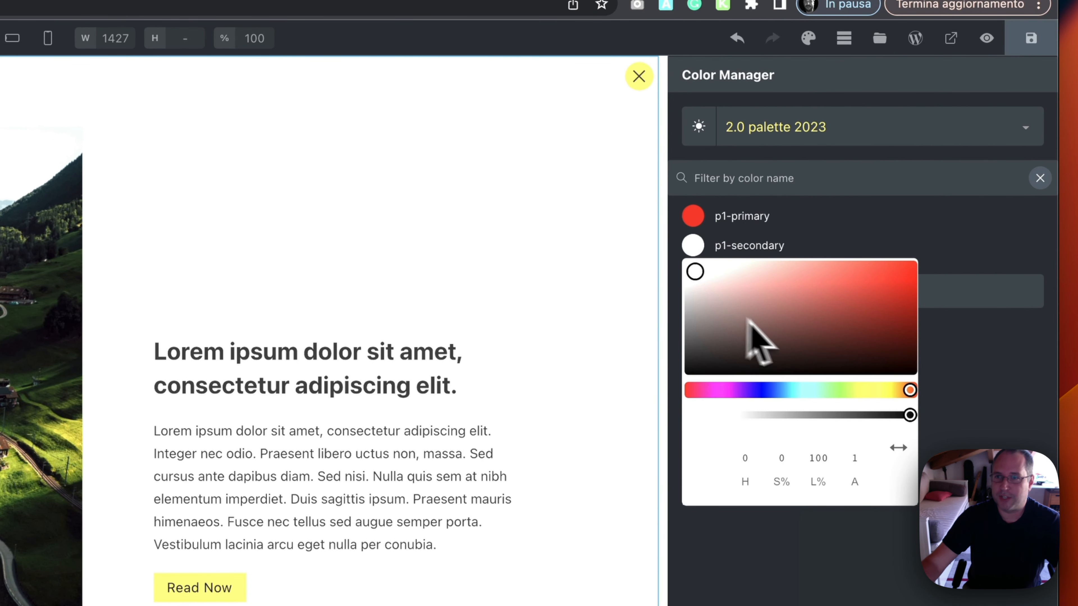
click(768, 391)
click(815, 298)
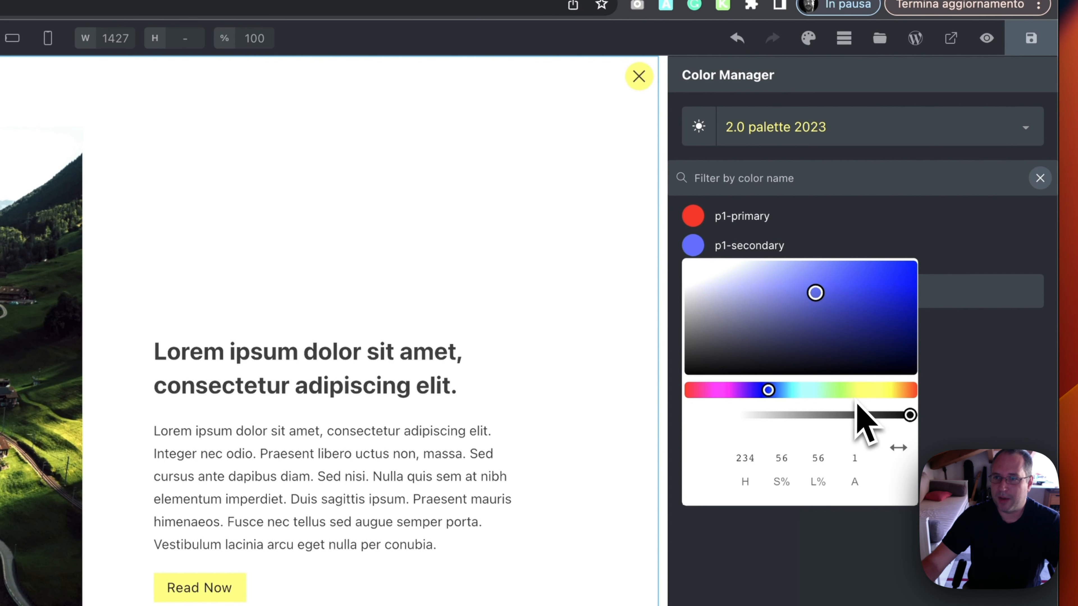
click(866, 297)
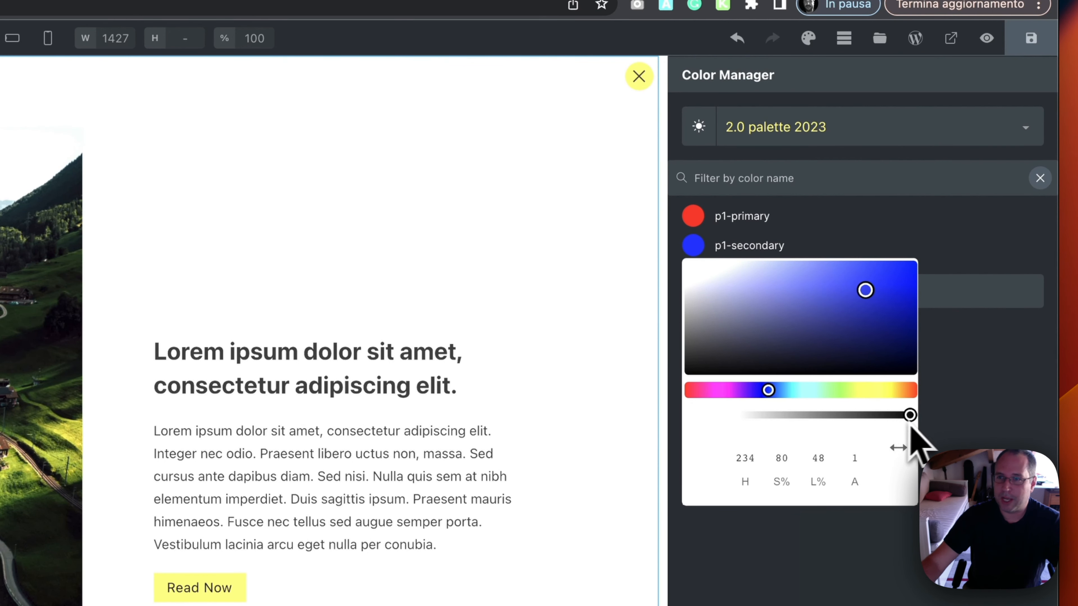
click(937, 421)
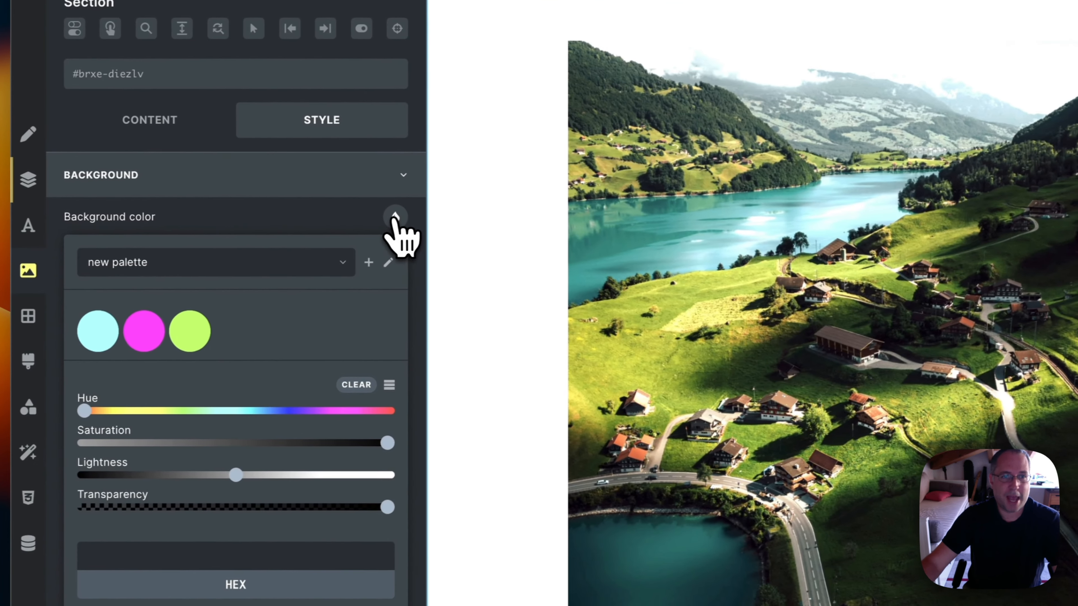
- Choose "2.0 palette 2023" in the Section's background color picker and try its red and blue colors as background
click(195, 264)
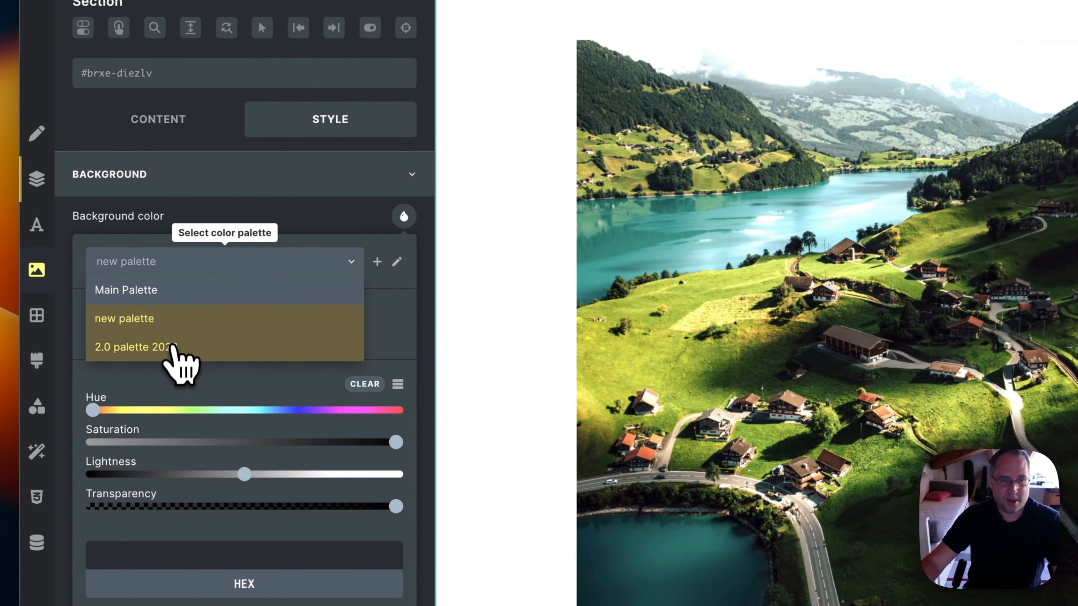
click(172, 347)
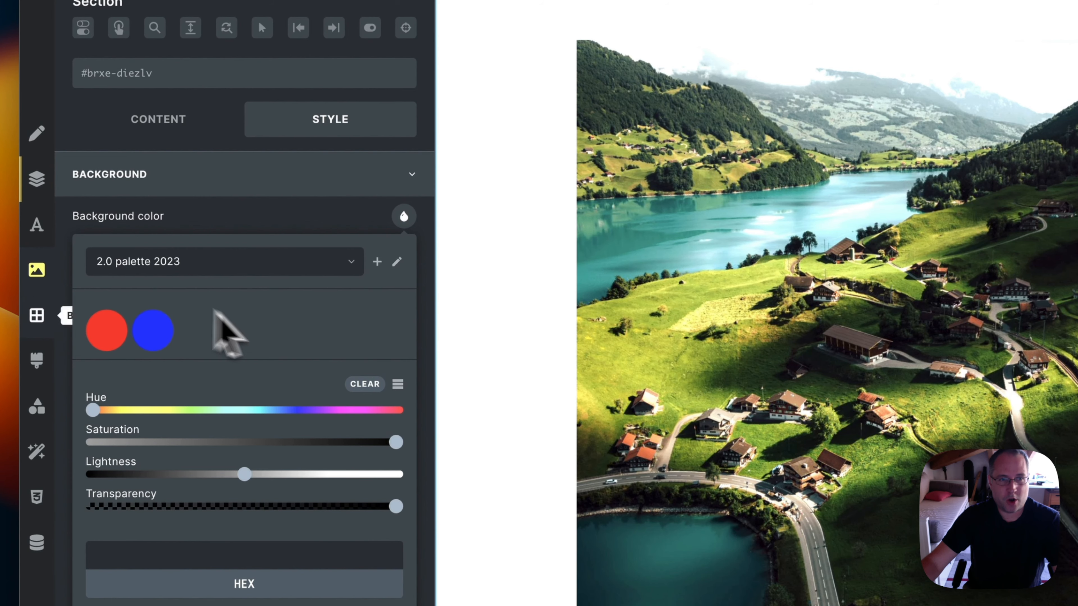
click(163, 342)
click(108, 345)
click(149, 340)
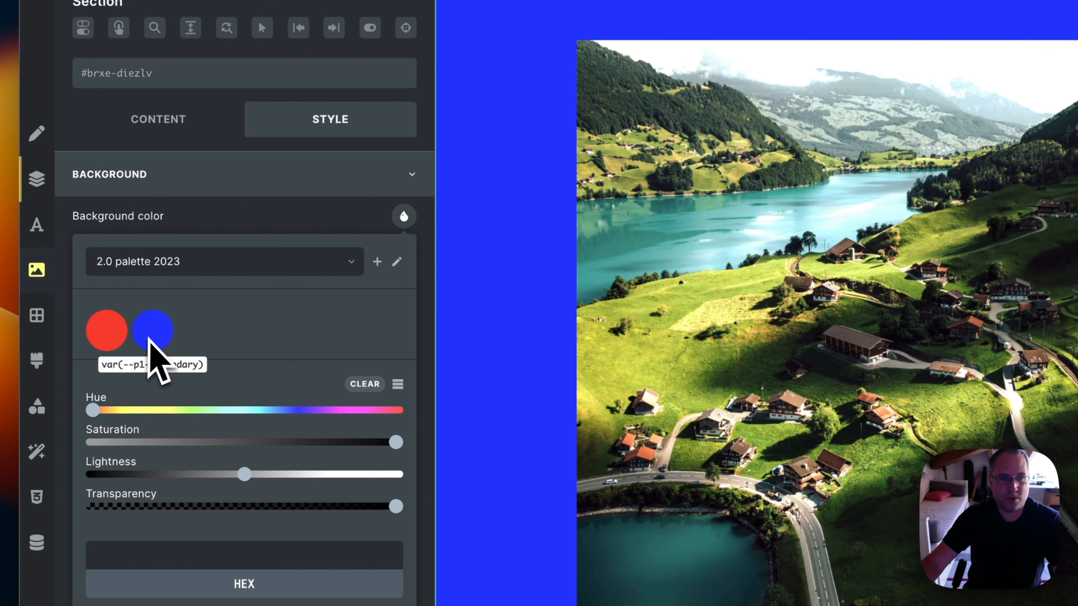
click(121, 342)
click(152, 340)
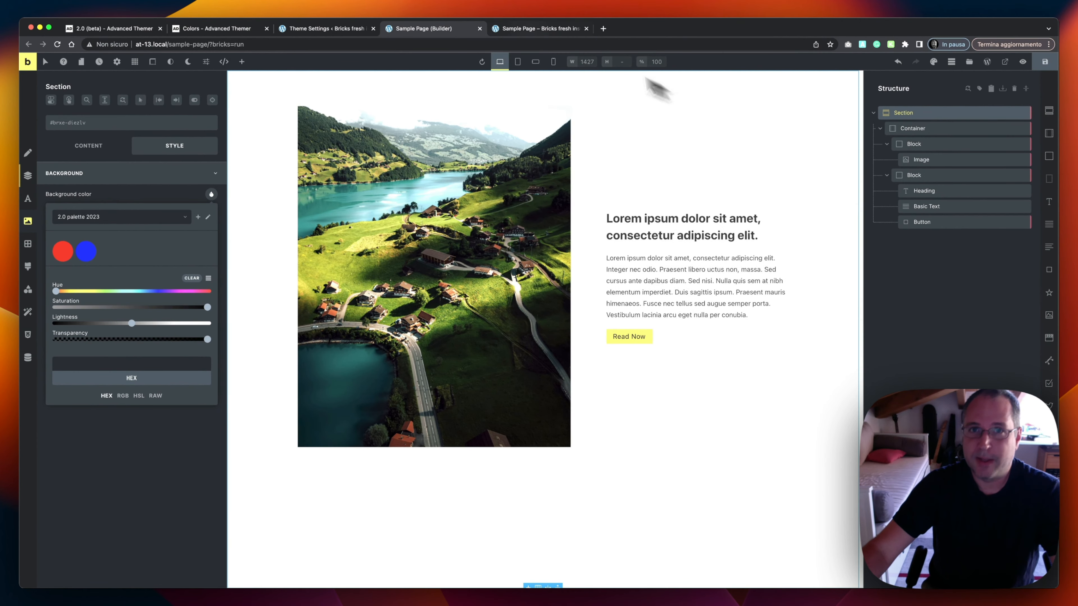
- Switch to the Advanced Themer Colors page and read the "Manage & Organize Your Colors with Ease" feature
click(203, 32)
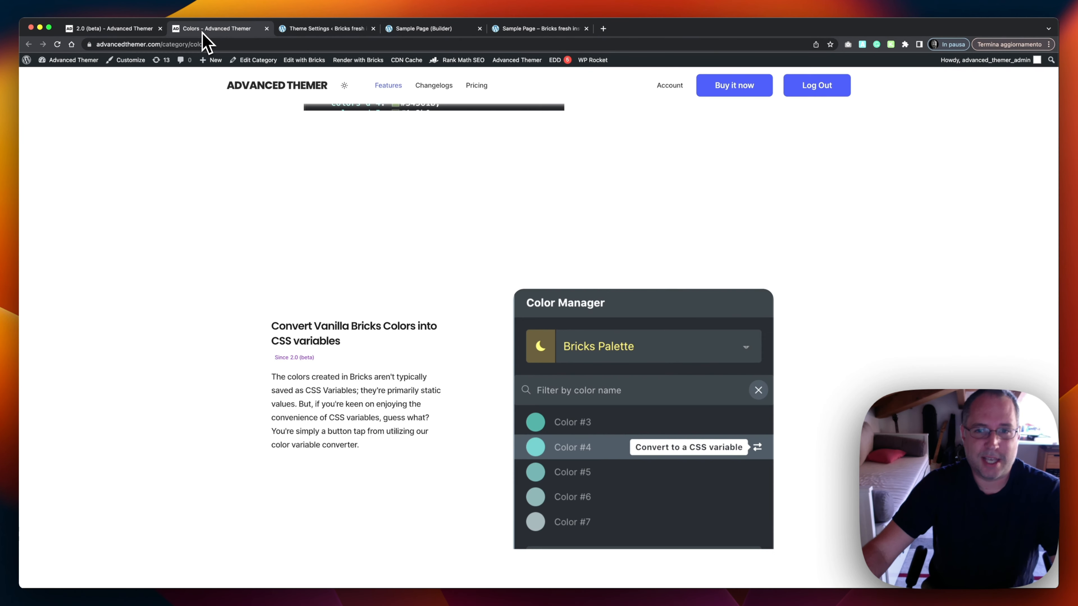
scroll(524, 340, down, 10)
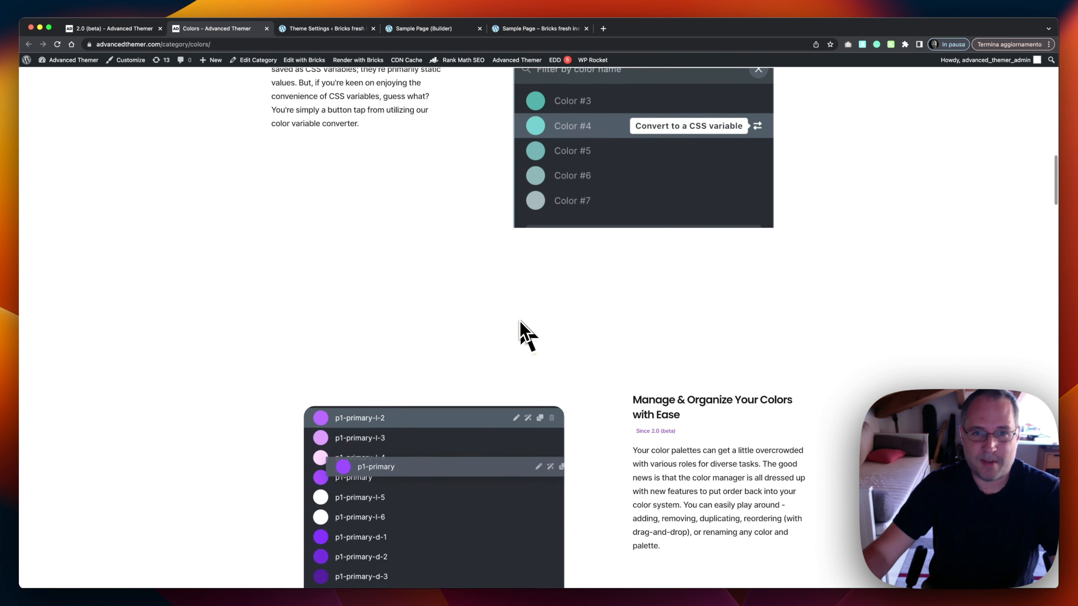
scroll(523, 323, down, 3)
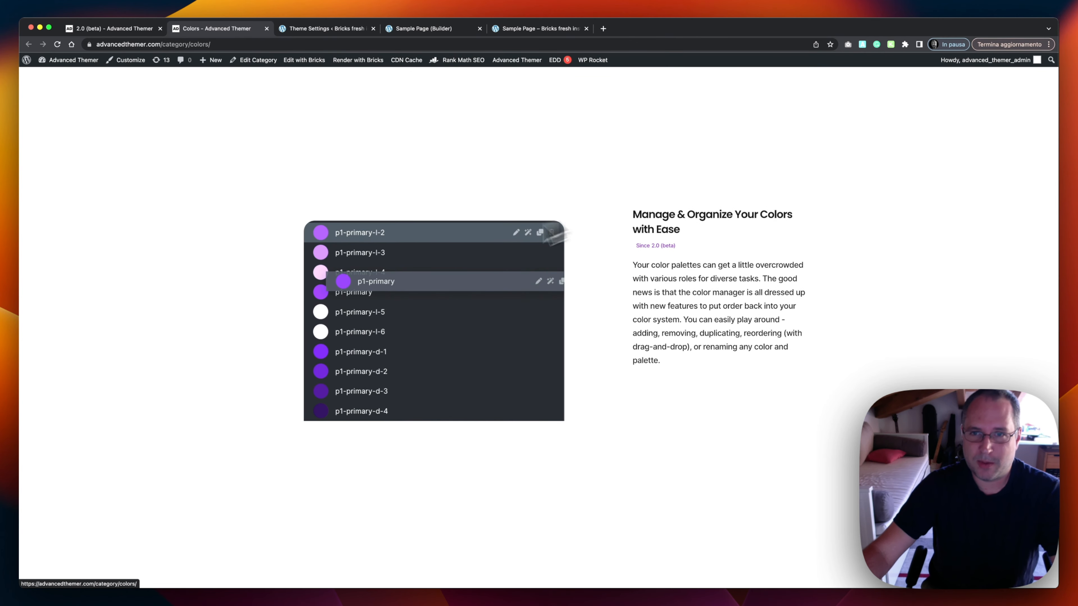
click(548, 30)
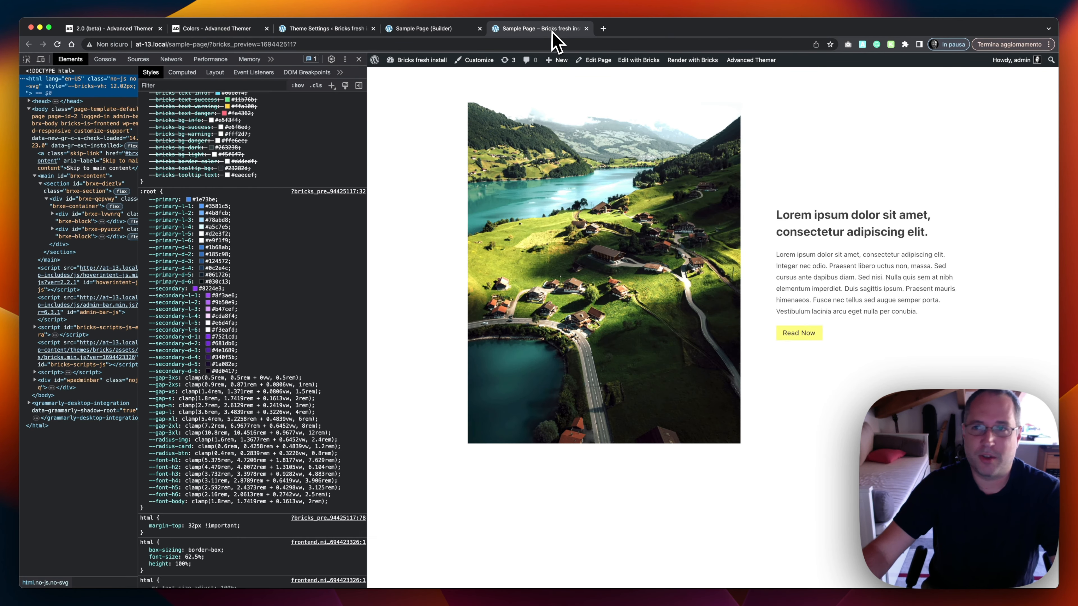
- Return to the Sample Page builder, reopen the Color Manager, and add a color named p1-third to "2.0 palette 2023"
click(443, 31)
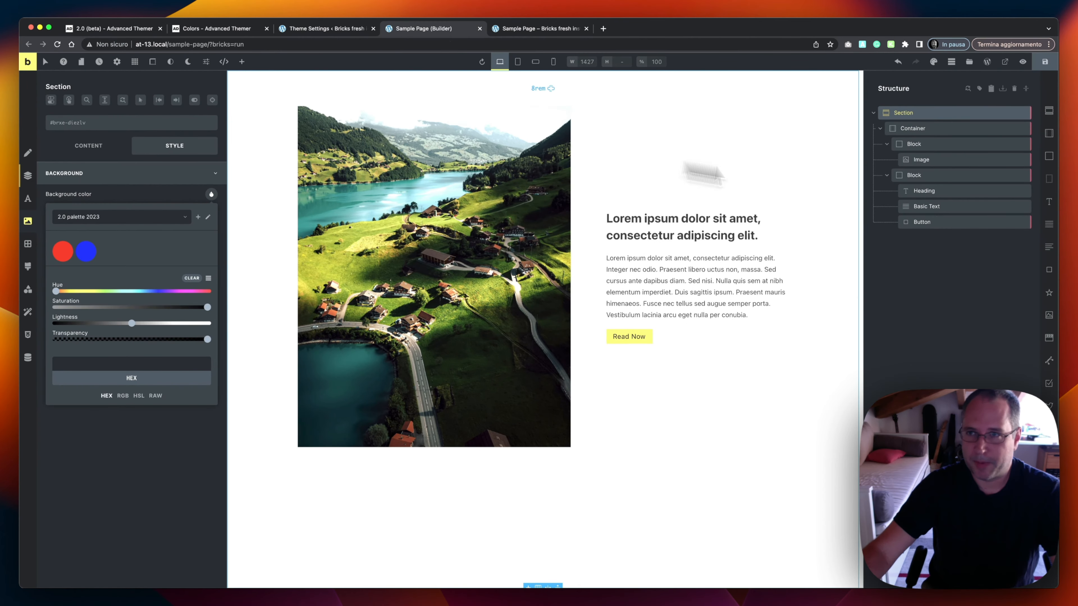
click(933, 62)
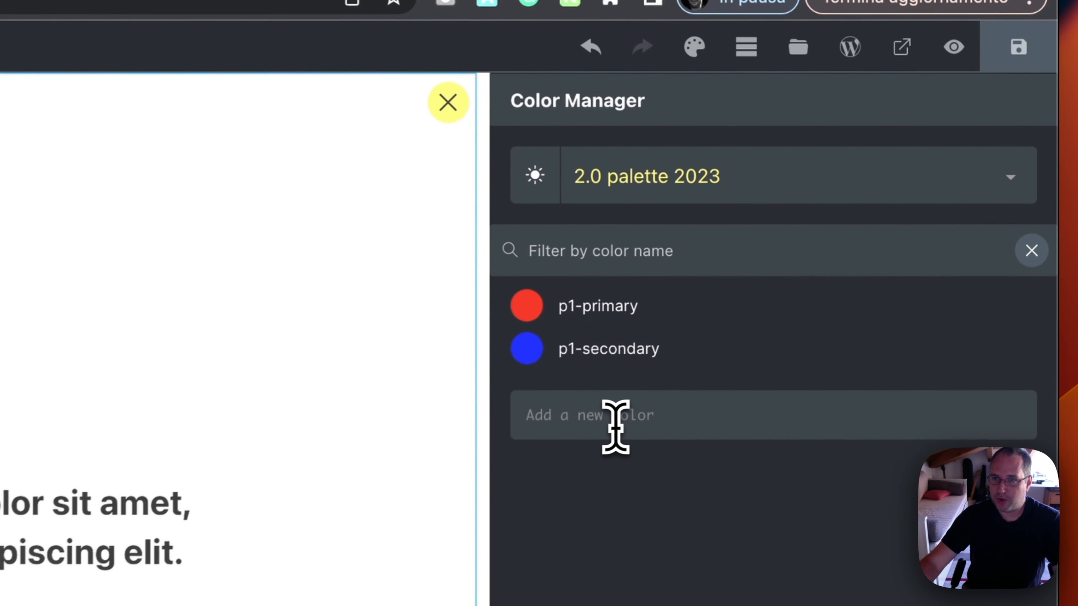
click(906, 192)
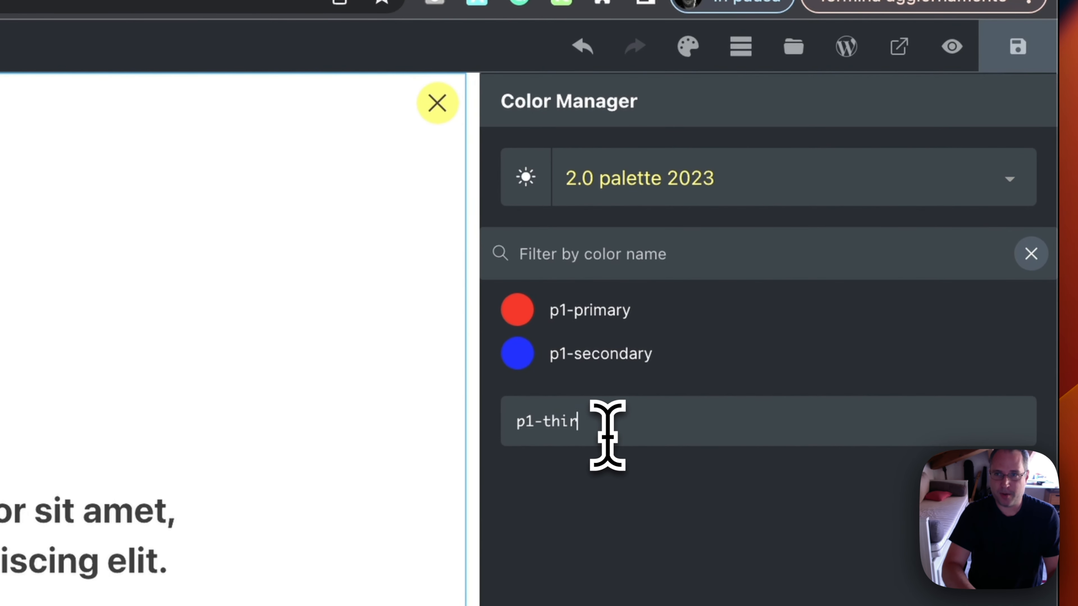
text(p1-third)
key(Return)
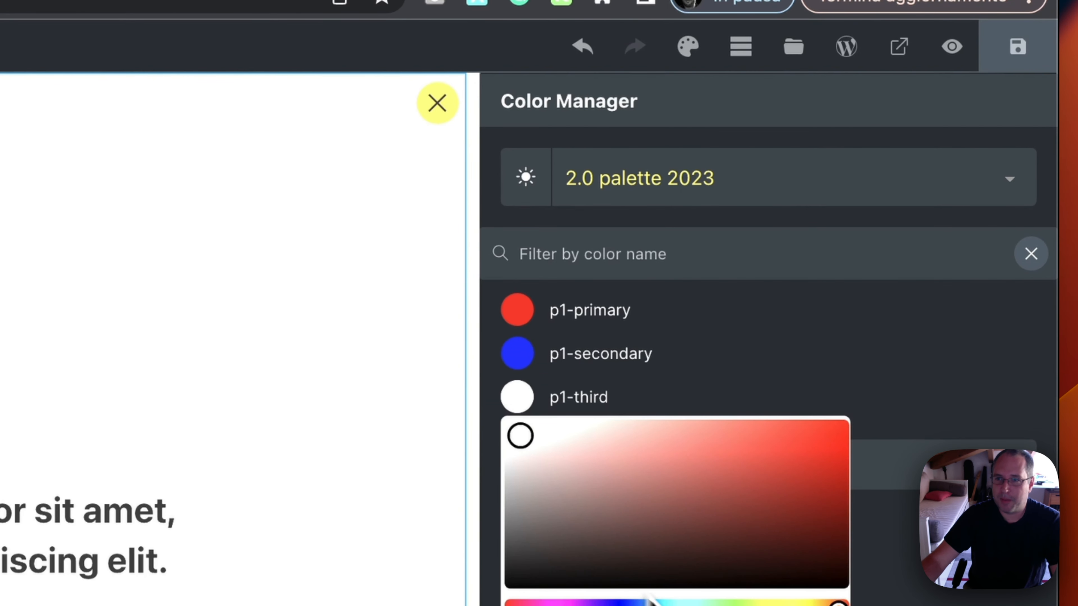
- Set the p1-third color to a bright yellow
click(765, 603)
click(778, 495)
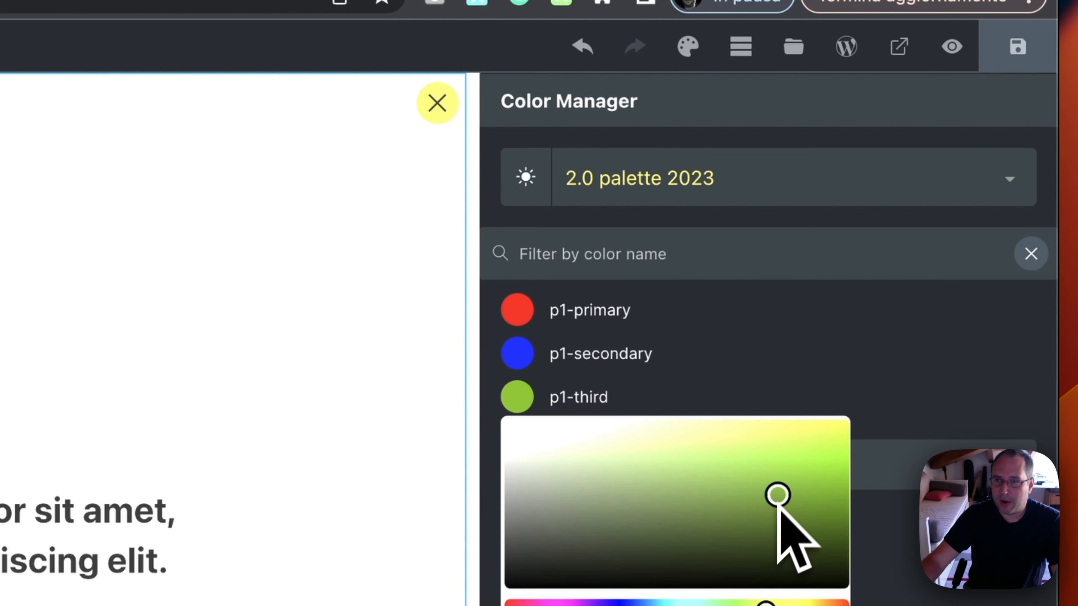
click(807, 446)
click(923, 575)
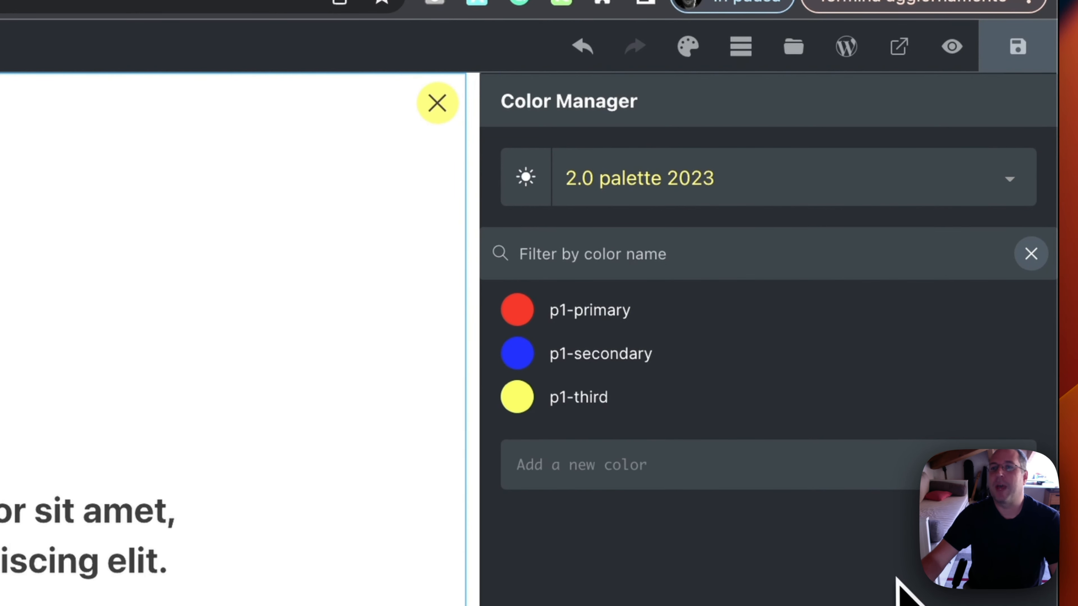
mouse_move(635, 374)
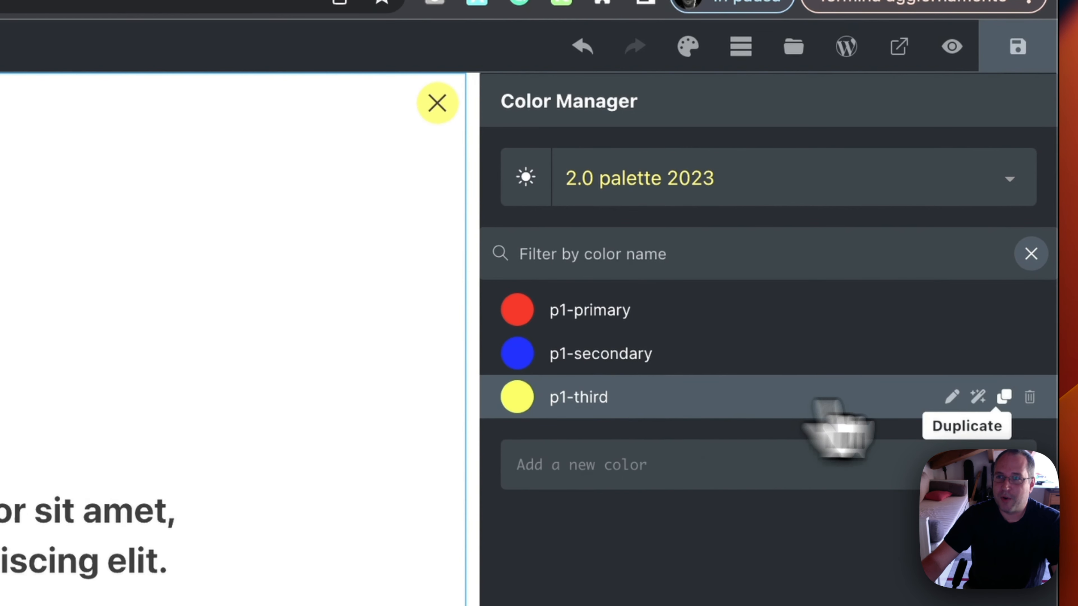
- Rename the p1-third color to p1-third-2 and try its yellow swatch as the Section's background color
click(955, 399)
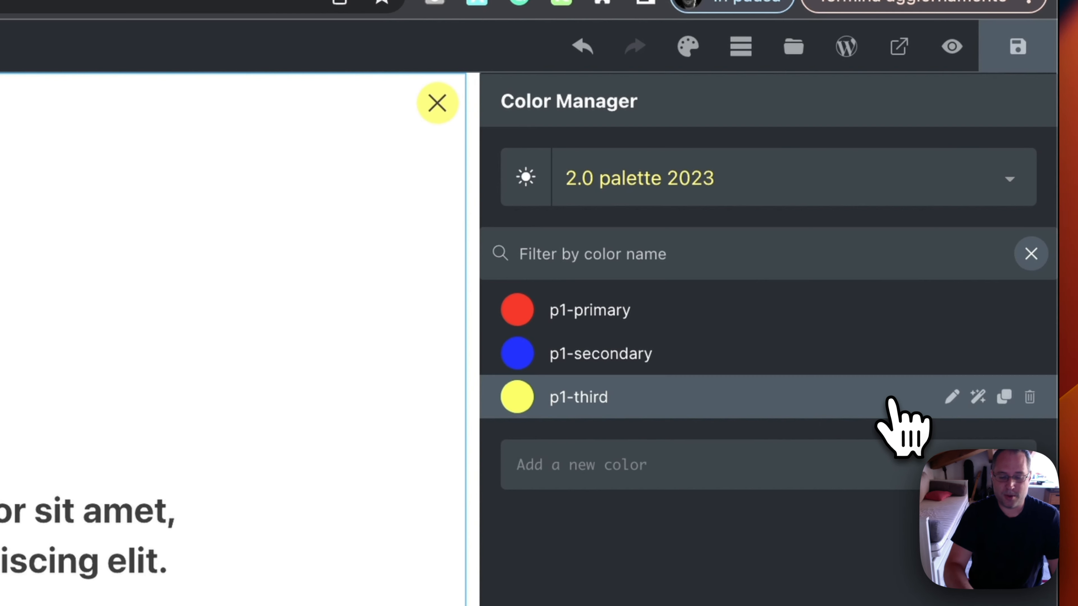
text(-2)
key(Return)
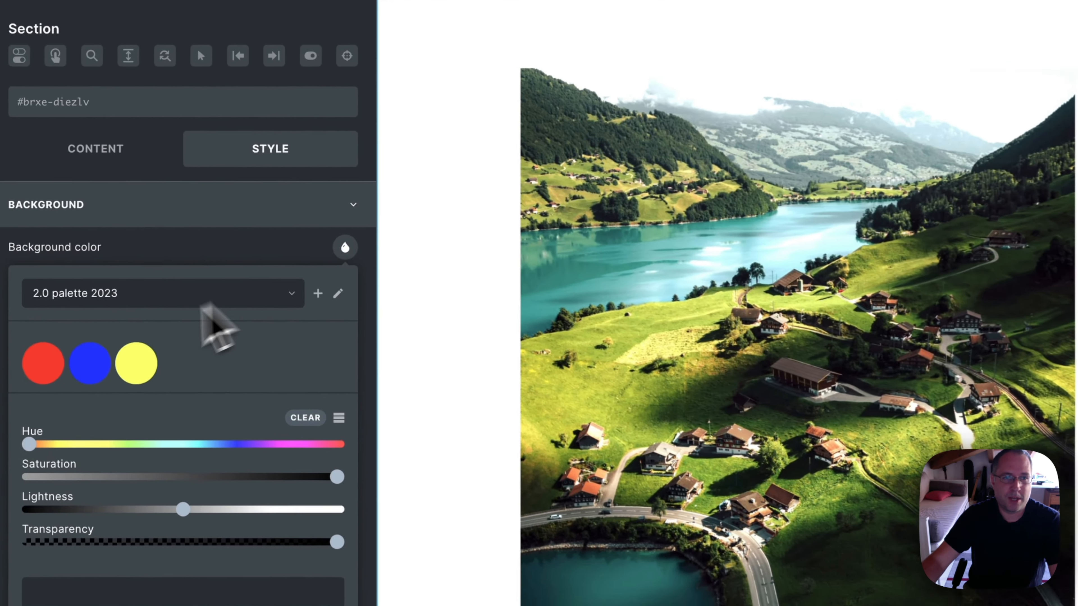
click(134, 361)
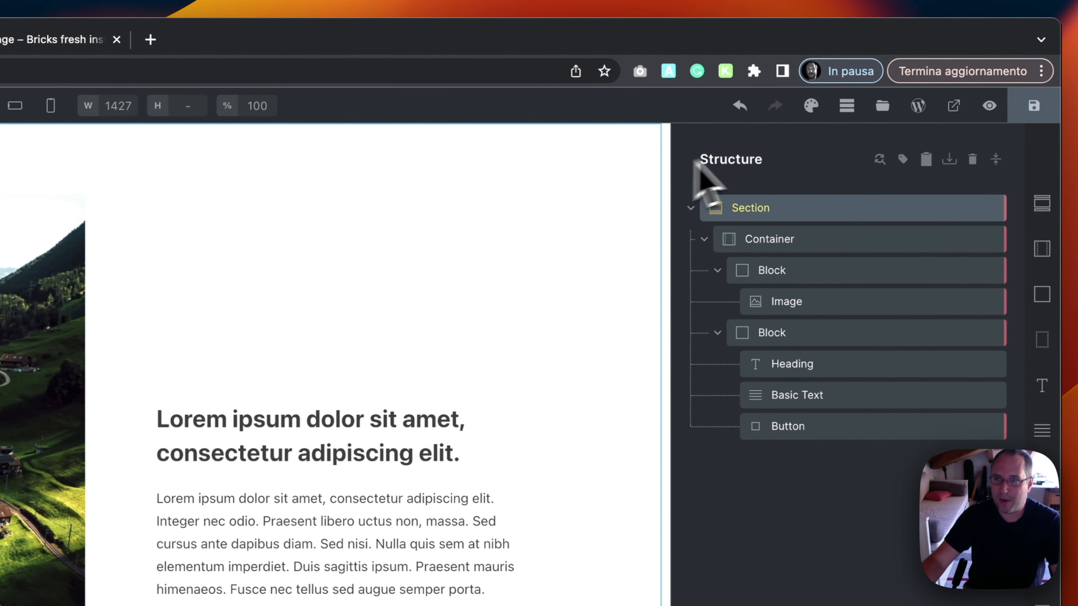
- Reopen the Color Manager and duplicate the p1-third-2 color three times
click(811, 106)
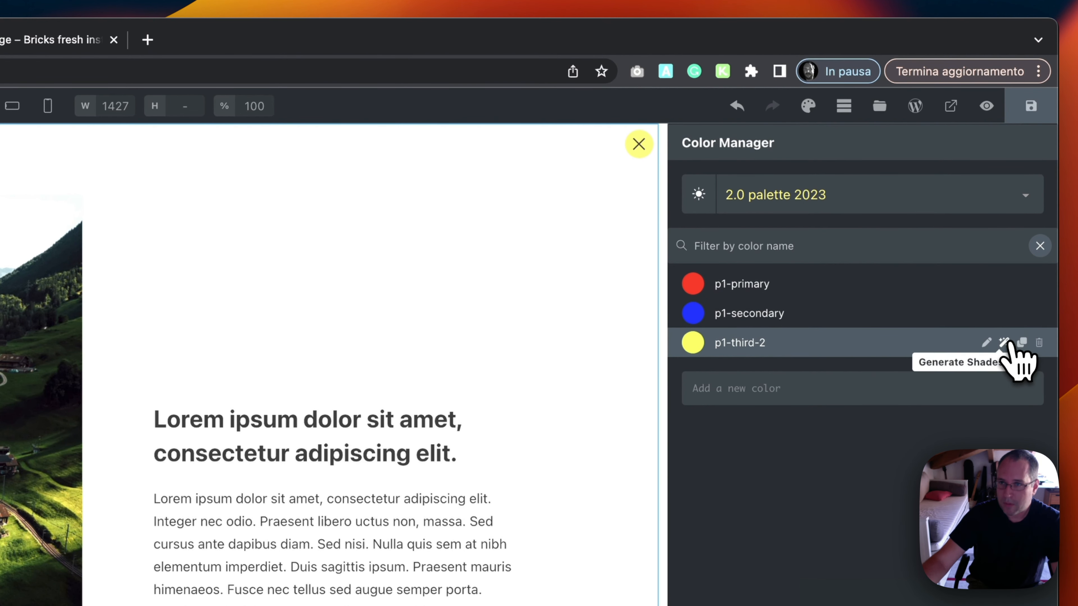
click(1031, 342)
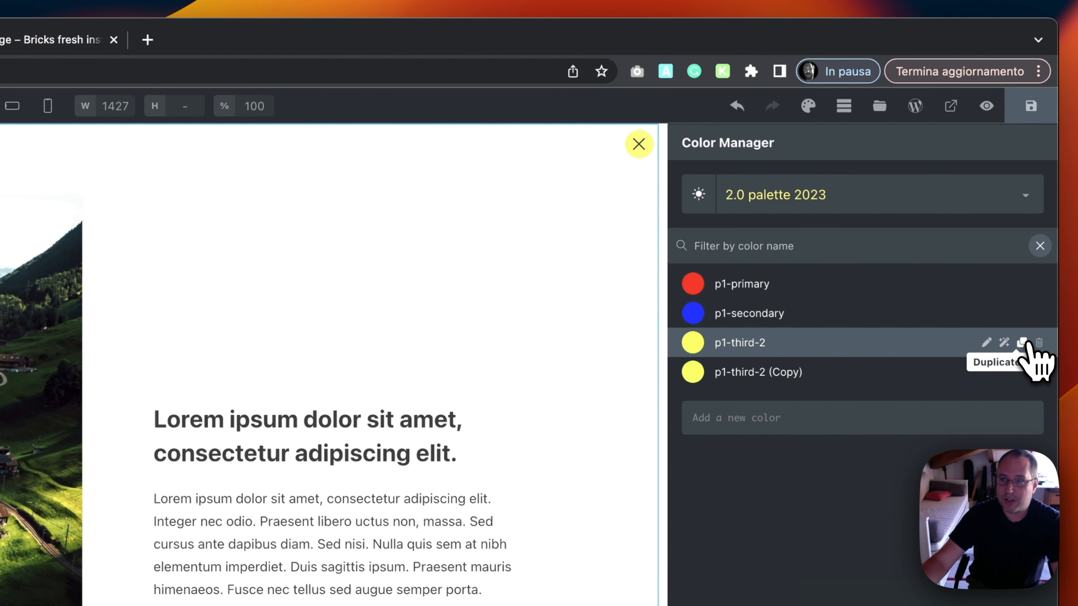
click(1030, 343)
click(1031, 343)
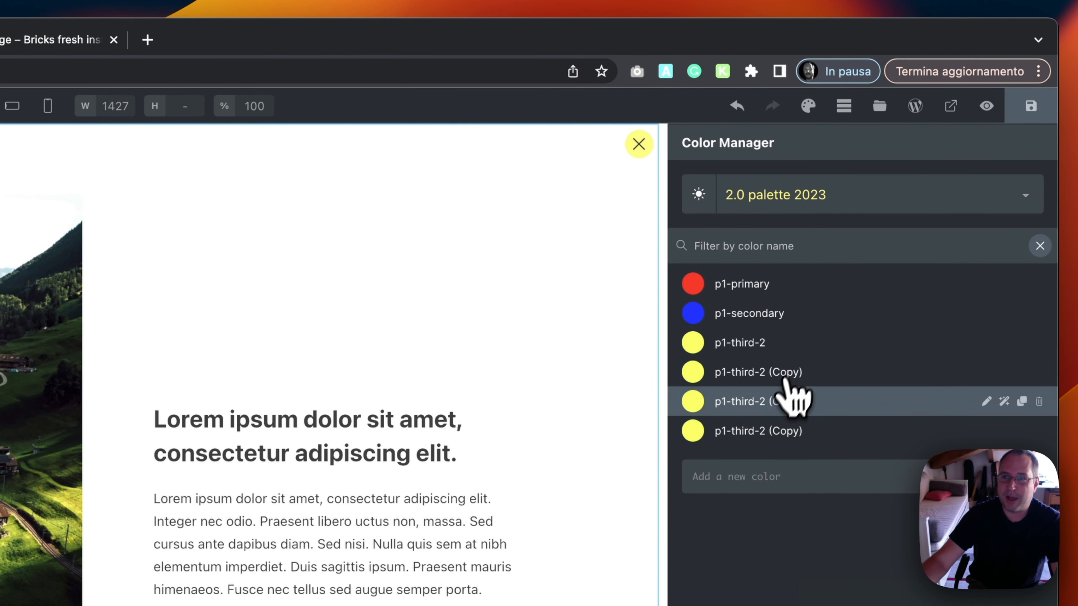
- Rename the first copy of p1-third-2 as p1-third-3
click(986, 372)
key(BackSpace)
key(BackSpace)
key(BackSpace)
key(BackSpace)
key(BackSpace)
key(BackSpace)
key(BackSpace)
key(BackSpace)
text(3)
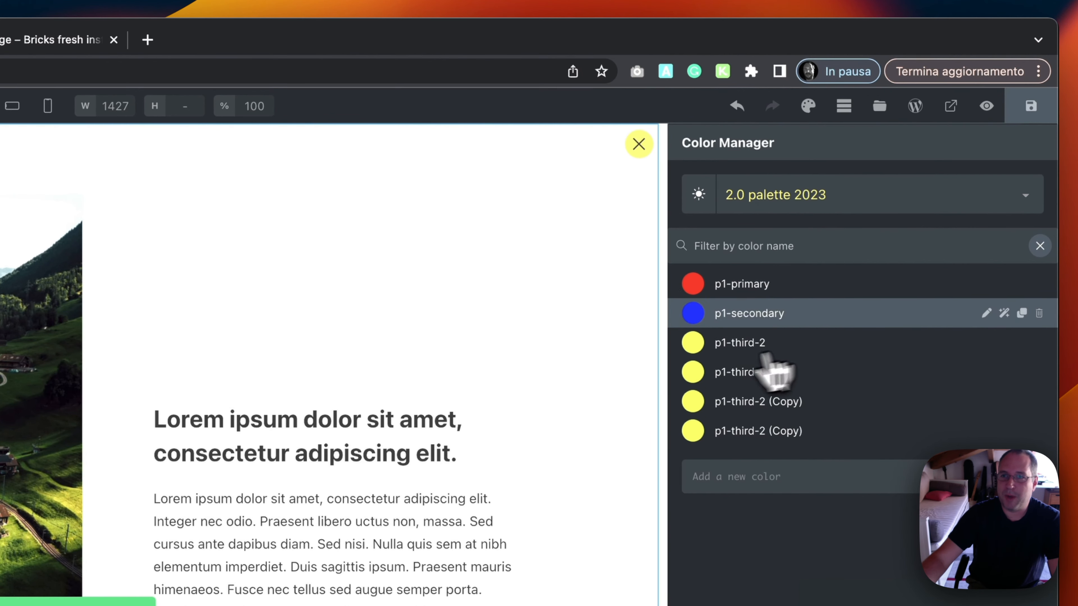
- Set the p1-third-3 color to a bright pink
click(692, 374)
click(762, 517)
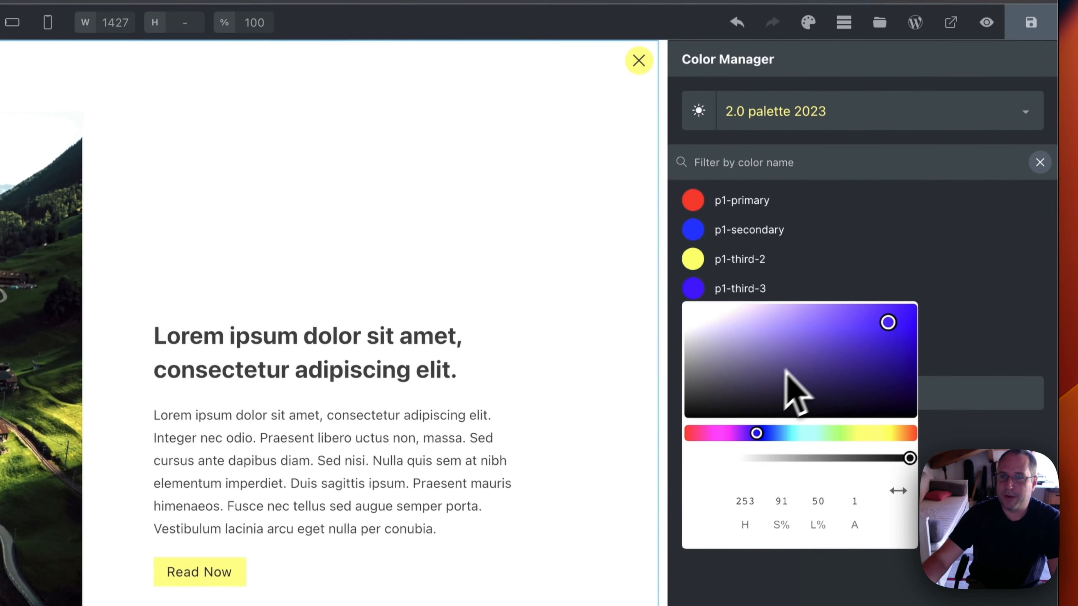
click(707, 429)
click(895, 316)
click(945, 296)
- Delete the two remaining p1-third-2 copies and move p1-third-2 above p1-secondary in the palette
mouse_move(926, 310)
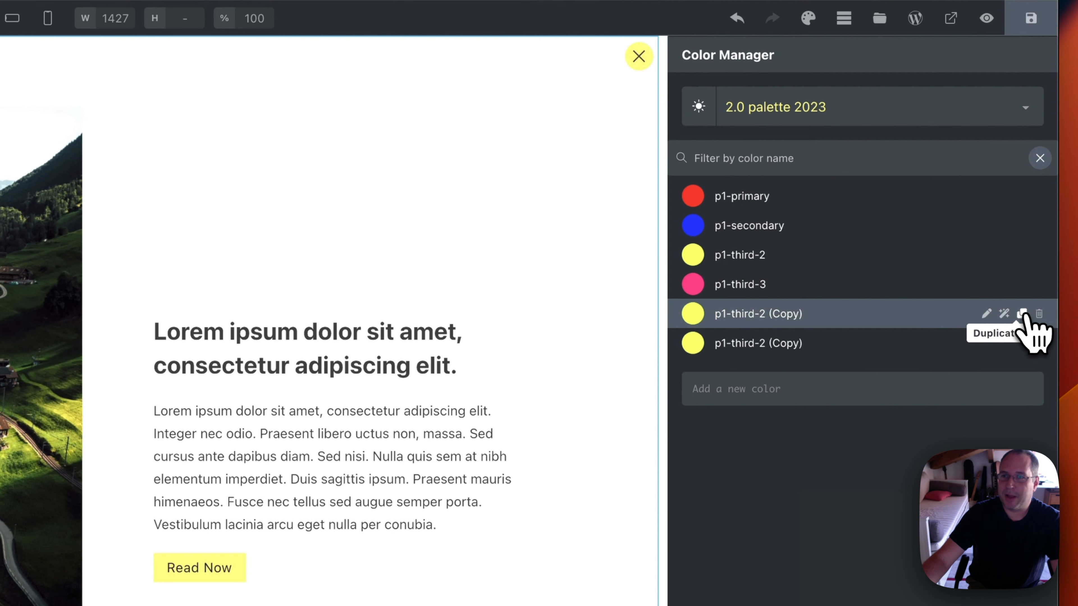
mouse_move(785, 319)
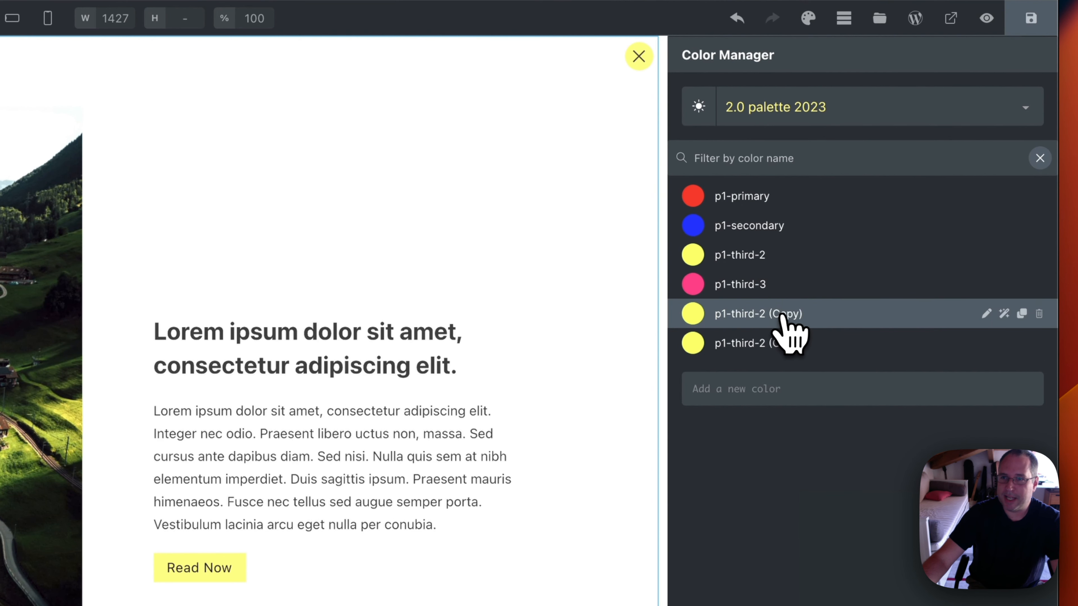
click(1039, 315)
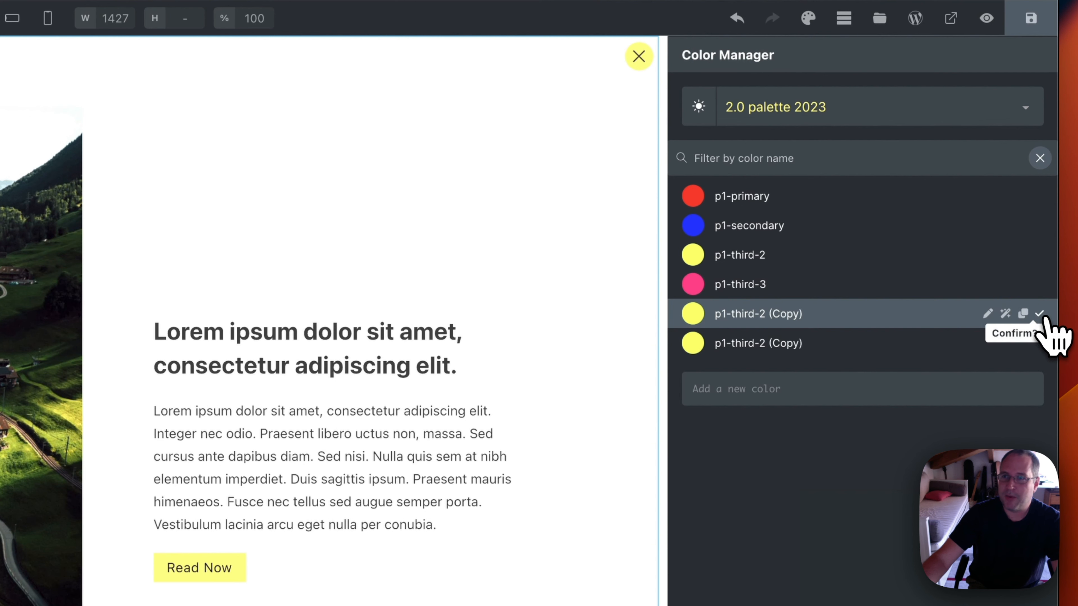
click(1039, 315)
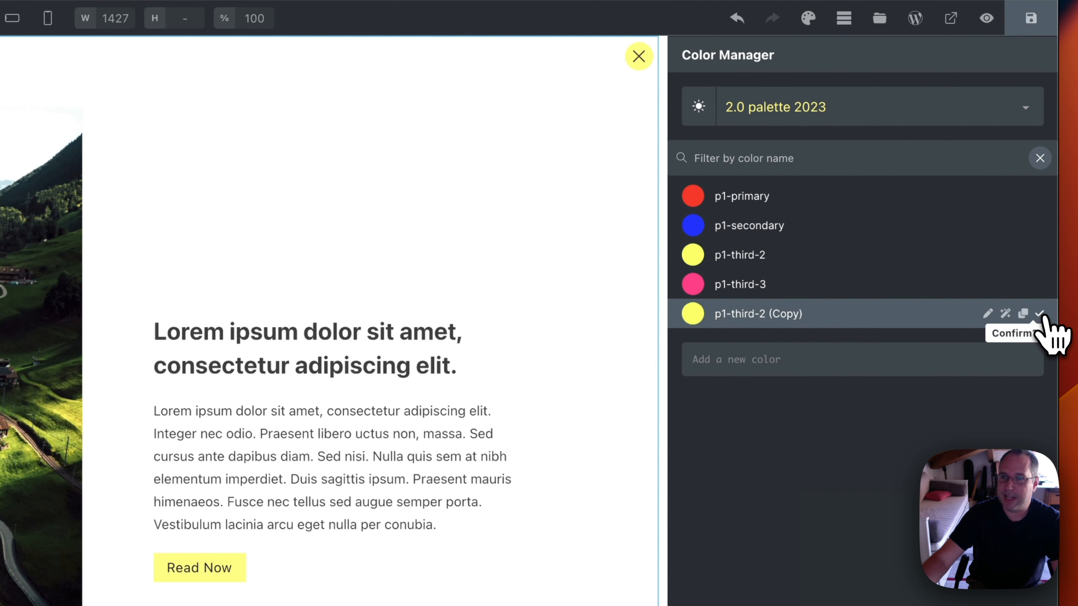
click(1039, 314)
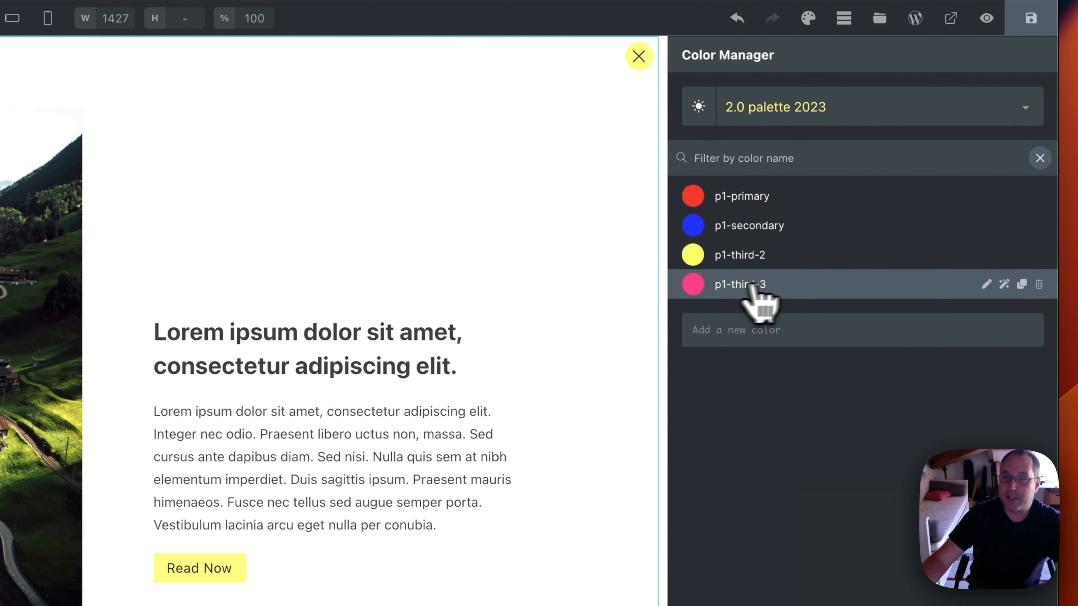
drag(748, 288, 755, 230)
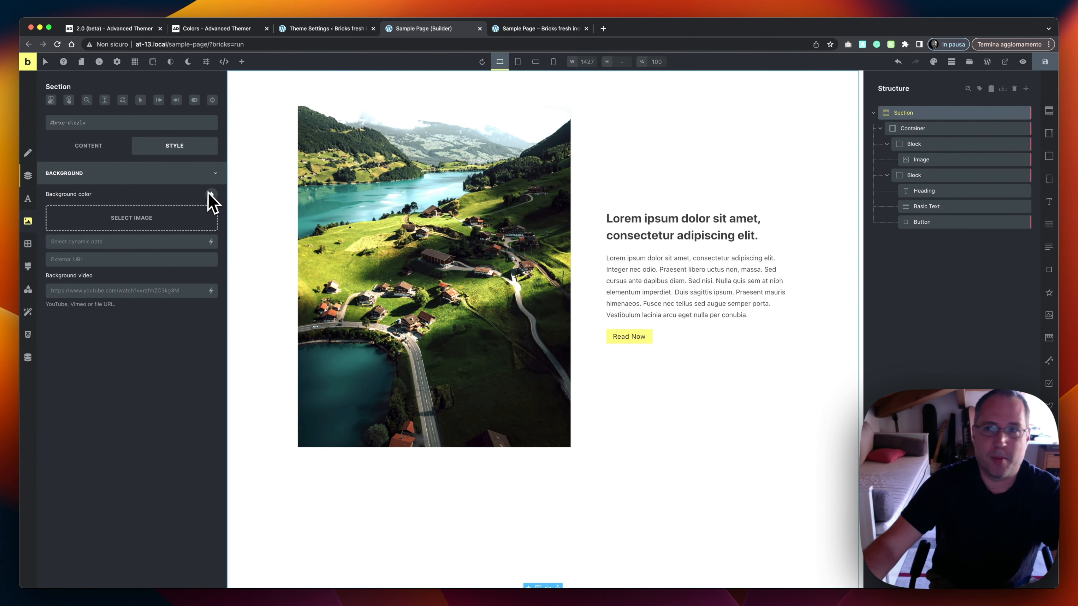
click(937, 63)
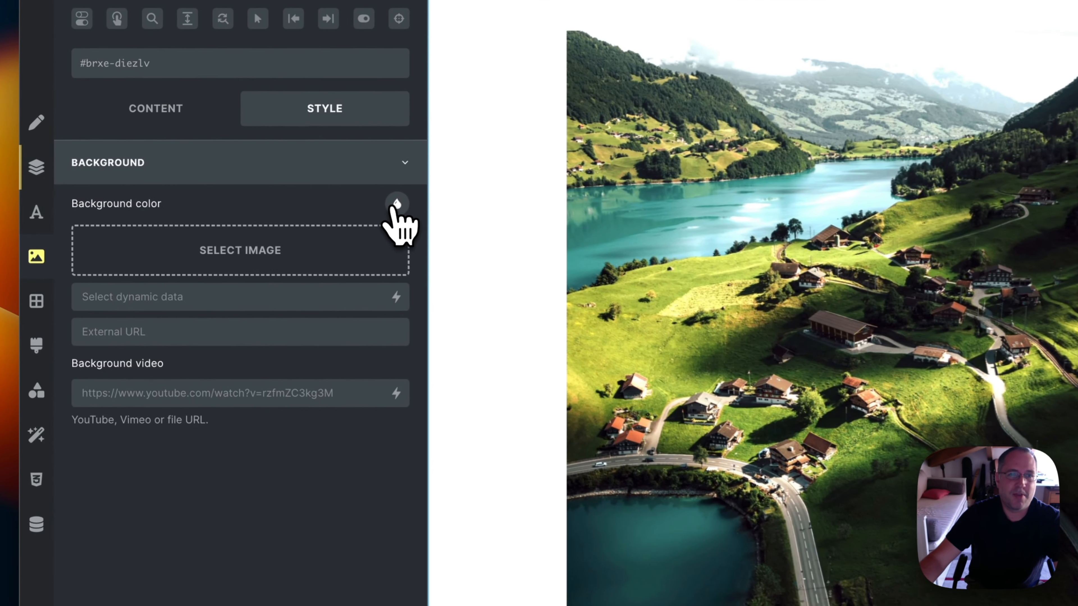
- Check the reordered palette in the Section's background color picker, previewing the red, yellow, blue and pink colors
click(397, 205)
click(121, 318)
click(141, 321)
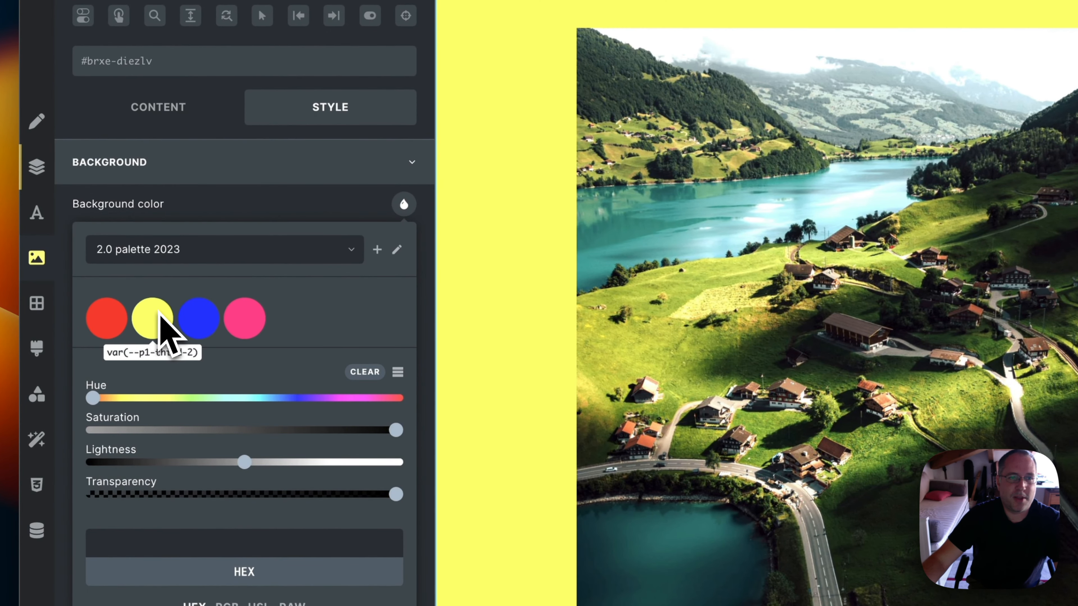
click(199, 323)
click(242, 321)
click(248, 323)
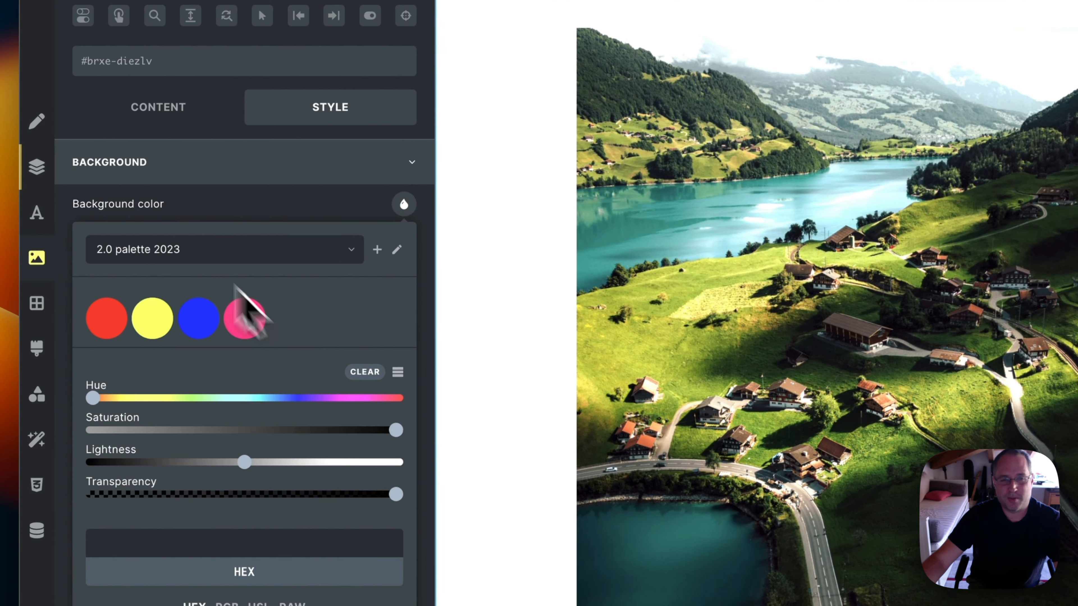
click(119, 316)
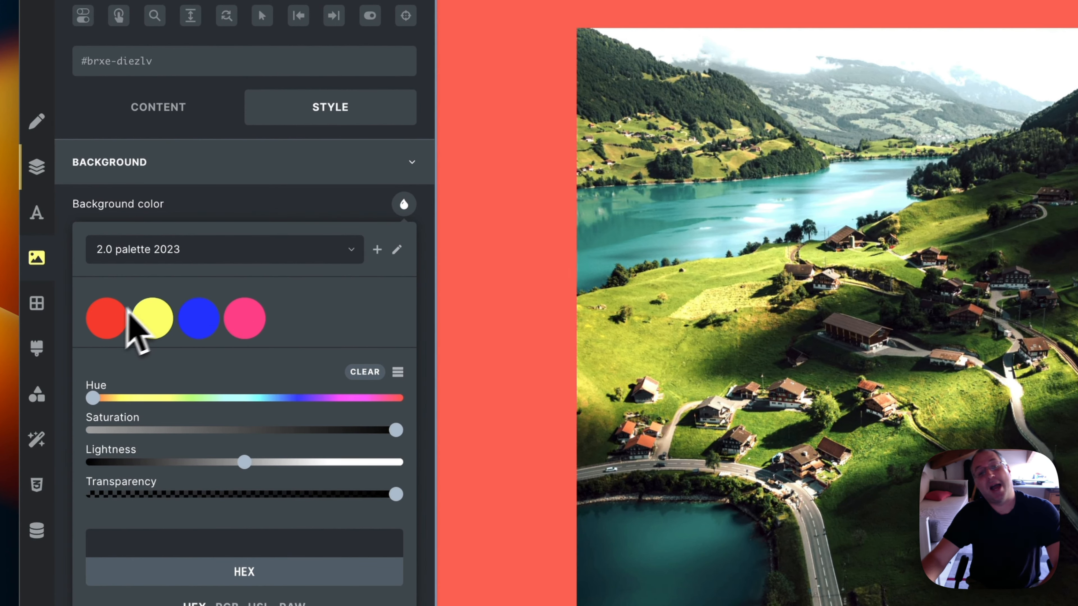
click(118, 316)
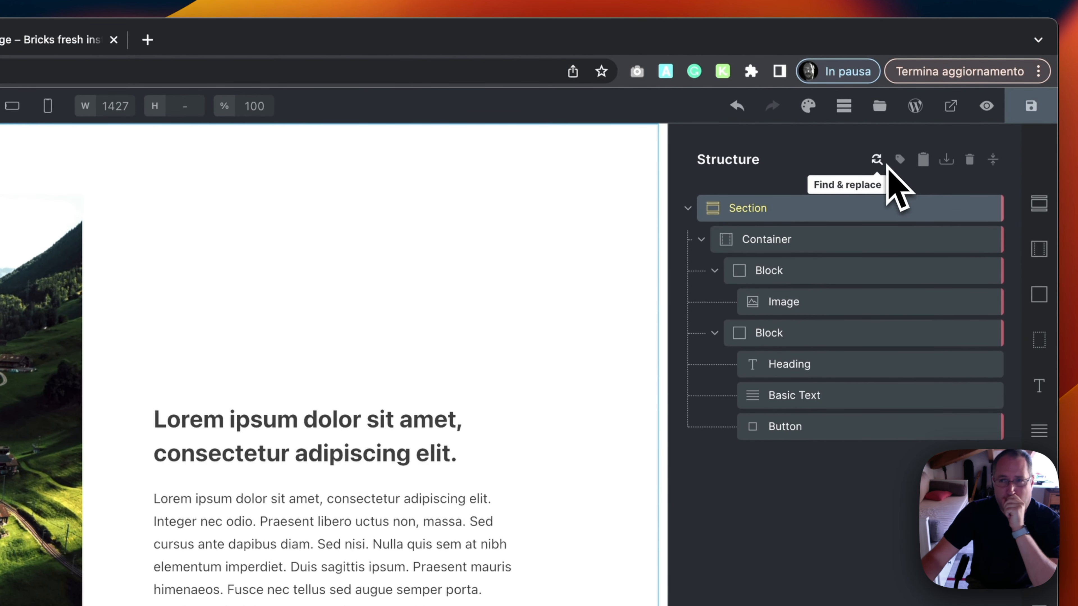
- Open the shade generator for p1-primary in the Color Manager, setting the base name to p1-primary-l- and the number of shades to 10
click(811, 112)
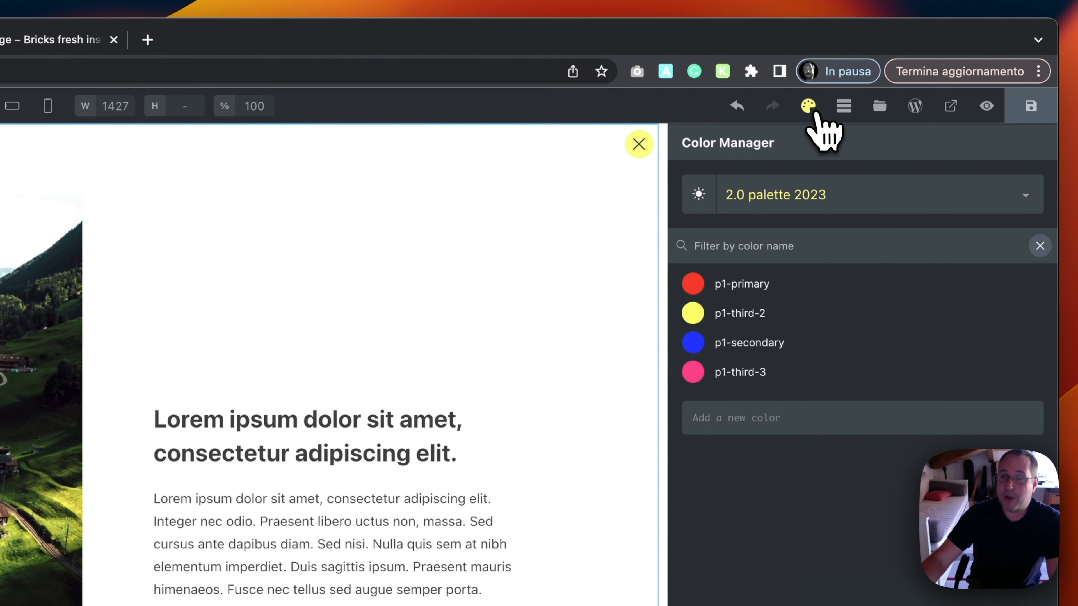
mouse_move(866, 292)
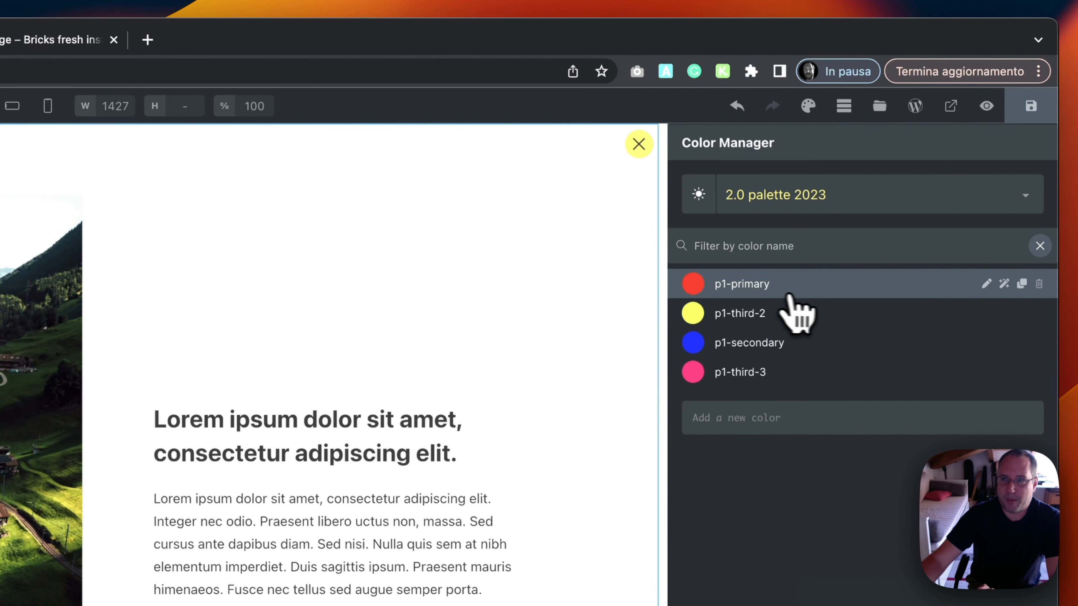
click(1004, 284)
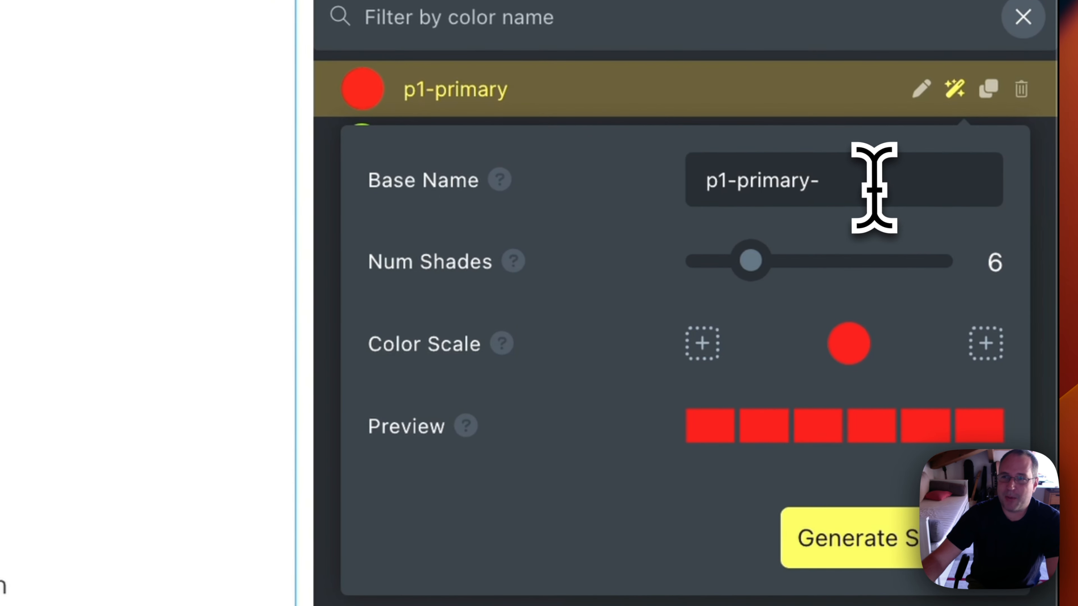
click(889, 182)
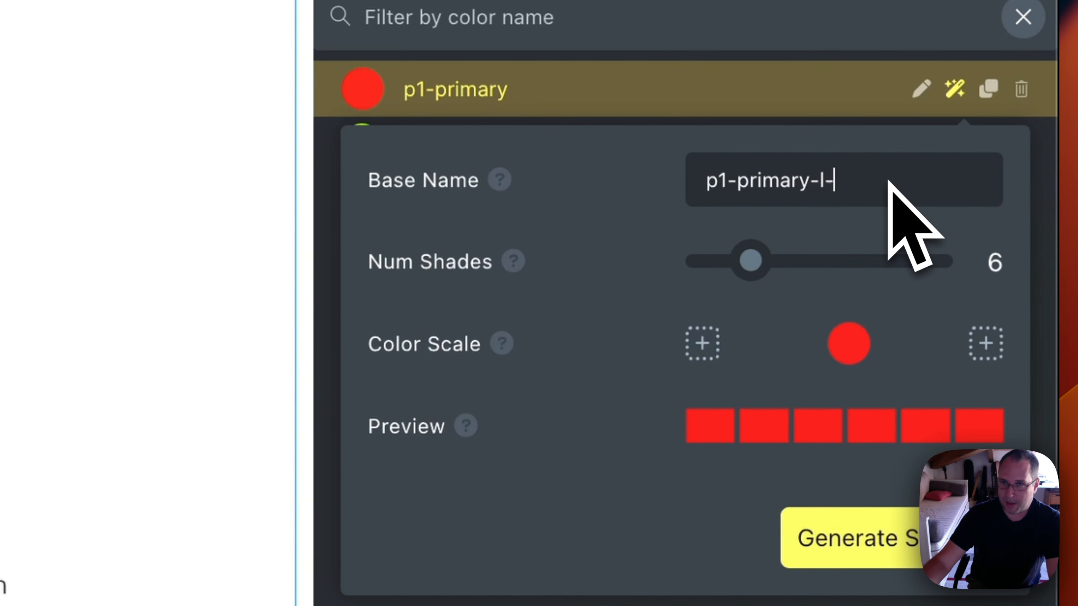
drag(754, 265, 811, 258)
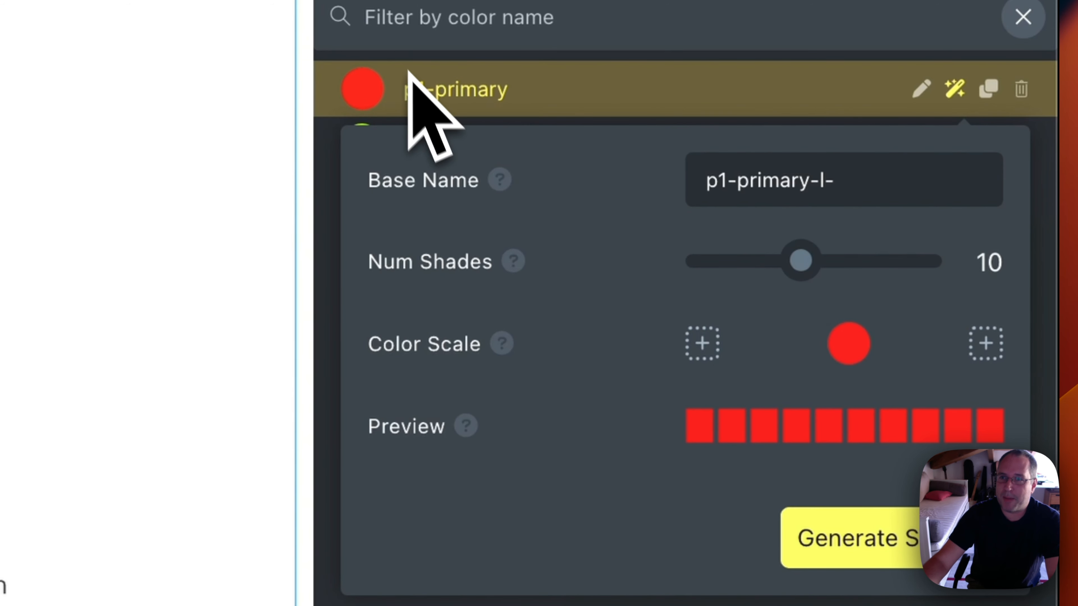
mouse_move(372, 77)
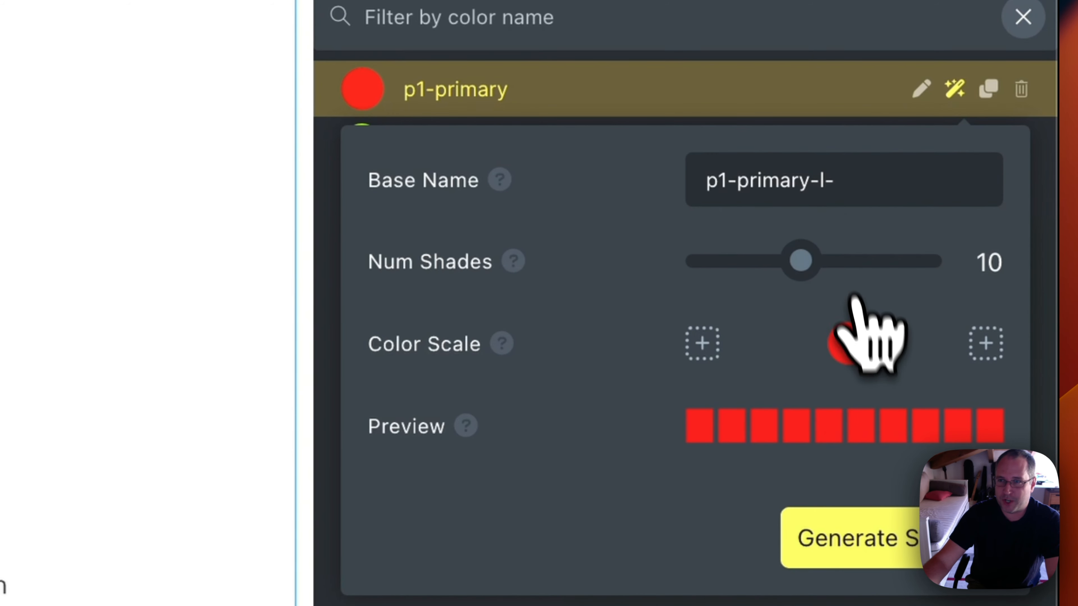
- Set the color scale's swatch to a near-white pink and generate the p1-primary shades
click(860, 343)
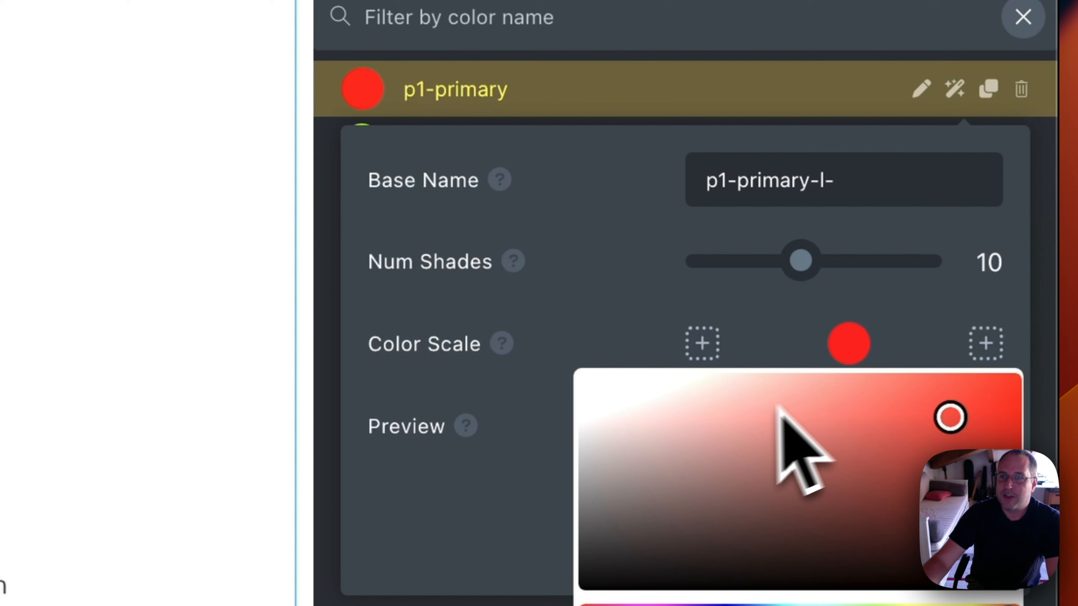
click(608, 412)
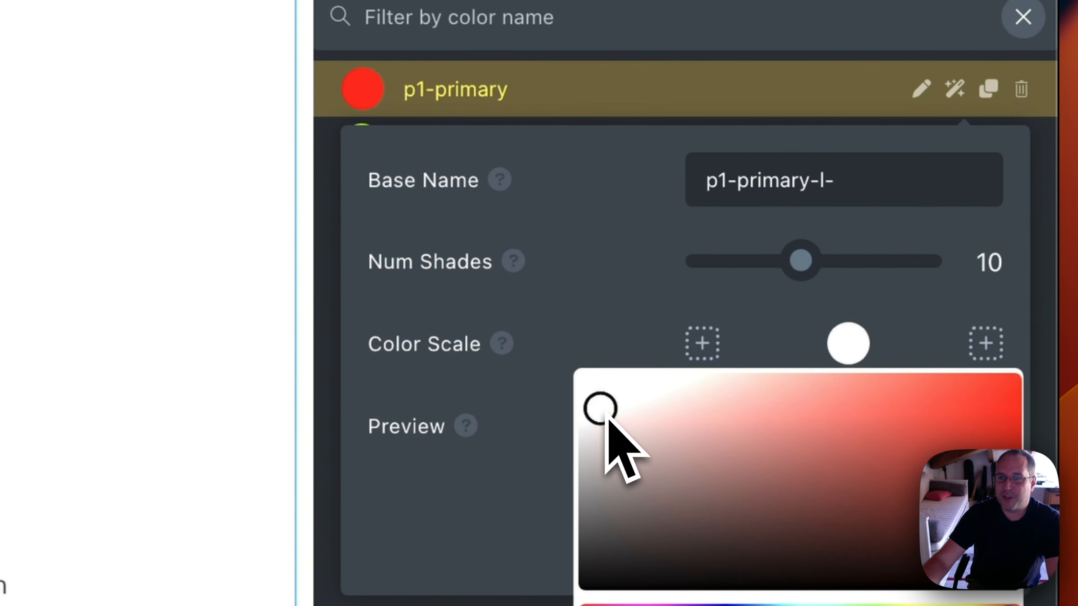
drag(609, 418, 564, 382)
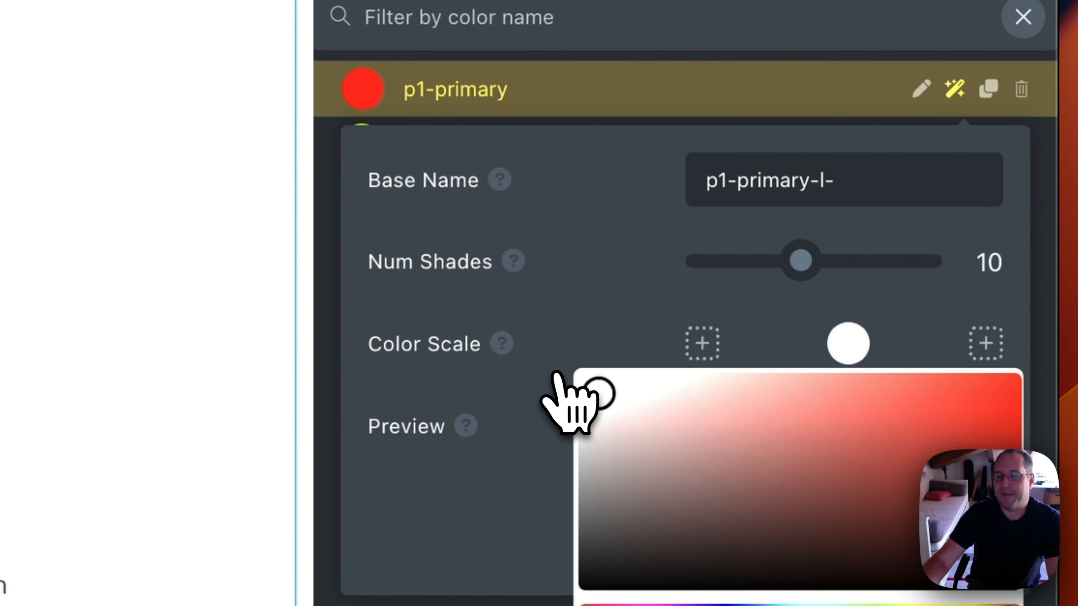
drag(556, 374, 676, 420)
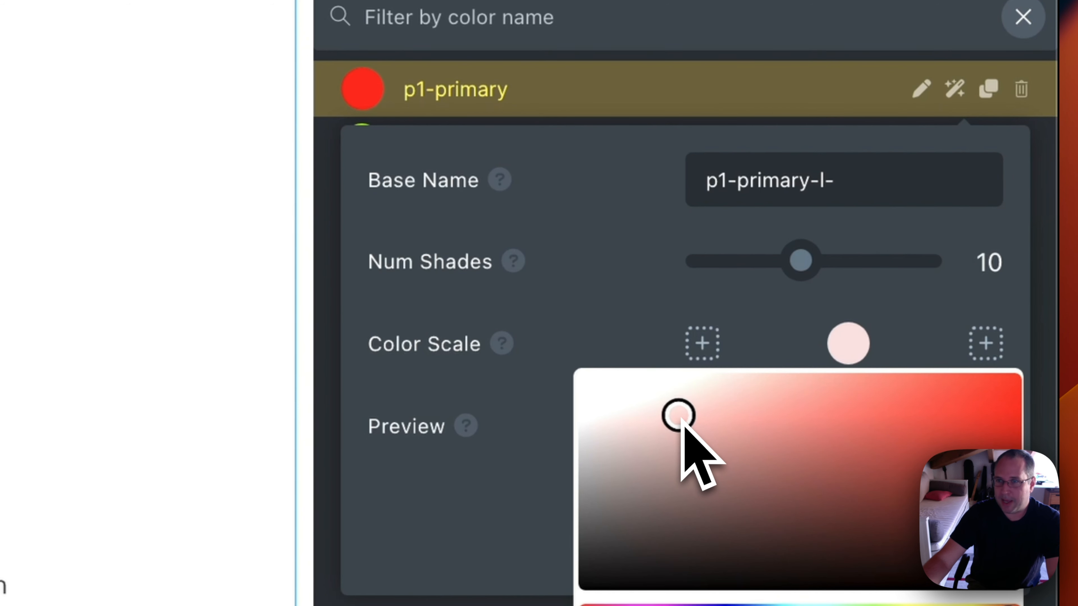
drag(679, 419, 655, 419)
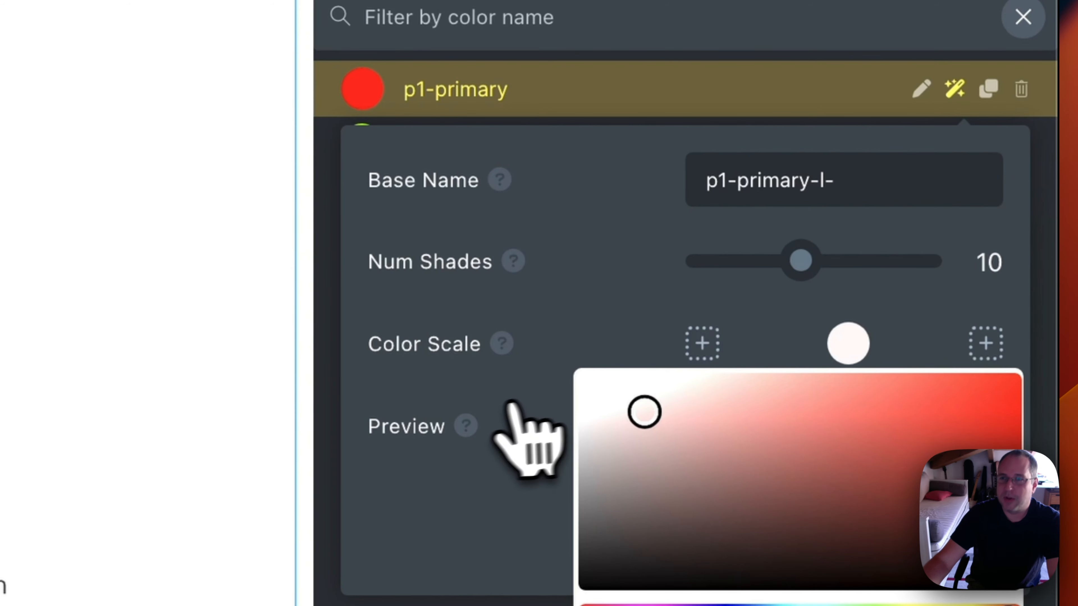
click(530, 414)
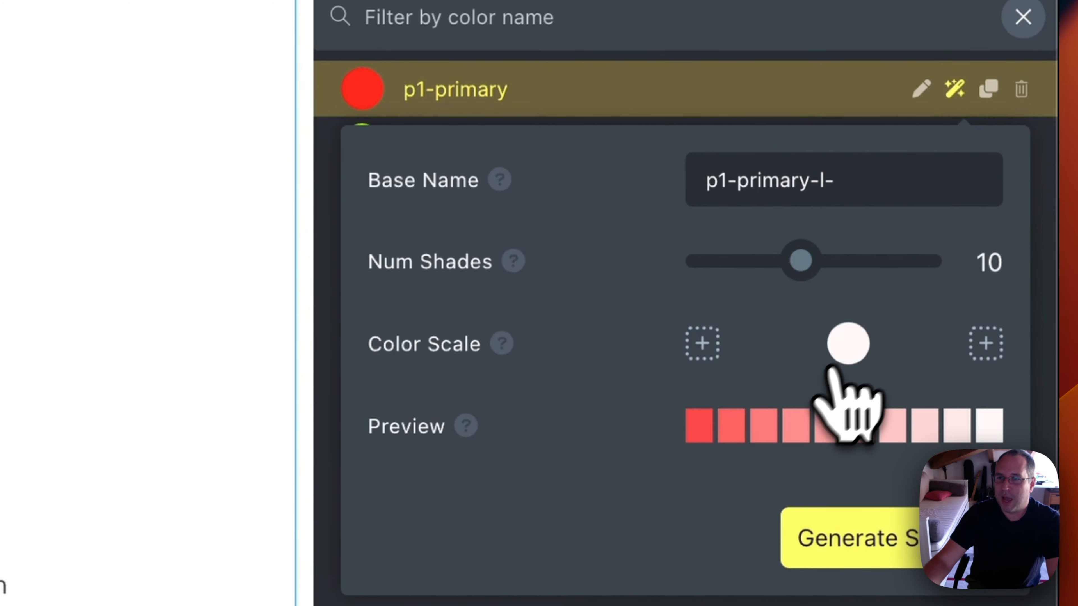
mouse_move(731, 438)
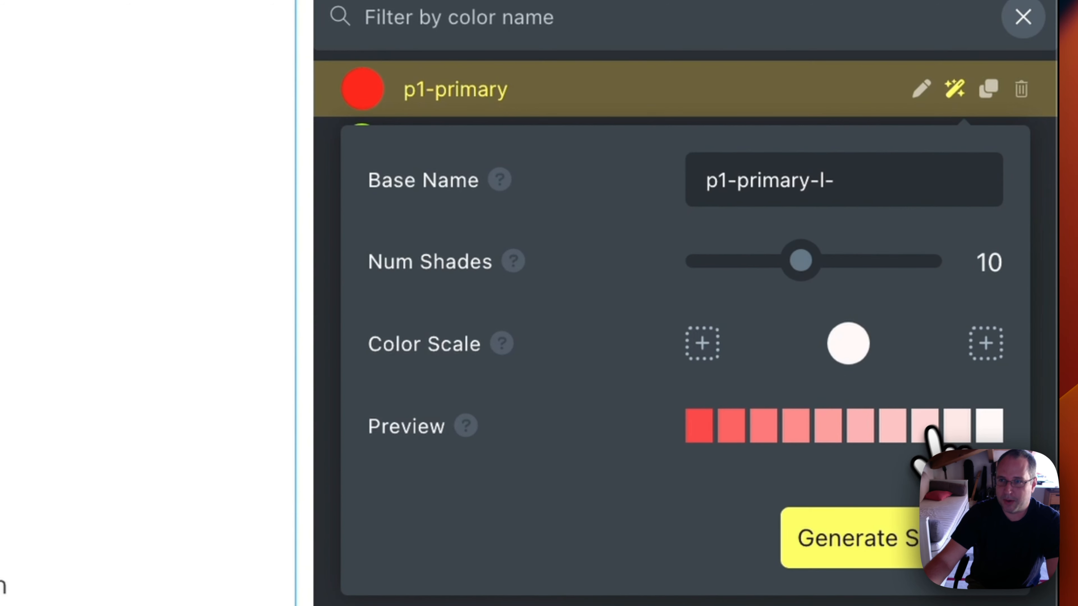
click(893, 557)
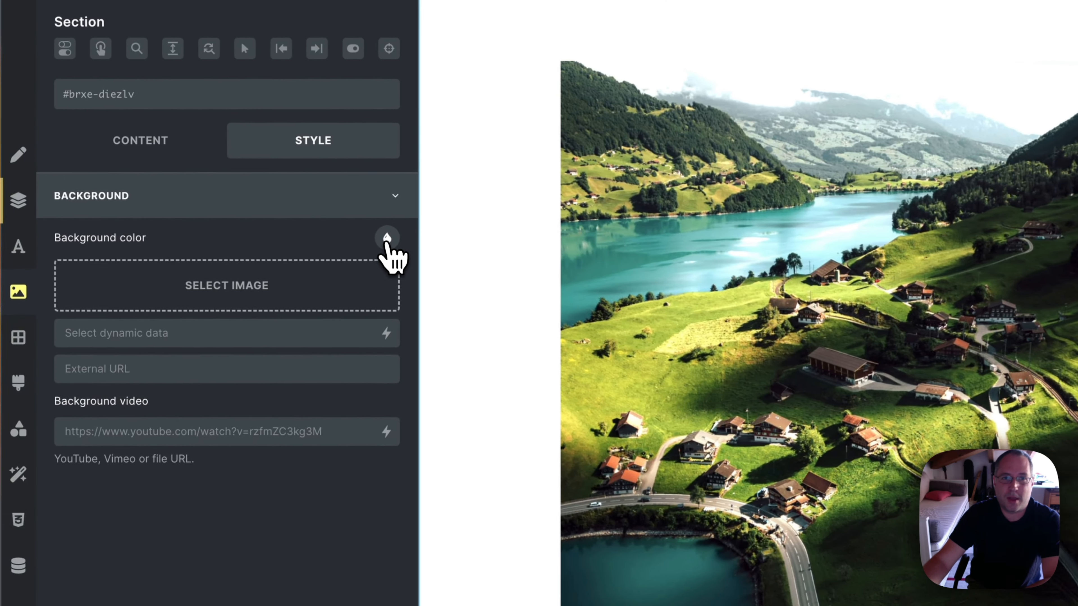
- Check the generated shades in the Section's background color picker and return to the Color Manager
click(384, 239)
click(224, 351)
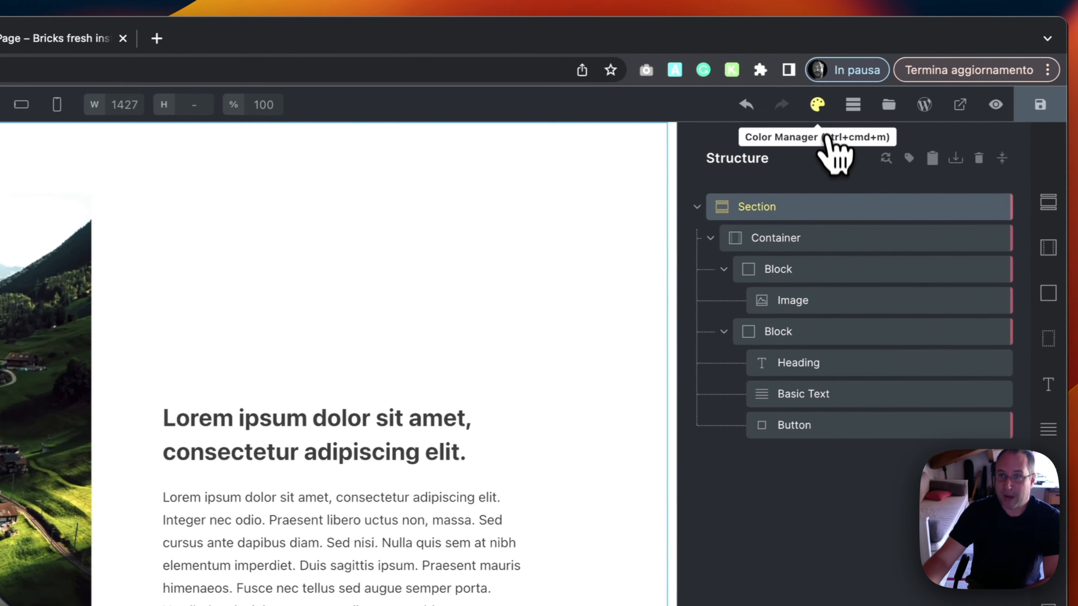
click(818, 105)
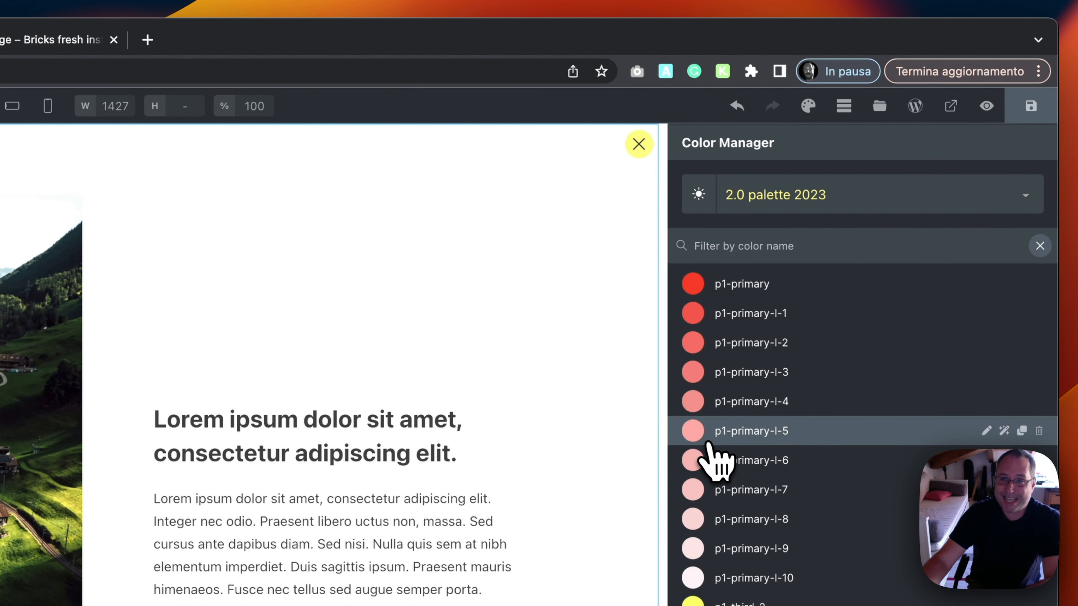
- Change p1-primary-l-5 to a vivid blue in the Color Manager and check it in the Section's background color picker
mouse_move(700, 436)
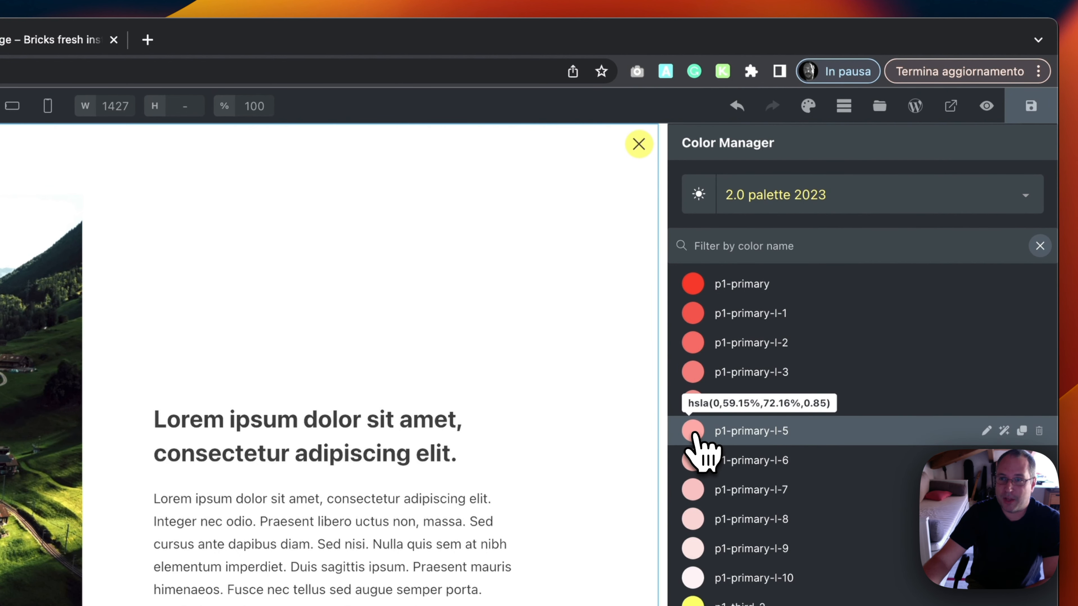
click(700, 437)
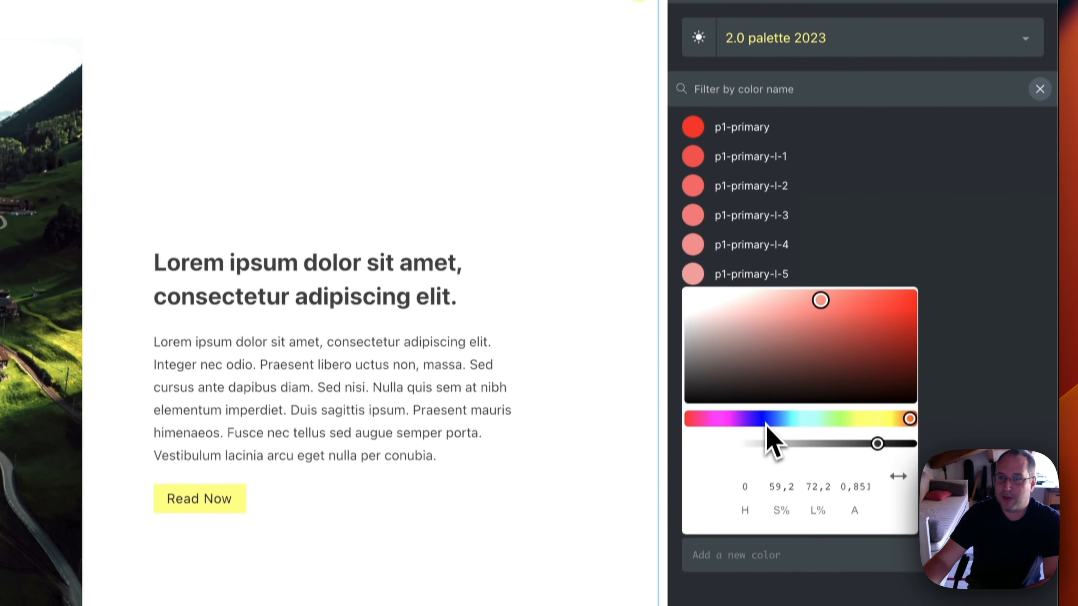
click(765, 421)
click(881, 314)
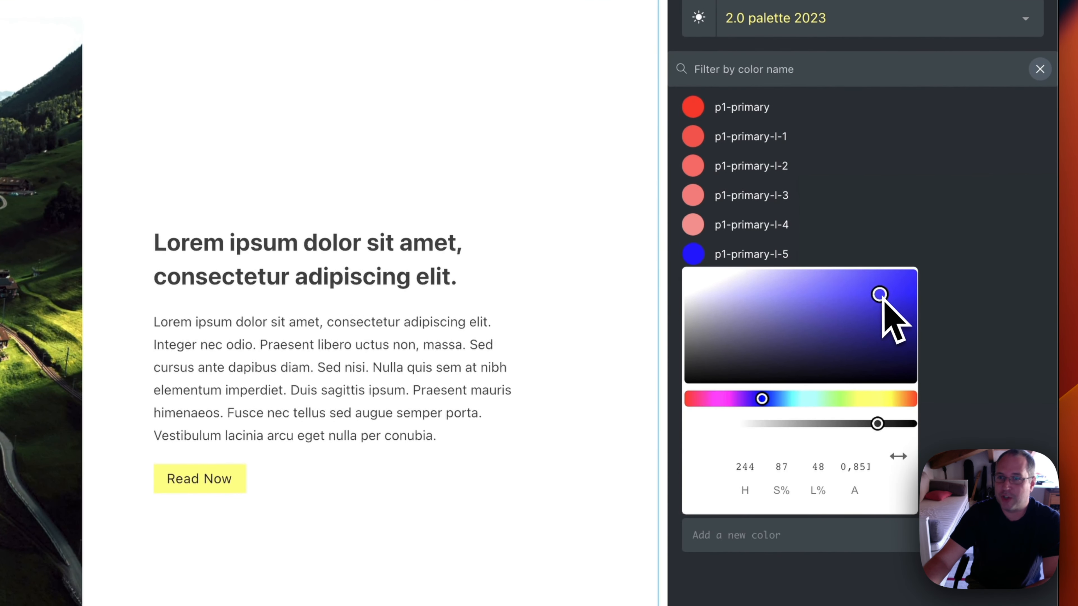
click(836, 258)
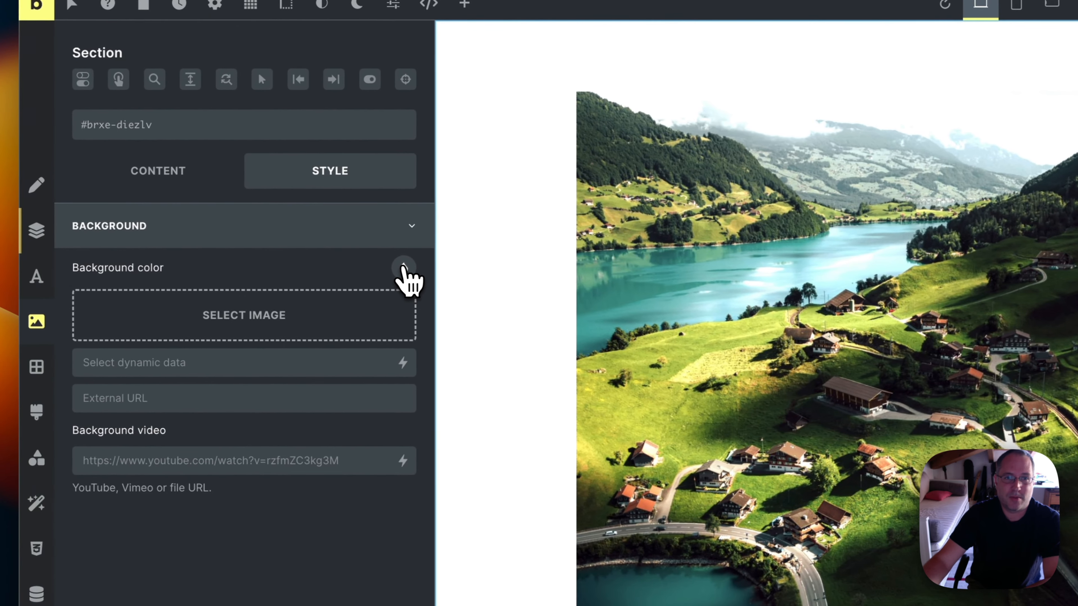
click(361, 265)
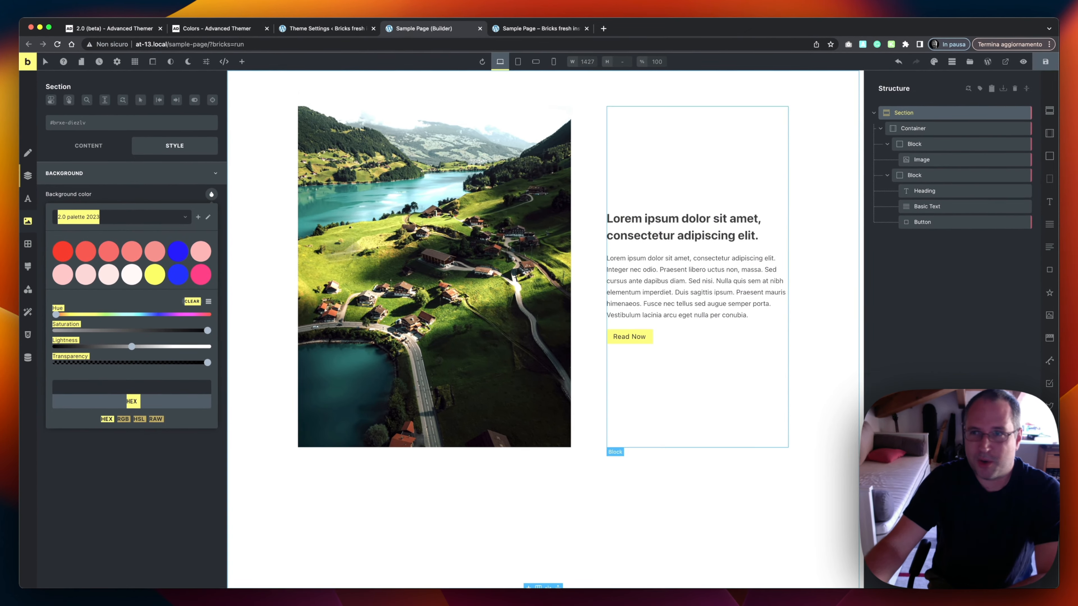
- Generate 5 shades of p1-primary in the Color Manager with base name p1-primary-d- and a very dark red color scale swatch
click(939, 63)
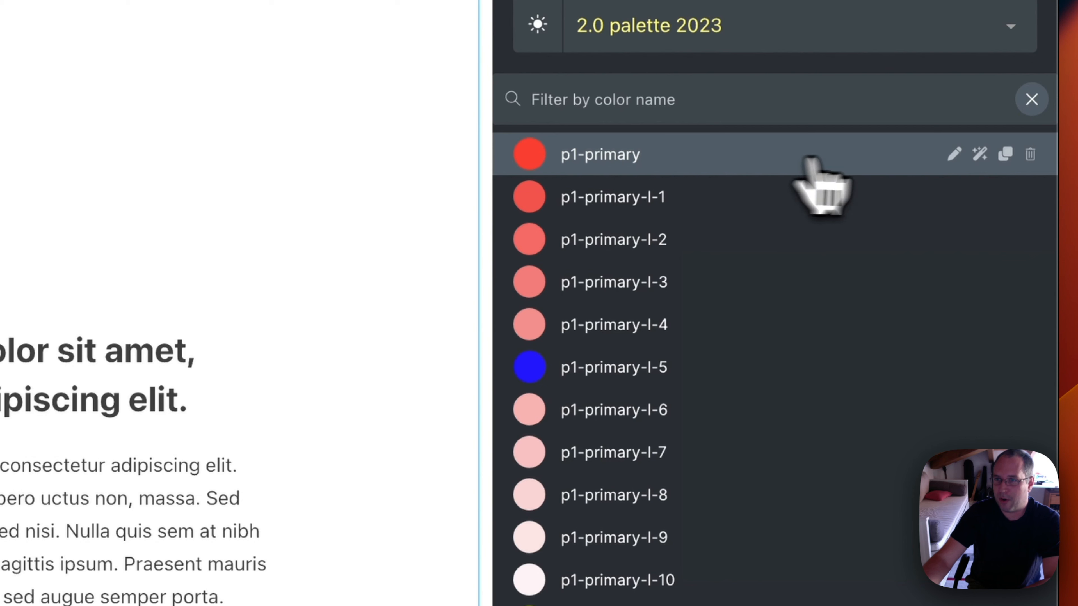
click(980, 154)
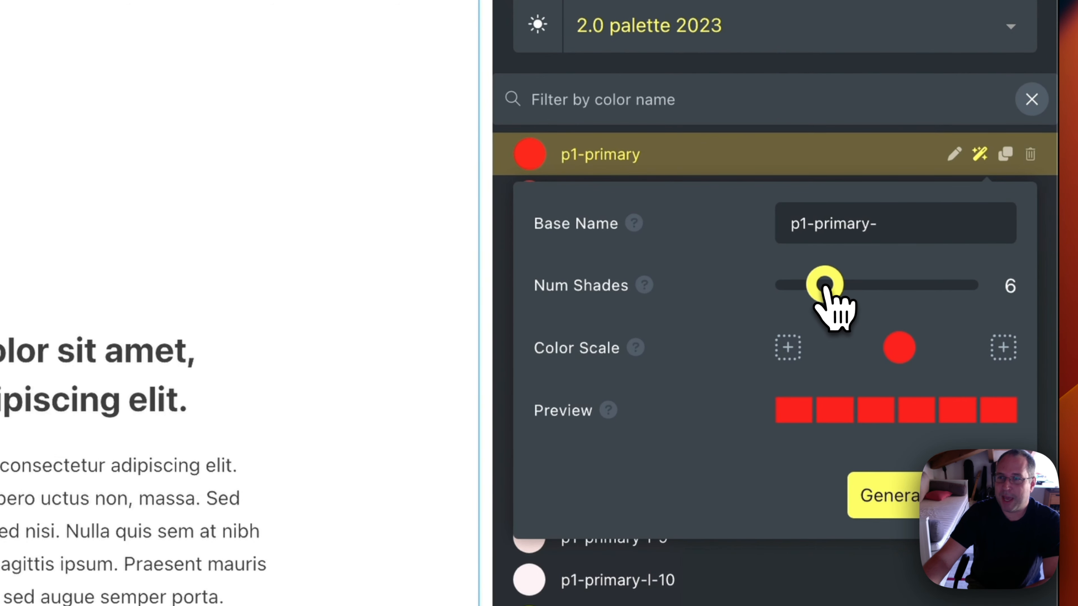
drag(825, 288, 818, 289)
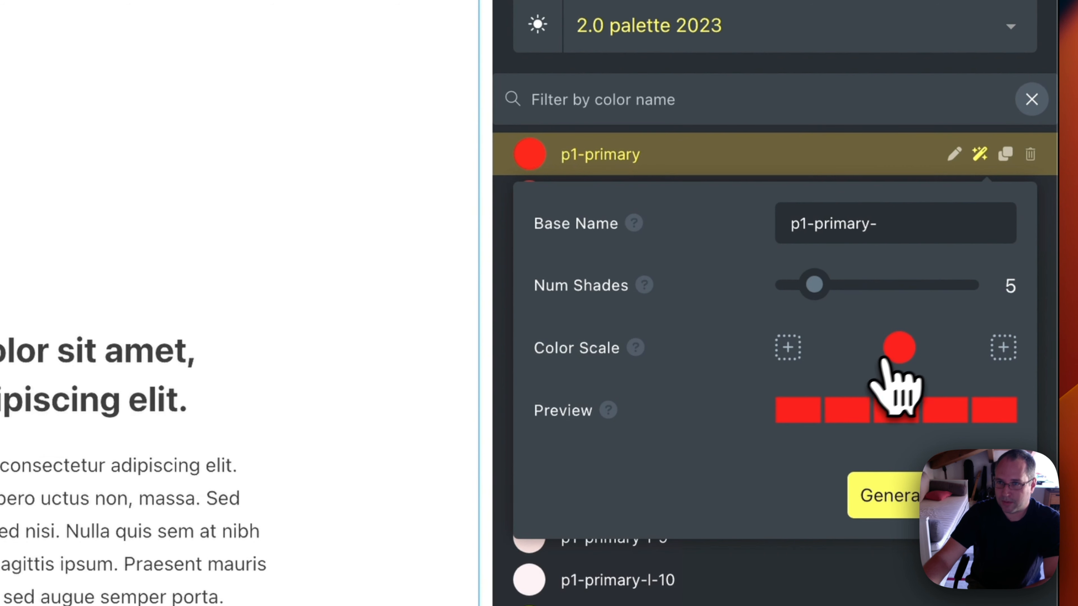
click(899, 346)
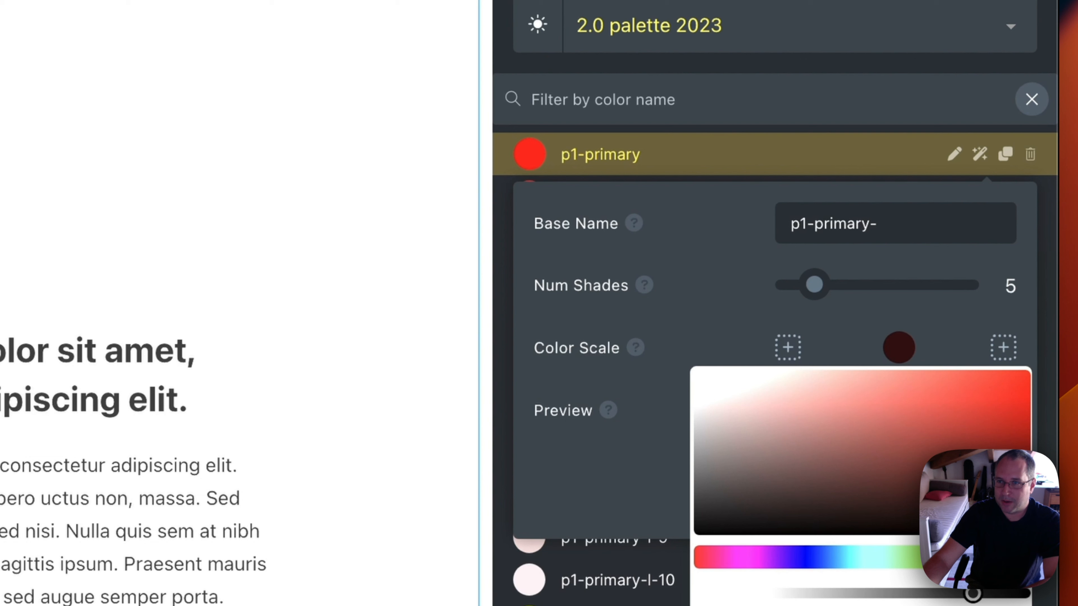
click(649, 480)
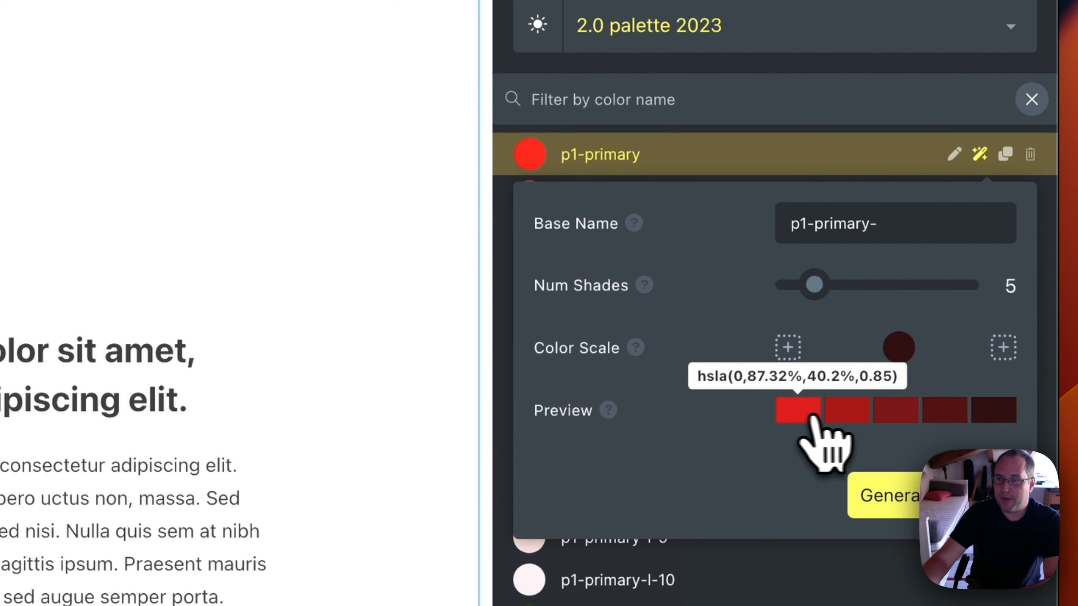
click(935, 227)
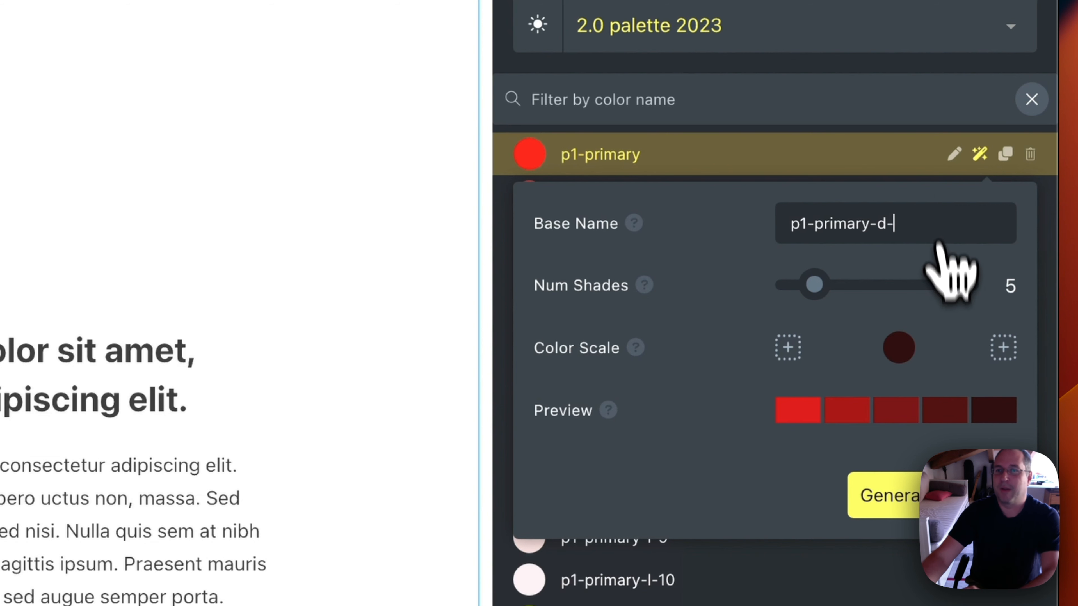
click(932, 495)
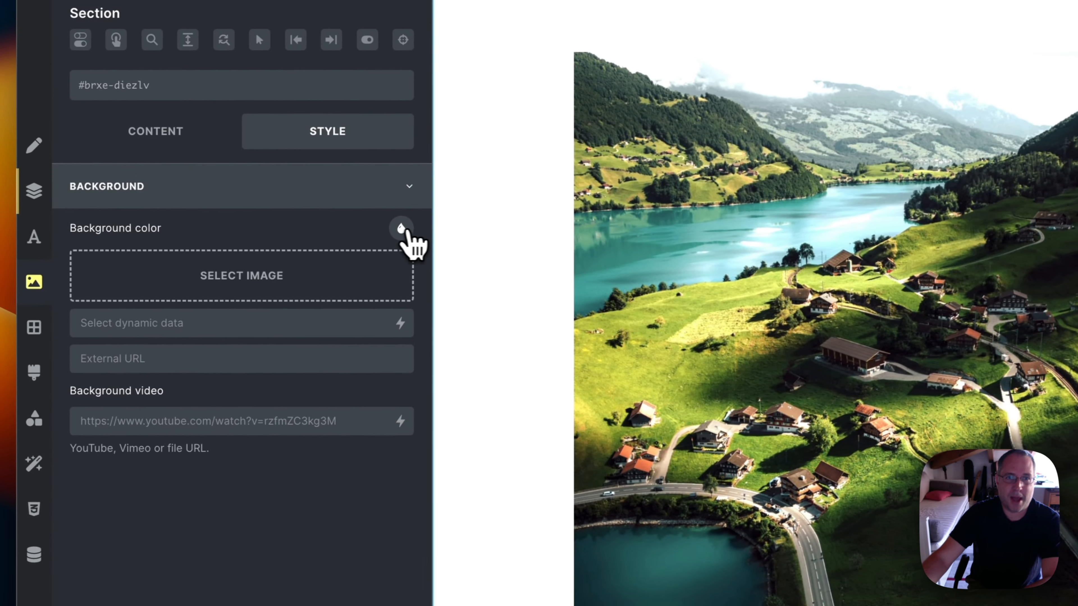
- Check the dark p1-primary shades in the Section's background color picker and return to the Color Manager
click(401, 228)
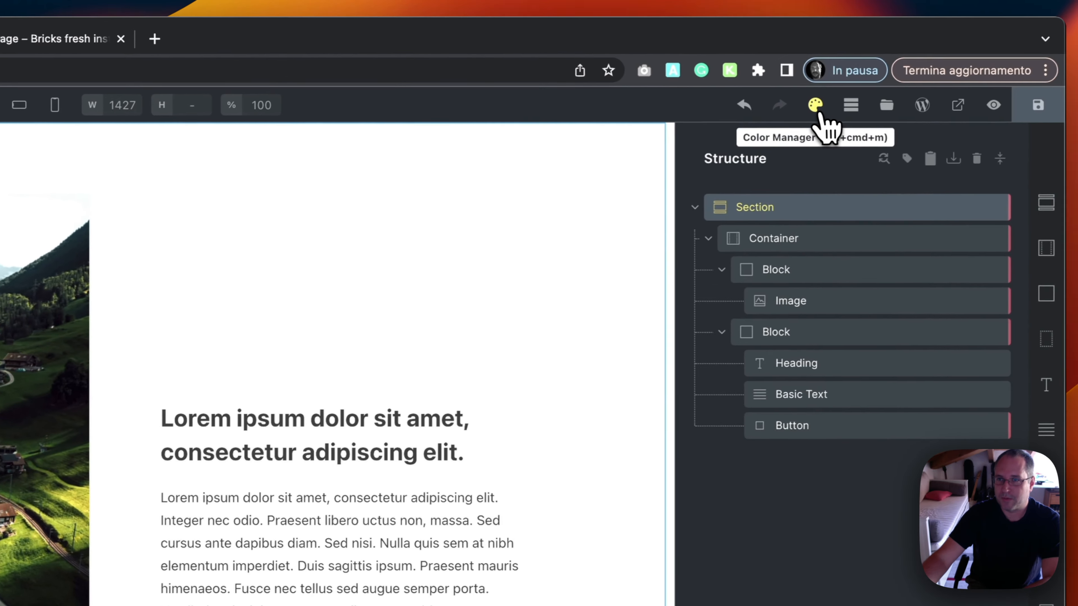
click(812, 110)
mouse_move(782, 377)
mouse_down()
mouse_move(778, 304)
mouse_move(777, 396)
mouse_move(776, 319)
mouse_move(782, 390)
mouse_up()
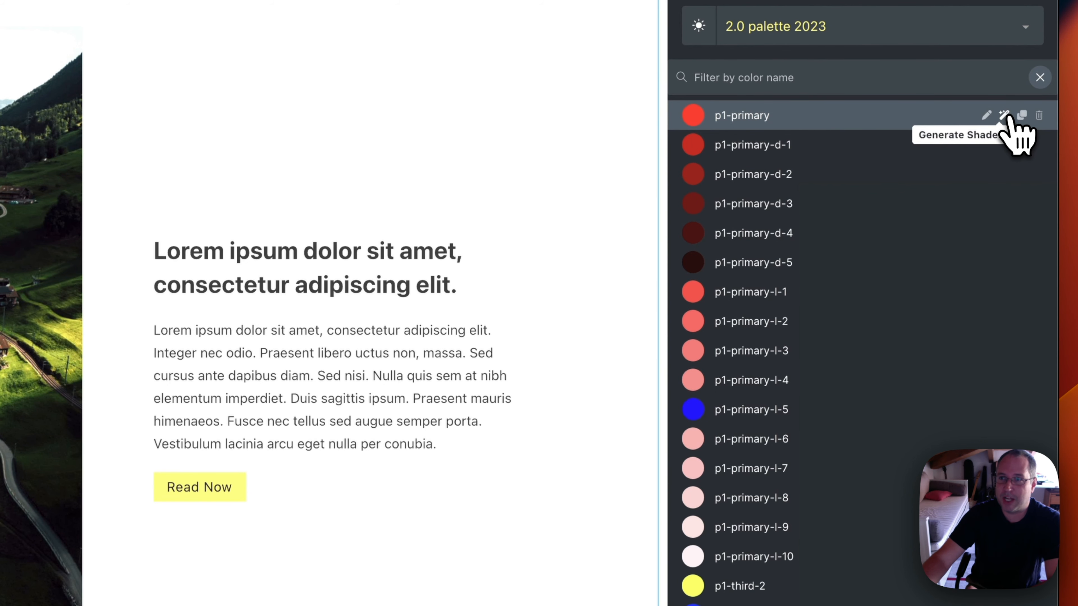
- Generate 6 shades of p1-primary with base name p1-primary-t- and the color scale swatch's alpha set to 0
click(1006, 116)
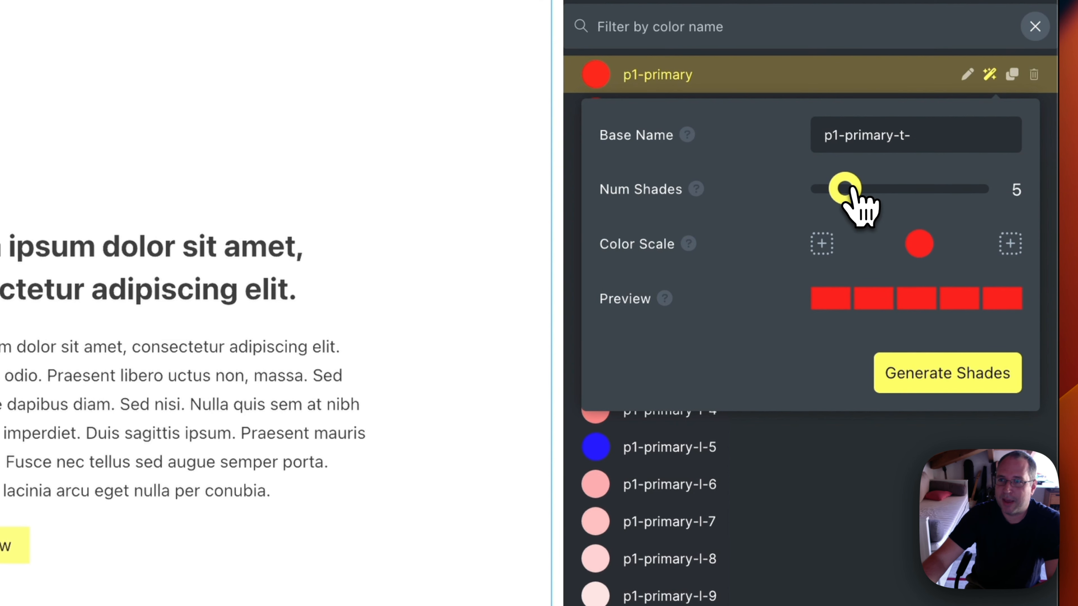
drag(852, 188, 868, 188)
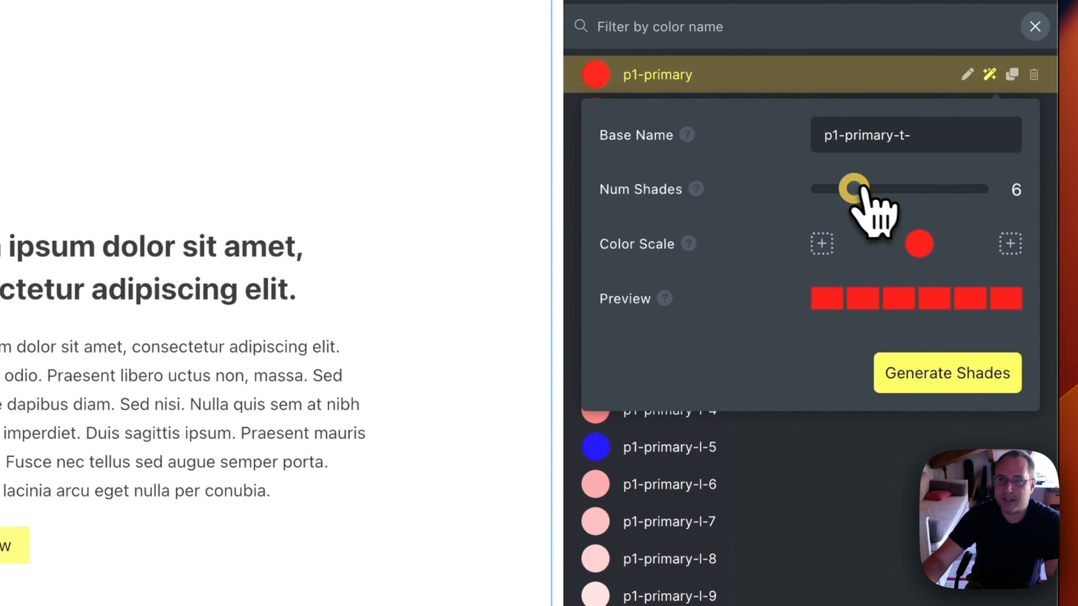
click(925, 245)
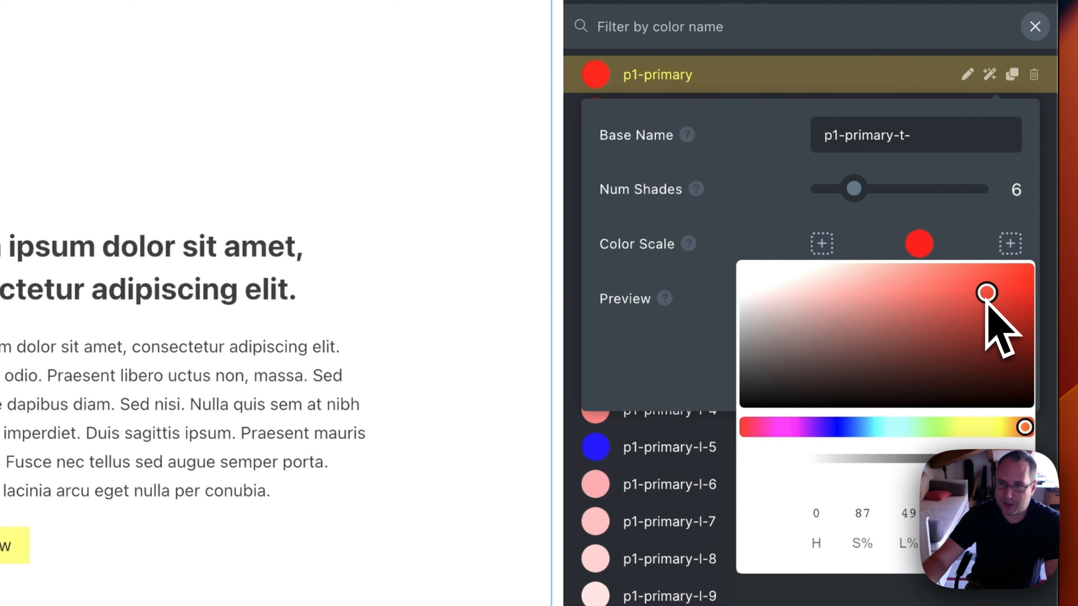
scroll(992, 327, down, 4)
drag(982, 300, 744, 300)
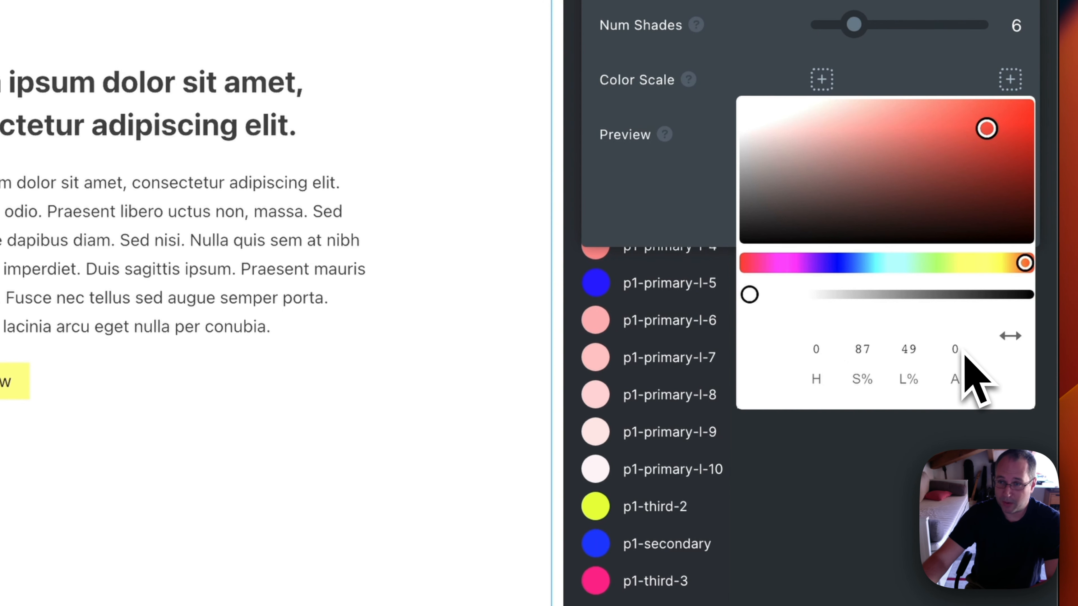
click(718, 240)
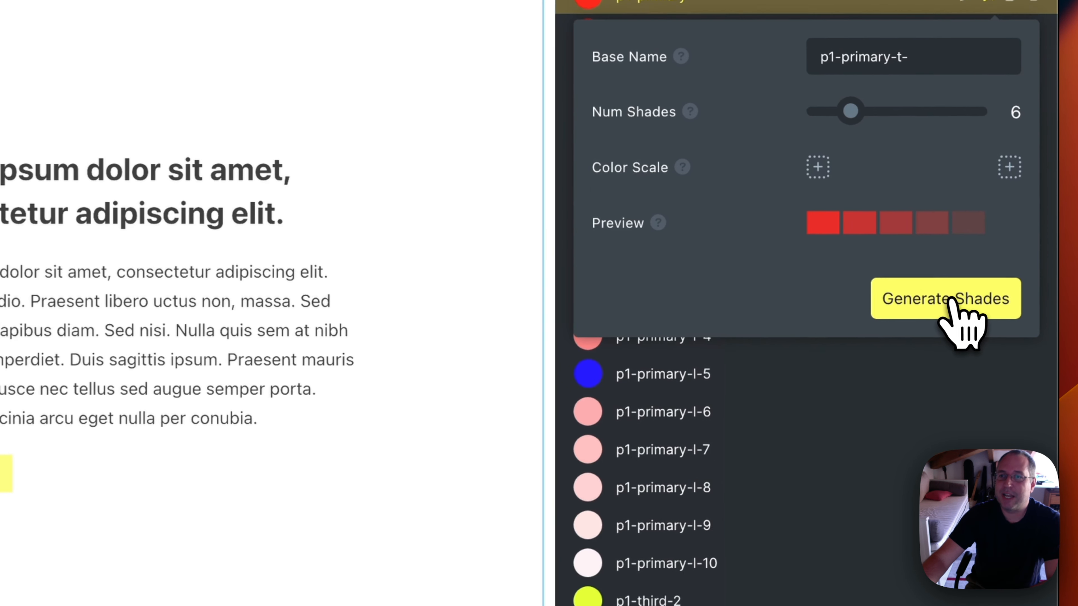
click(950, 291)
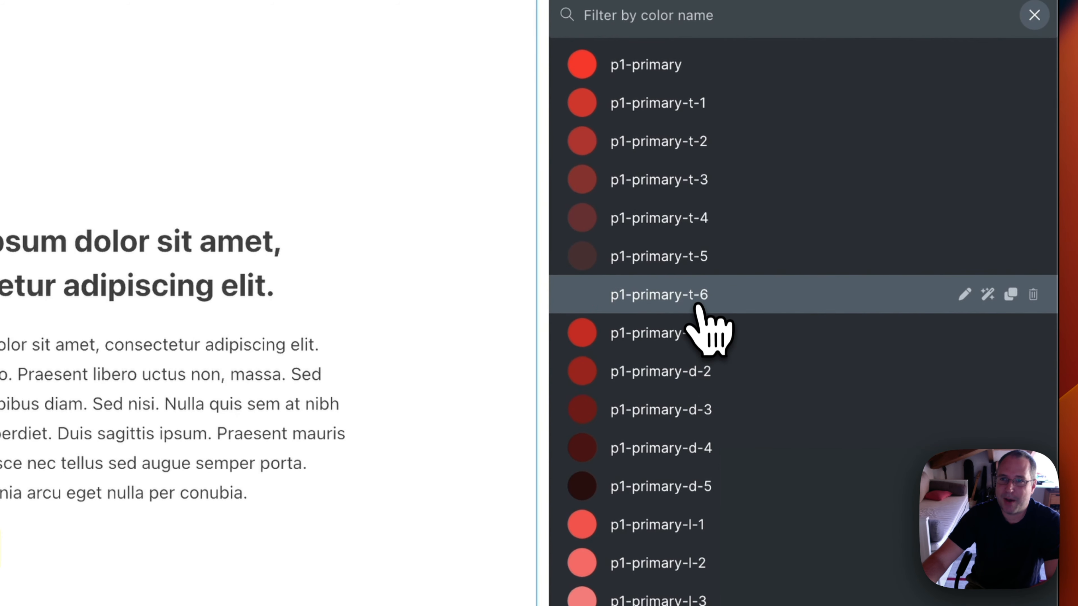
- Inspect the color values of the generated transparent shades, from p1-primary-t-6 up to p1-primary-t-4
mouse_move(584, 298)
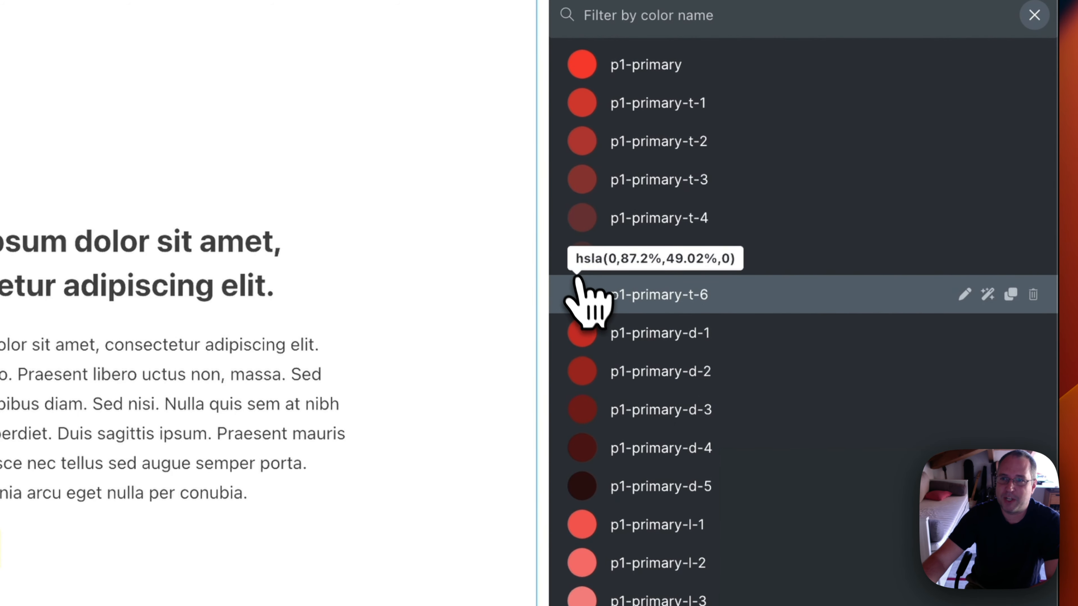
mouse_move(600, 252)
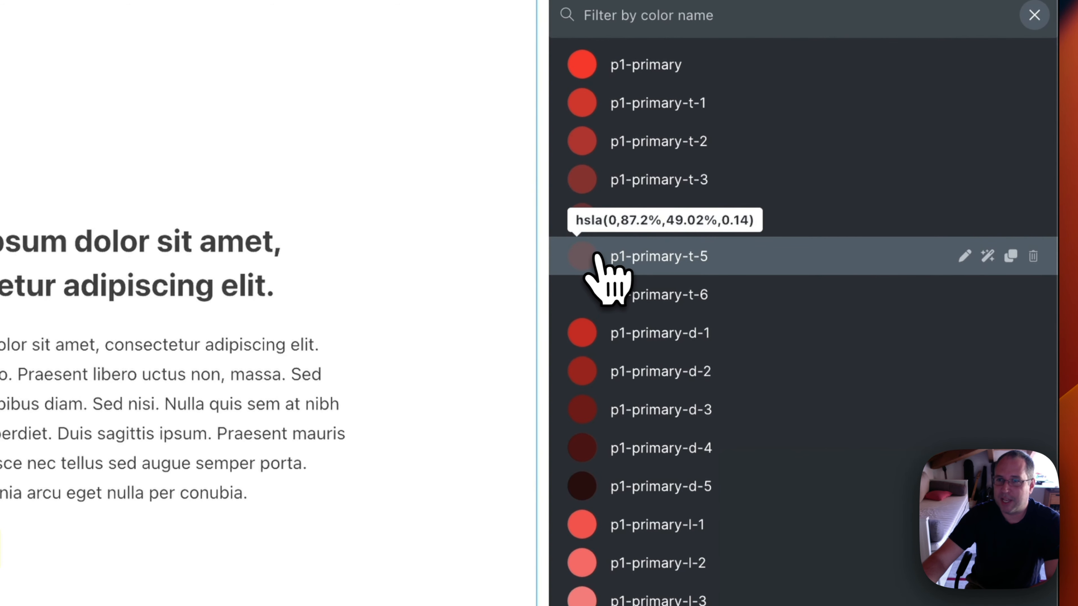
mouse_move(577, 222)
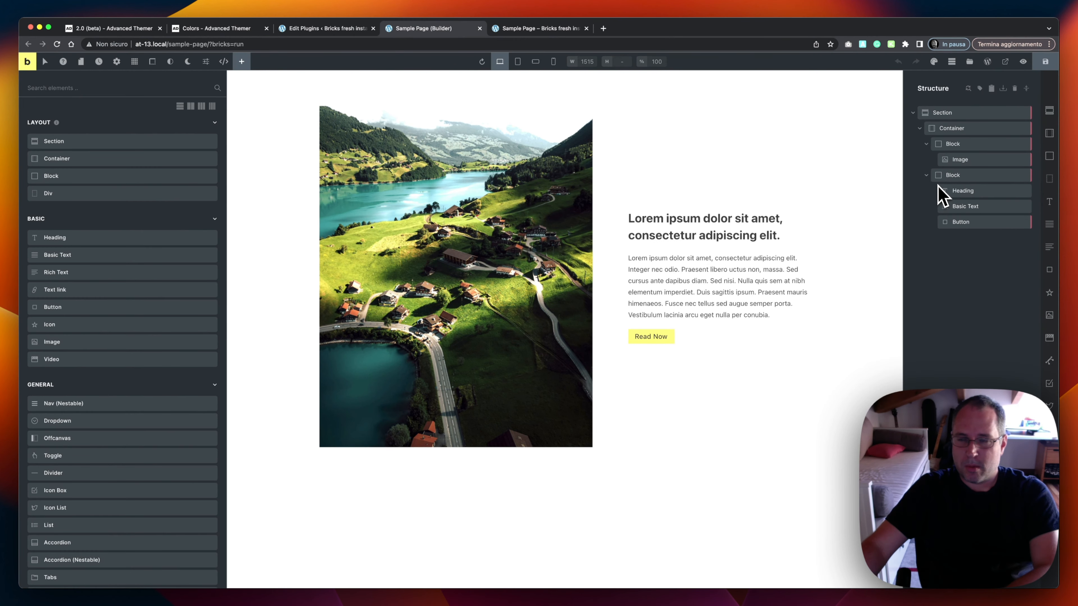
- Open the shade generator for the Main Palette's primary color in the Color Manager
click(933, 61)
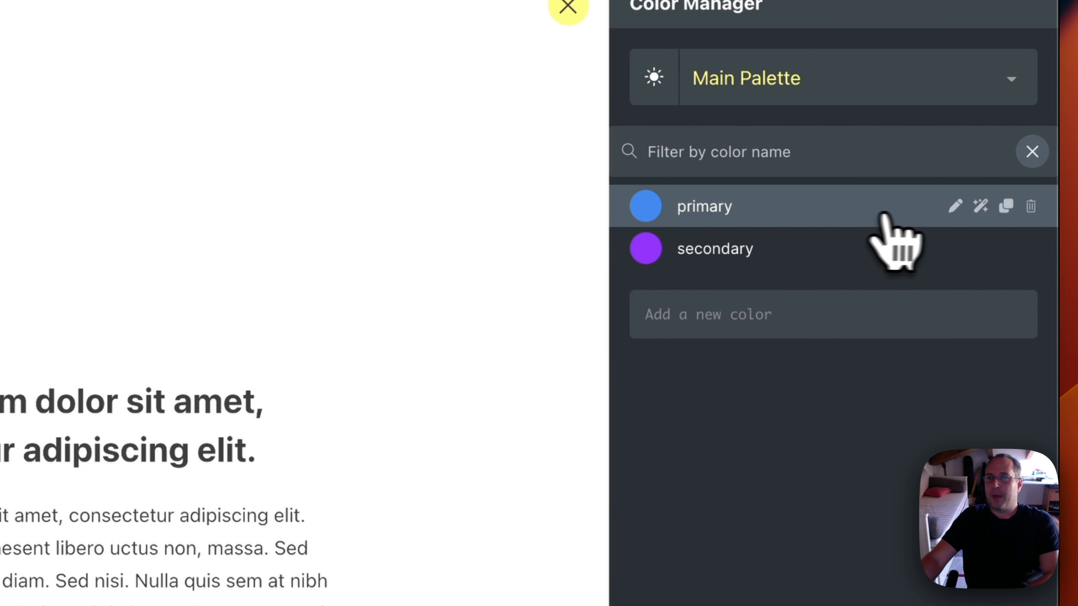
click(981, 206)
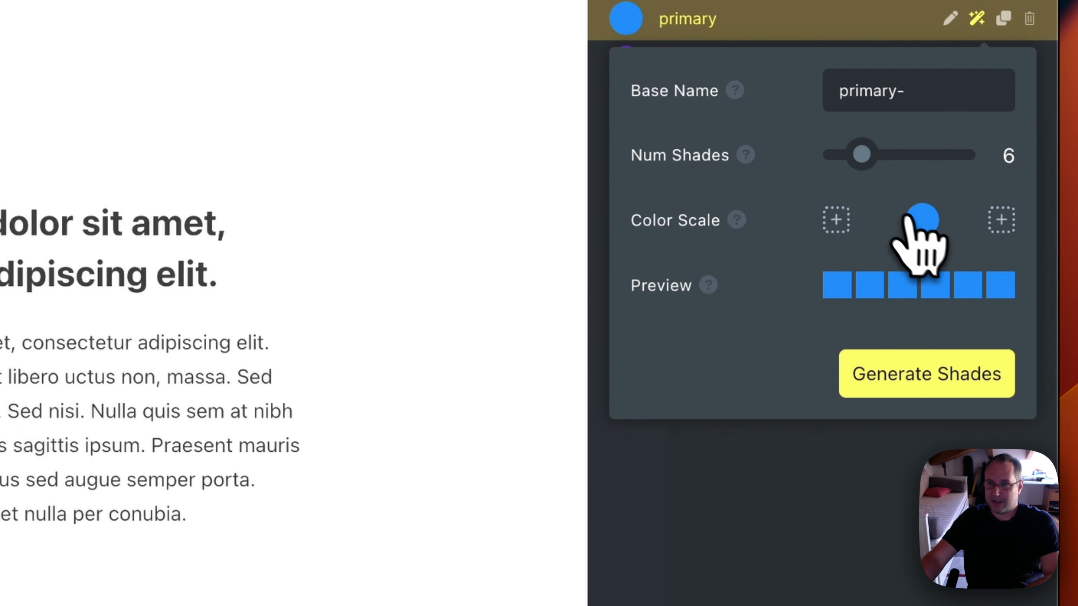
- Switch the color scale swatch's value format to HSL and set its lightness to 0
click(924, 226)
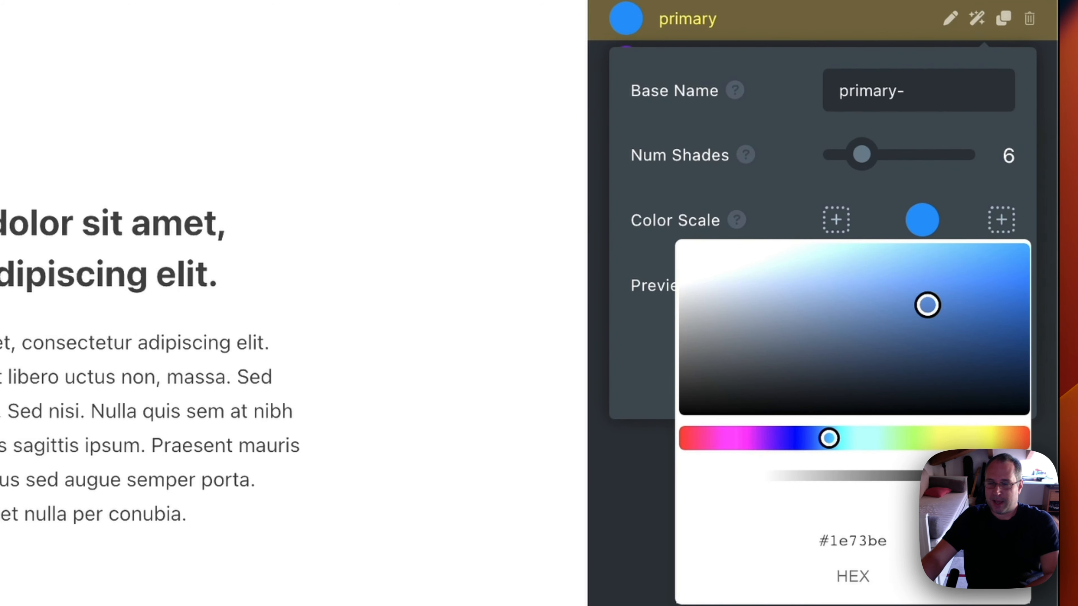
scroll(830, 373, down, 5)
click(1002, 319)
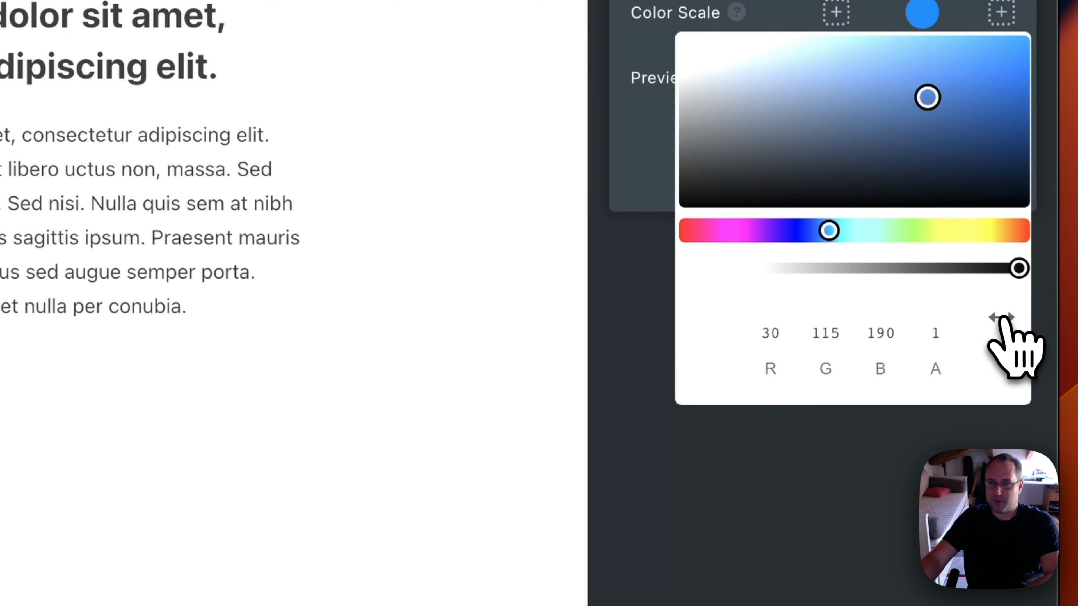
click(1002, 320)
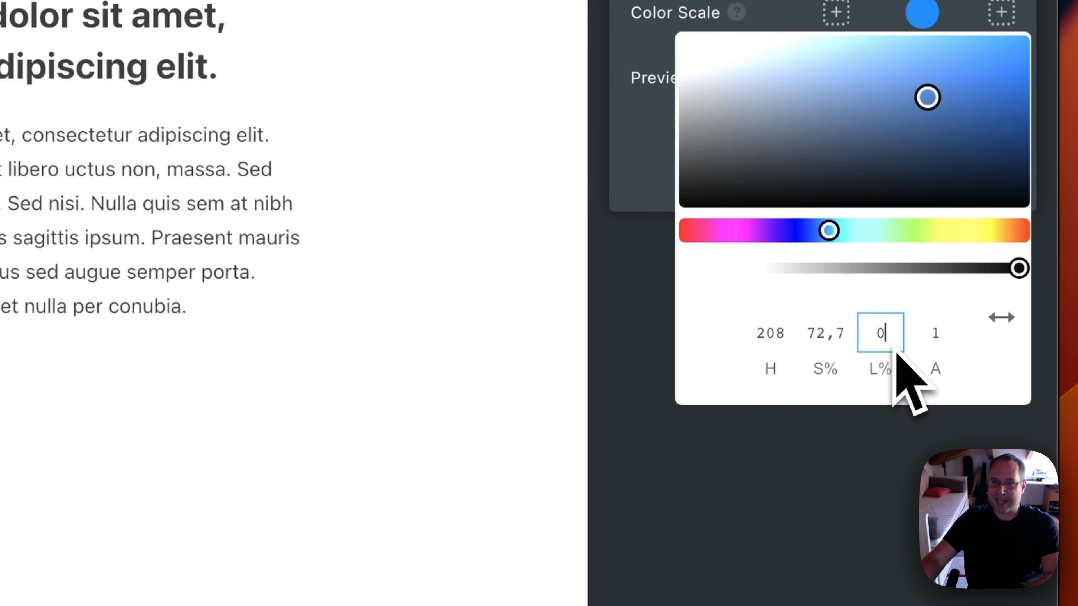
click(948, 393)
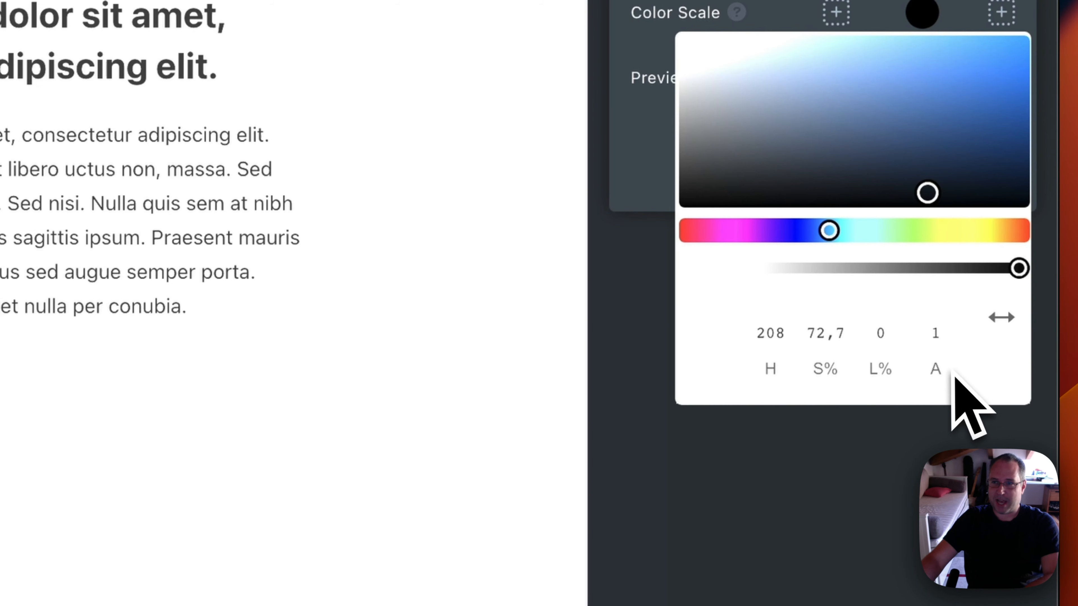
click(887, 523)
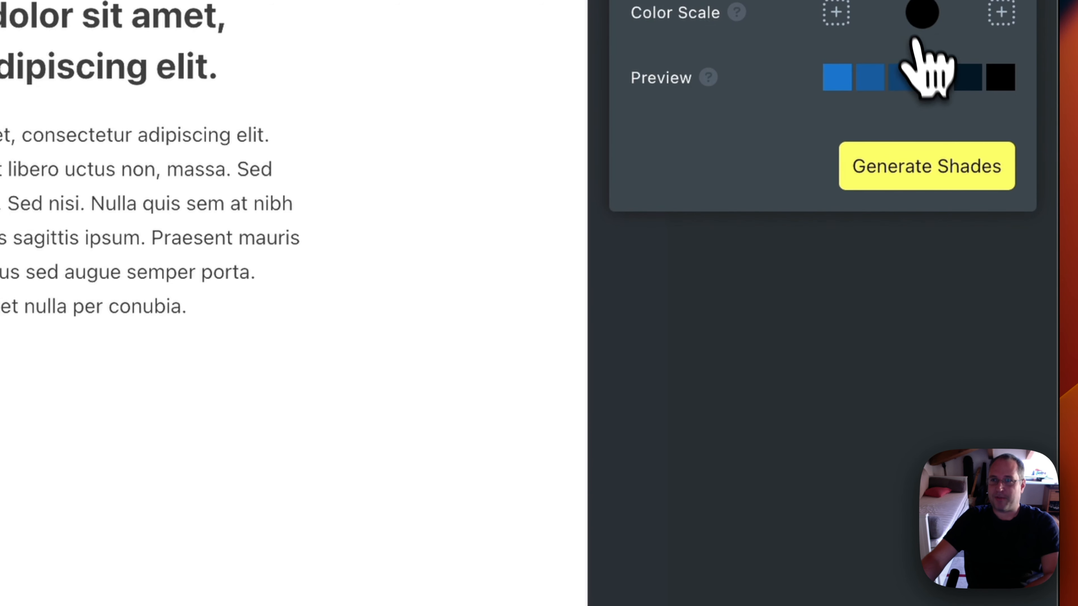
- Recheck the black color scale swatch's HSL values and reset the shade generator by reopening it for primary
click(919, 15)
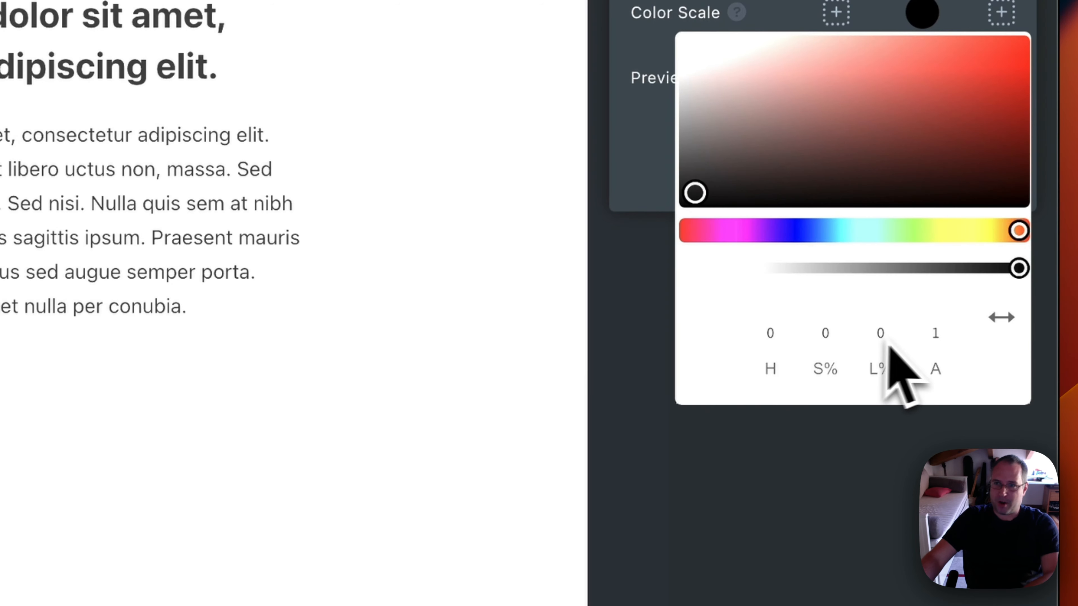
click(906, 11)
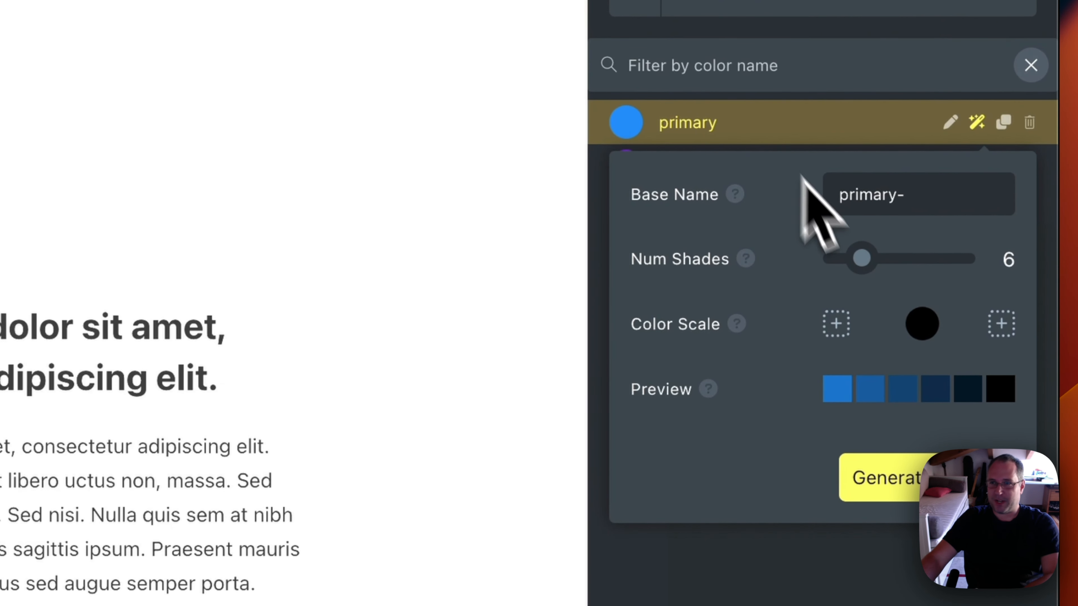
click(977, 124)
click(977, 124)
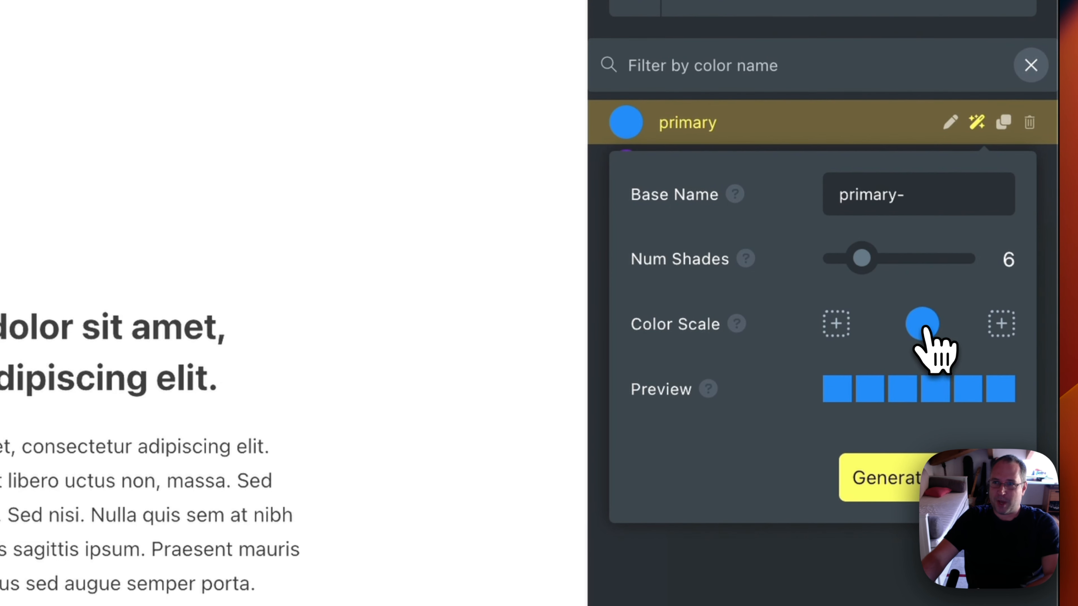
- Set the hue of the color scale swatch for primary to 310, a magenta
click(925, 330)
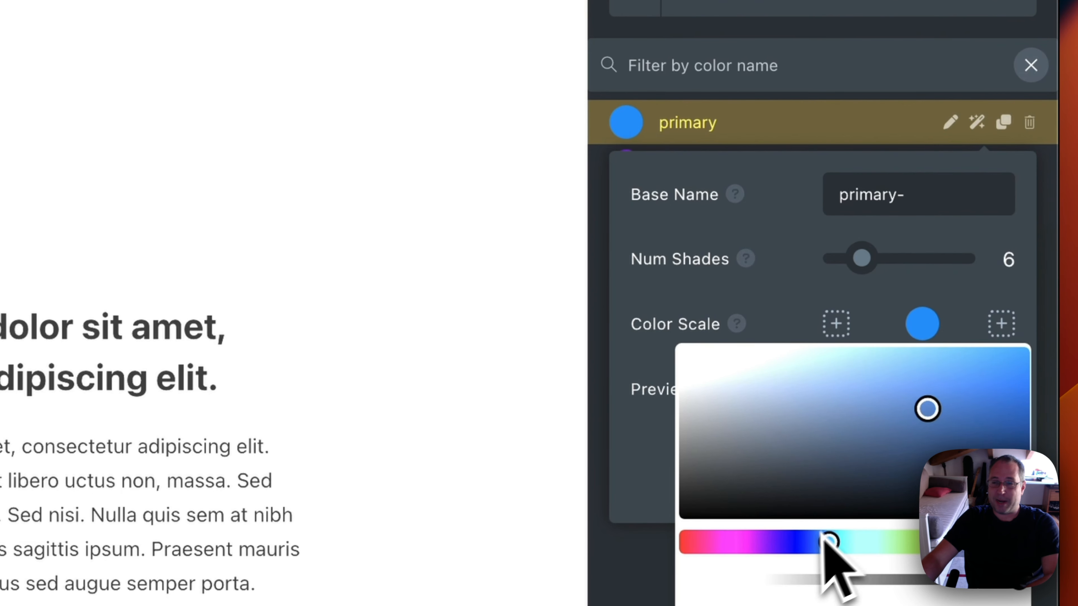
scroll(807, 509, down, 5)
click(735, 375)
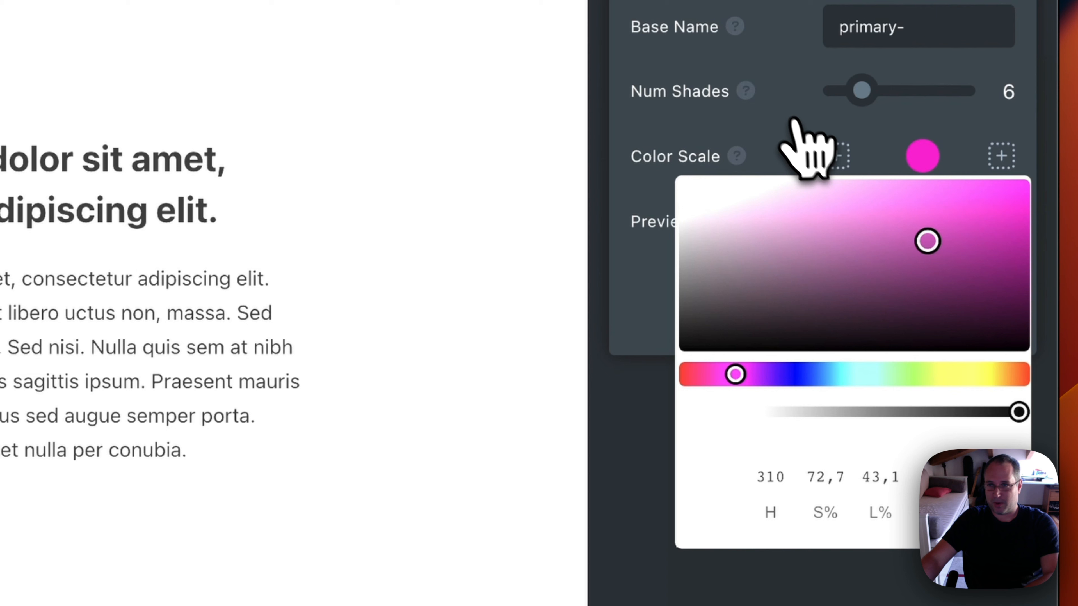
- Set the number of shades to 10 and generate the blue-to-magenta shades for the primary color
click(798, 144)
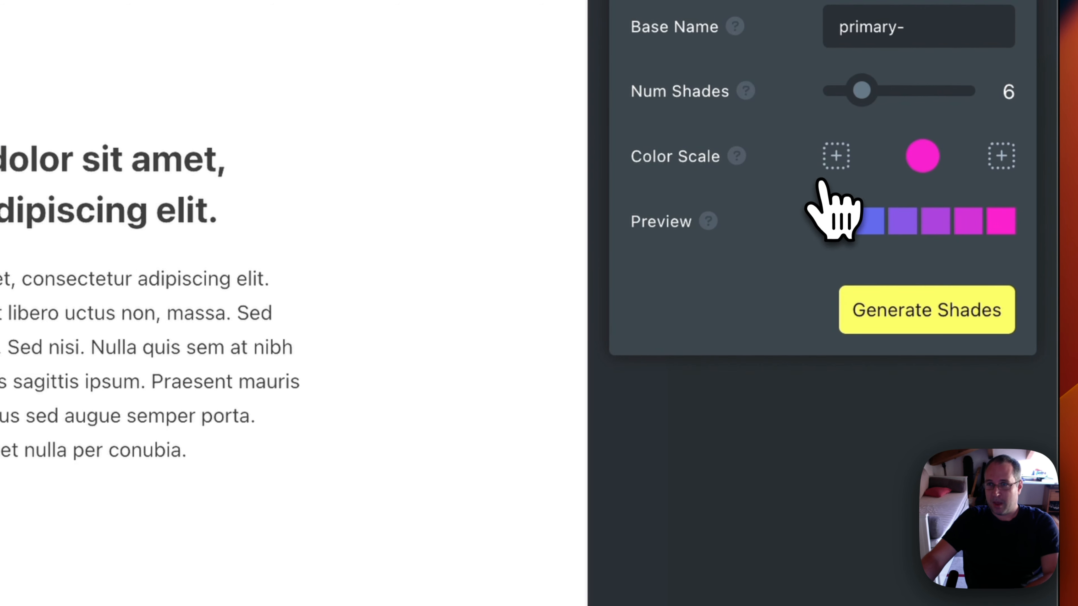
mouse_move(903, 230)
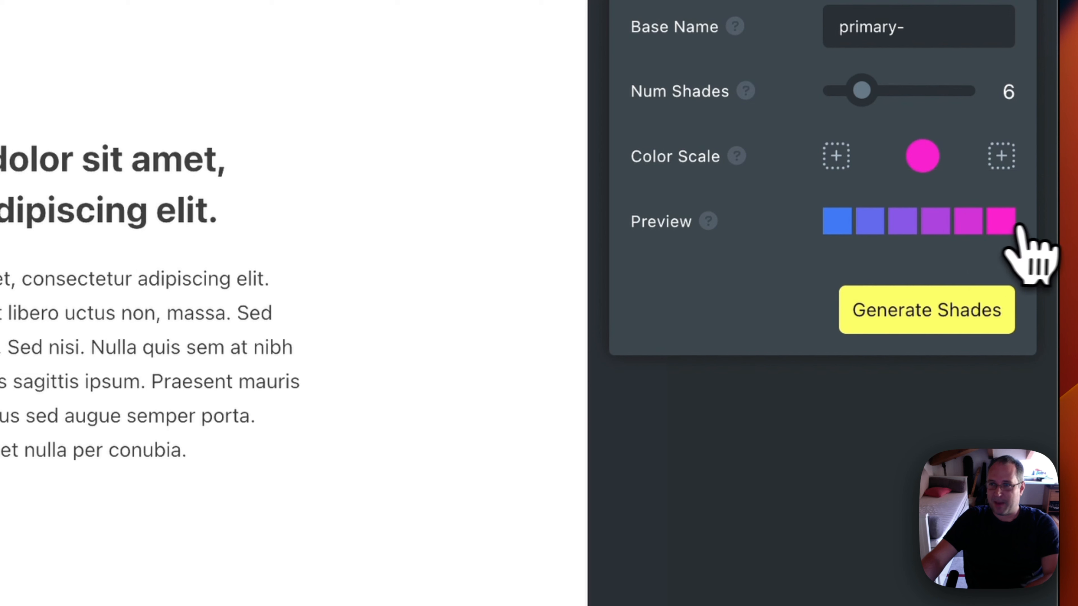
mouse_move(1007, 215)
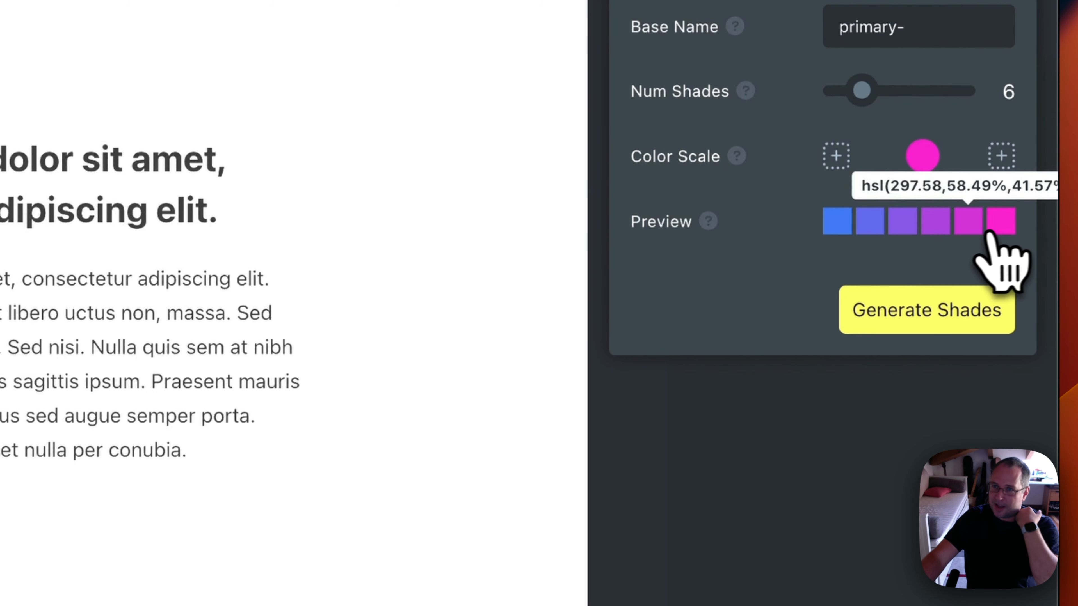
mouse_move(839, 232)
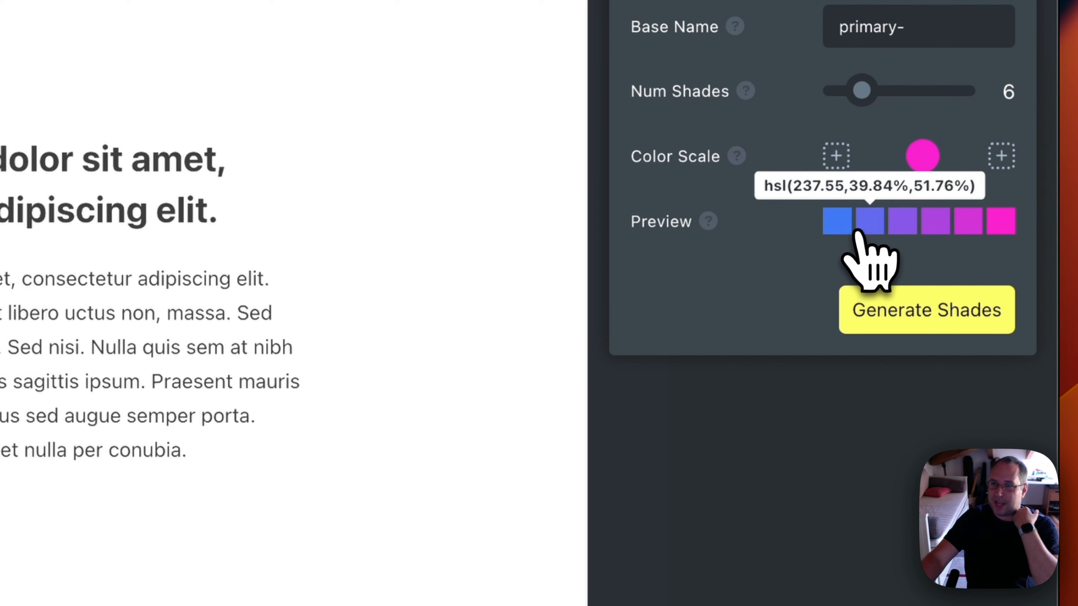
mouse_move(994, 231)
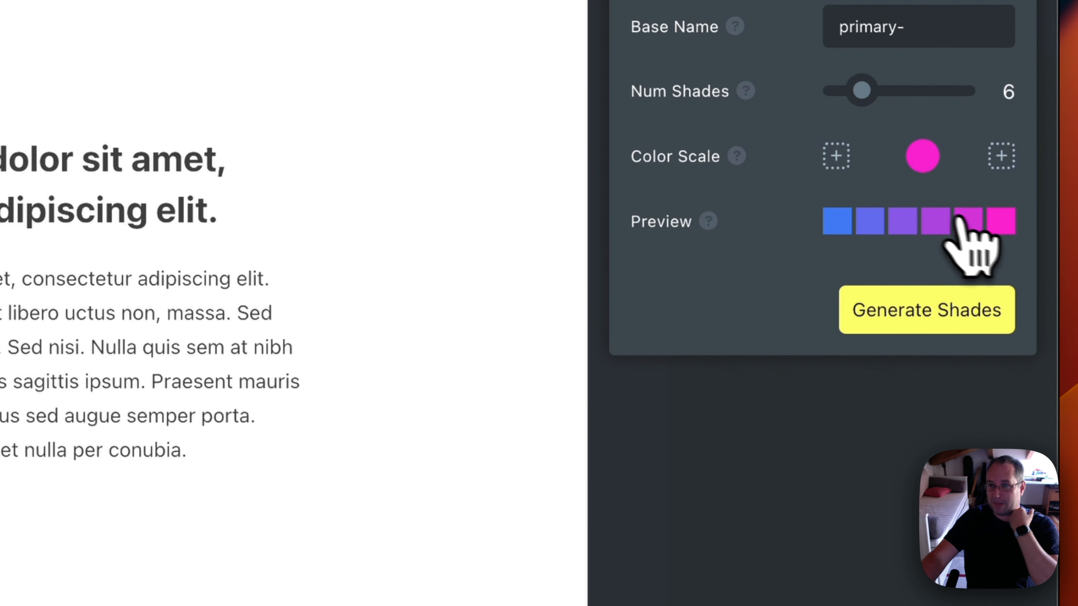
drag(861, 91, 889, 91)
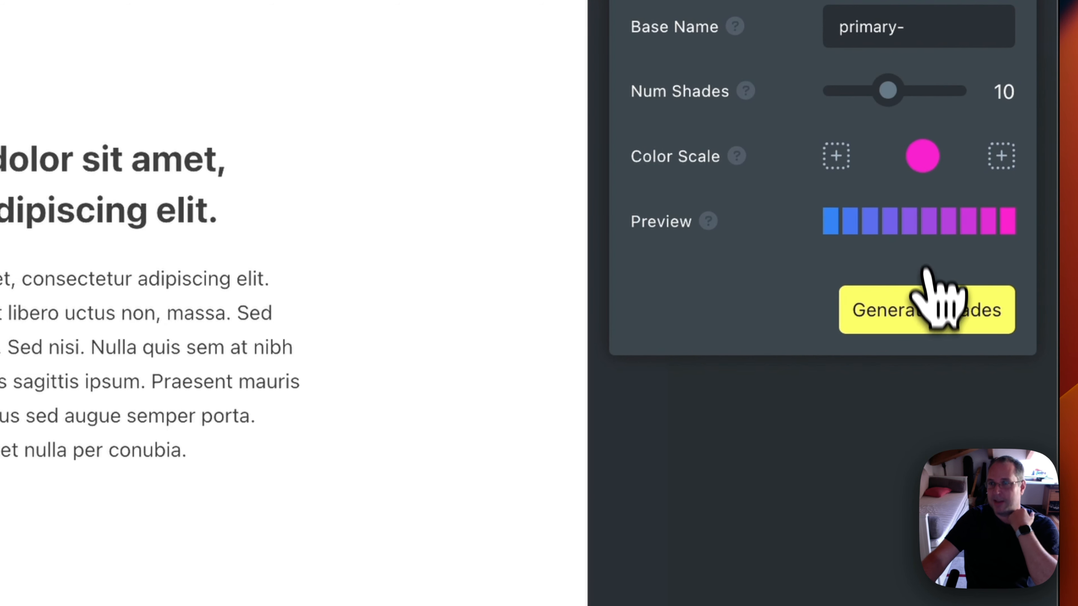
click(928, 309)
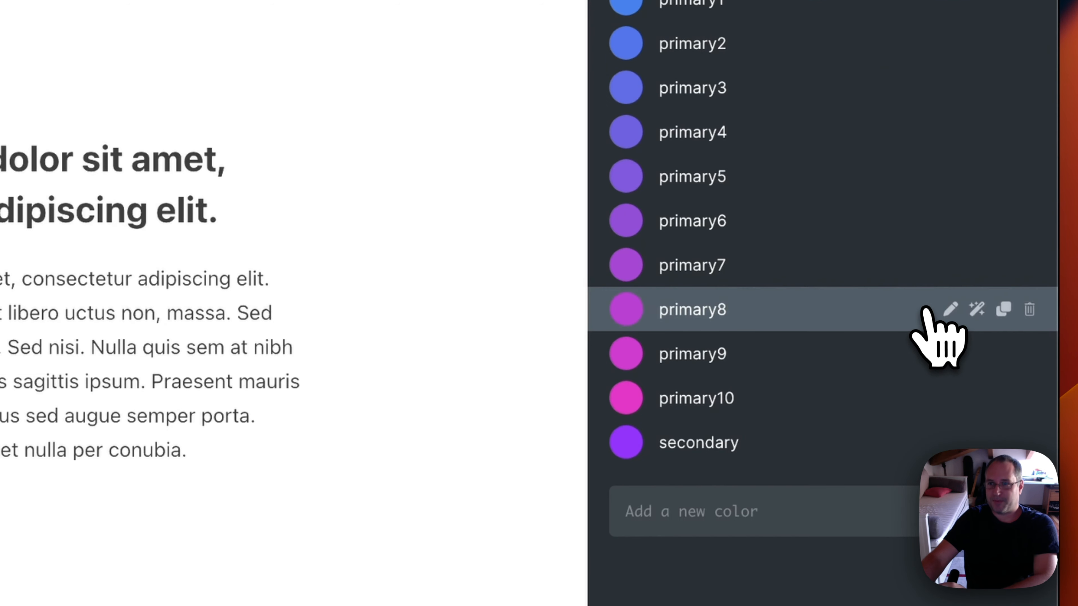
scroll(679, 213, up, 3)
scroll(616, 136, up, 2)
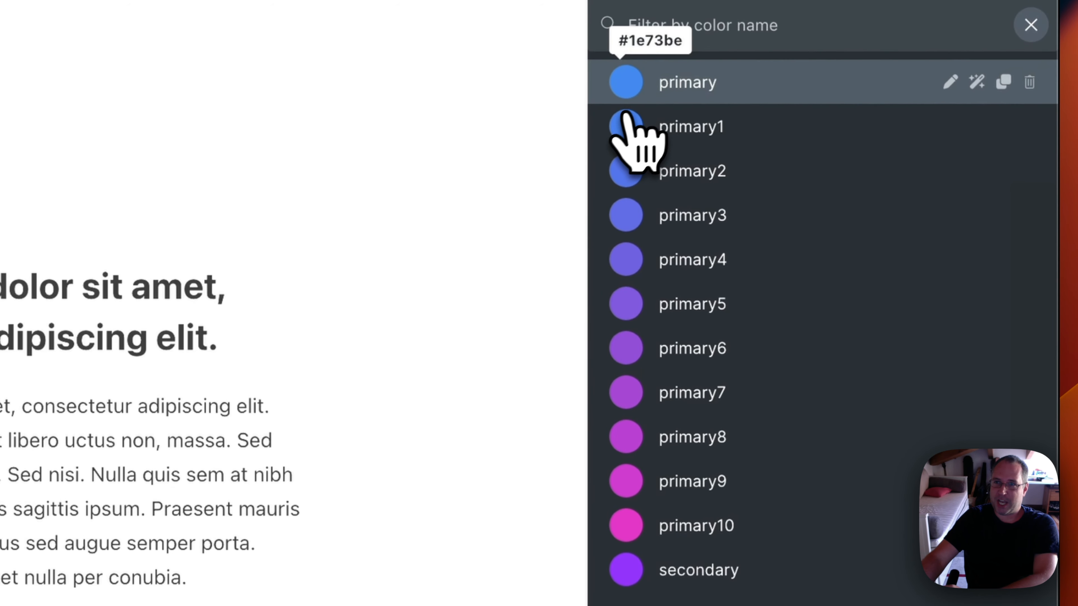
mouse_move(637, 87)
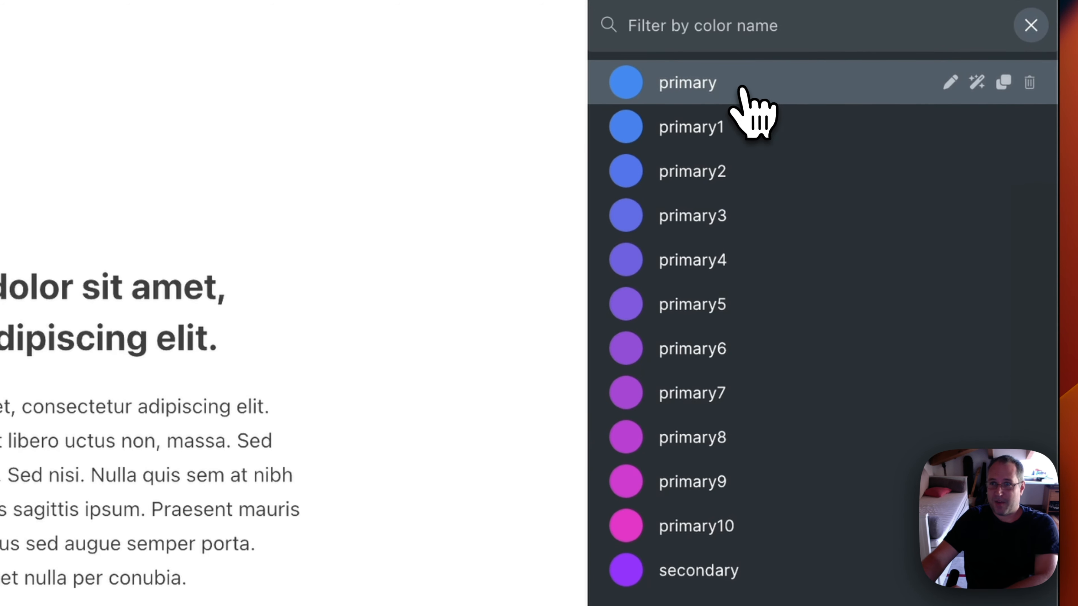
- Reopen the shade generator for primary, set its color scale swatch to a pink with hue 318, and set 20 shades
click(983, 83)
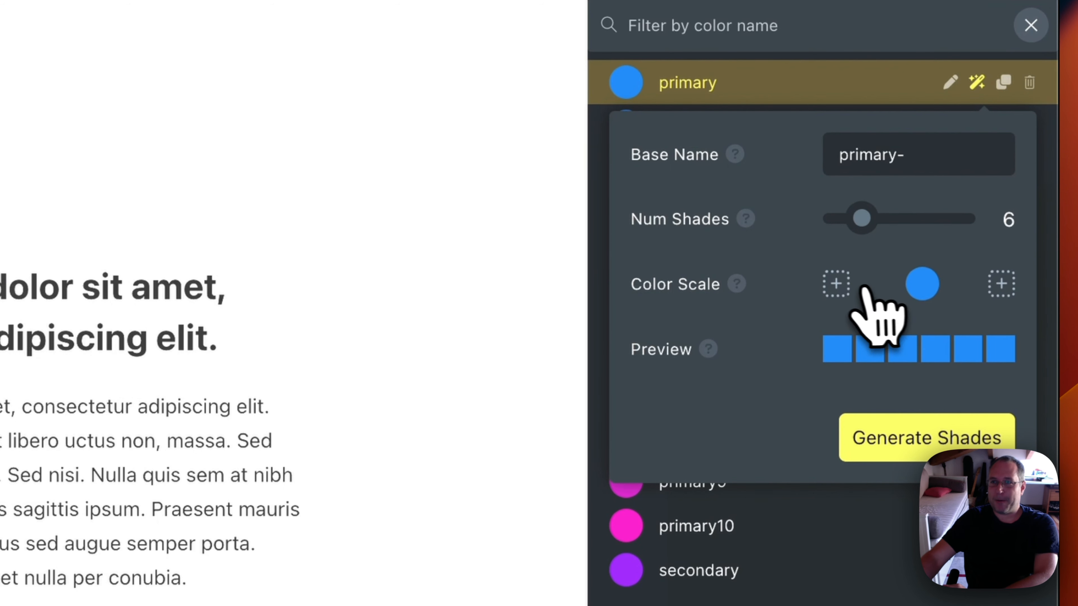
click(925, 285)
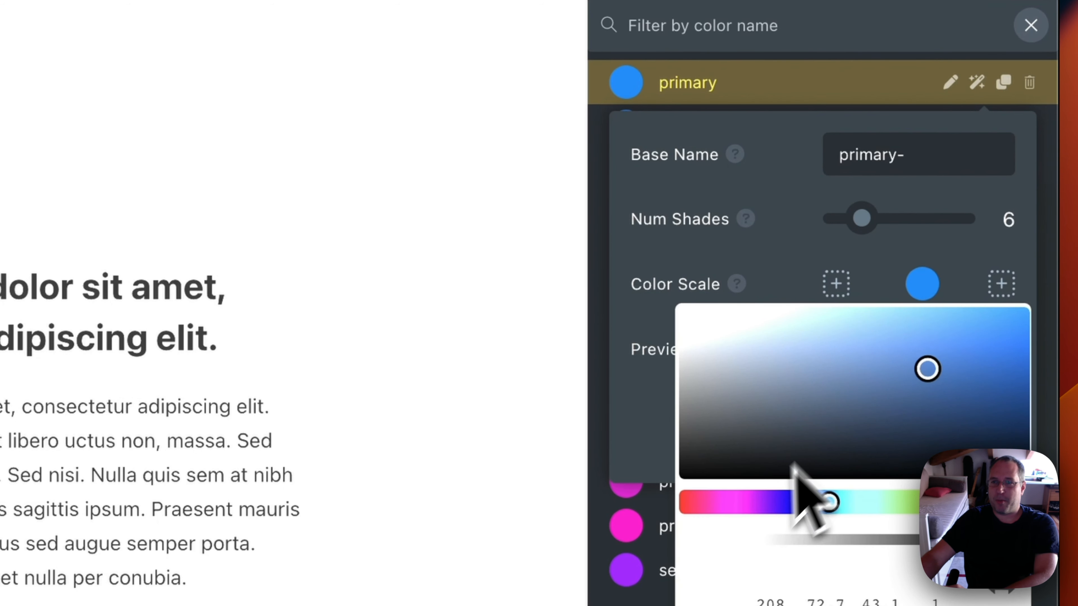
click(735, 505)
click(794, 293)
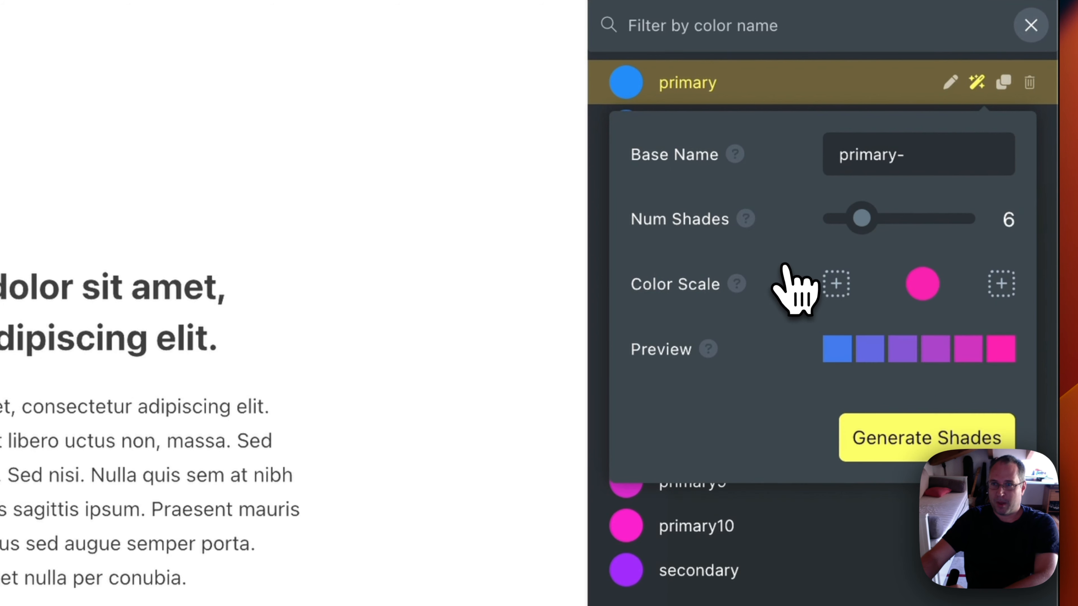
drag(870, 221, 981, 222)
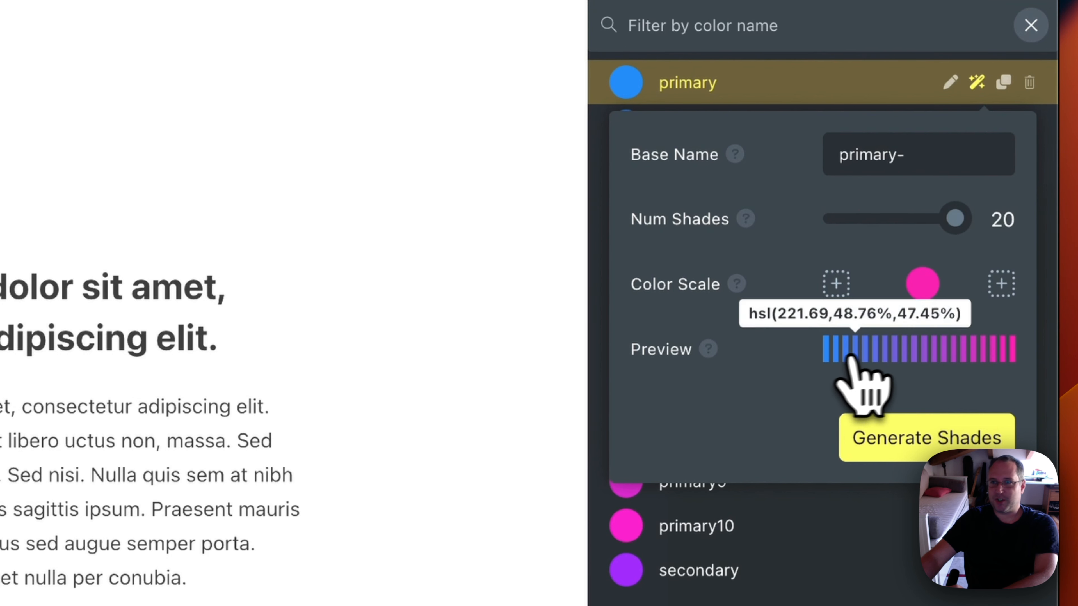
mouse_move(1006, 350)
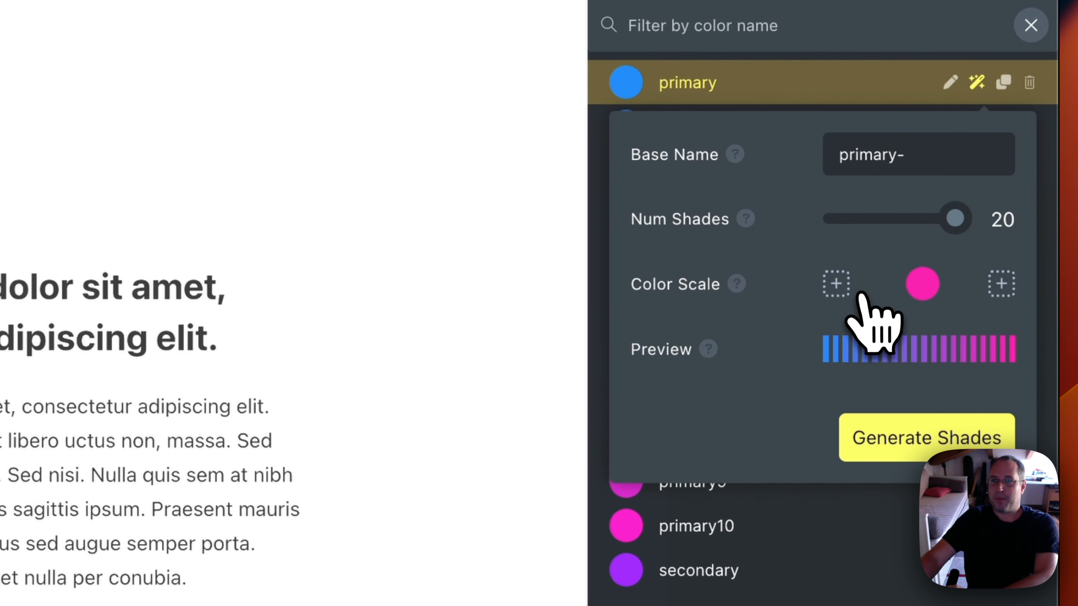
- Add a previous color to the color scale and set its hue to 128, a bright green
click(836, 285)
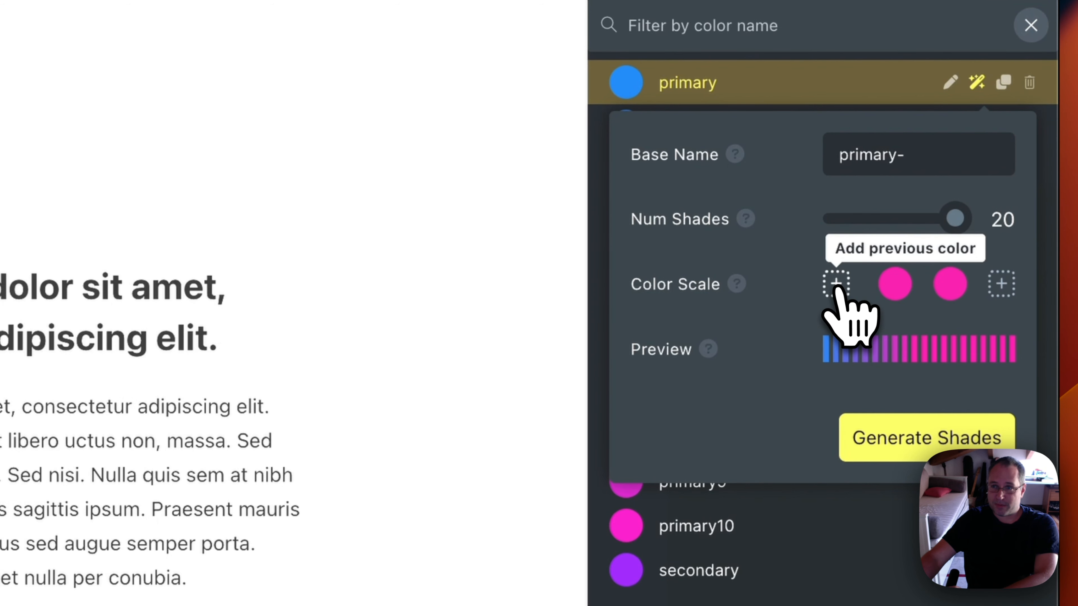
click(894, 286)
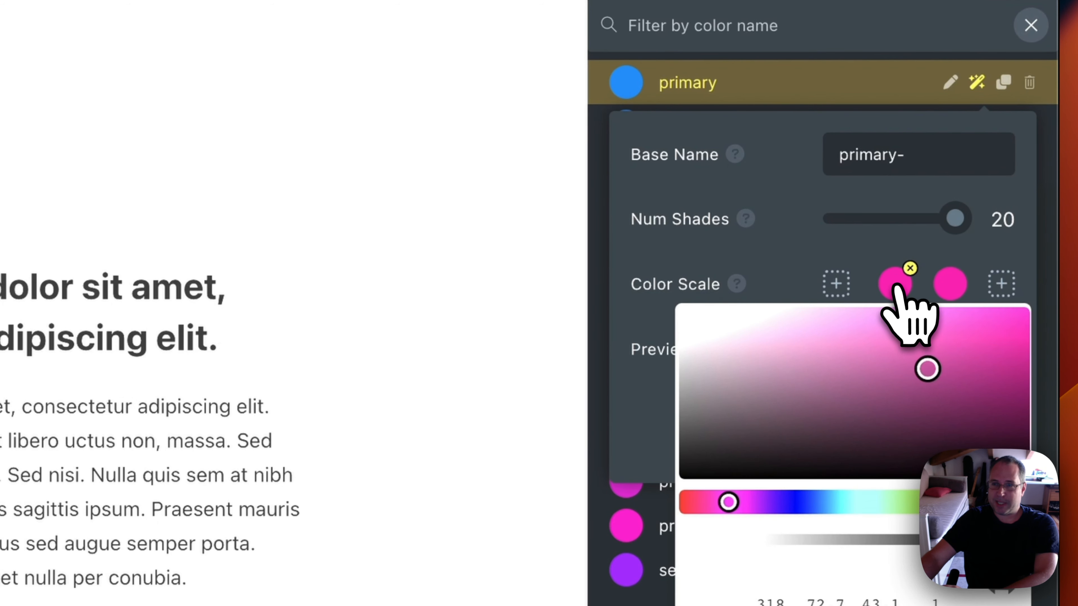
click(903, 503)
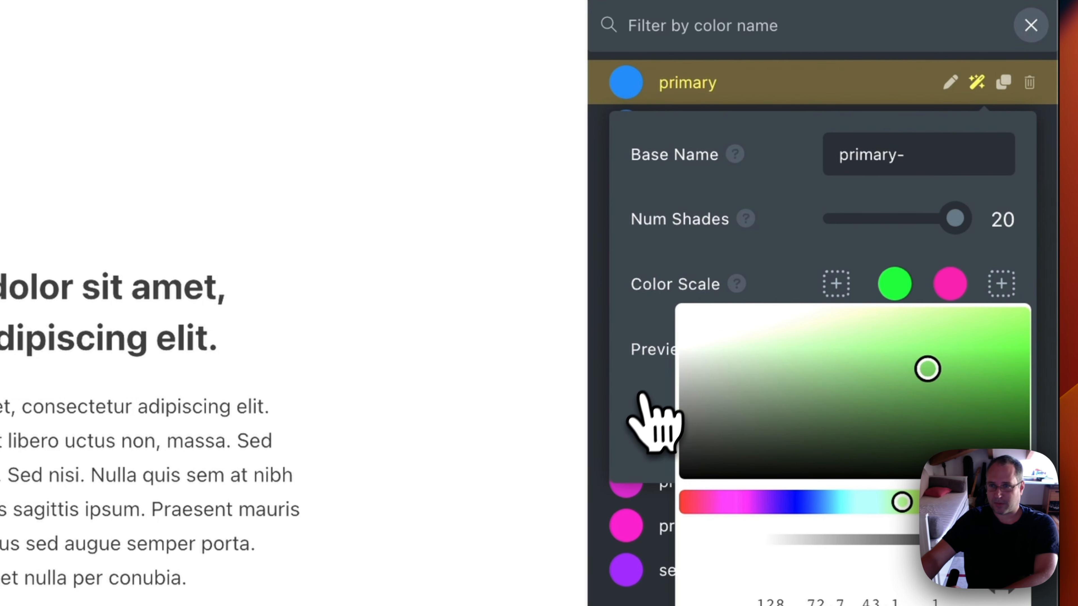
click(643, 406)
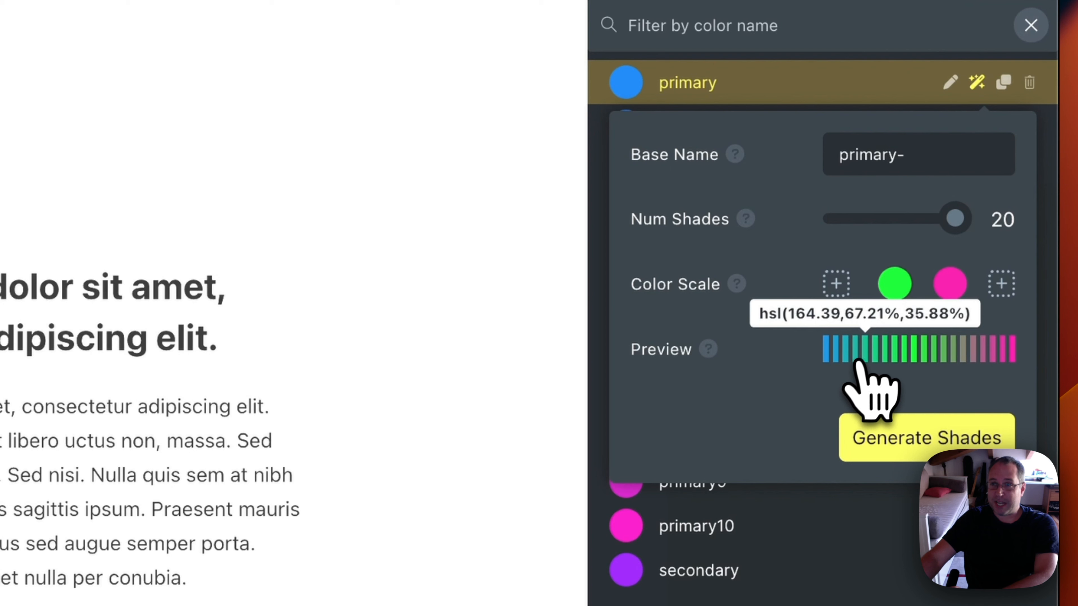
mouse_move(827, 358)
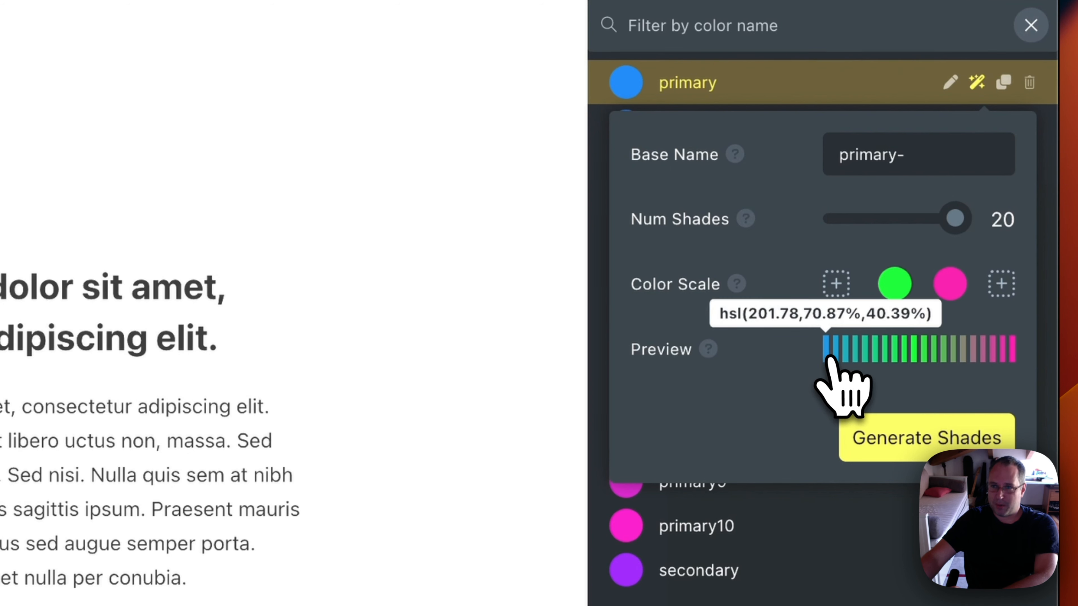
mouse_move(903, 358)
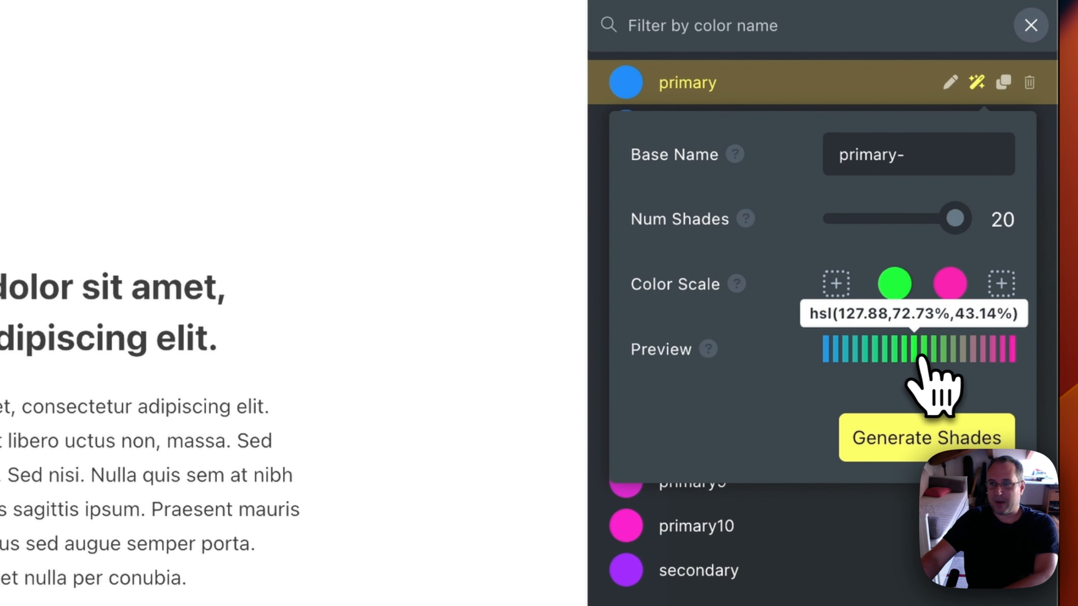
mouse_move(1006, 359)
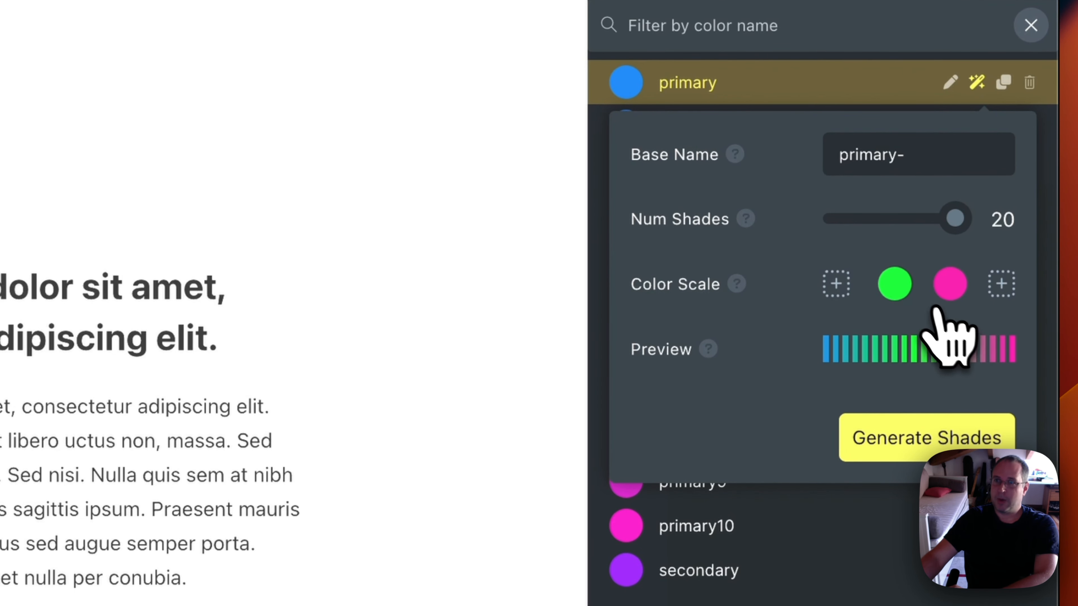
- Add a next color after the pink swatch and make it a deep blue with hue 243, saturation 90 and lightness 40
mouse_move(938, 293)
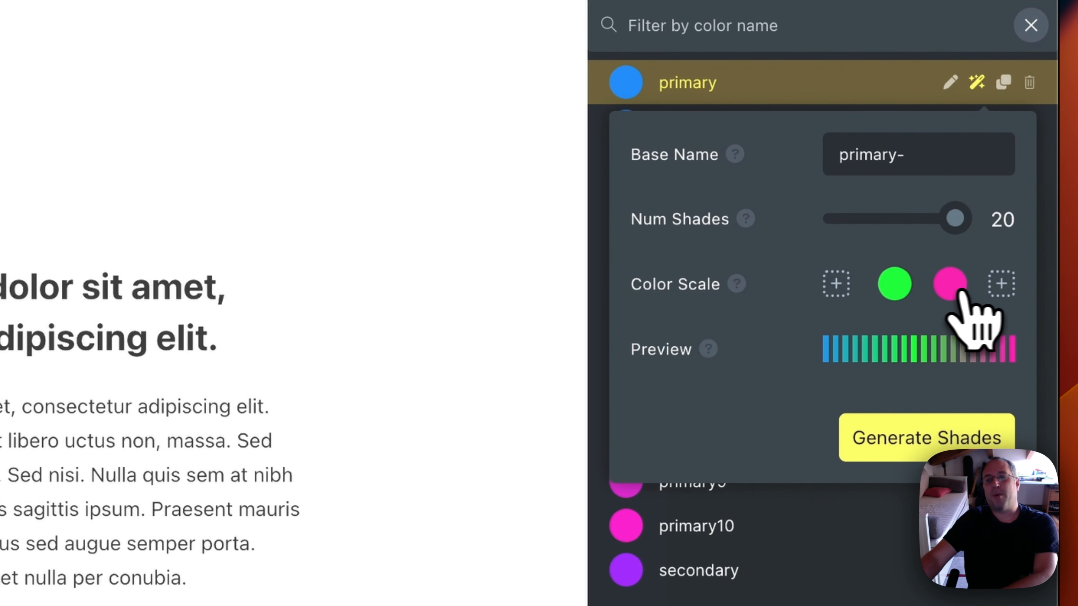
click(1012, 292)
mouse_move(985, 286)
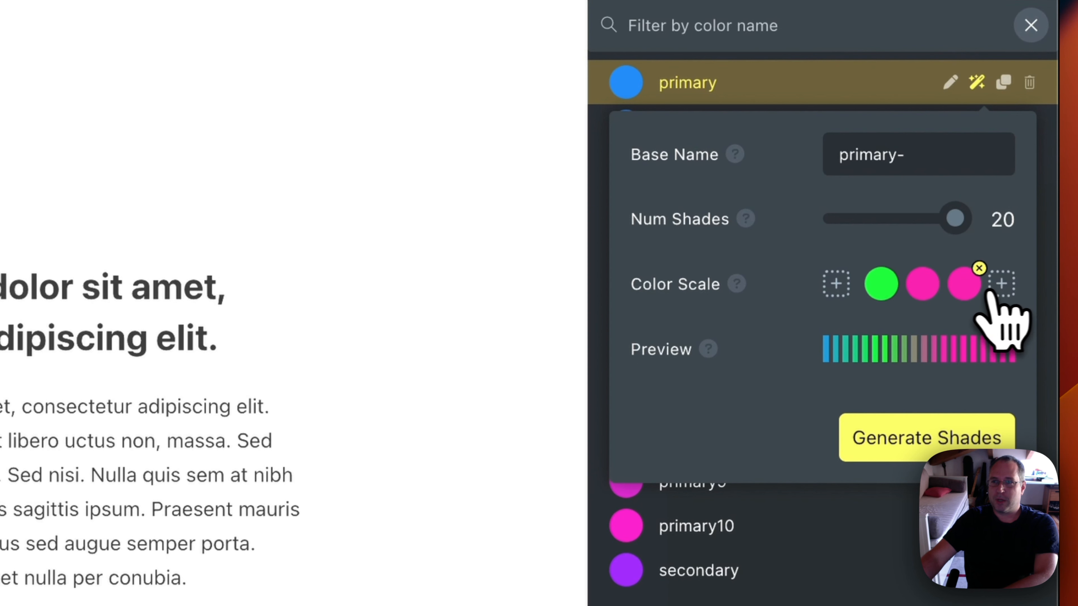
click(965, 295)
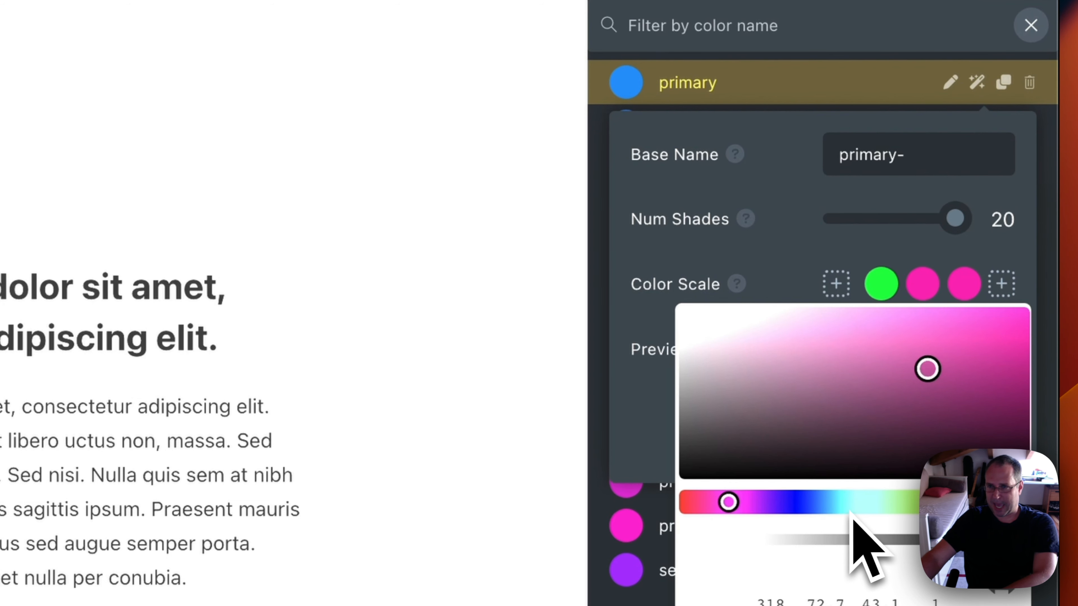
click(796, 502)
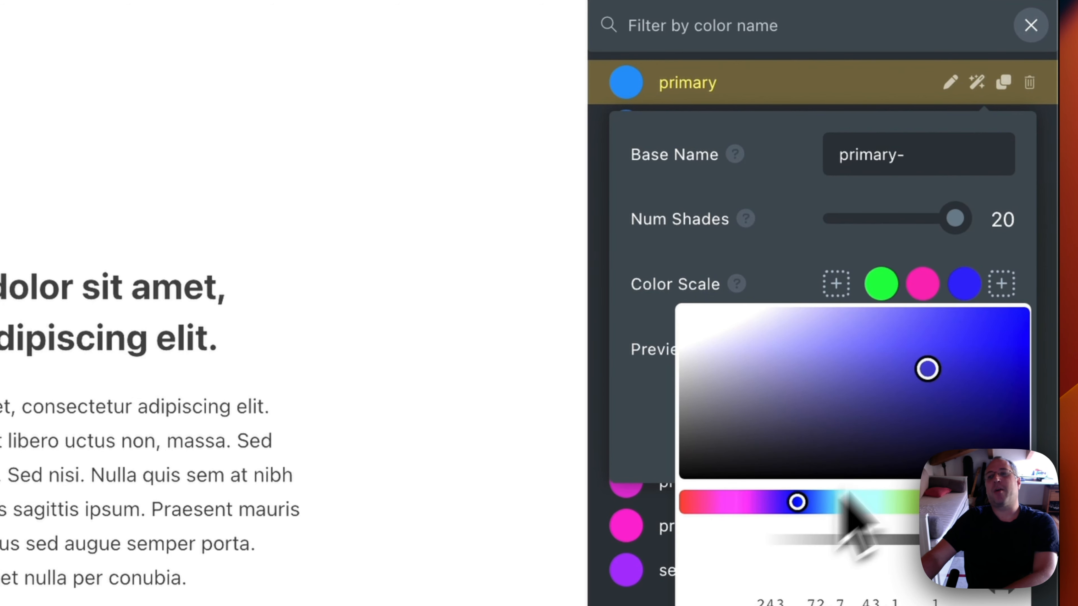
click(987, 353)
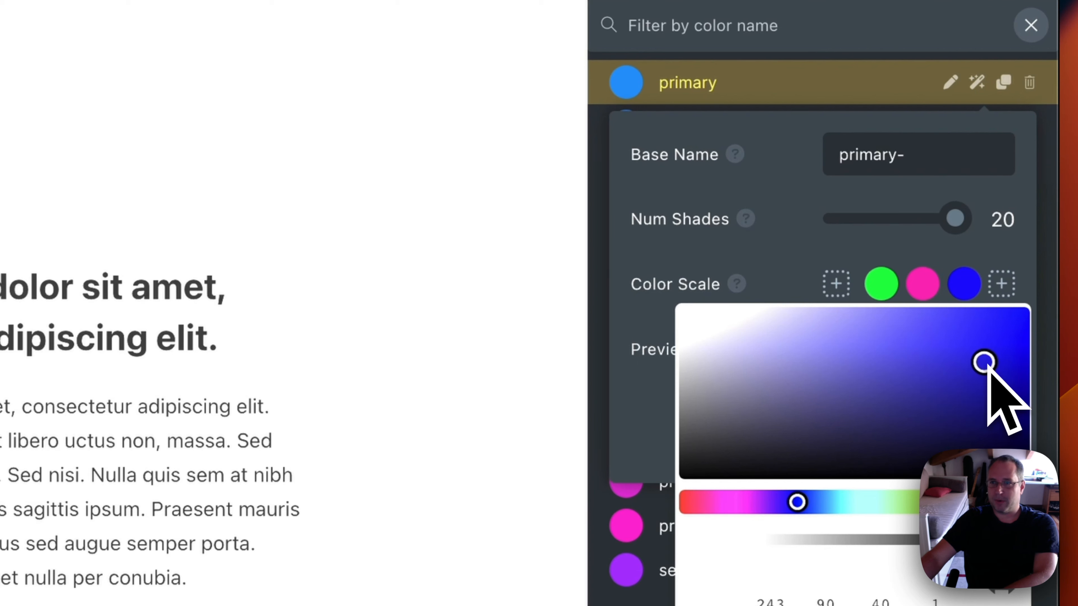
click(786, 293)
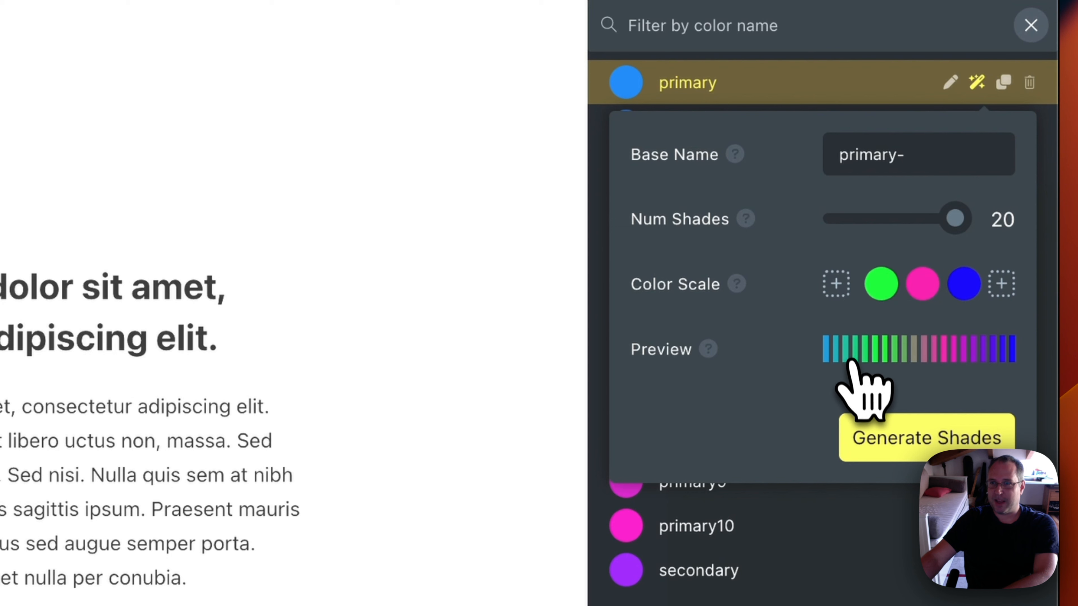
- Generate the 20 shades from the green, pink and blue color scale and review them in the palette list
click(908, 446)
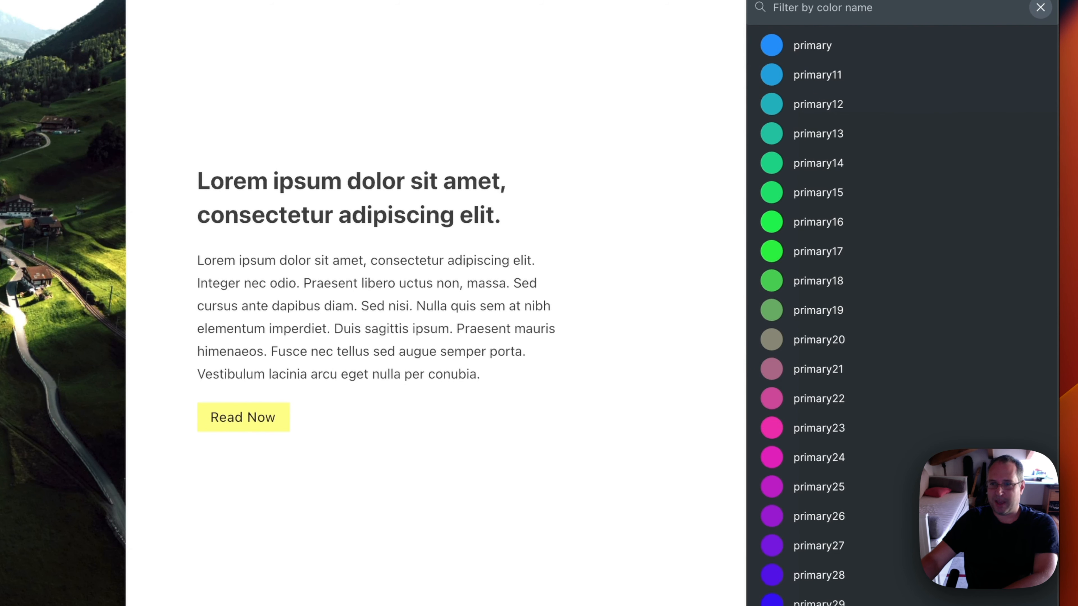
scroll(845, 591, down, 5)
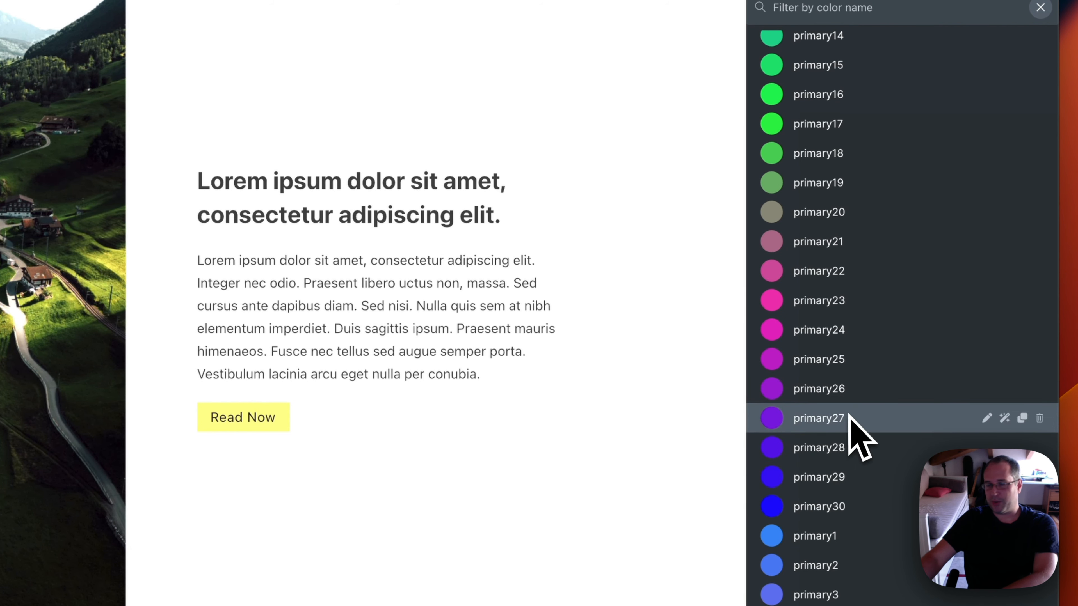
scroll(850, 418, up, 5)
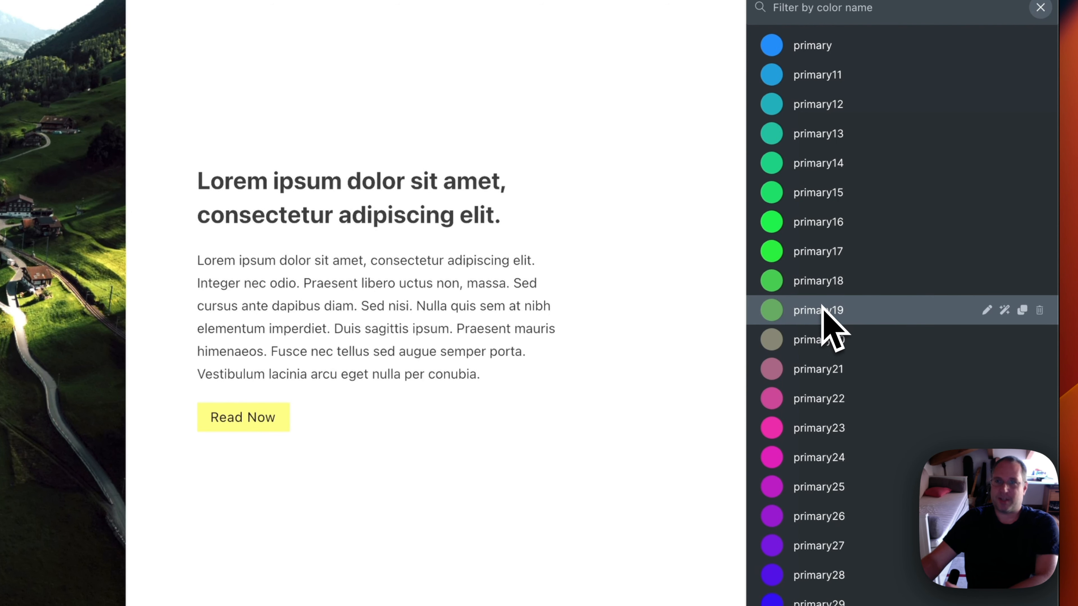
mouse_move(773, 83)
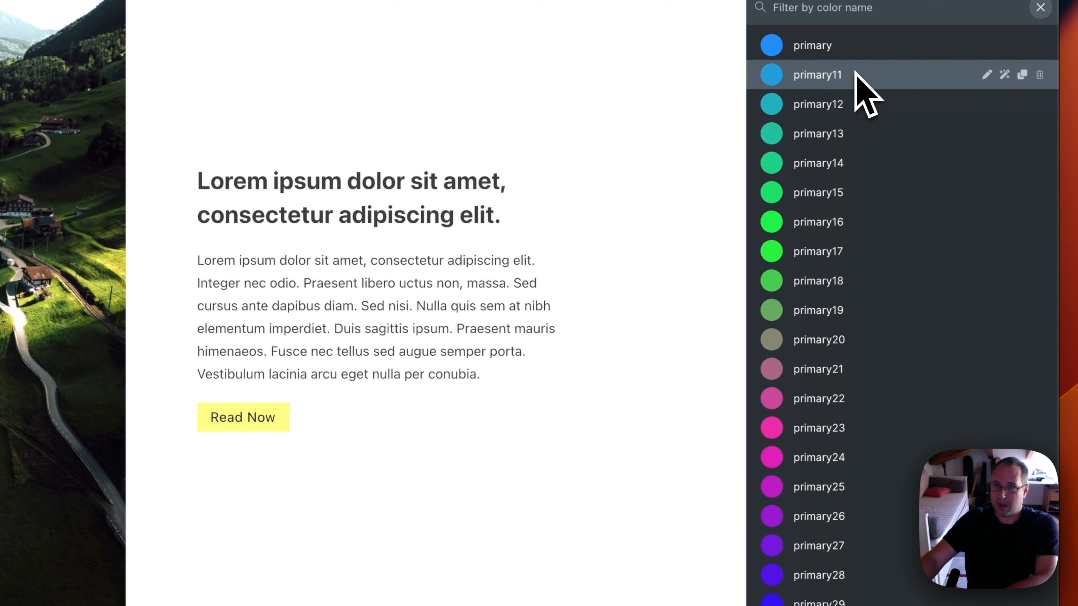
- Reopen the shade generator for primary, add two next colors to the color scale, and make the first swatch light green
click(1004, 45)
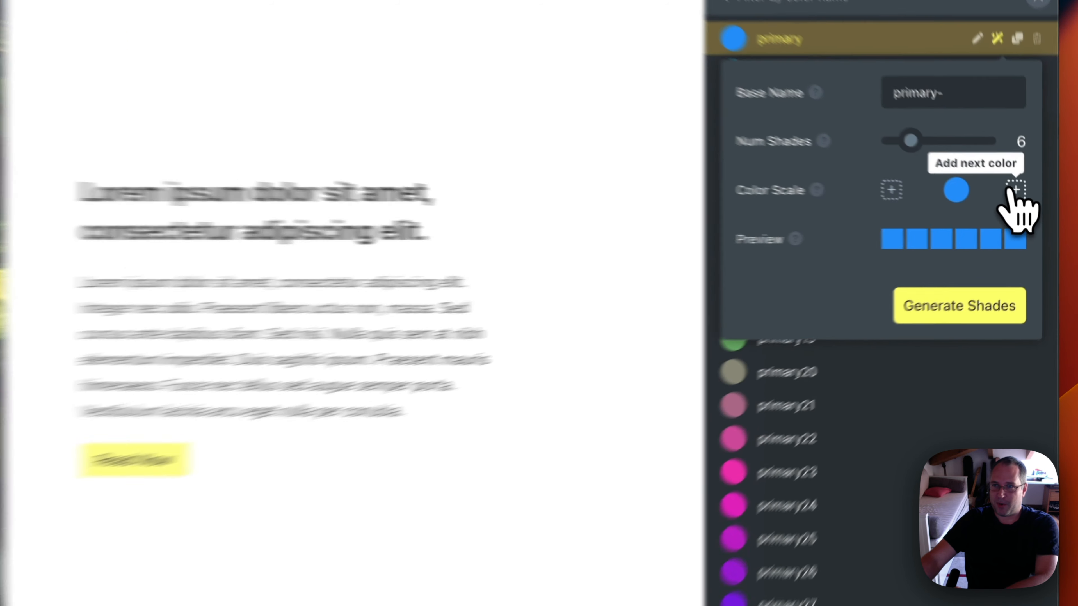
click(1024, 179)
click(1024, 179)
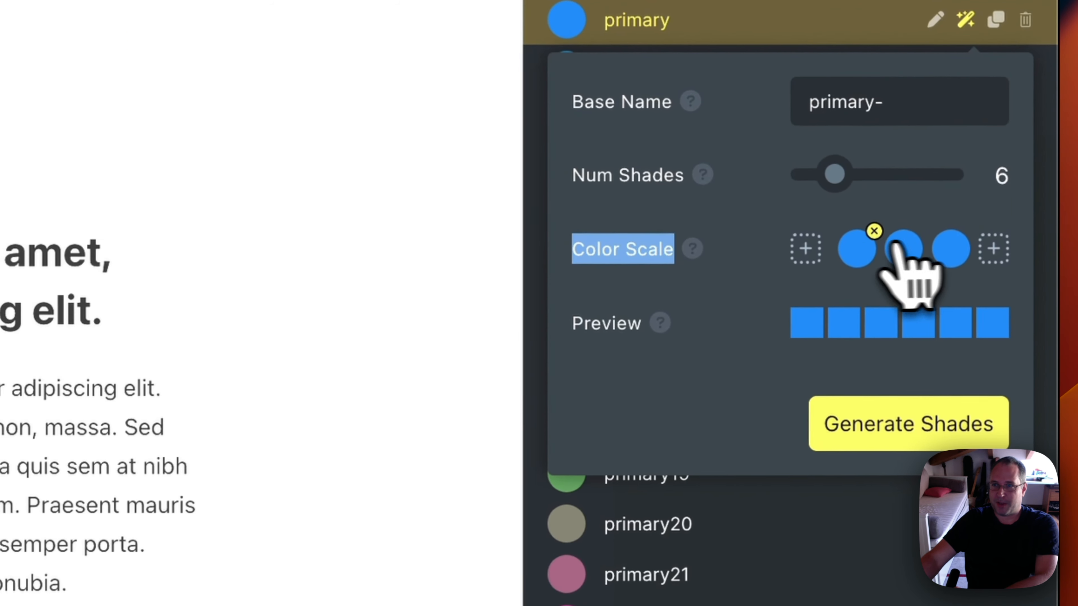
click(970, 179)
click(741, 498)
drag(751, 373, 867, 319)
click(867, 499)
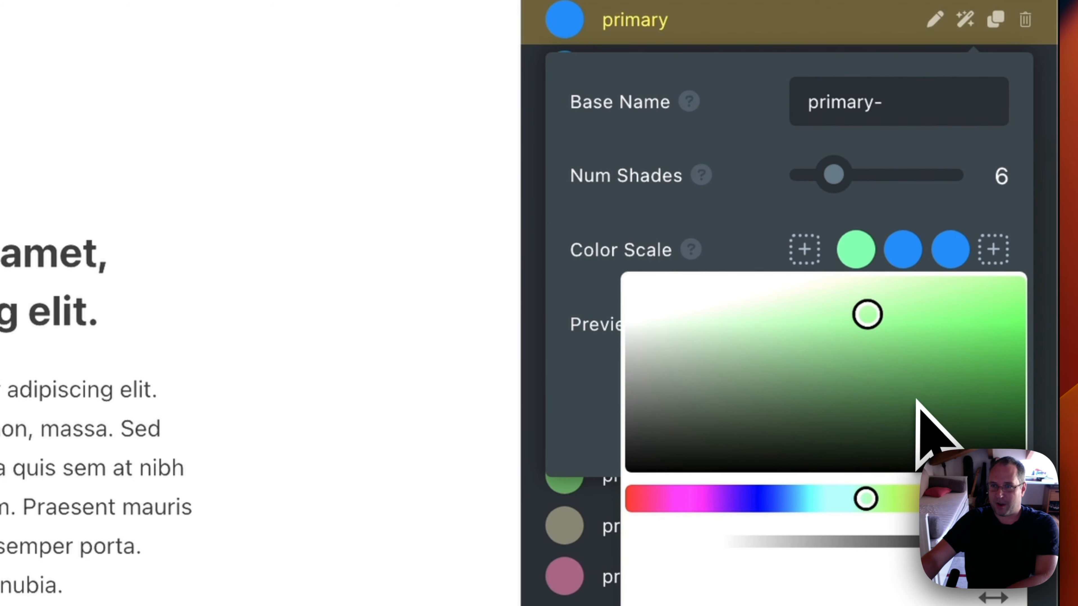
- Change the middle color scale swatch to purple and set the number of shades to 20
click(919, 253)
click(920, 253)
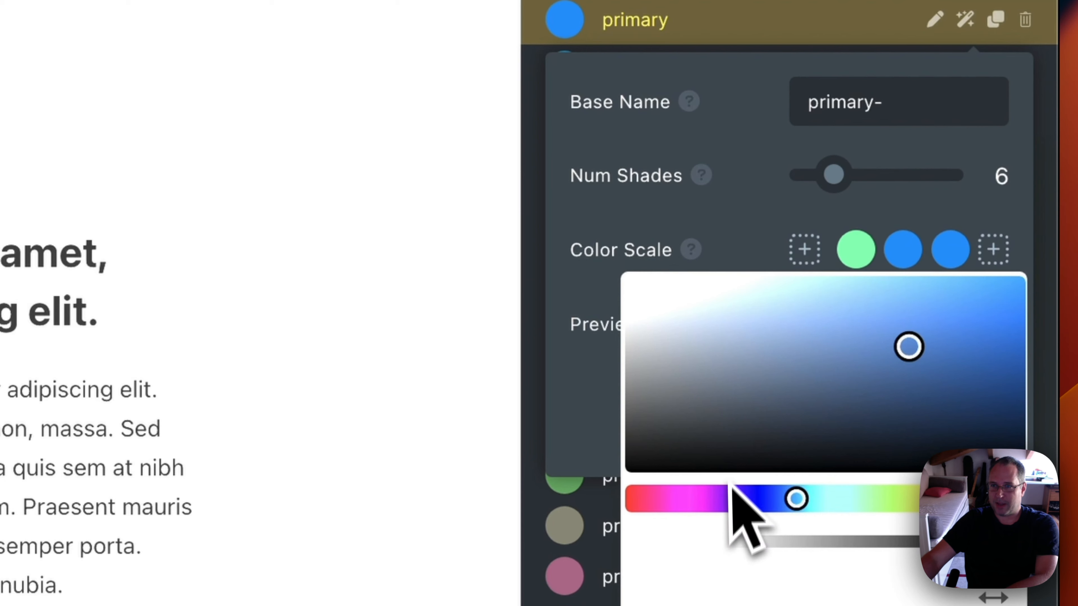
click(720, 498)
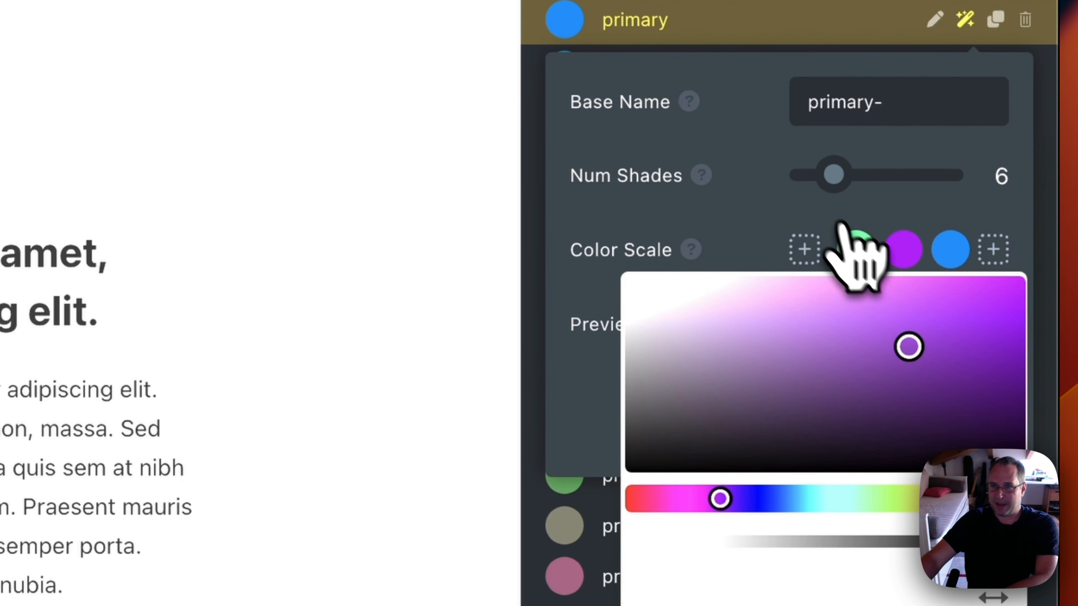
click(754, 235)
drag(834, 175, 1007, 175)
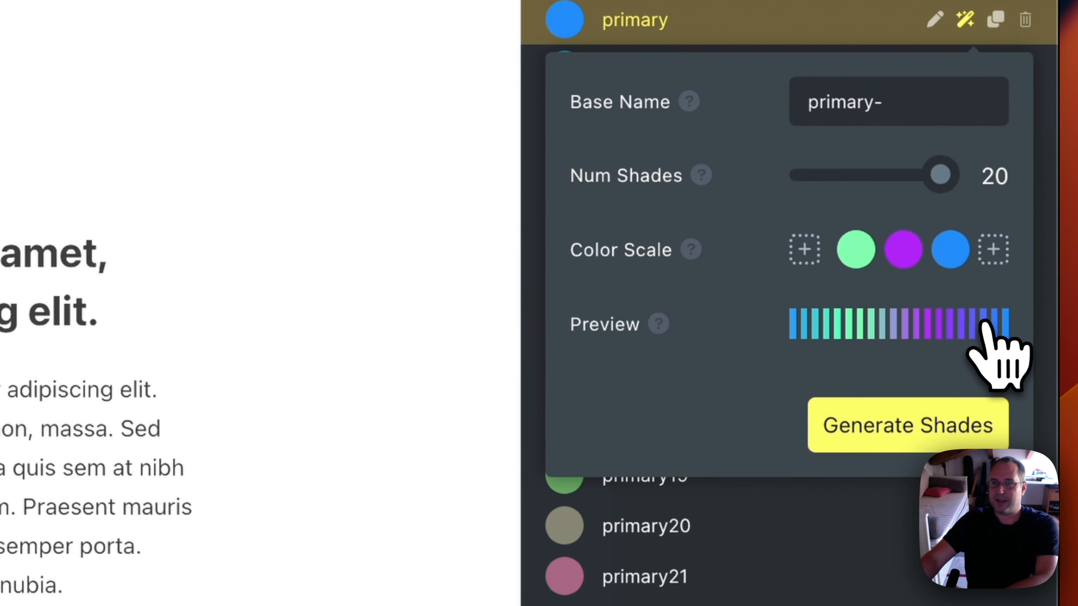
- Remove the purple swatch from the middle of the color scale
mouse_move(916, 273)
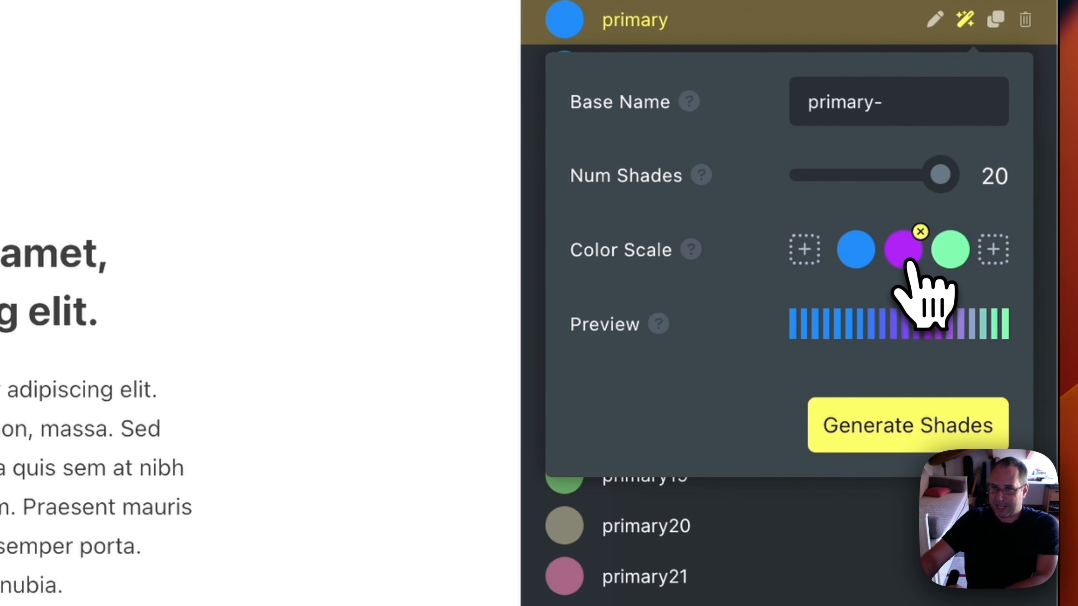
click(921, 236)
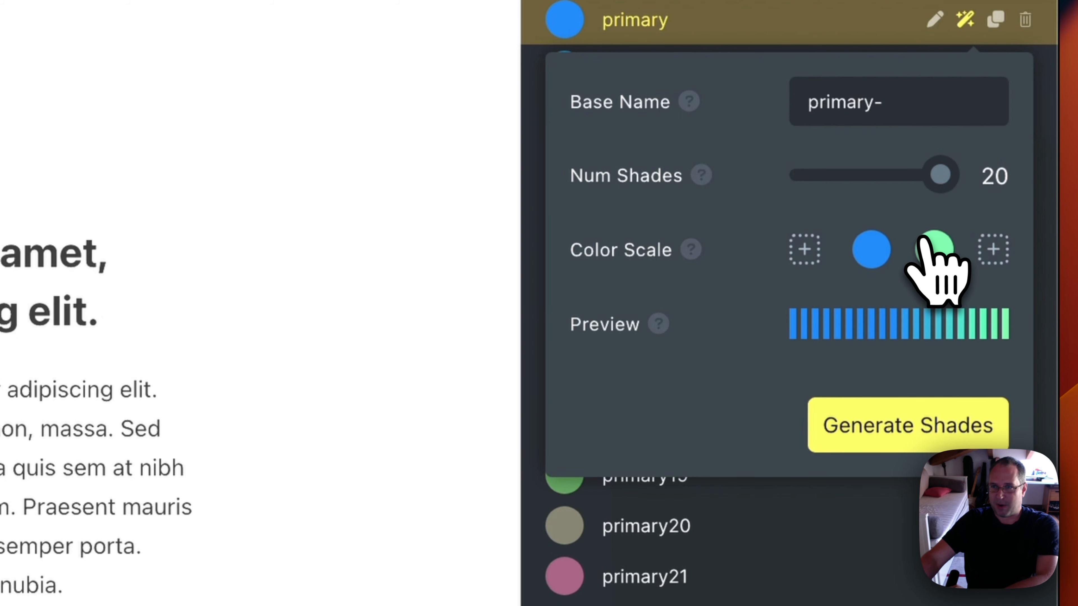
mouse_move(888, 254)
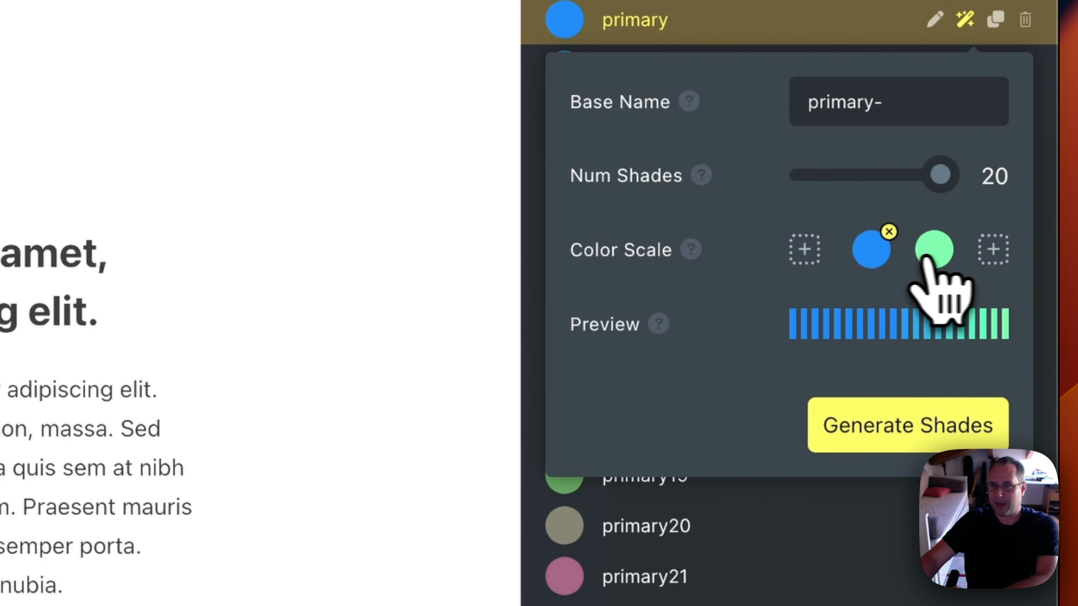
- Add one previous color before the blue swatch and six next colors after the green swatch in the color scale
click(805, 248)
click(993, 249)
mouse_move(981, 250)
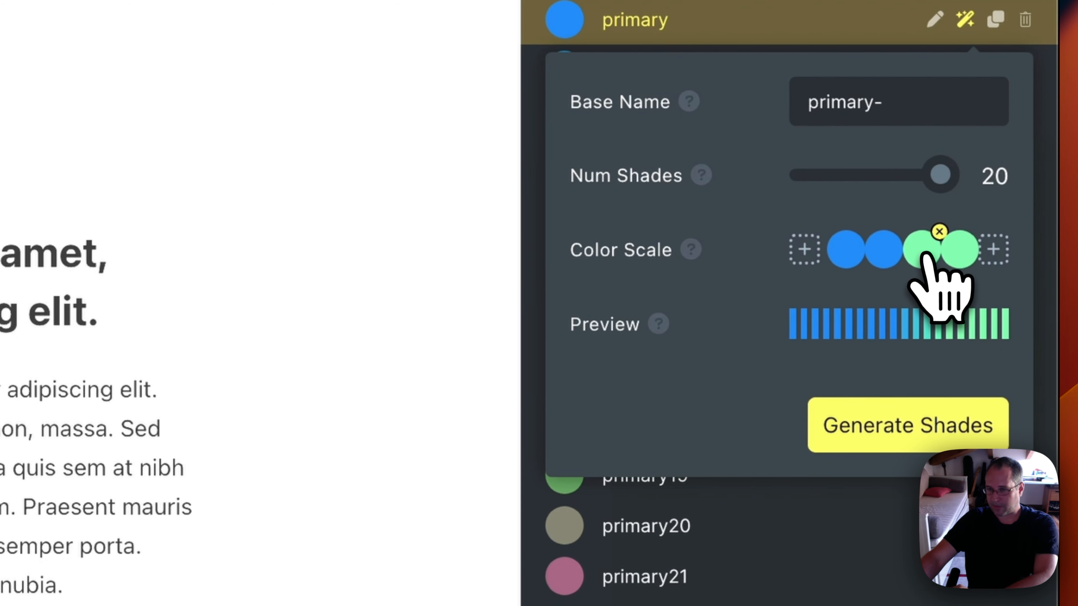
click(994, 249)
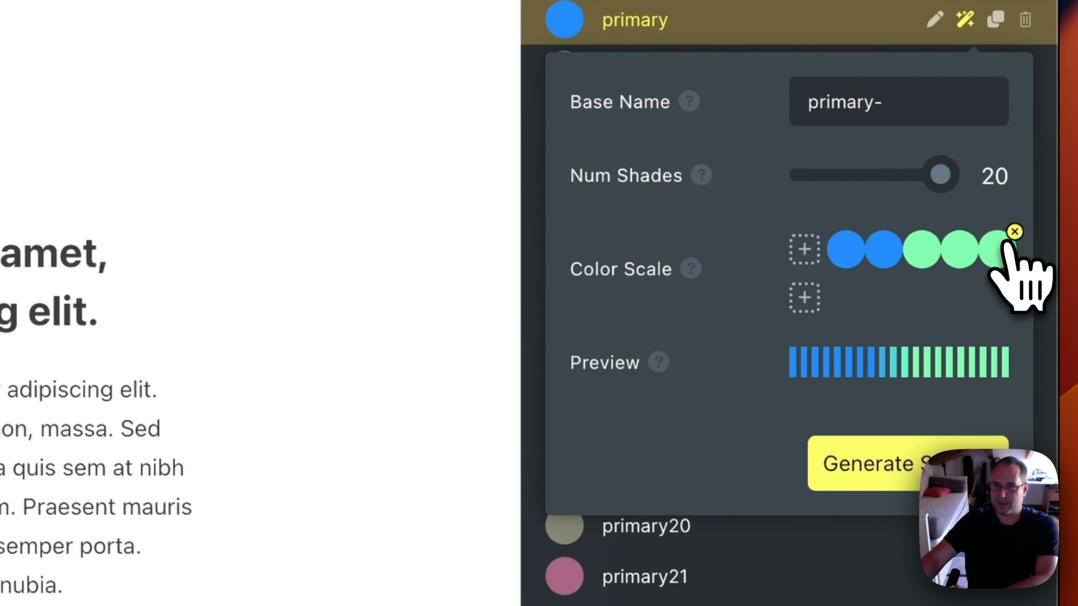
click(807, 297)
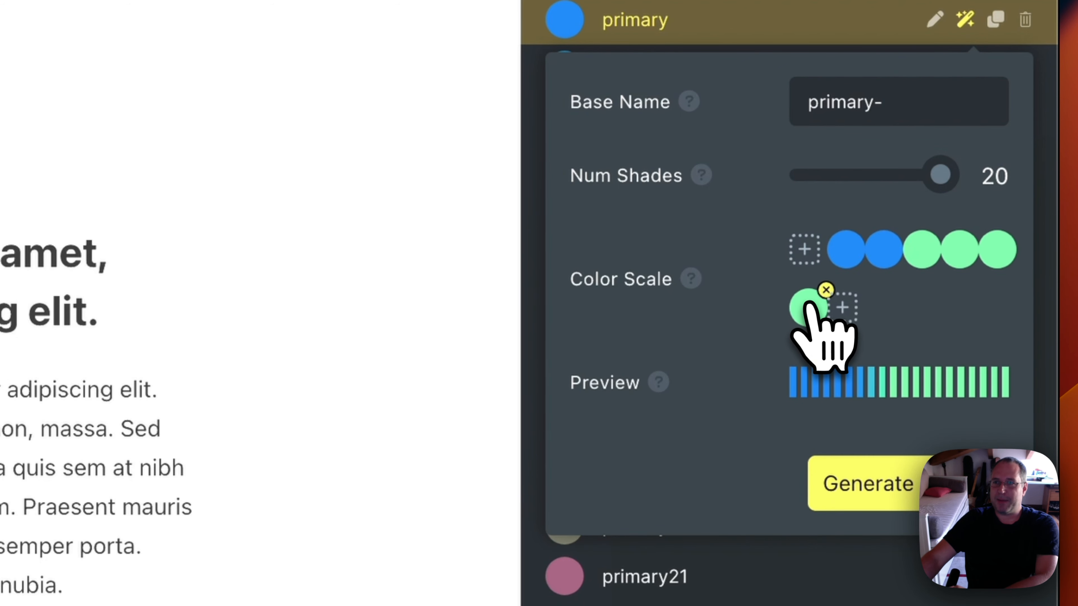
click(843, 308)
click(880, 308)
click(917, 309)
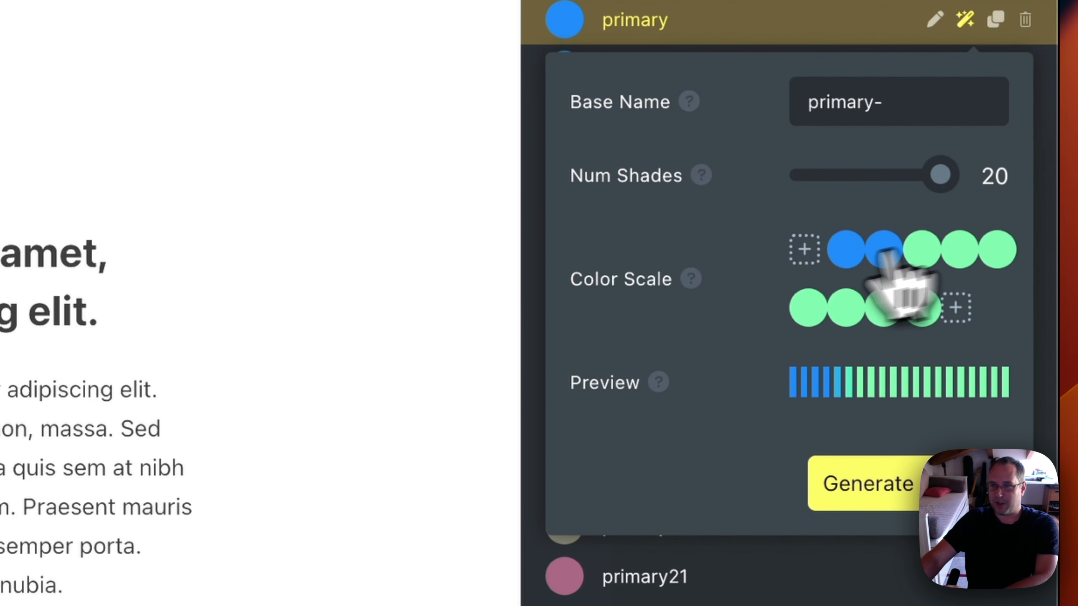
- Delete every color scale swatch except one blue, discard the shade generator without generating, and reopen the Color Manager
click(902, 232)
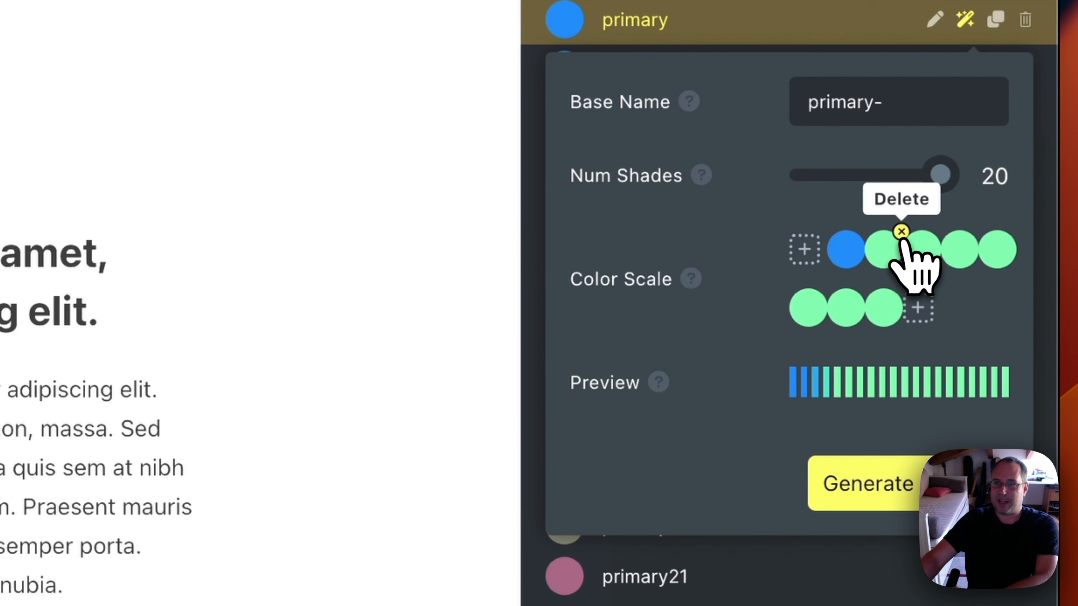
click(902, 233)
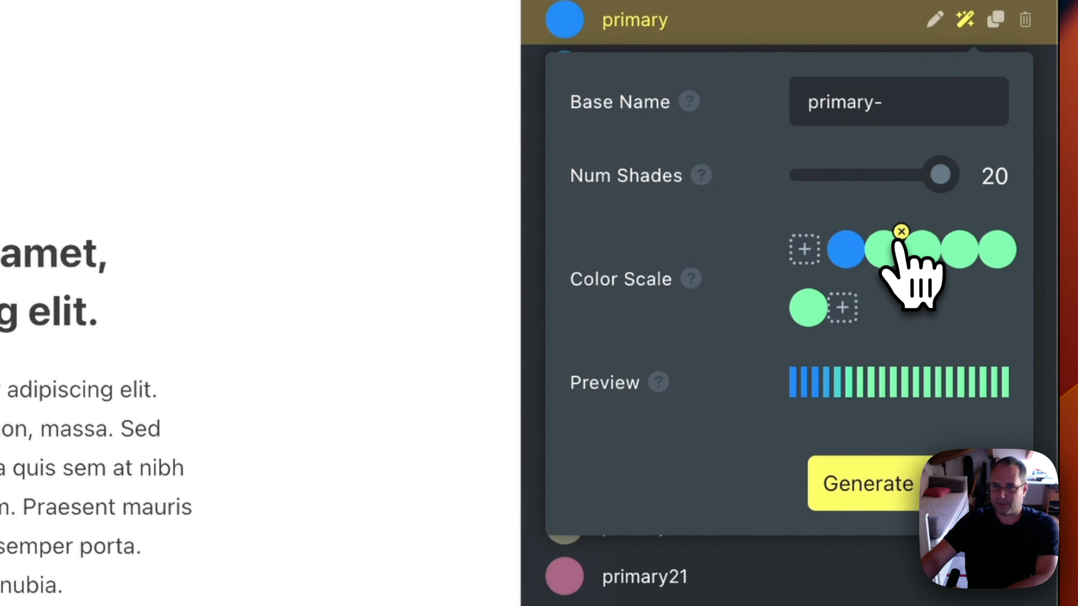
click(901, 234)
click(900, 234)
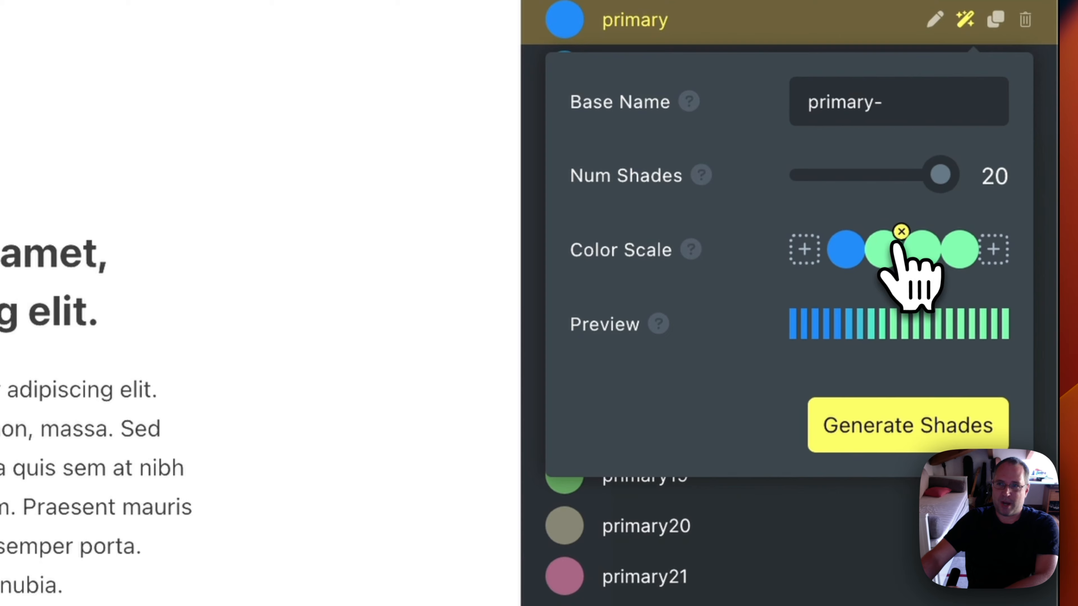
click(901, 232)
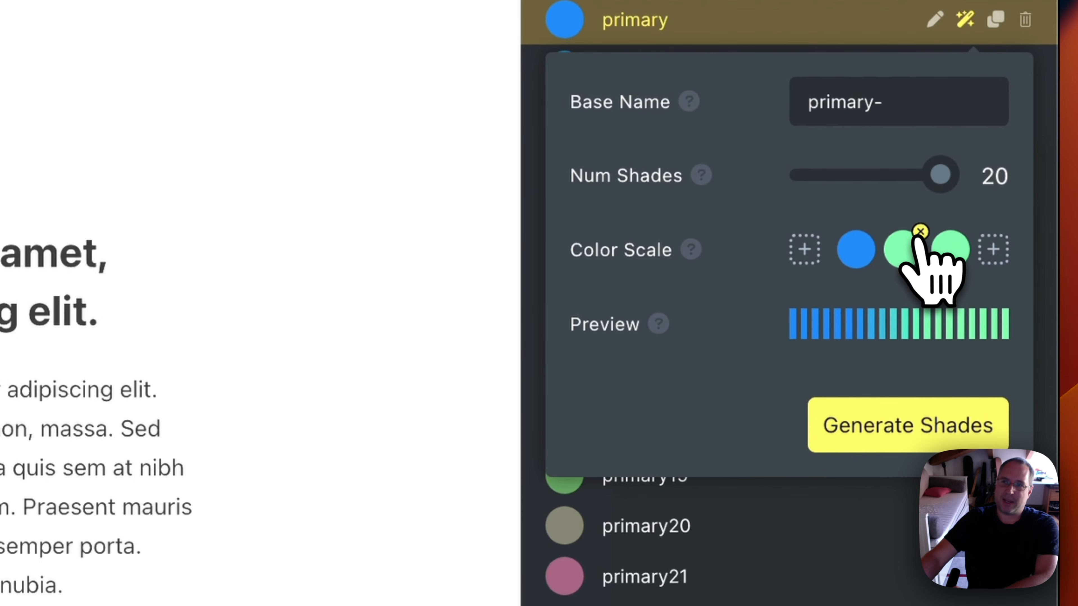
click(920, 233)
click(951, 232)
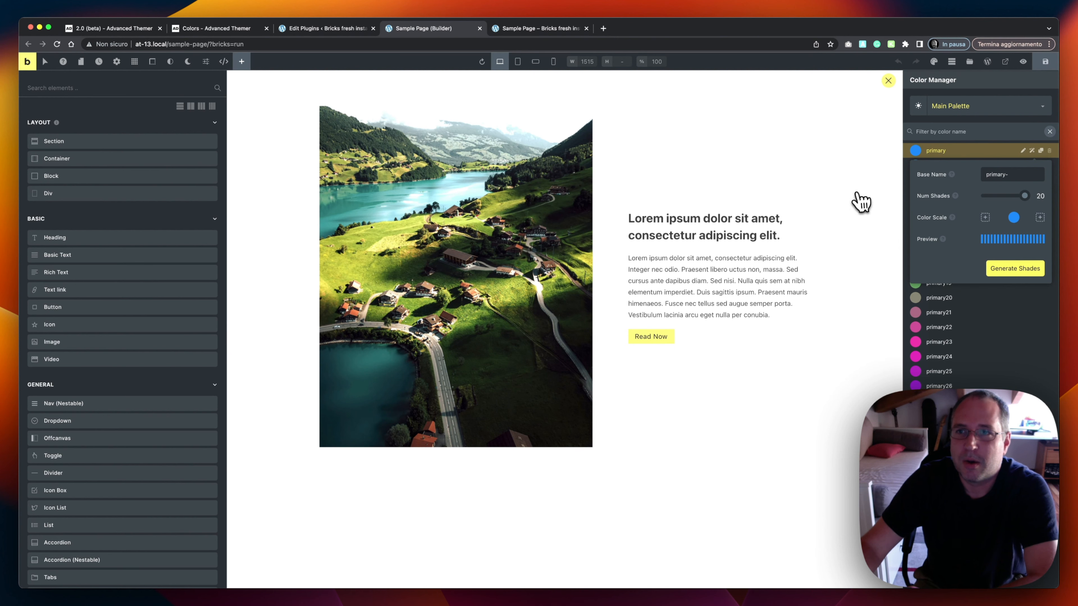
key(Escape)
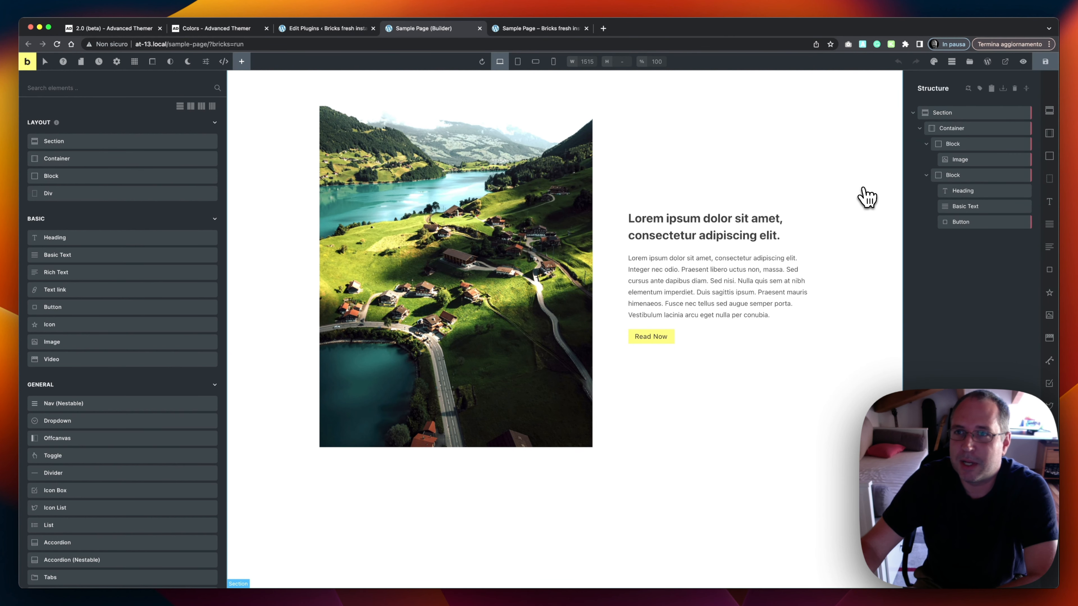
click(935, 64)
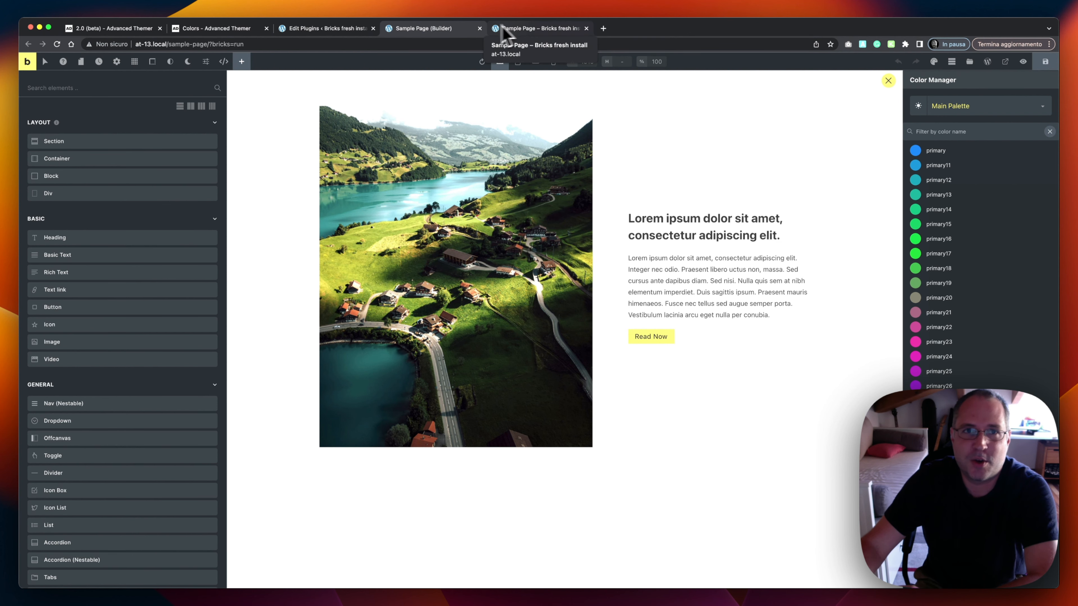
- Switch to the Advanced Themer Colors page and review the color organizing, Advanced Color Pickr and alpha channel sections
click(231, 30)
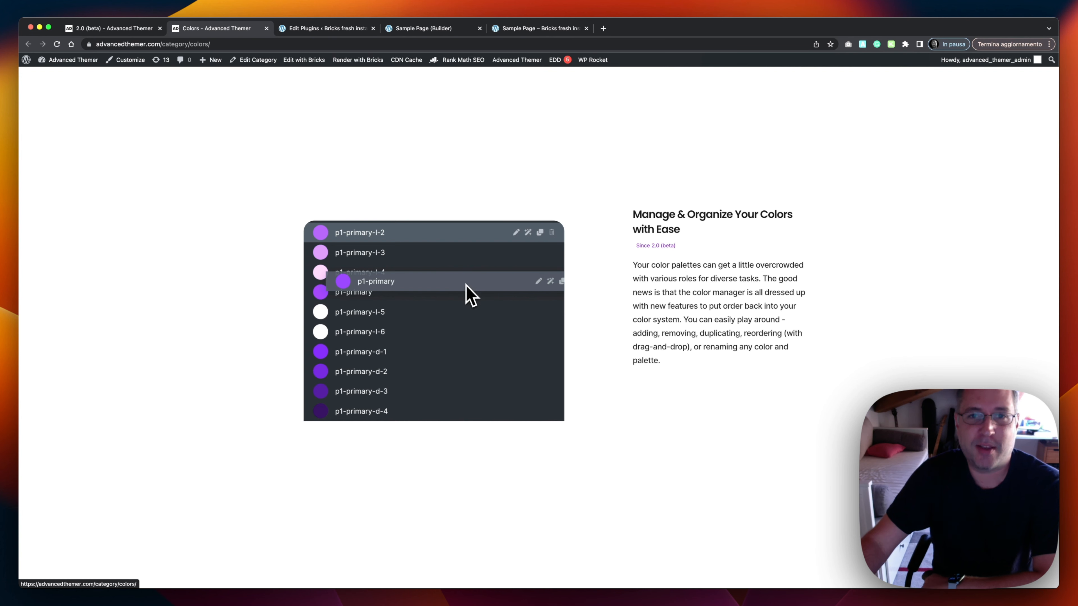
scroll(615, 250, down, 5)
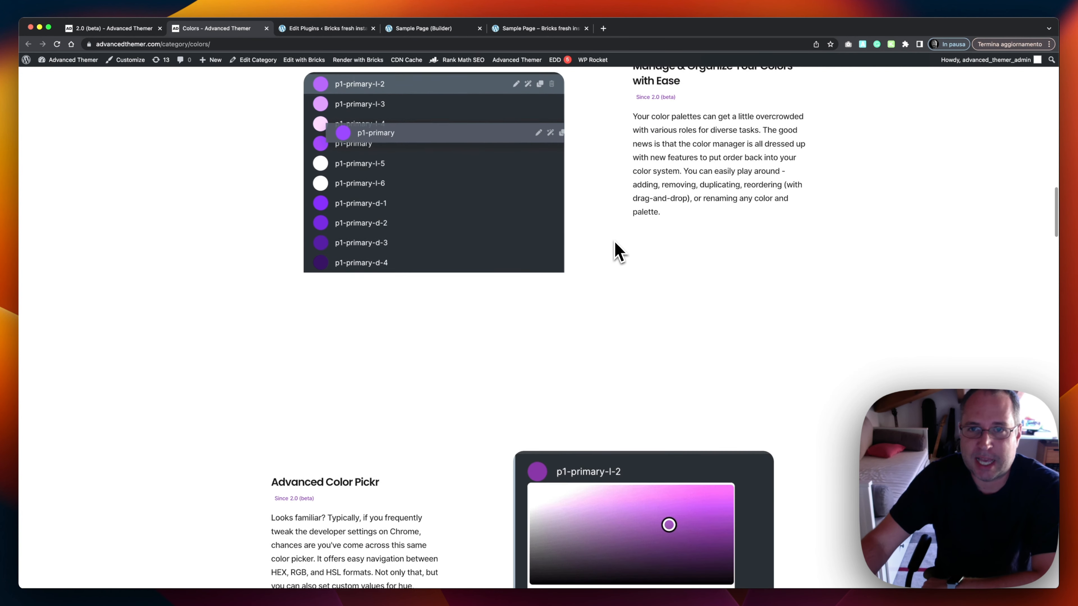
scroll(534, 260, down, 6)
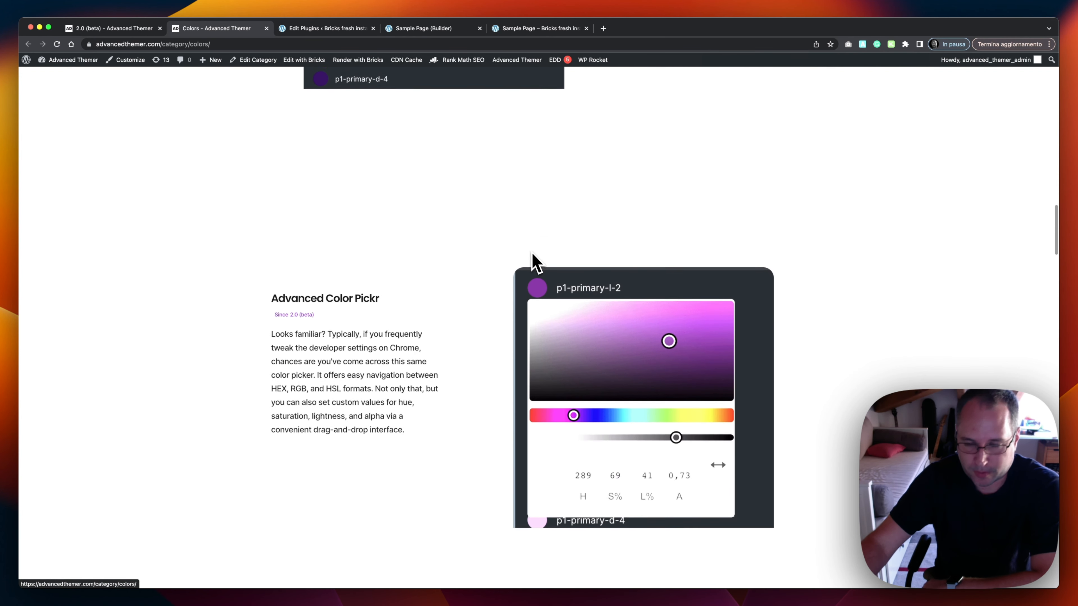
scroll(534, 260, down, 1)
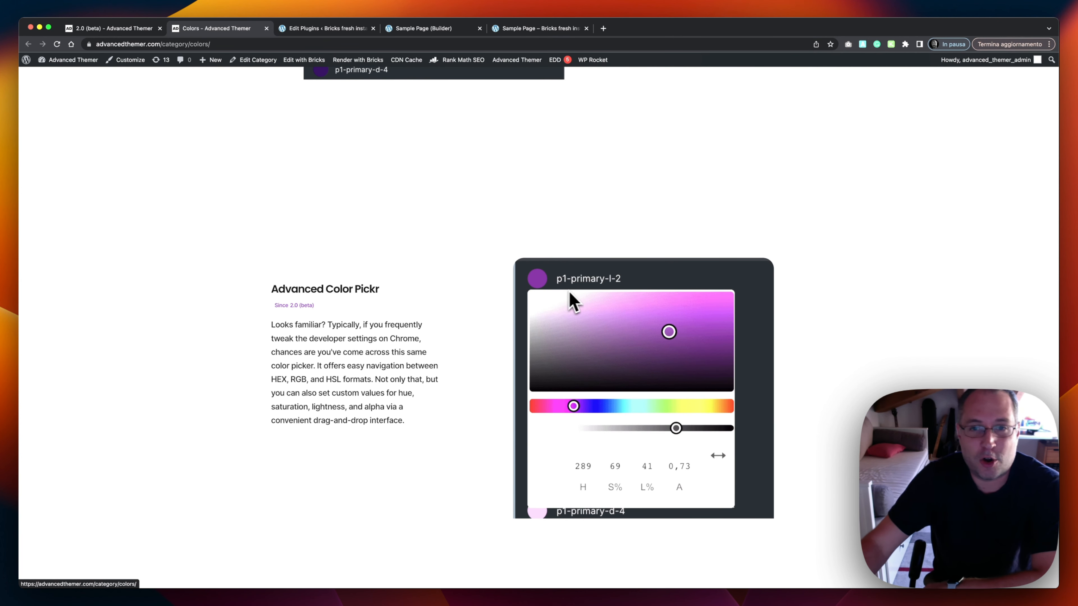
scroll(772, 255, down, 2)
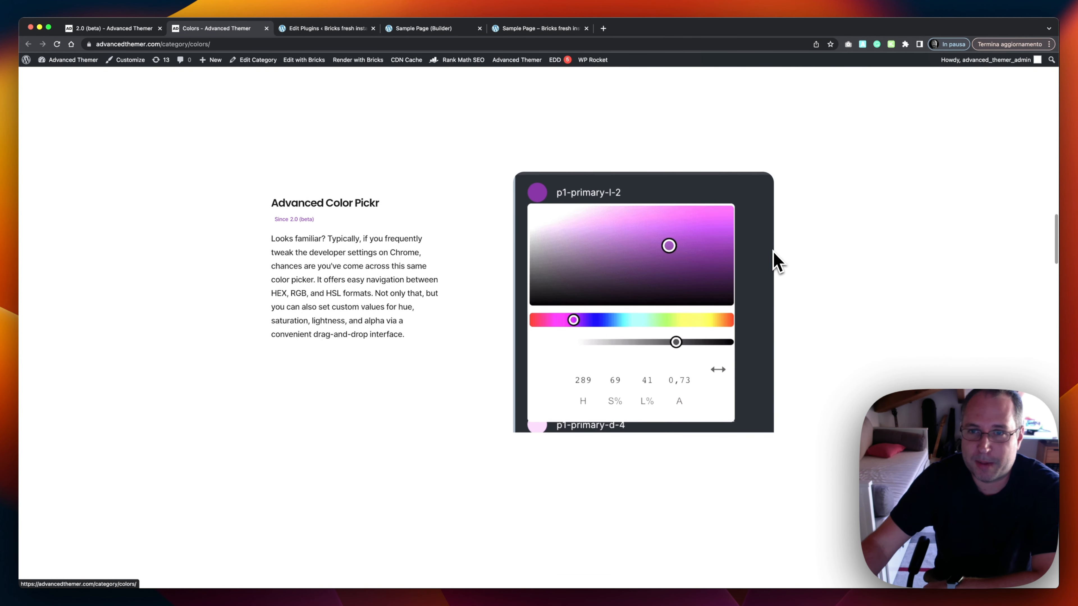
scroll(776, 261, down, 10)
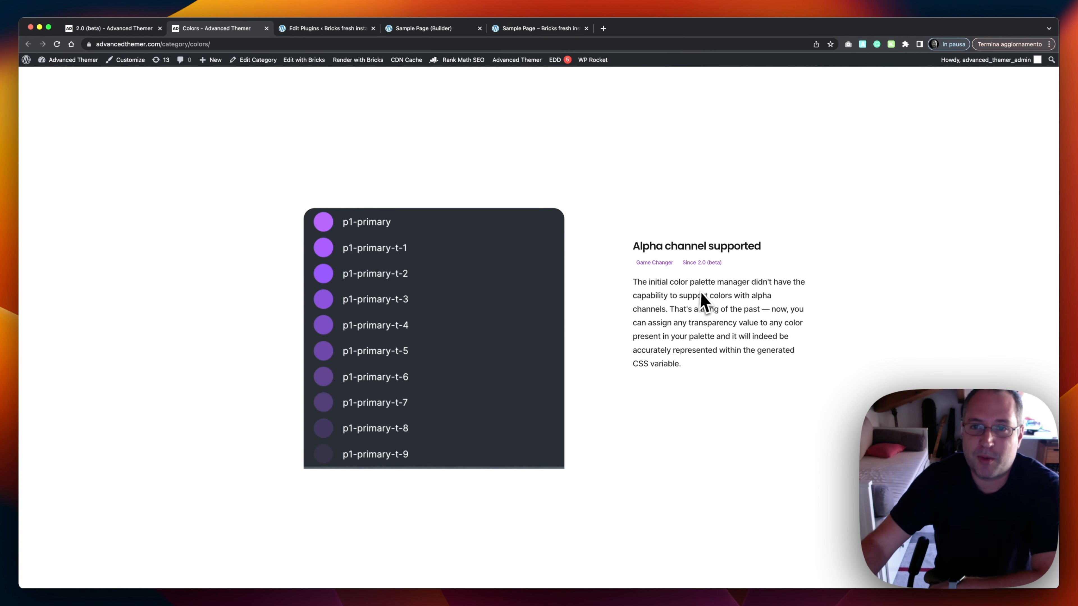
scroll(680, 300, down, 3)
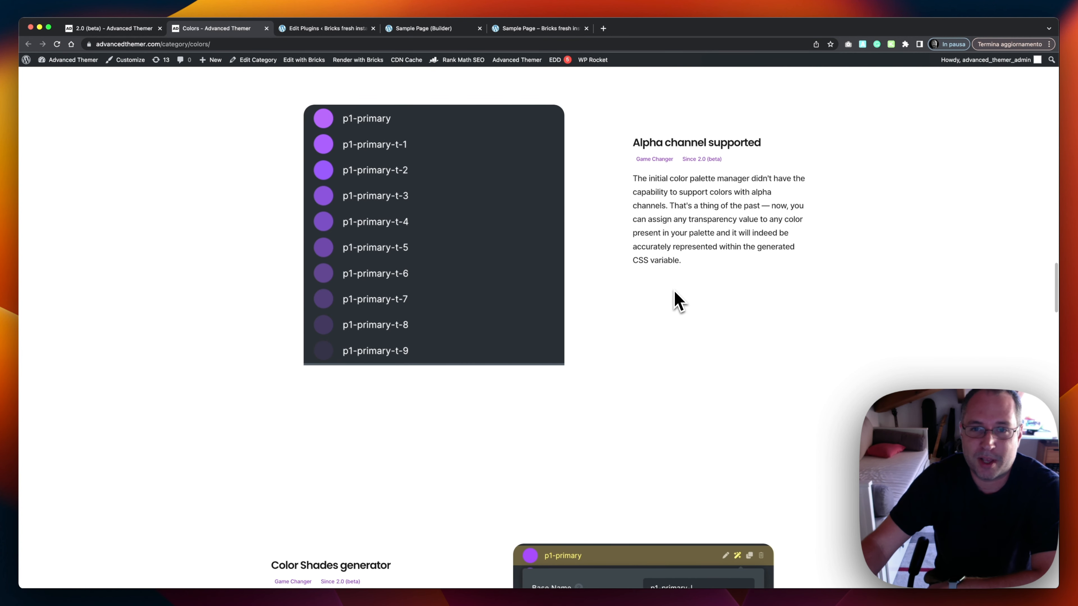
- Examine the Color Shades generator, Advanced Scale Generator and No-code Darkmode sections of the Colors page
scroll(680, 302, down, 12)
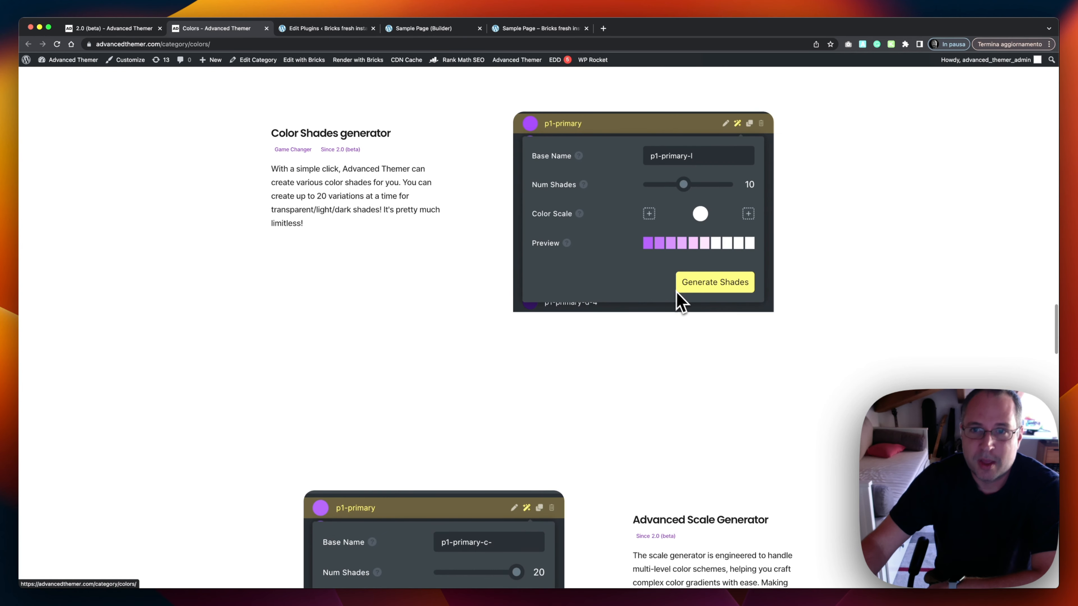
scroll(724, 312, up, 1)
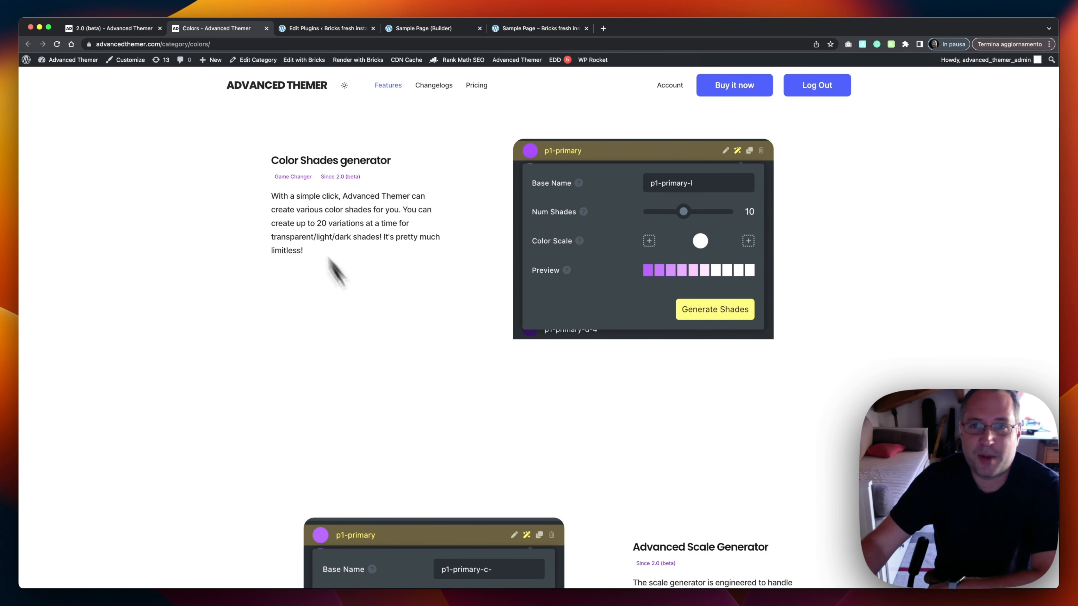
scroll(753, 241, down, 7)
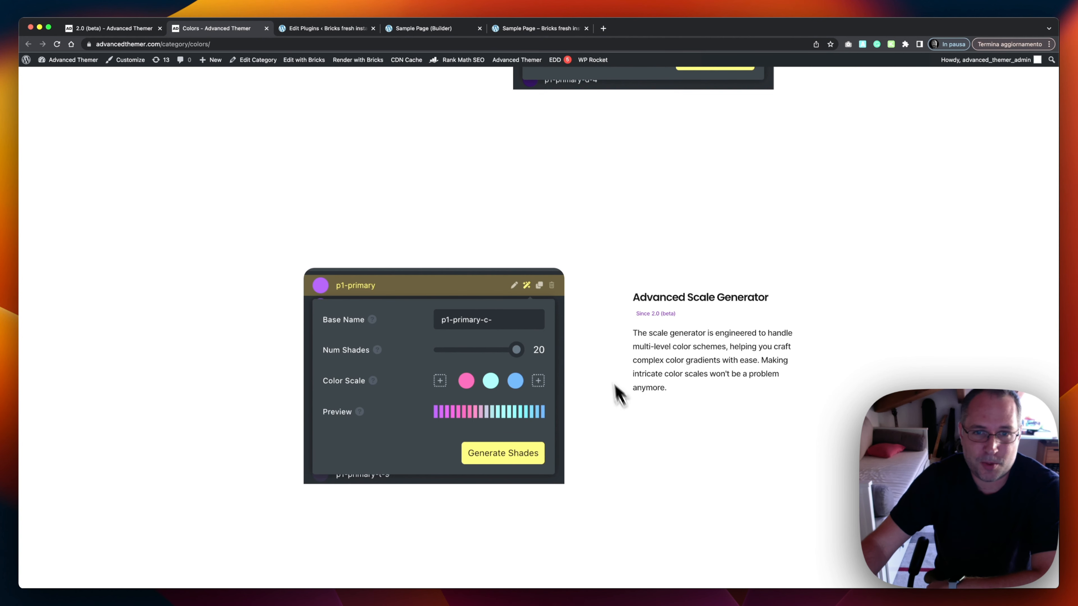
scroll(672, 385, down, 10)
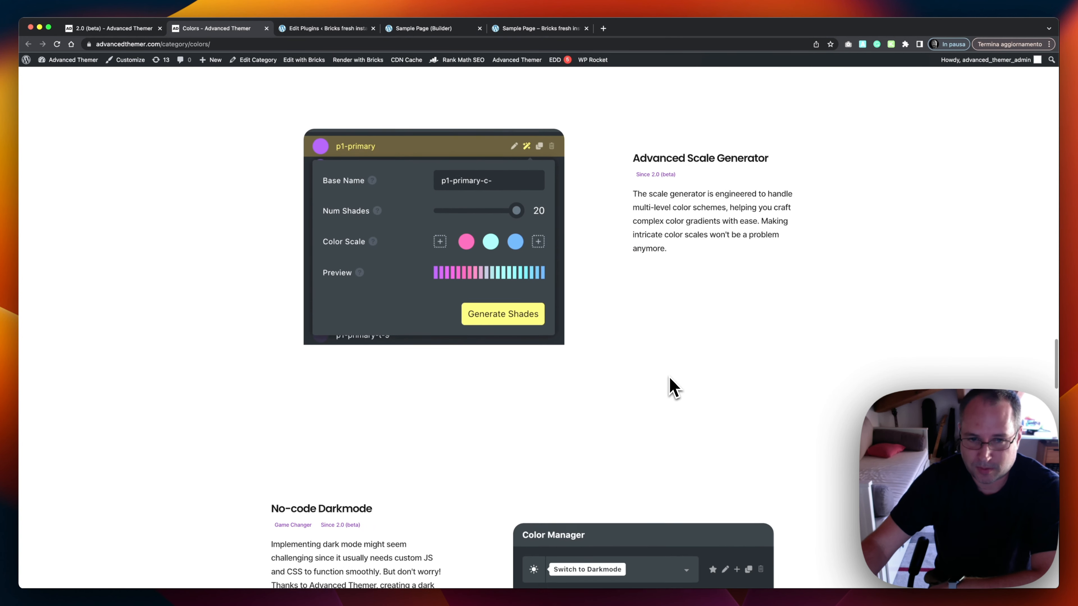
scroll(671, 385, down, 4)
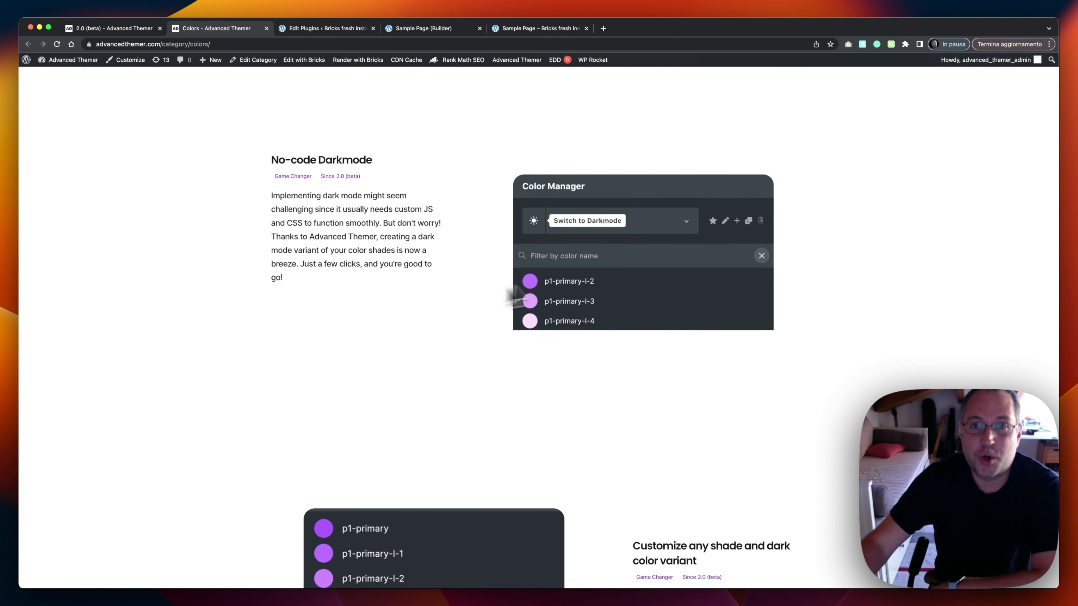
scroll(609, 349, down, 1)
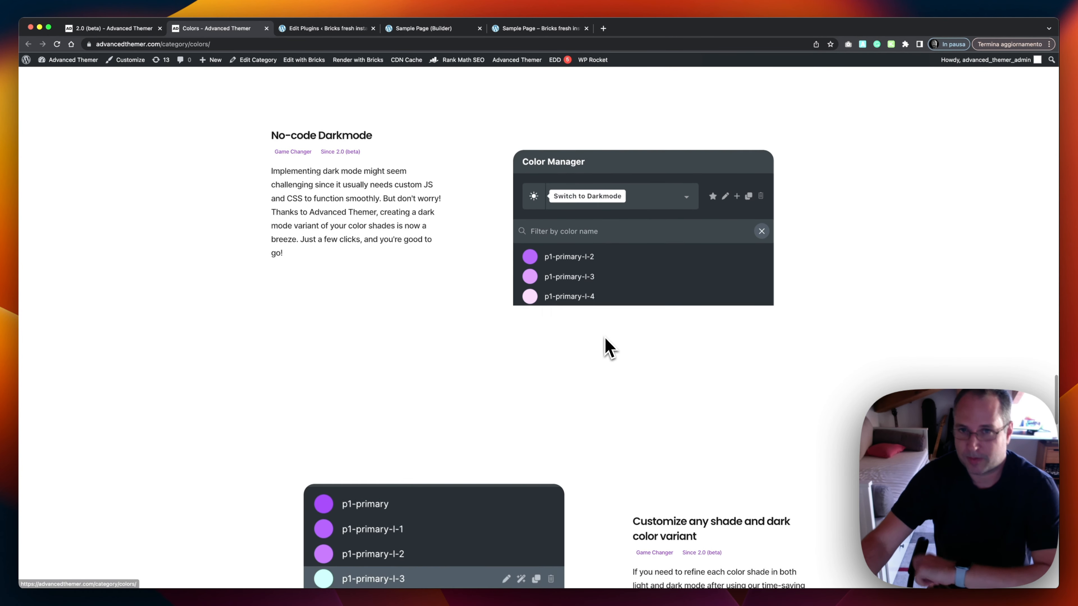
scroll(607, 342, up, 2)
scroll(607, 342, down, 3)
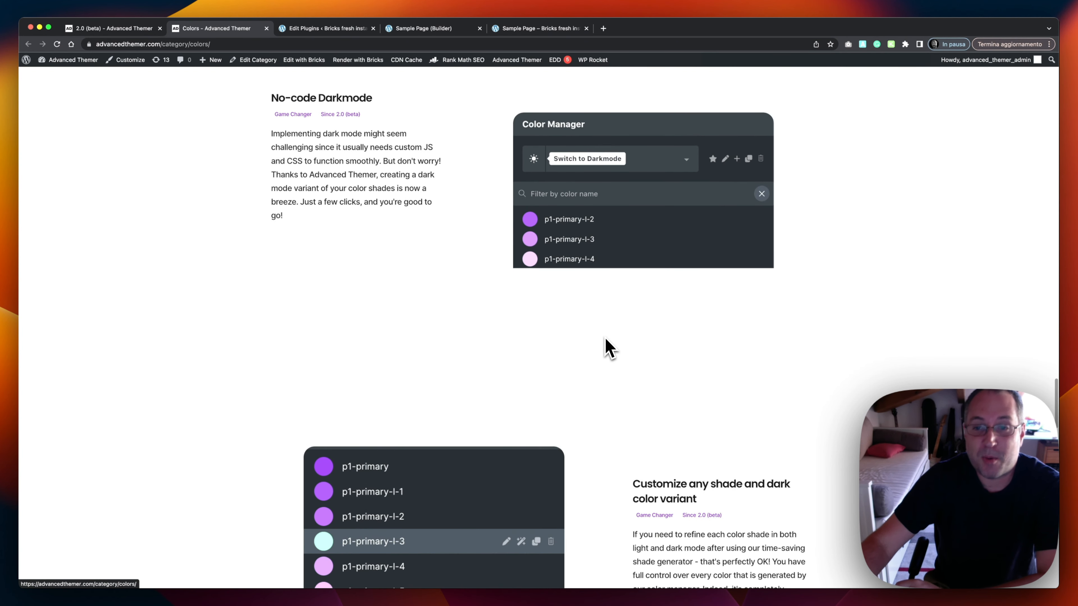
- Switch to the Sample Page builder and create a new color palette named "My palette" in the Color Manager
click(439, 34)
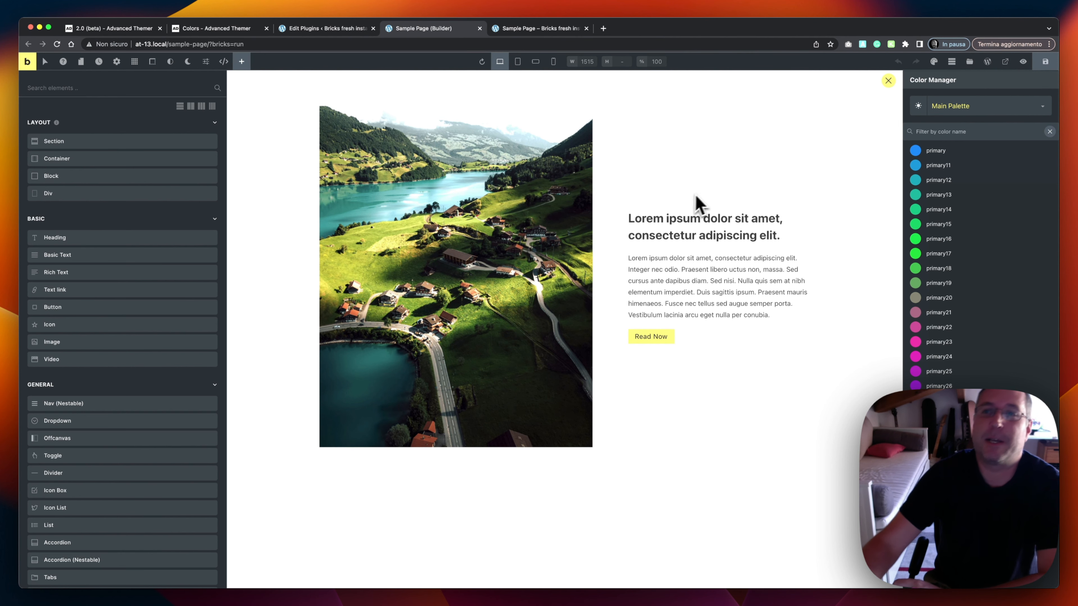
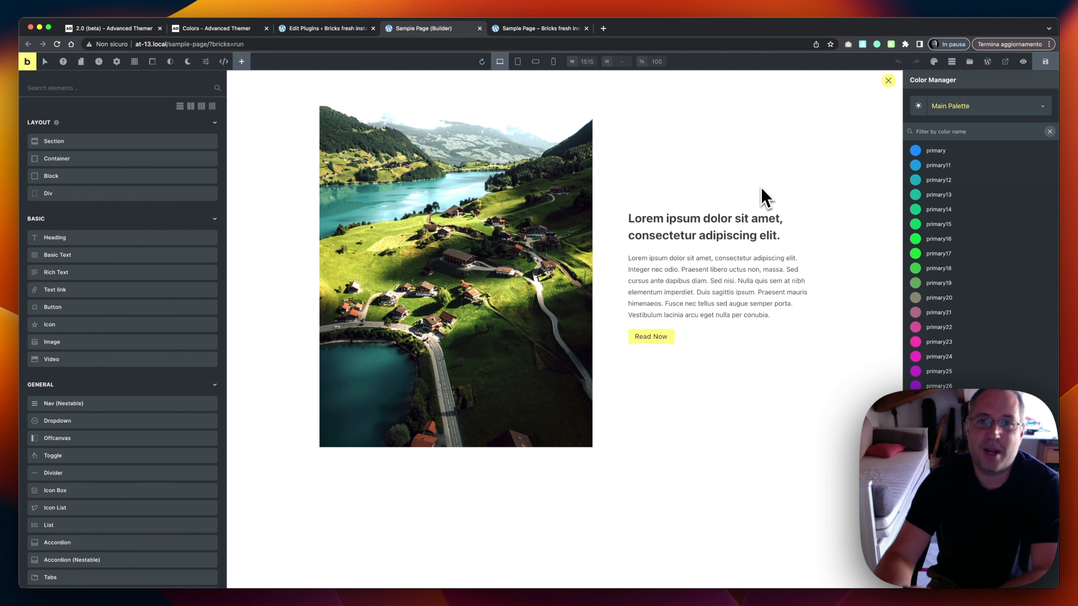
mouse_move(1000, 117)
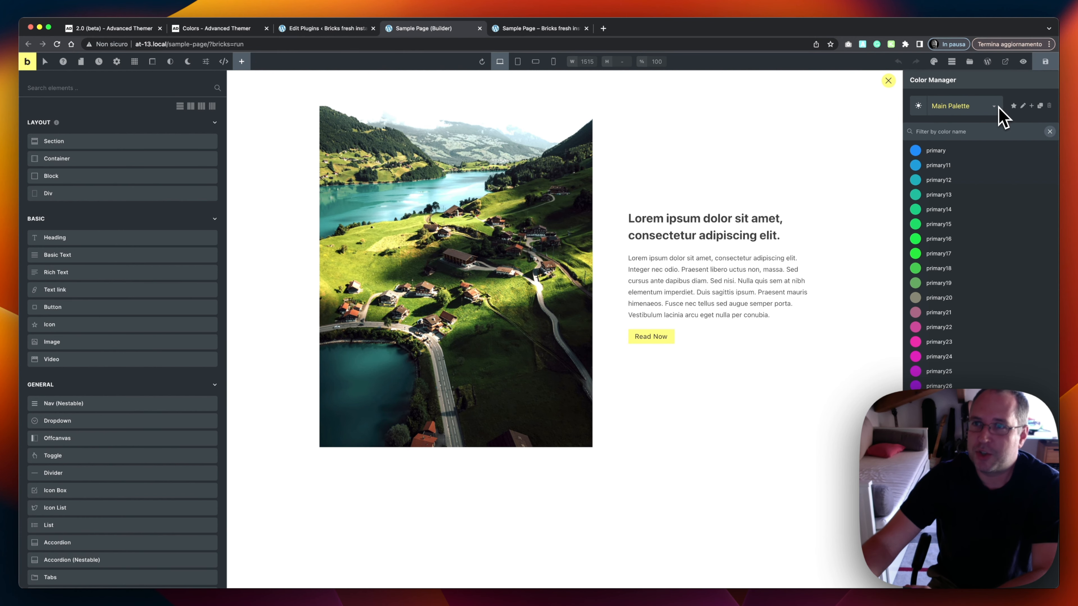
click(1032, 107)
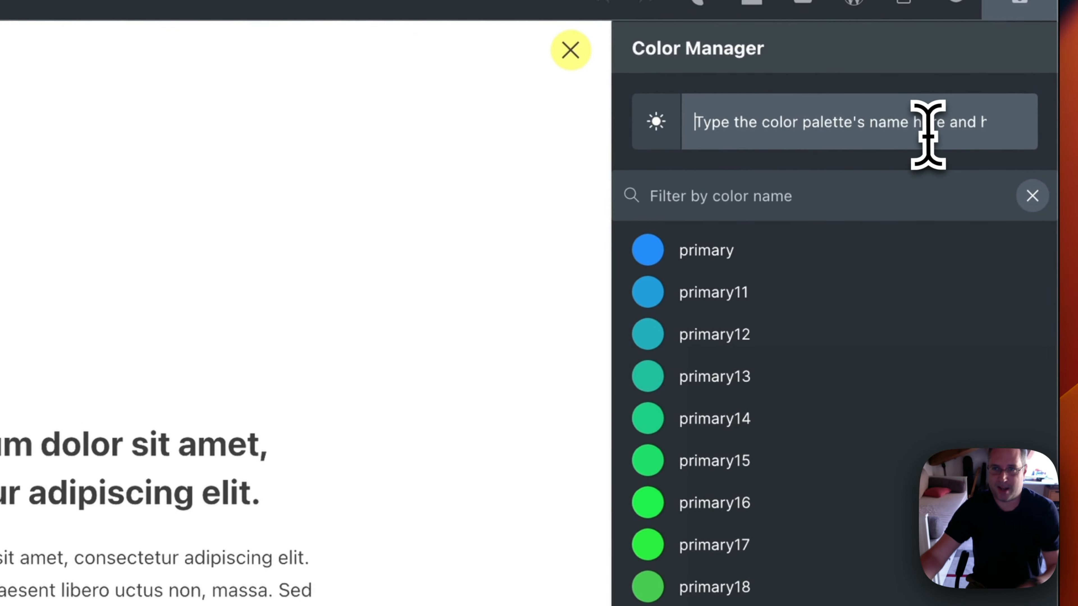
text(My palette)
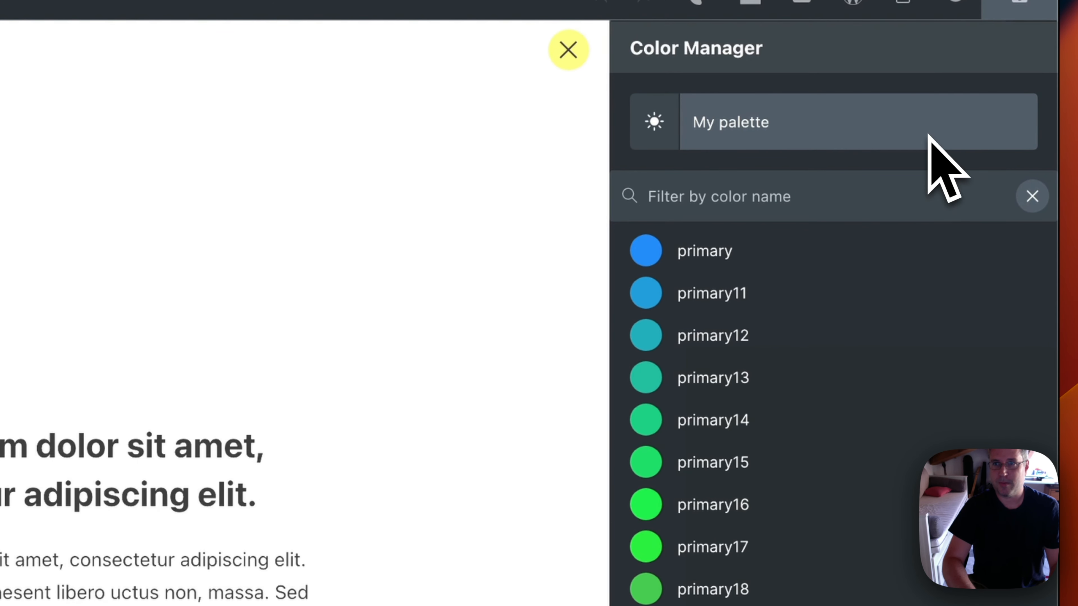
key(Return)
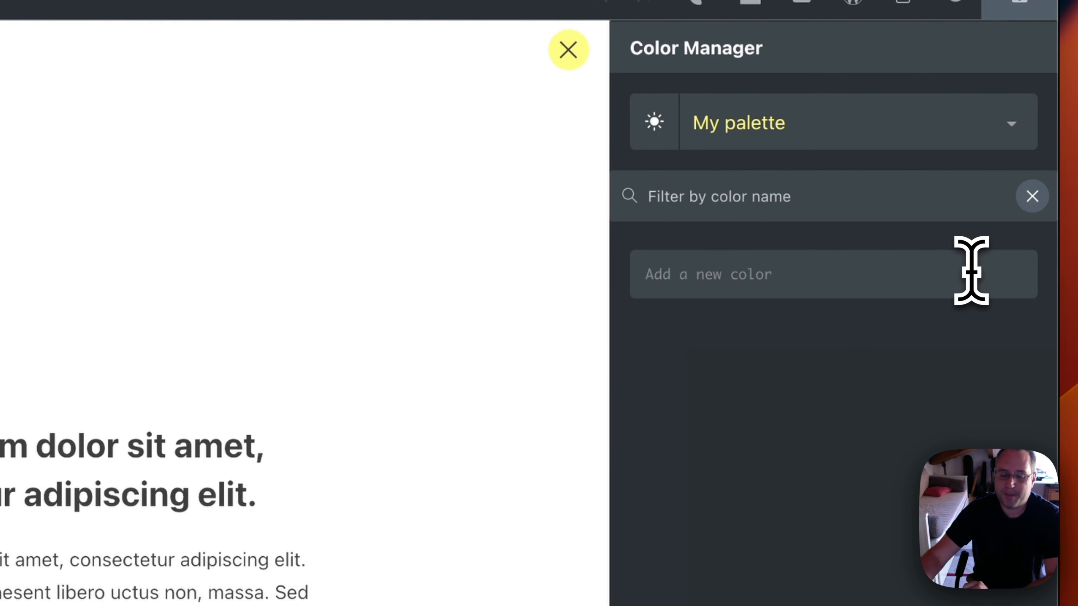
- Add a color named bg-color to My palette and set it to a near-white of about HSL 0, 2%, 97%
text(bg-color)
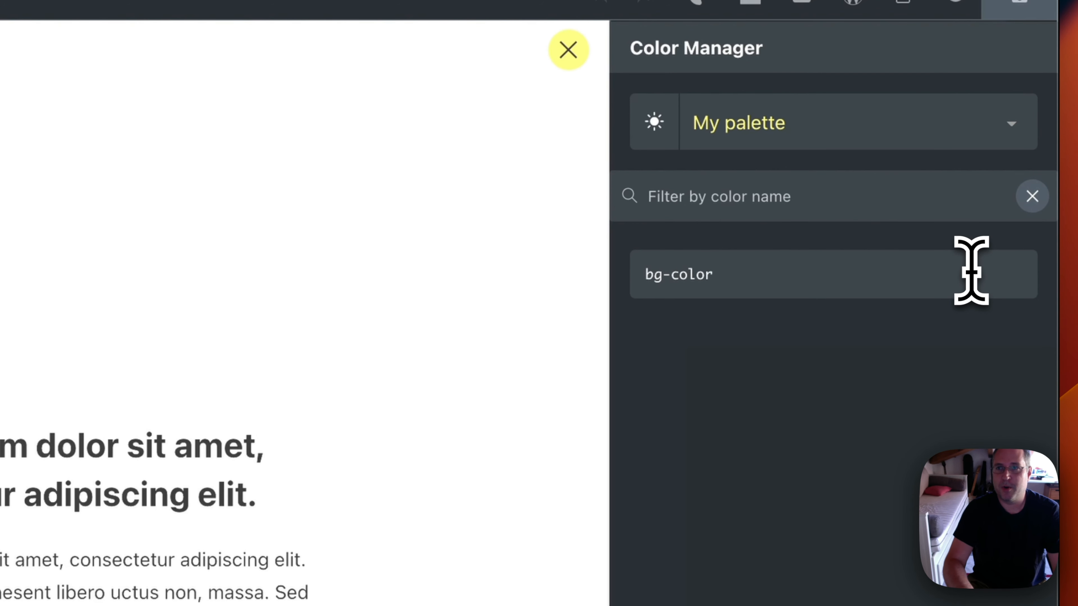
key(Return)
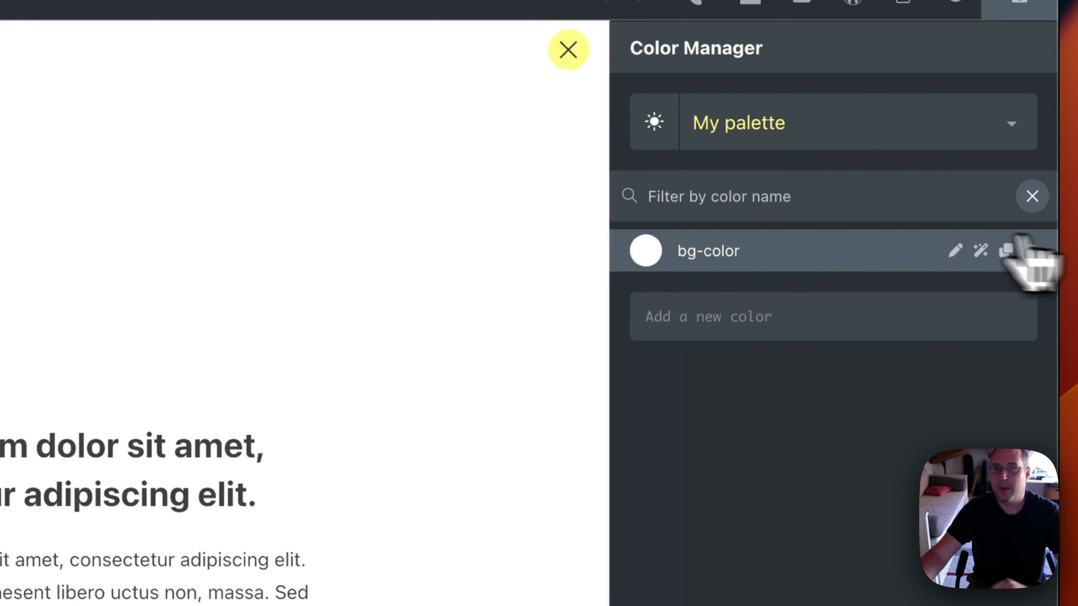
click(645, 251)
drag(657, 319, 659, 298)
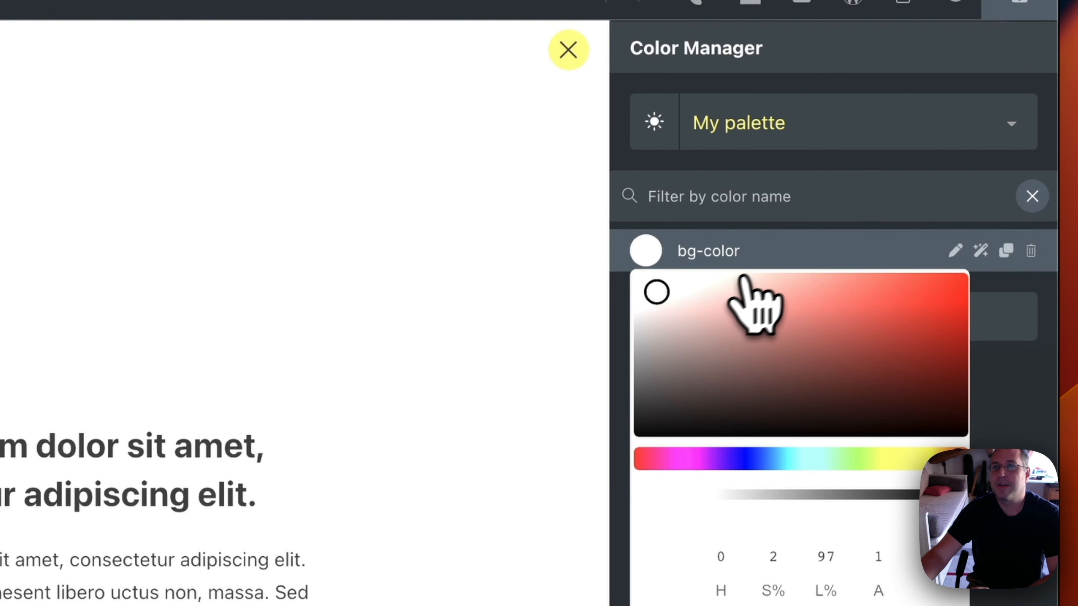
click(804, 256)
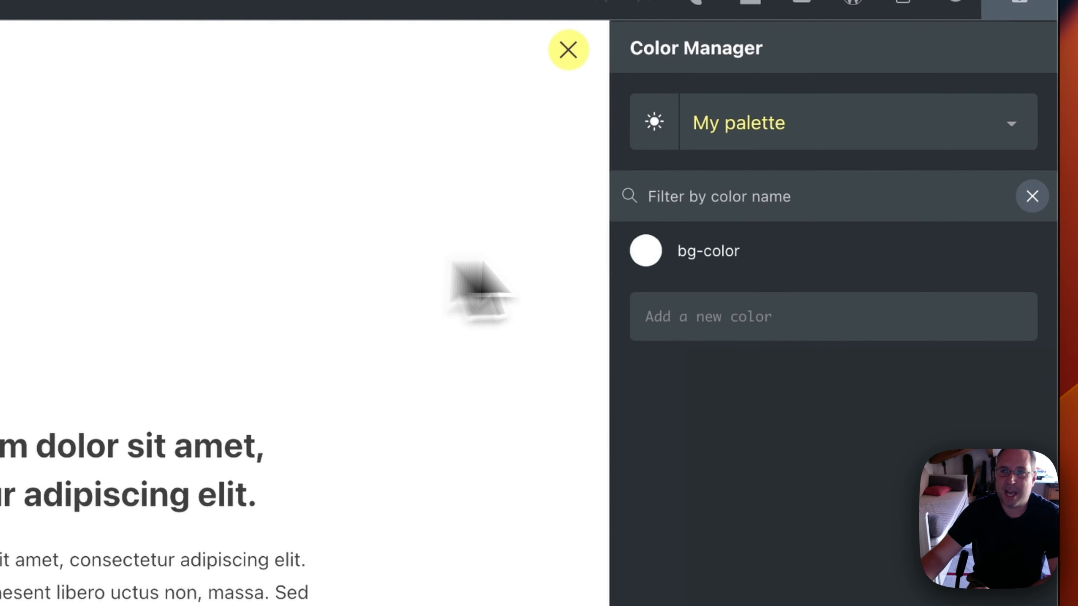
- Rename the bg-color color to body-bg
click(953, 251)
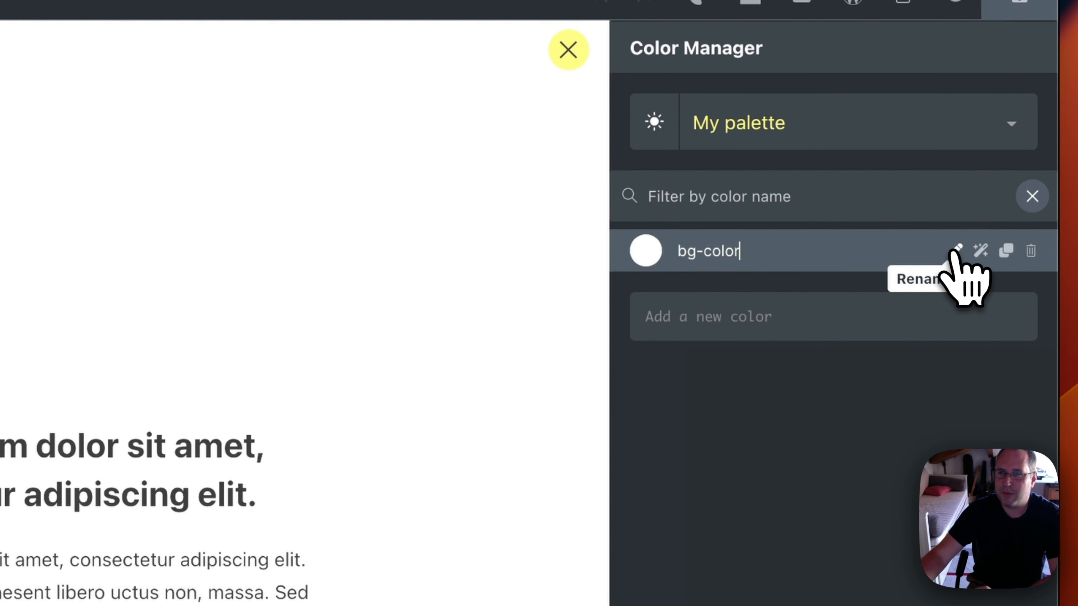
mouse_move(760, 251)
mouse_down()
mouse_move(670, 252)
mouse_move(779, 260)
mouse_up()
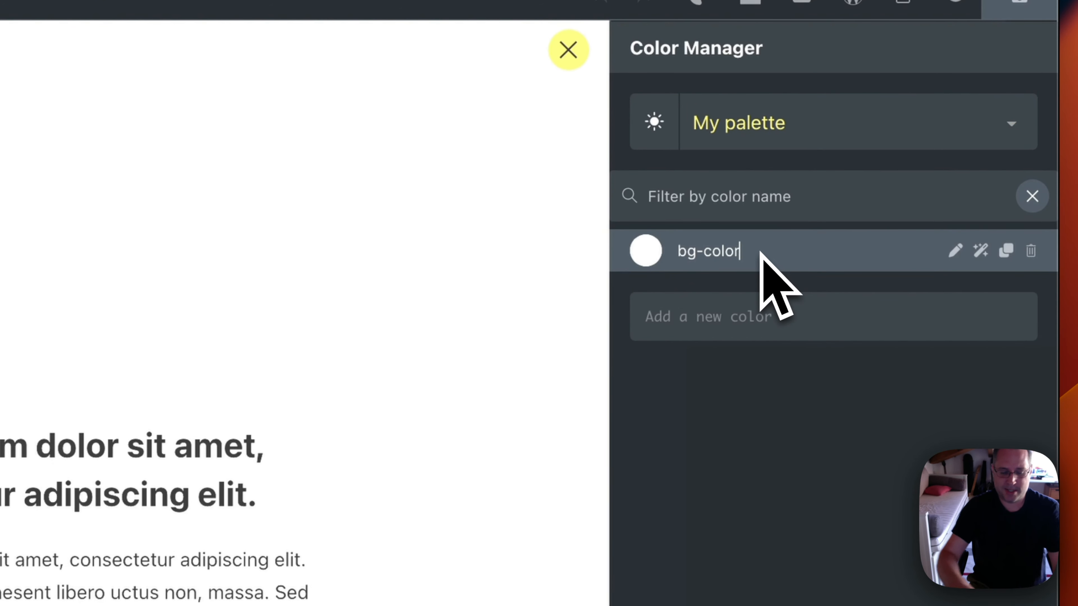
key(super+a)
text(bod)
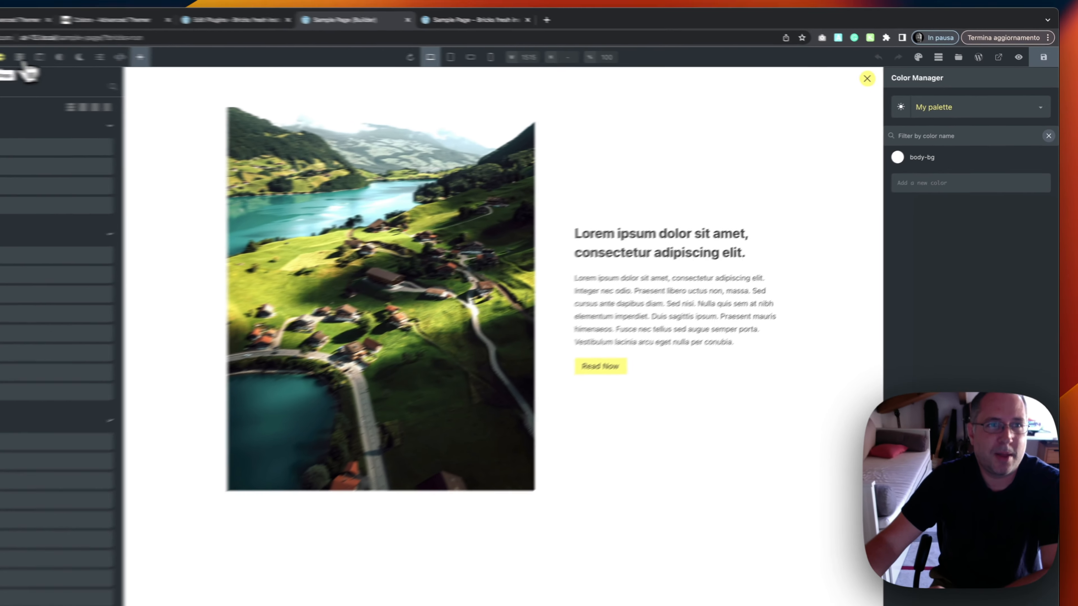
- Create a new theme style named "new theme" in the builder's theme style settings
click(116, 62)
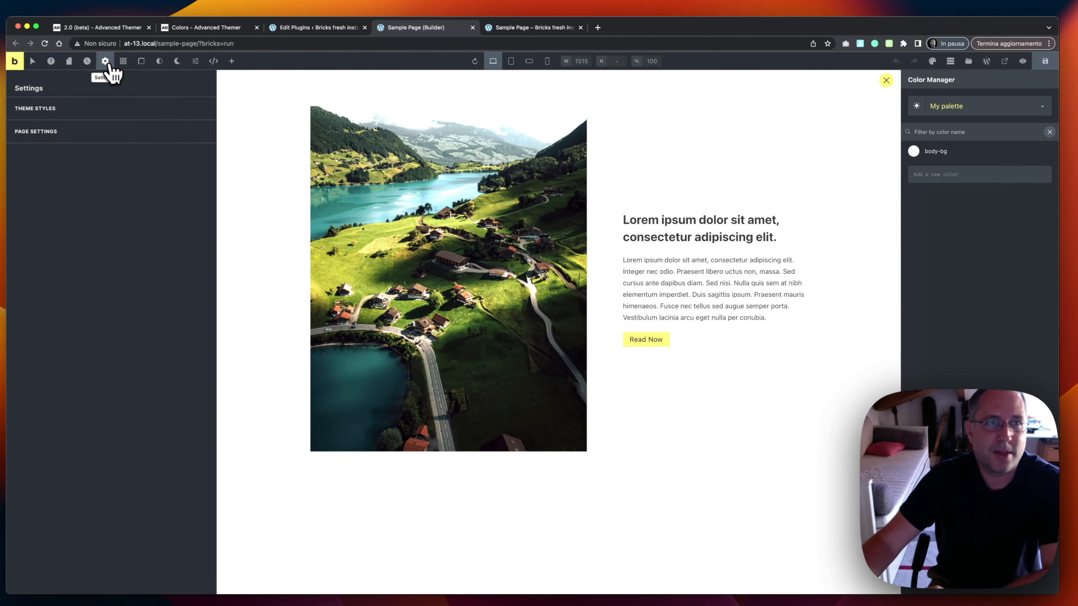
click(112, 110)
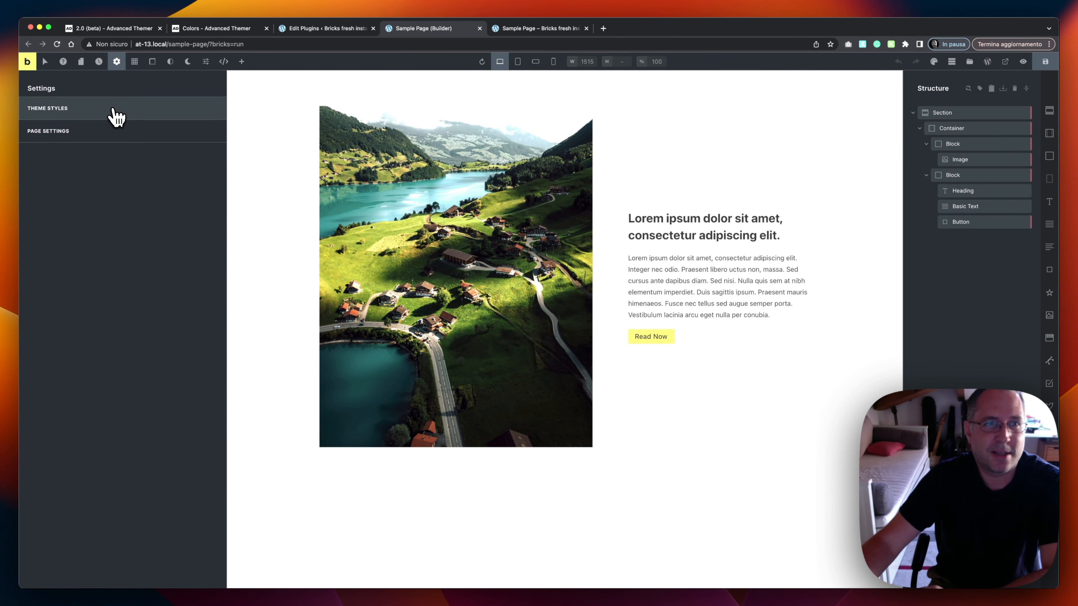
click(112, 108)
click(114, 130)
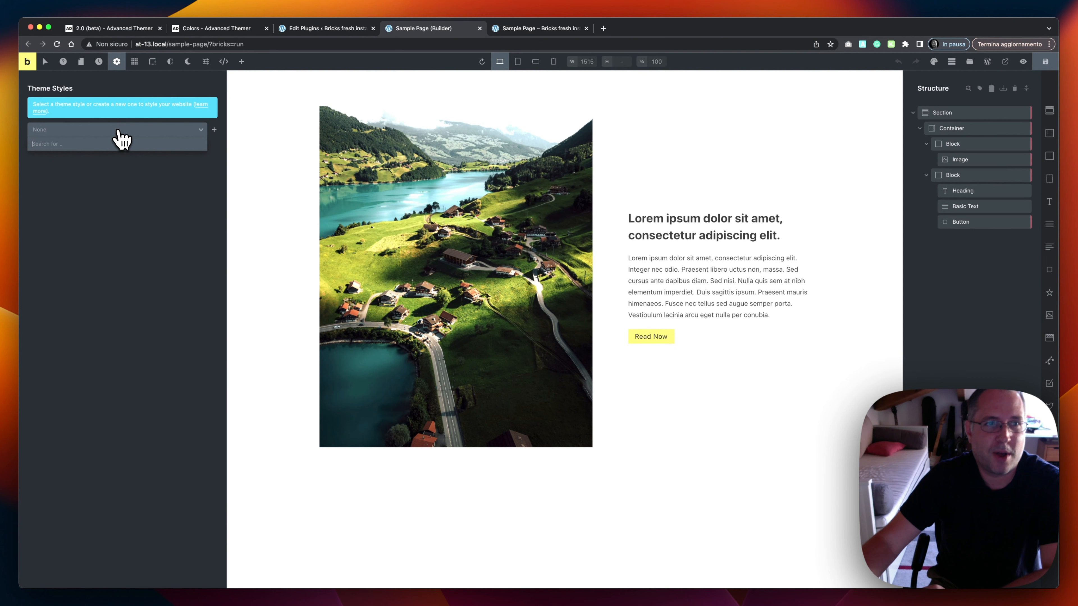
click(122, 130)
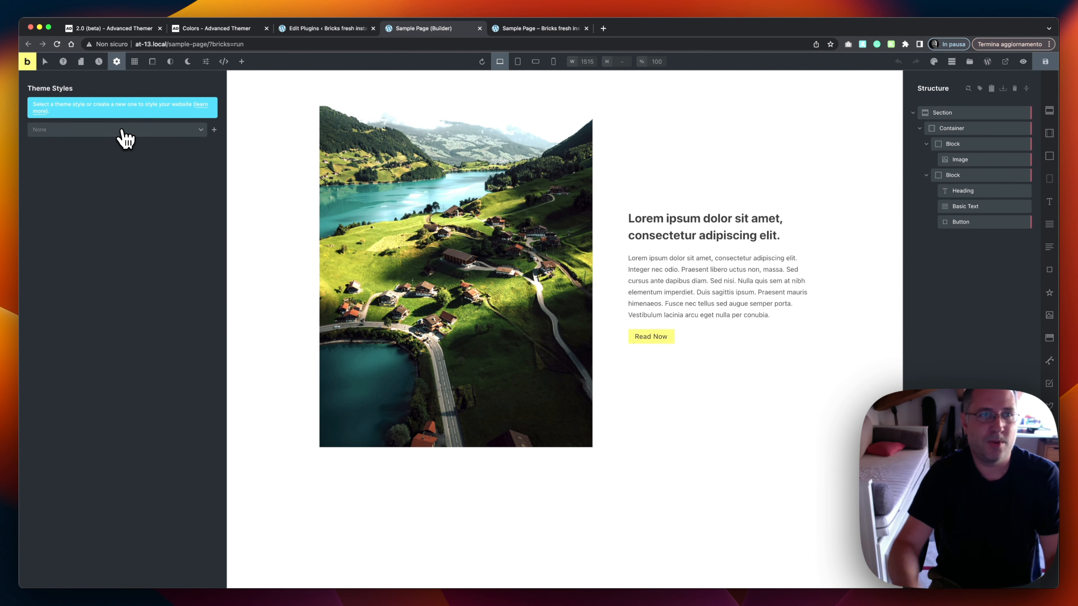
click(215, 130)
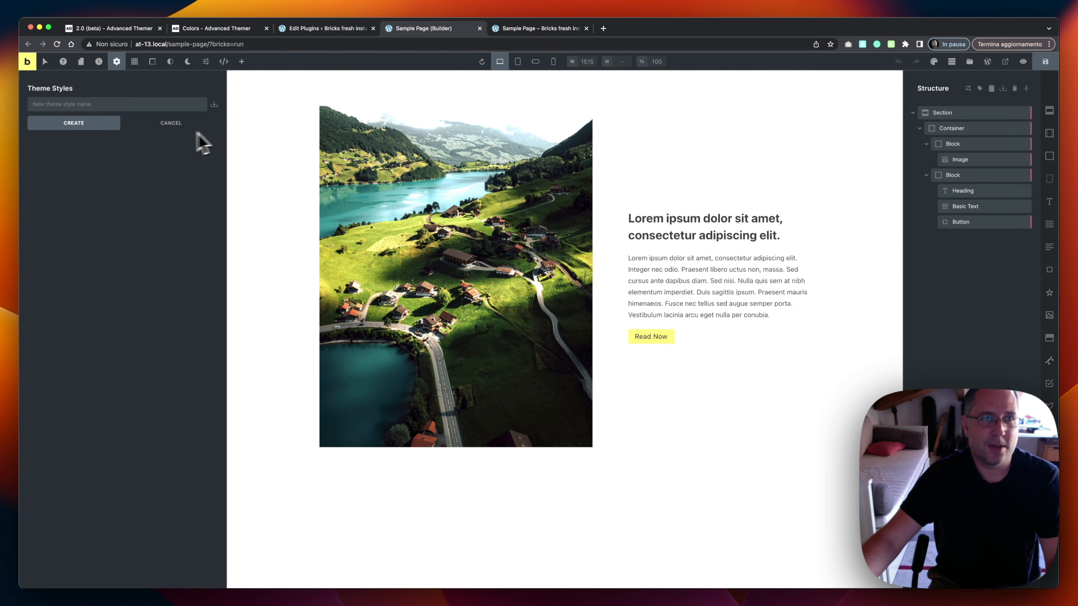
click(97, 104)
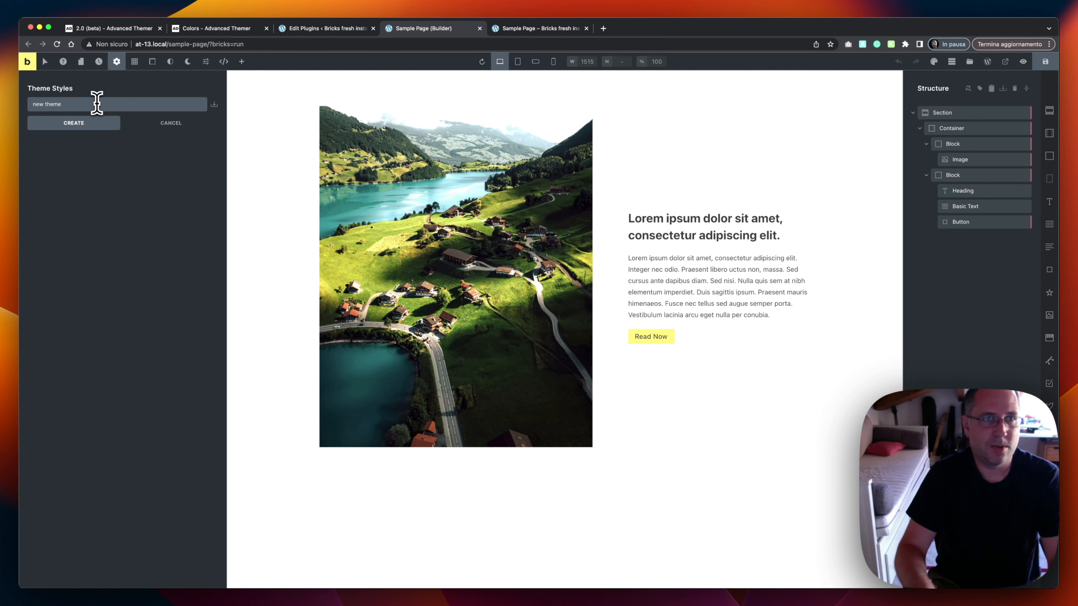
key(Return)
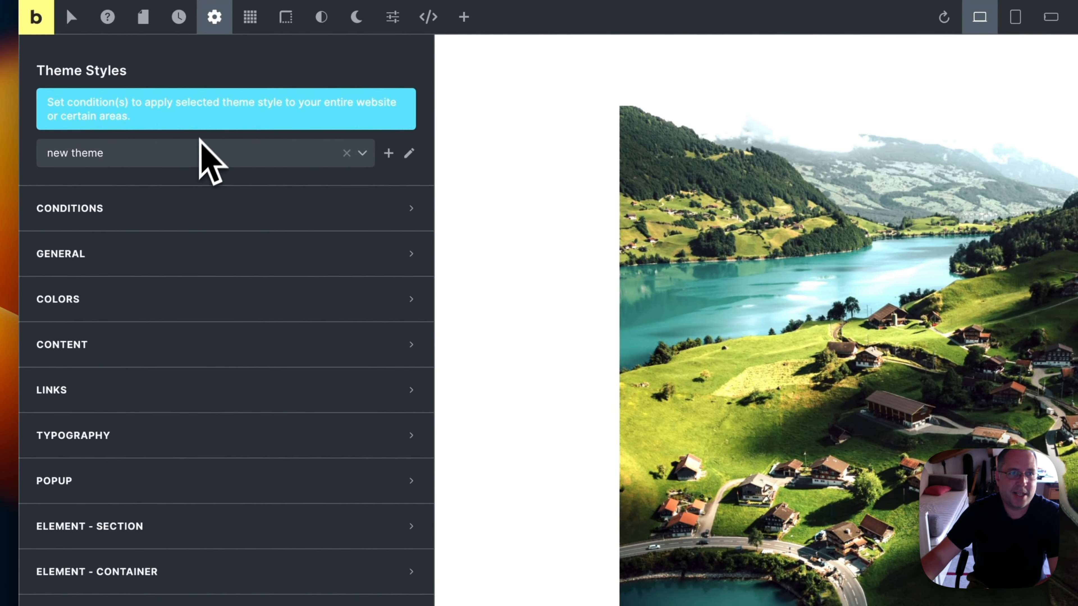
- Set the theme style's general site background color to body-bg from My palette
click(207, 263)
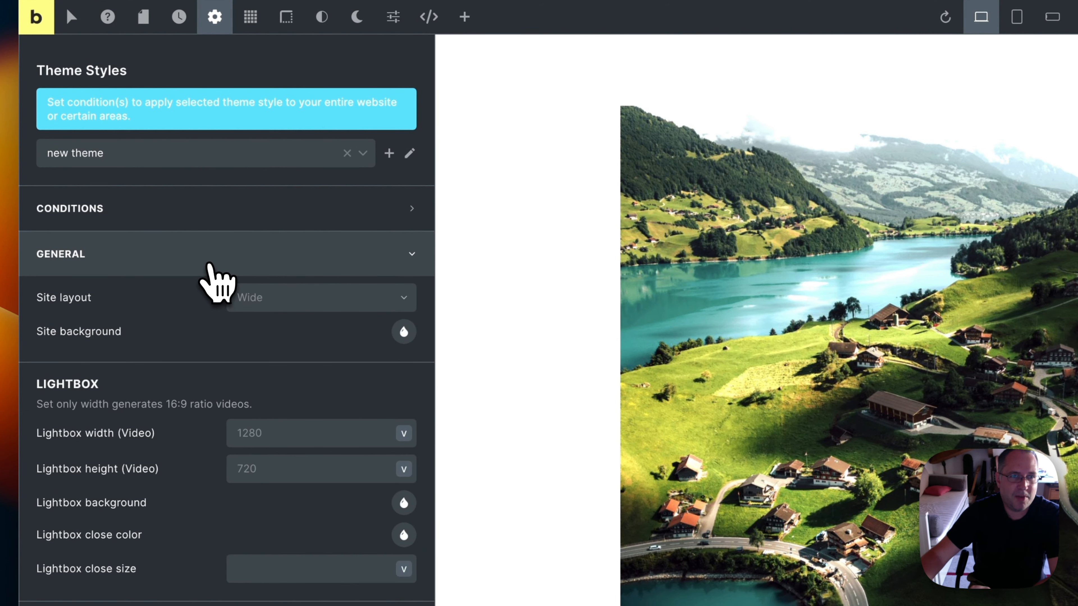
click(403, 332)
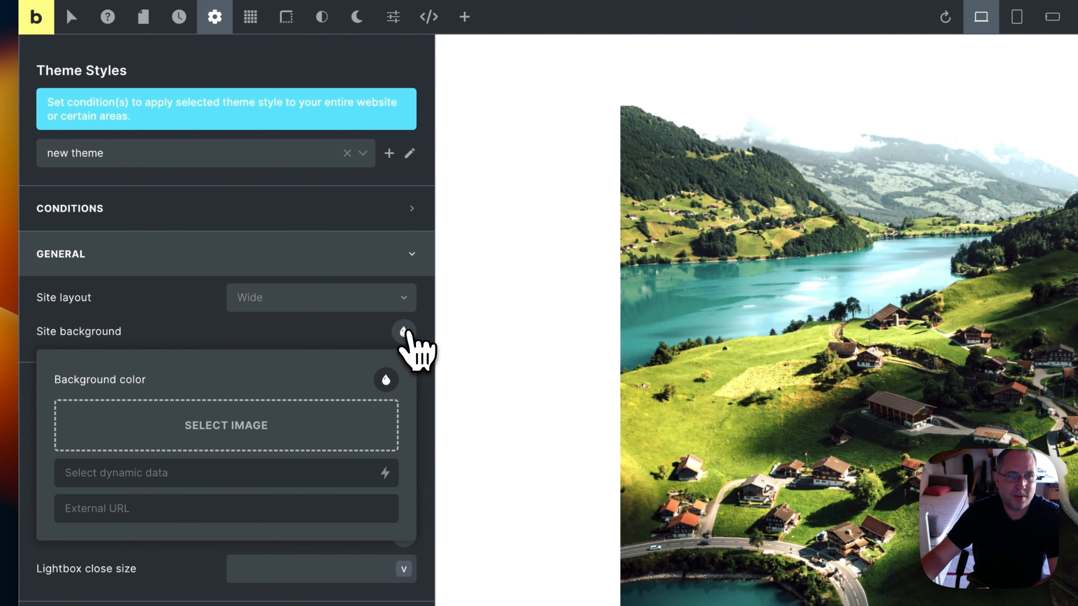
click(386, 380)
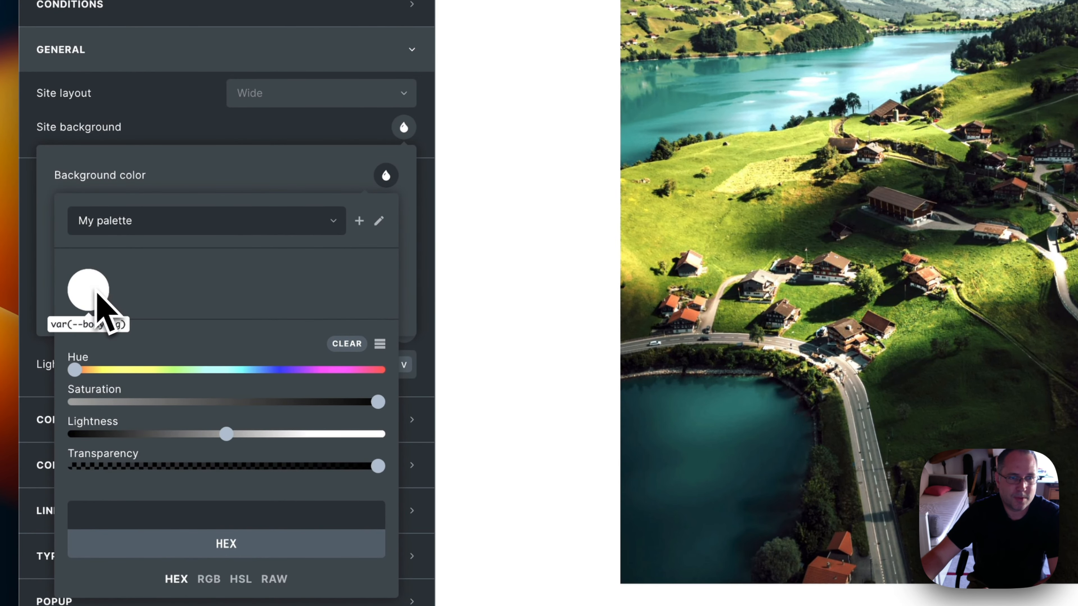
click(96, 289)
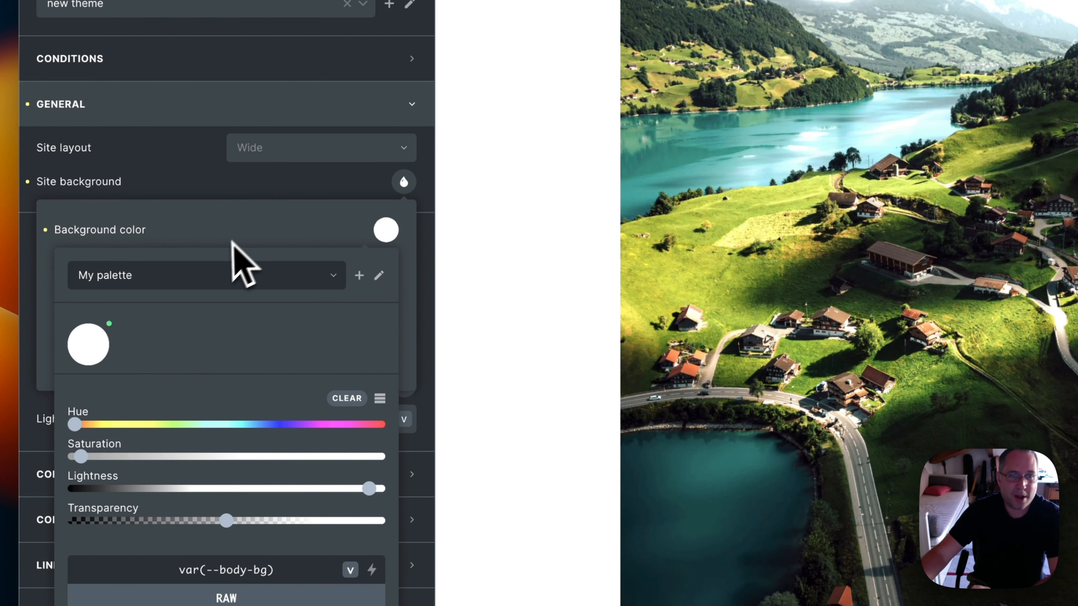
click(267, 222)
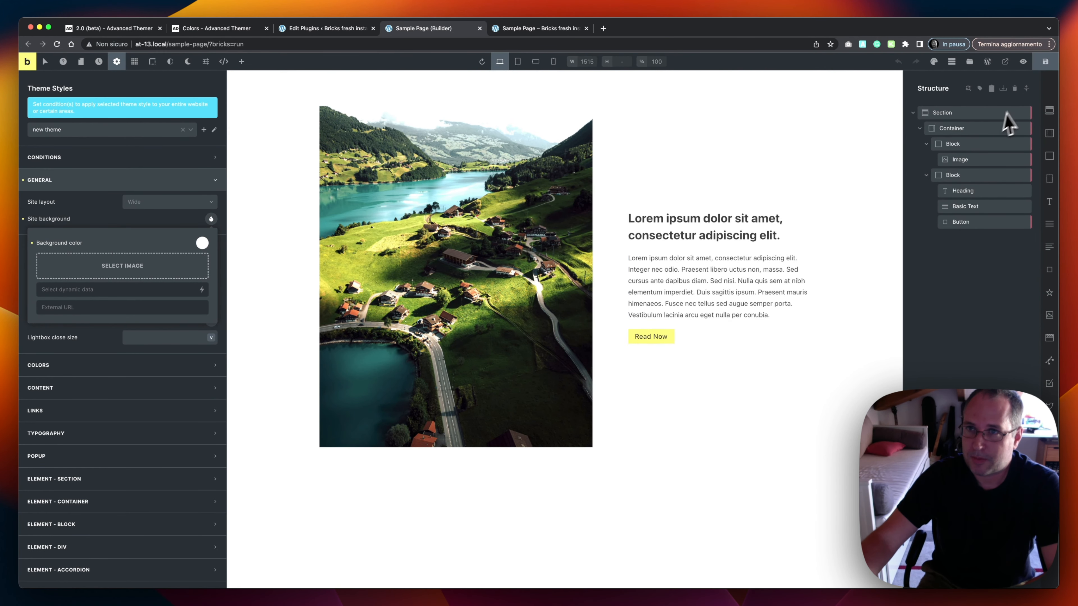
- Reopen the Color Manager and try reddish tints on body-bg, settling on a near-white shade
click(935, 62)
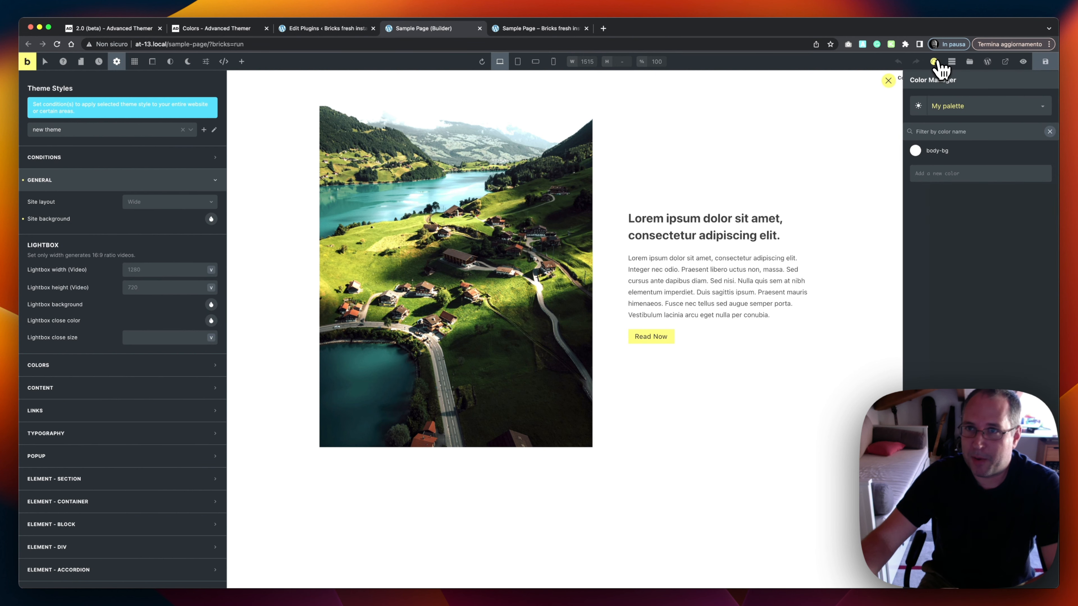
click(918, 157)
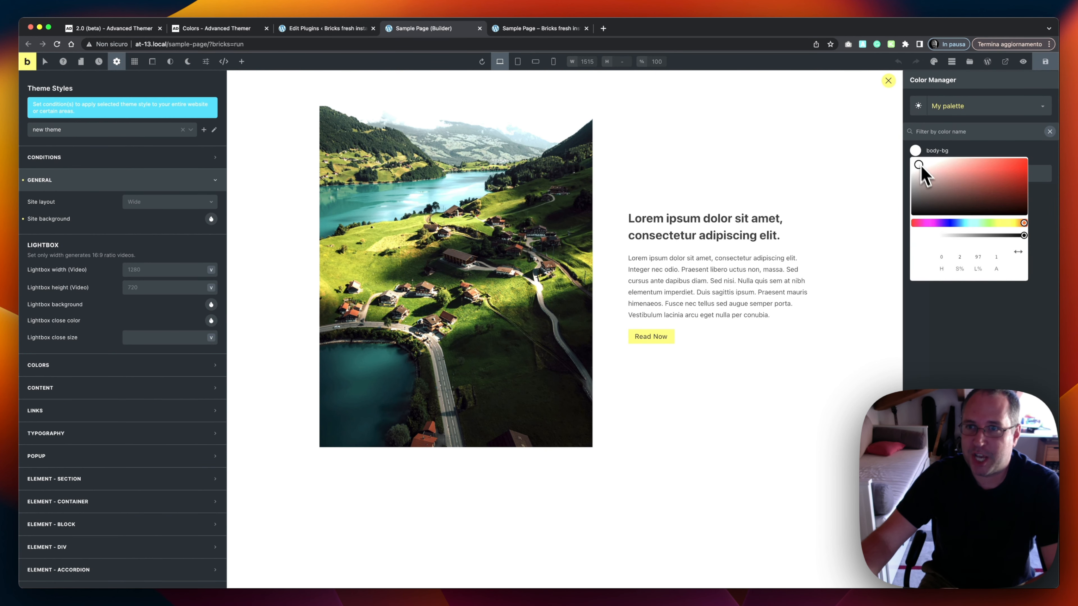
click(985, 185)
drag(981, 183, 925, 187)
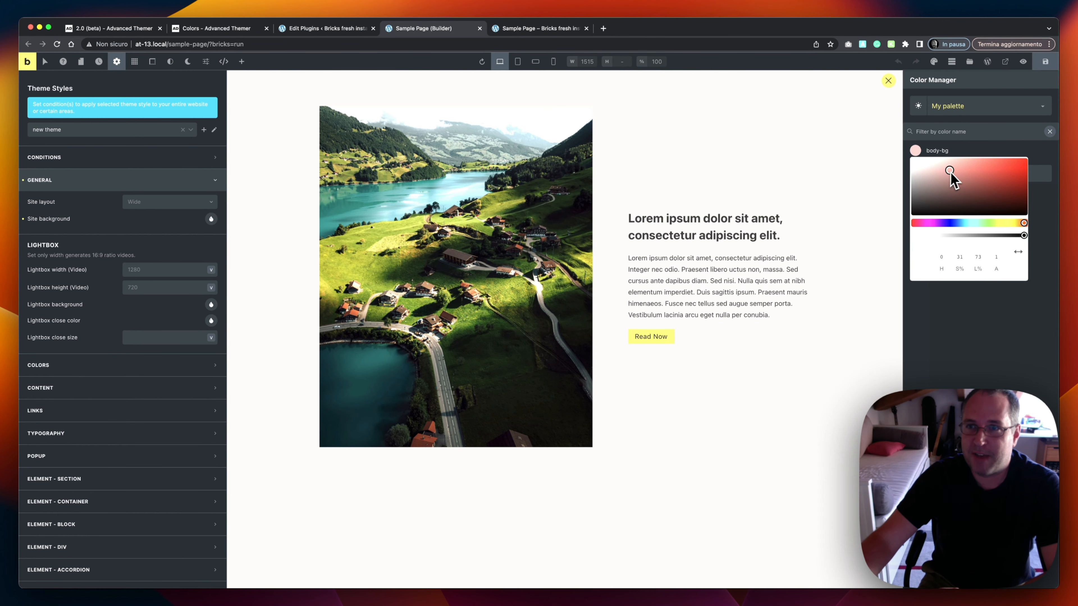
drag(951, 173, 919, 167)
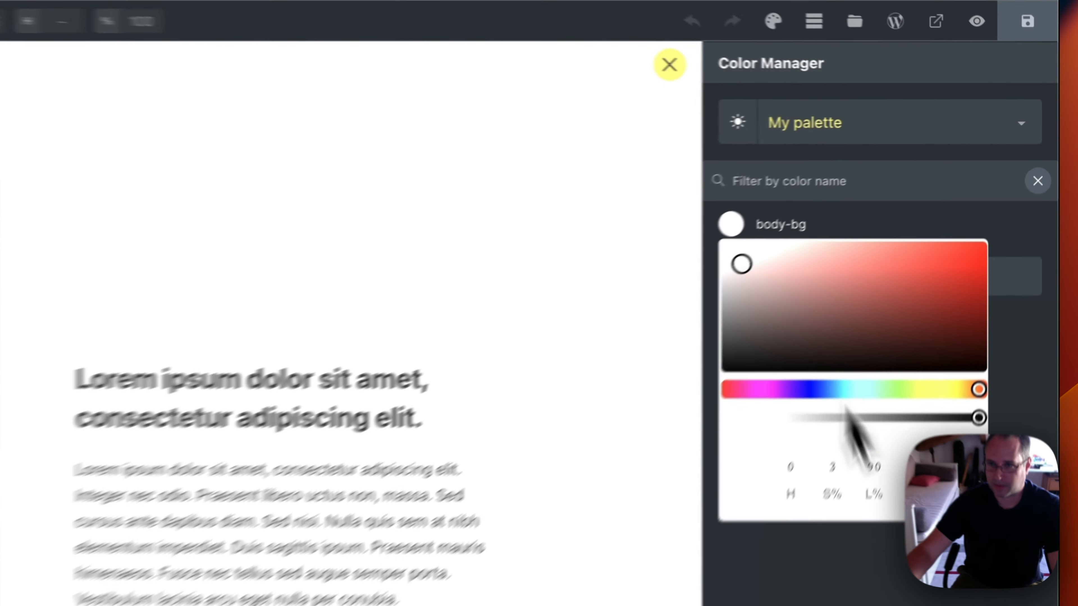
click(994, 297)
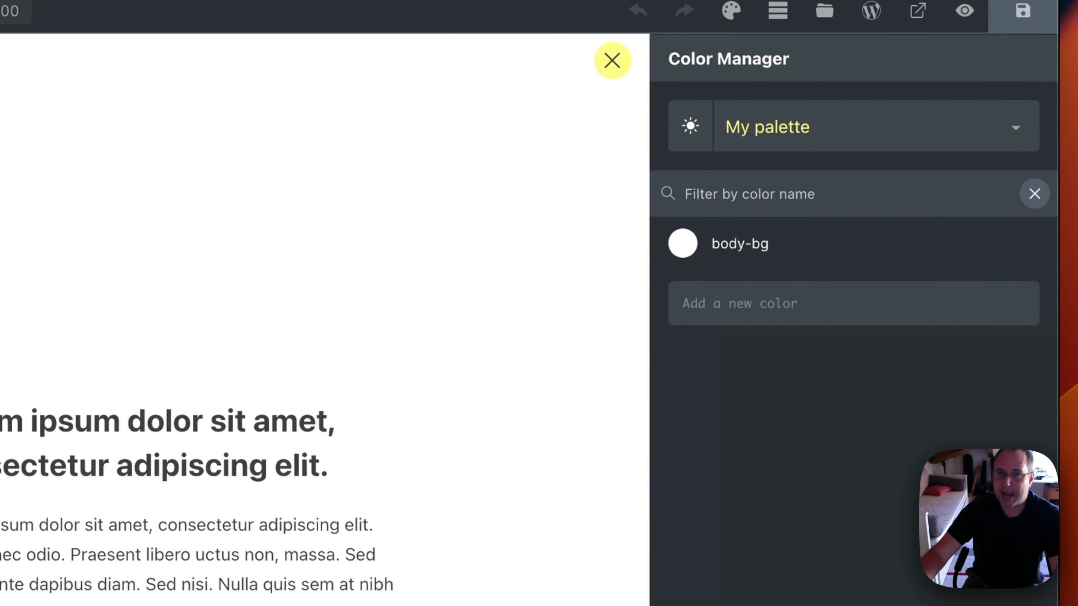
- Switch My palette to dark mode, add a color named test, and return to light mode
mouse_move(777, 123)
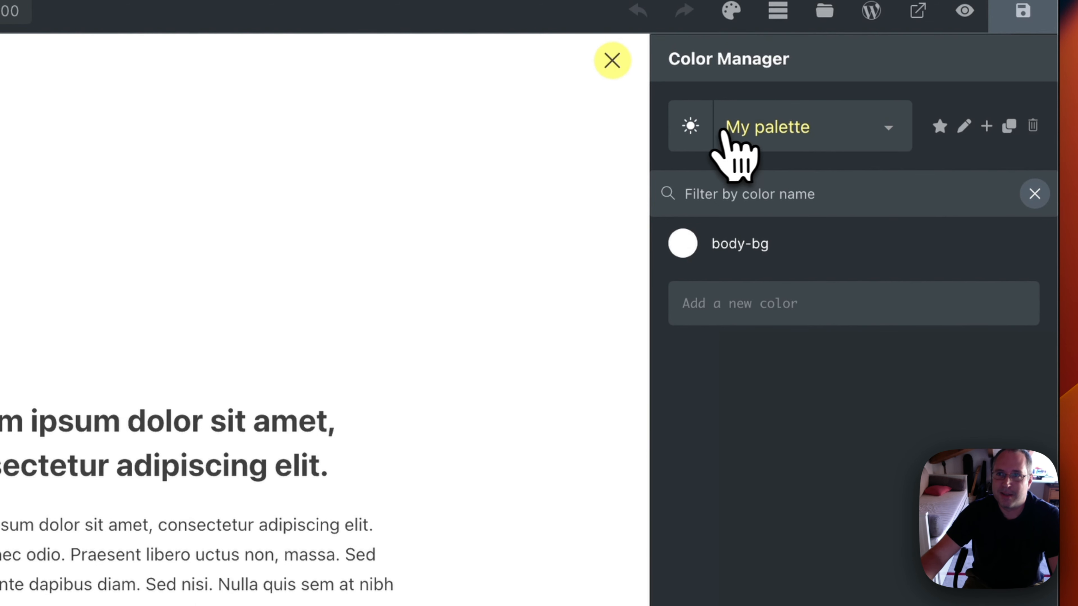
click(696, 140)
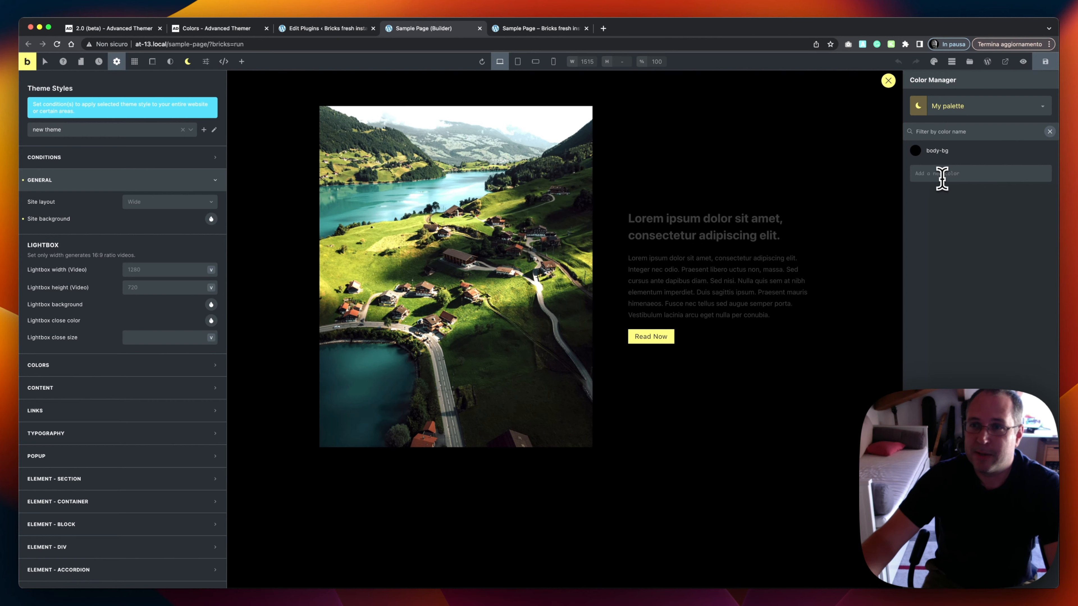
text(te)
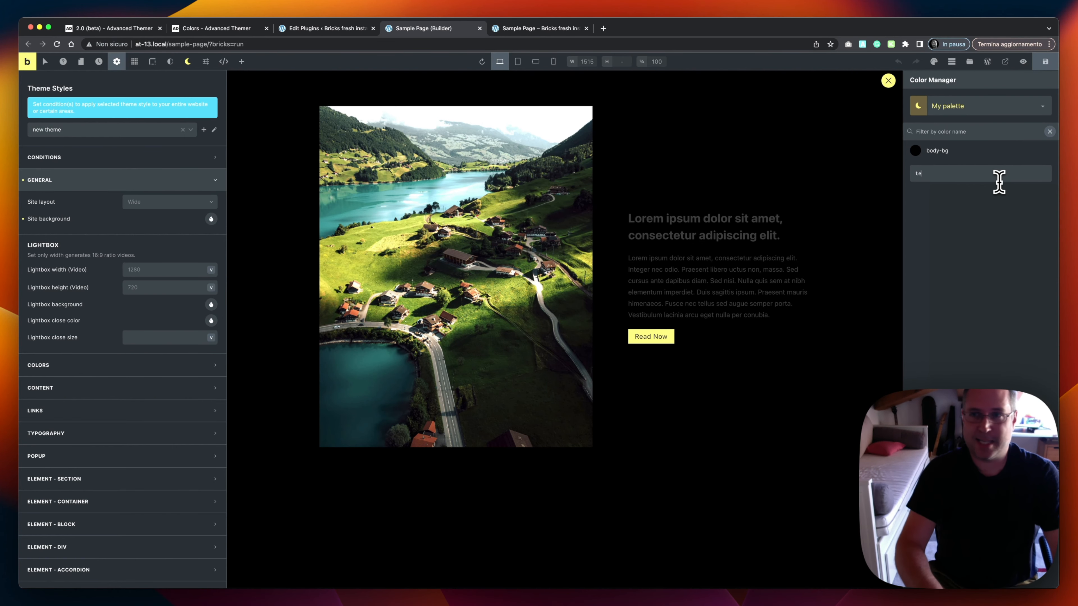
text(st)
key(Return)
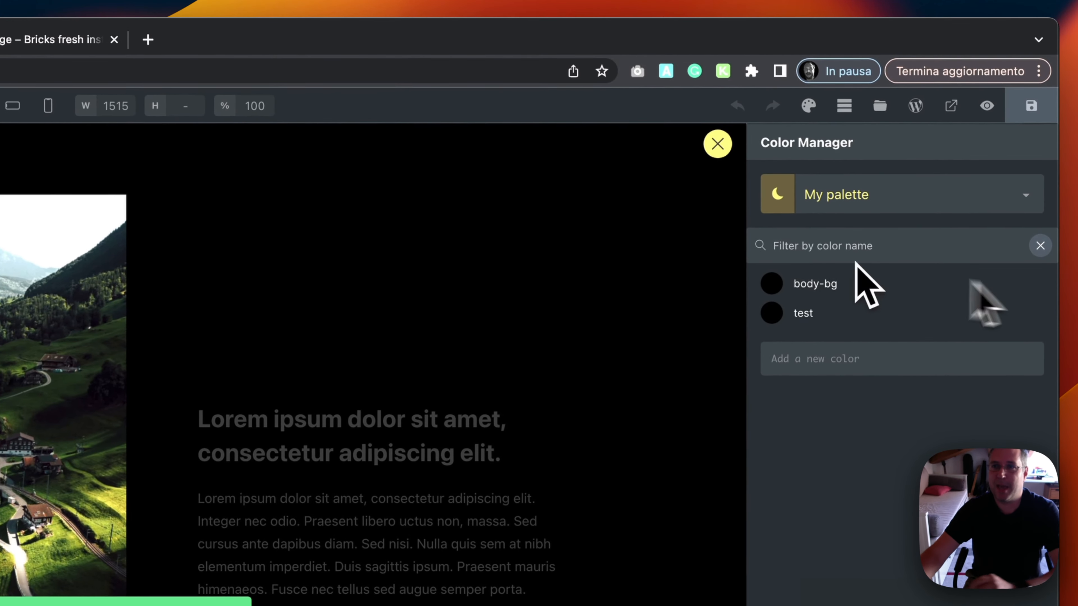
click(786, 226)
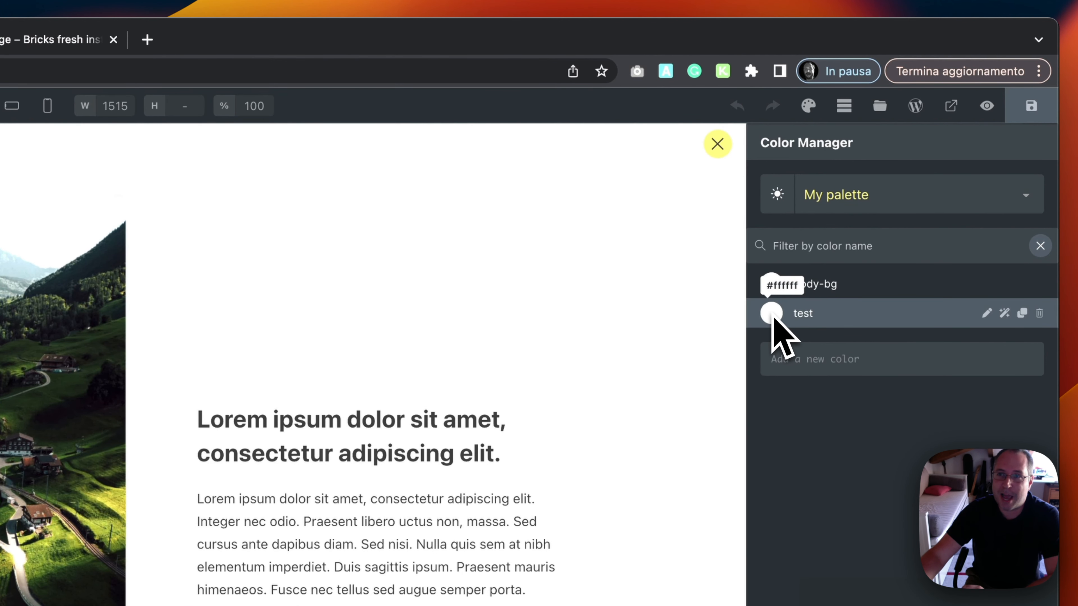
- Switch My palette to dark mode and delete the test color
click(777, 202)
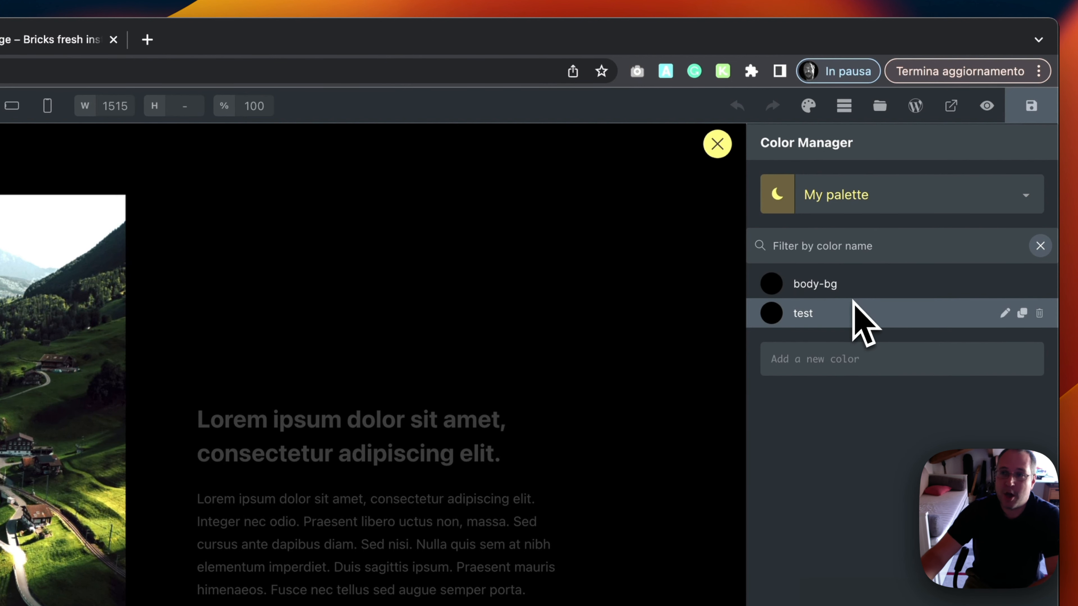
click(1040, 315)
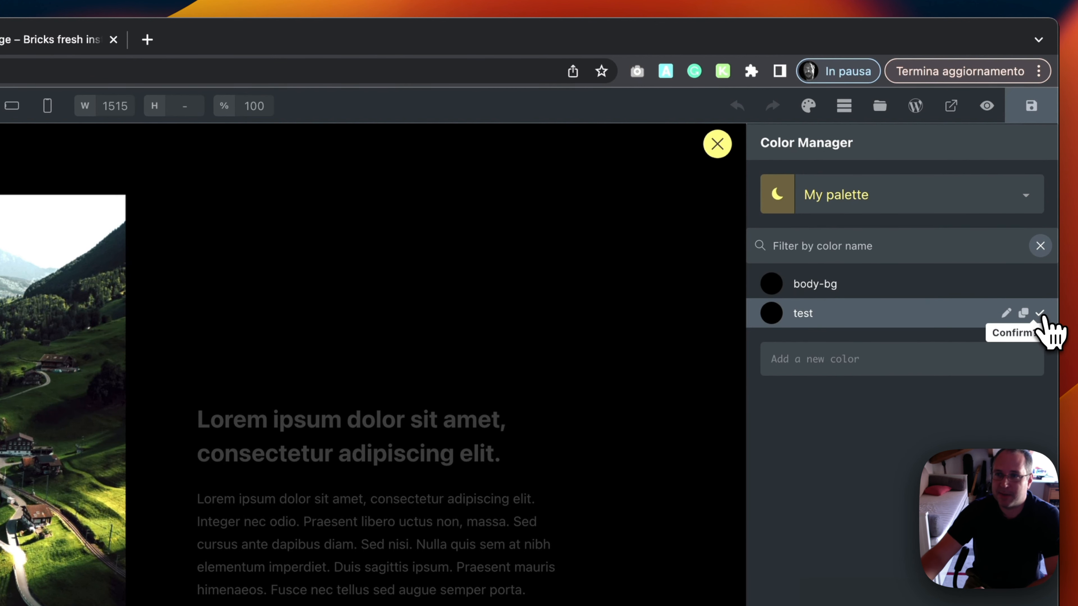
click(1041, 315)
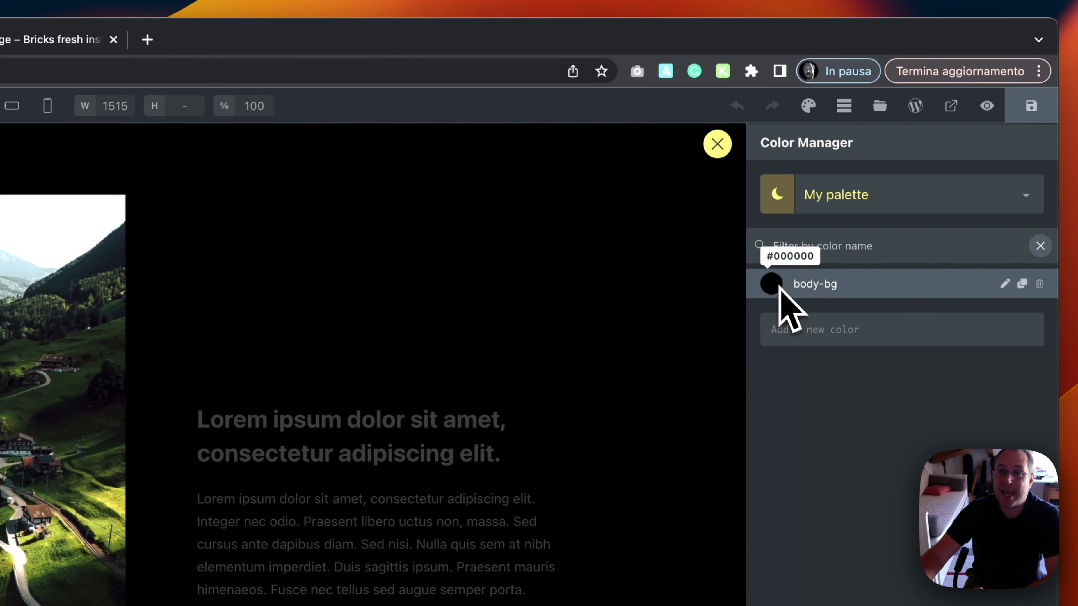
- Set body-bg's dark mode color to a near-black shade, and return the palette to light mode
click(779, 196)
click(779, 196)
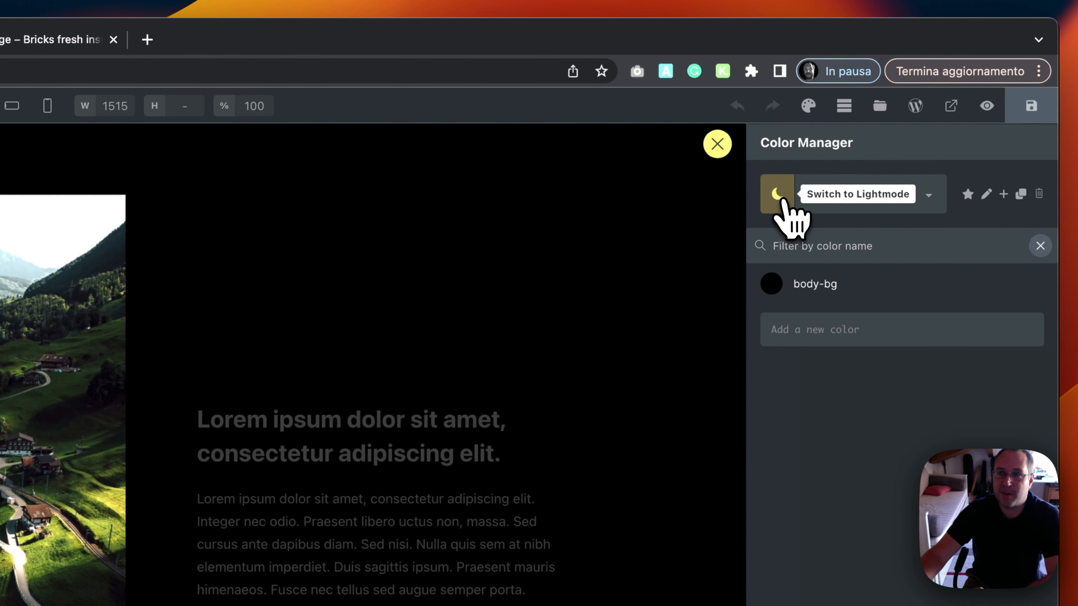
click(776, 284)
click(827, 346)
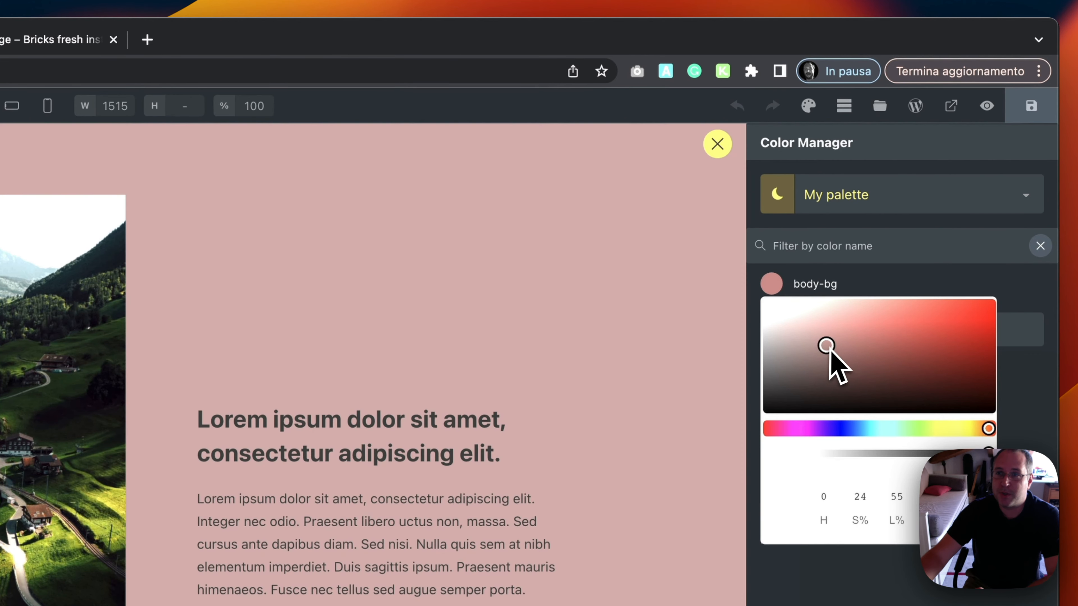
drag(832, 349, 787, 393)
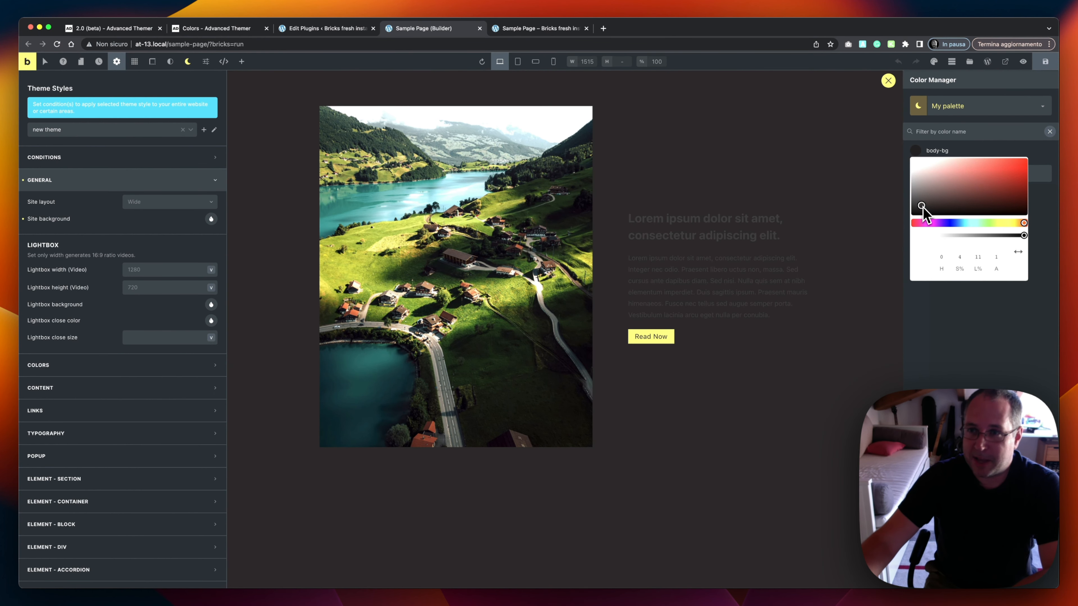
drag(921, 207, 921, 208)
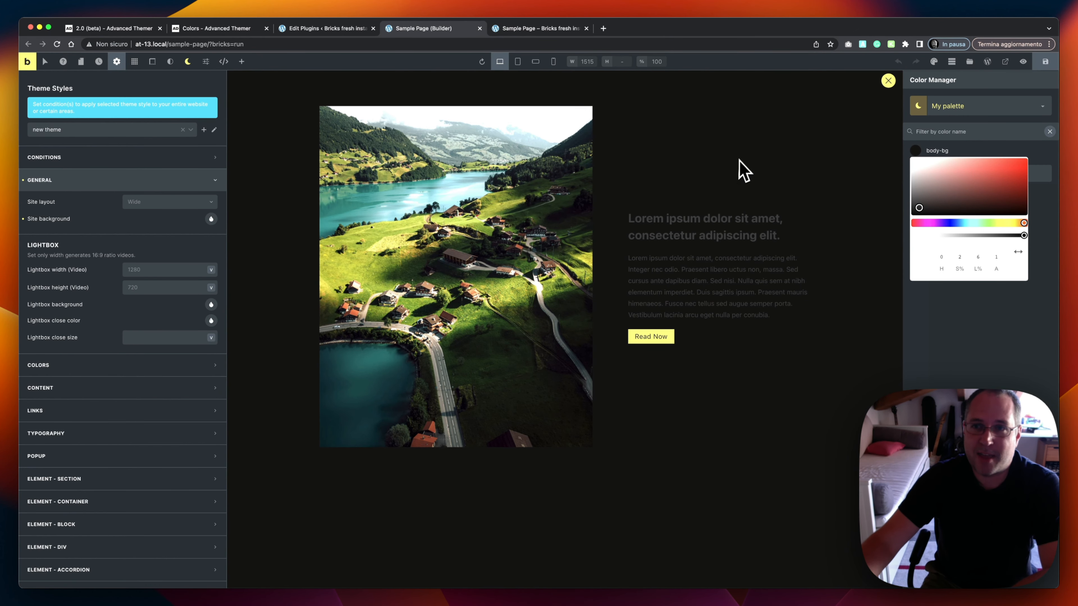
click(954, 302)
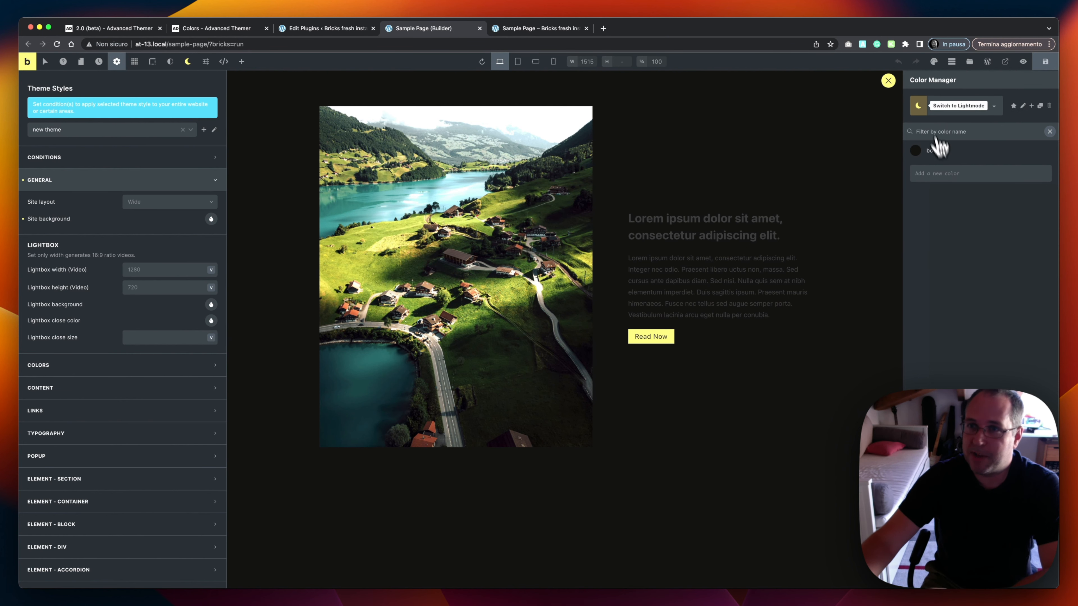
click(919, 106)
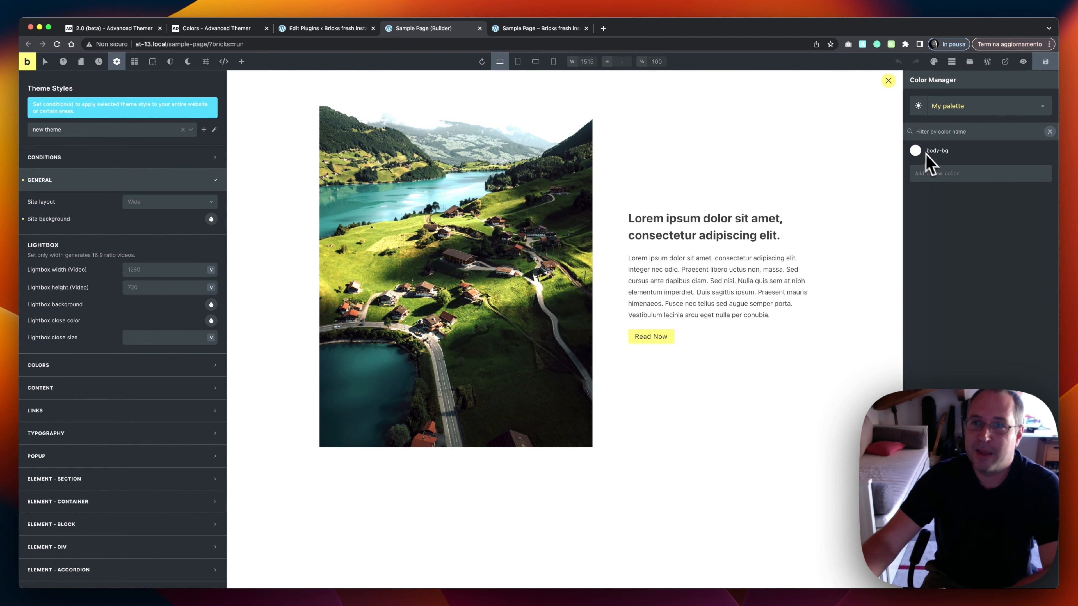
mouse_move(917, 154)
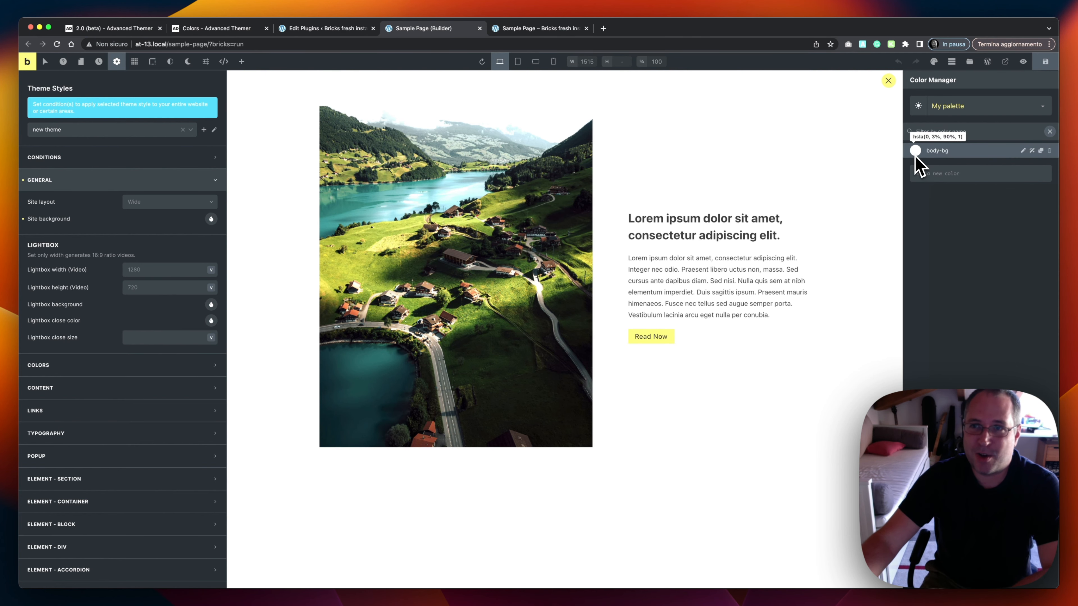
- Reopen the Color Manager, add a color named header-color to my palette, and set it to dark gray #1f1f1f
click(933, 62)
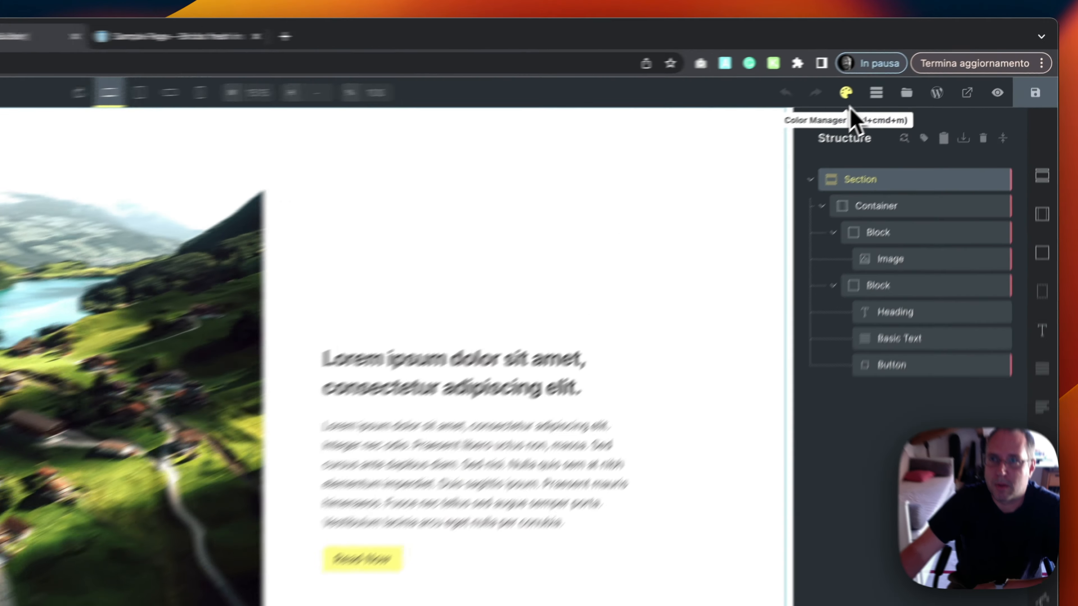
click(933, 62)
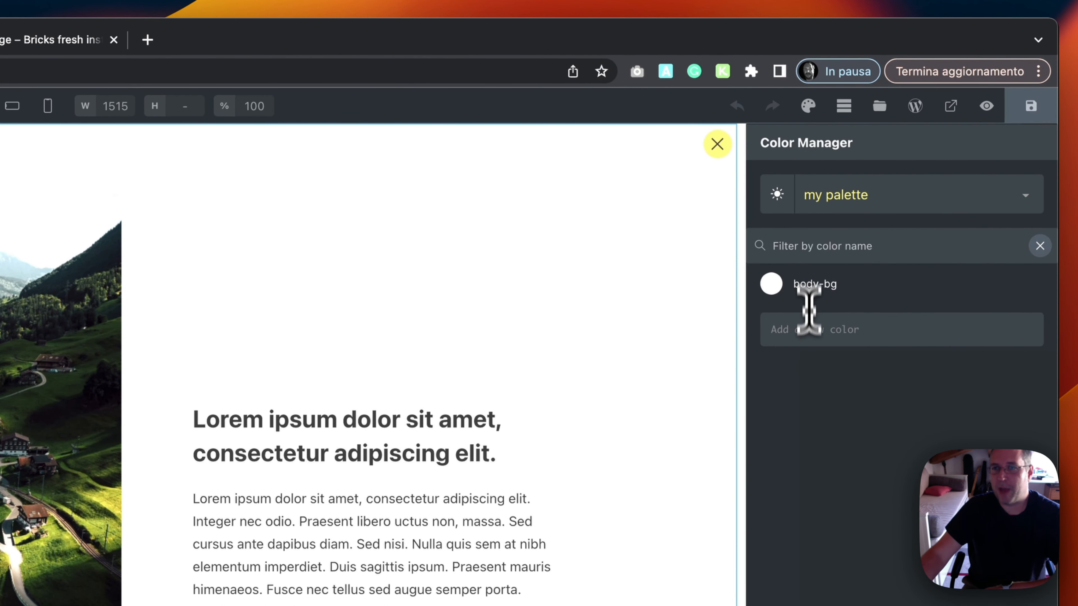
click(810, 338)
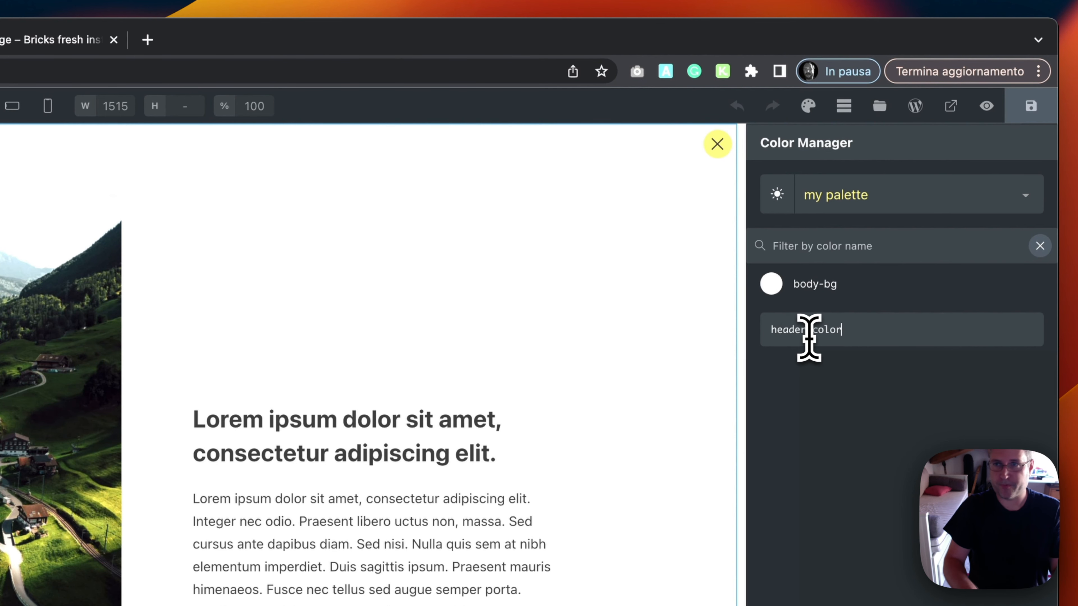
text(header-color)
key(Return)
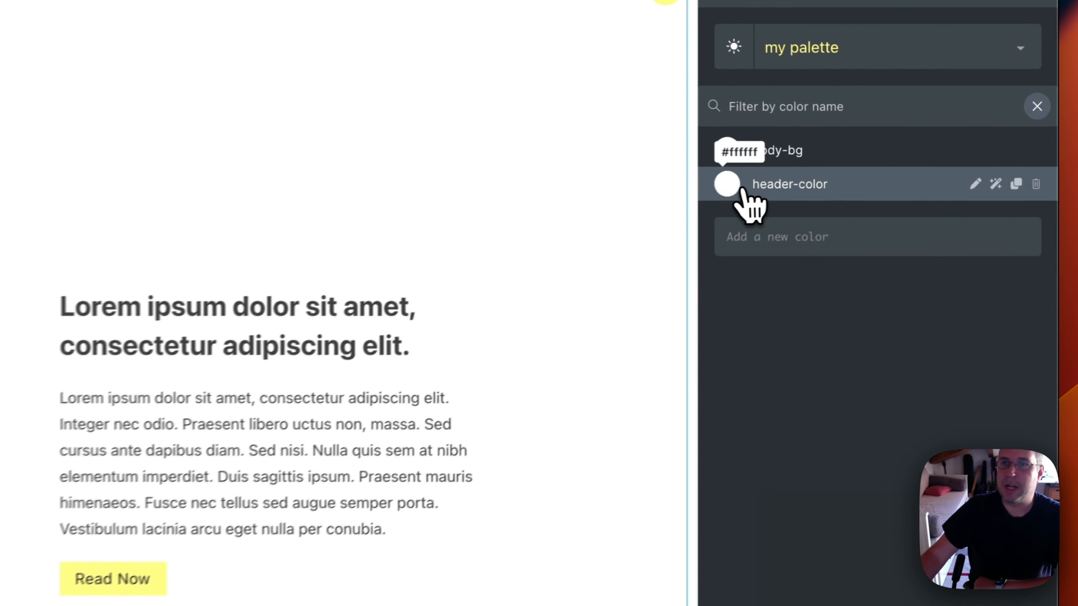
click(746, 198)
drag(728, 249, 713, 265)
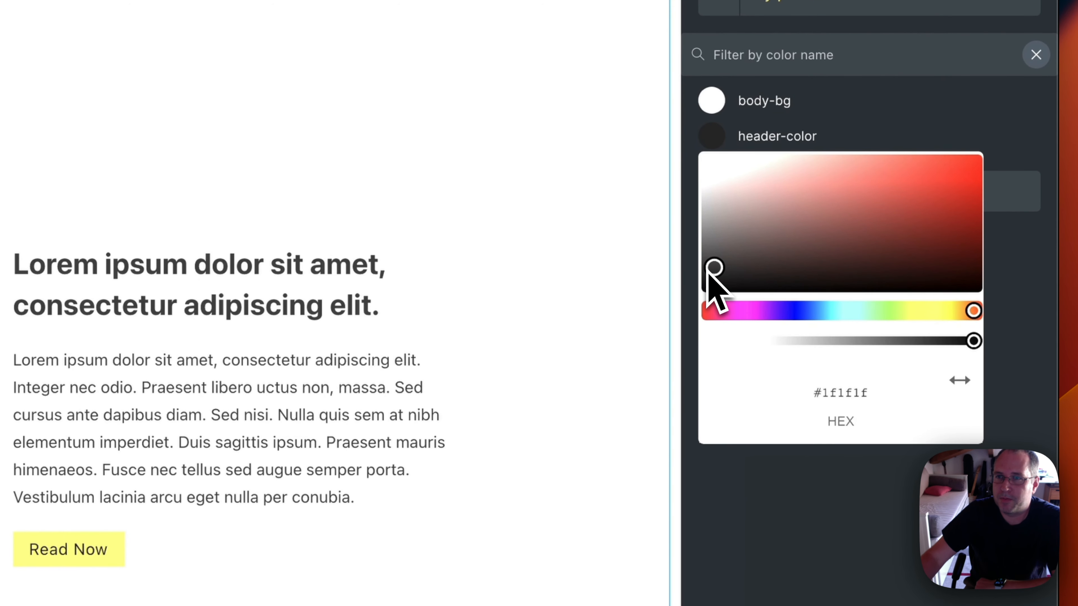
click(827, 525)
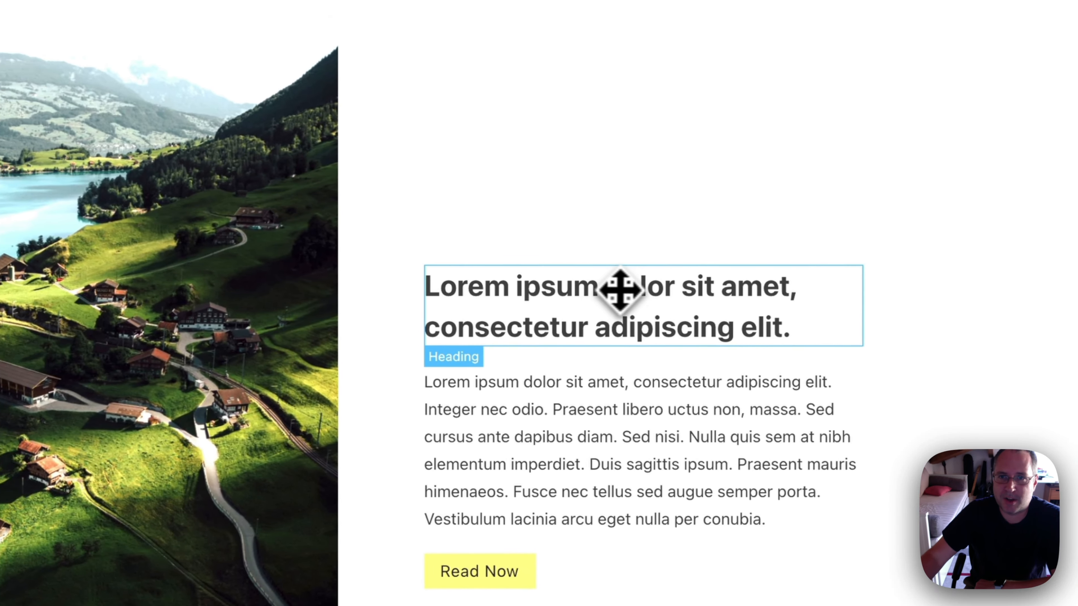
- Set the Heading element's typography color to header-color from my palette
click(630, 291)
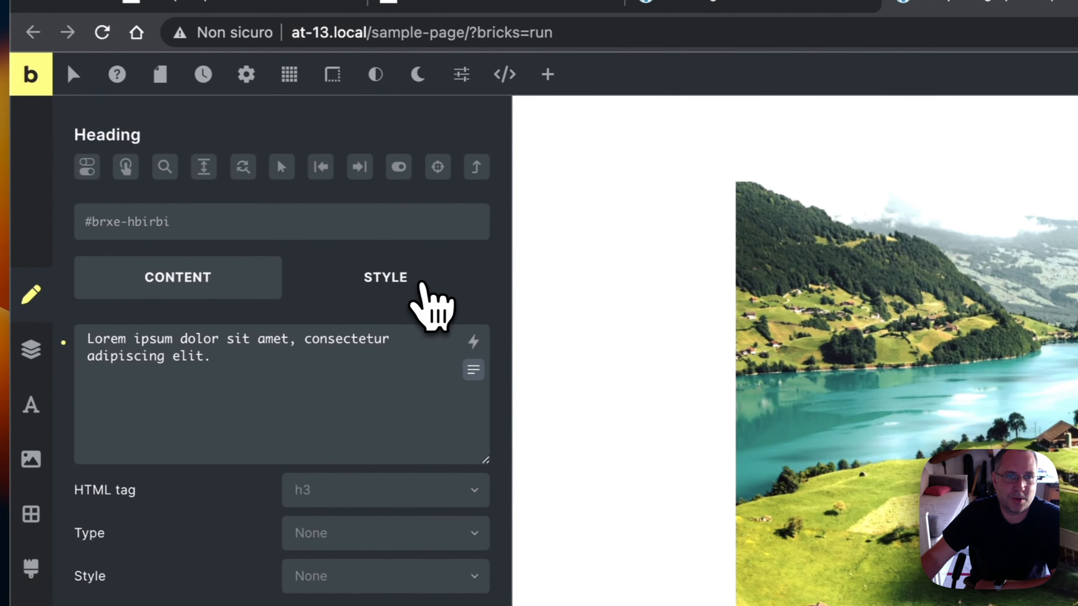
click(422, 285)
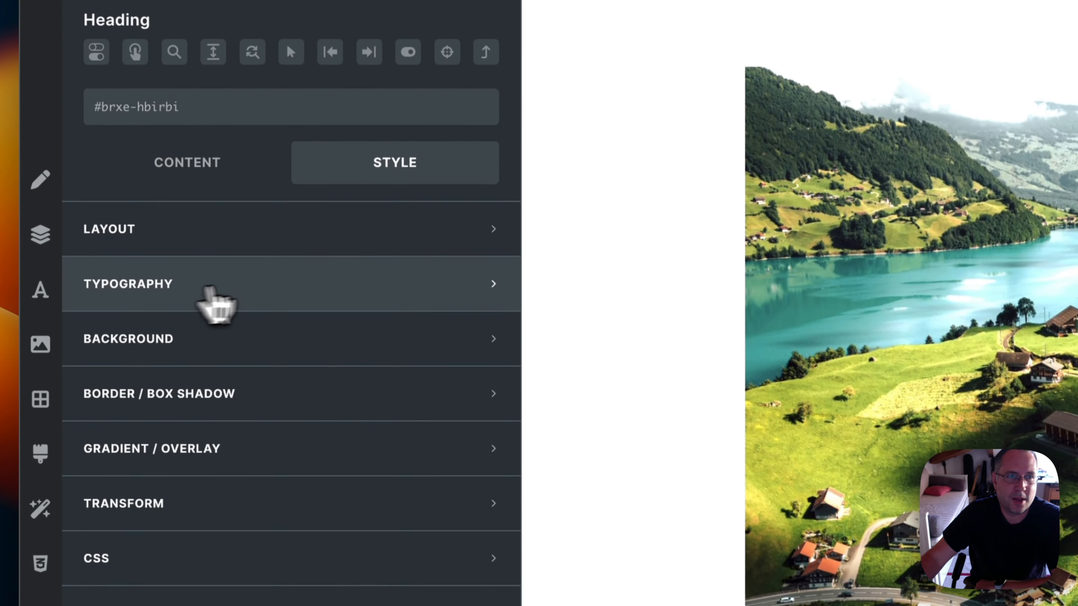
click(208, 293)
click(483, 275)
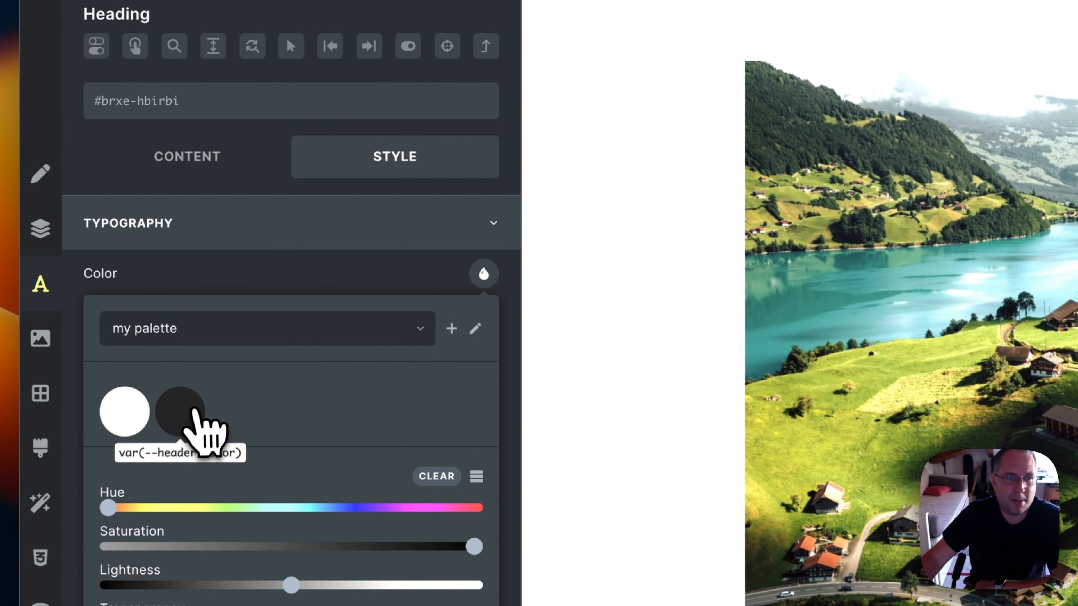
click(186, 412)
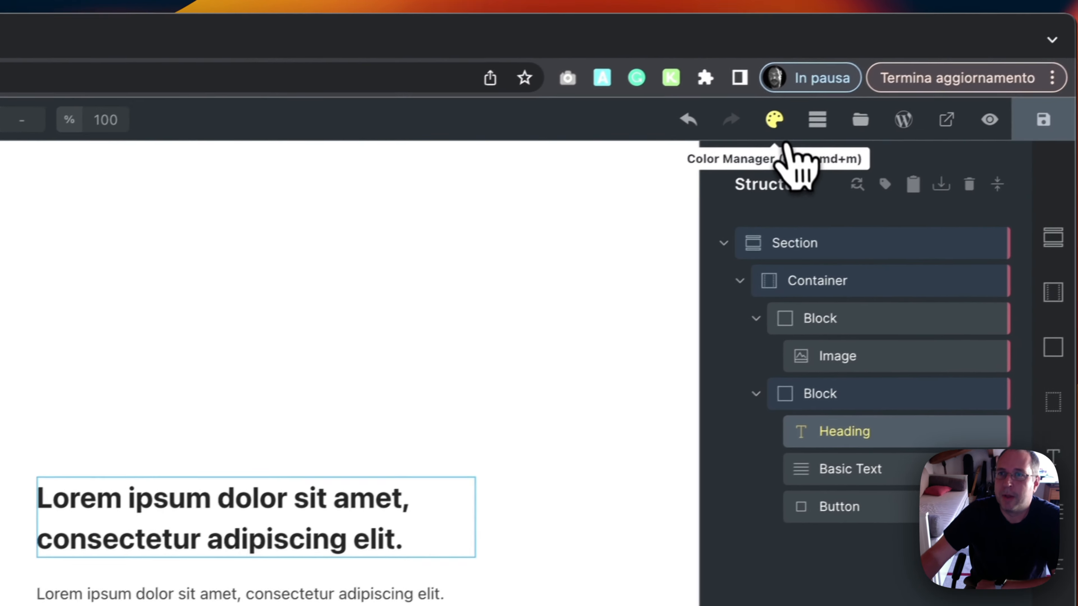
- Reopen the Color Manager and try brownish tints on header-color in light mode, settling on a dark brown
click(775, 118)
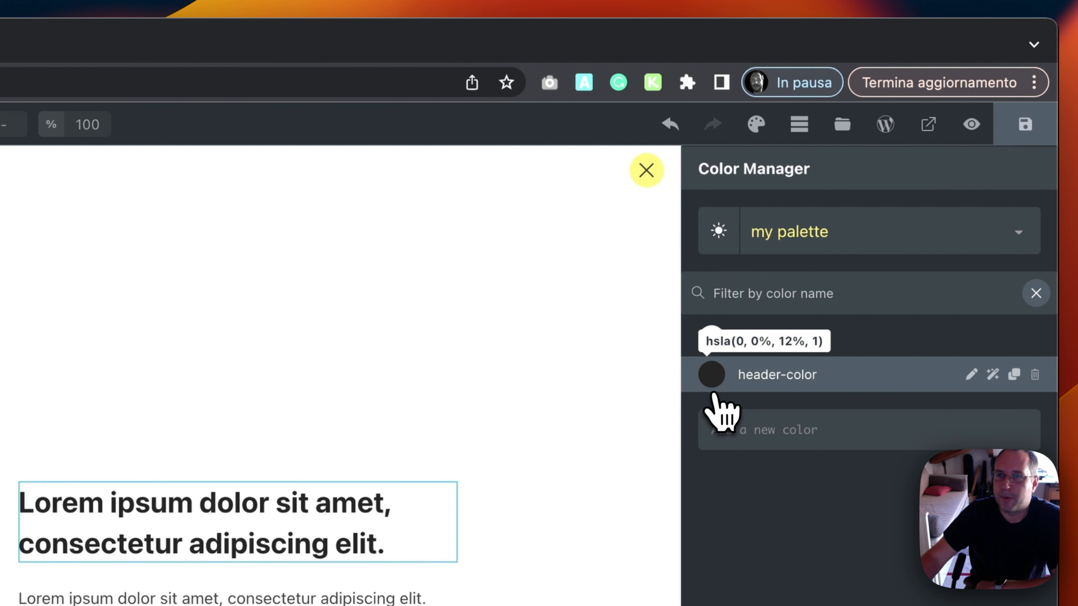
click(714, 382)
drag(768, 472, 740, 473)
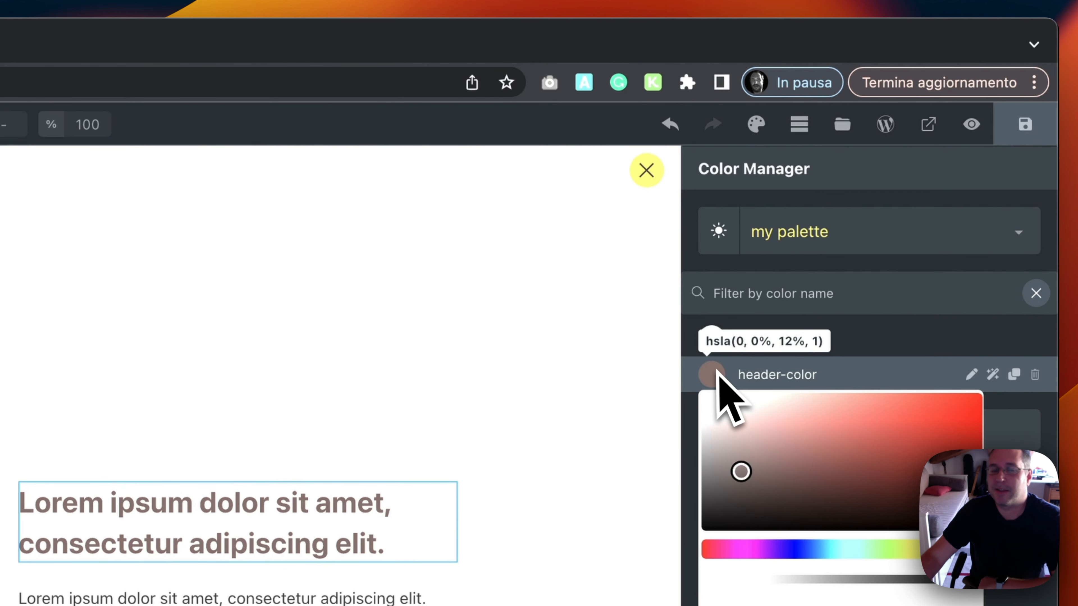
drag(740, 472, 746, 500)
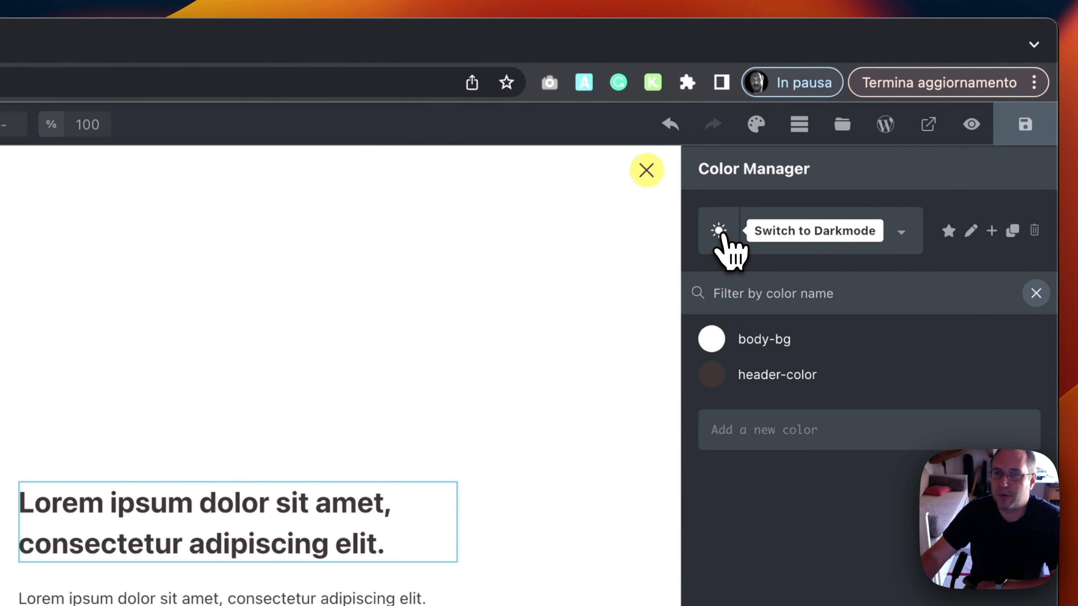
- Switch my palette to dark mode and set header-color to light gray #e3e3e3
click(721, 235)
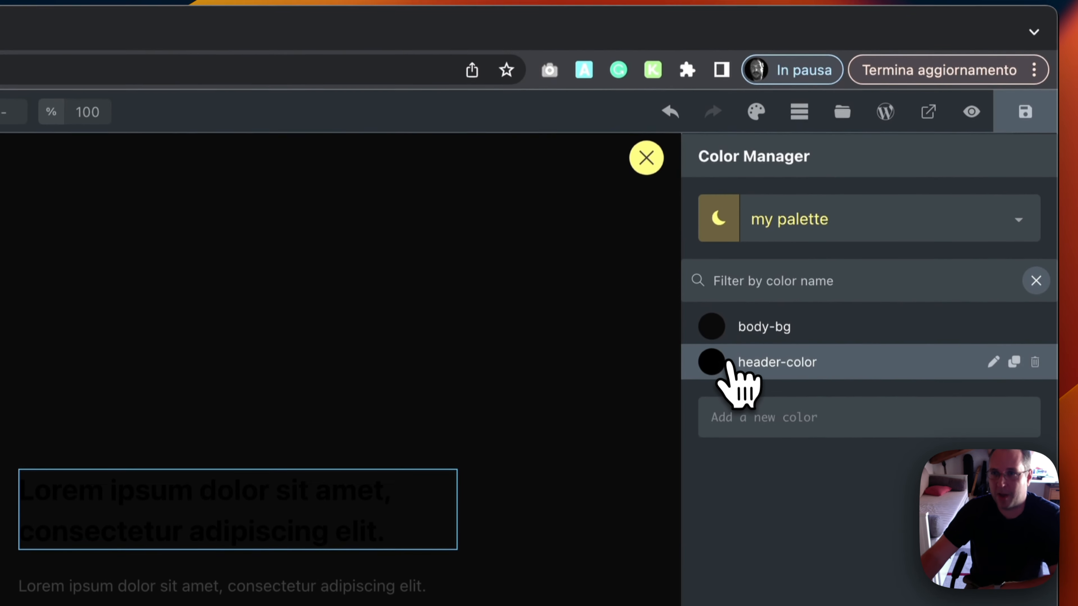
click(721, 365)
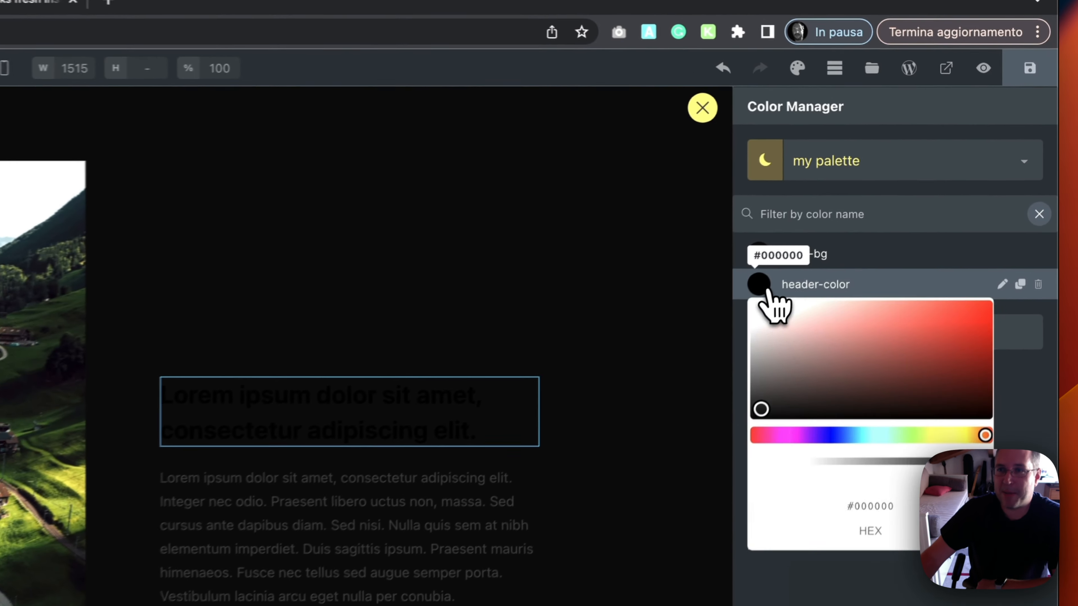
drag(761, 409, 776, 305)
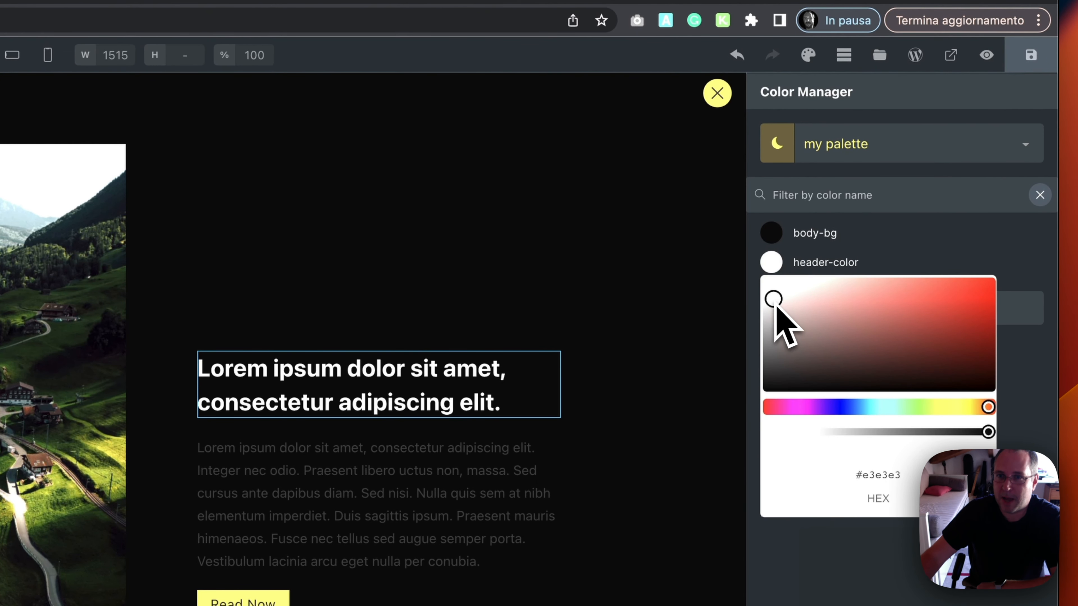
- Toggle the palette between light and dark mode to compare the heading and background, ending in light mode
click(778, 145)
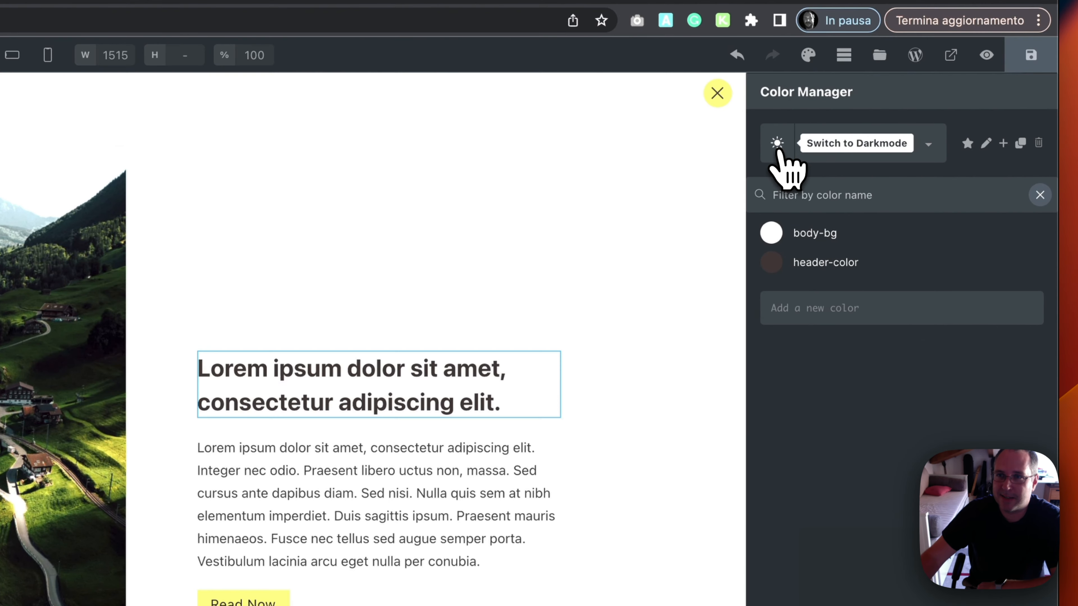
click(779, 146)
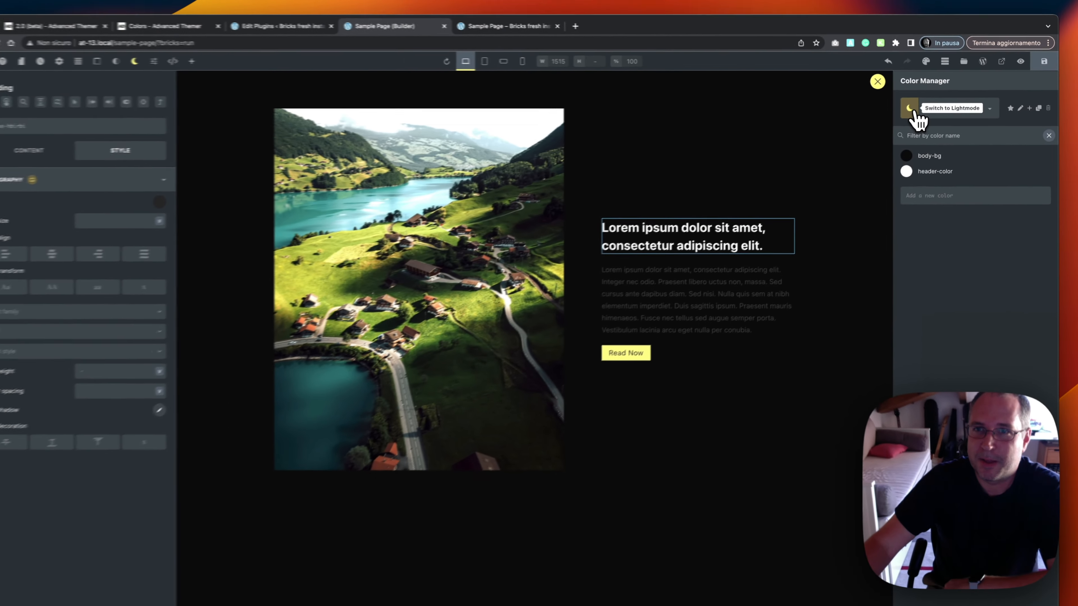
click(915, 113)
click(915, 112)
click(914, 112)
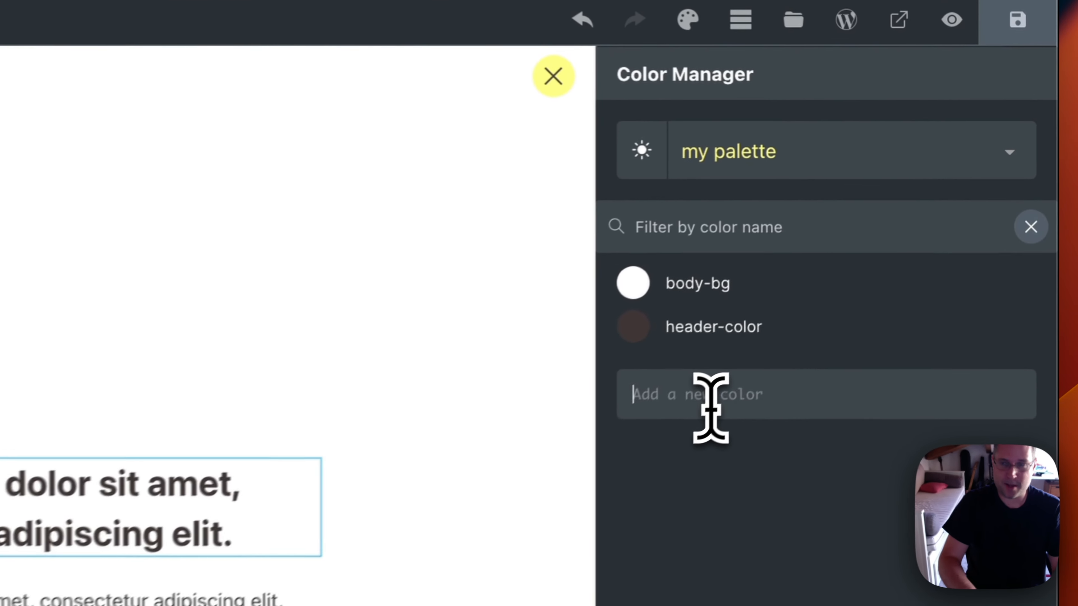
- Add a color named p-color to my palette and set it to a dark brownish gray
text(body)
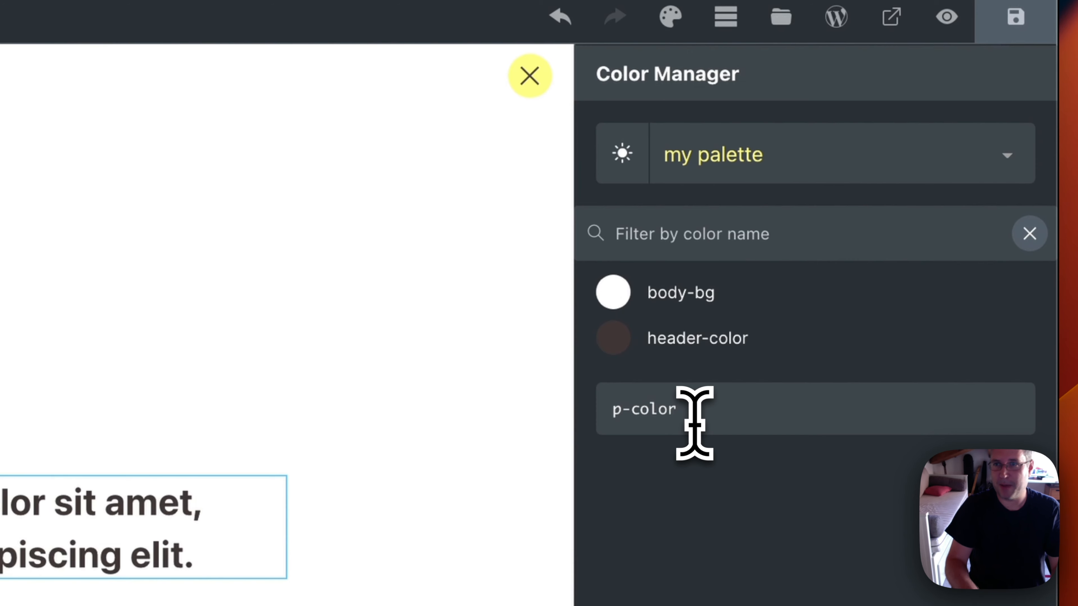
key(Return)
click(622, 392)
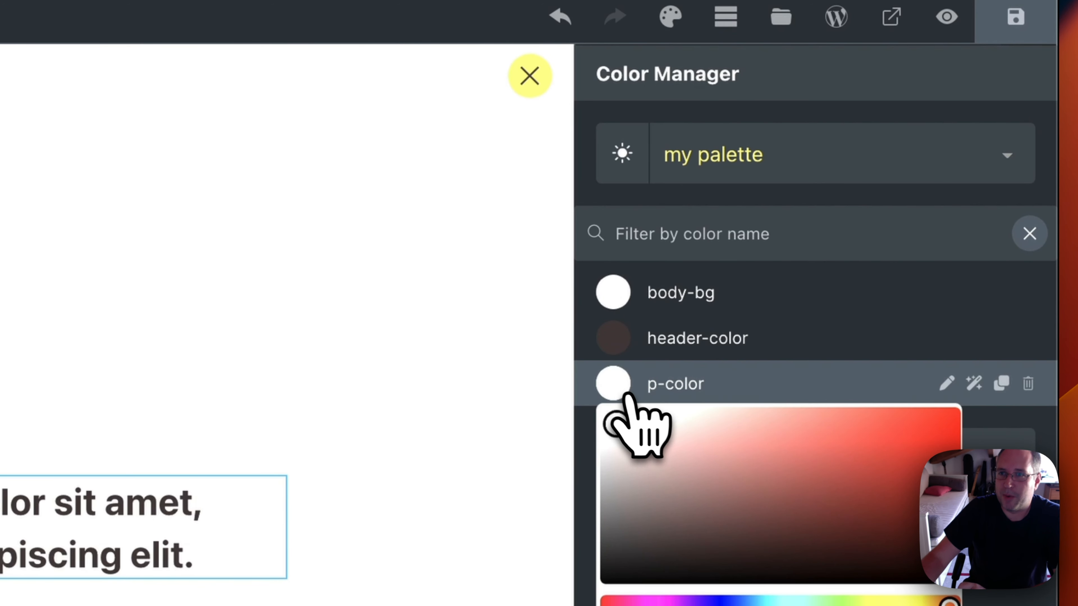
drag(648, 508, 634, 538)
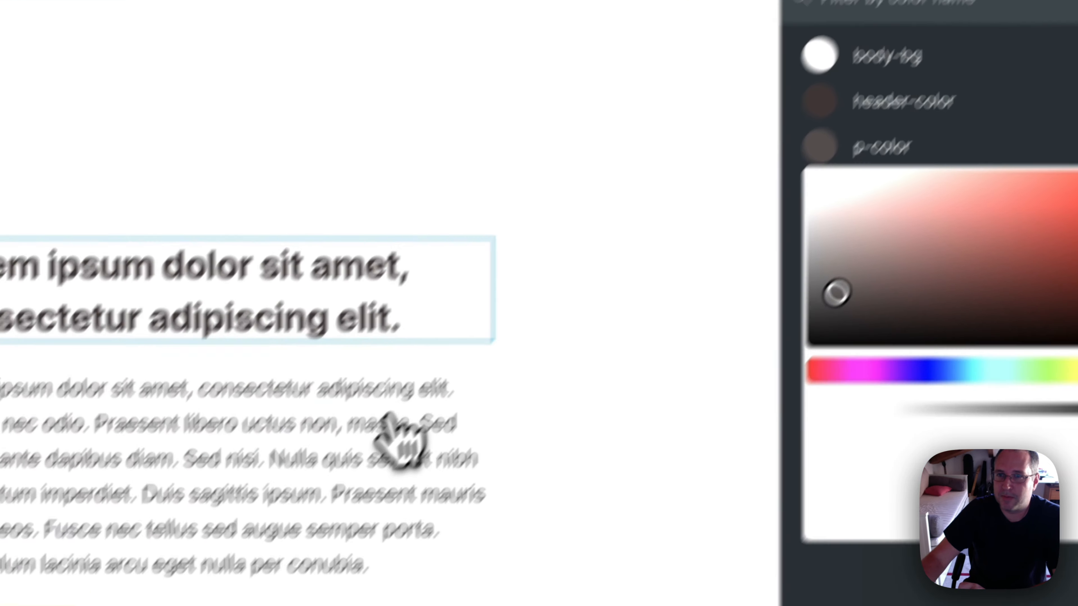
- Set the Basic Text element's typography color to p-color from my palette
click(385, 415)
click(401, 343)
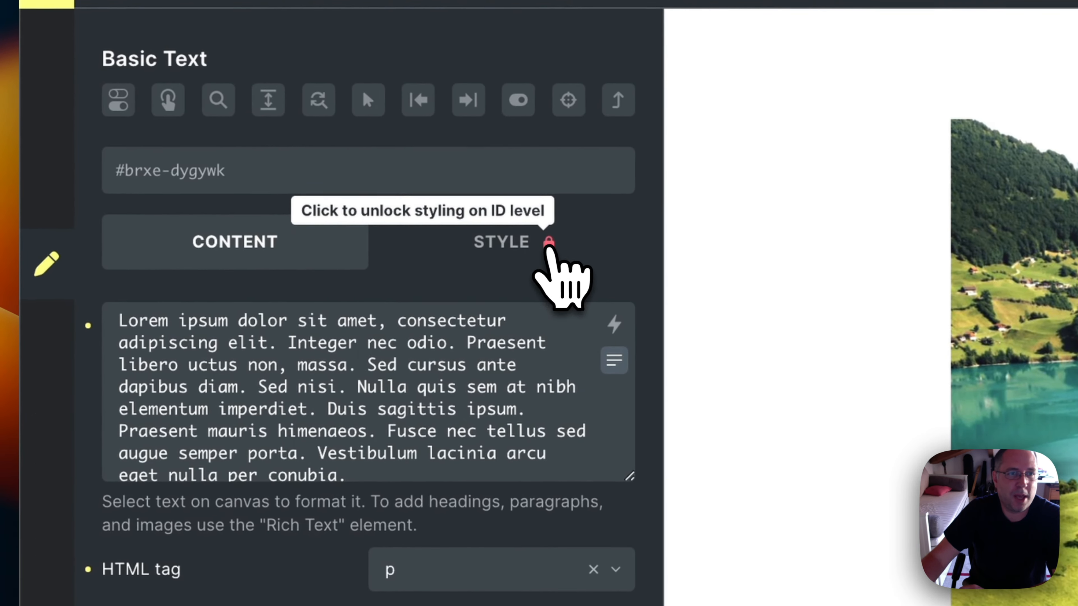
click(47, 405)
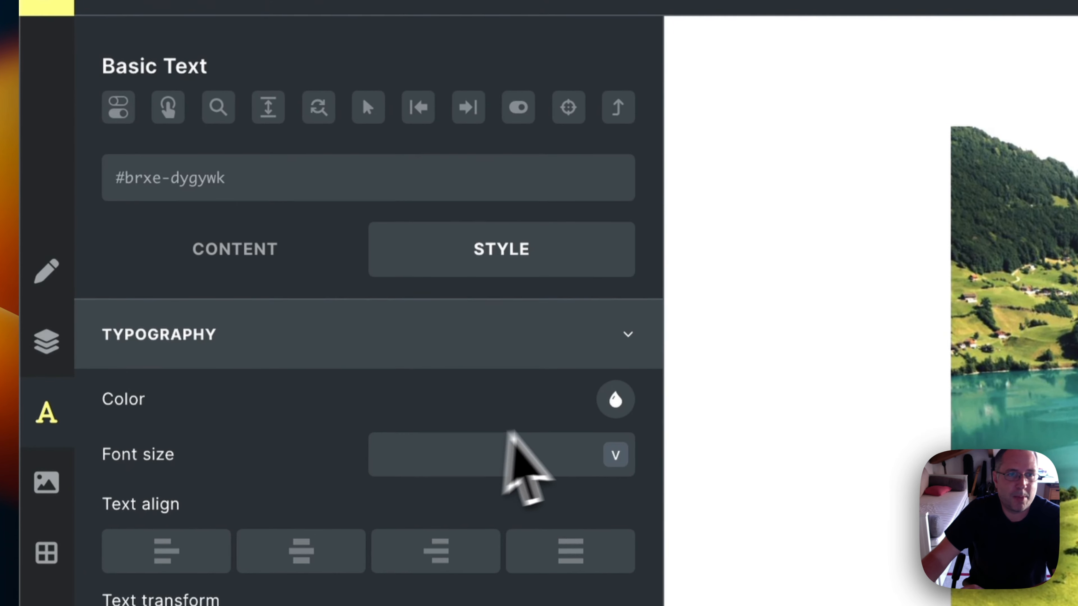
click(616, 399)
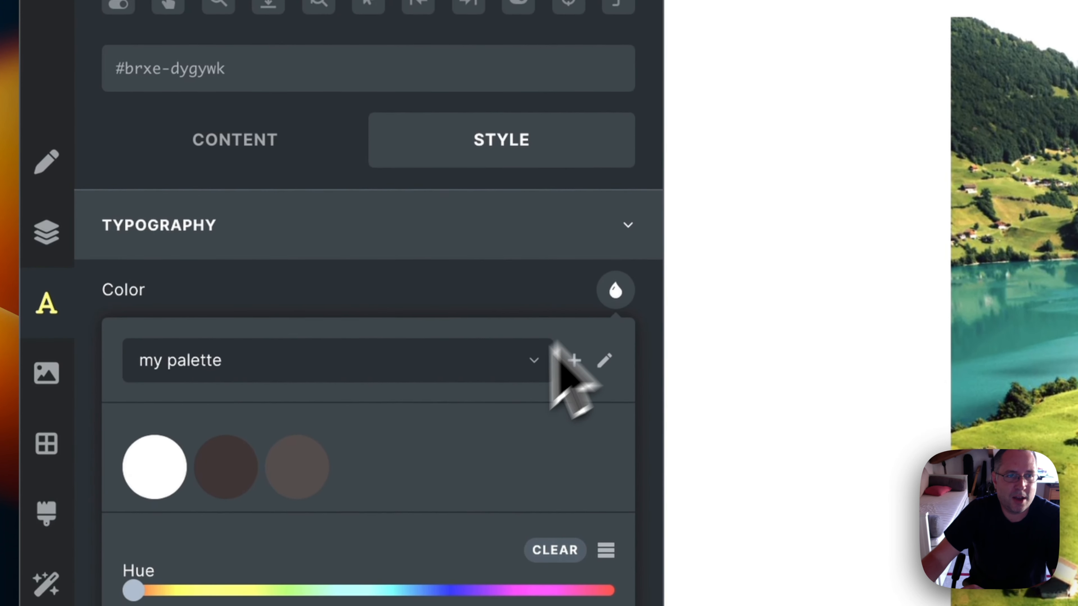
click(297, 481)
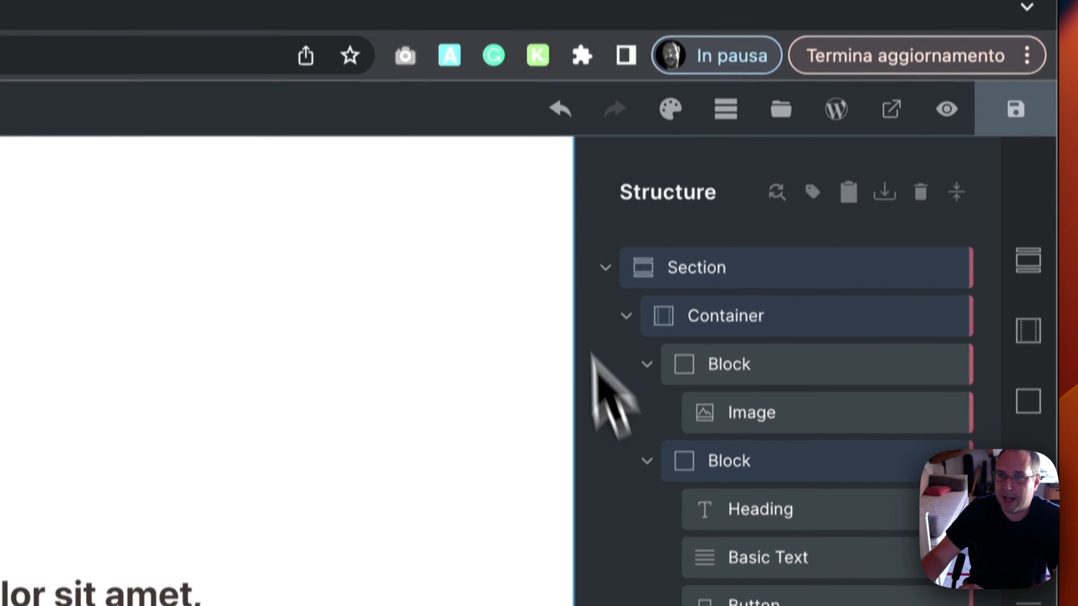
- Reopen the Color Manager on my palette
click(669, 166)
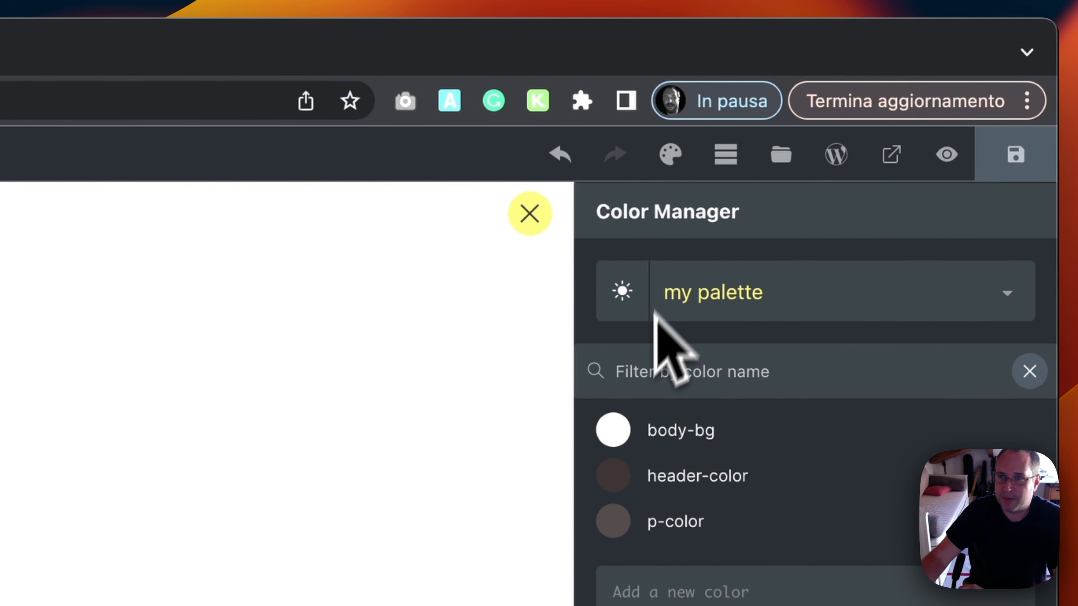
- Set the dark mode variant of p-color in my palette to white and close the Color Manager
click(627, 297)
click(615, 522)
drag(633, 502, 616, 464)
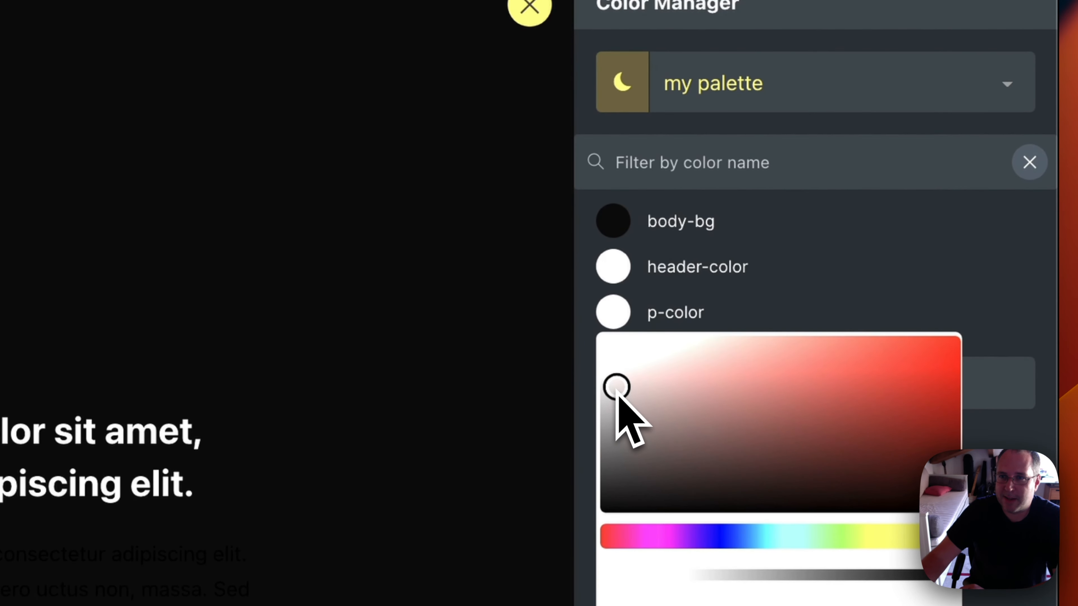
drag(617, 395, 617, 394)
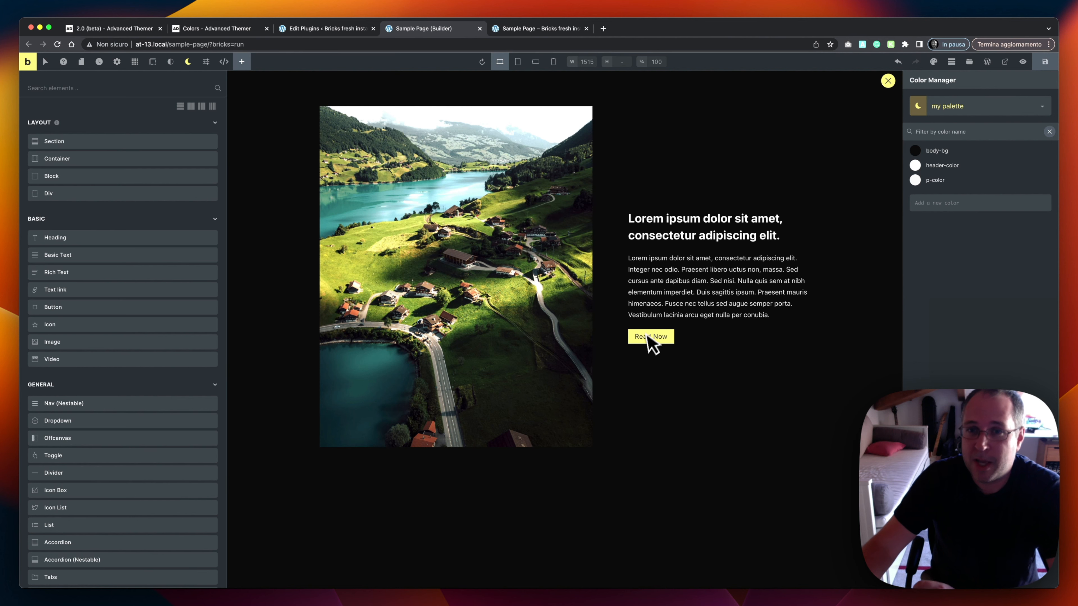
click(888, 81)
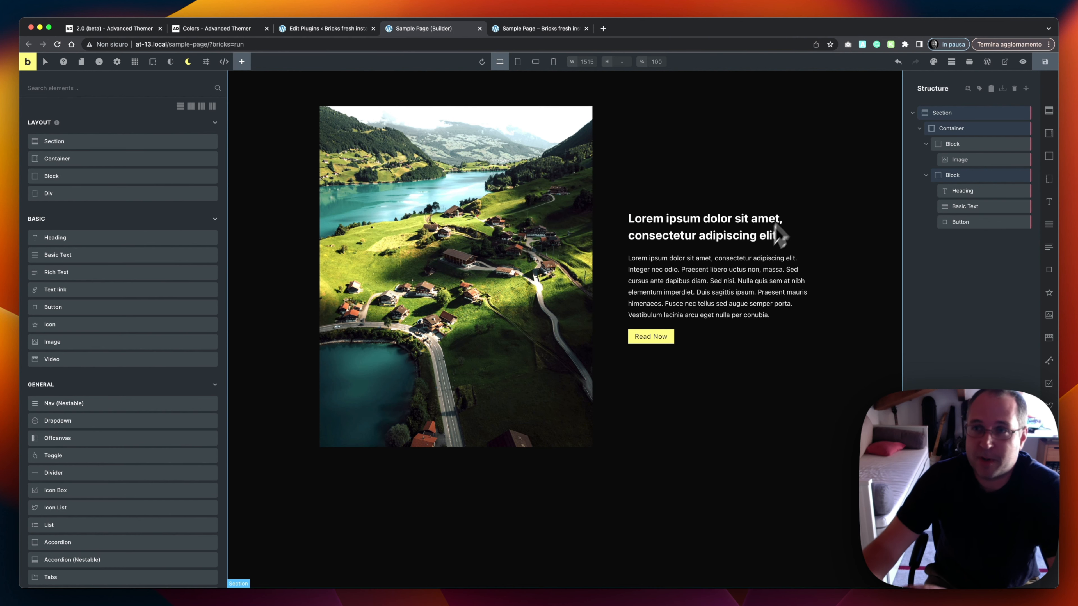
- Review the Advanced Themer colors page on customizing shades and dark variants and on custom darkmode colors for ACSS variables
click(934, 62)
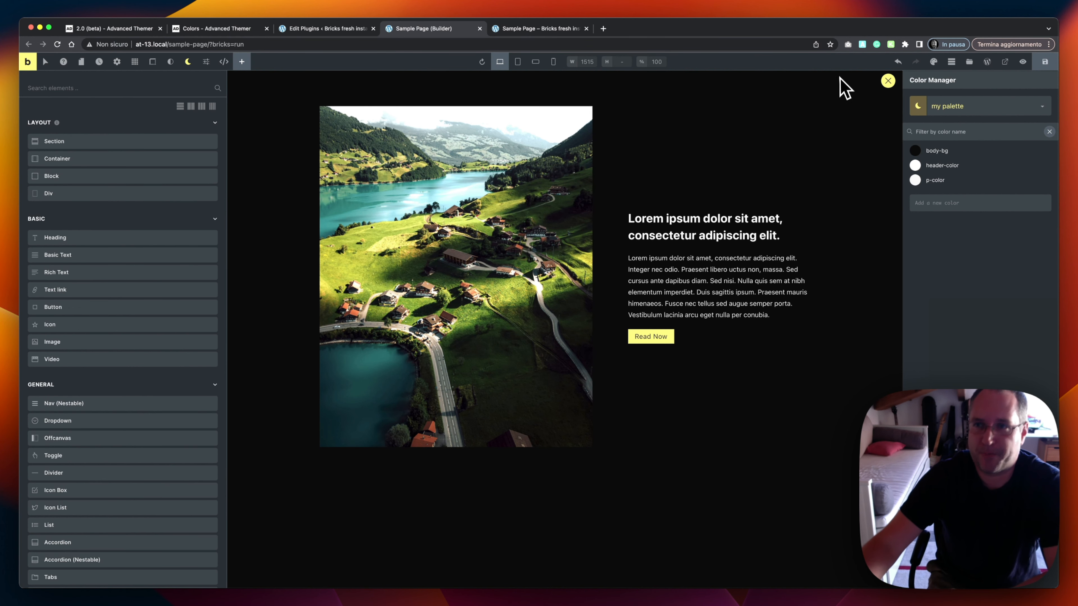
click(530, 29)
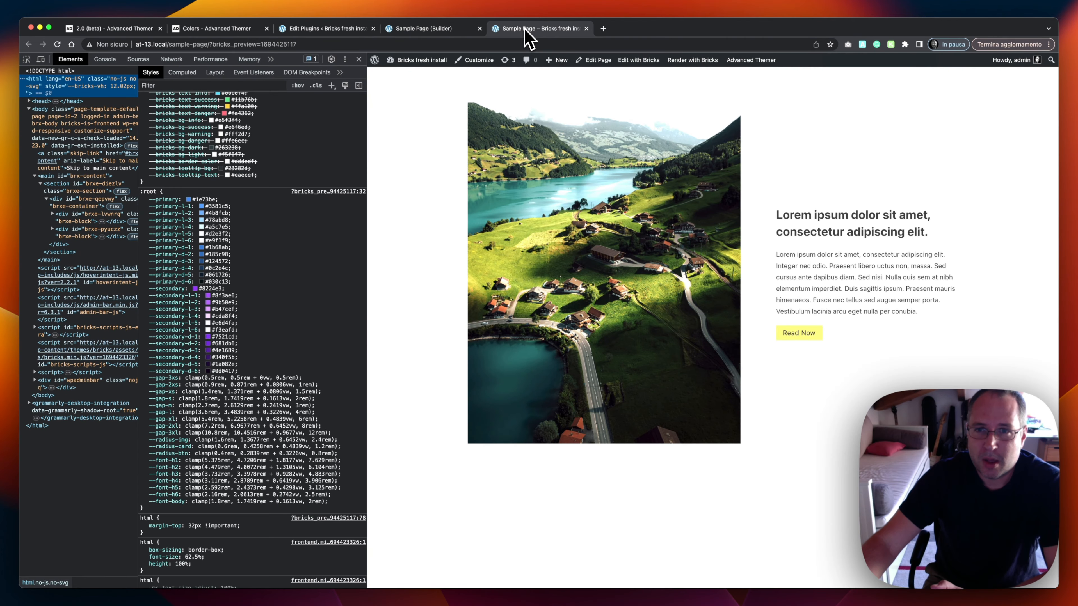
click(181, 32)
scroll(574, 430, down, 3)
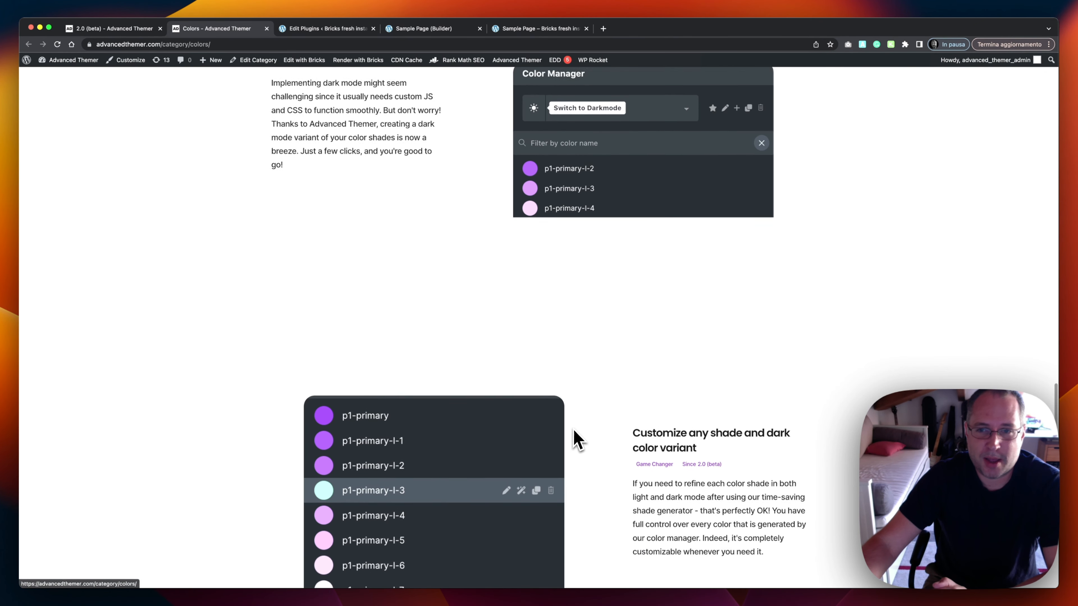
scroll(576, 433, down, 5)
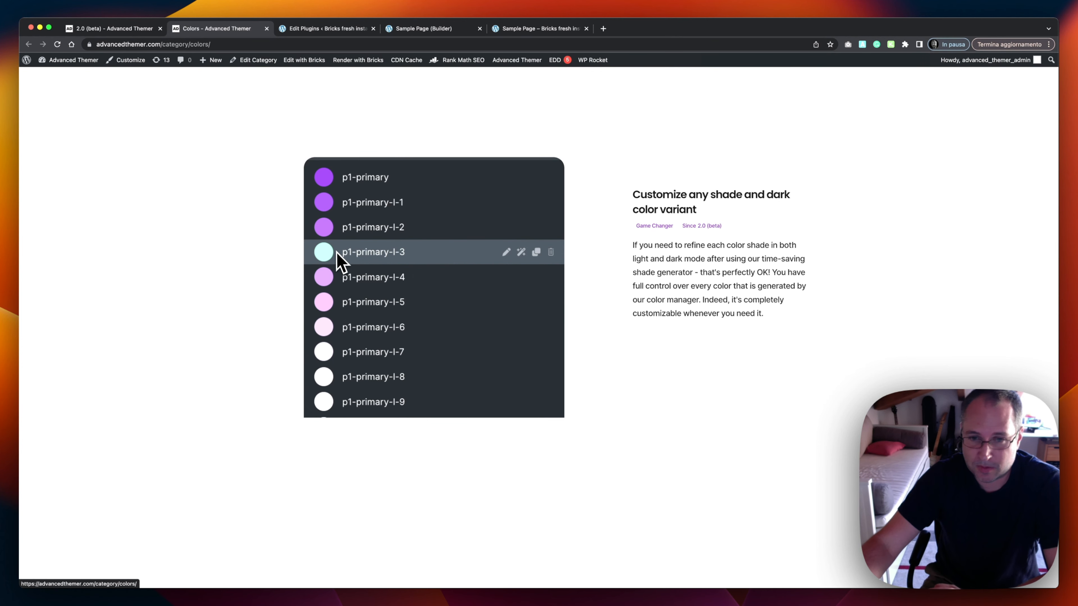
scroll(642, 291, down, 3)
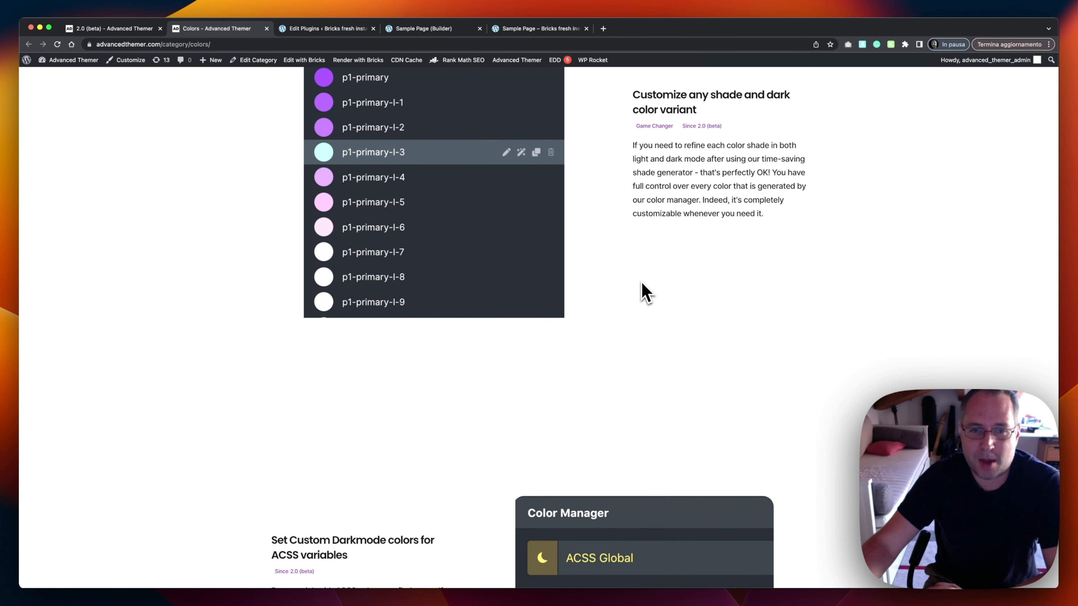
scroll(642, 291, down, 8)
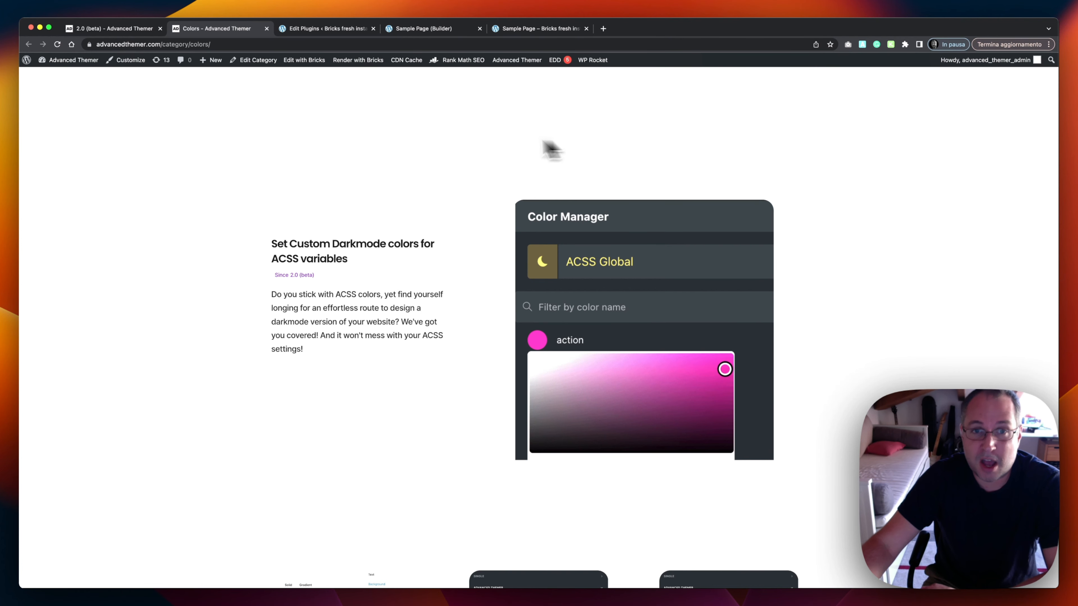
scroll(255, 297, up, 1)
scroll(272, 327, up, 1)
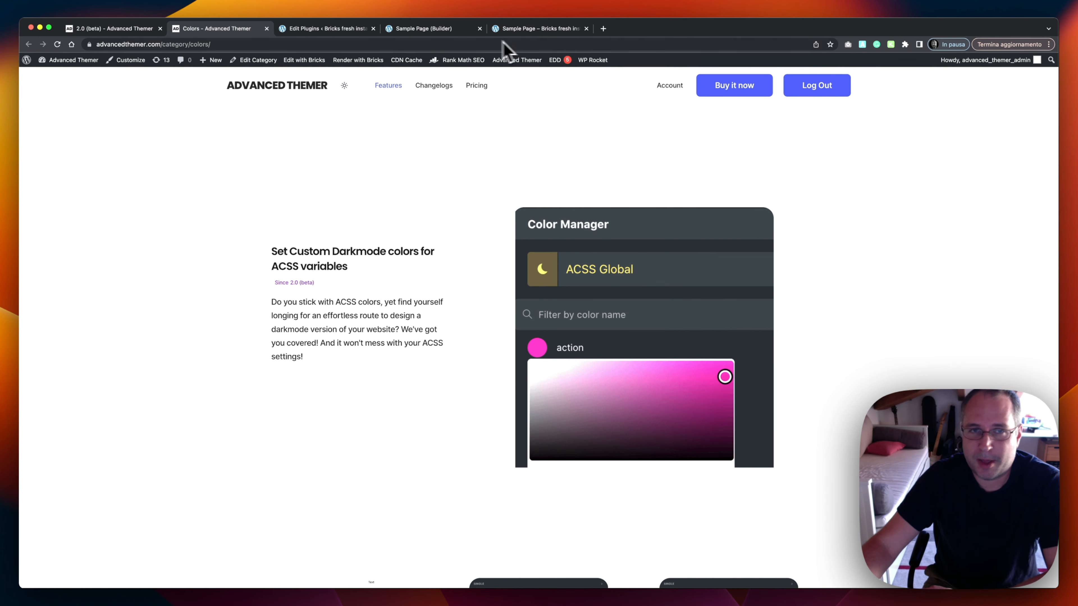
- Activate the Automatic.css plugin on the WordPress site
click(323, 32)
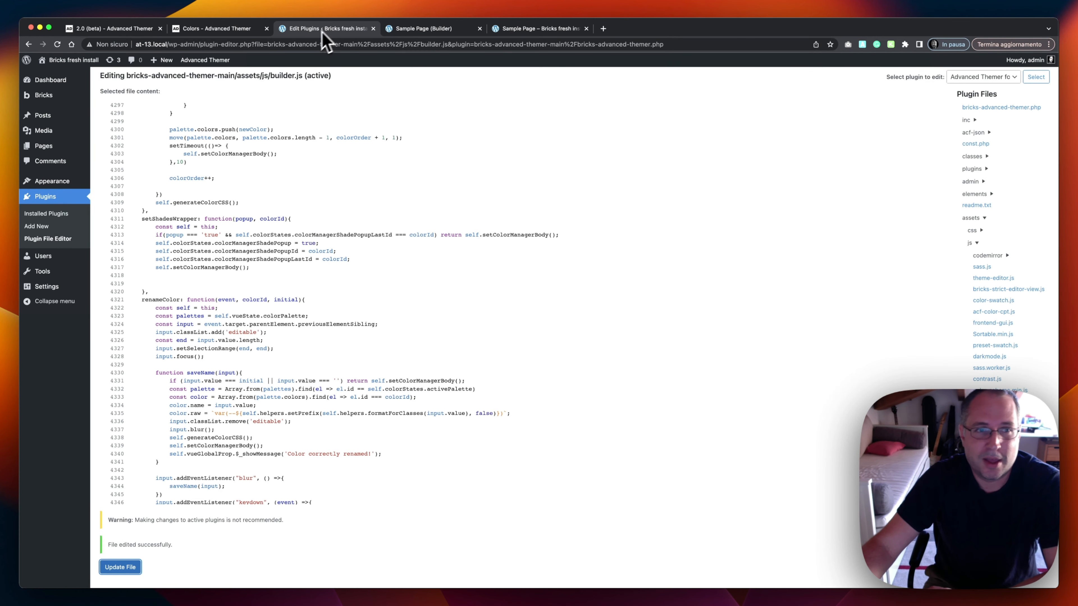
click(45, 197)
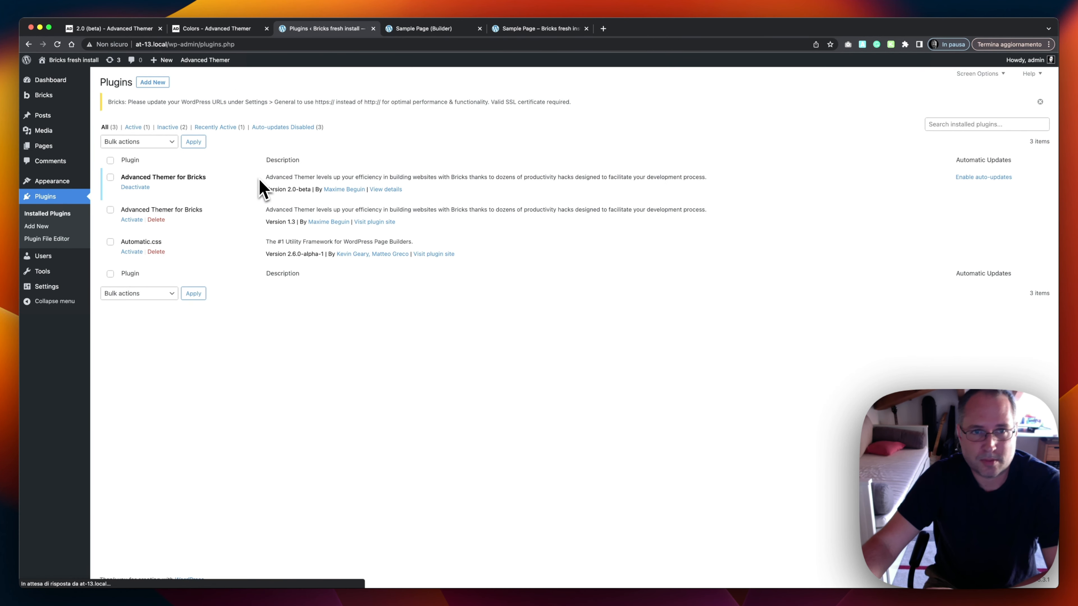
click(140, 253)
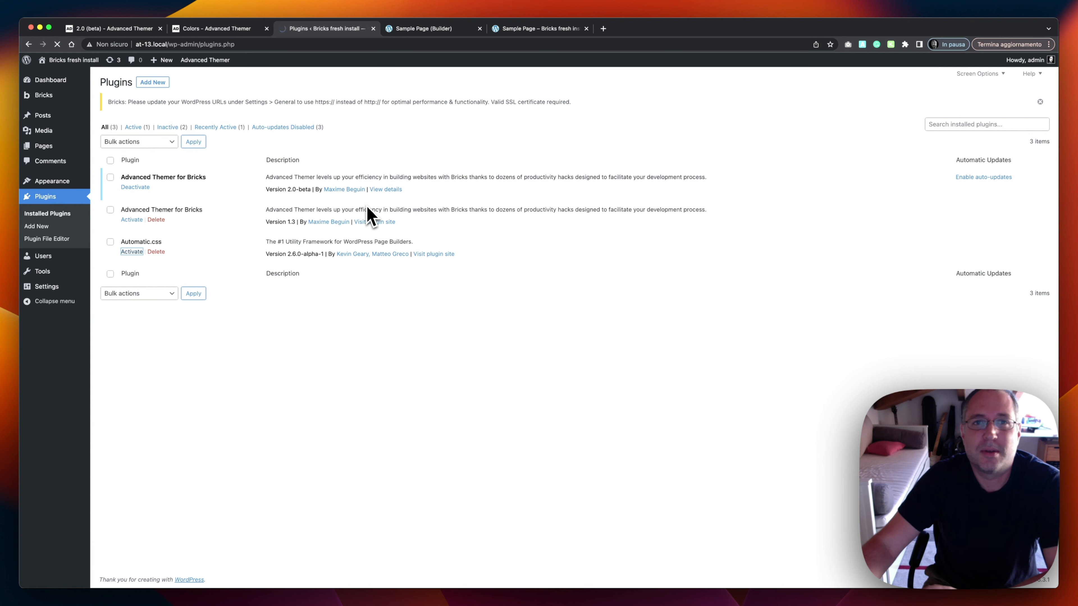
- Save the sample page in the builder, close the Color Manager and reload the builder
click(555, 31)
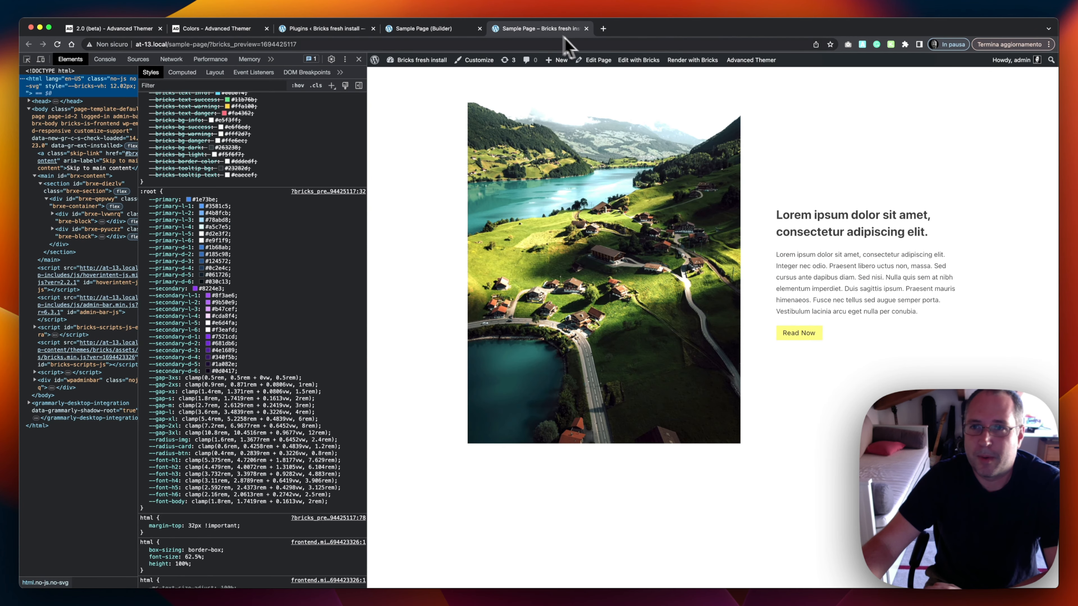
click(450, 29)
click(1045, 62)
mouse_move(1025, 106)
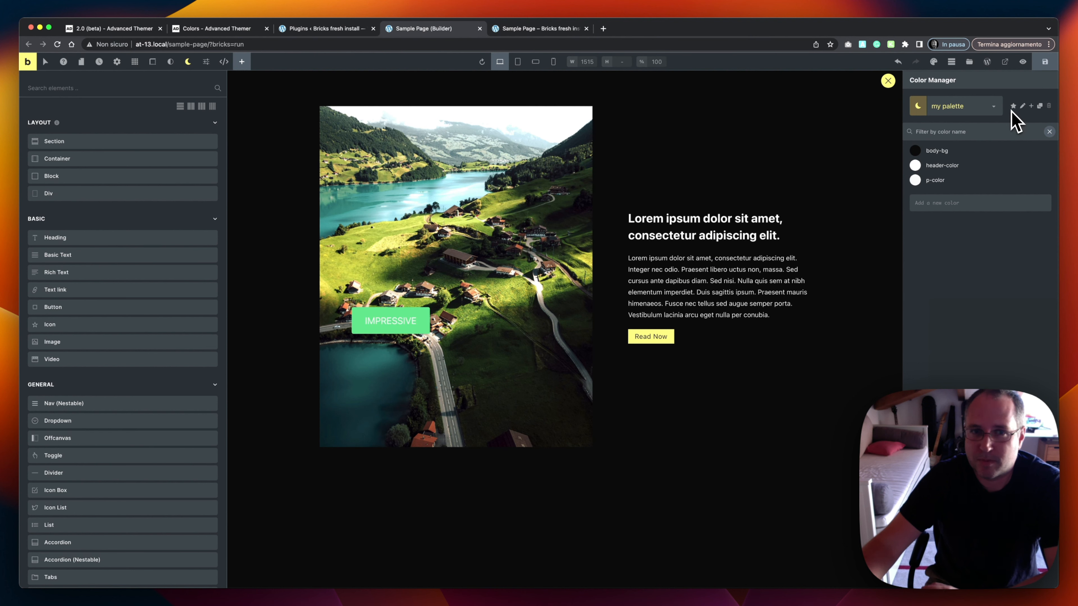
click(888, 81)
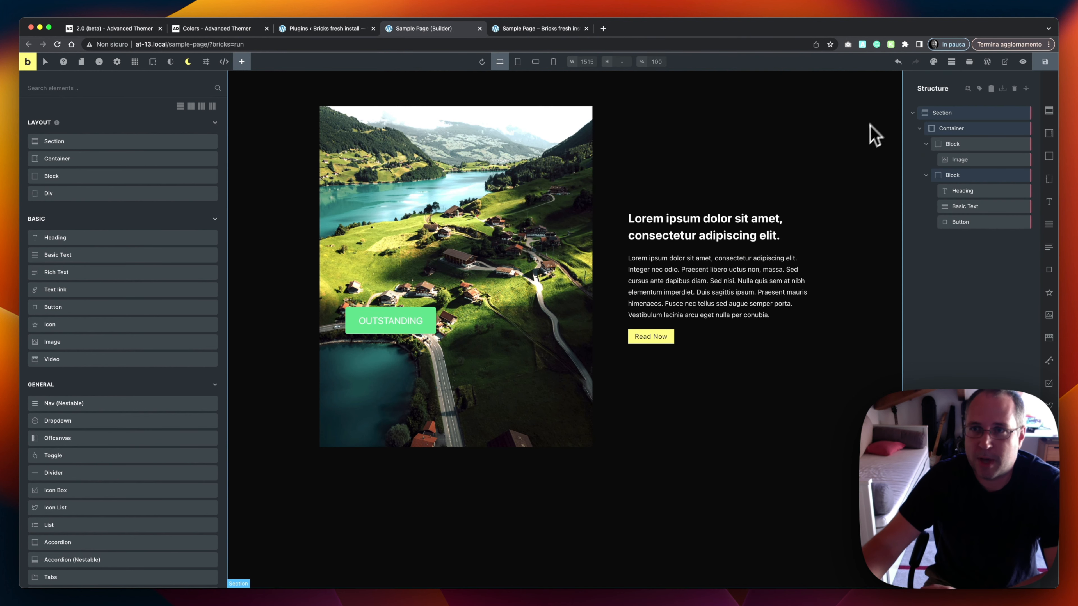
click(57, 44)
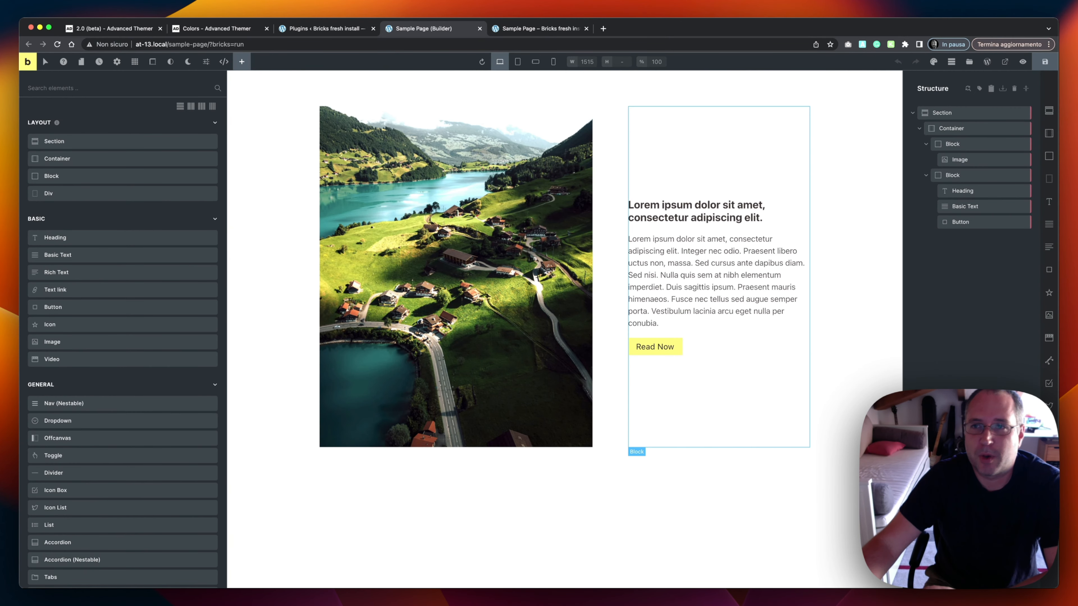
- Check the CSS classes available for the page's section
click(965, 113)
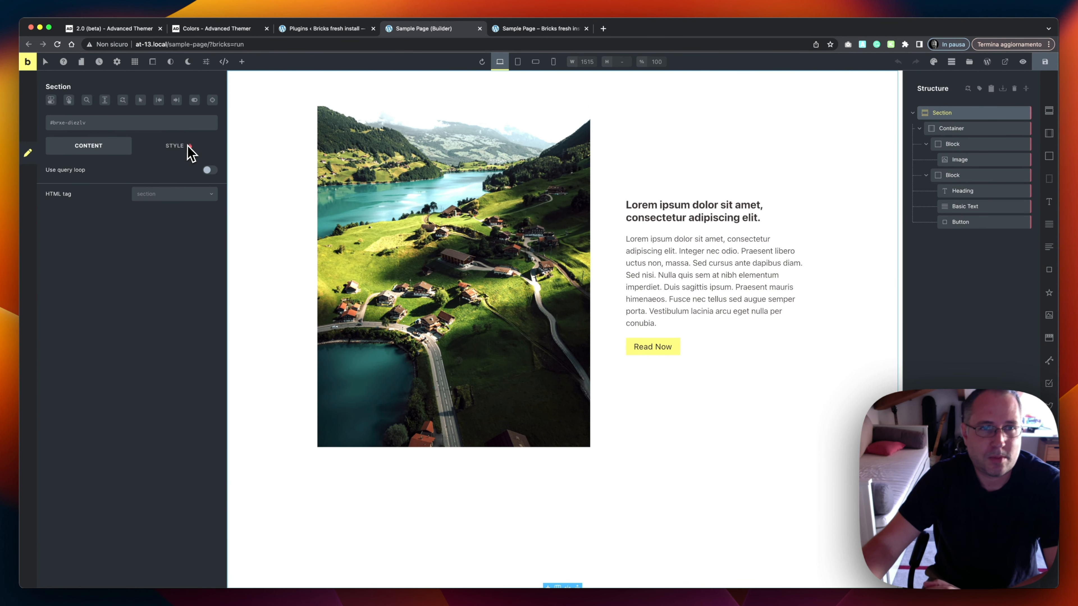
click(178, 146)
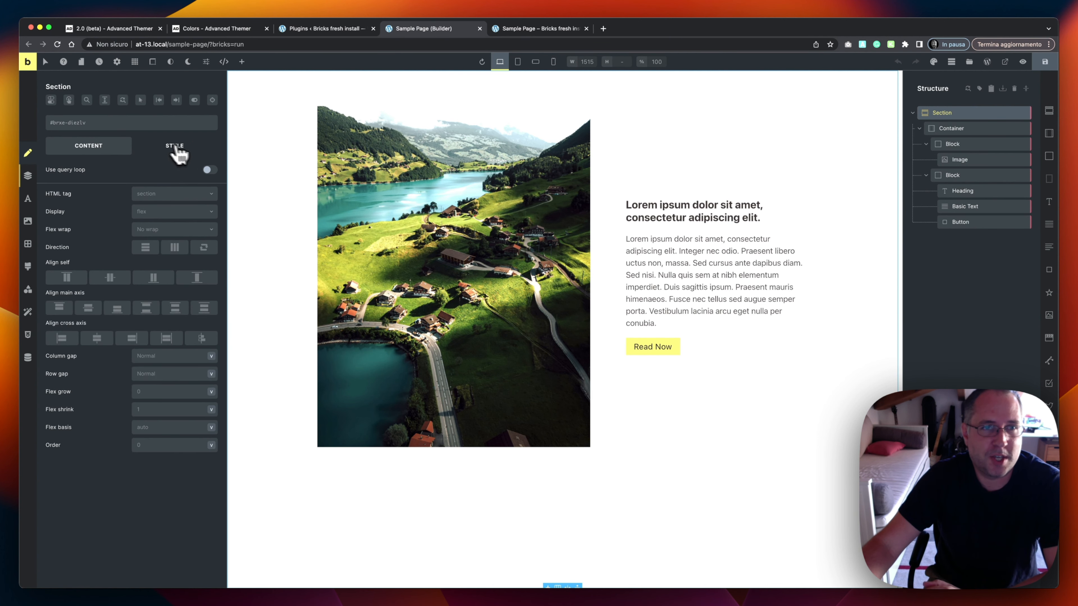
click(134, 127)
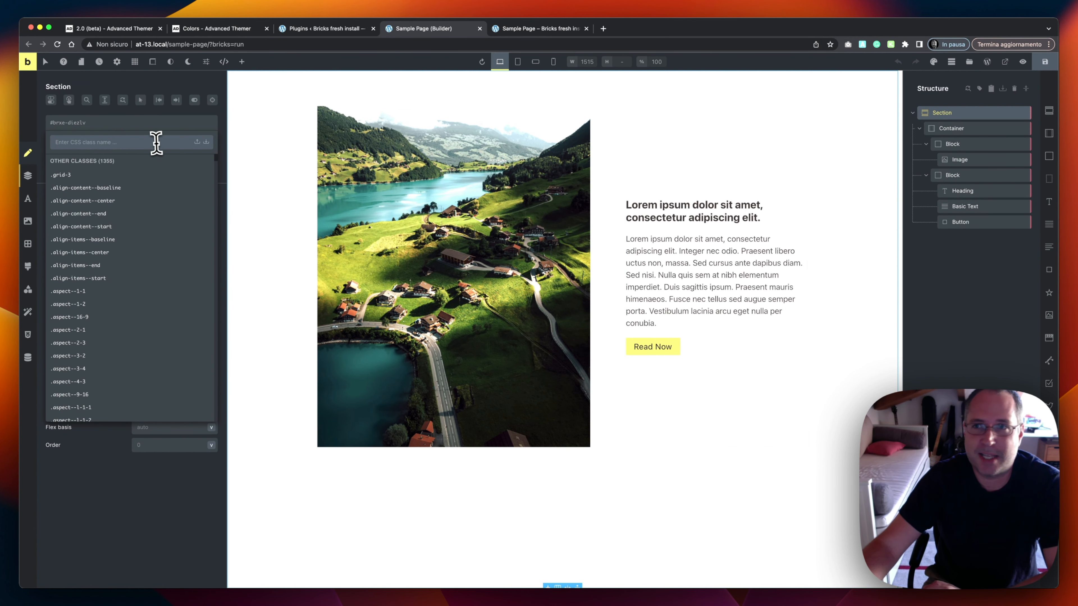
- Check the Color Manager's list of palettes for the ACSS colors
click(934, 62)
click(948, 106)
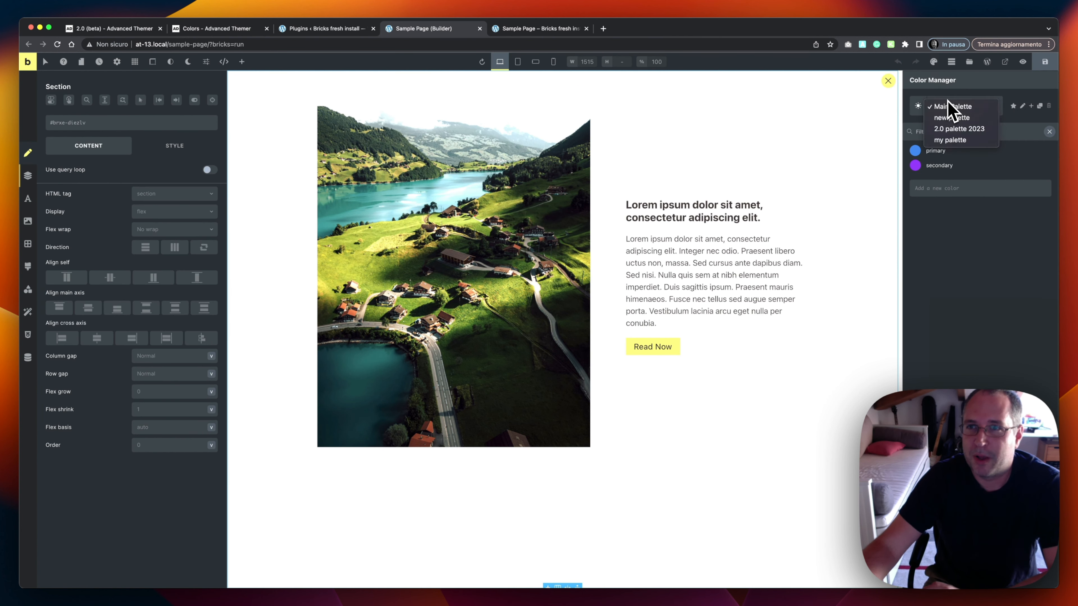
click(944, 102)
click(941, 103)
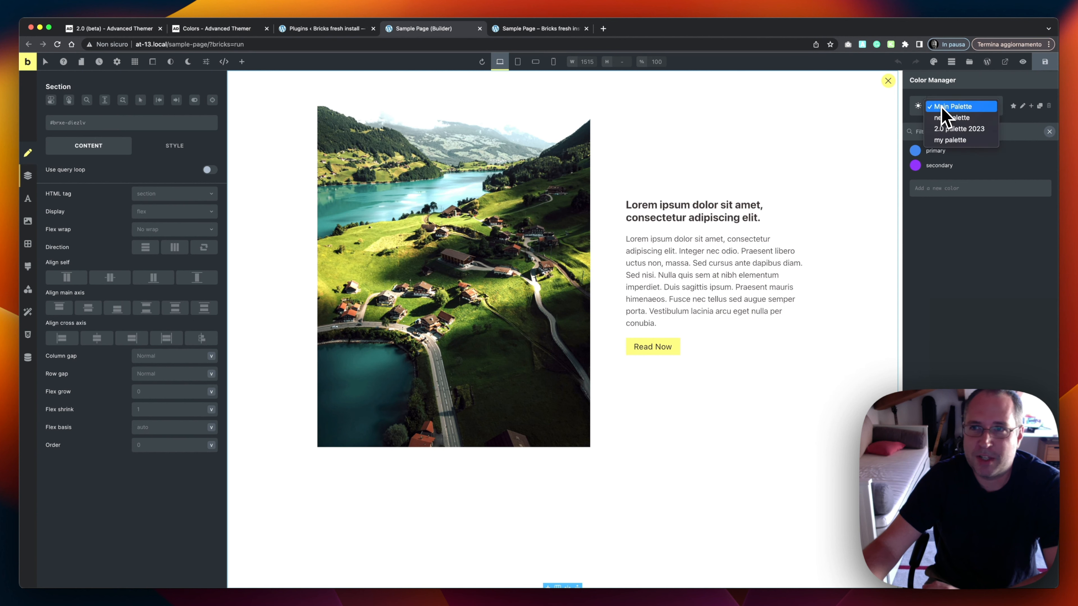
click(944, 107)
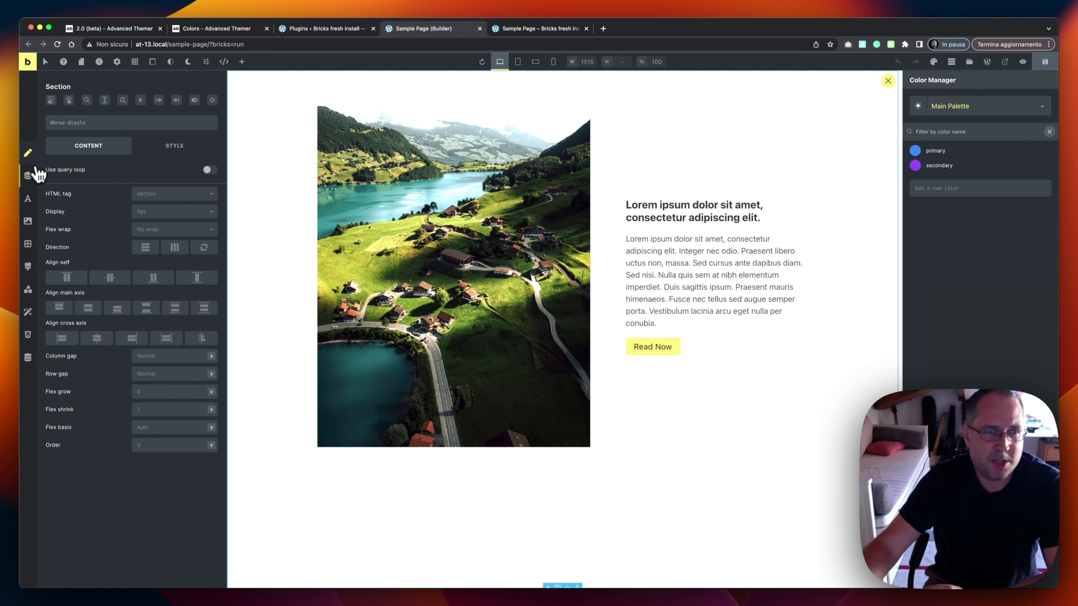
click(28, 176)
- Open the Palette settings of Automatic CSS and save the plugin's settings again
click(305, 29)
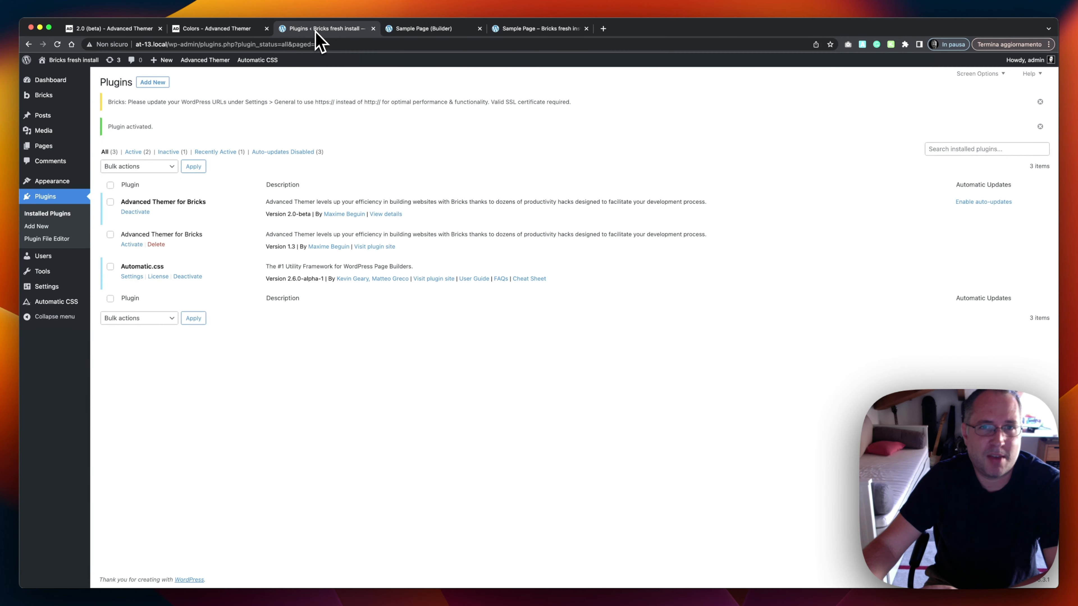
click(52, 305)
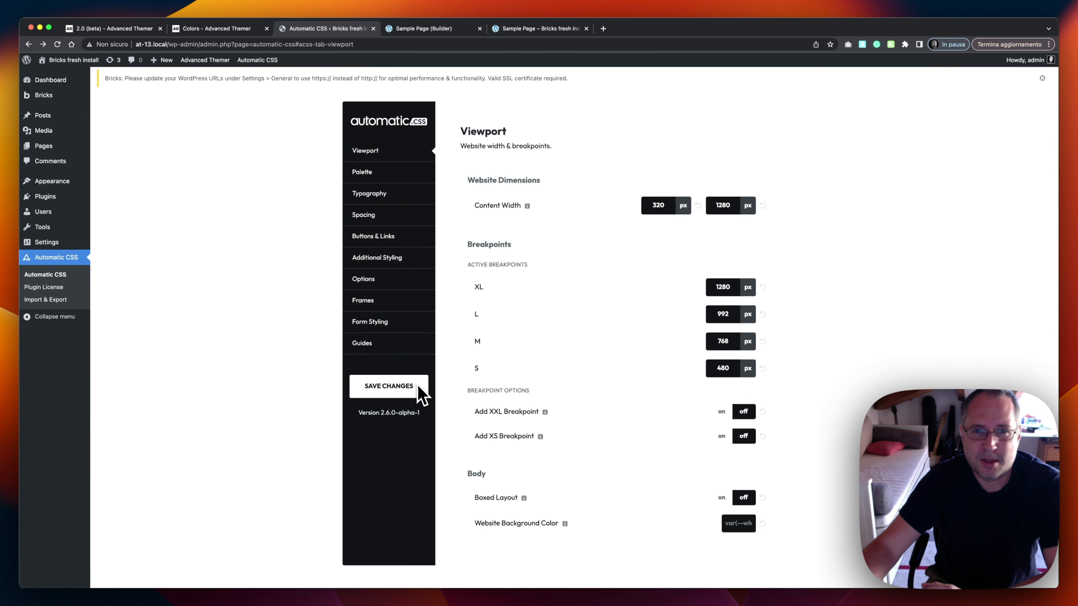
click(374, 173)
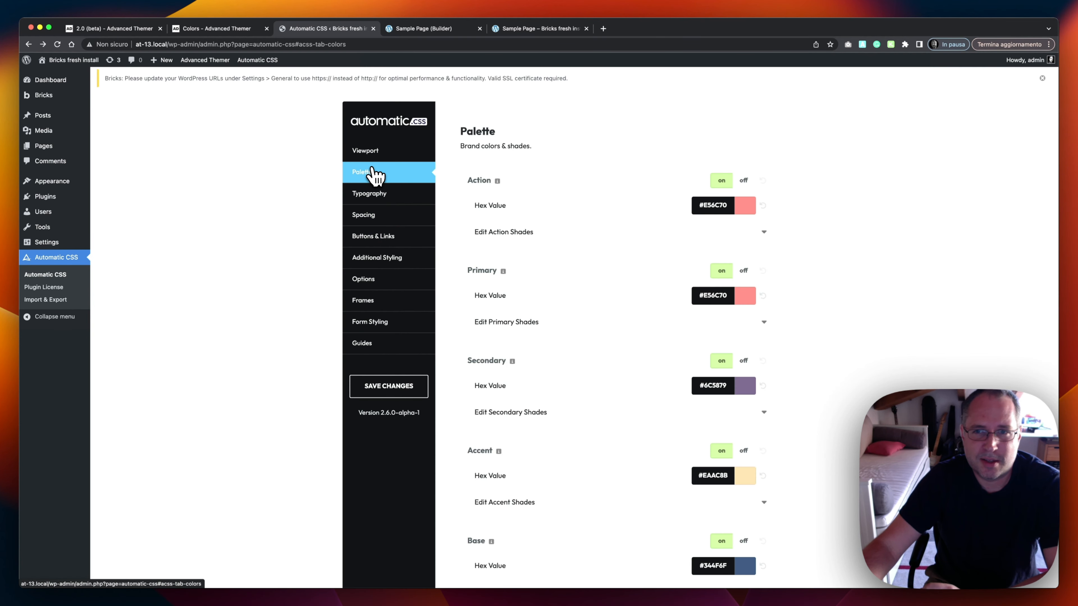
click(387, 389)
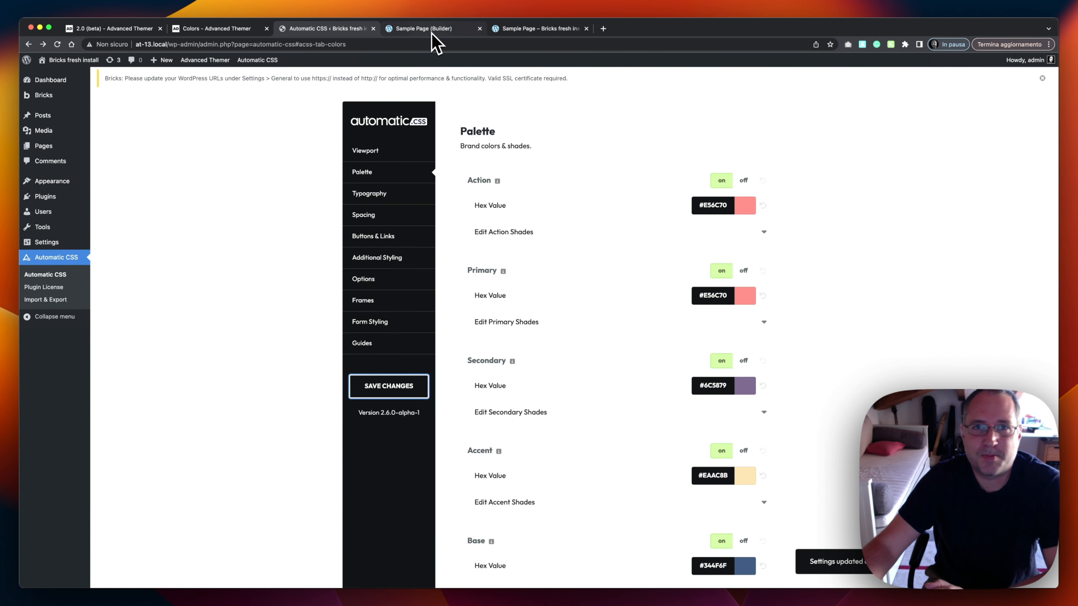
- Reload the sample page builder and recheck the palettes offered in the Color Manager
click(522, 31)
click(412, 30)
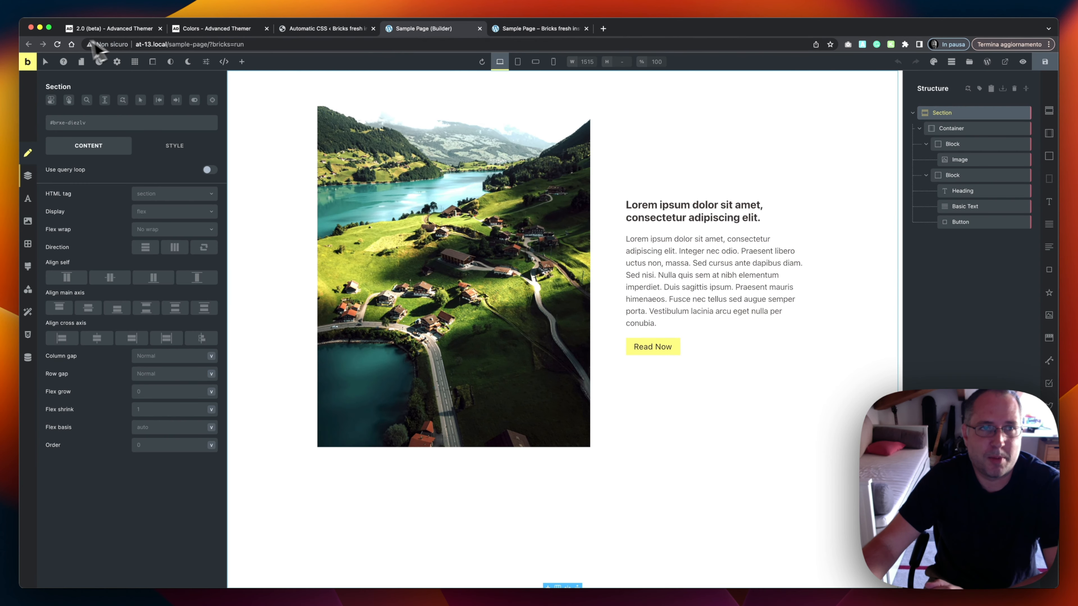
click(58, 44)
click(559, 230)
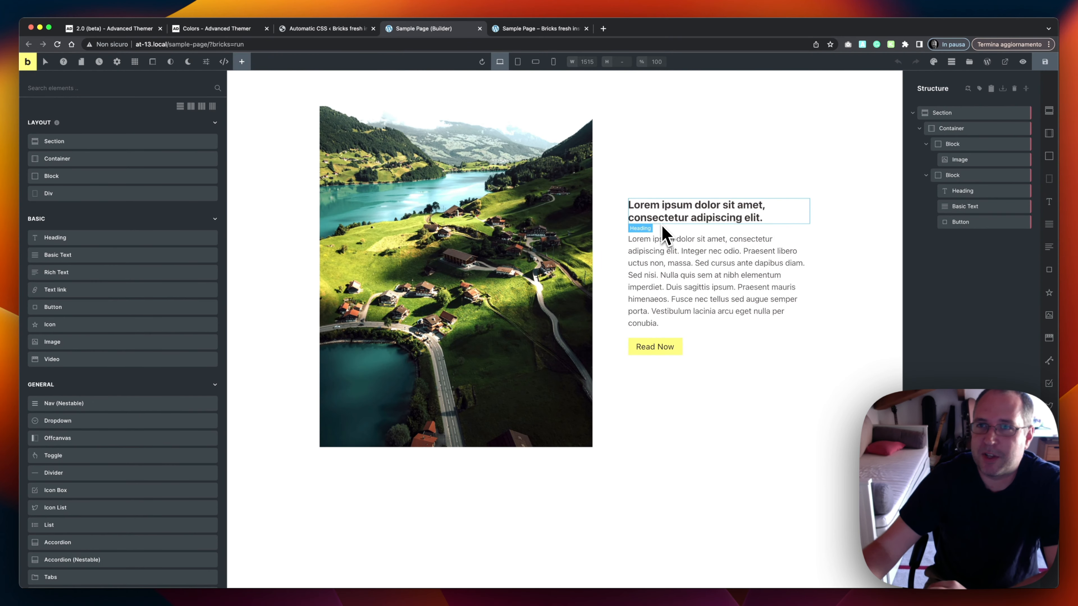
click(934, 63)
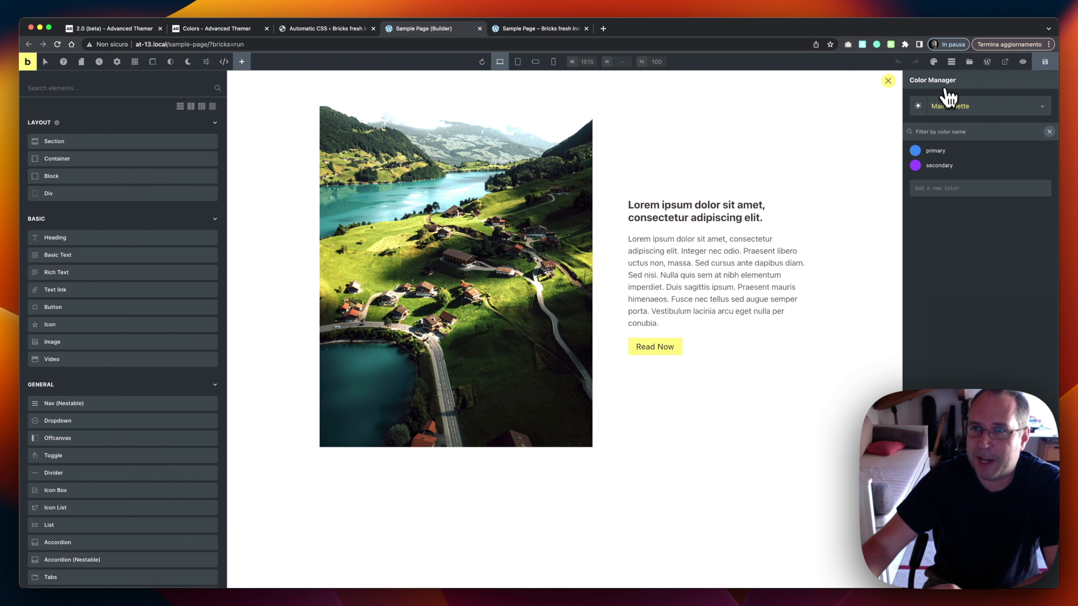
click(949, 107)
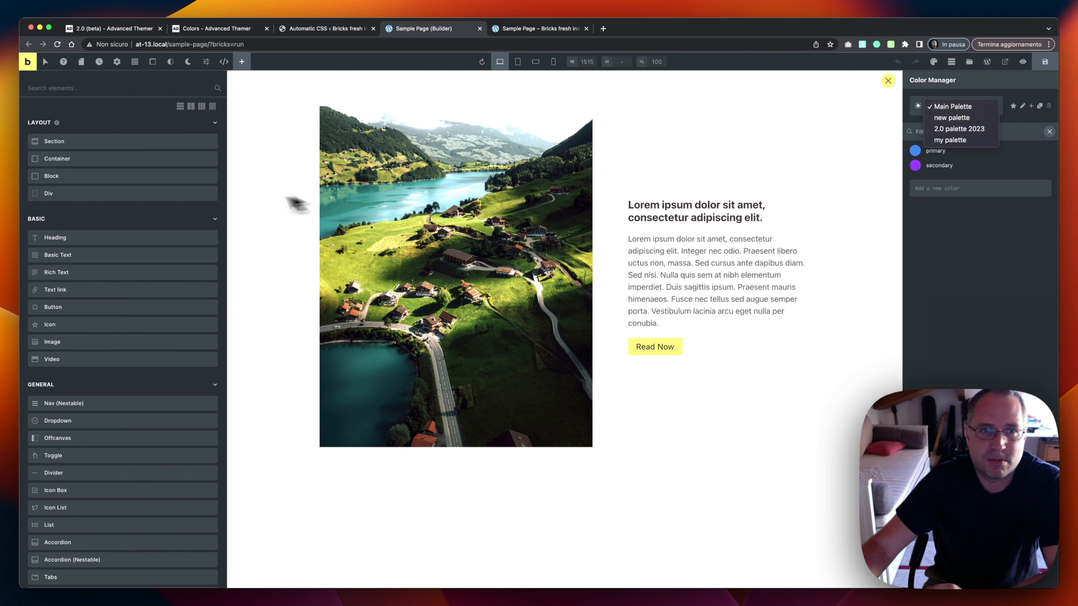
click(286, 209)
- Close the Color Manager and check the palettes offered for the heading's background color
click(672, 212)
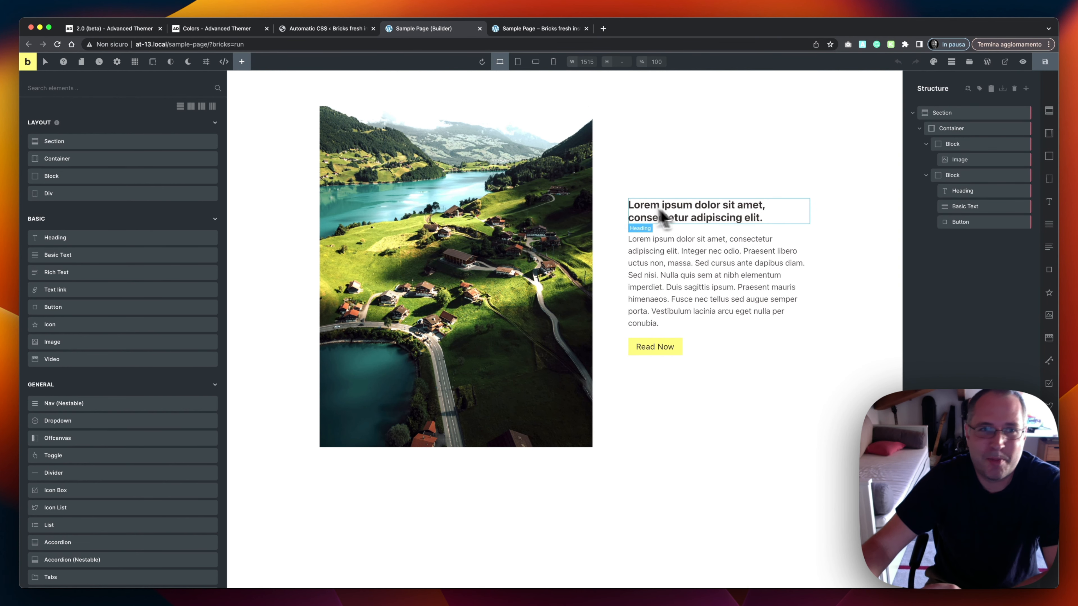
click(708, 215)
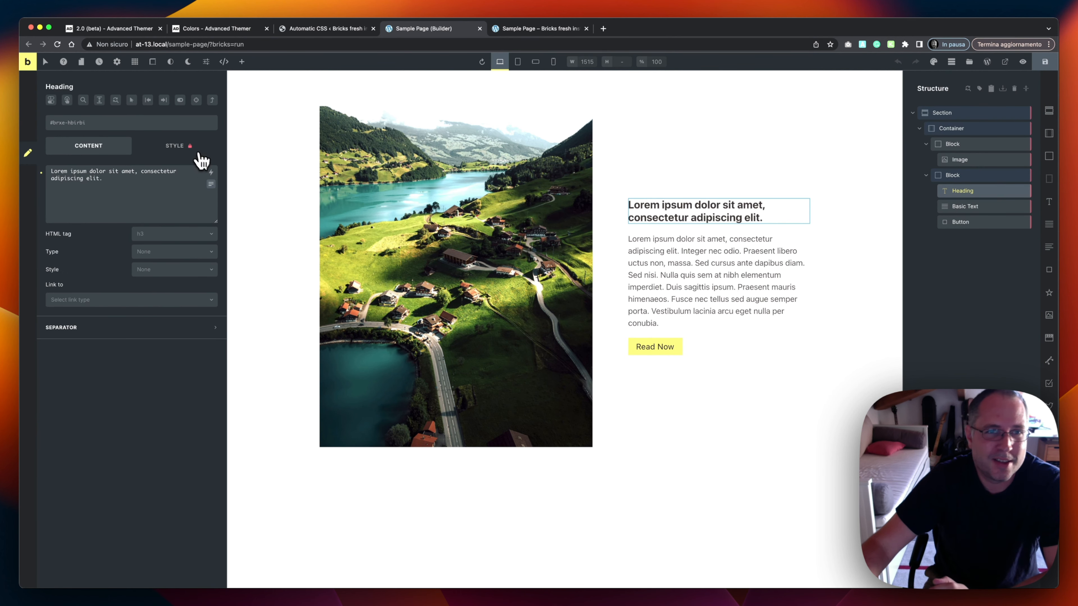
click(170, 150)
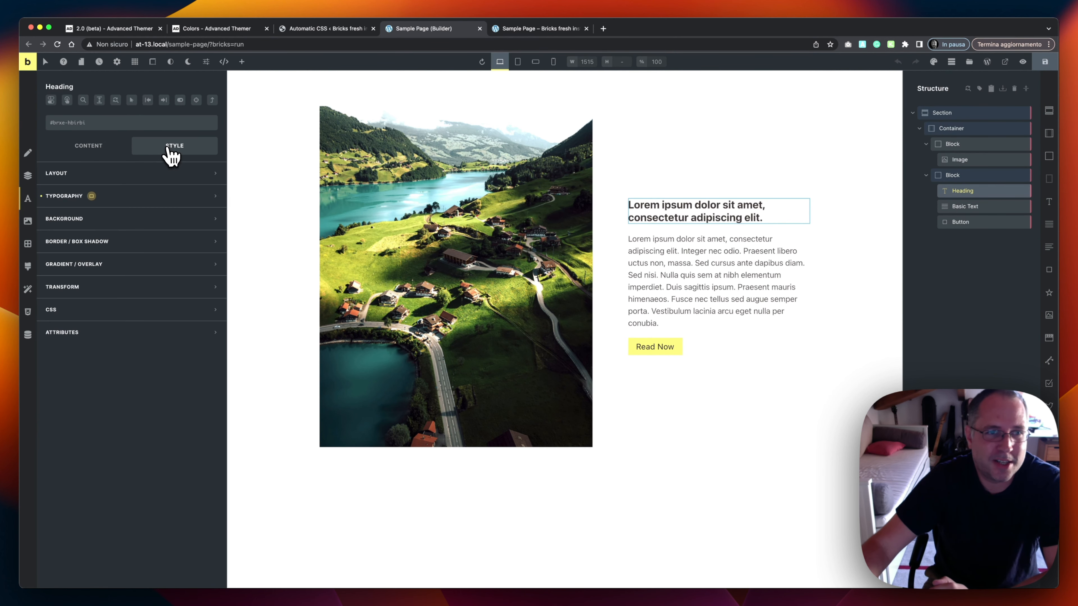
click(164, 226)
click(211, 194)
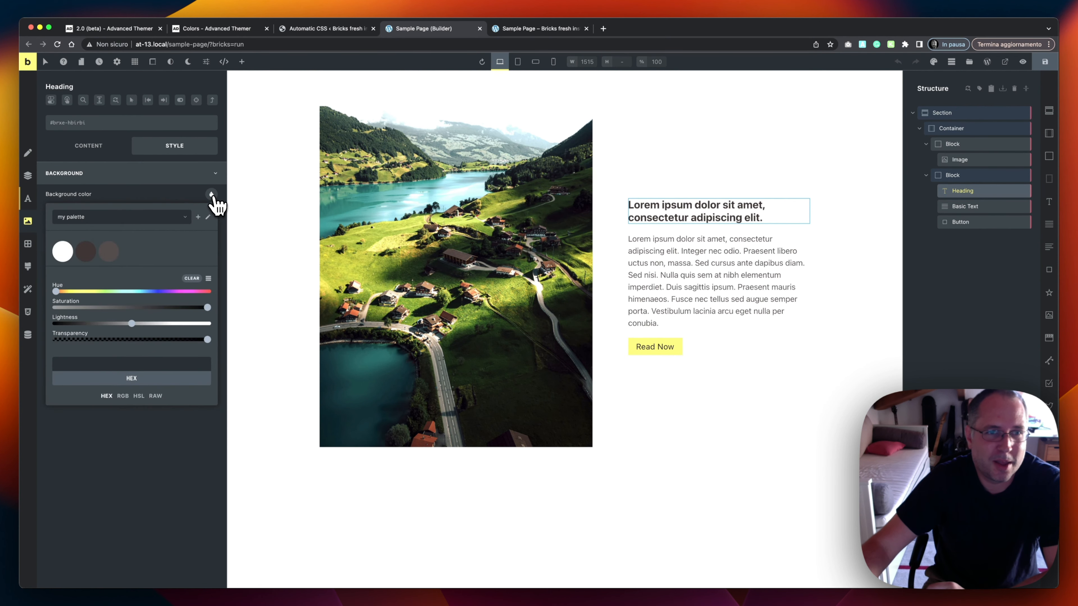
click(178, 225)
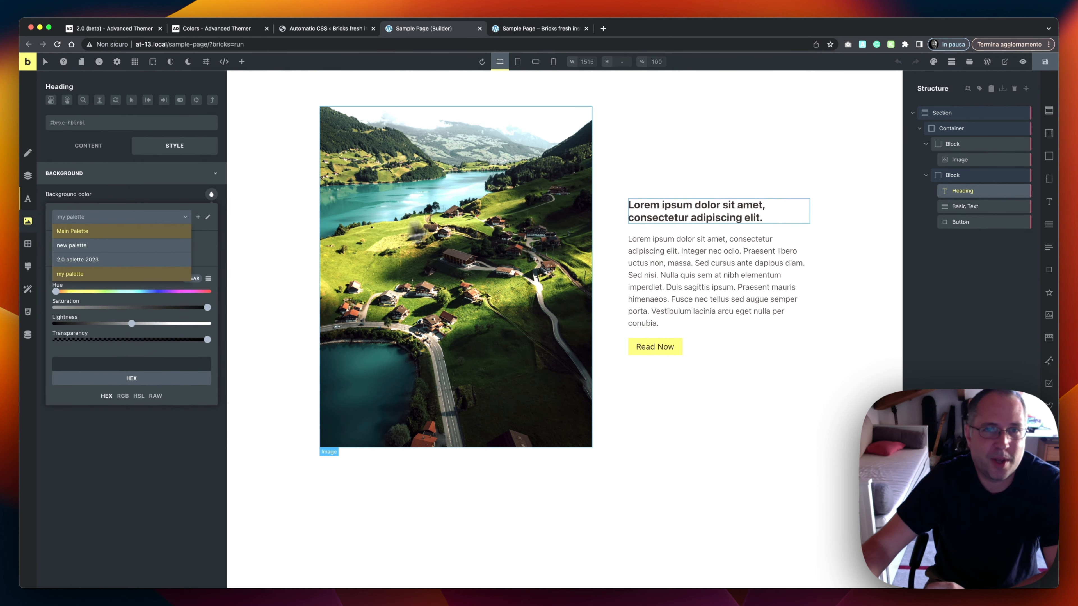
- Deactivate the Automatic.css plugin in the WordPress admin and activate it again
click(307, 29)
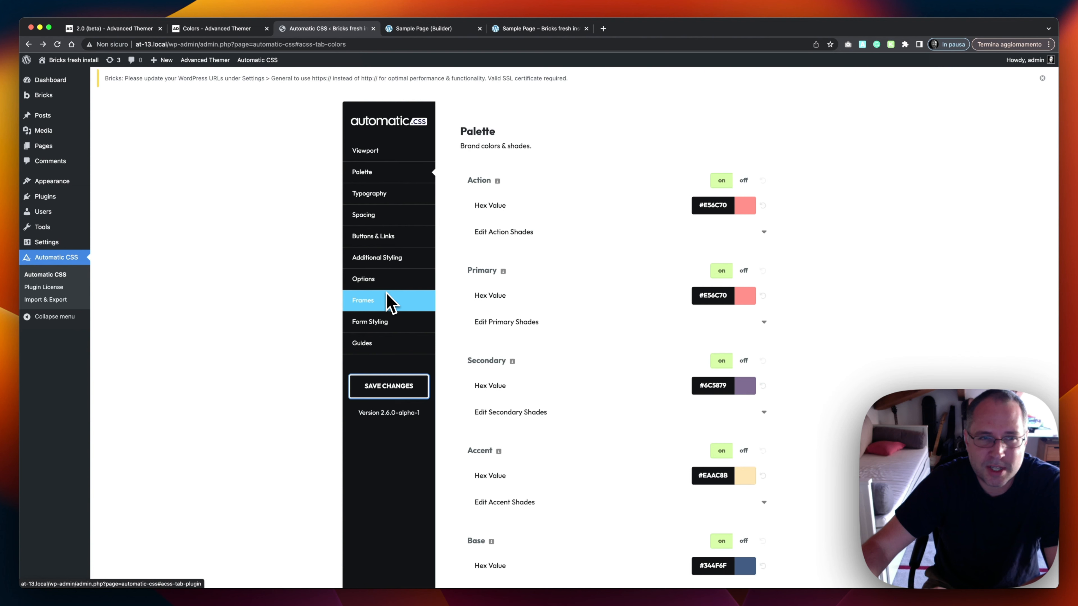
click(51, 196)
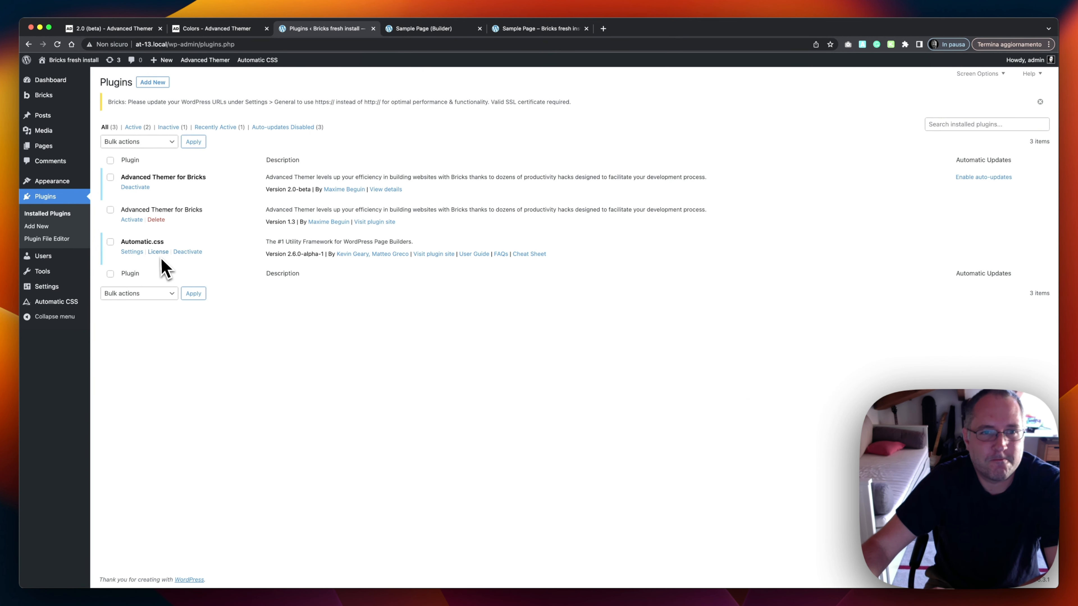
click(182, 253)
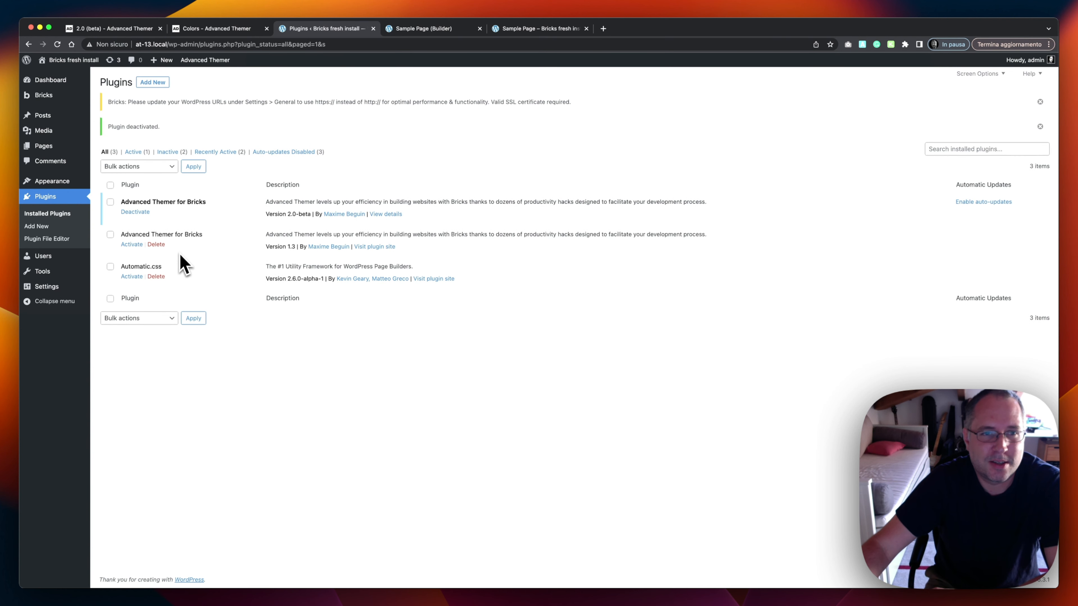
click(136, 278)
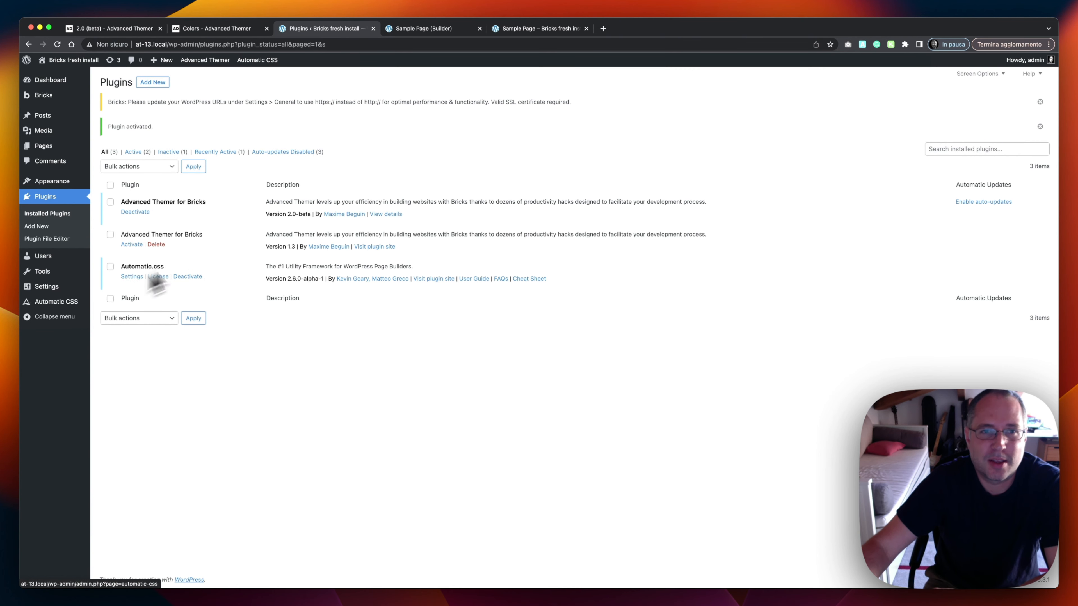
- Return to the sample page builder and reload it, accepting the loss of unsaved changes
click(519, 30)
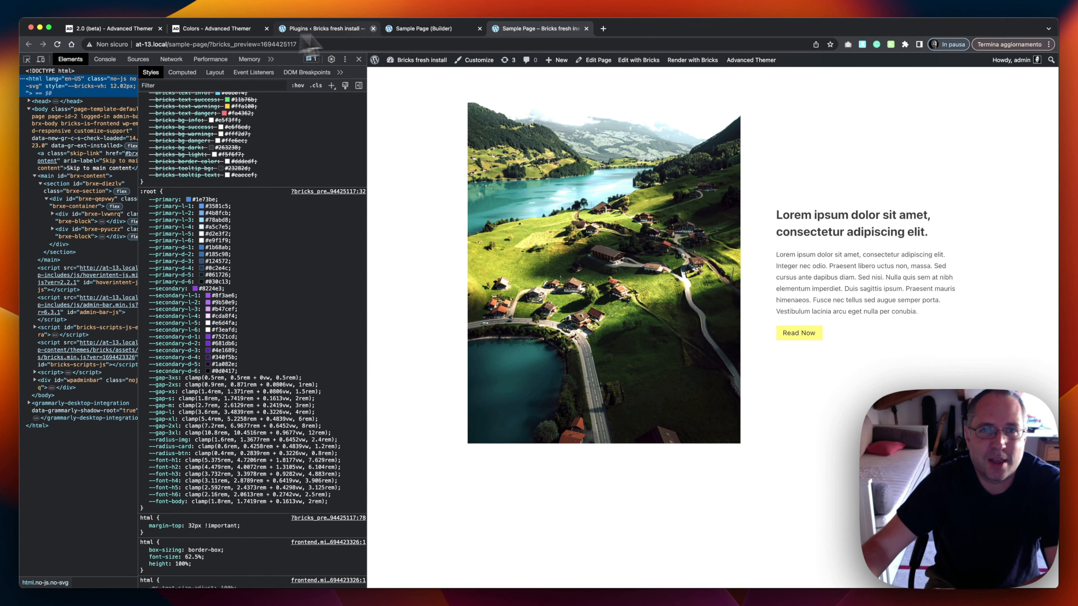
click(406, 29)
click(57, 44)
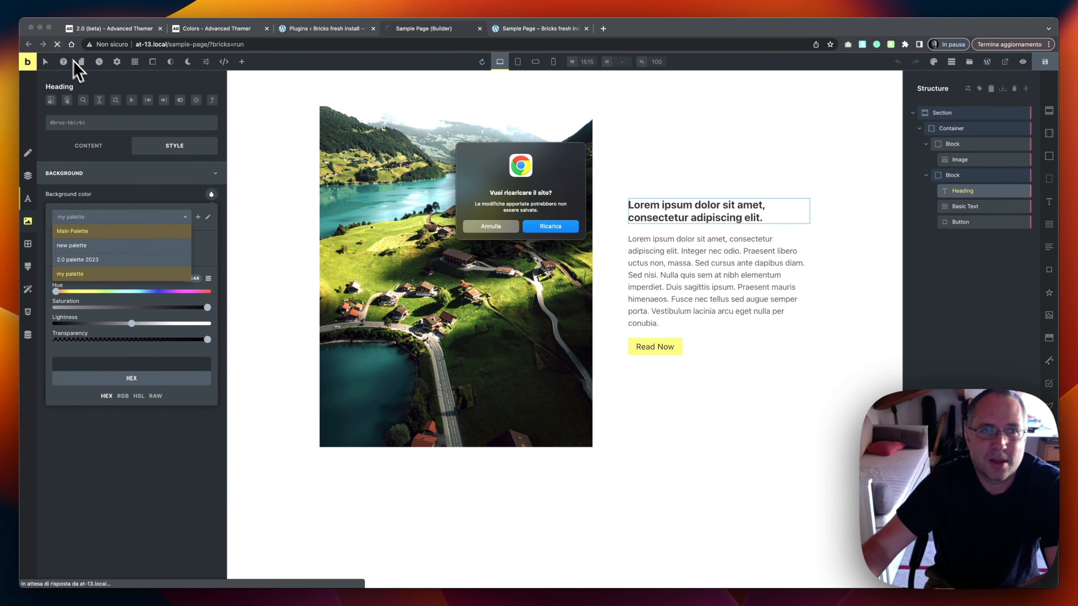
click(562, 230)
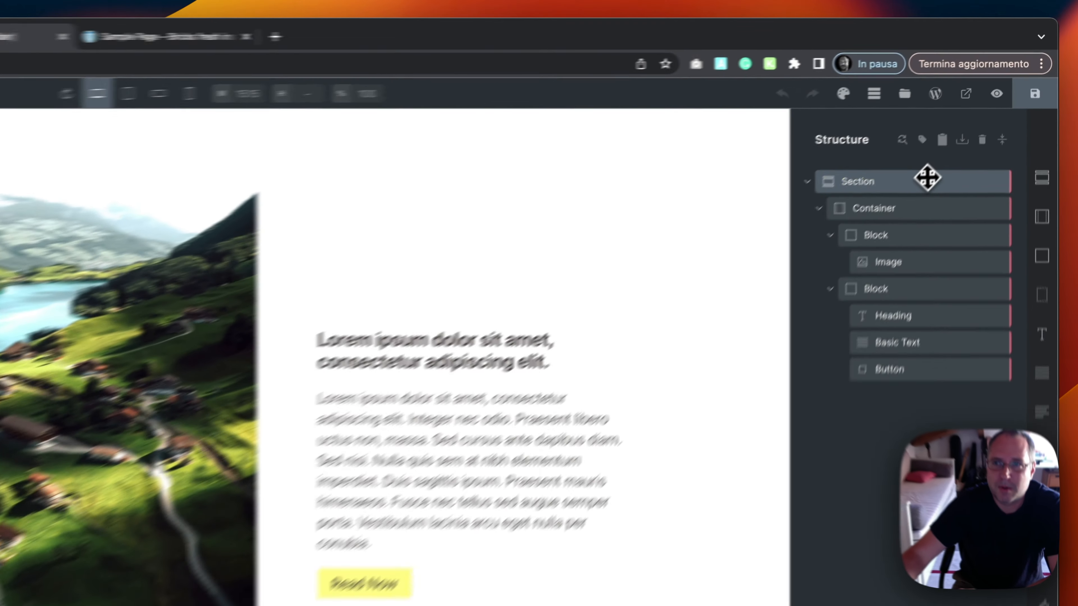
- Select the page's section and display the ACSS Global palette in the Color Manager
click(979, 113)
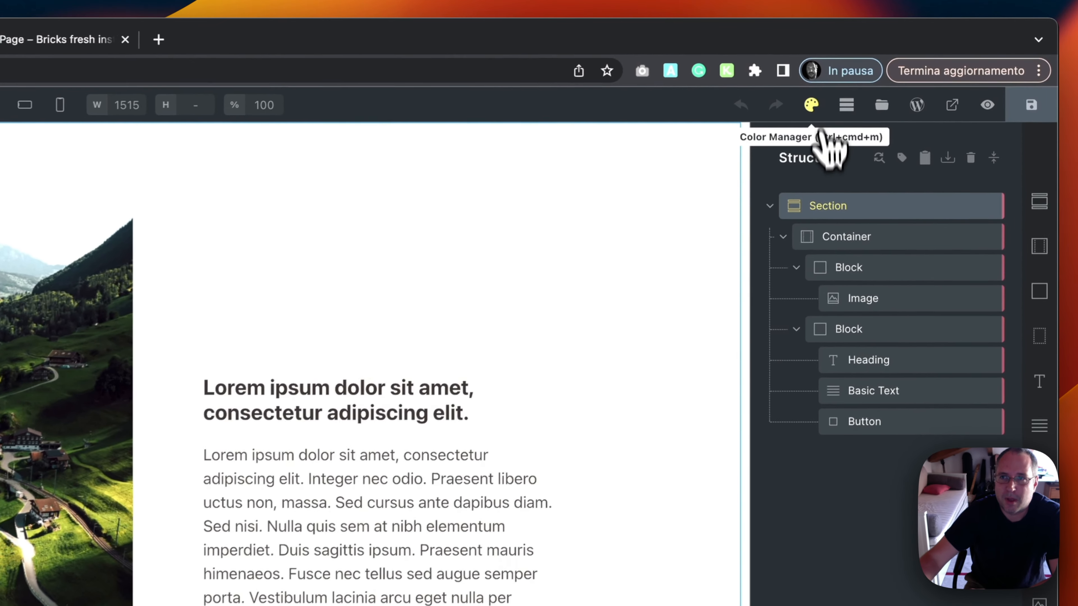
click(808, 106)
click(828, 194)
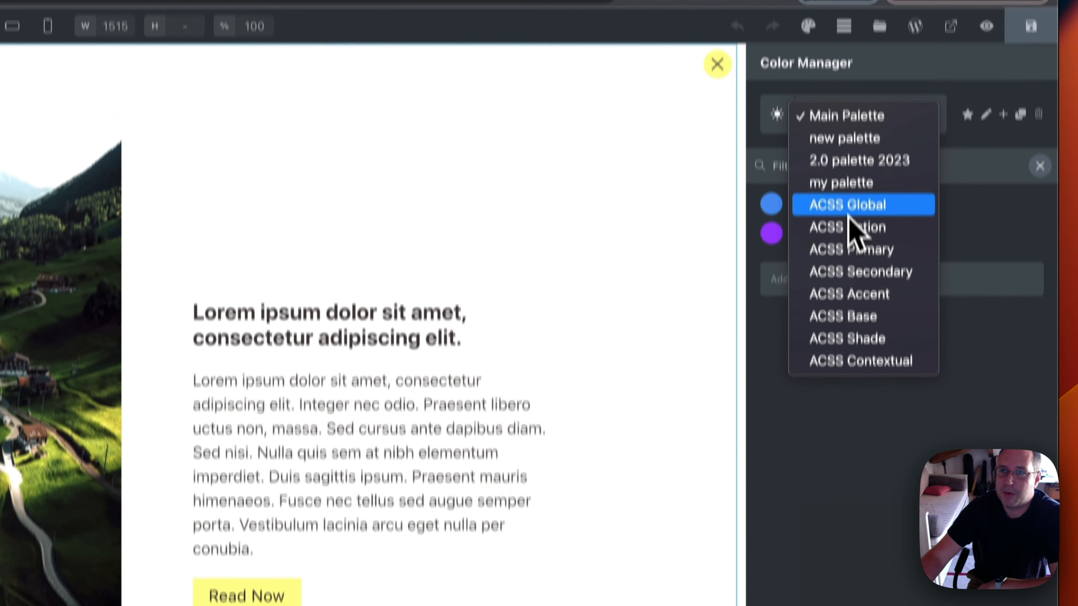
click(849, 208)
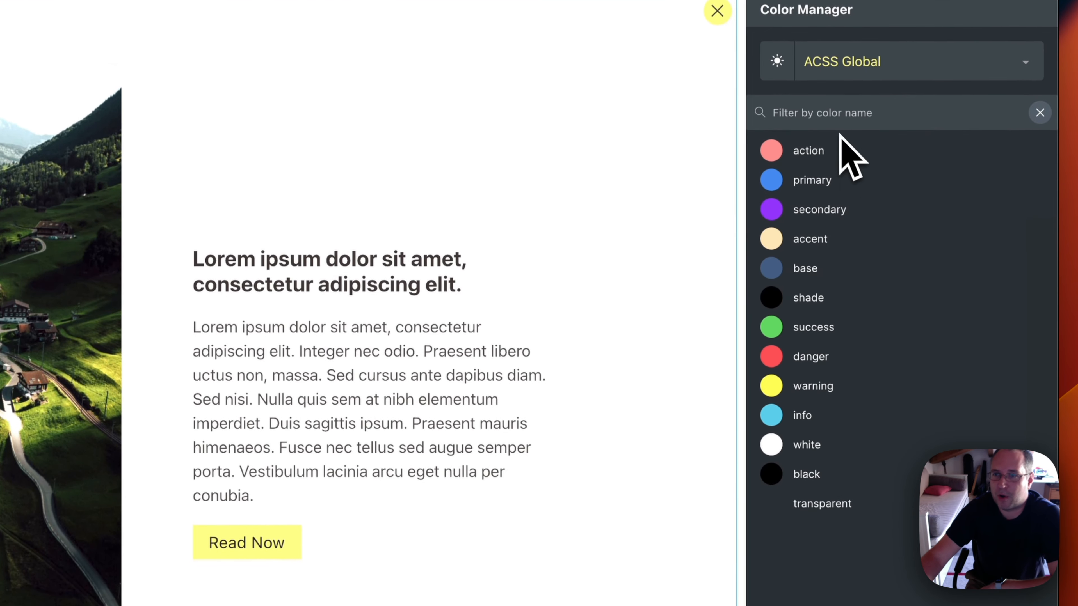
- Review the list of ACSS palettes and the colors of the ACSS Global palette
click(853, 66)
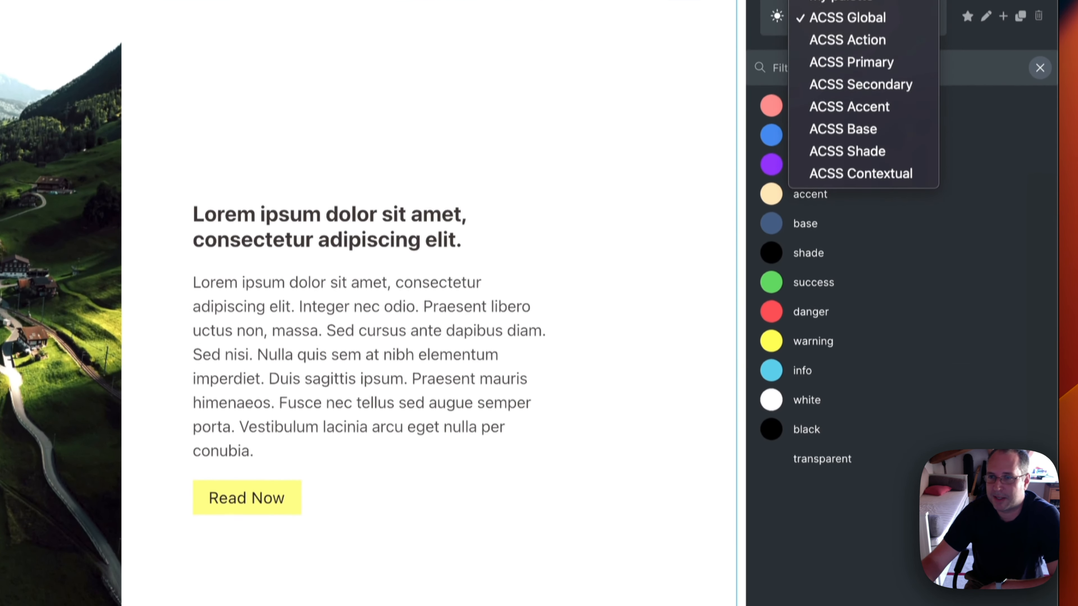
click(906, 503)
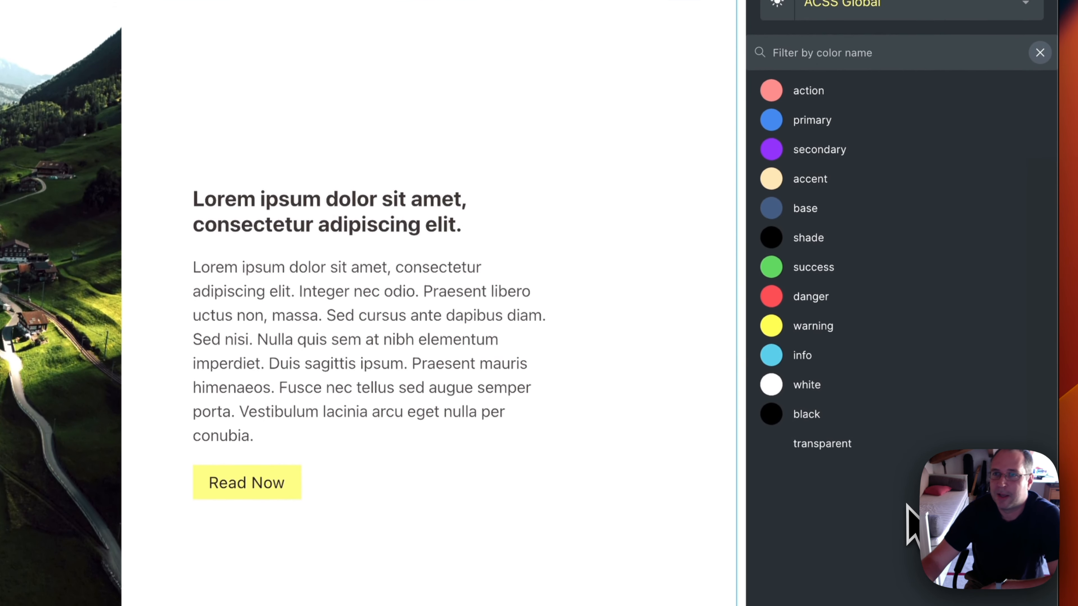
drag(802, 329, 778, 101)
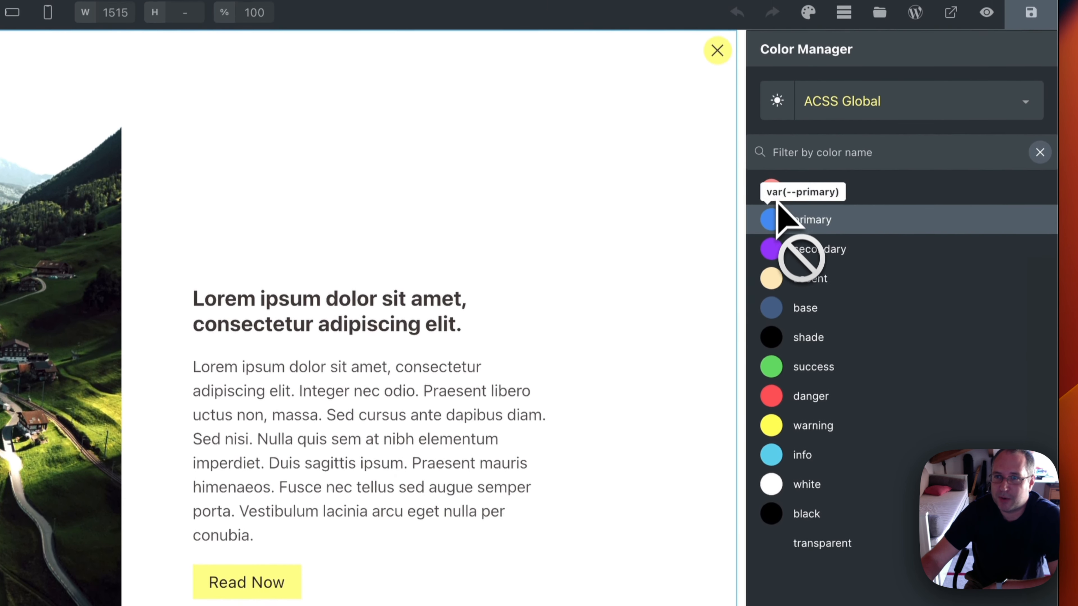
drag(778, 208, 771, 402)
drag(772, 440, 809, 221)
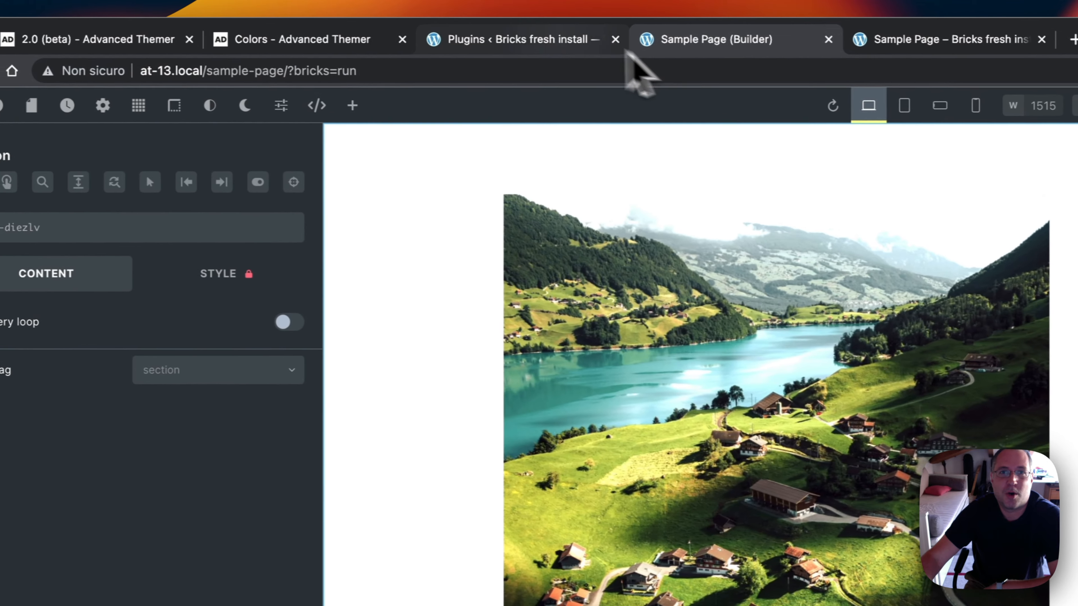
- Show the brand colors in the Palette settings of Automatic CSS
click(565, 39)
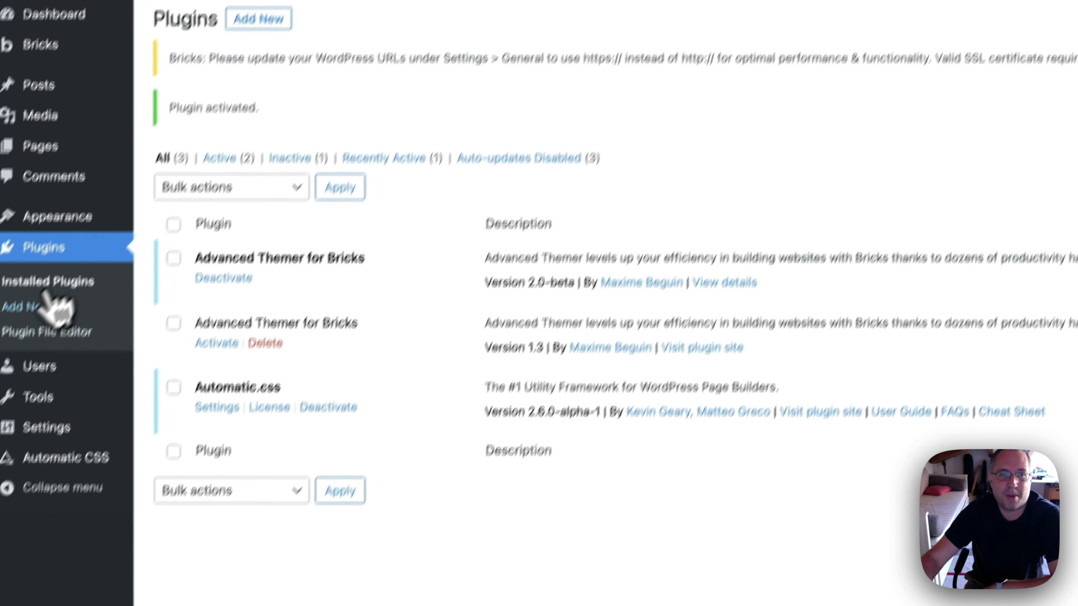
mouse_move(22, 596)
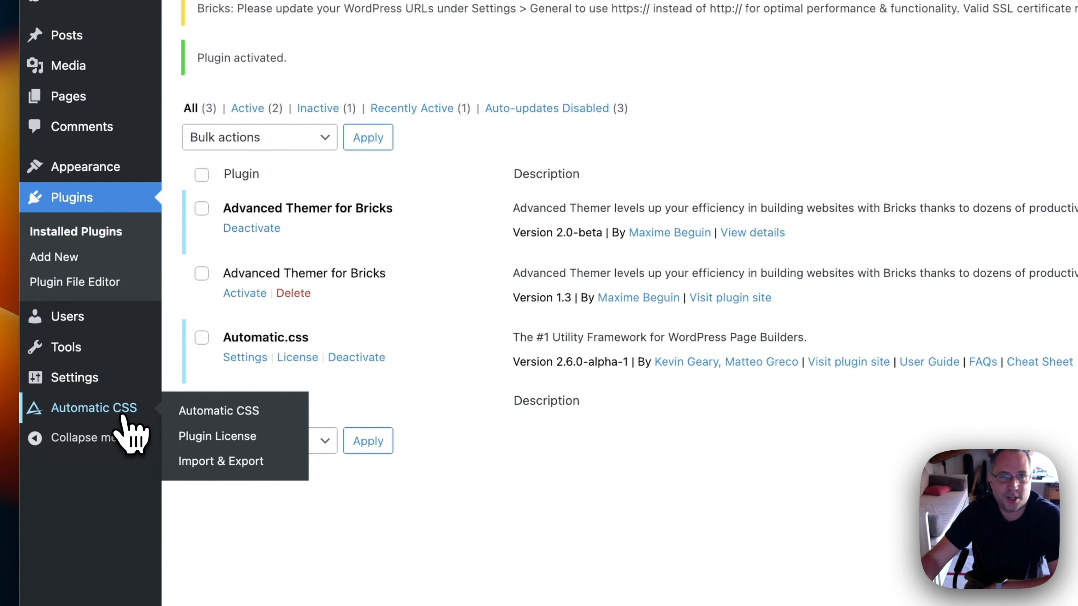
click(123, 417)
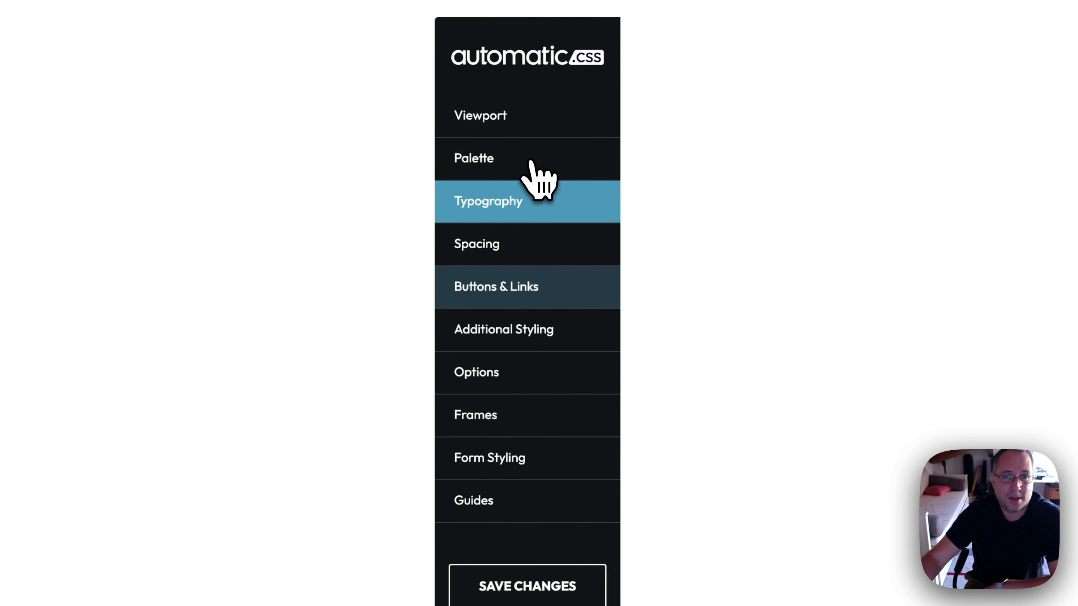
click(532, 162)
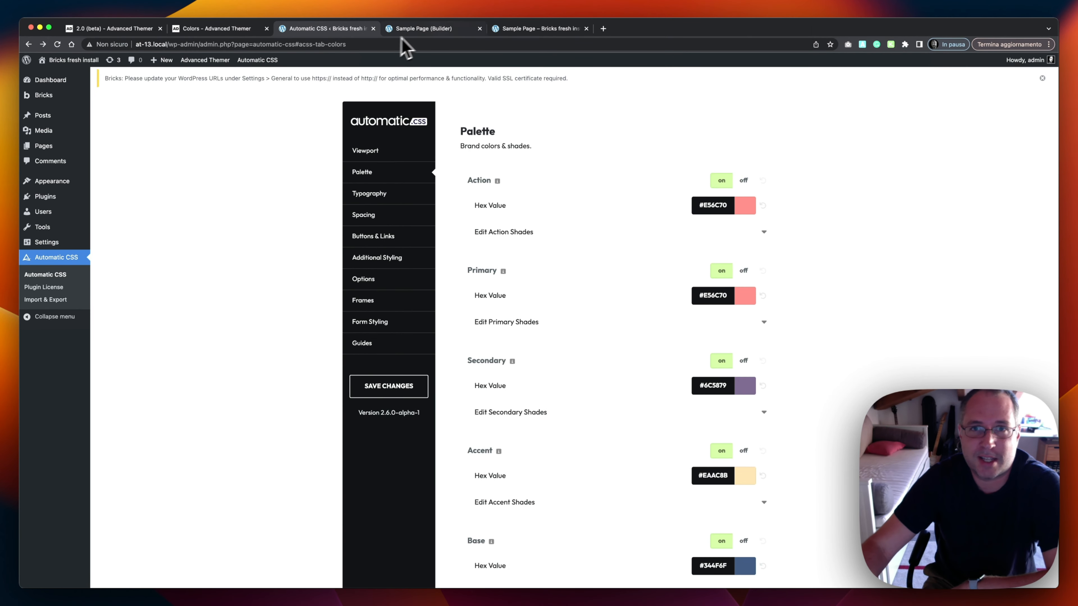
- Back in the sample page builder, set the section's background color to white from the ACSS Global palette
click(522, 30)
click(426, 30)
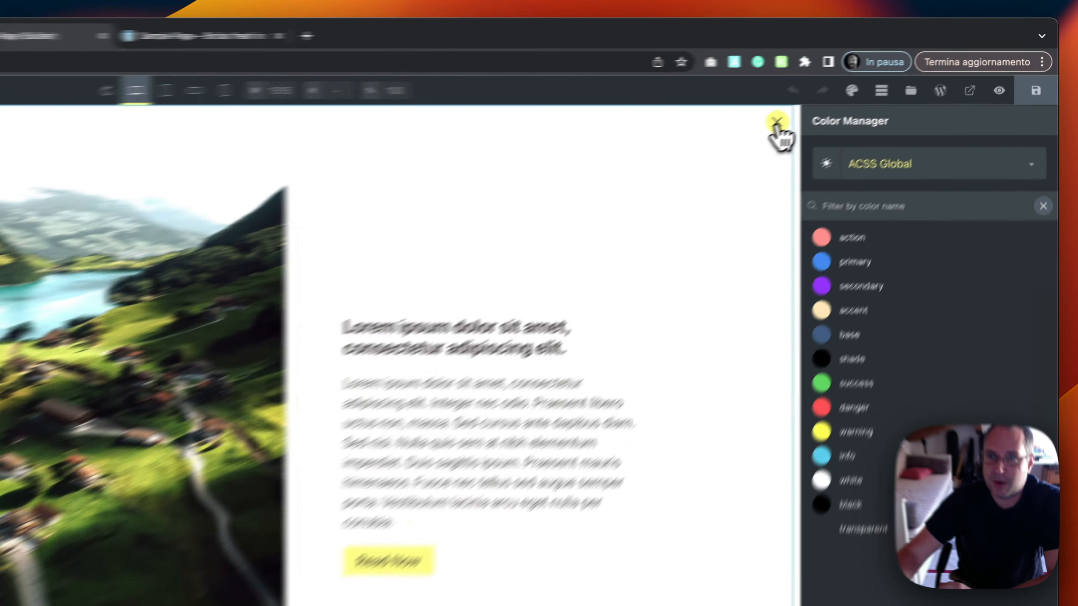
click(888, 80)
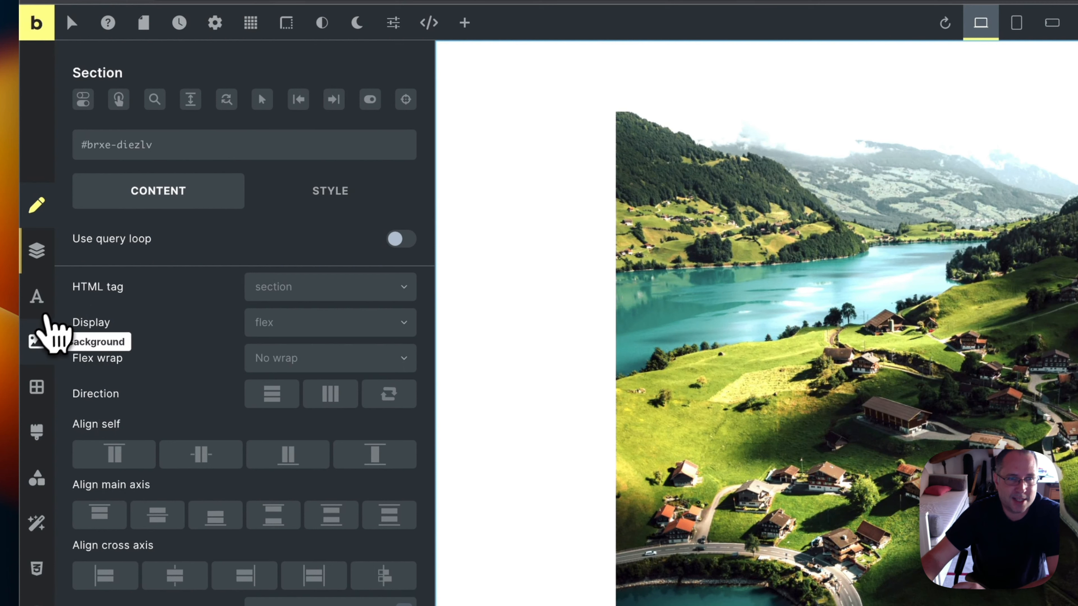
click(39, 344)
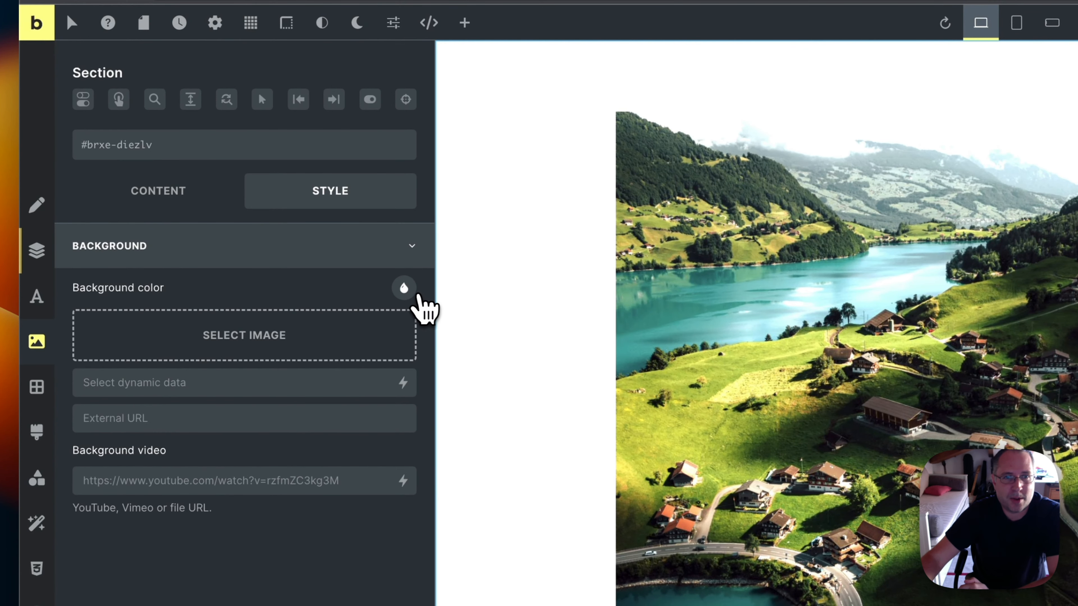
click(406, 289)
click(326, 333)
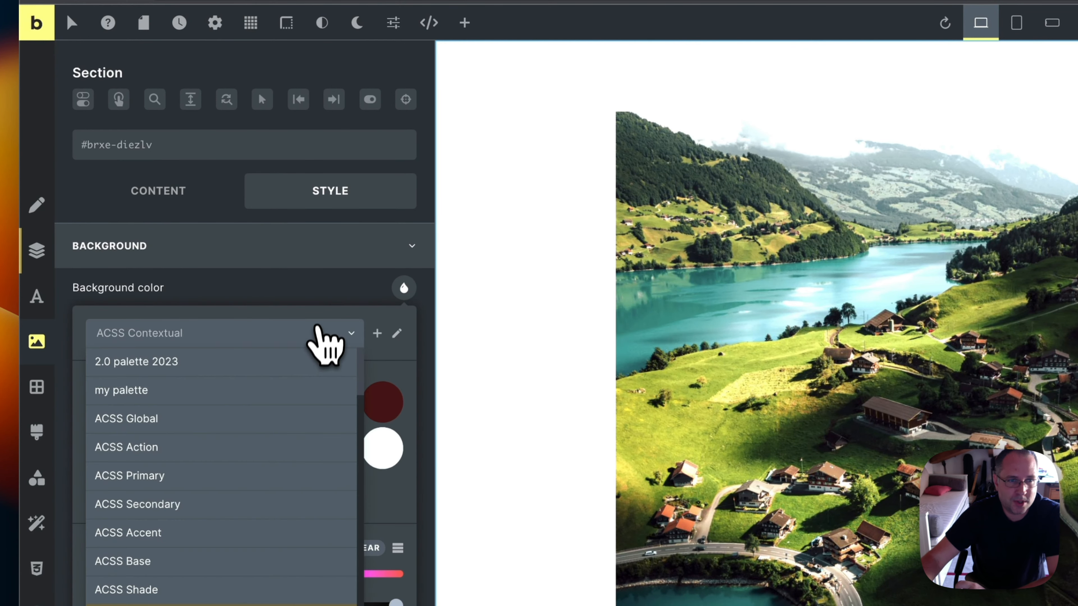
click(208, 422)
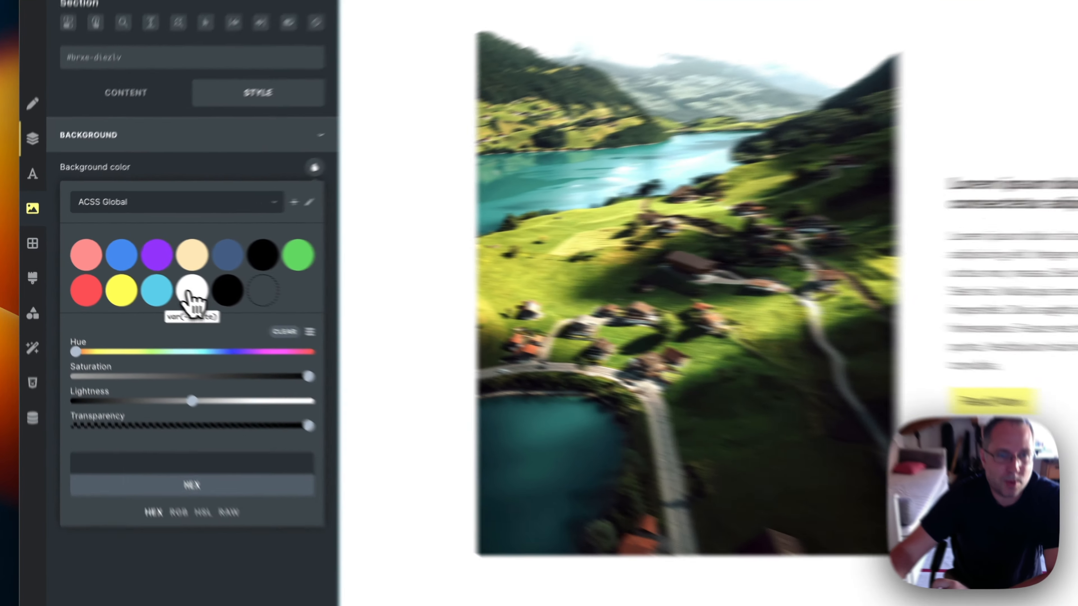
click(131, 276)
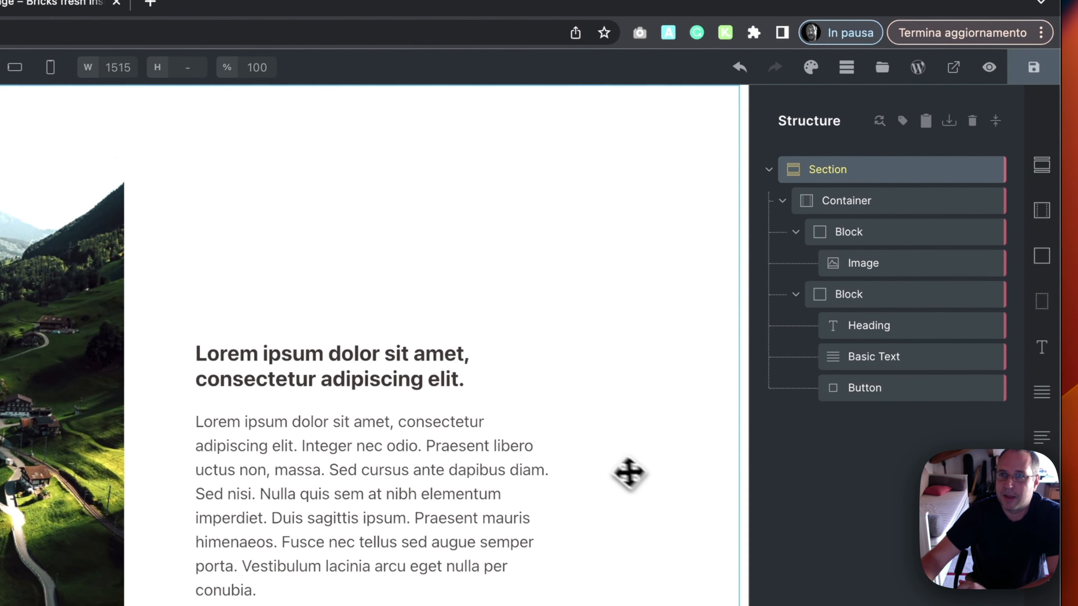
- Switch the Color Manager to dark mode and set the ACSS Global white color's dark value to hsla(0, 0%, 6%, 1)
click(811, 67)
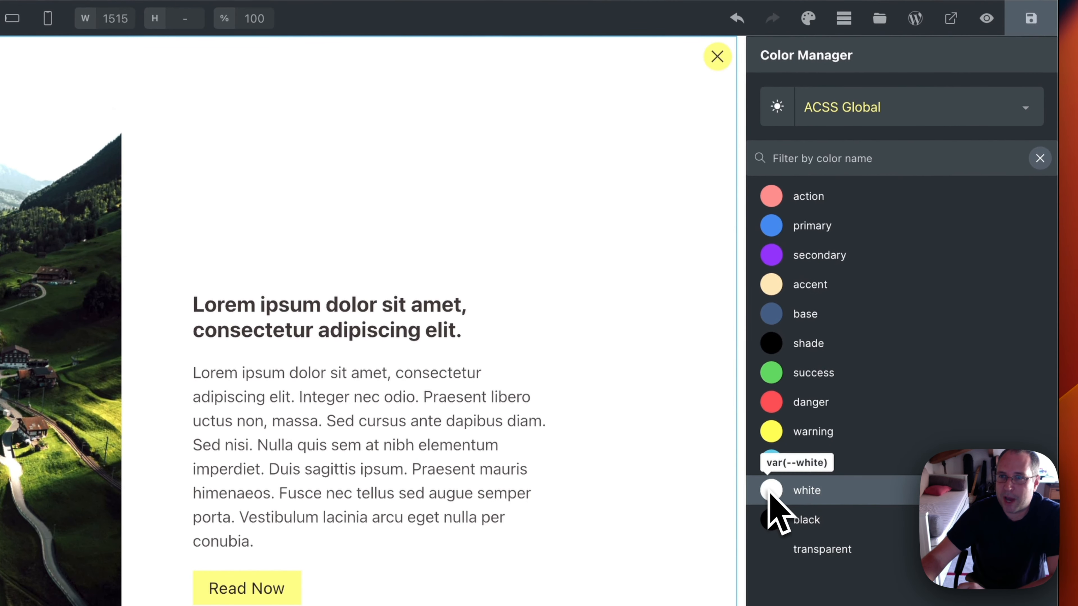
click(777, 106)
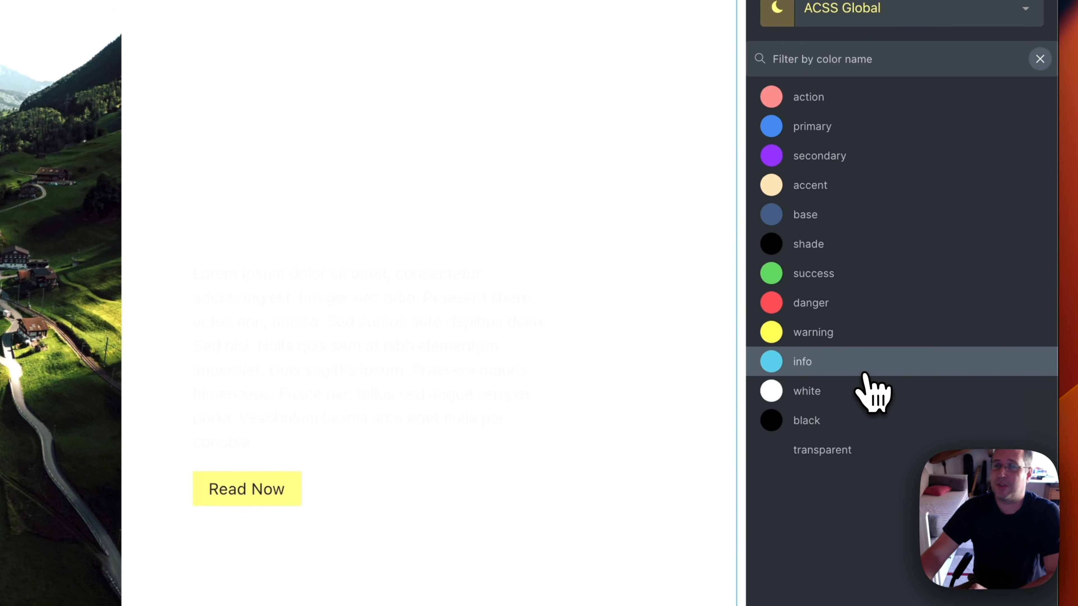
click(777, 398)
click(788, 500)
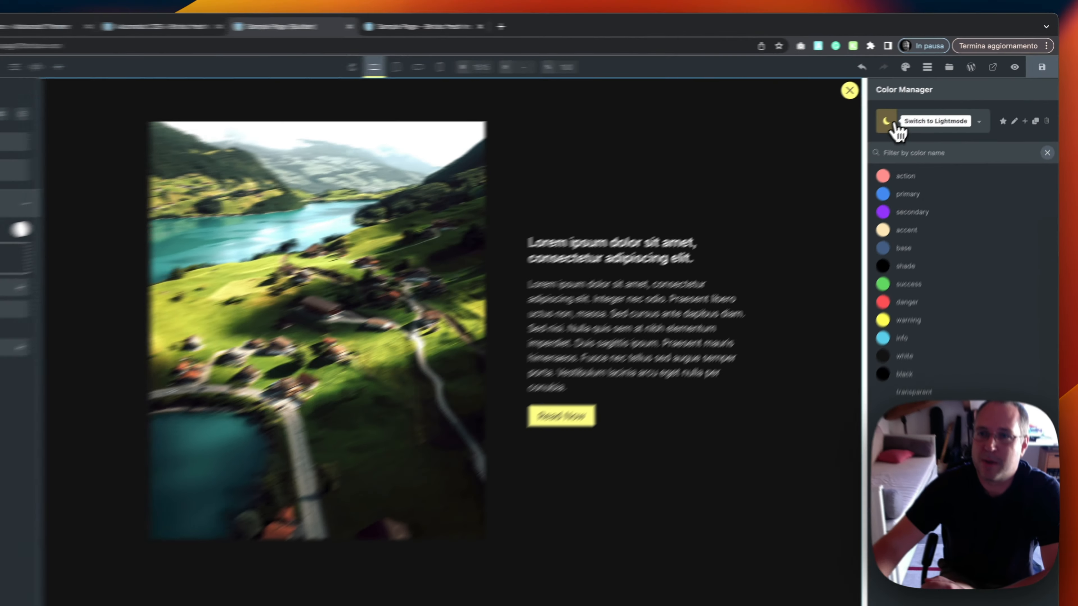
- Toggle the Color Manager between light and dark mode to compare the section, and inspect the white color's dark value
click(777, 3)
click(926, 111)
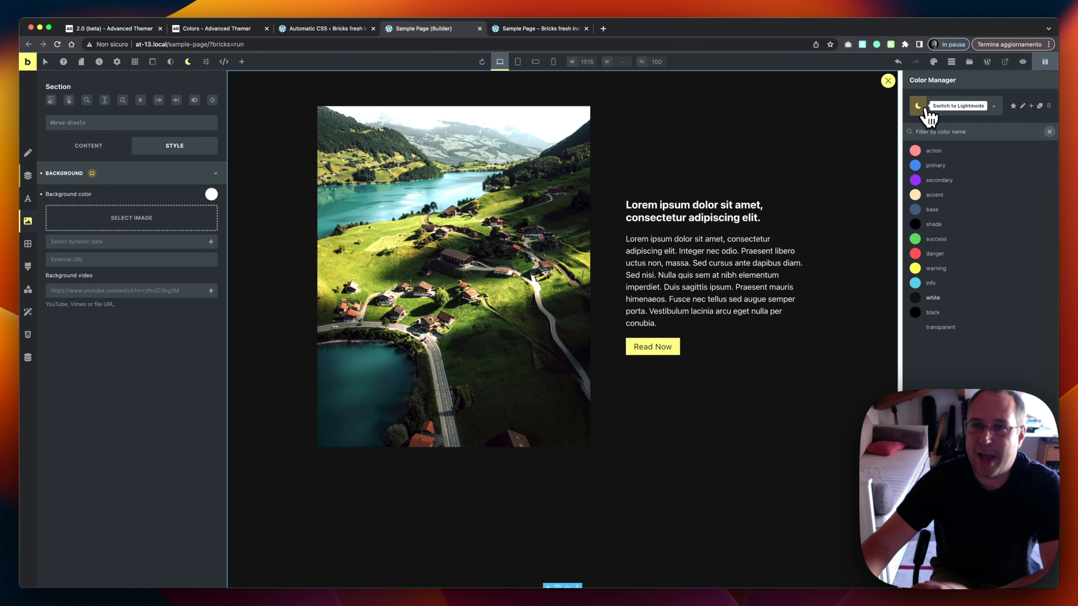
click(926, 111)
click(926, 111)
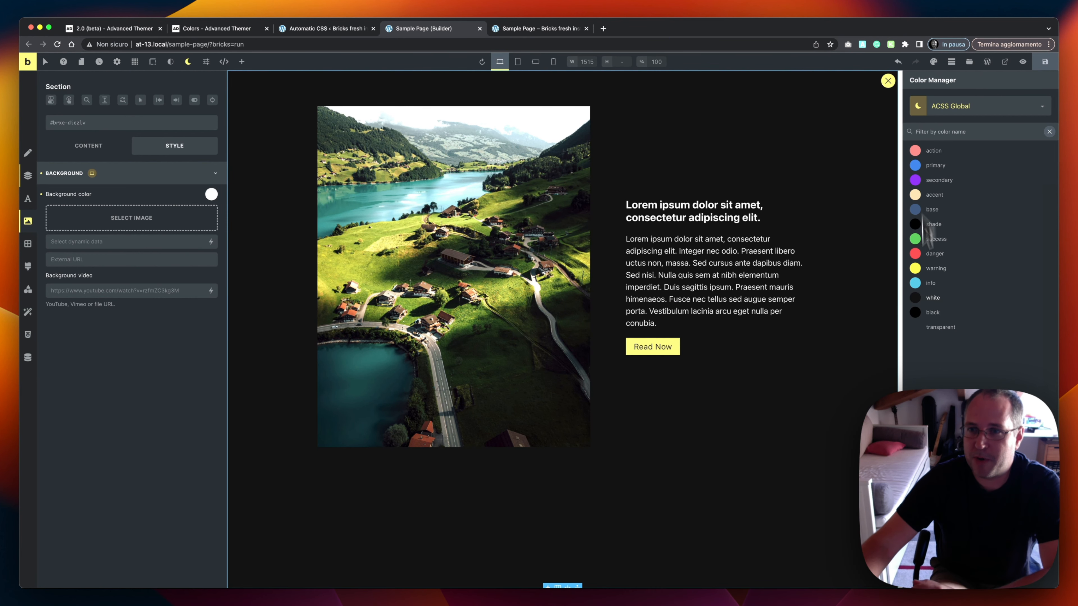
mouse_move(918, 298)
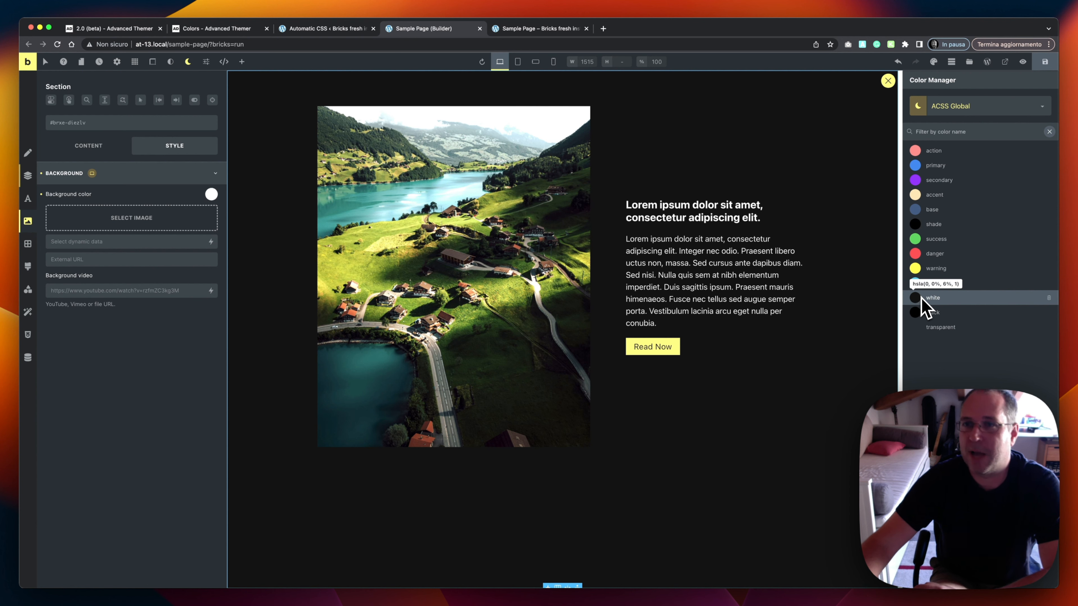
- Close the Color Manager and review the dark mode and Gutenberg palette features on the Advanced Themer website's Colors page
click(888, 81)
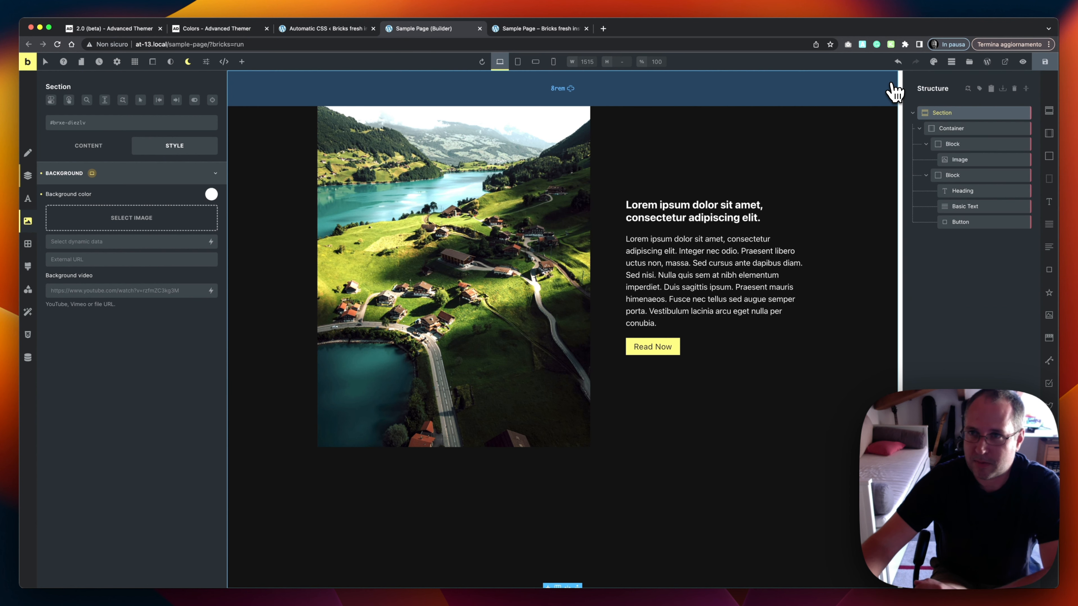
click(287, 29)
click(215, 29)
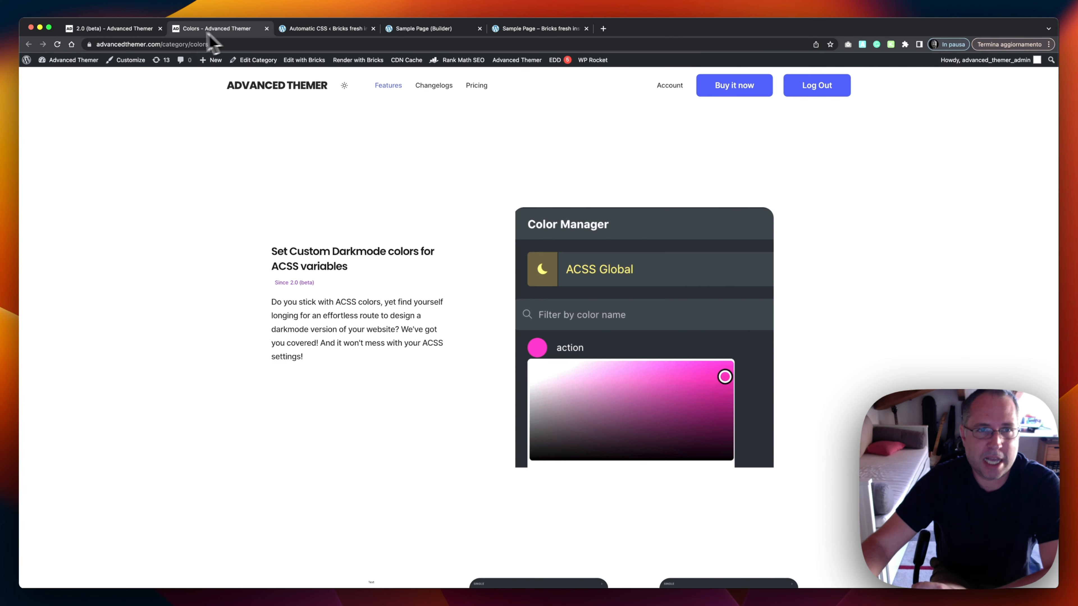
scroll(462, 208, down, 5)
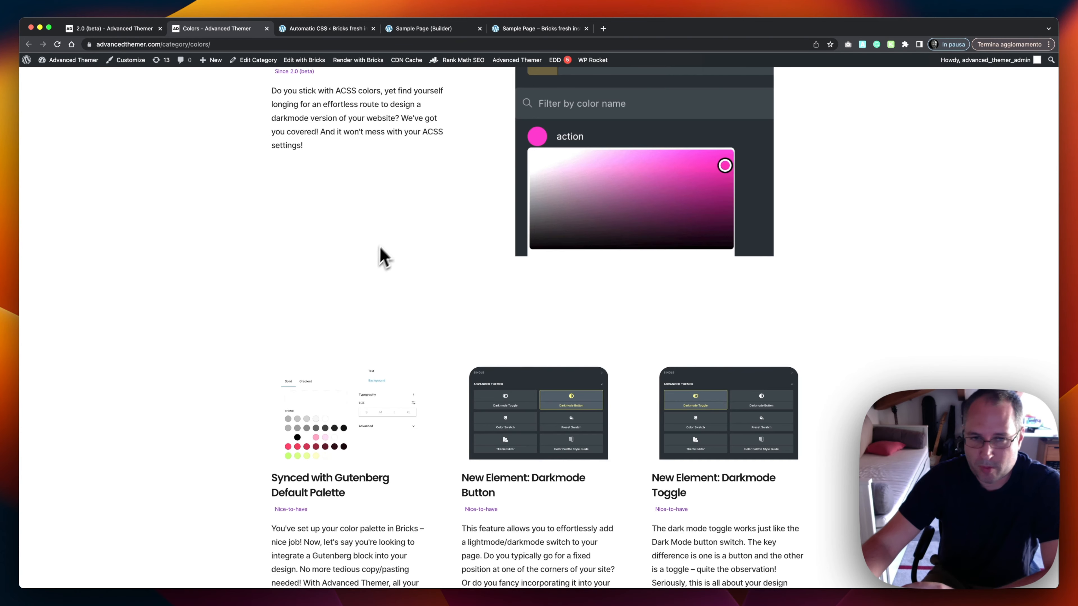
scroll(384, 257, down, 2)
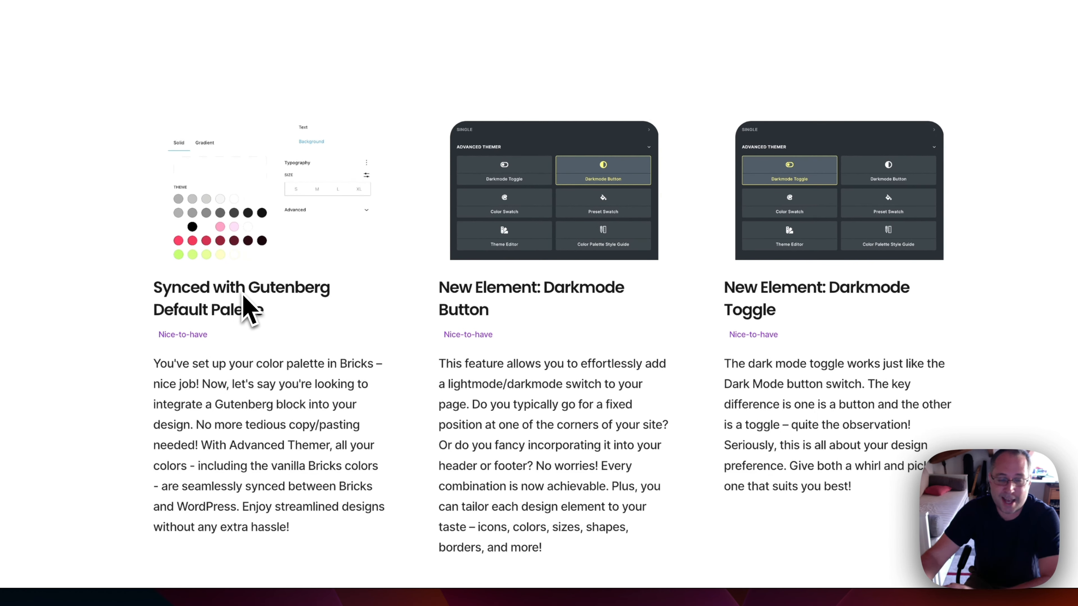
scroll(244, 297, down, 1)
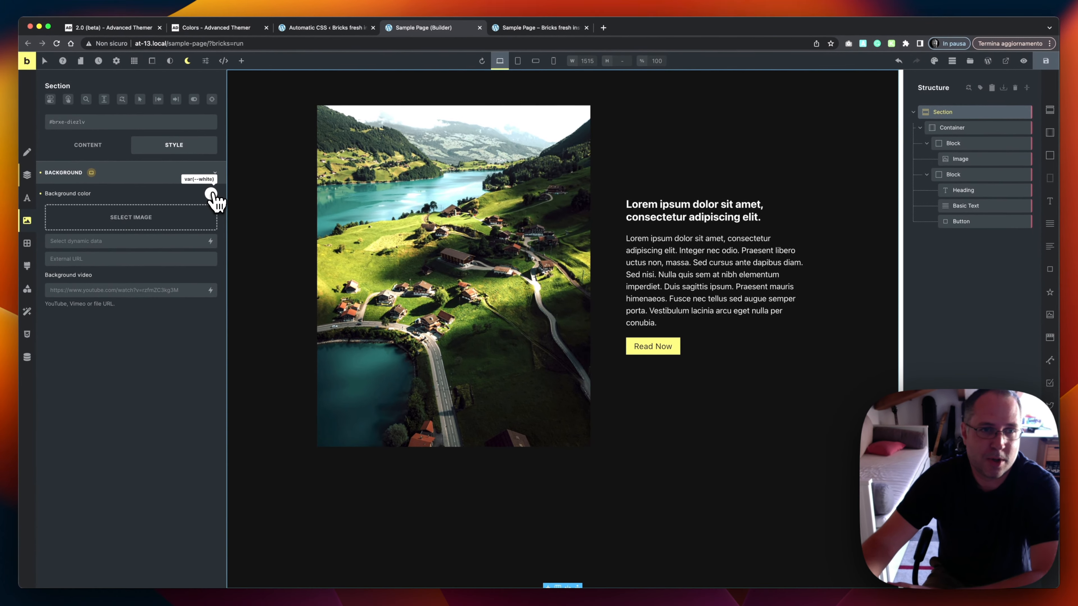
- Back in the sample page builder, show the palettes available for the section's background color, including the ACSS palettes
click(211, 196)
click(174, 217)
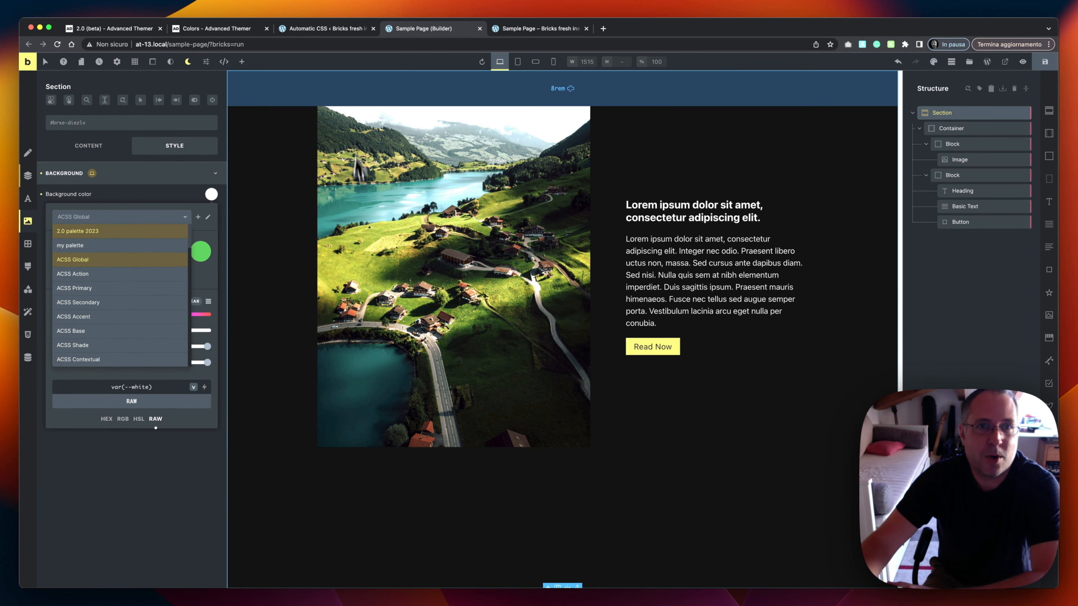
click(263, 28)
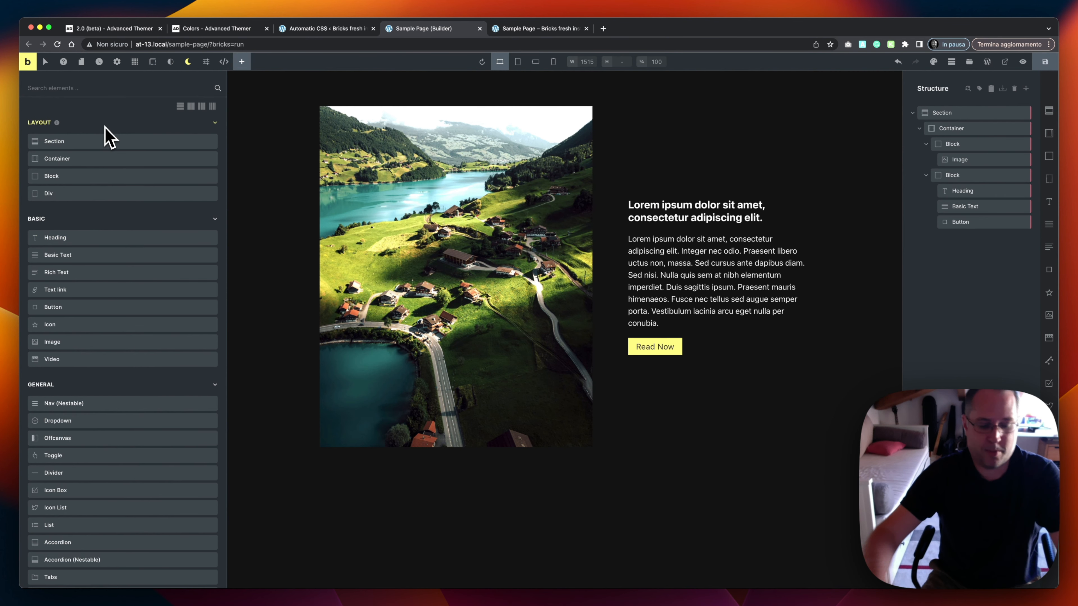
- Look for the dark mode elements in the builder's element list, searching for dark and browsing all categories
text(dark)
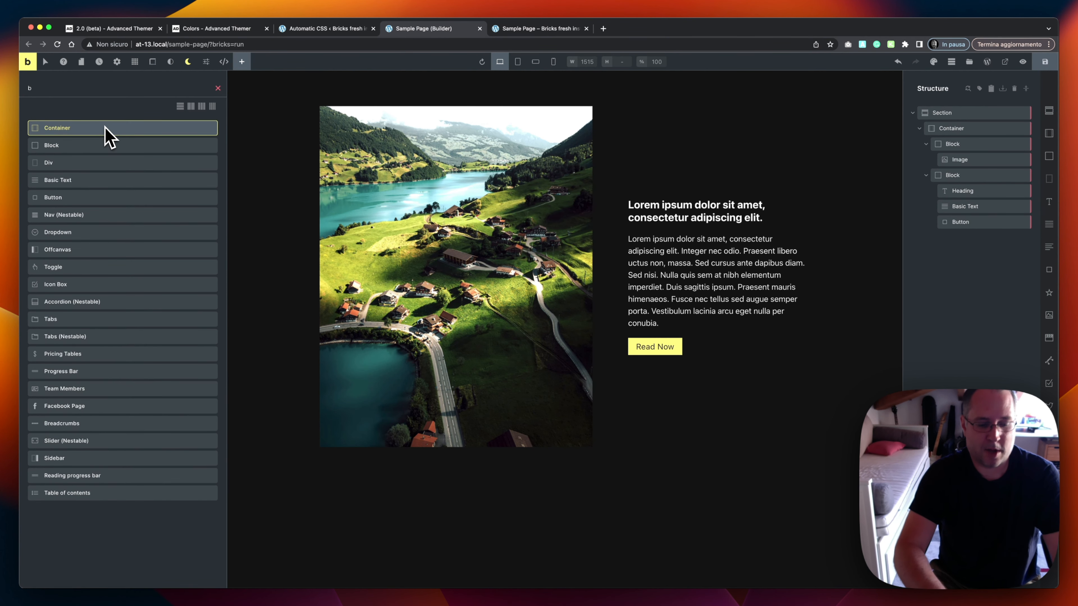
key(BackSpace)
key(BackSpace)
key(BackSpace)
key(BackSpace)
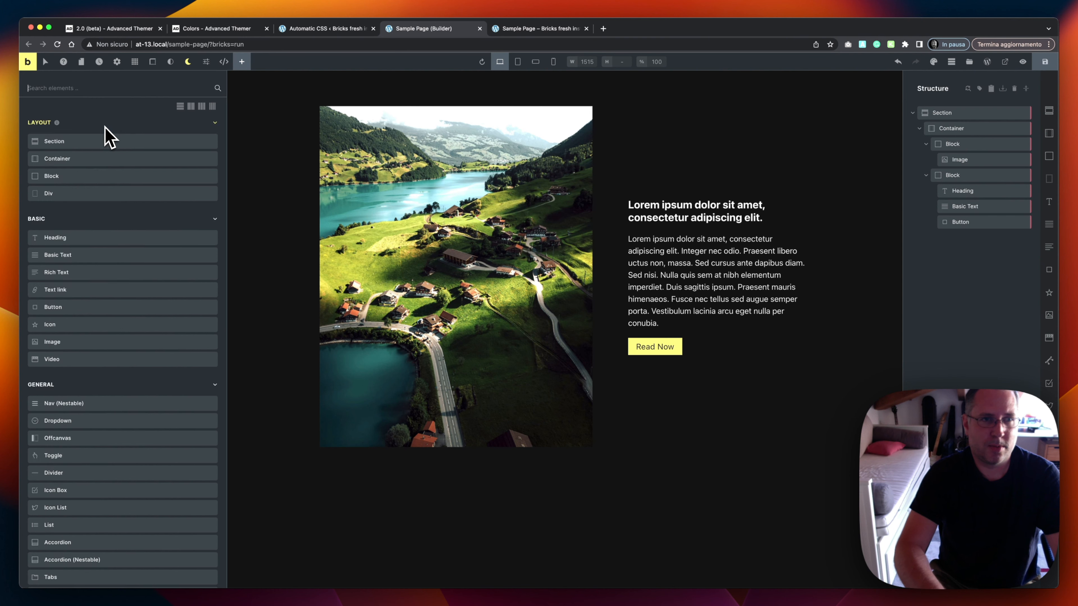
scroll(121, 342, down, 10)
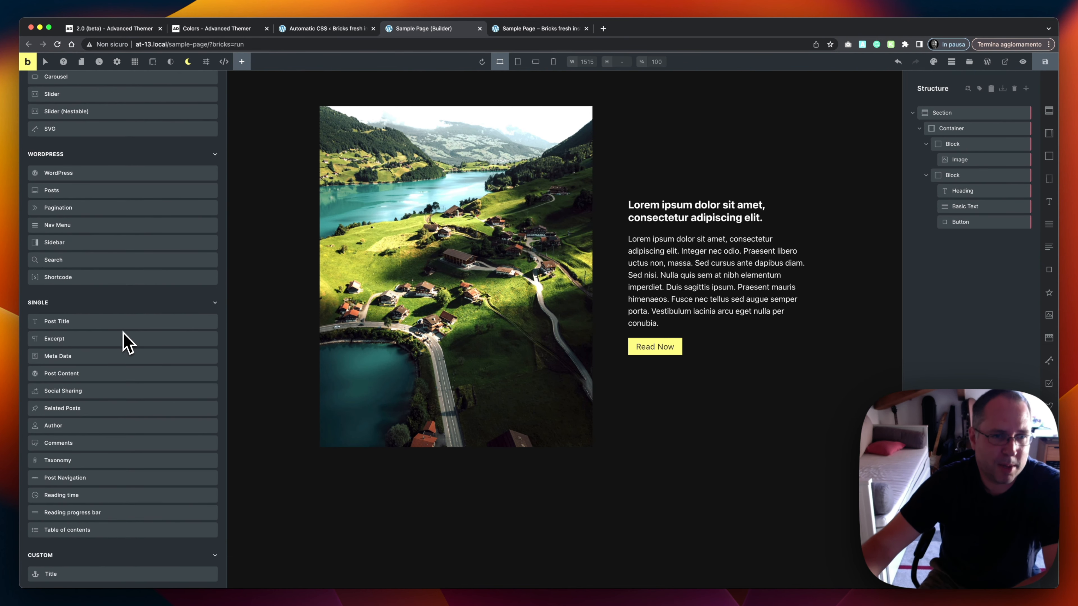
scroll(127, 343, down, 5)
scroll(127, 343, up, 2)
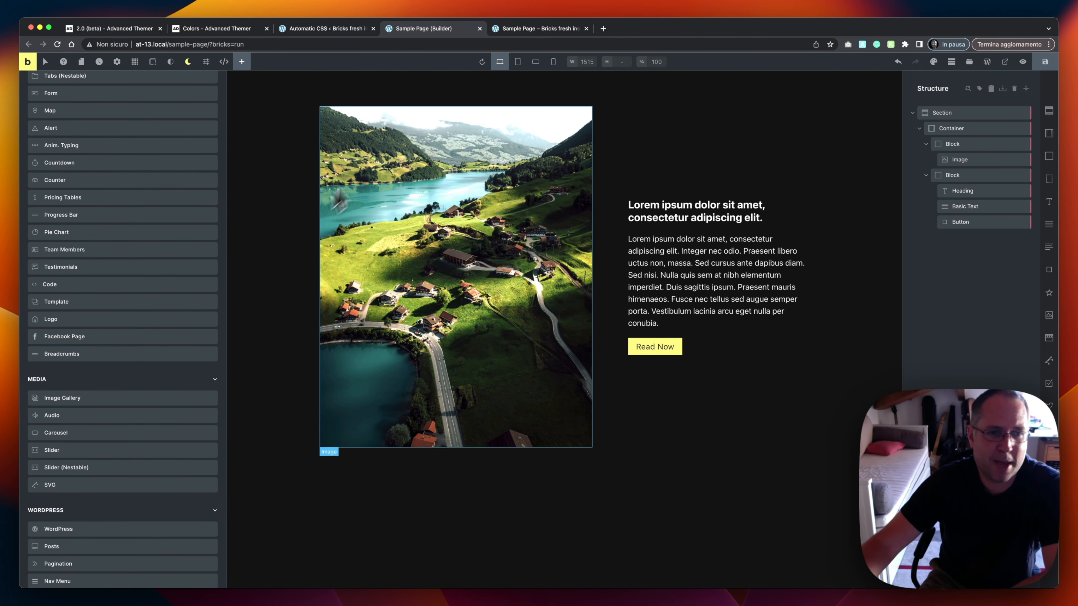
- In the WordPress admin, open Advanced Themer's Theme Settings and enable all builder elements, including Darkmode Toggle and Darkmode Button
click(336, 30)
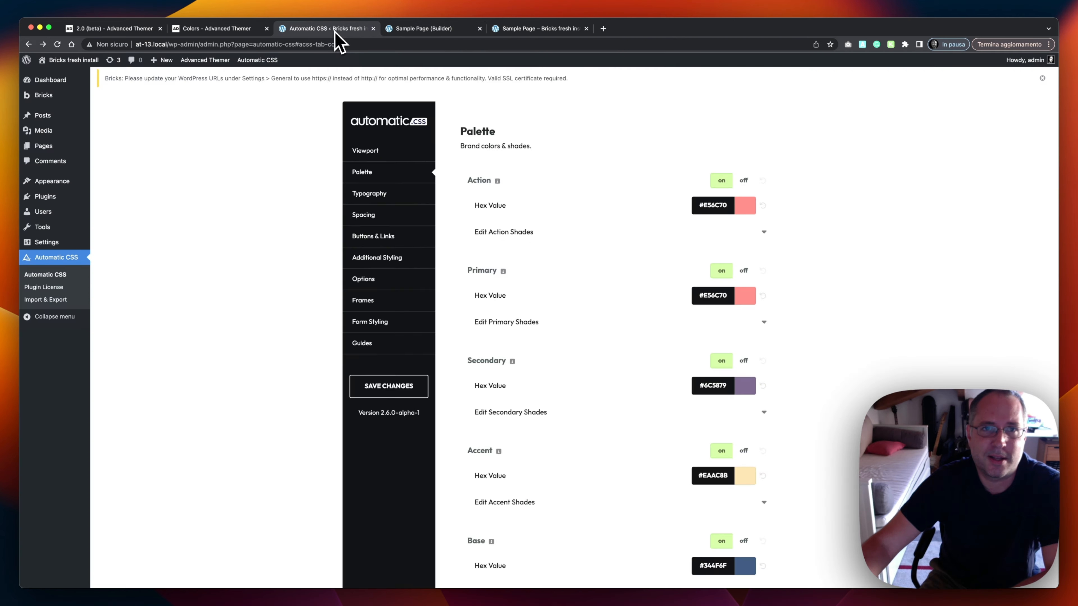
click(245, 29)
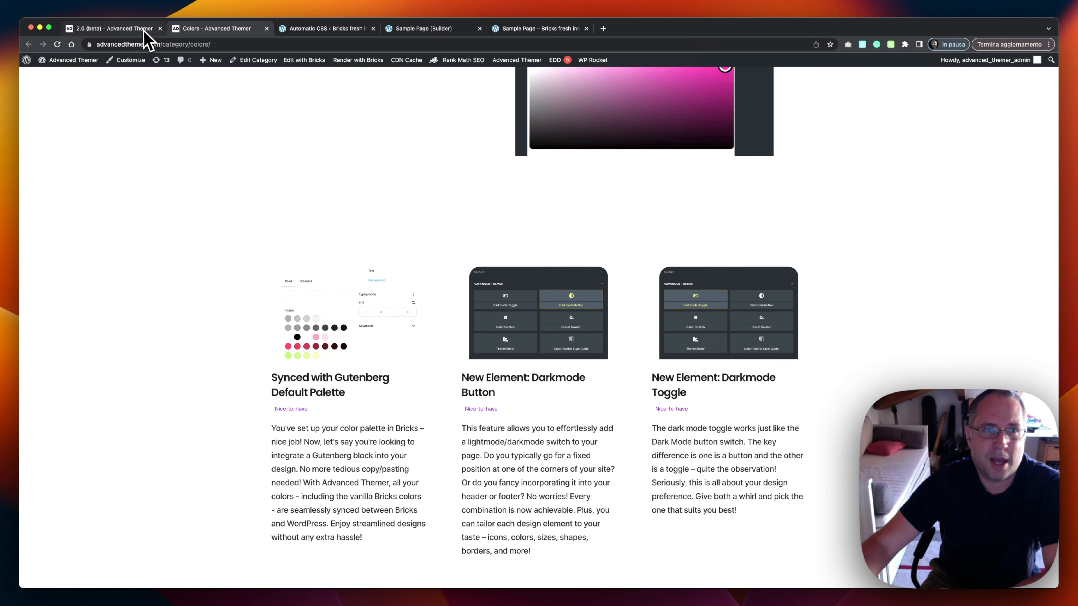
click(399, 30)
click(346, 30)
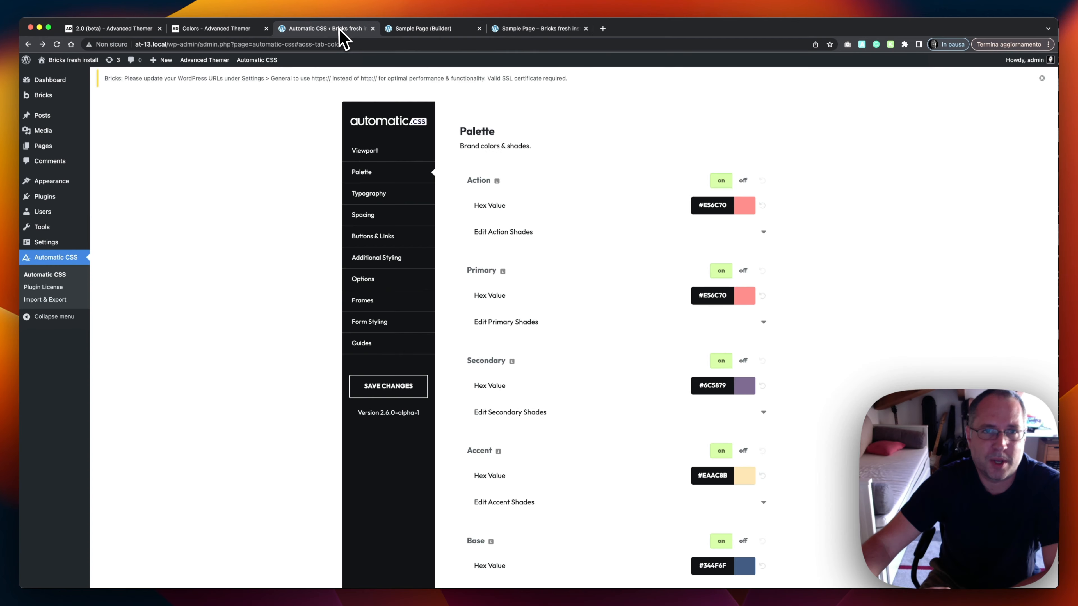
mouse_move(219, 64)
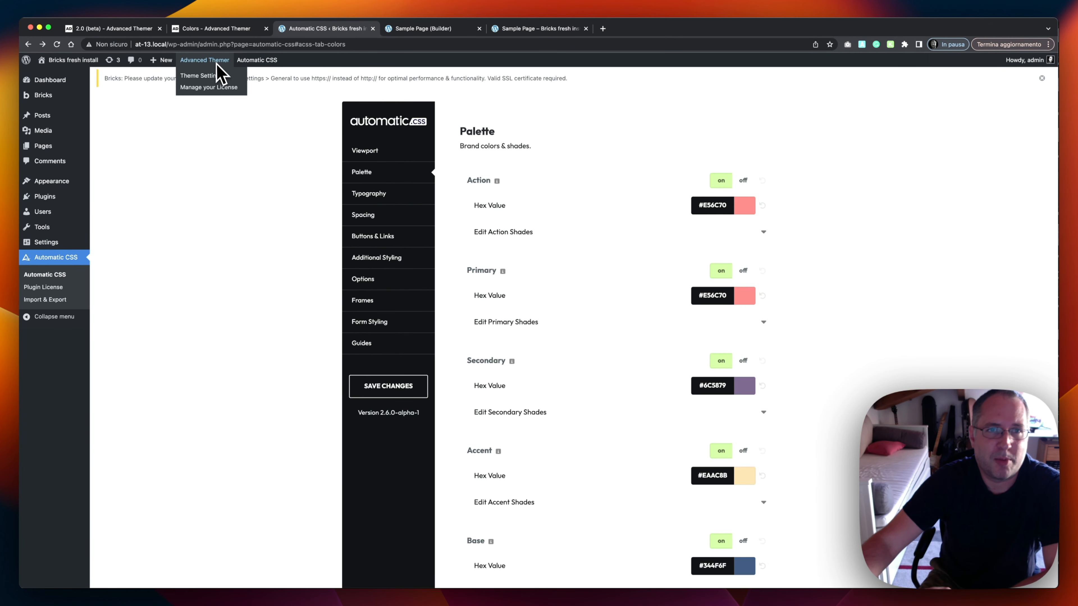
click(233, 76)
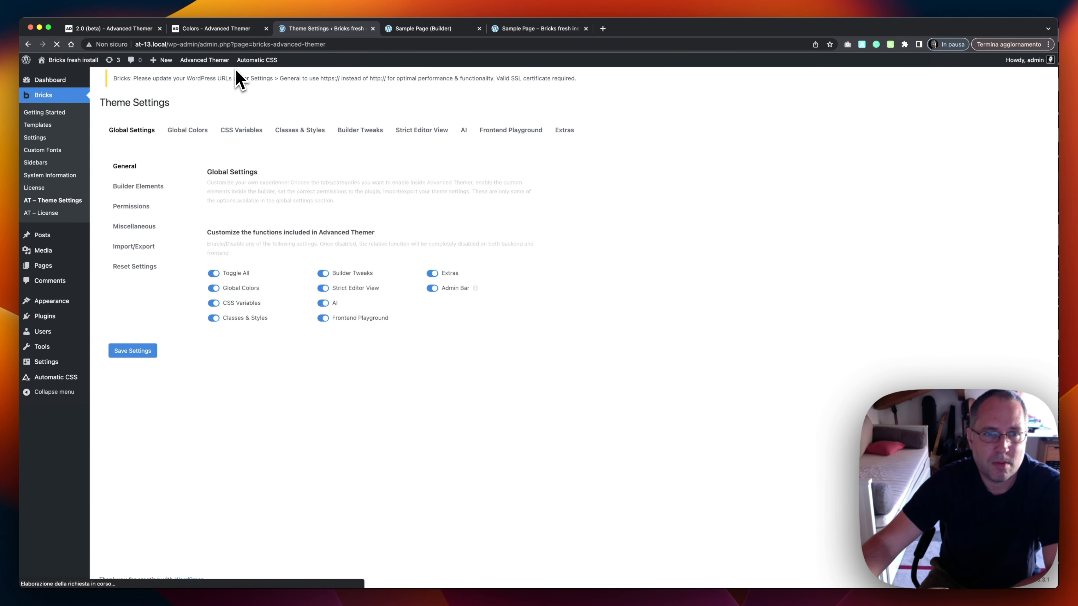
click(212, 283)
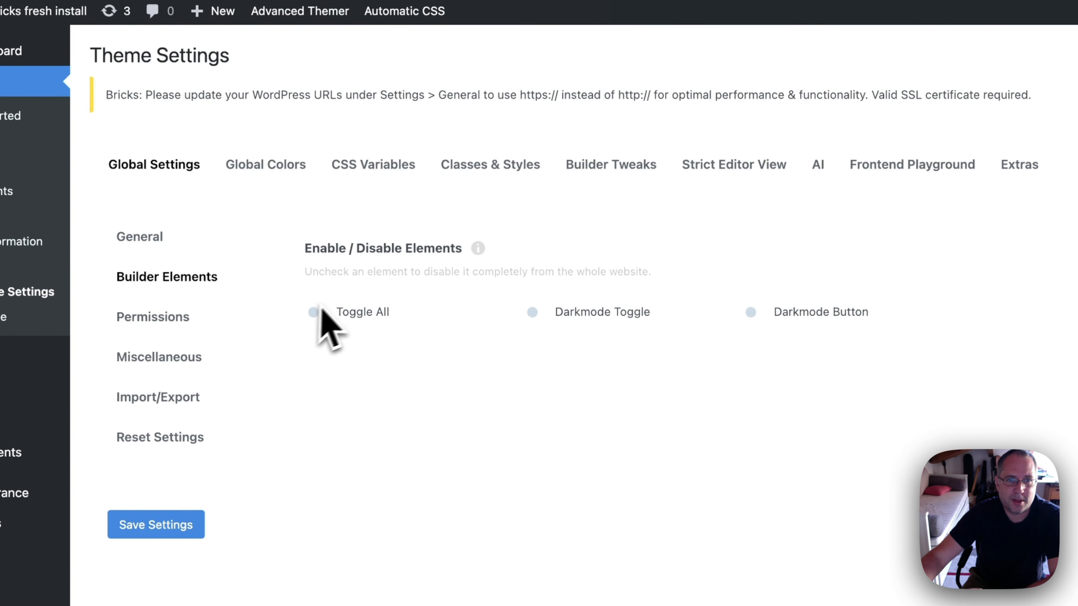
click(317, 309)
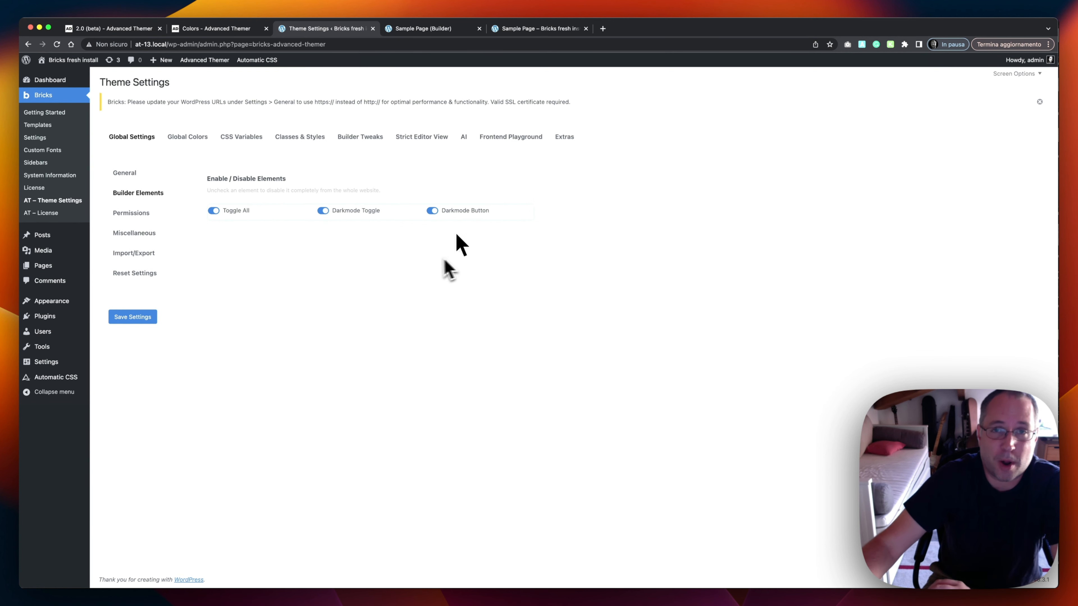
- Return to the Advanced Themer Colors page and review the Darkmode Button and Darkmode Toggle feature descriptions
click(445, 29)
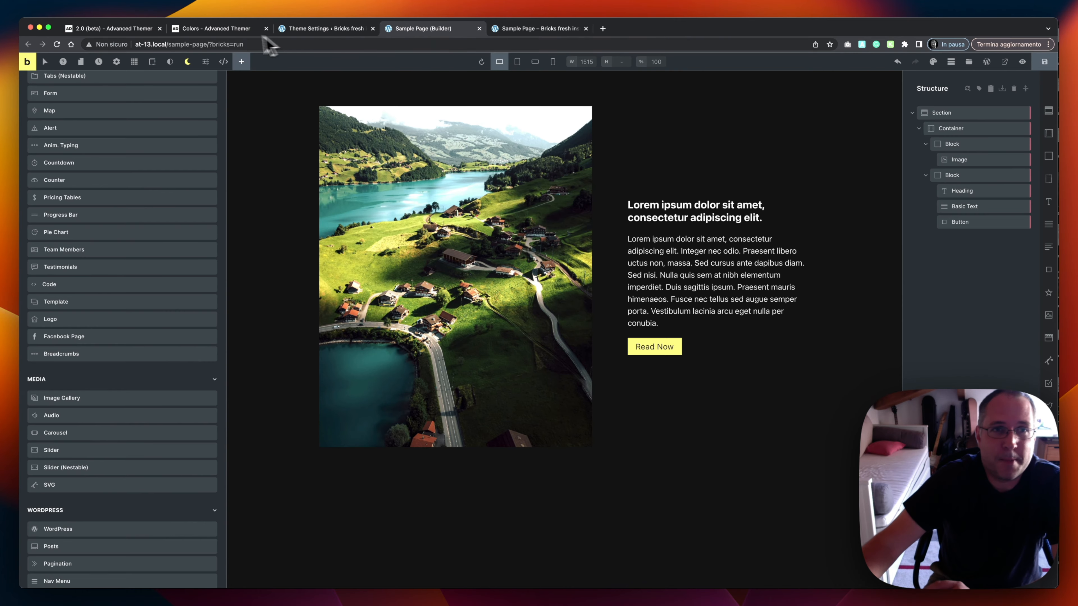
click(244, 33)
scroll(440, 313, down, 2)
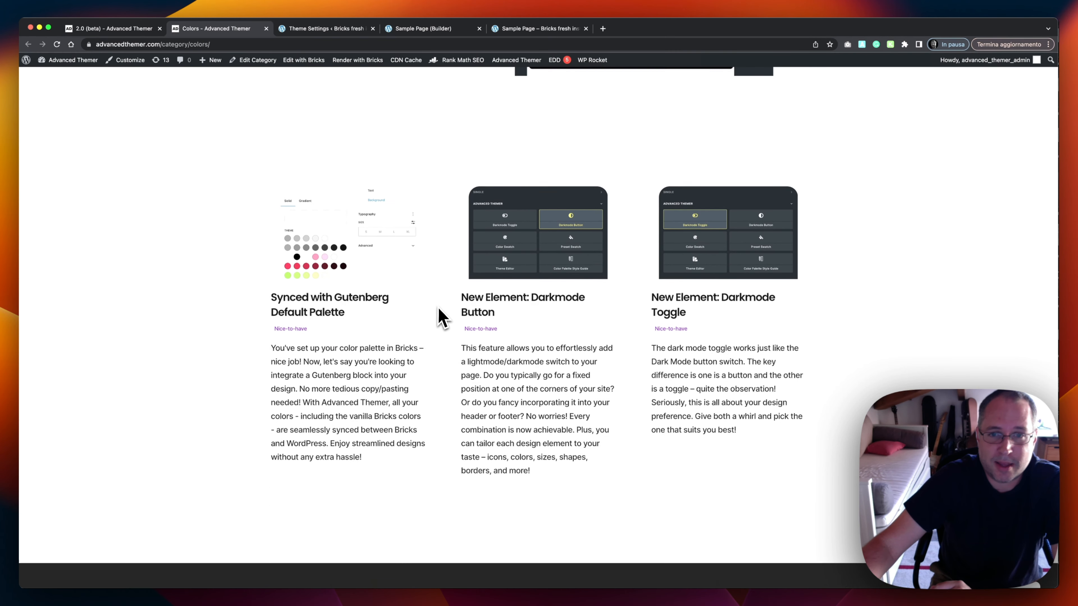
scroll(543, 322, down, 4)
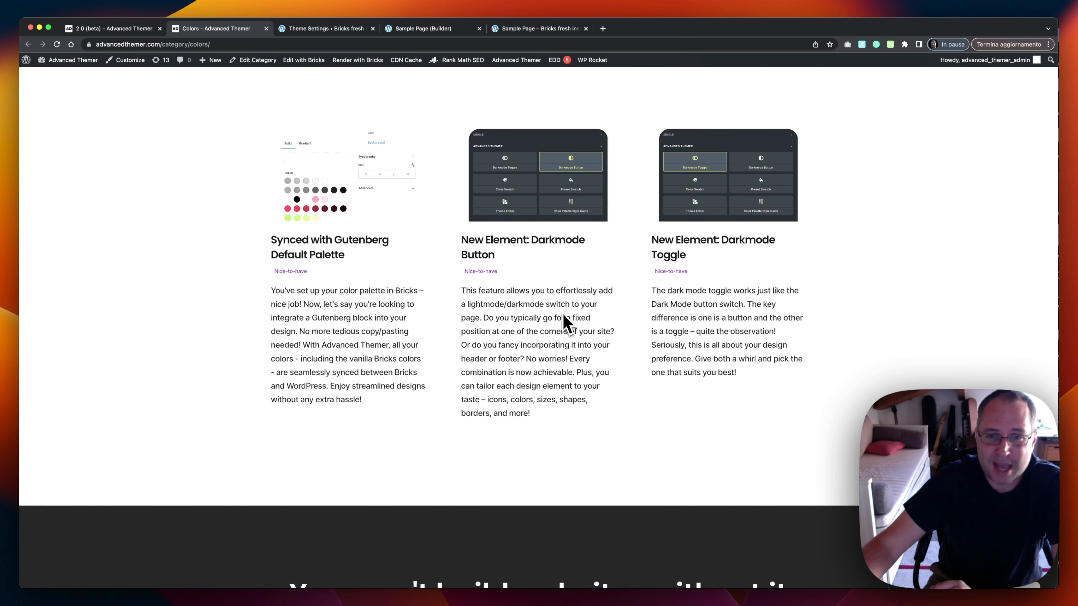
scroll(564, 315, up, 8)
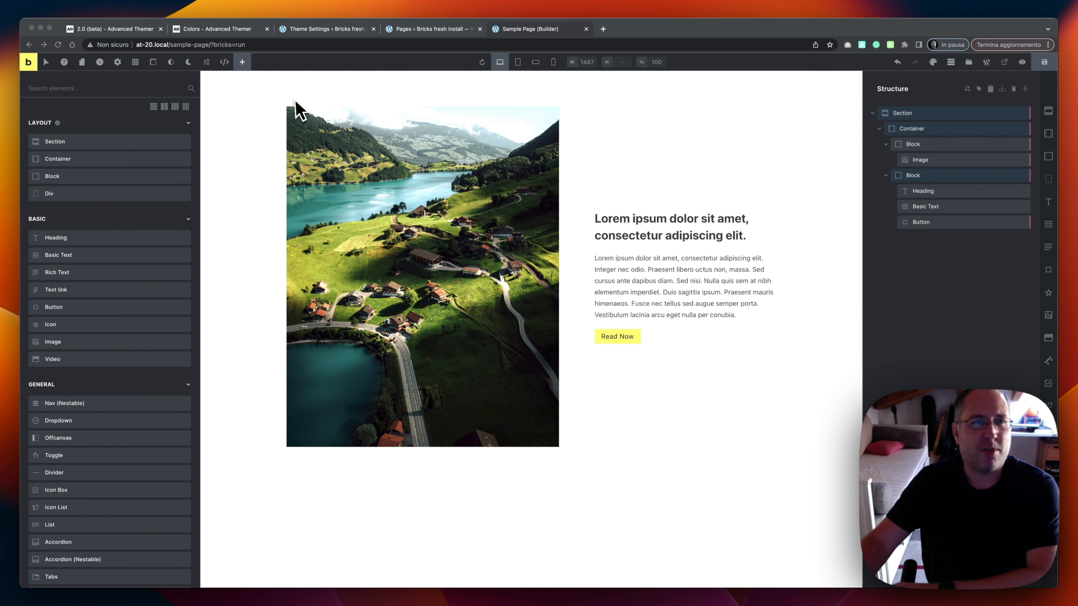
- Open the Class Manager in the at-20.local sample page builder and assign the orange class to a new category named color
click(355, 93)
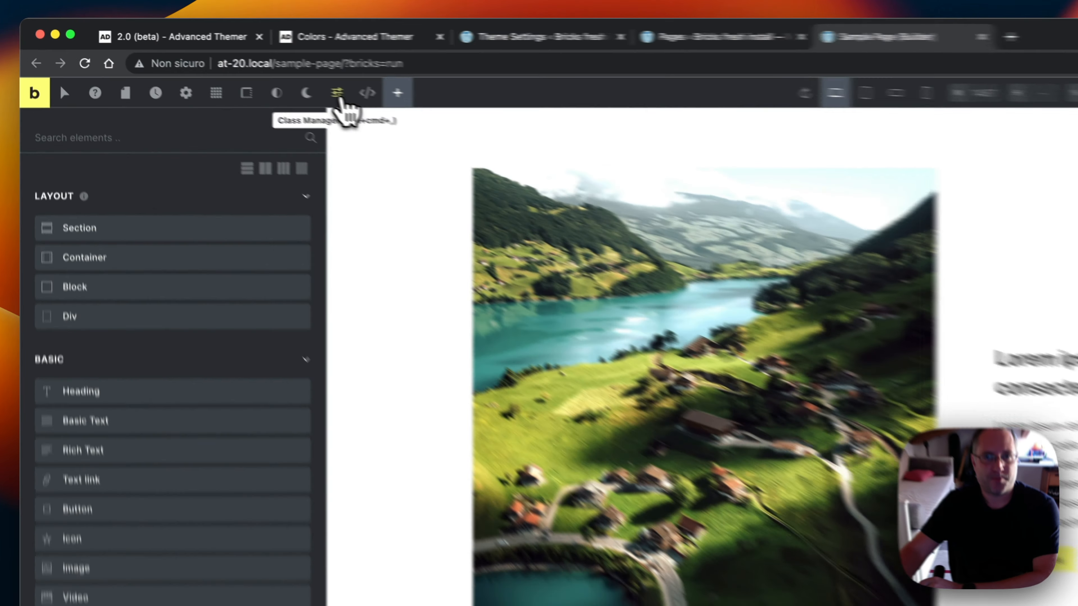
click(208, 64)
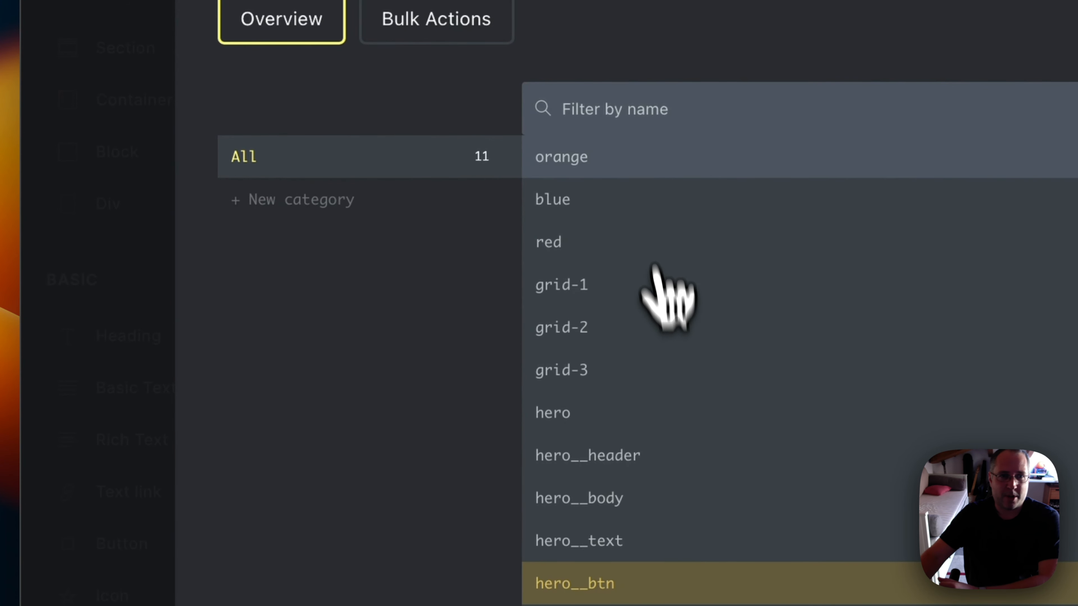
click(639, 166)
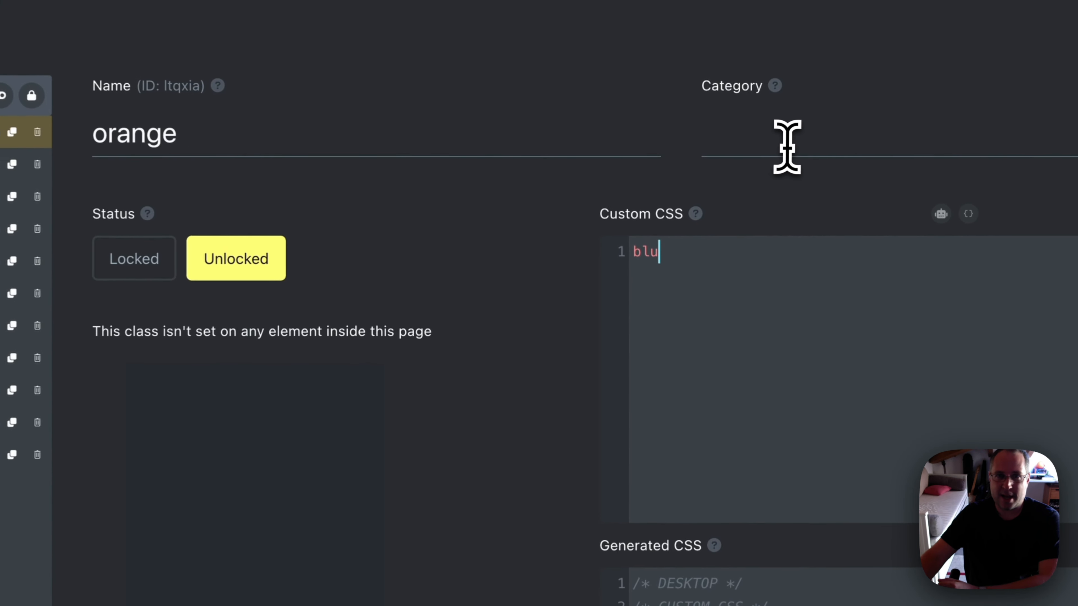
click(787, 146)
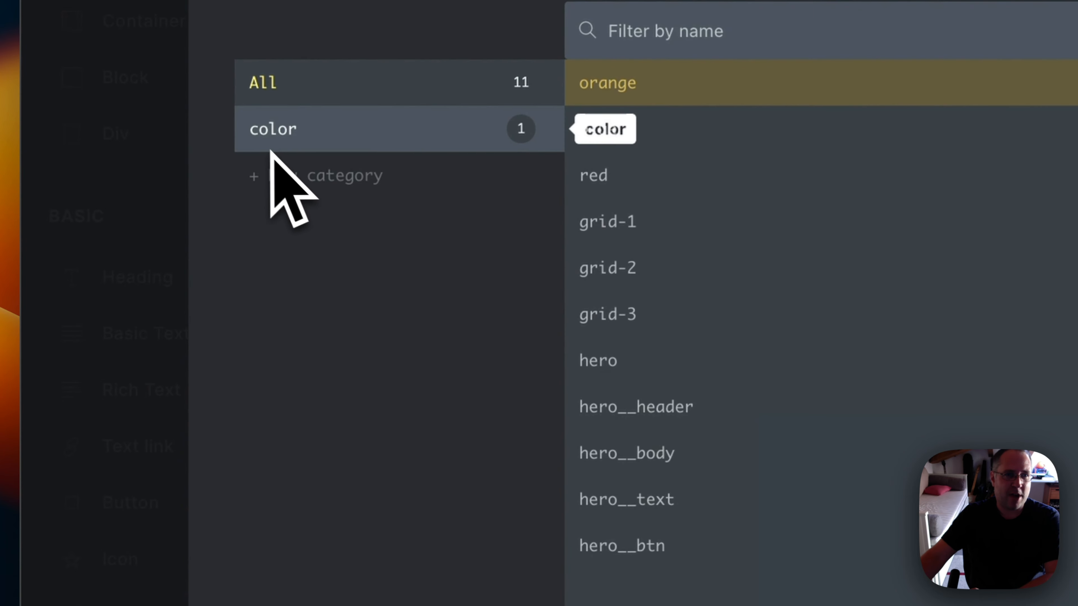
click(321, 143)
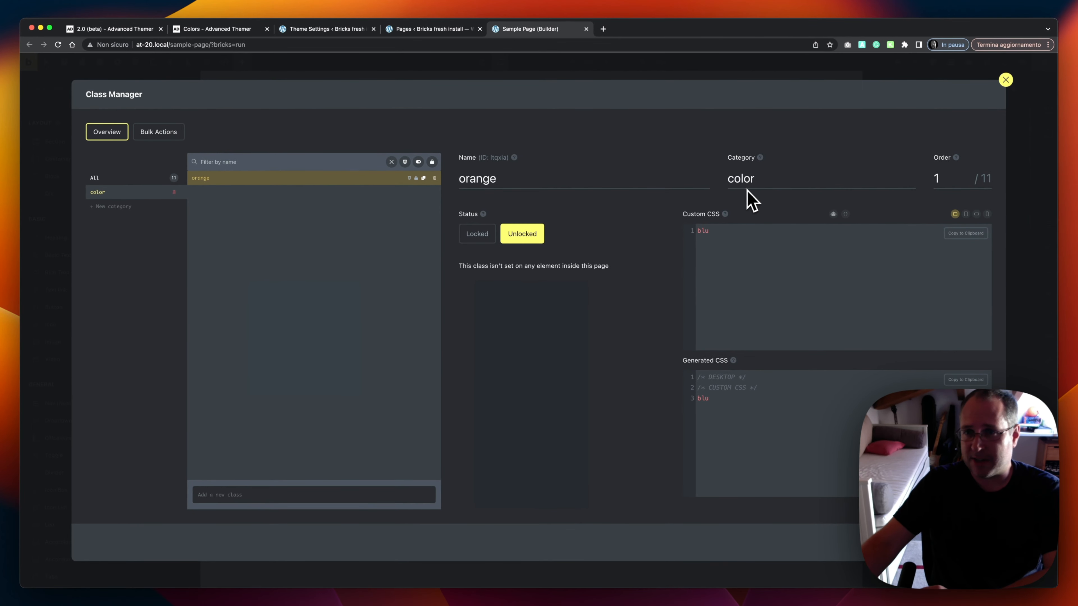
click(110, 179)
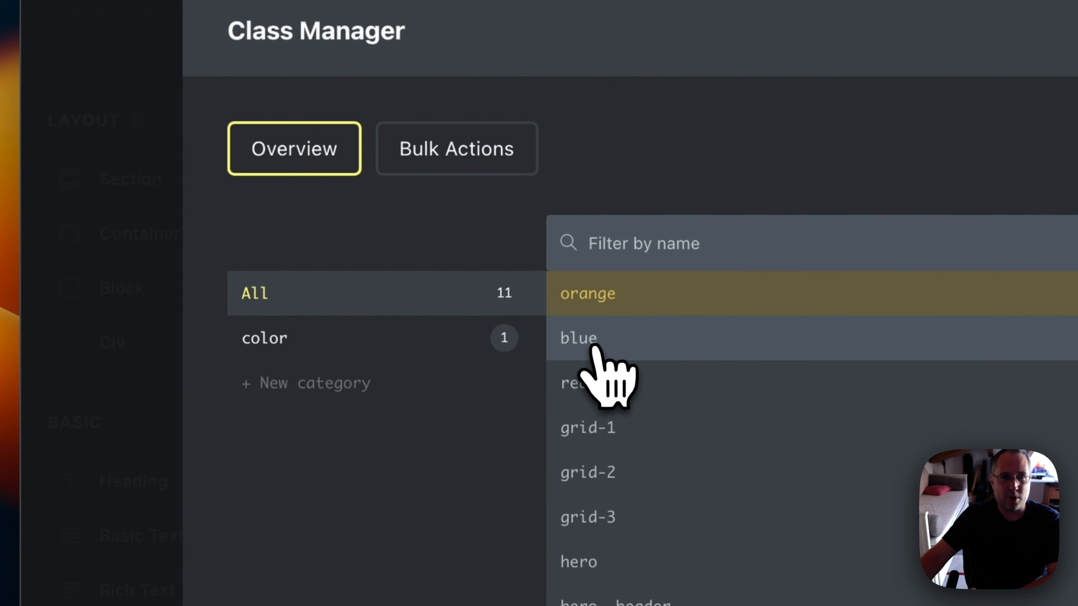
- Move the blue and red classes into the color category and show the classes in that category
drag(595, 345, 299, 337)
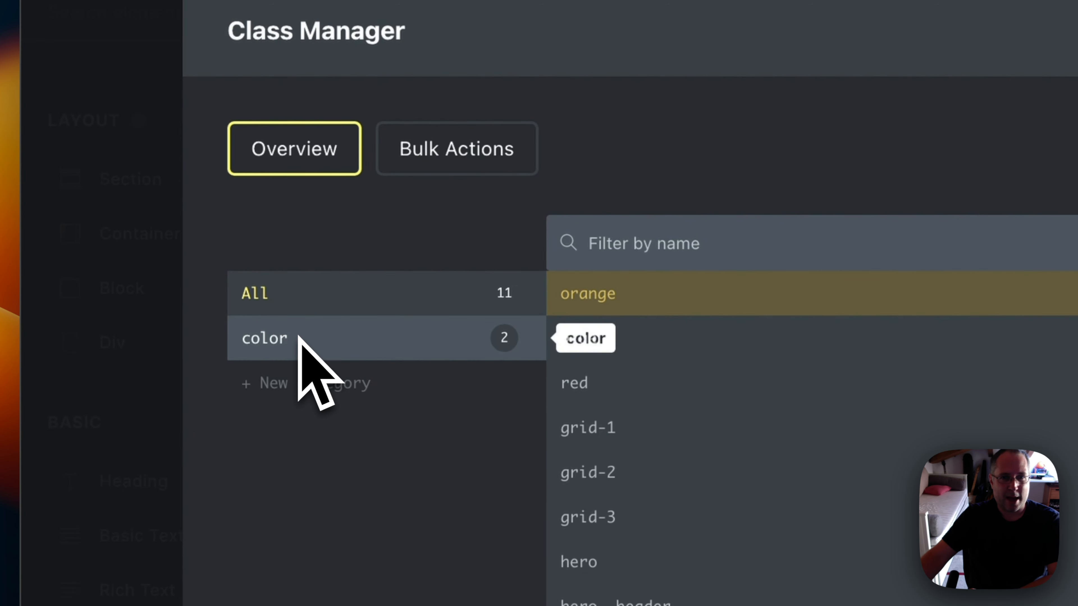
click(387, 354)
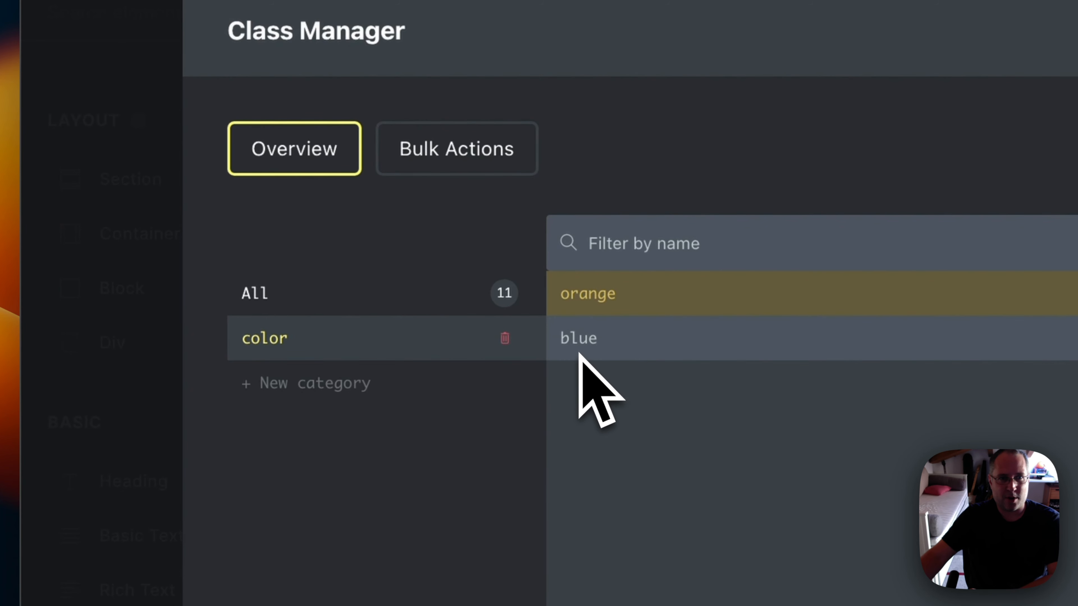
click(375, 313)
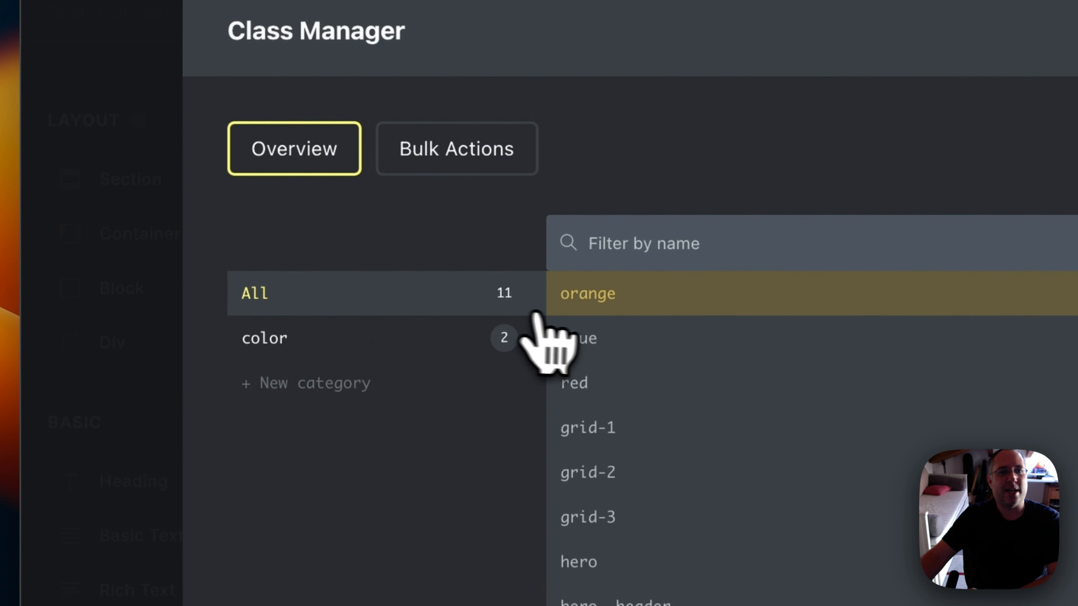
drag(577, 384, 280, 338)
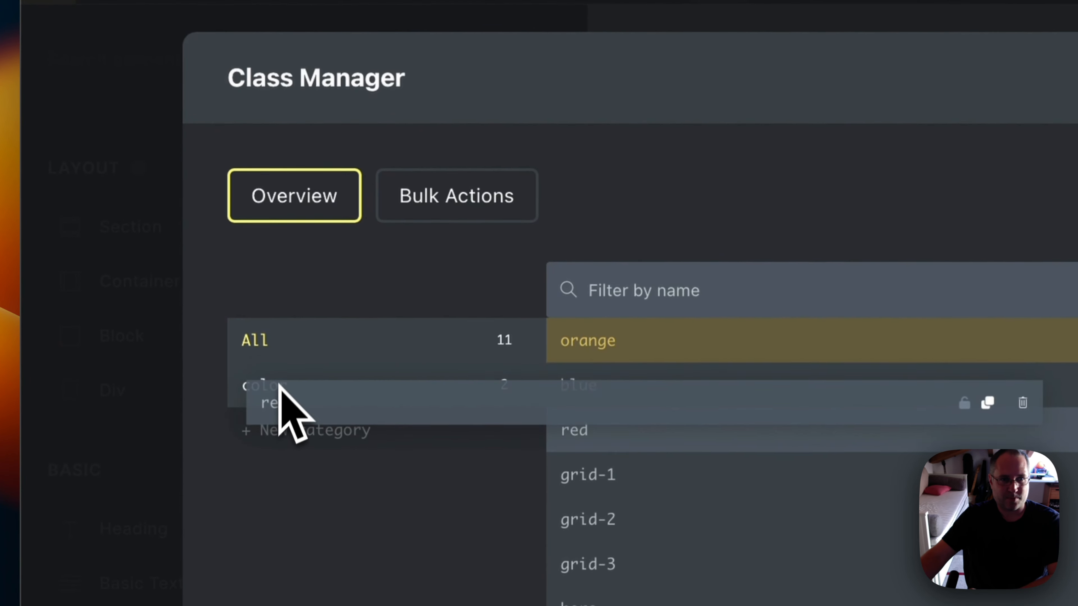
drag(280, 384, 285, 390)
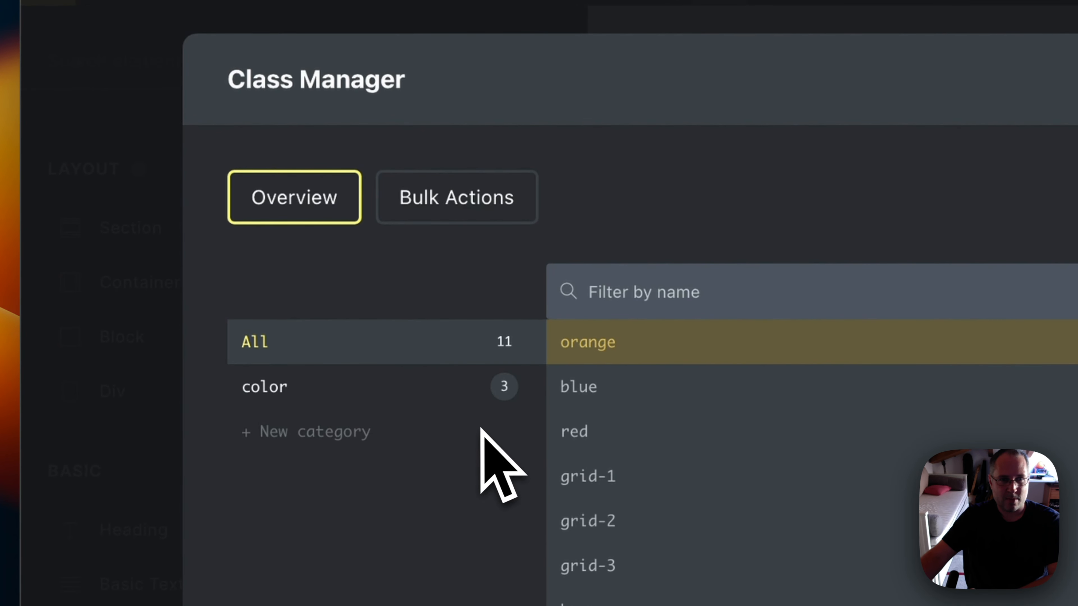
click(397, 391)
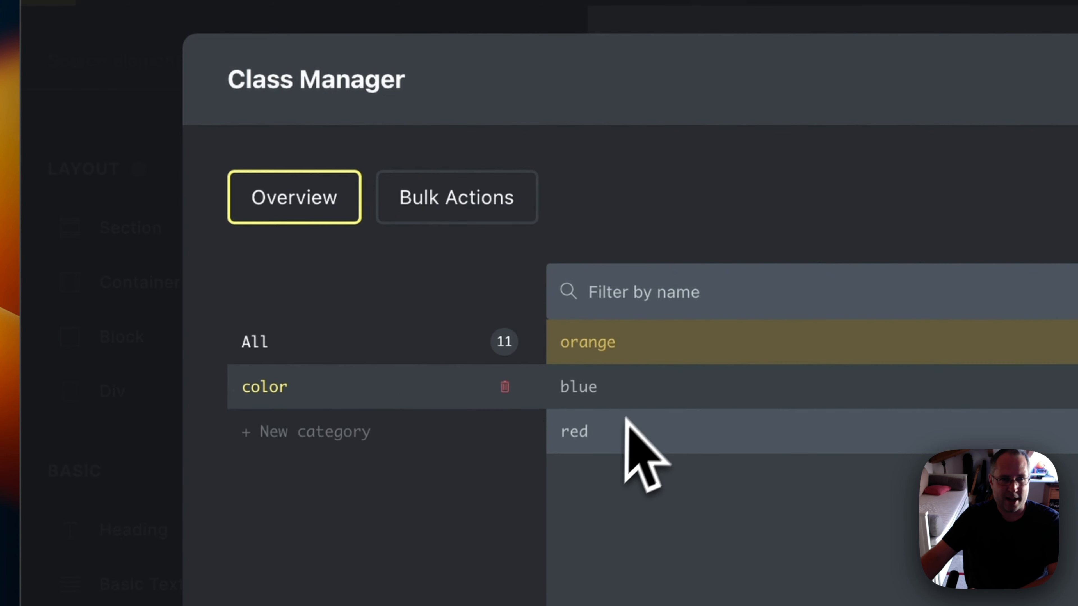
- Return to the full class list and create a new category named grid
click(324, 385)
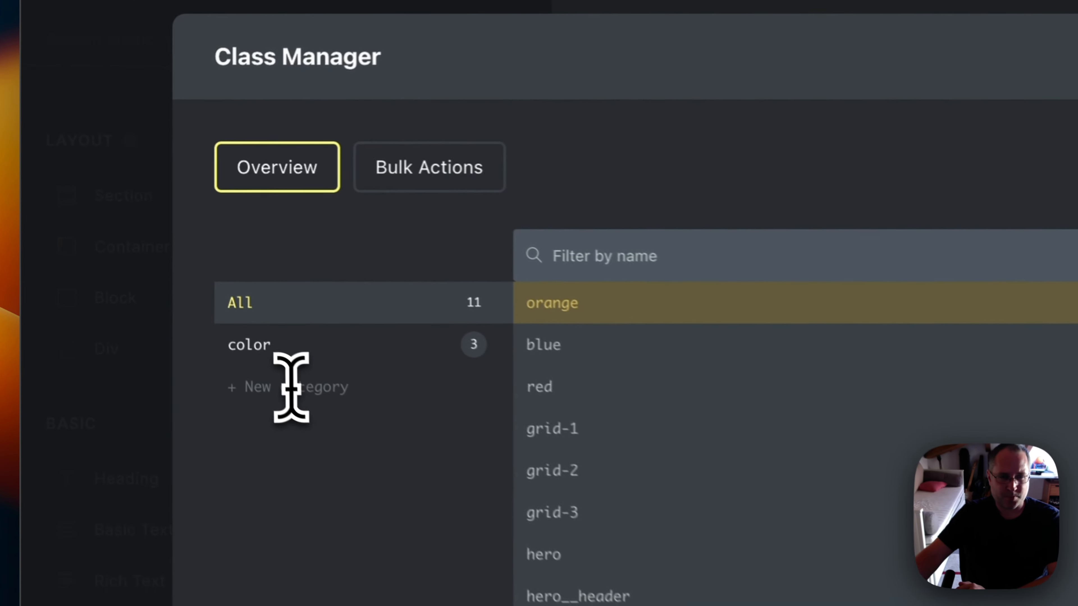
click(112, 207)
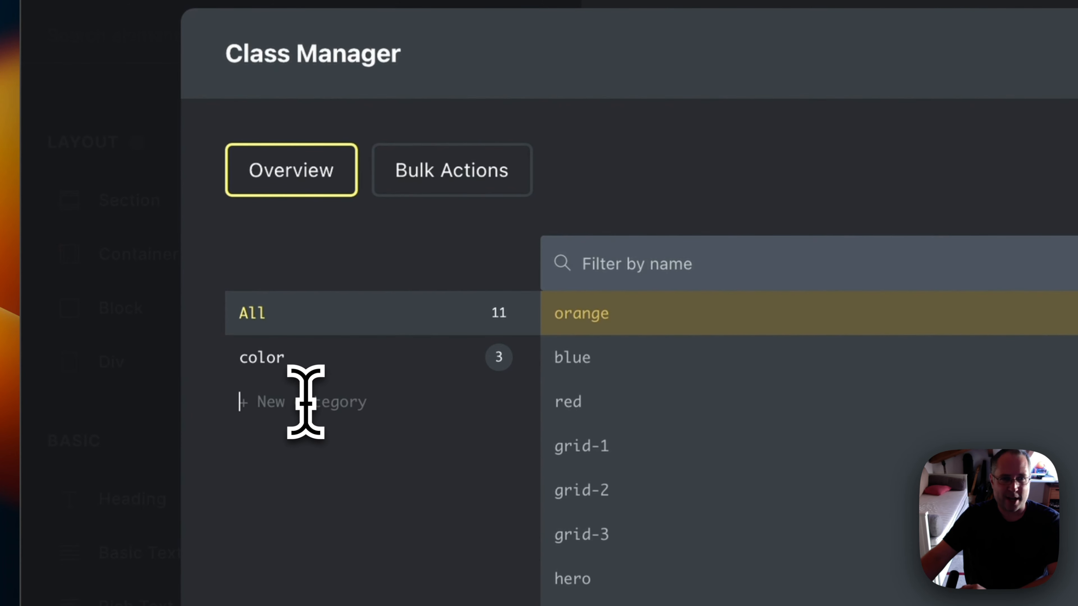
text(gri)
key(Return)
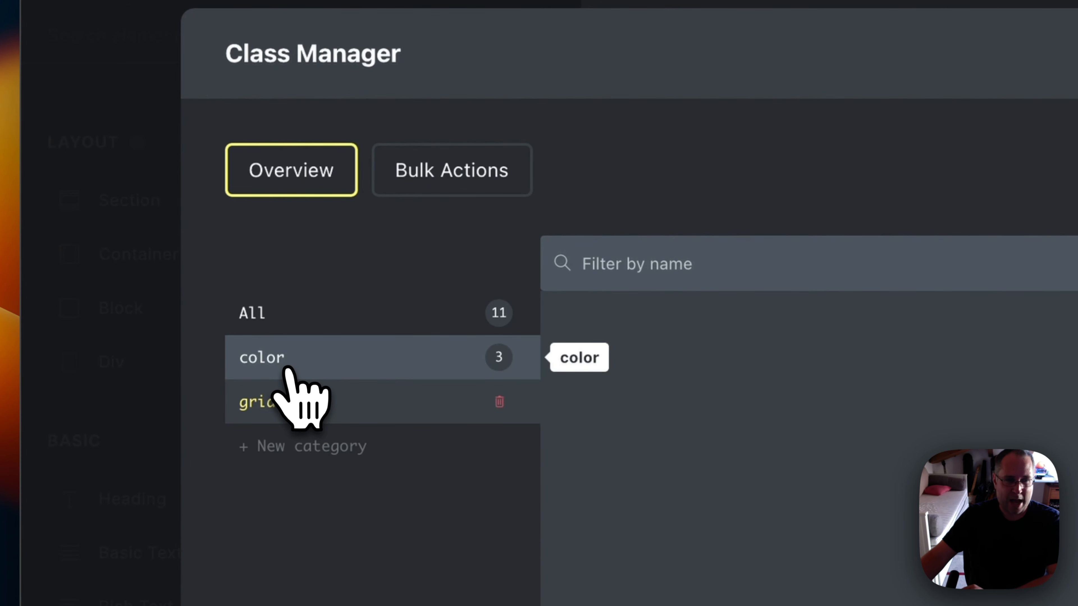
- Move the grid-1, grid-2 and grid-3 classes into the grid category and show the classes in that category
click(296, 316)
drag(594, 423, 297, 420)
drag(590, 490, 357, 409)
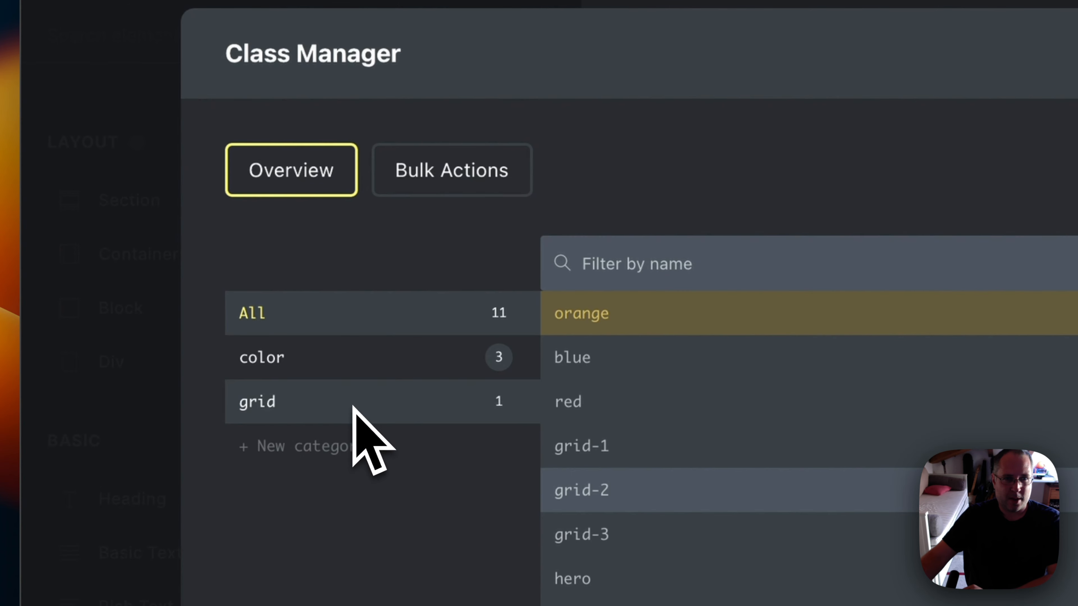
drag(564, 534, 349, 404)
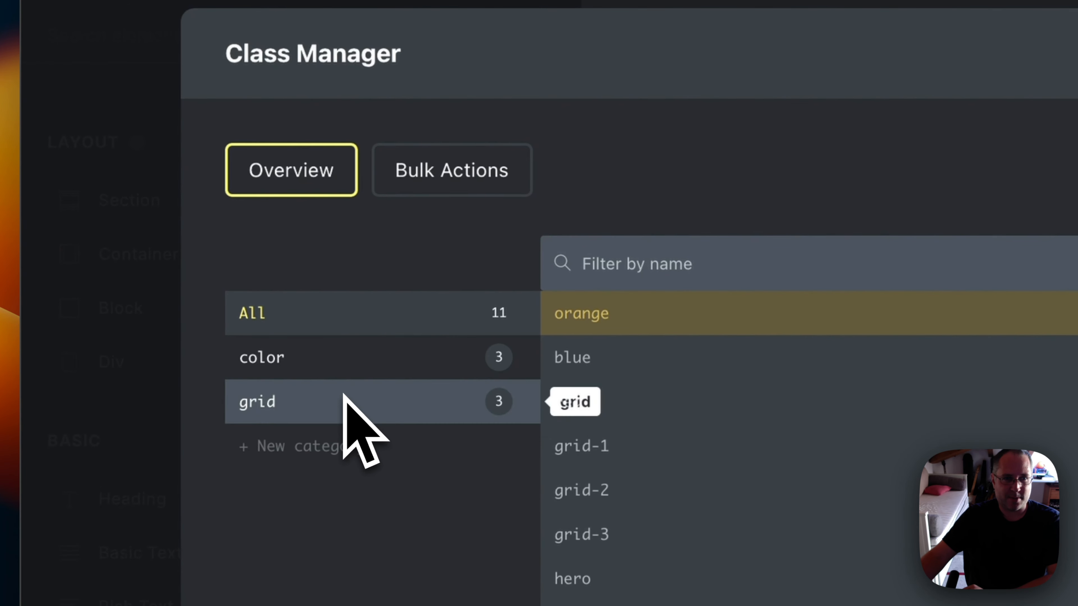
click(342, 405)
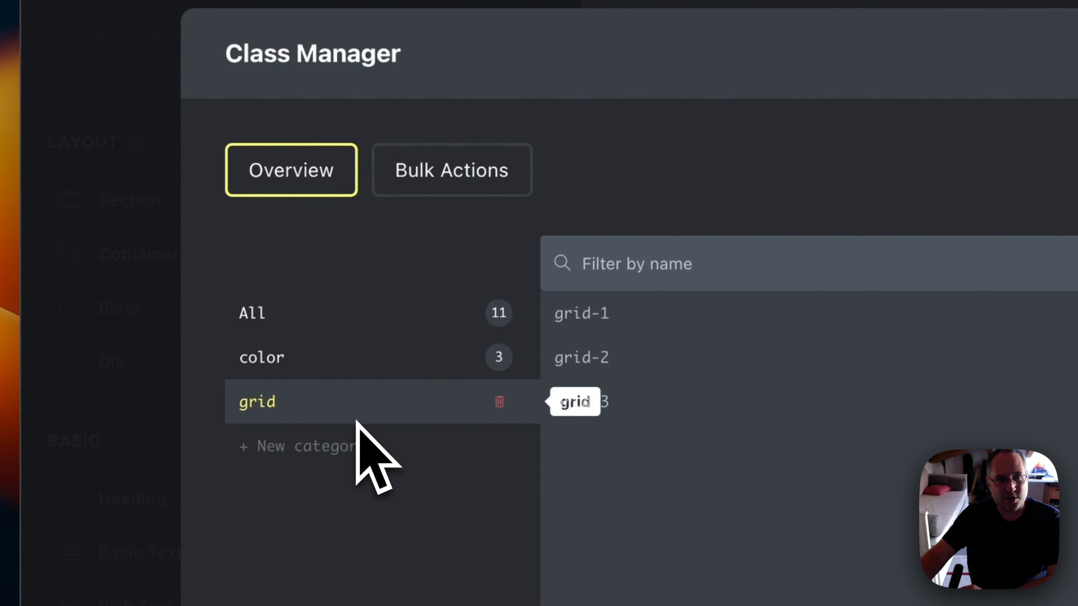
- Review the color category's classes and reopen the orange class from the full class list
click(348, 357)
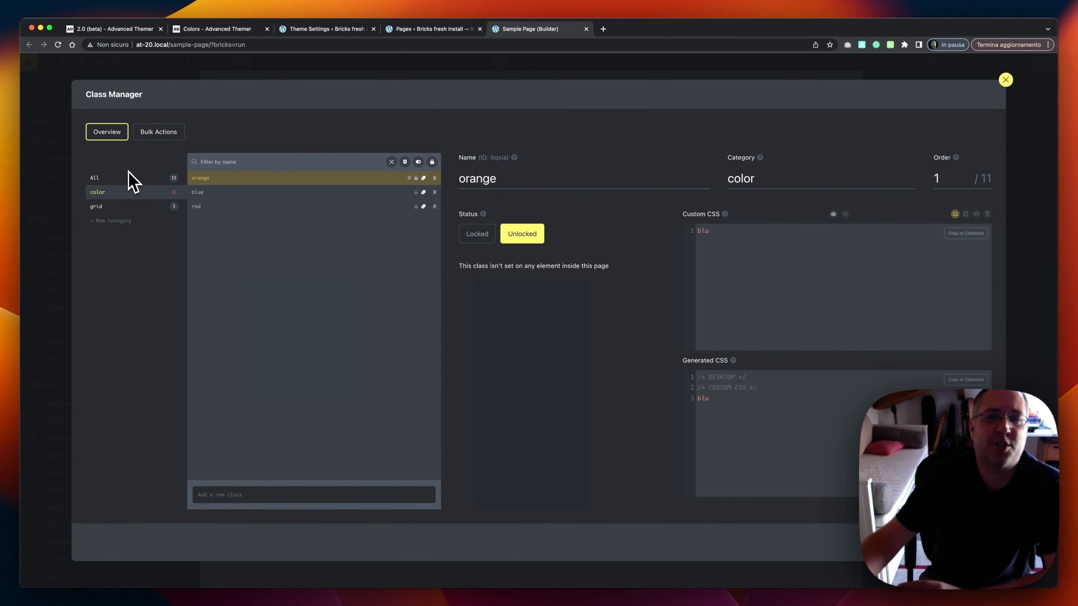
click(145, 187)
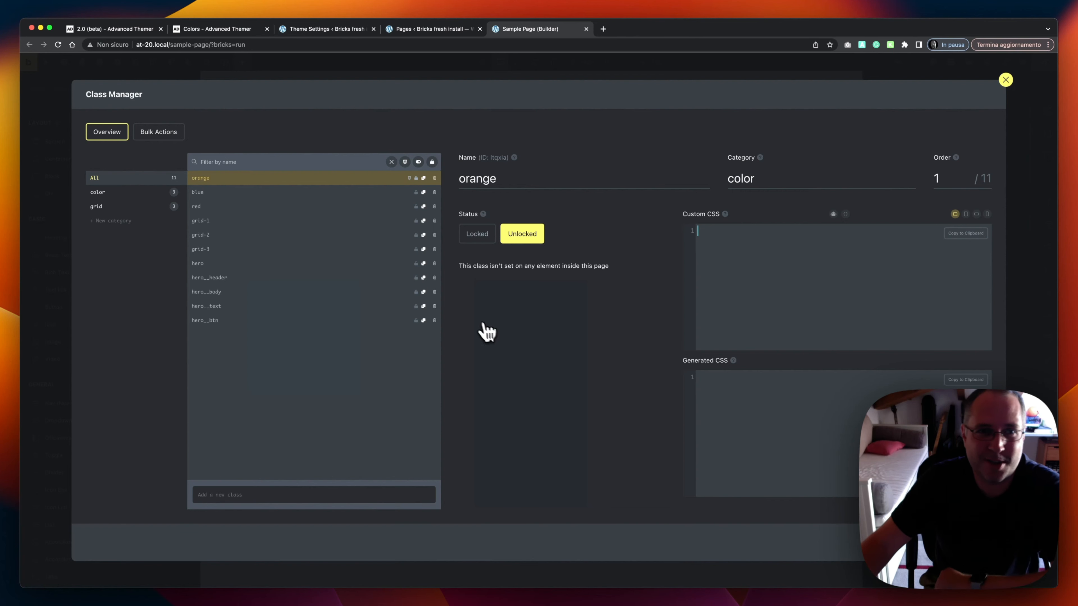
click(241, 193)
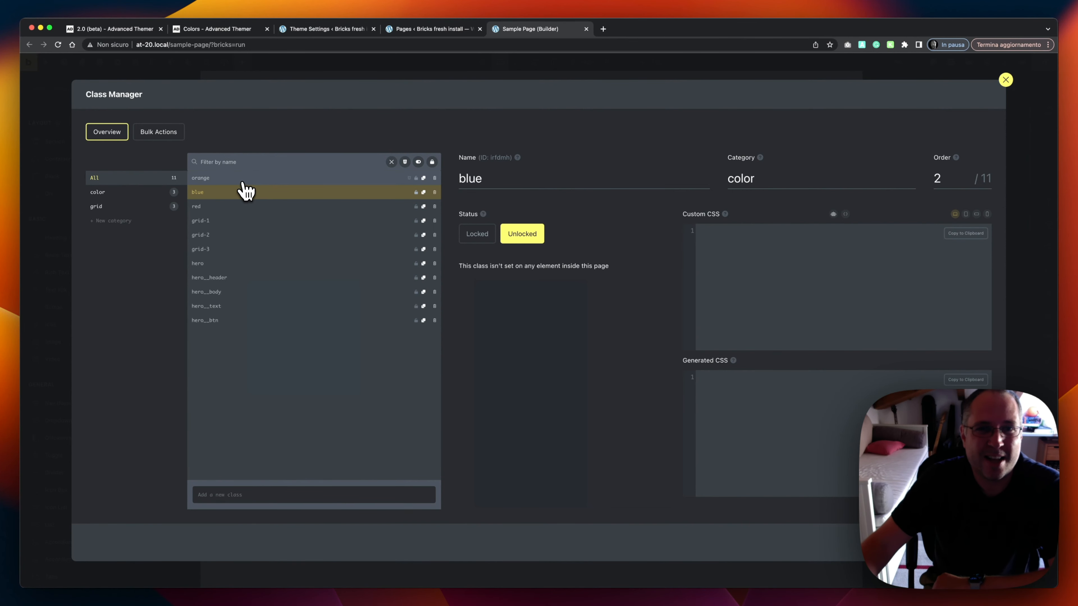
click(242, 181)
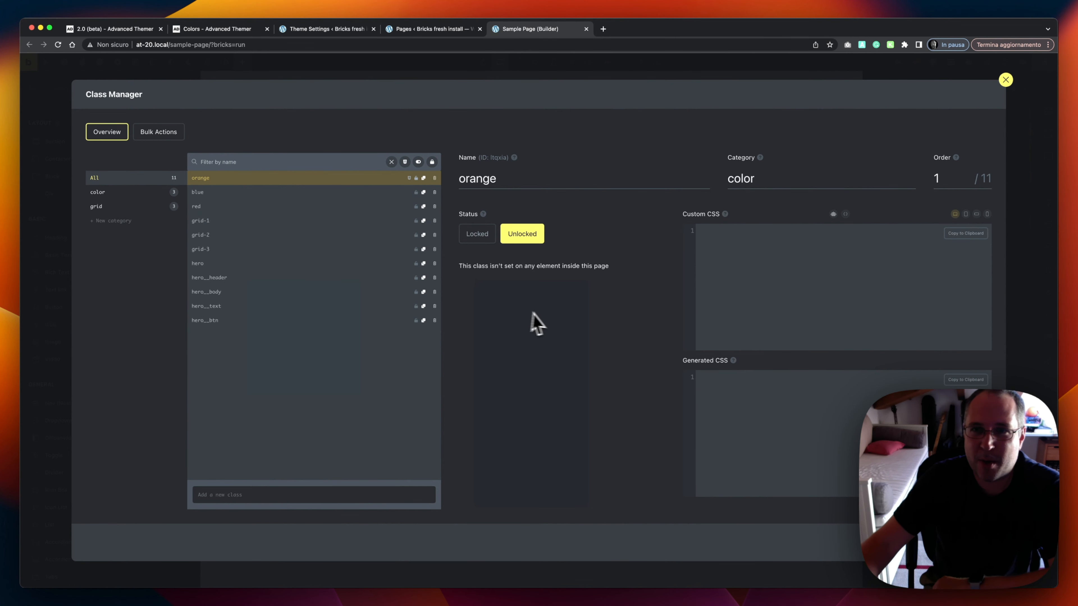
- Set the orange class's status to Locked and back to Unlocked
click(856, 246)
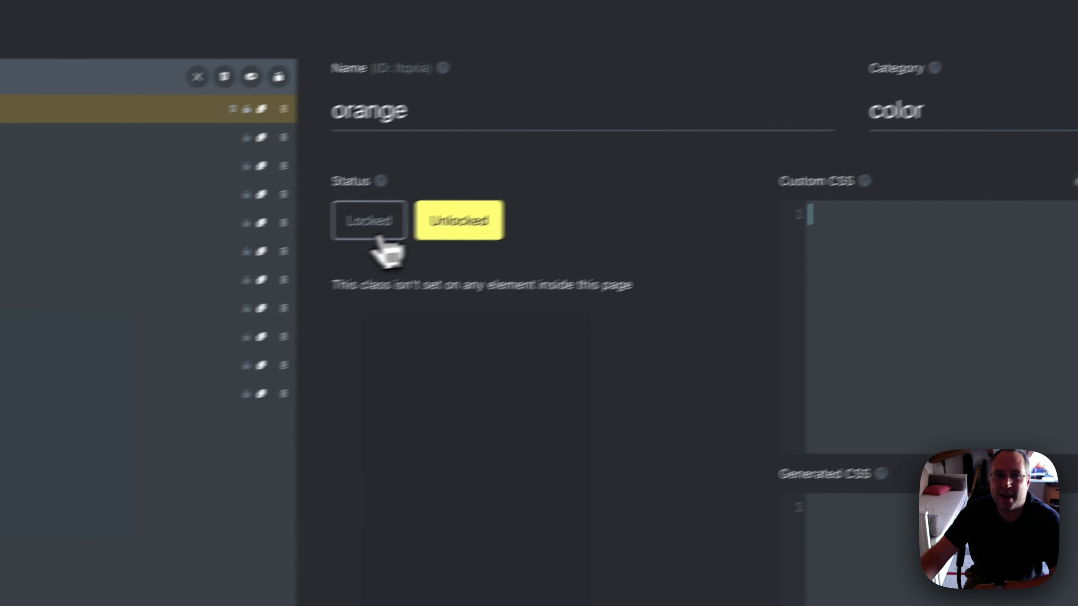
click(68, 303)
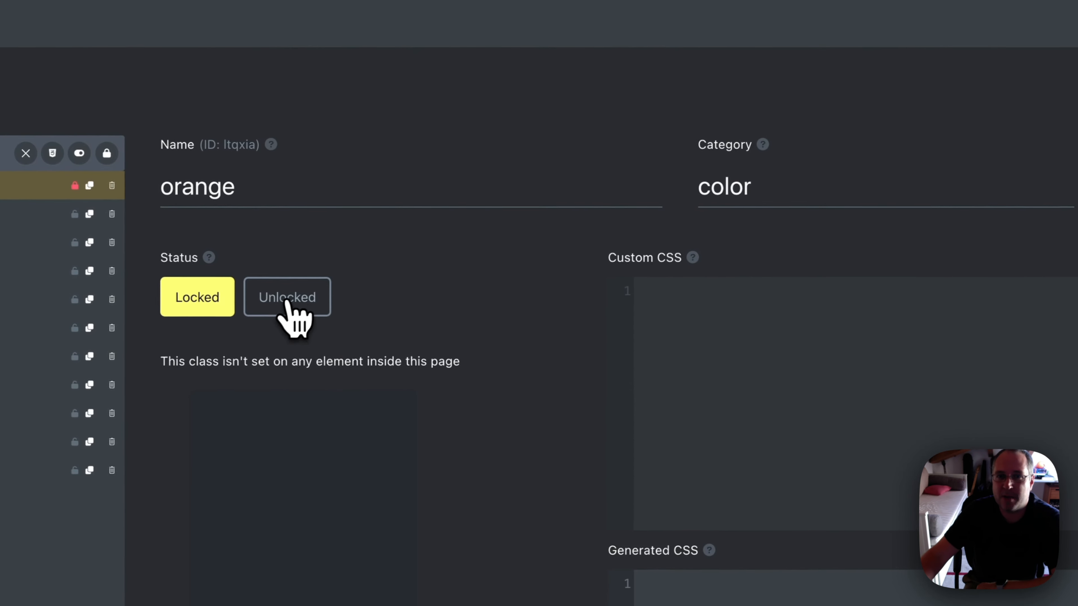
click(272, 302)
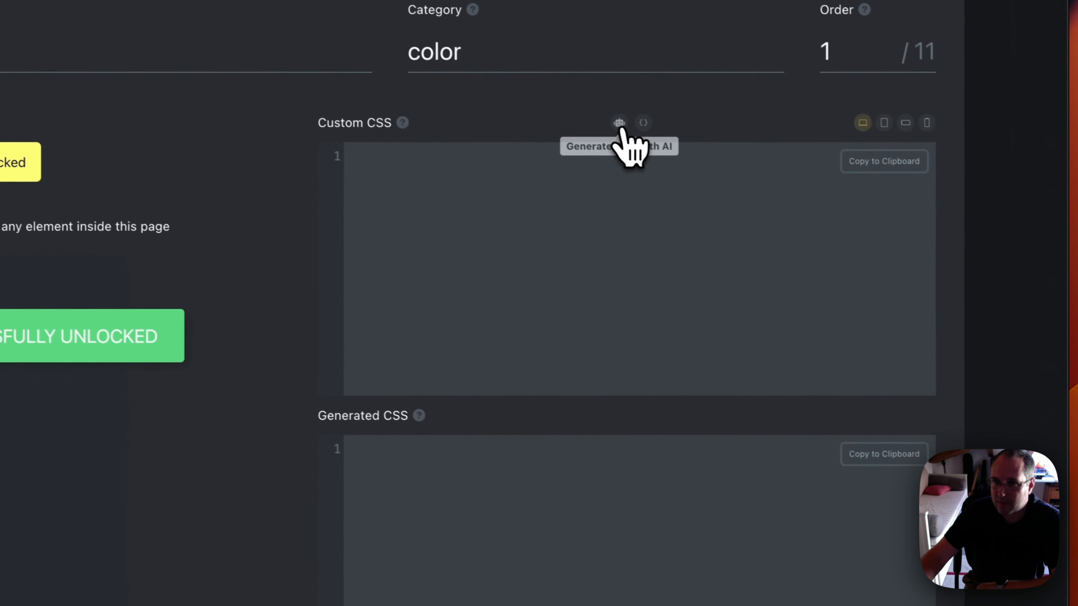
- Enable AI generation for the orange class's custom CSS and enter the prompt "create an a reveal animation from opacity 0 to 1"
click(730, 174)
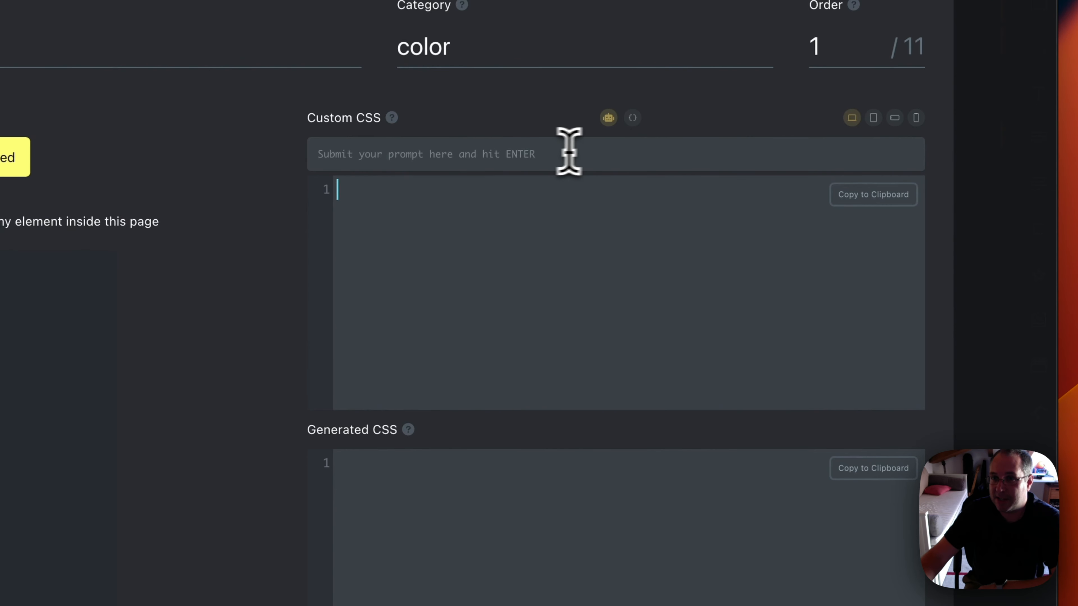
click(534, 154)
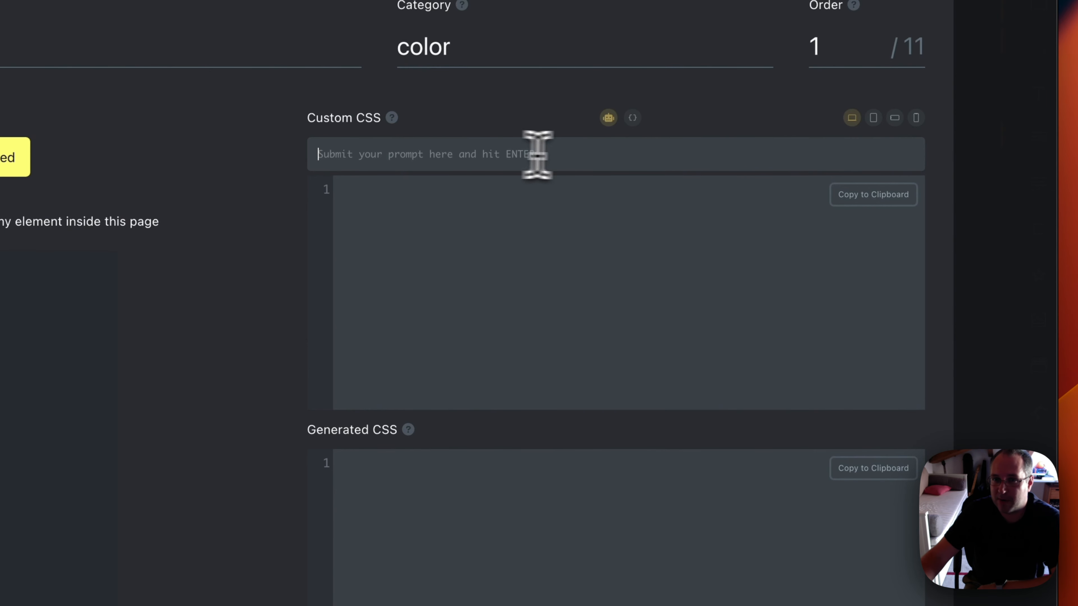
click(606, 156)
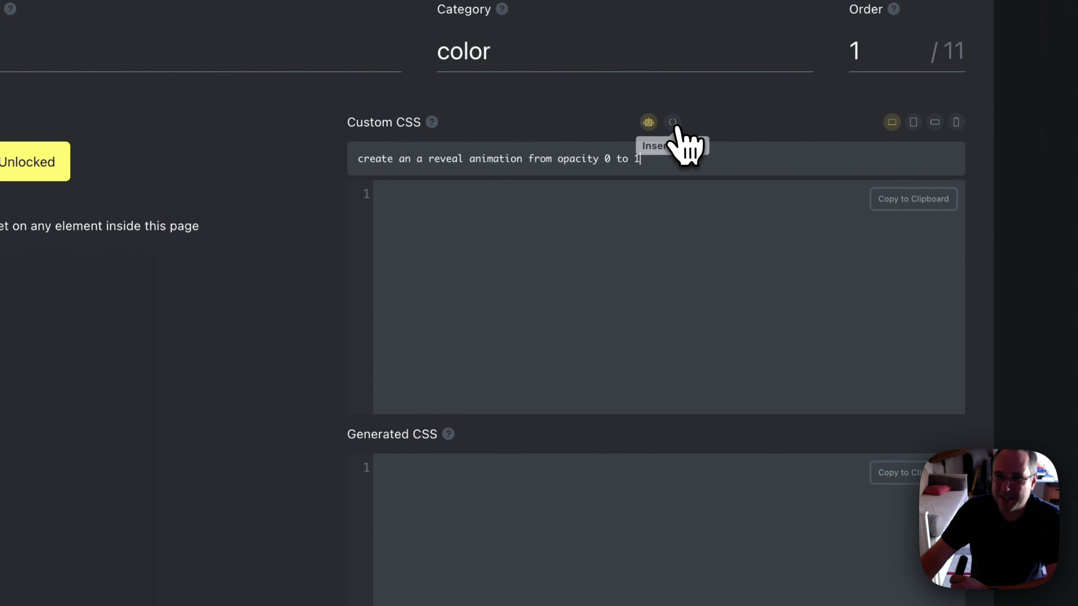
- Insert a root rule in the orange class's custom CSS and add the declaration color: red;
click(673, 123)
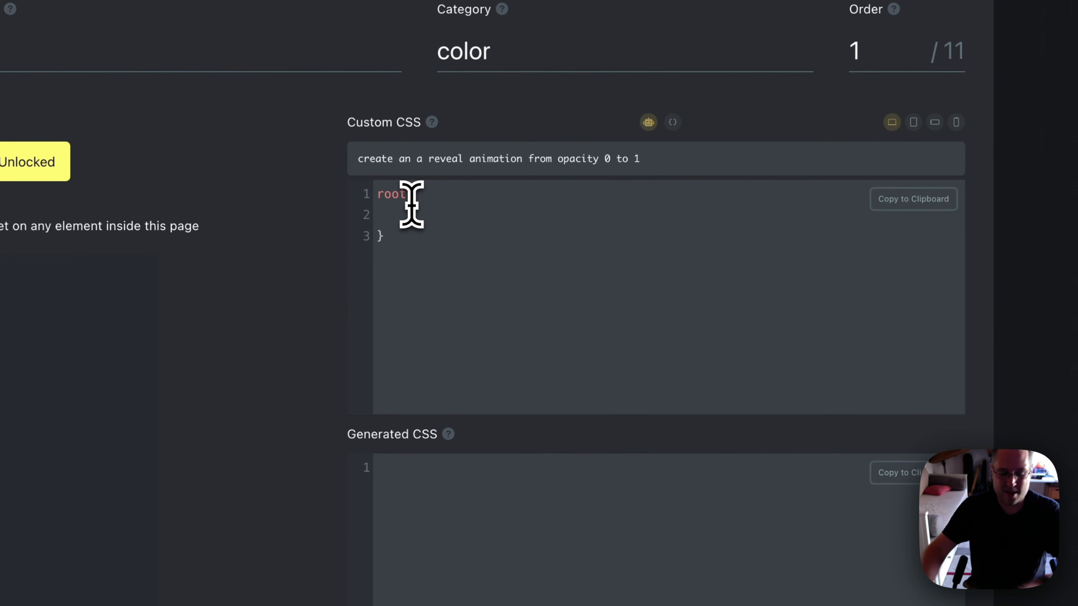
text(color: )
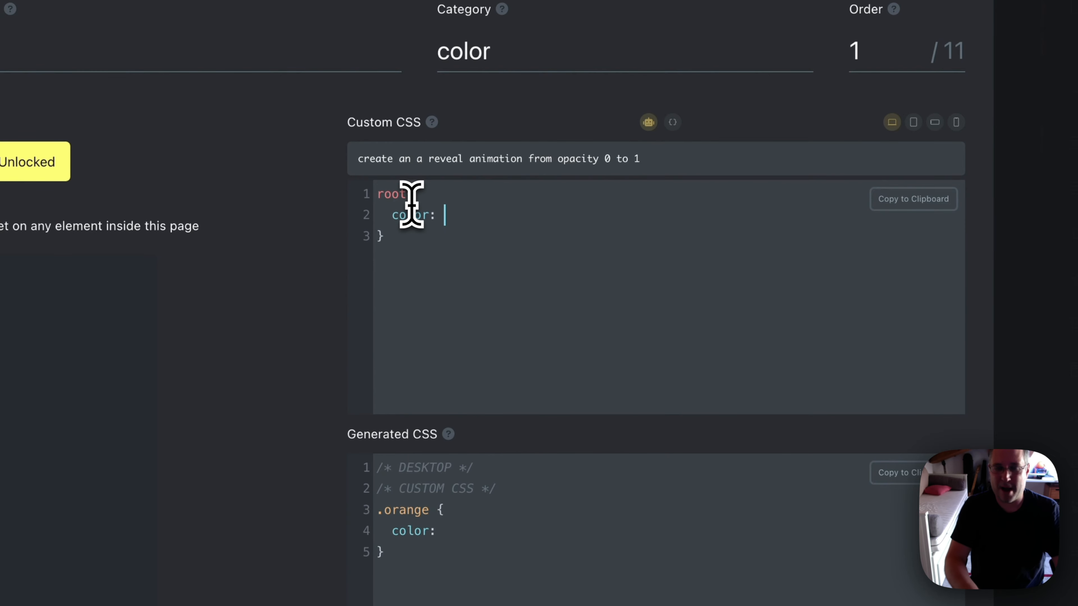
text(red;)
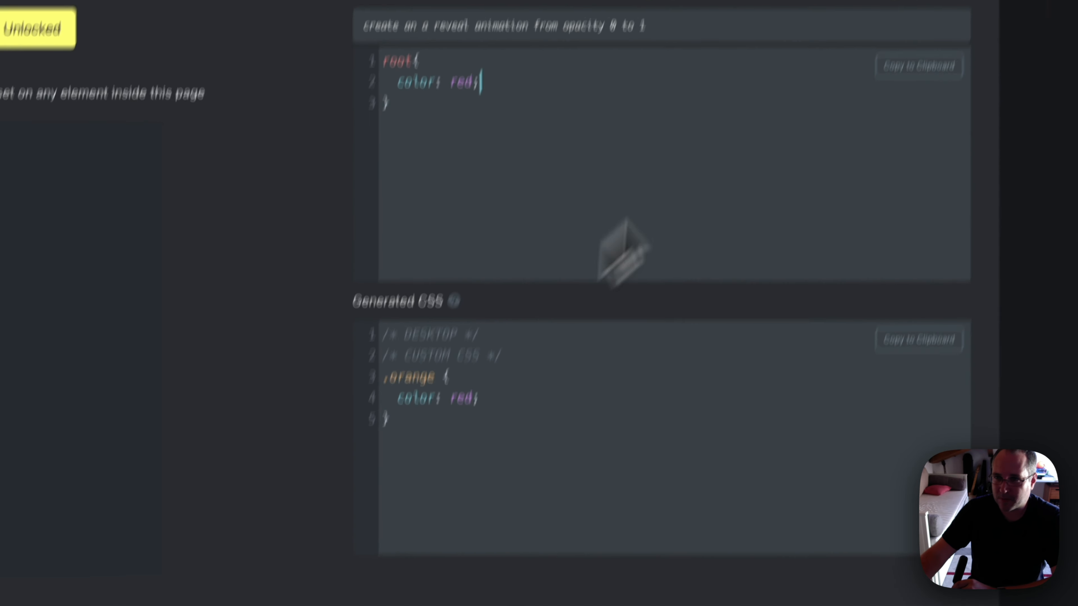
- Check the orange class's custom CSS at each smaller device breakpoint and return to the desktop breakpoint
click(874, 136)
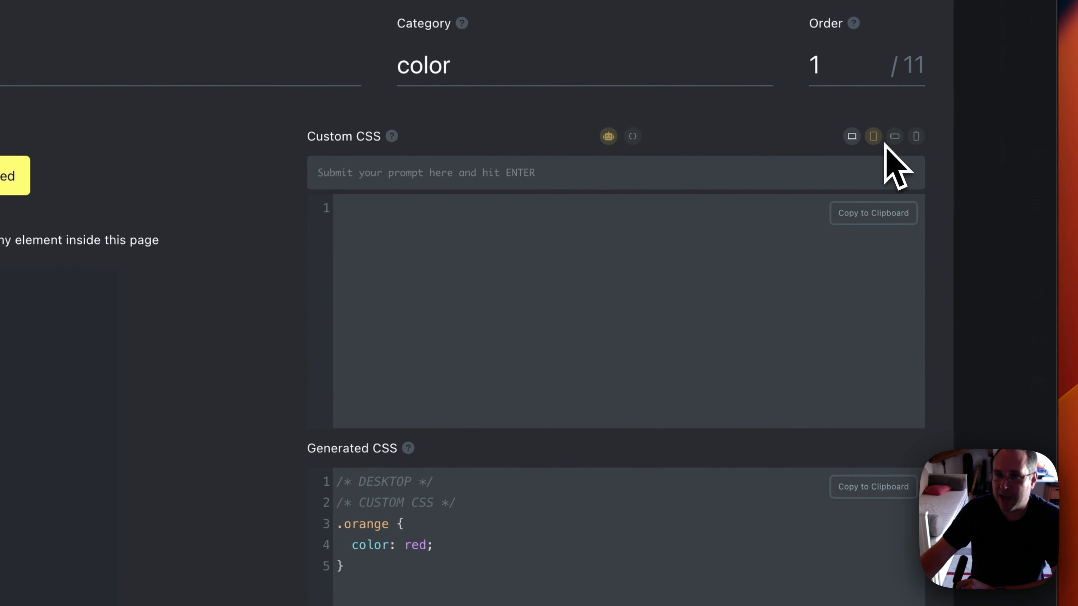
click(895, 136)
click(916, 136)
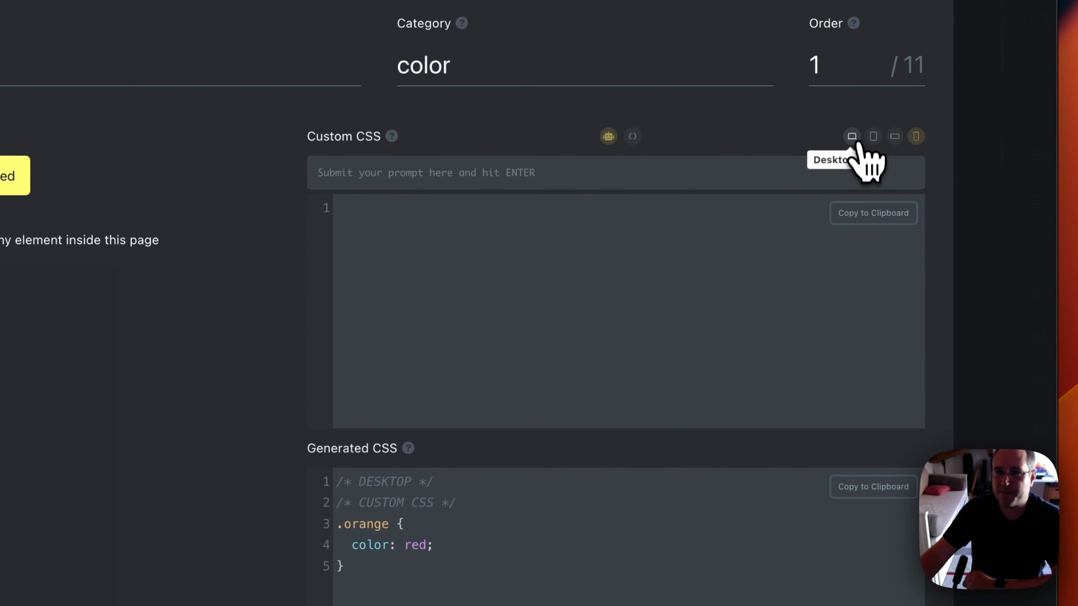
click(854, 138)
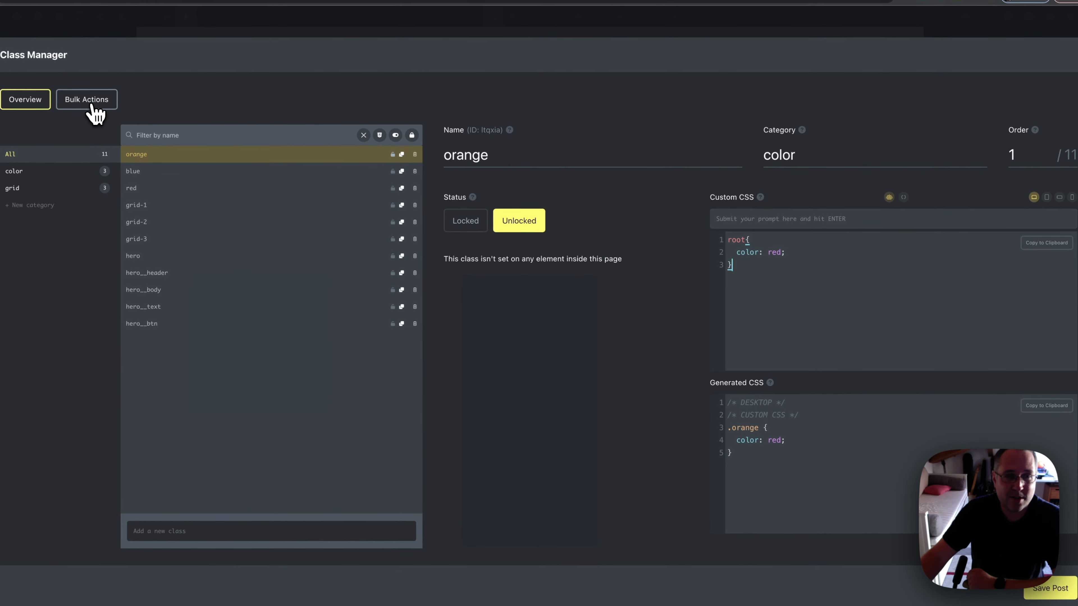
- Open the bulk rename options and target classes containing hero but excluding those containing __btn
click(94, 107)
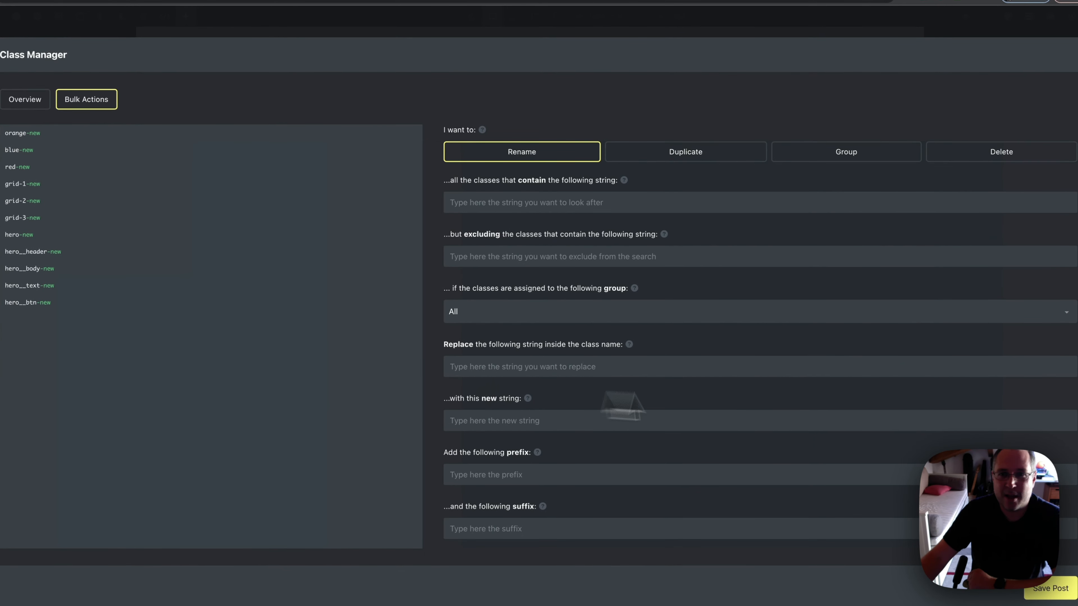
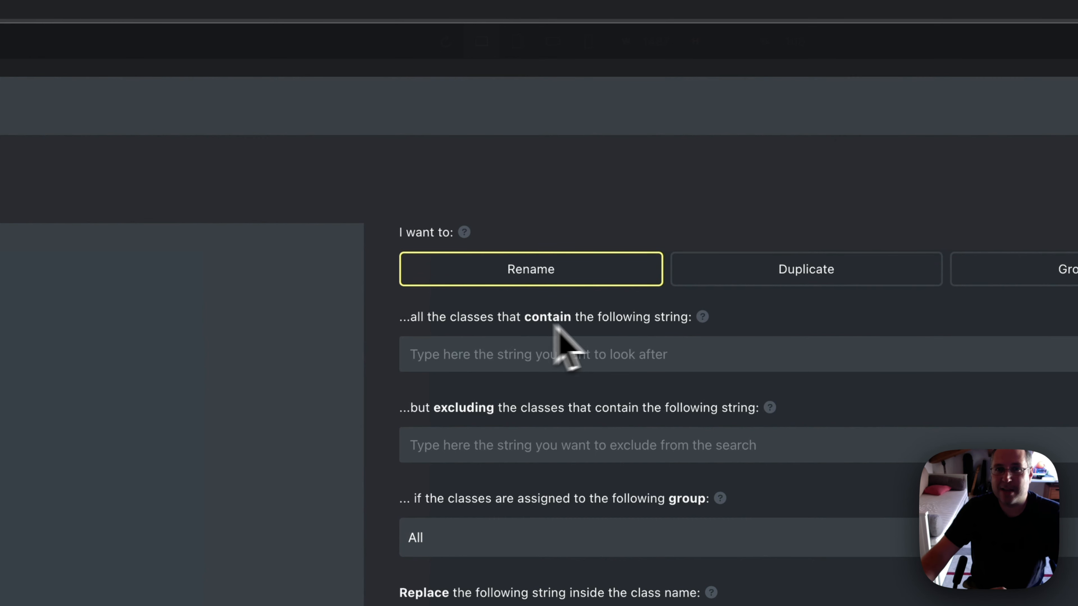
click(612, 361)
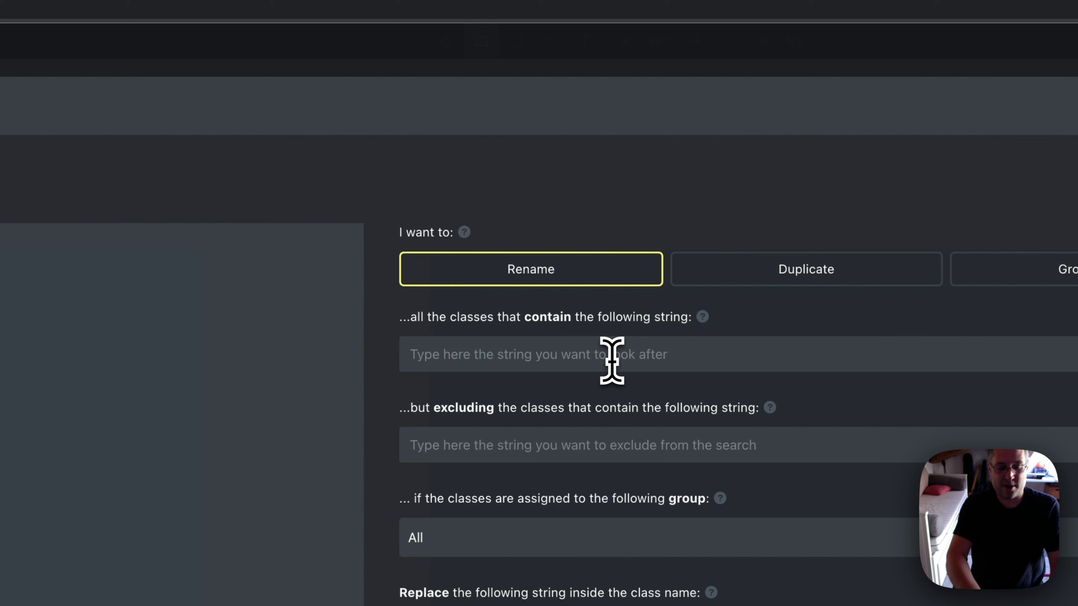
text(hero)
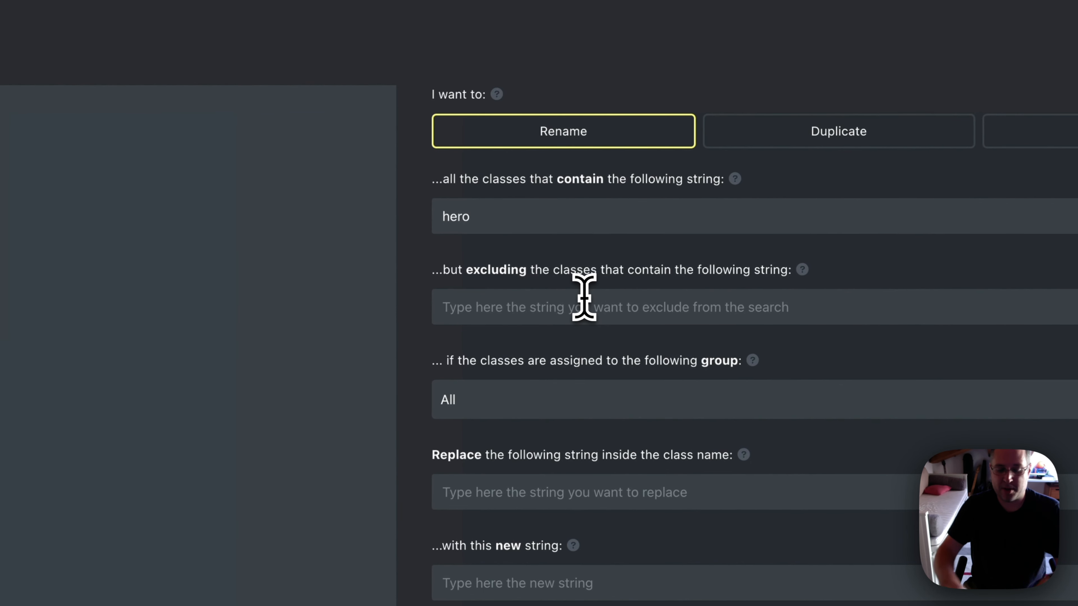
click(584, 297)
text(__btn)
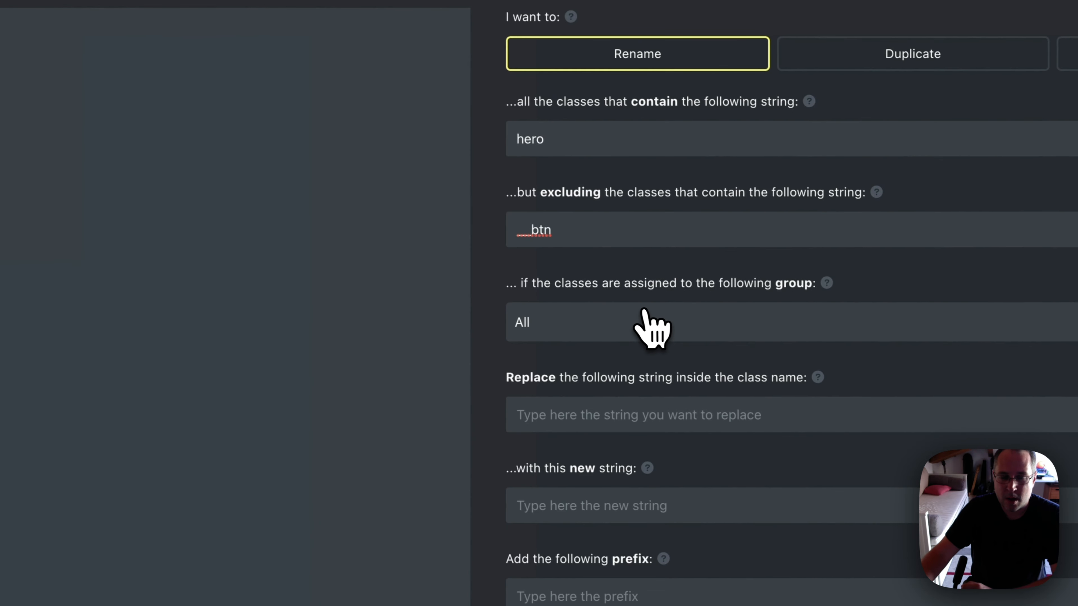
- Check the group filter options for the bulk rename and keep the filter set to All
click(1034, 480)
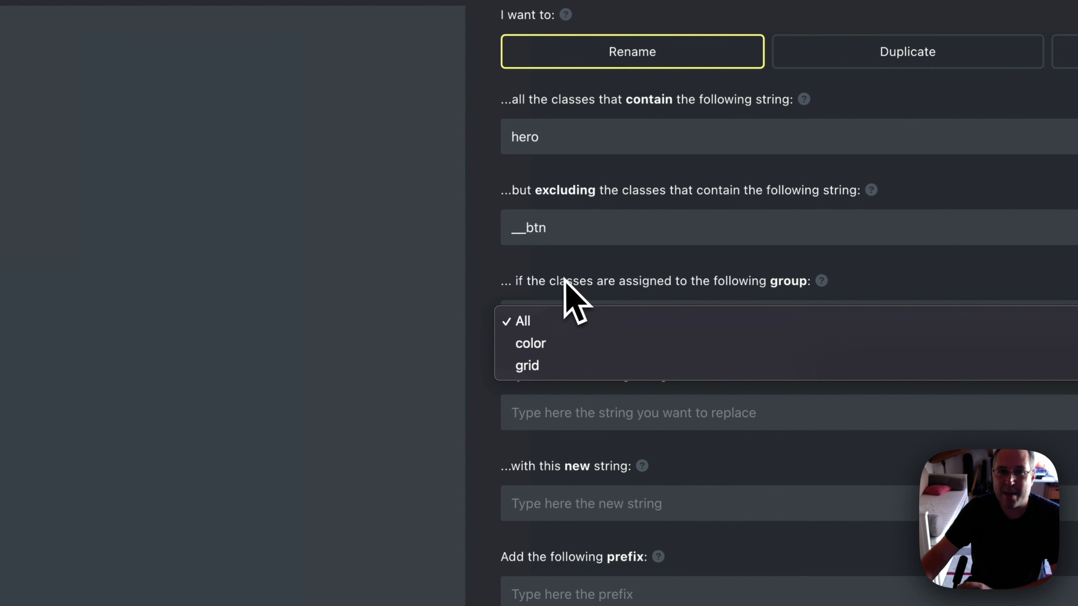
click(636, 285)
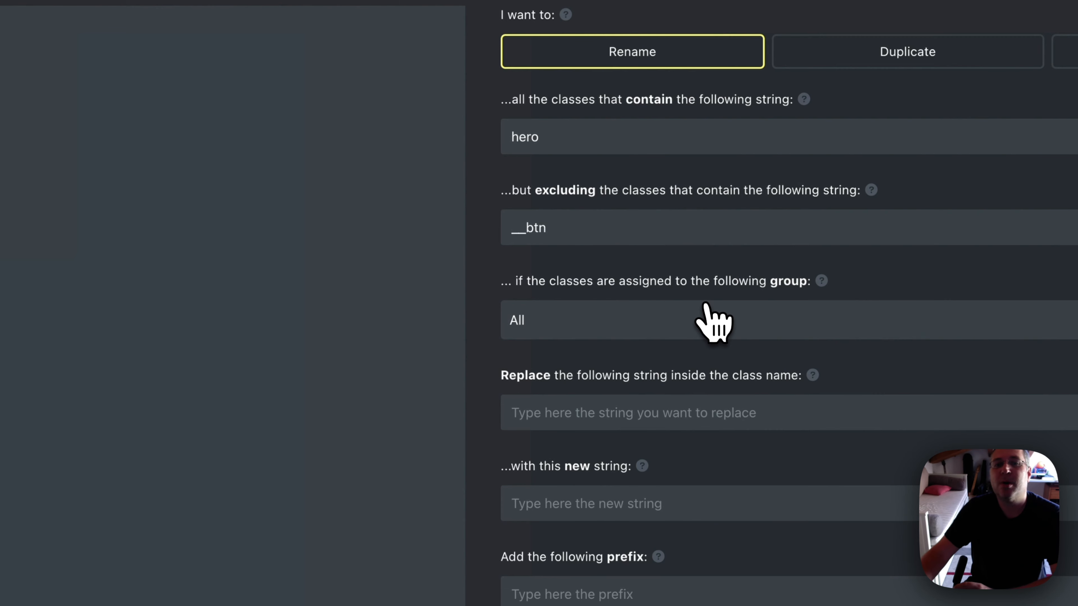
click(671, 319)
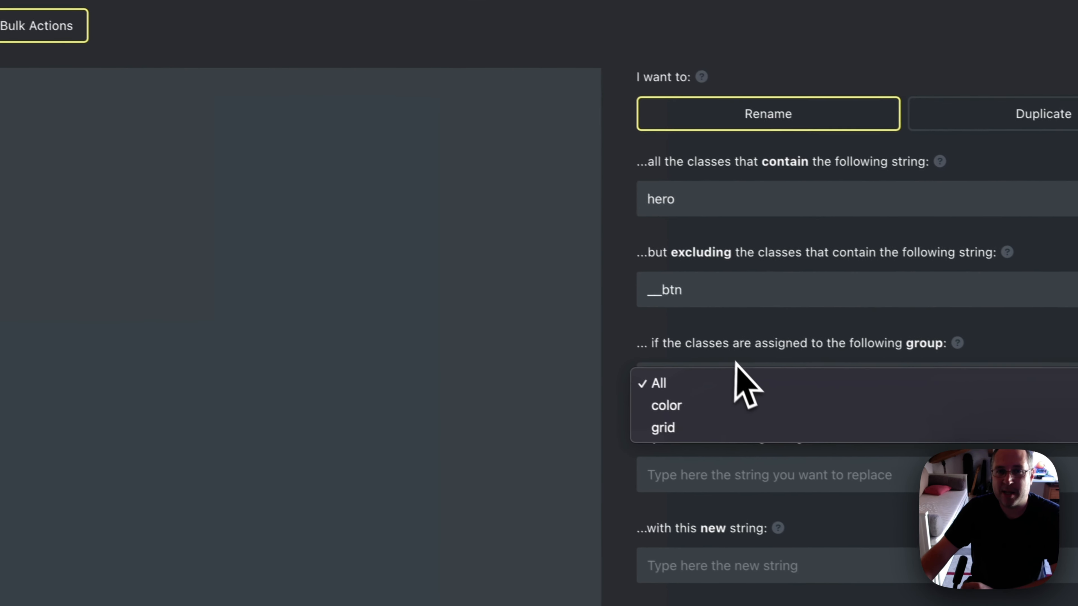
click(730, 361)
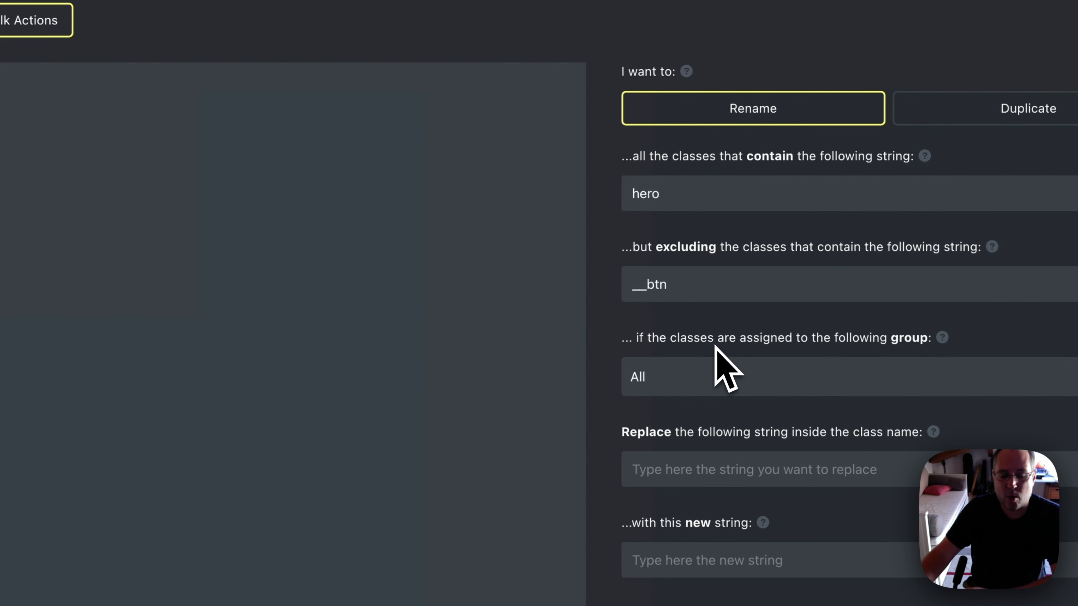
- Set the bulk rename to replace hero with feature and add the prefix myprefix-
scroll(717, 349, down, 3)
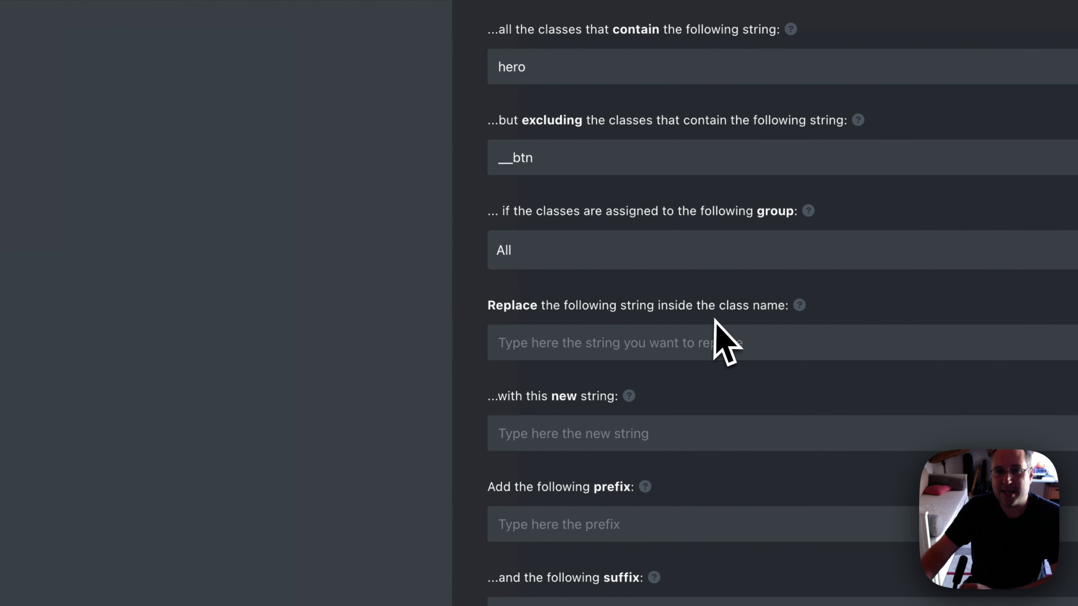
click(632, 344)
text(hero)
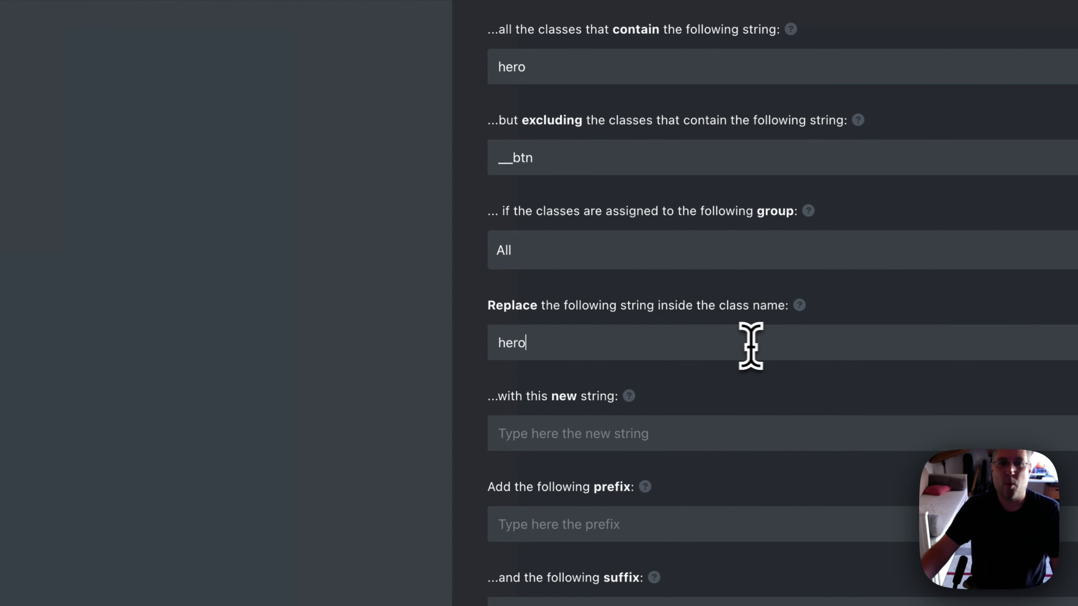
click(590, 446)
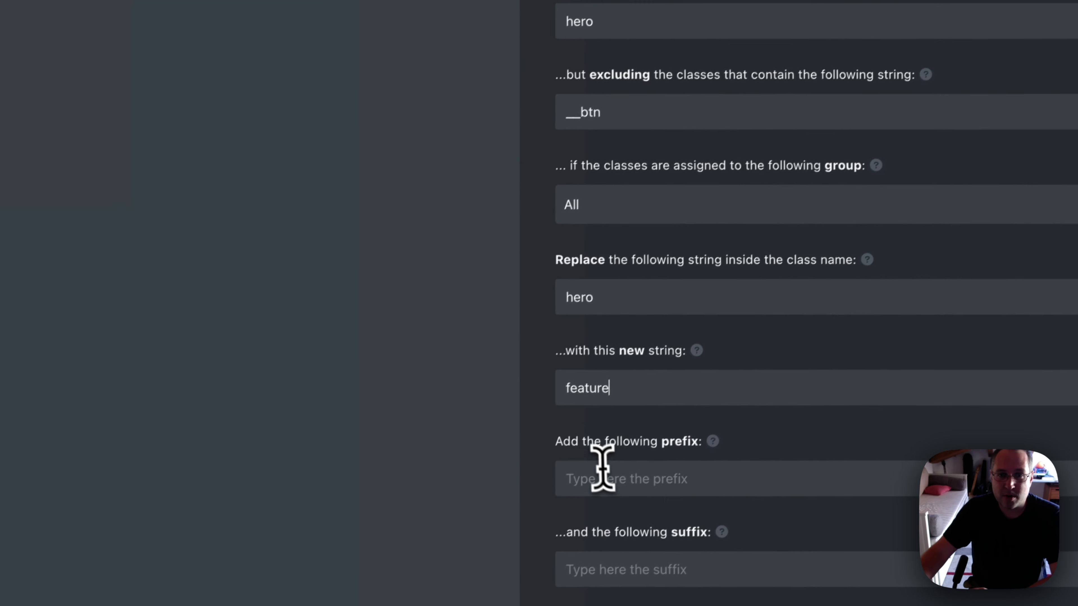
click(637, 479)
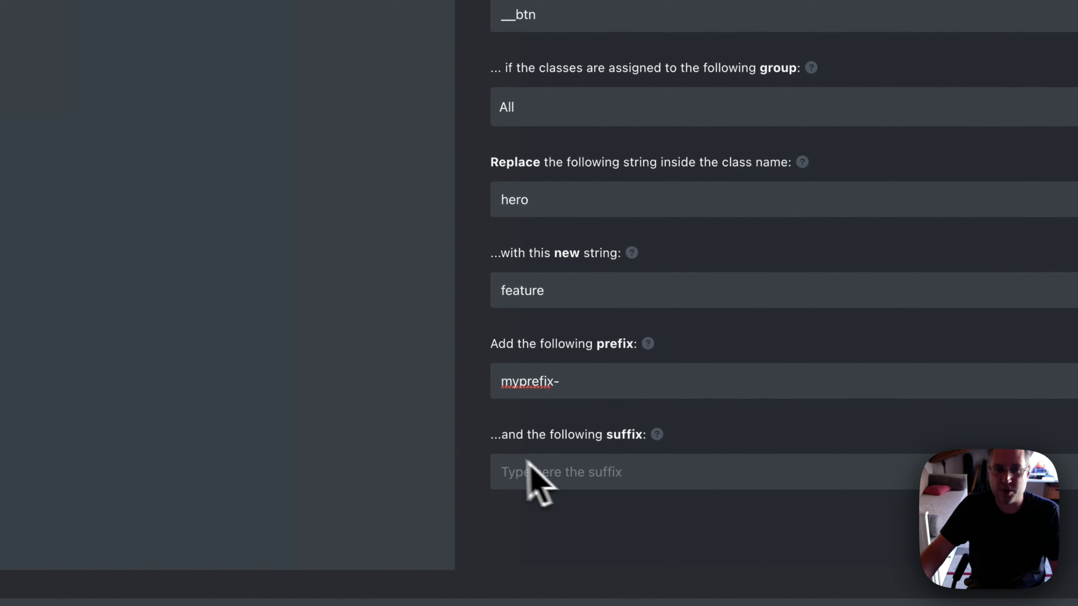
- Complete the bulk rename with the suffix -my-sufix and check hero__btn and the renamed feature classes in the class overview
click(579, 468)
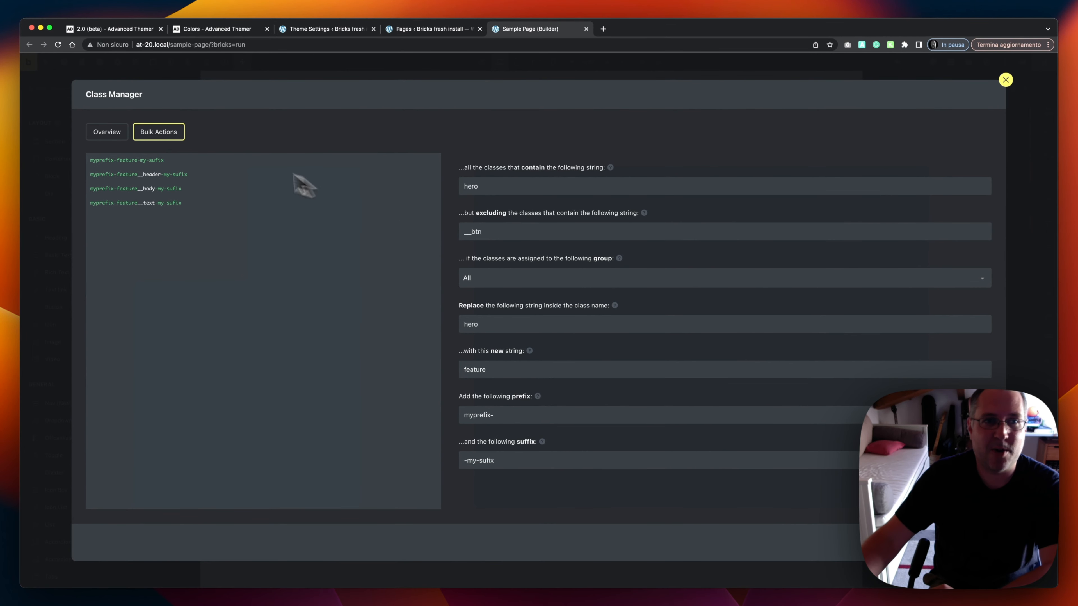
click(109, 135)
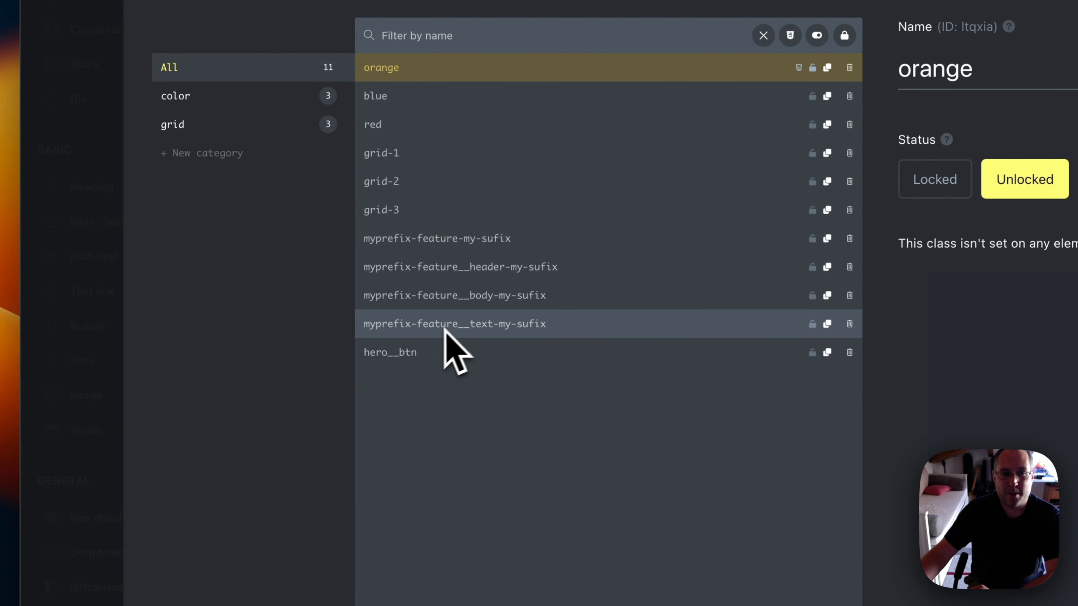
click(426, 358)
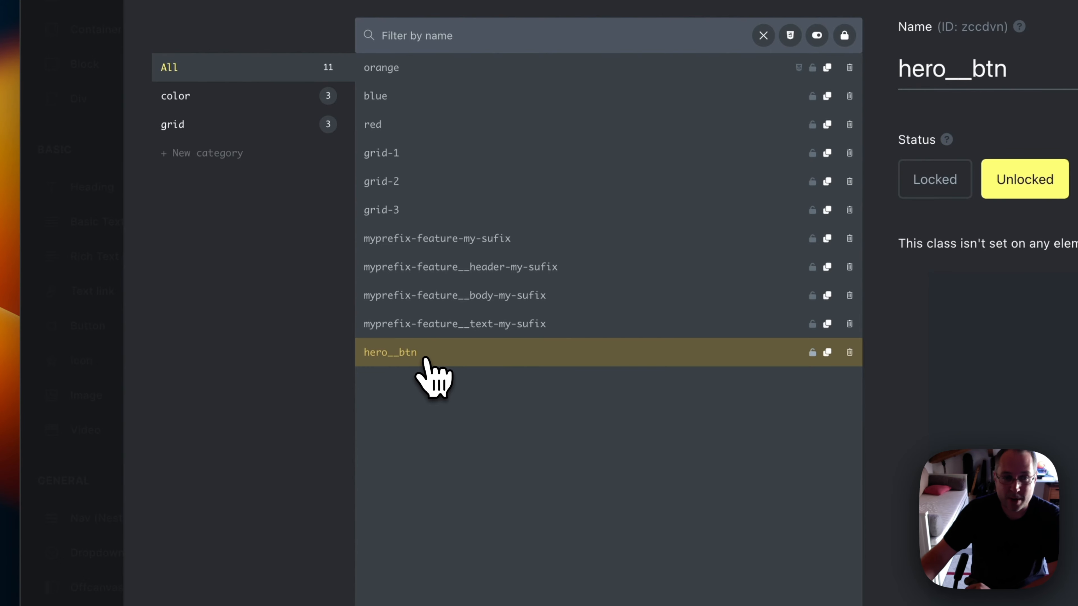
click(459, 243)
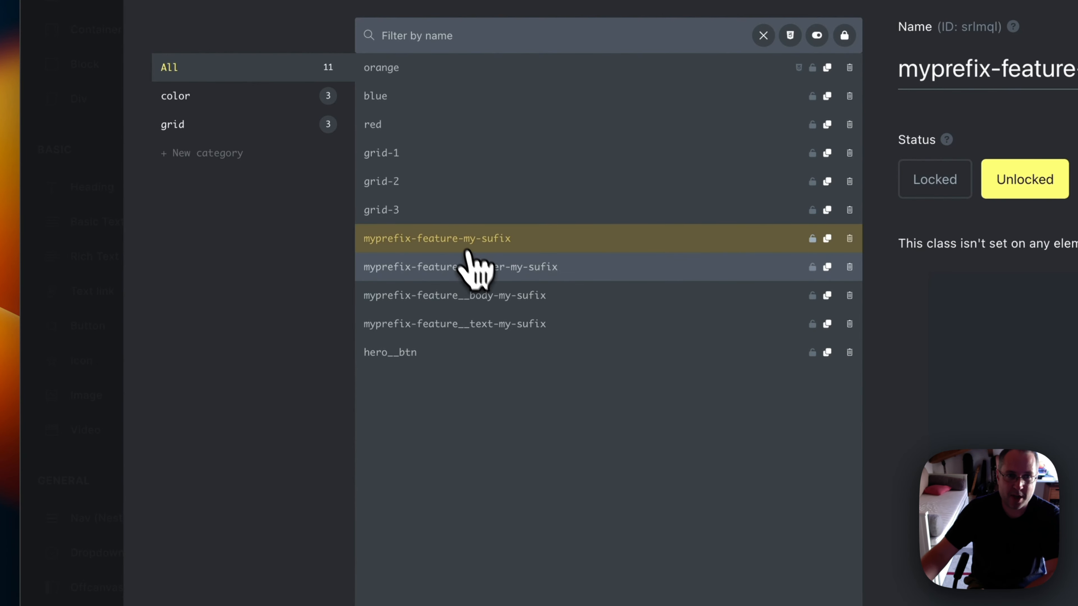
click(478, 271)
click(483, 298)
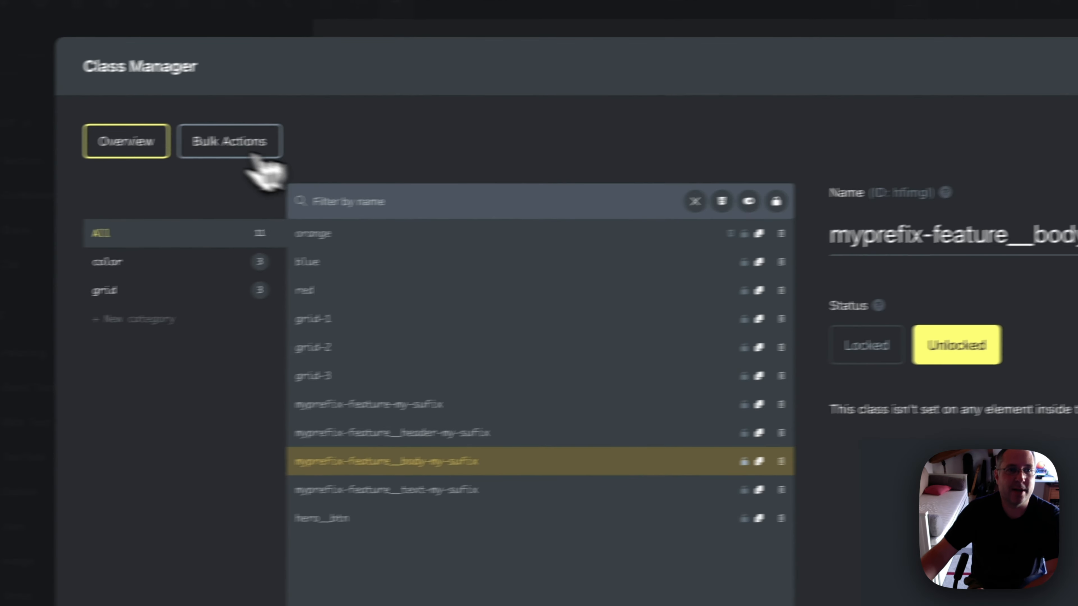
- Clear the contain, exclude, replace, new string, prefix and suffix values of the bulk rename
click(232, 139)
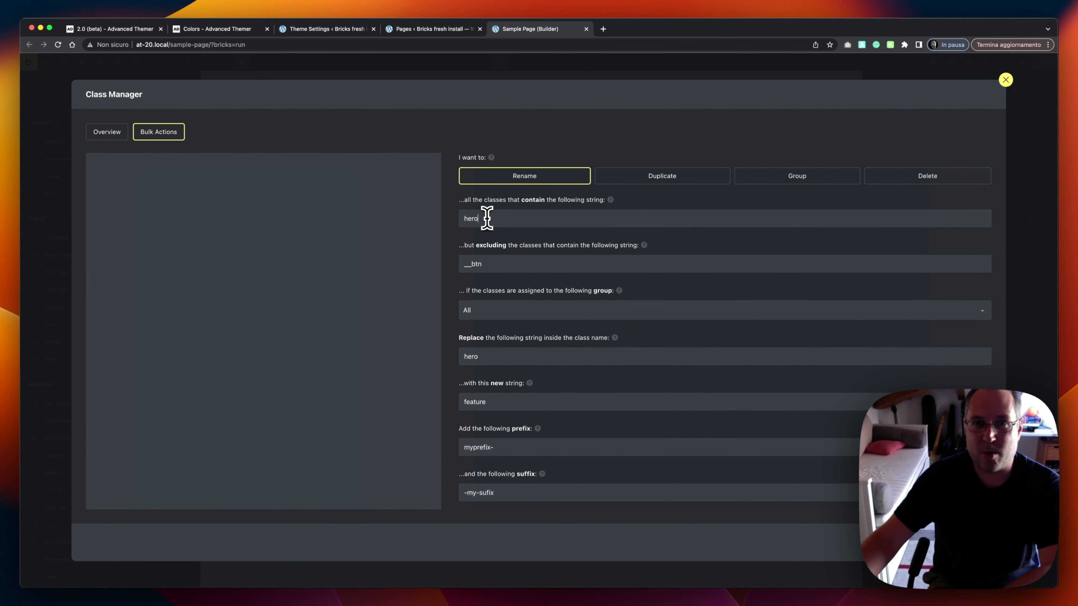
key(BackSpace)
key(BackSpace)
key(BackSpace)
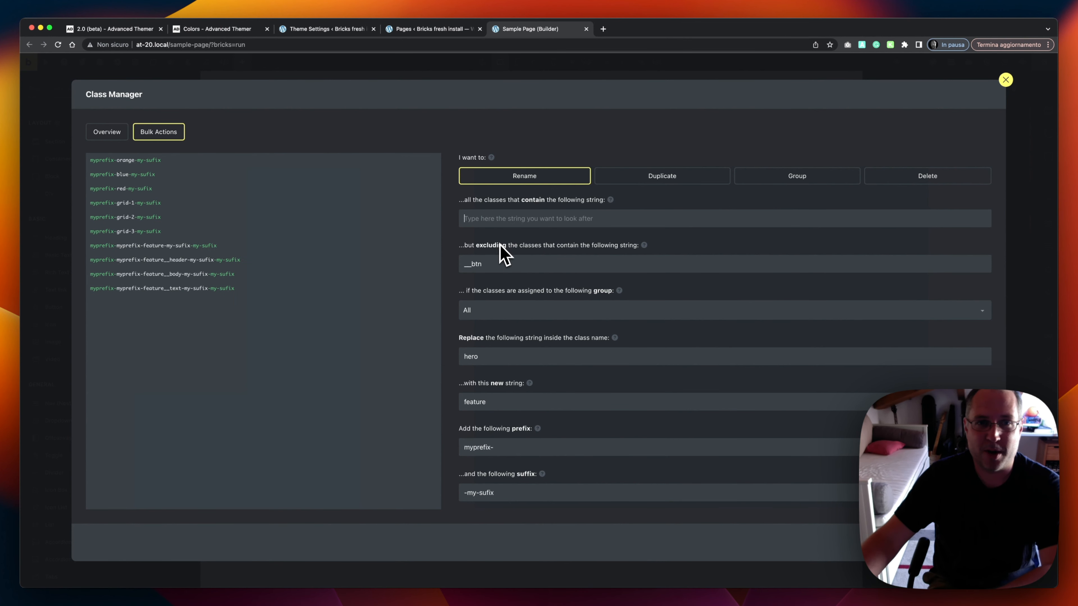
double_click(497, 264)
key(BackSpace)
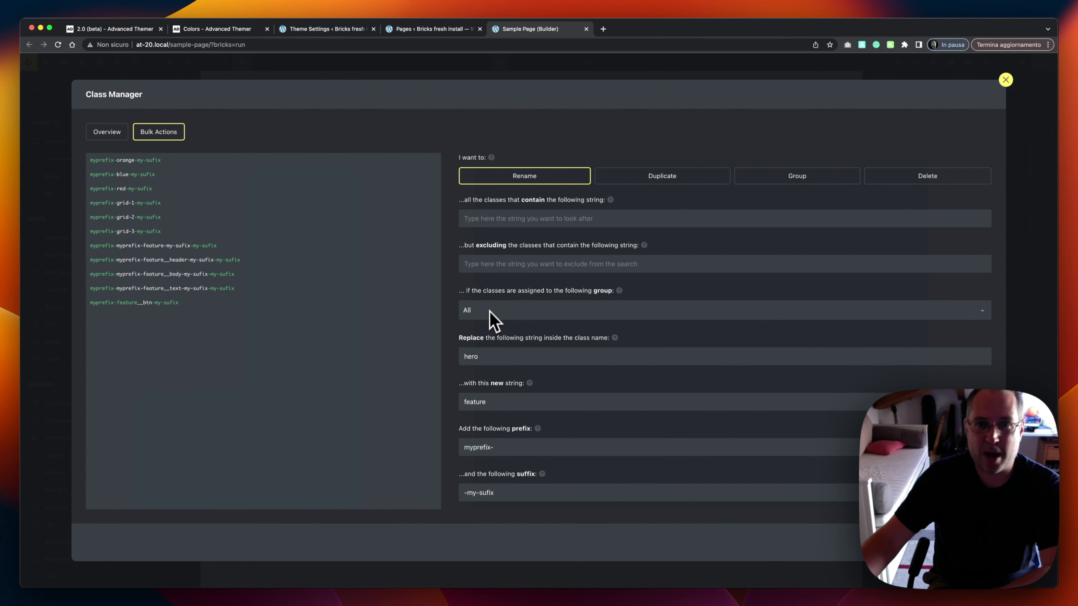
key(BackSpace)
key(BackSpace)
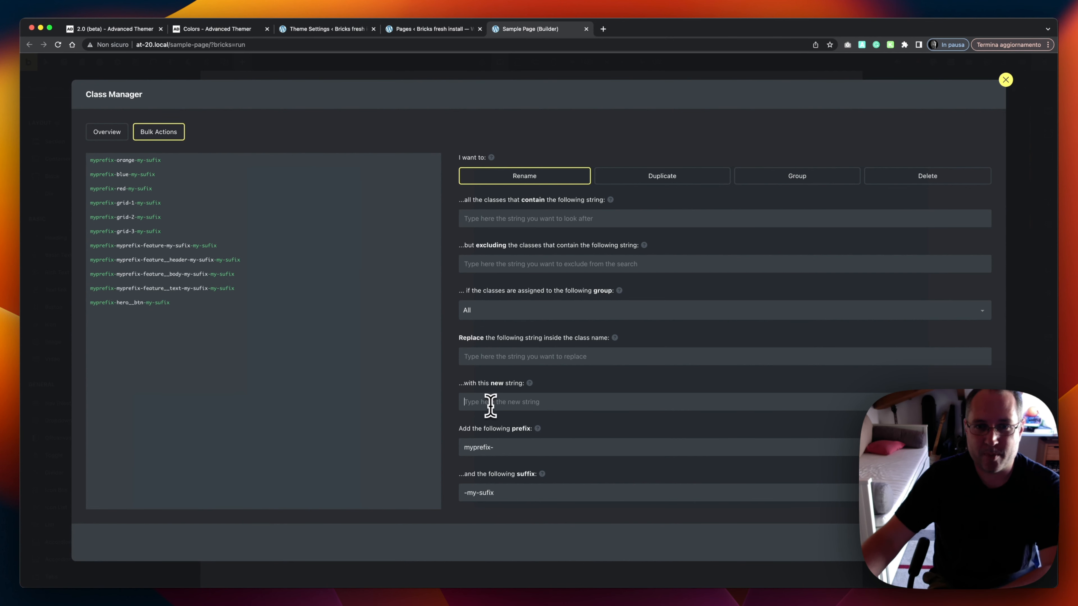
key(super+BackSpace)
key(BackSpace)
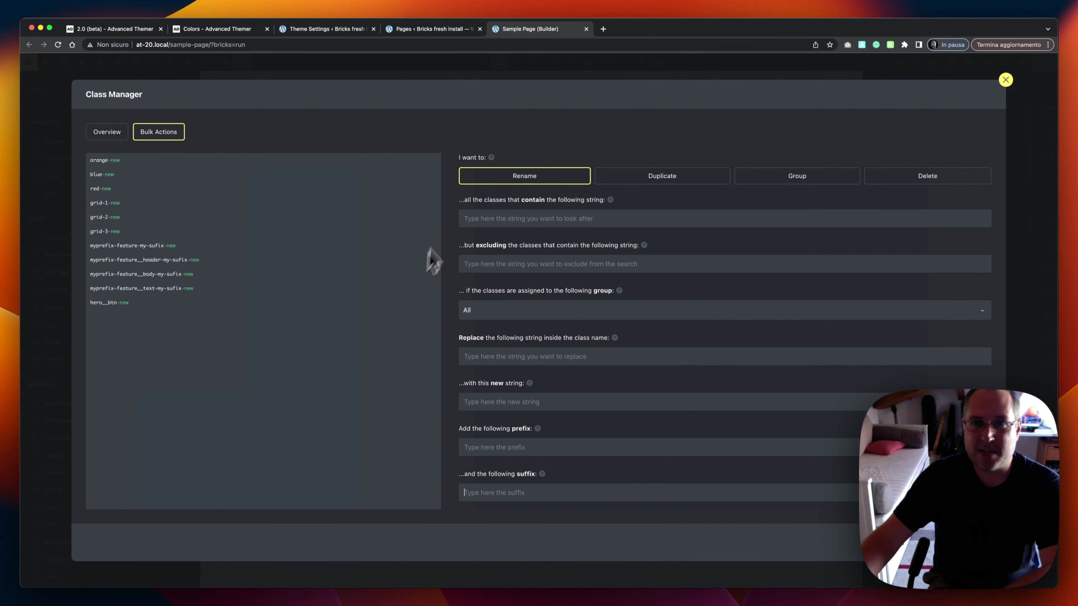
- Switch the bulk action to Duplicate and target all classes containing feature
click(659, 185)
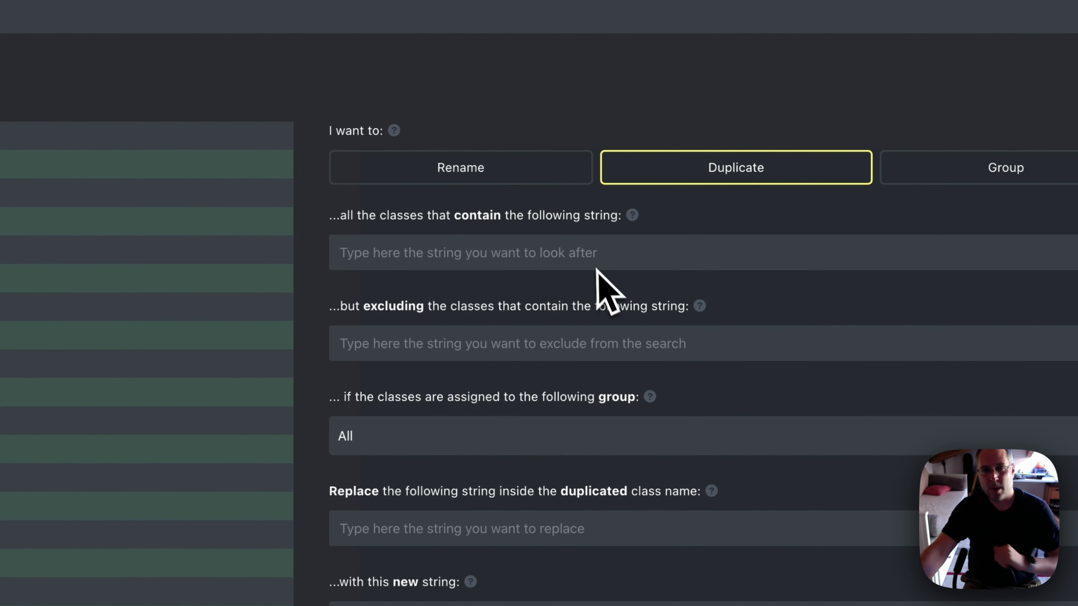
click(451, 257)
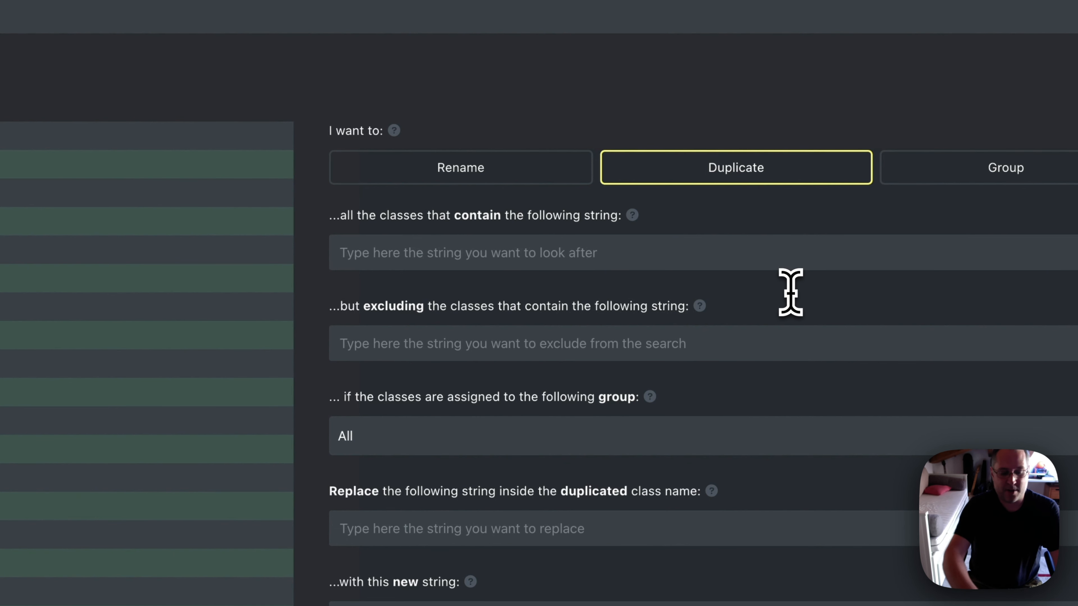
text(feature)
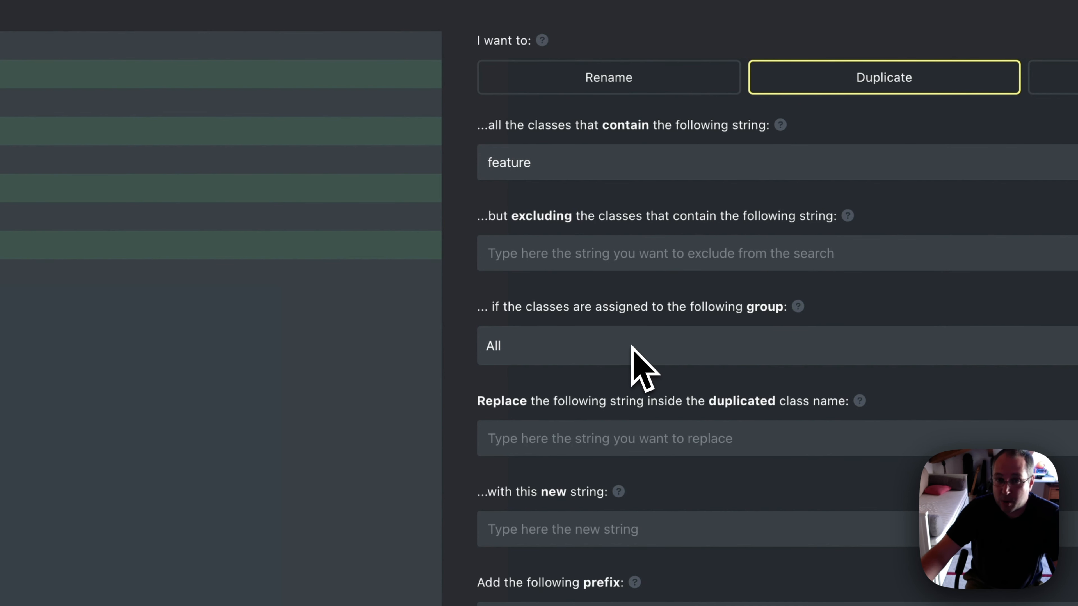
- Set the duplicated class names to replace feature with myclass and add the prefix p1- and the suffix -p1
scroll(626, 337, down, 3)
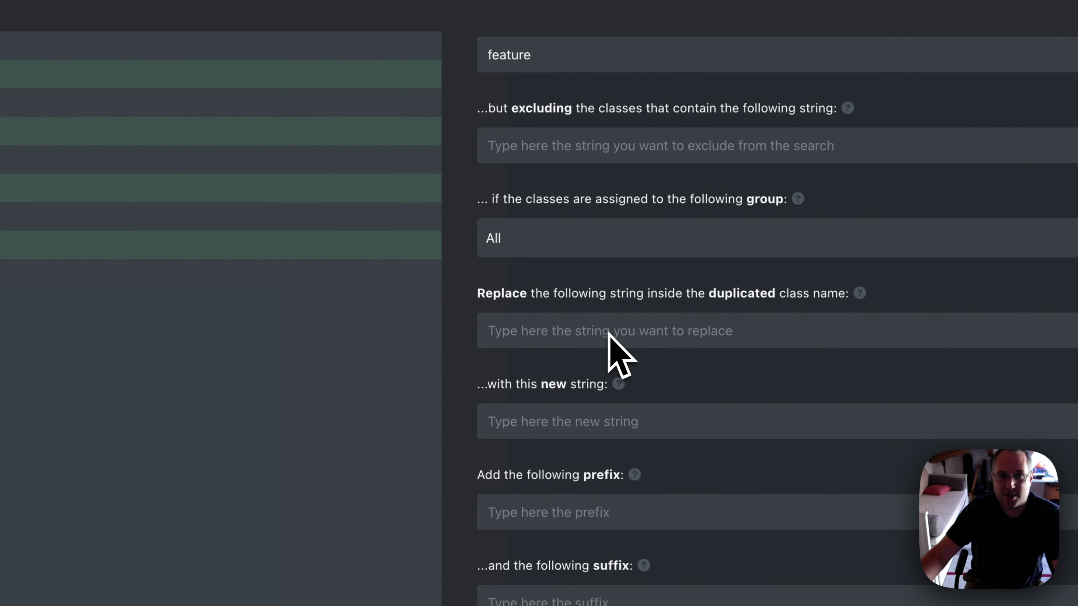
scroll(654, 325, up, 1)
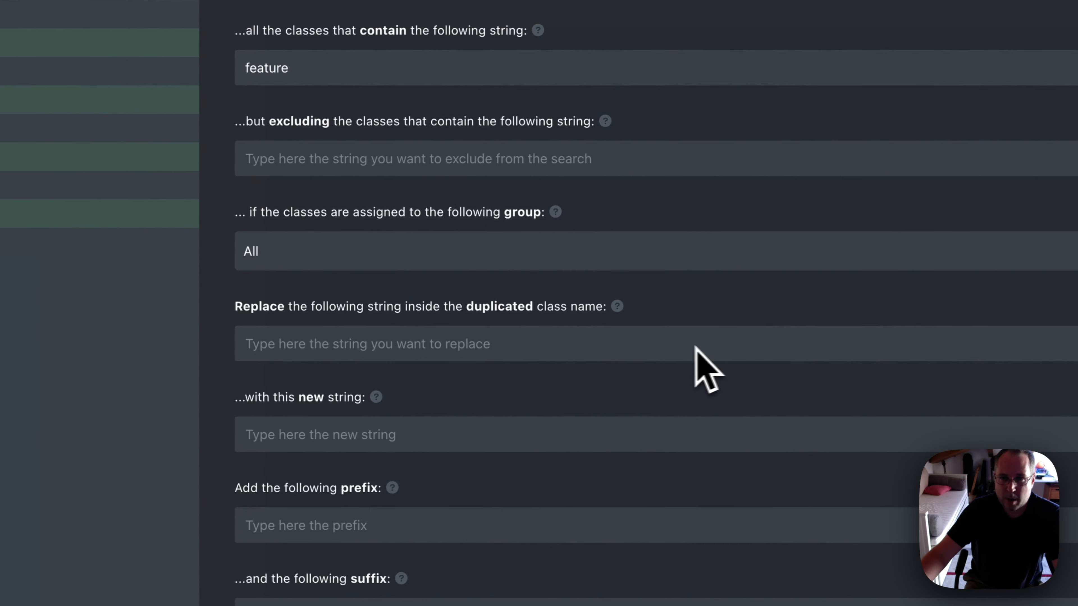
scroll(325, 323, down, 1)
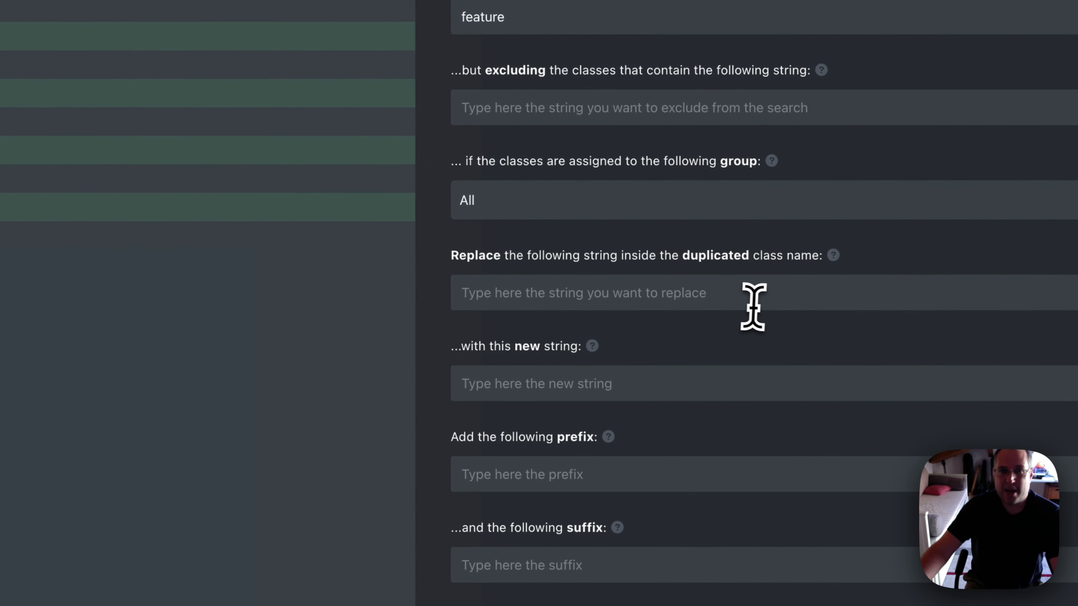
click(754, 307)
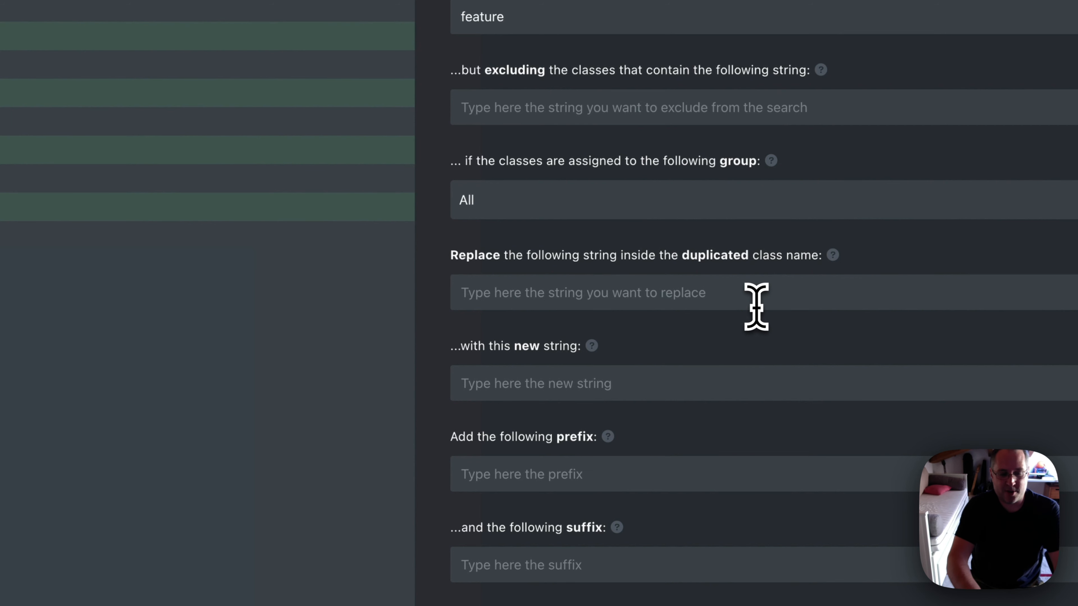
text(feature)
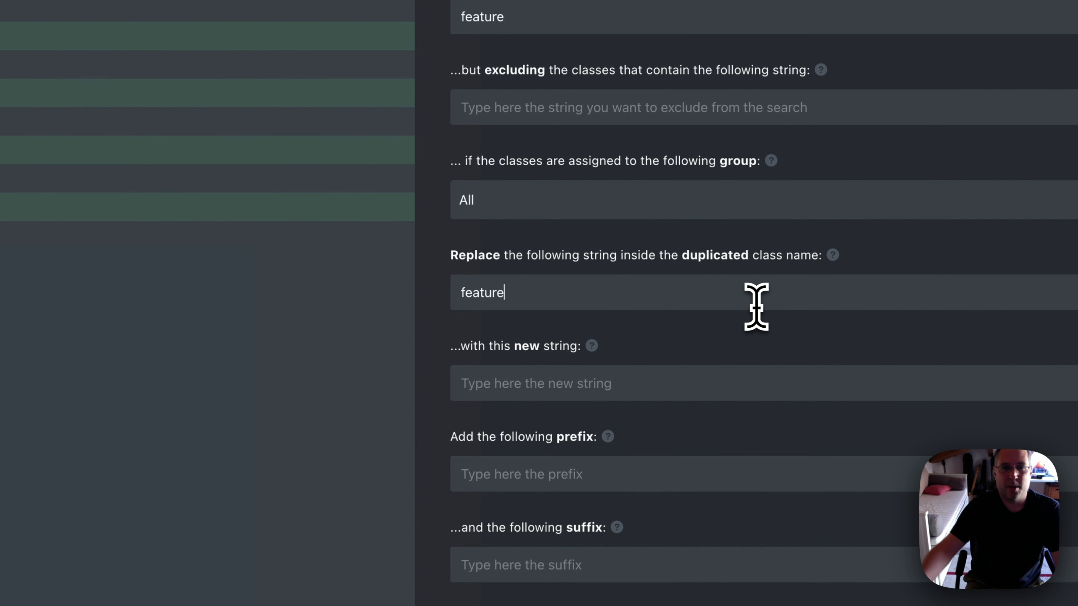
click(593, 387)
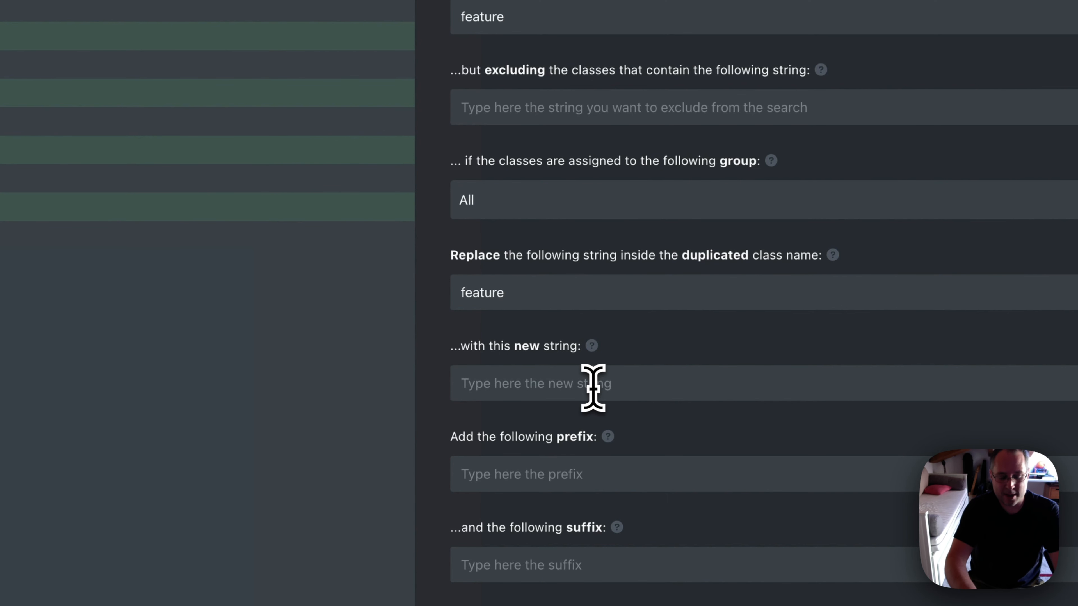
text(myclass)
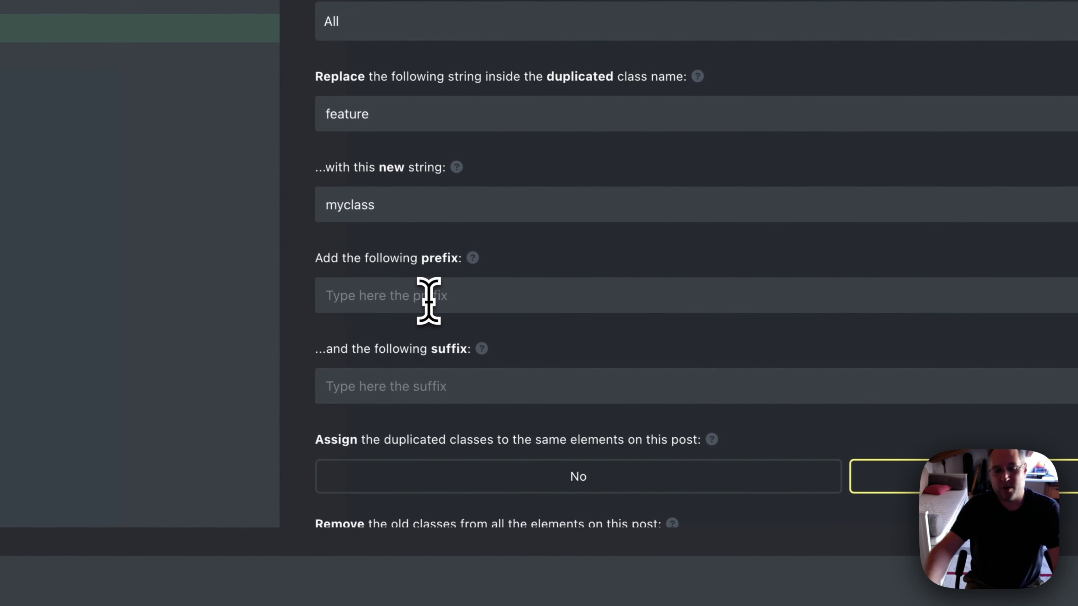
click(429, 301)
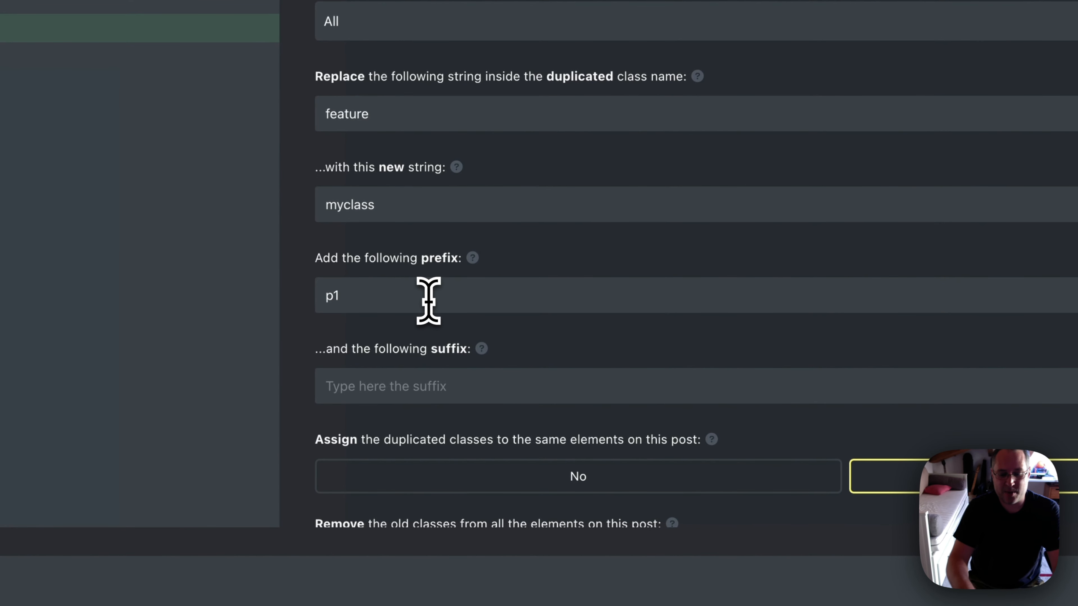
click(586, 397)
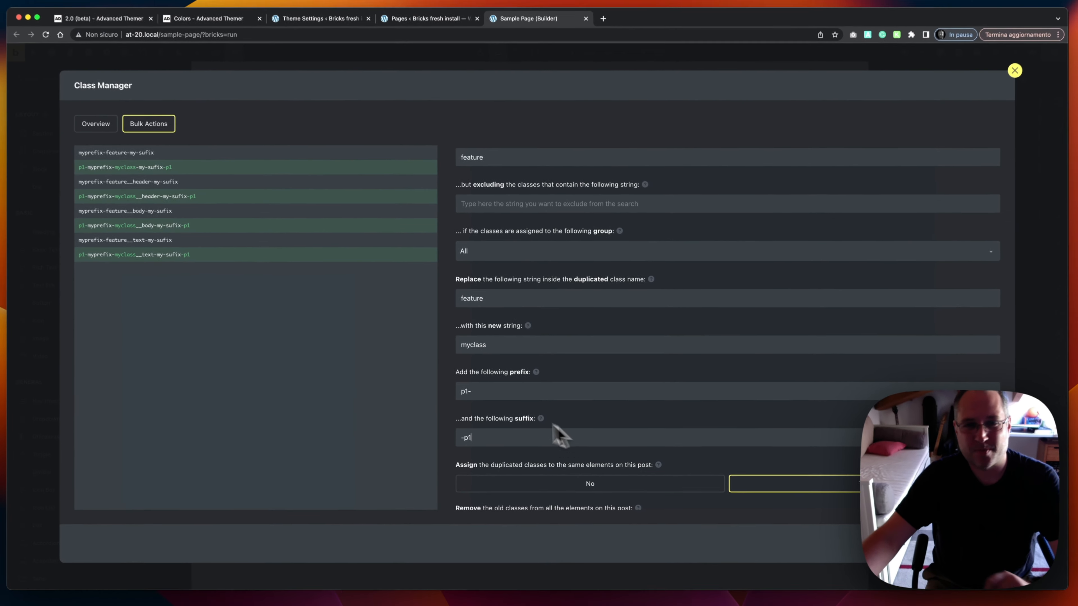
- Set assigning the duplicates to Yes and removing and deleting the old classes to No, and duplicate the classes
scroll(556, 396, down, 2)
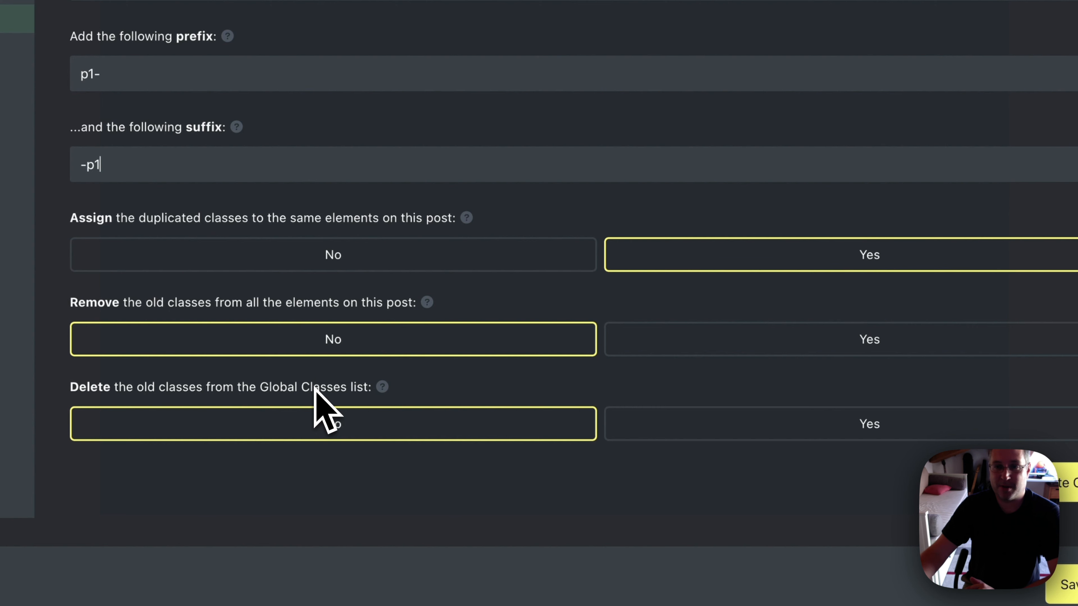
click(437, 261)
click(662, 261)
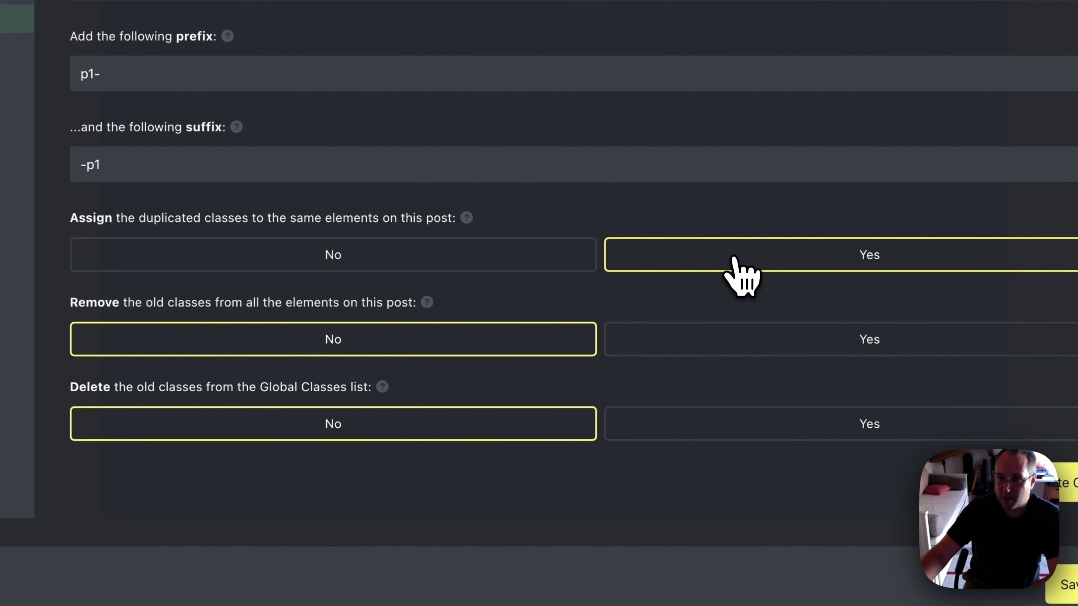
click(380, 261)
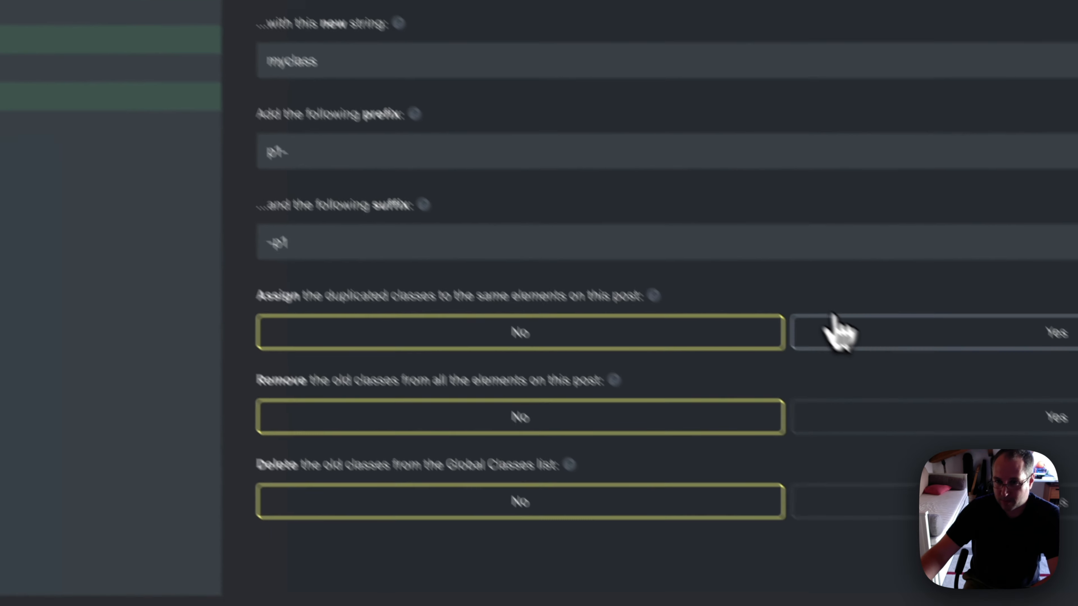
click(765, 281)
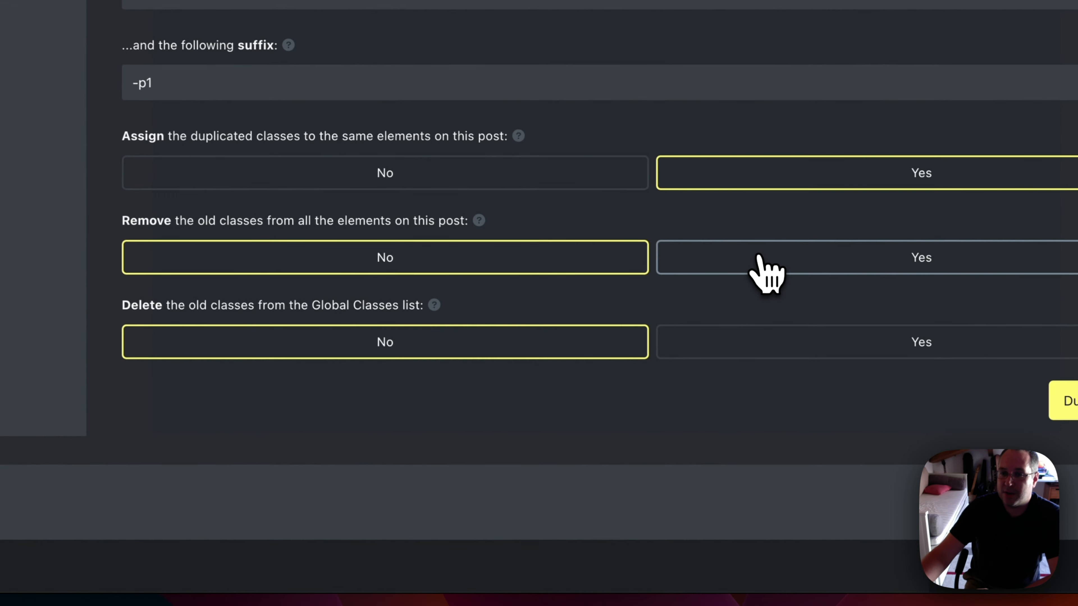
click(875, 306)
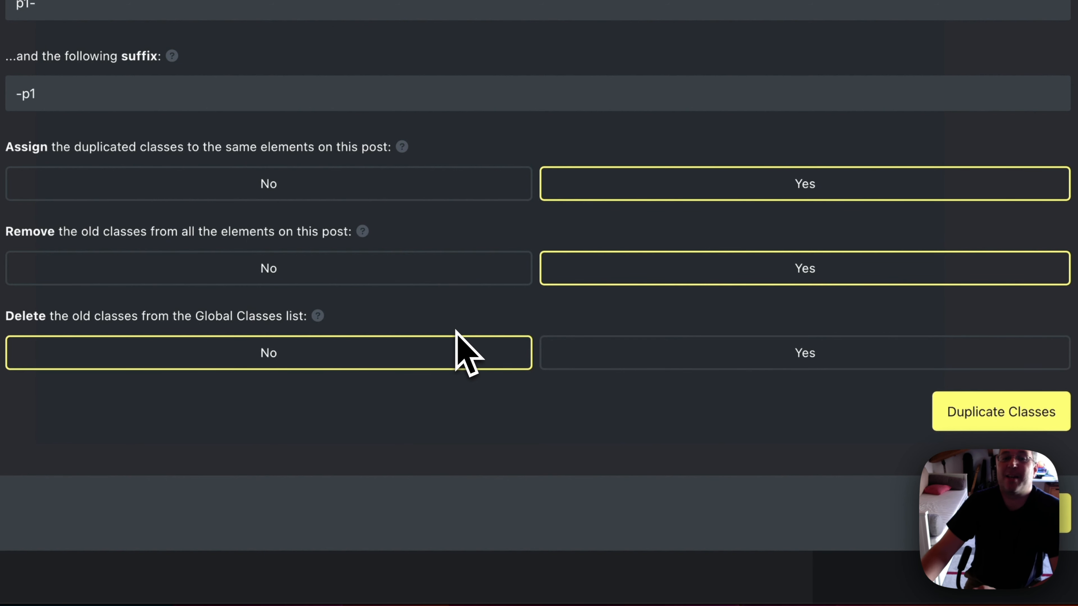
click(658, 354)
click(518, 356)
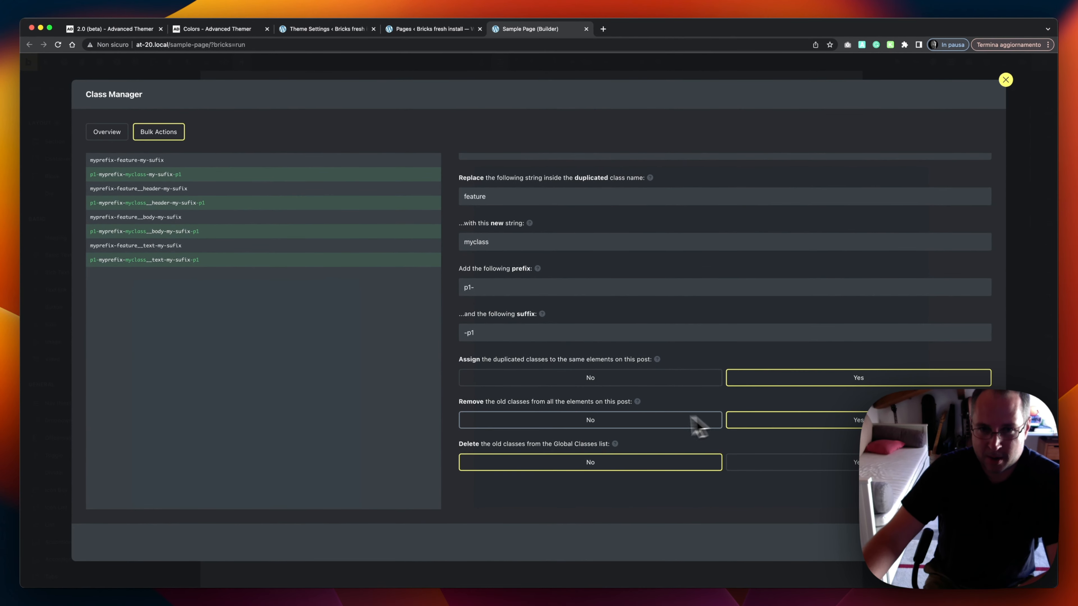
click(554, 426)
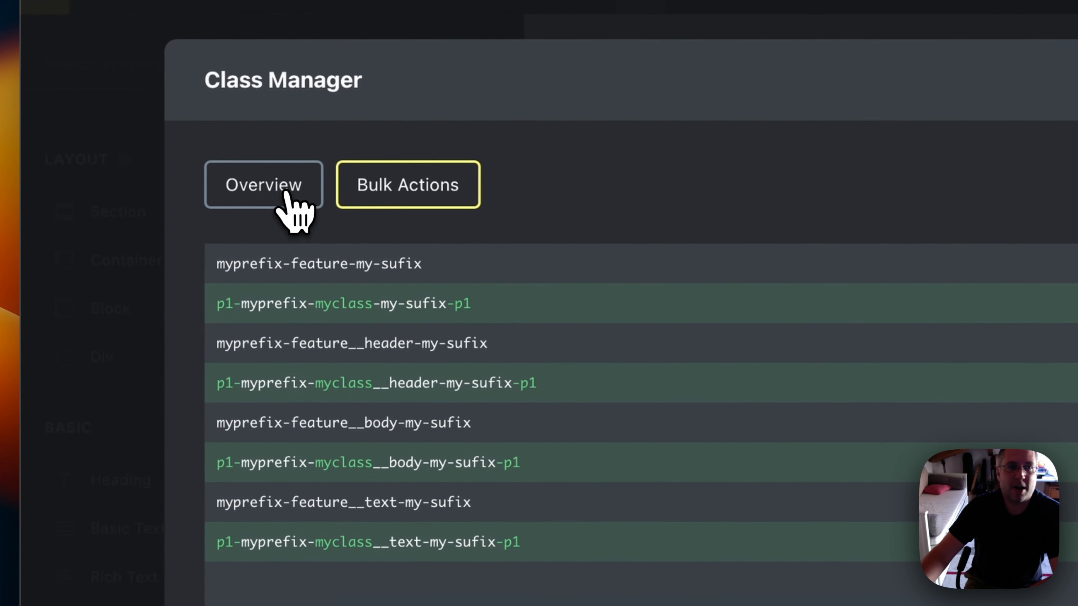
- Filter the class overview by mycl to check the duplicated classes
click(278, 194)
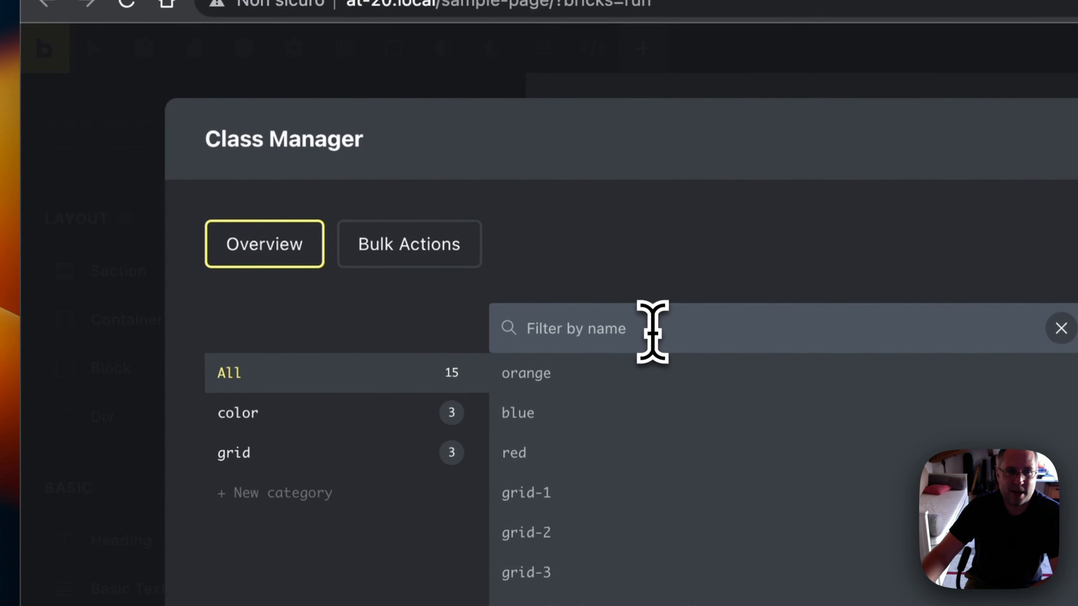
click(652, 332)
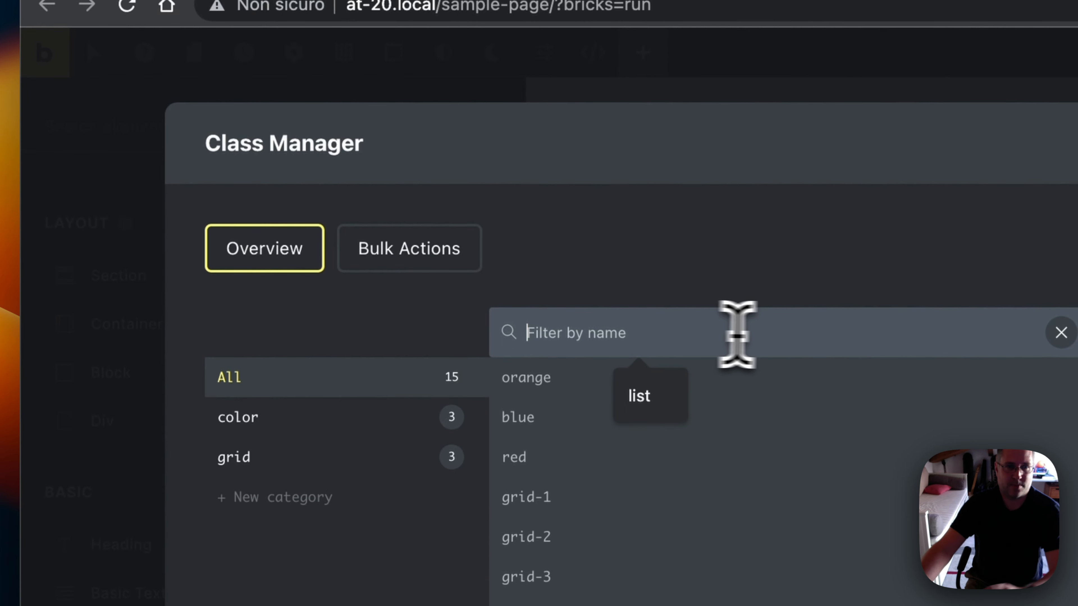
text(mycl)
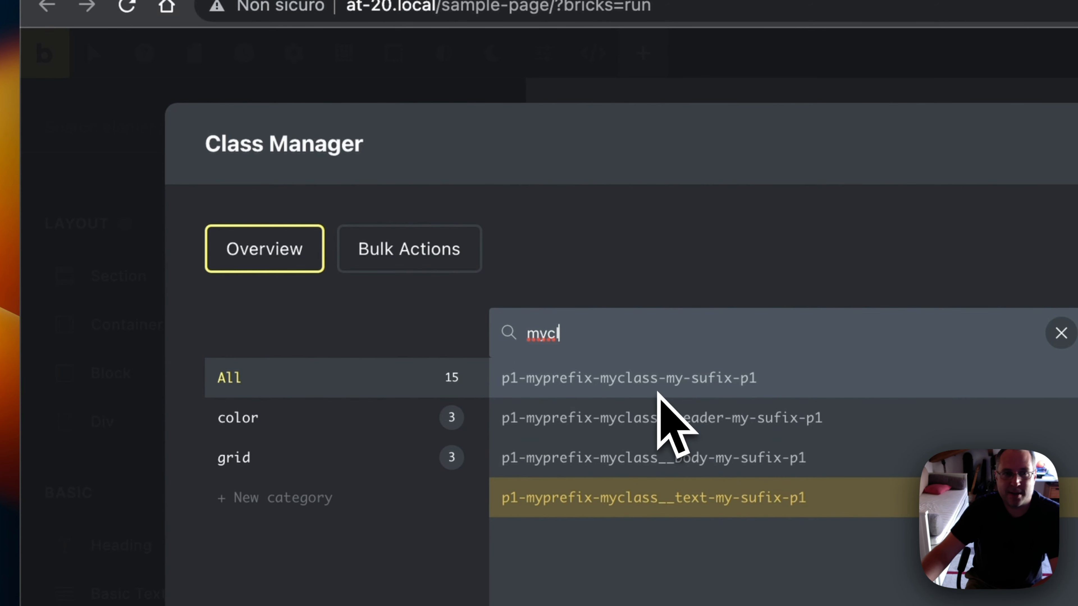
- Filter the class overview by feat to check the original classes, and return to the bulk actions
key(BackSpace)
key(BackSpace)
key(BackSpace)
key(BackSpace)
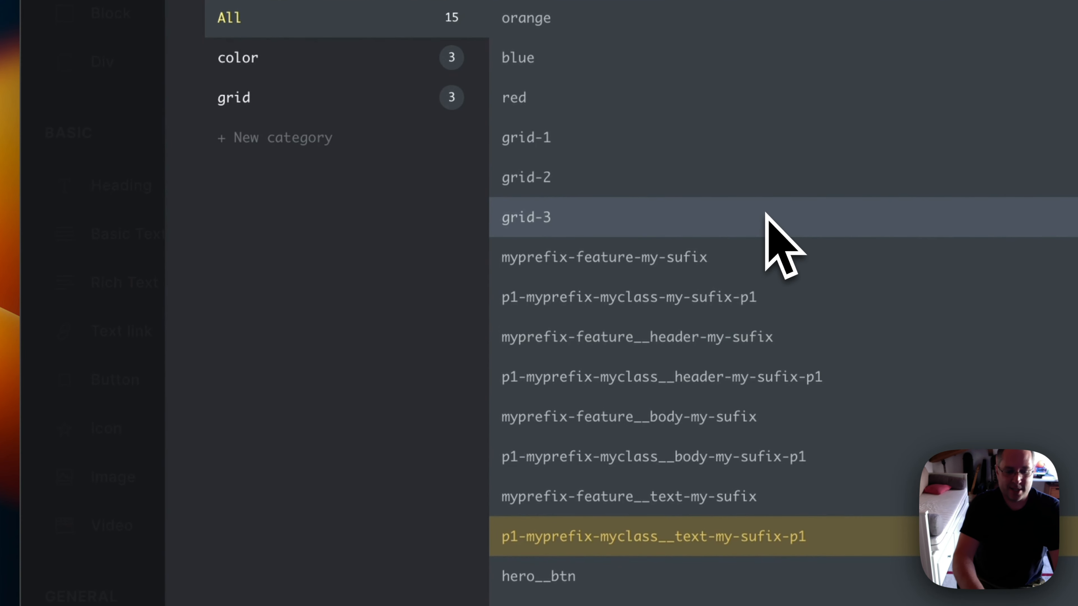
text(feat)
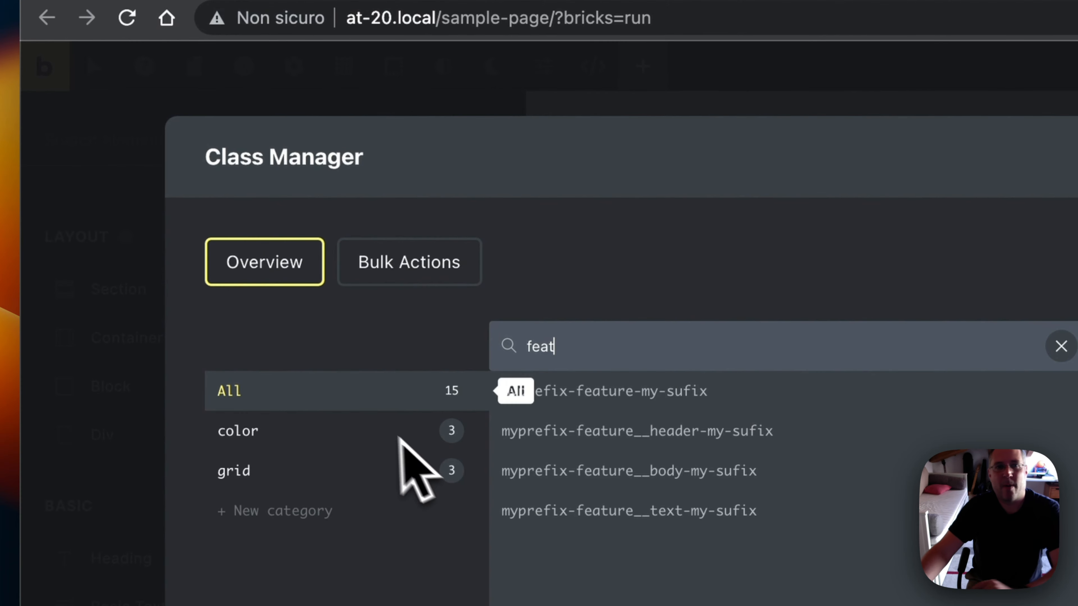
click(410, 271)
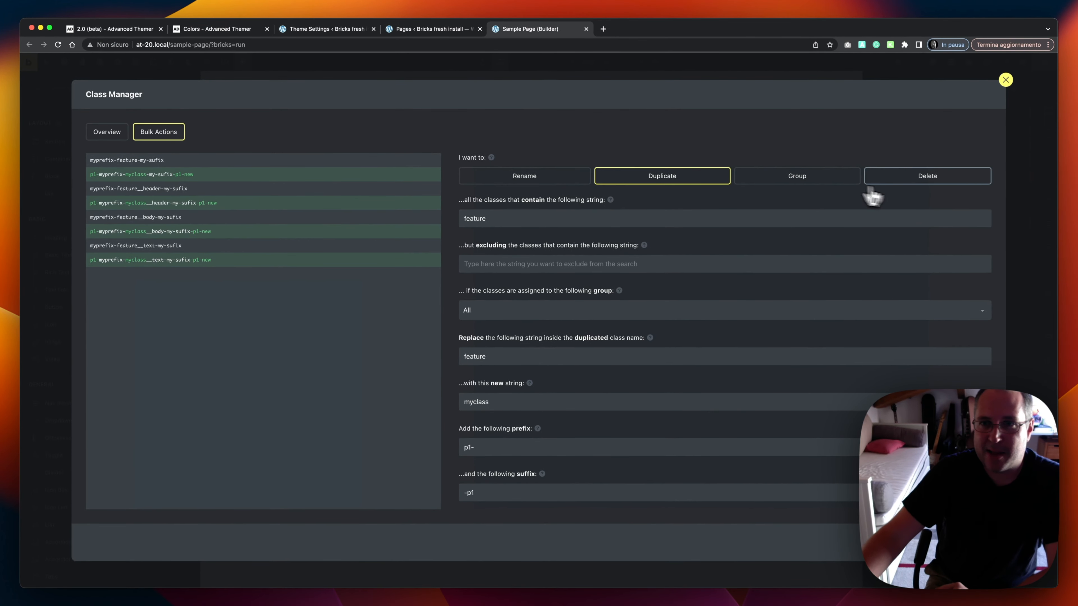
- Group all classes containing the string feature by assigning them to a group named feature
click(789, 182)
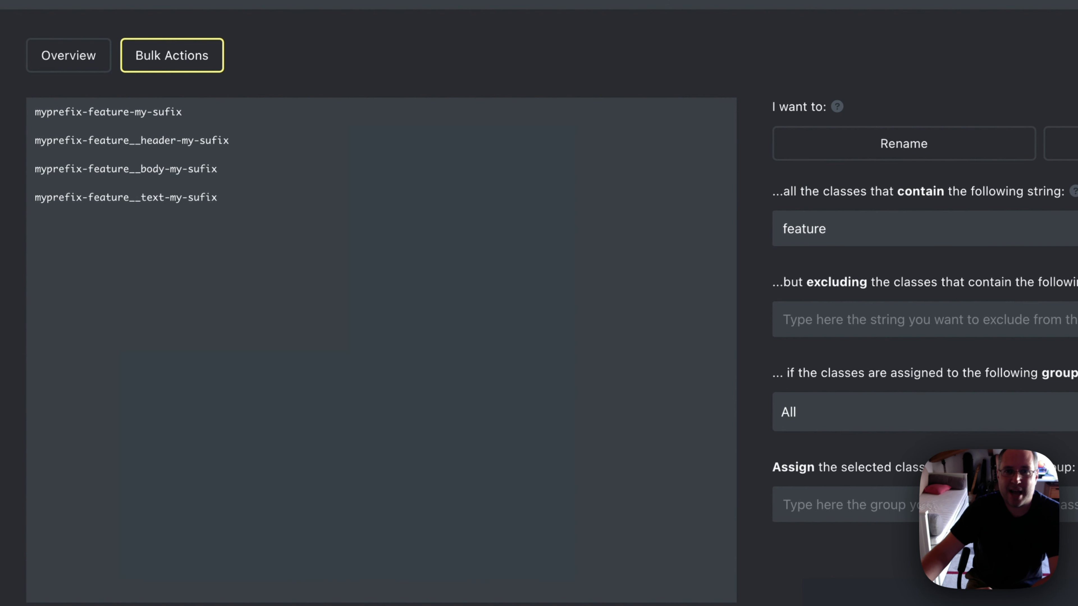
drag(827, 229, 772, 232)
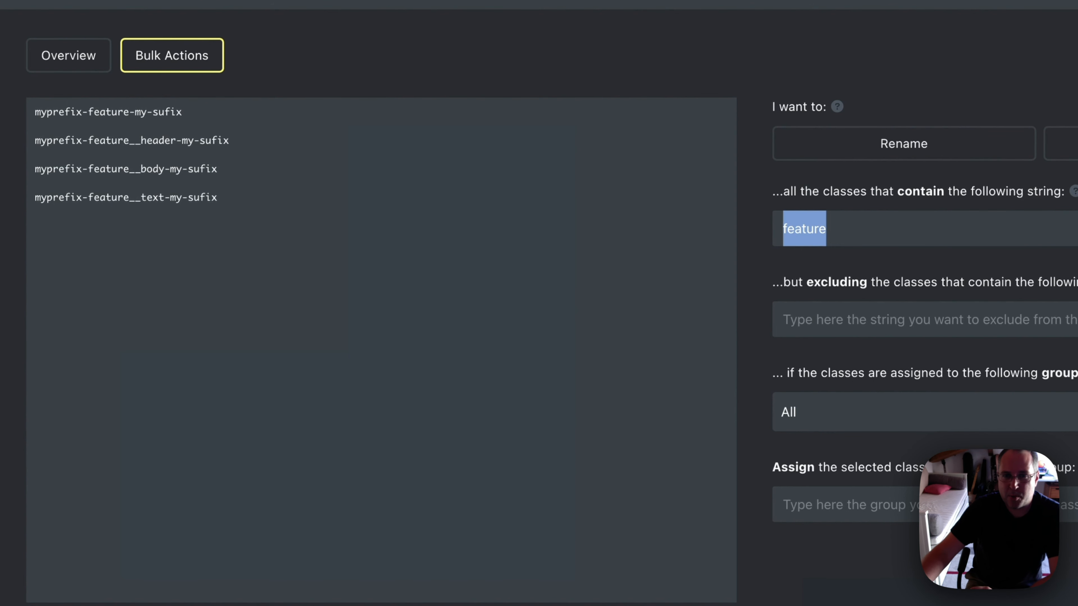
click(917, 505)
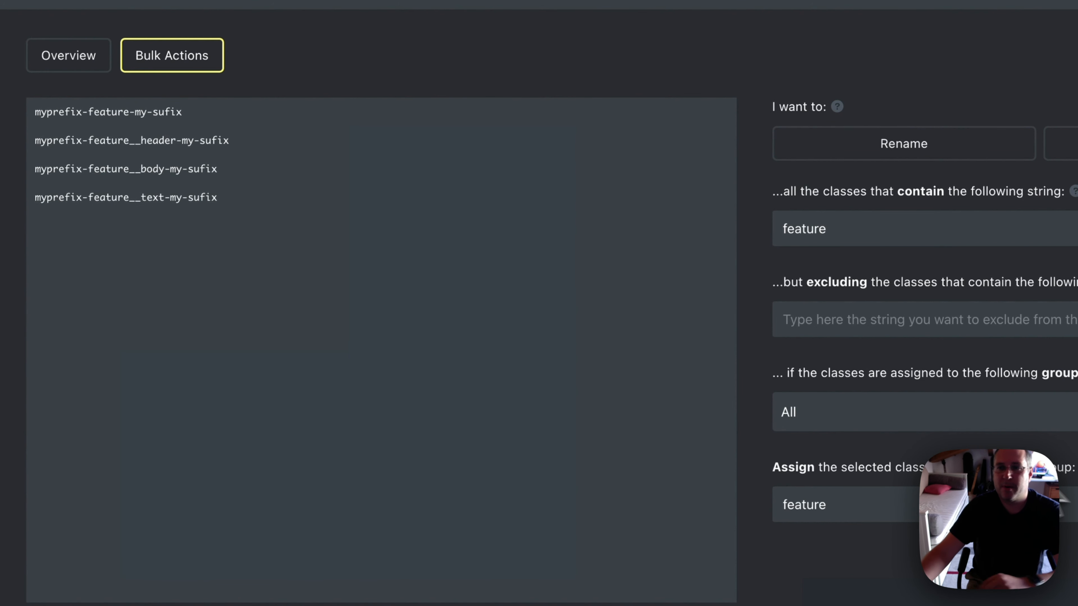
key(Return)
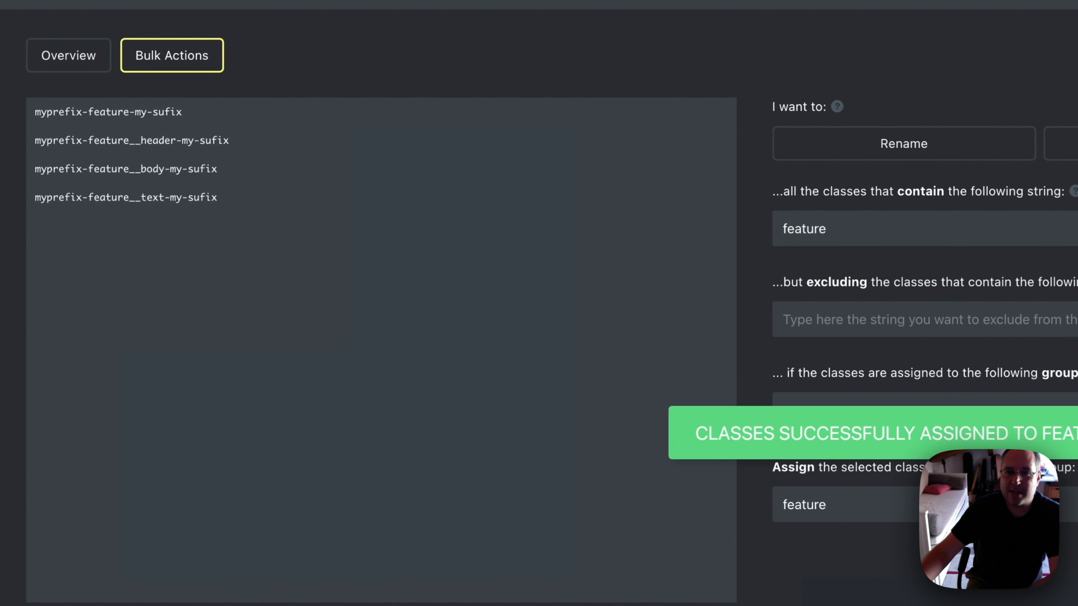
- Check the feature category in the class overview, clear the name filter, and compare its classes with the full class list
click(95, 53)
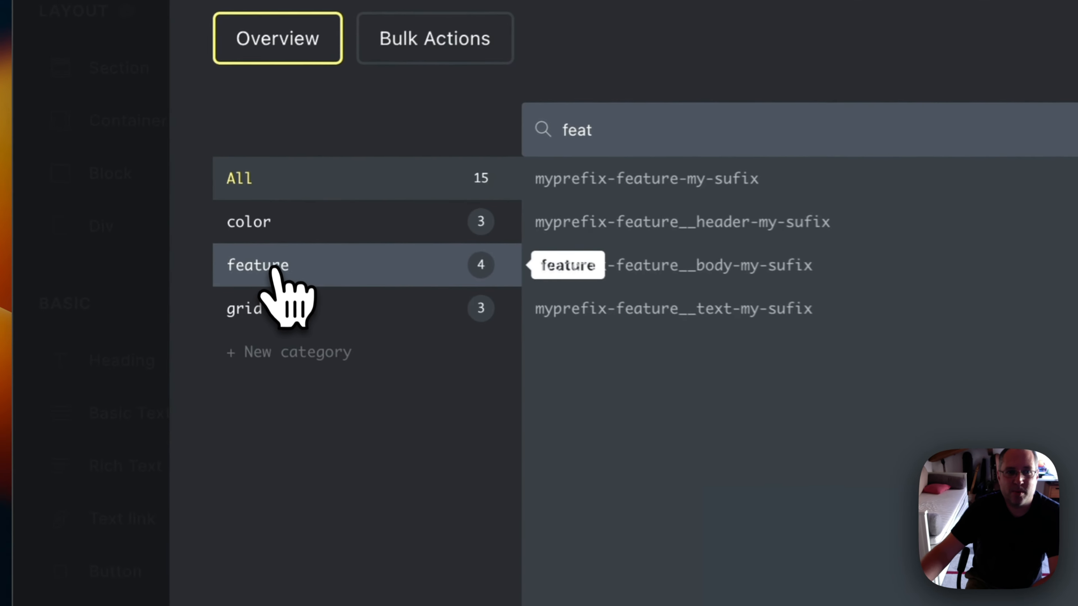
click(61, 209)
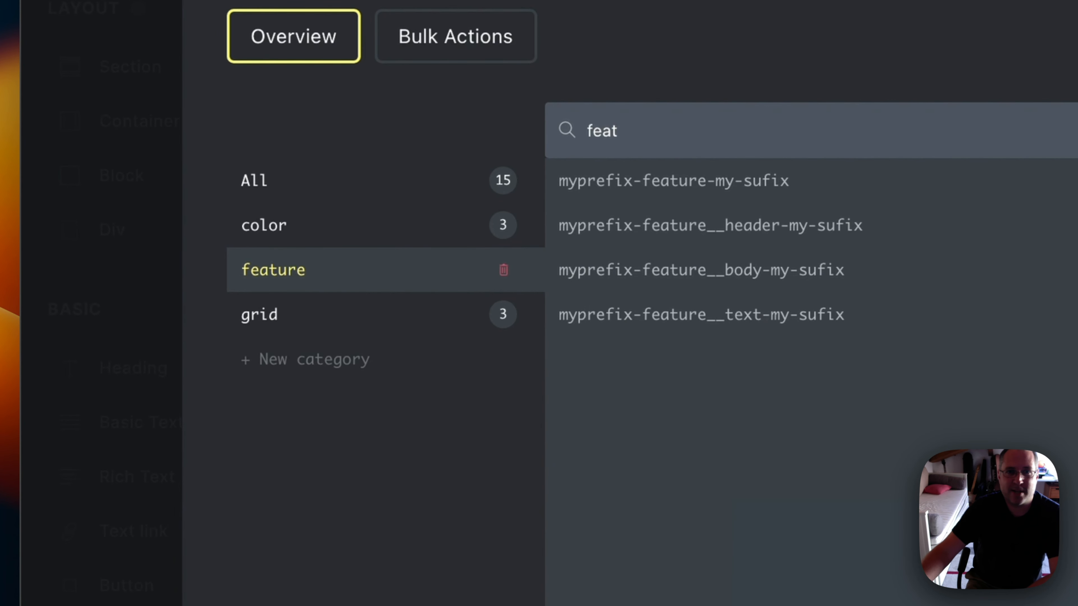
key(BackSpace)
key(BackSpace)
key(BackSpace)
key(BackSpace)
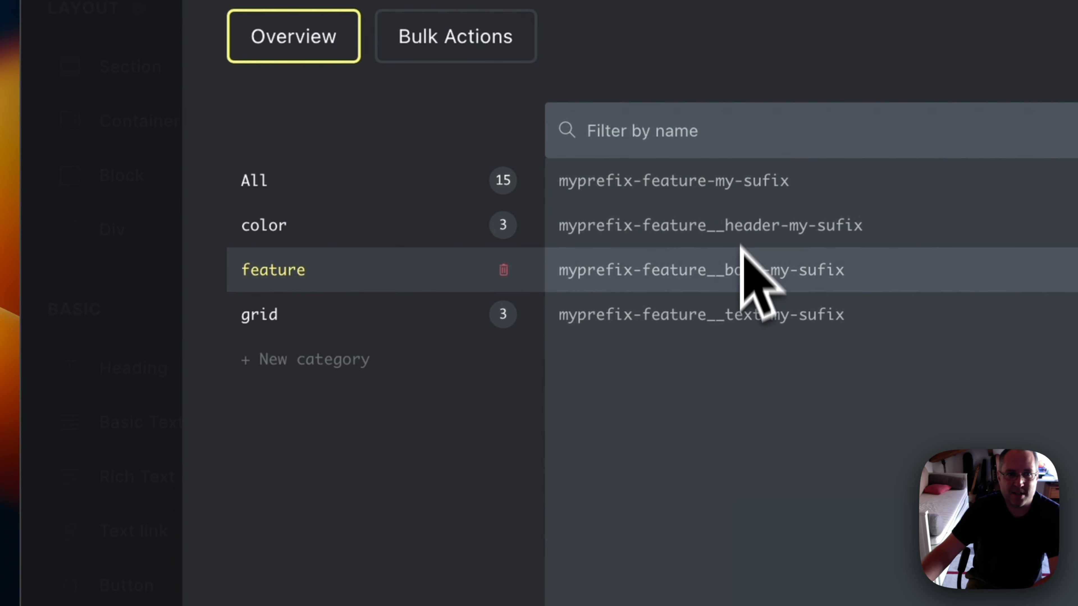
click(403, 187)
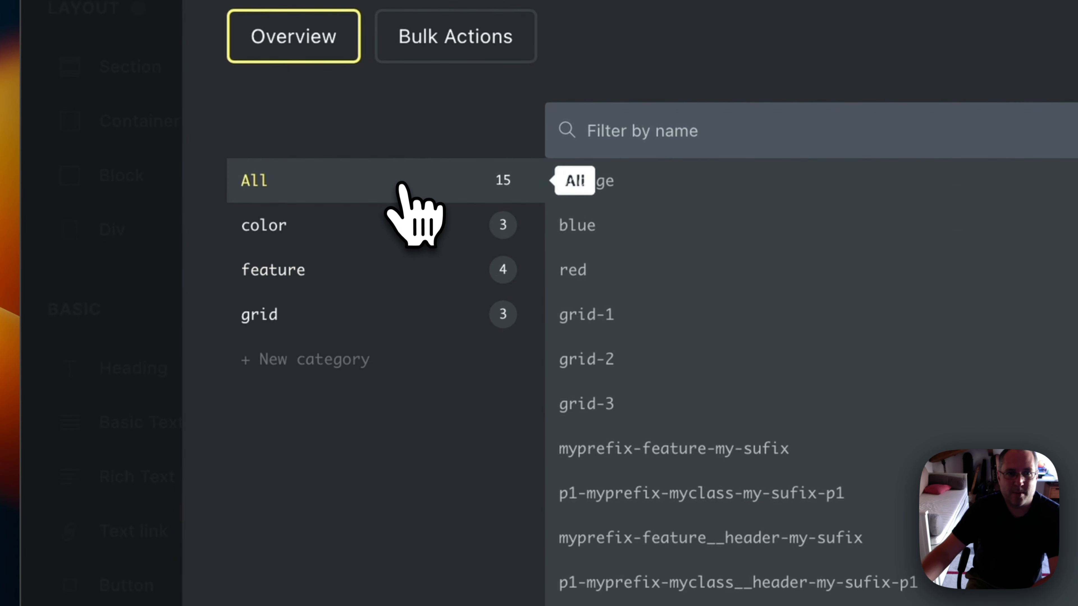
click(394, 287)
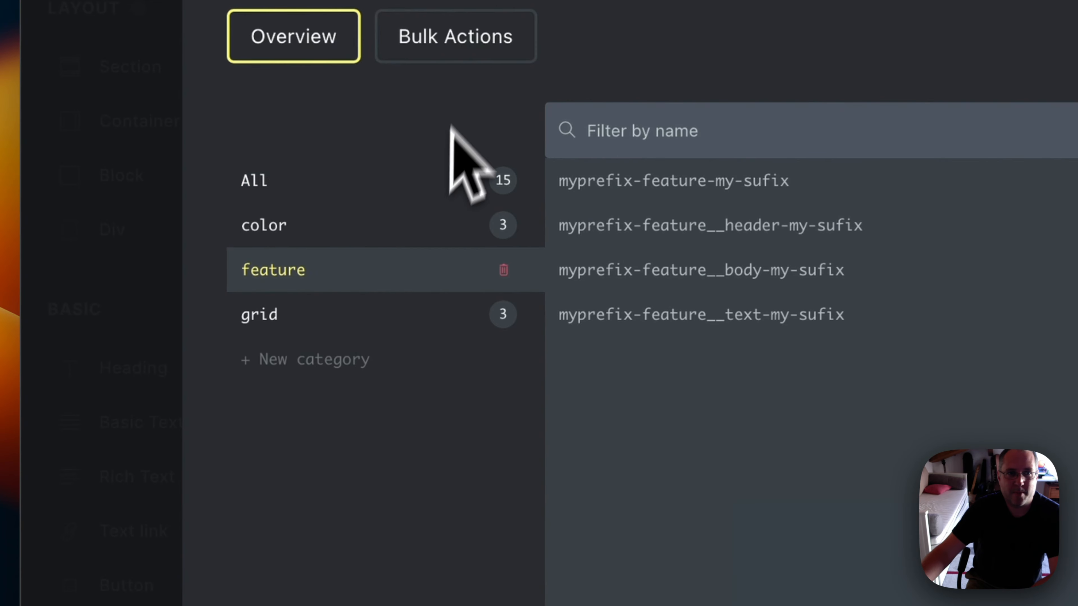
- Bulk delete the classes containing feature, with deletion from the Global Classes list set to Yes
click(480, 38)
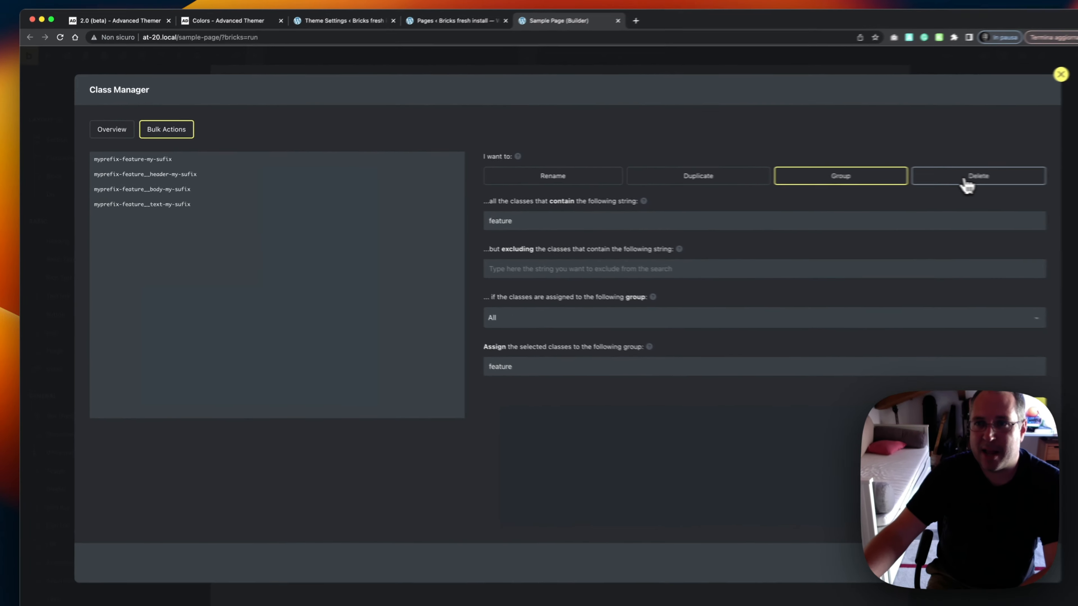
click(926, 181)
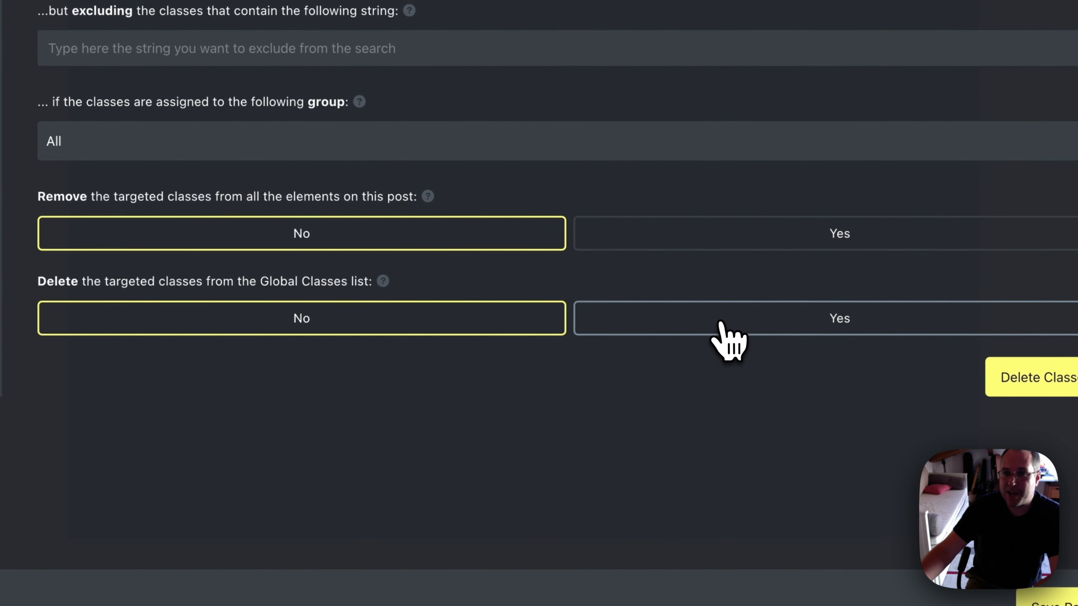
click(723, 332)
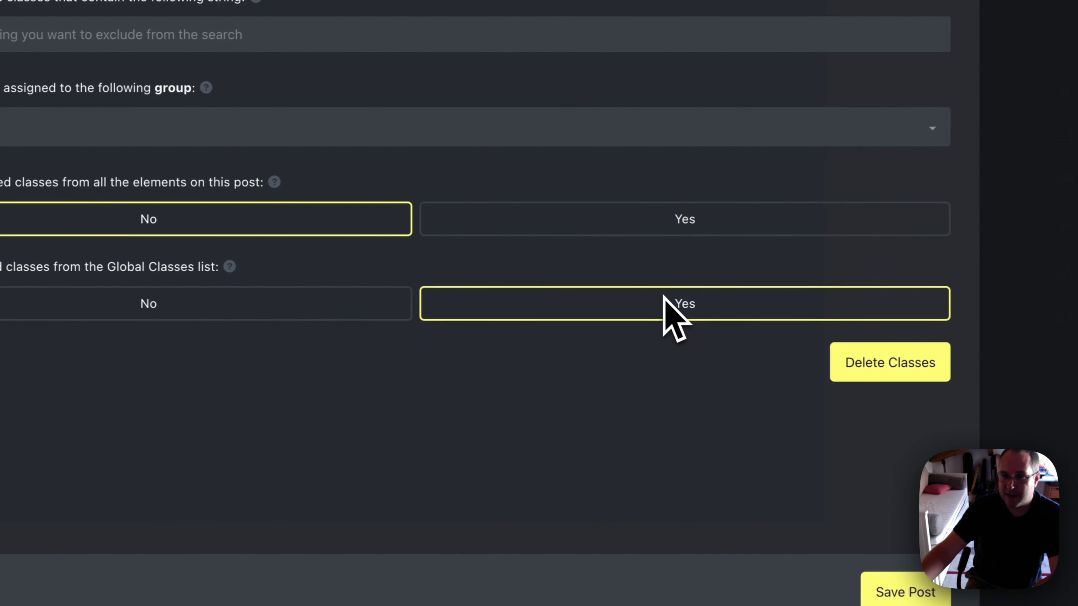
click(855, 338)
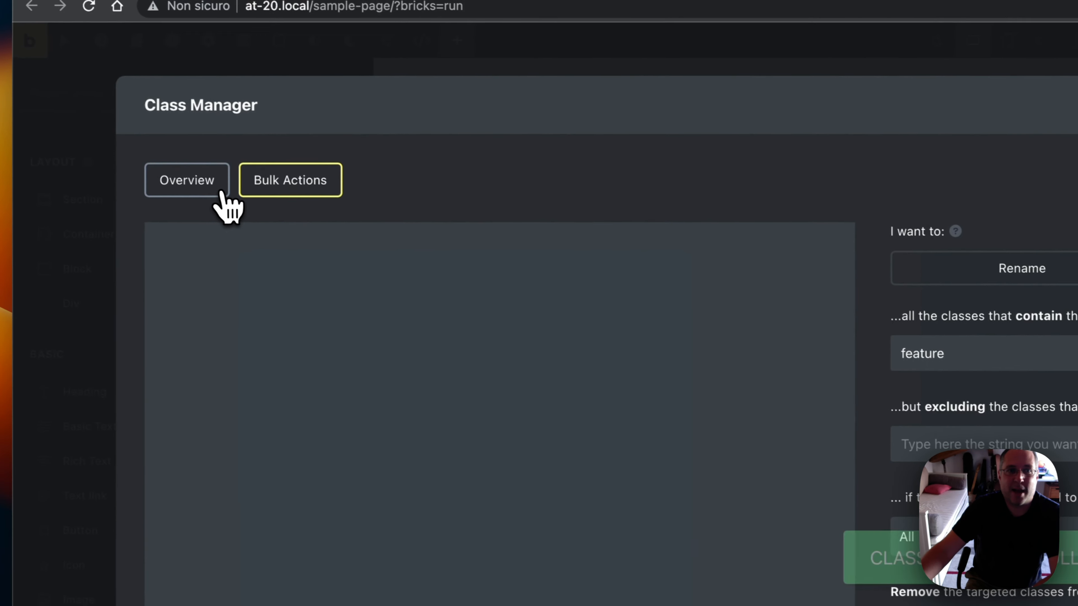
- Delete the feature category in the class overview and list all classes
click(222, 193)
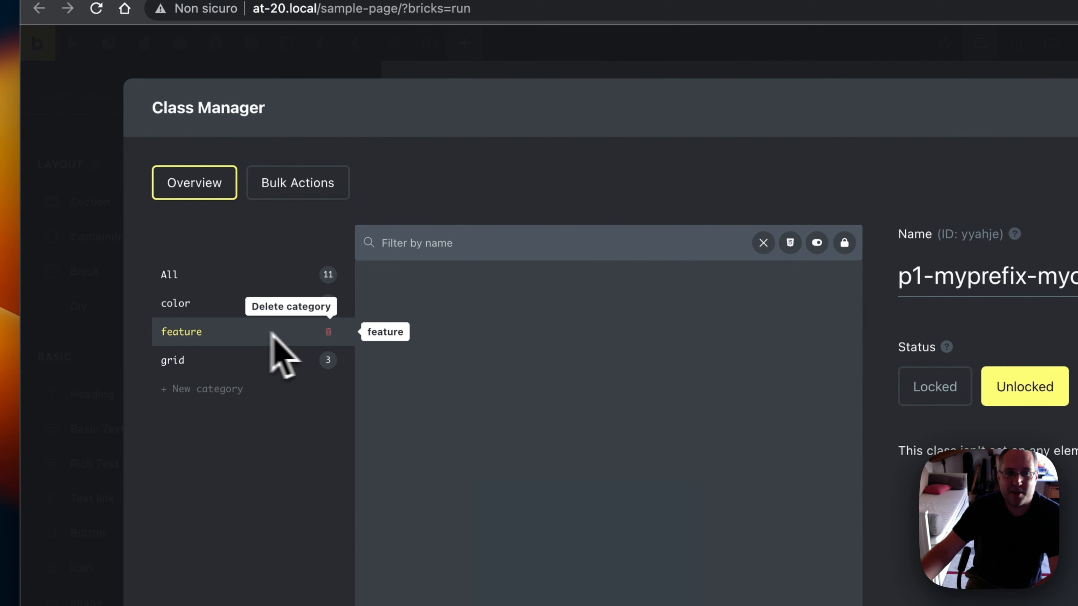
click(328, 331)
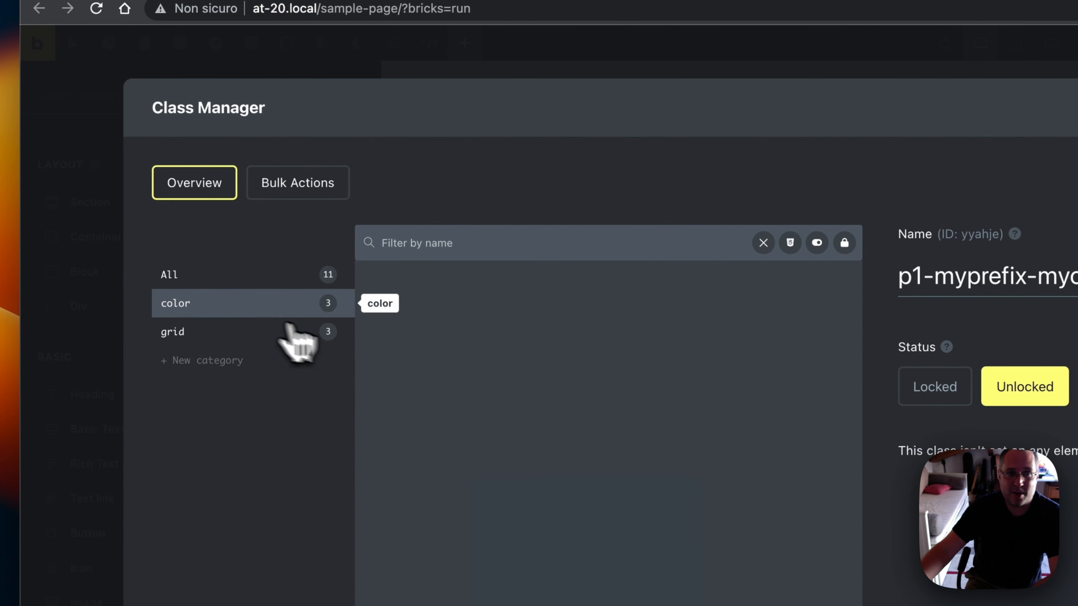
click(232, 276)
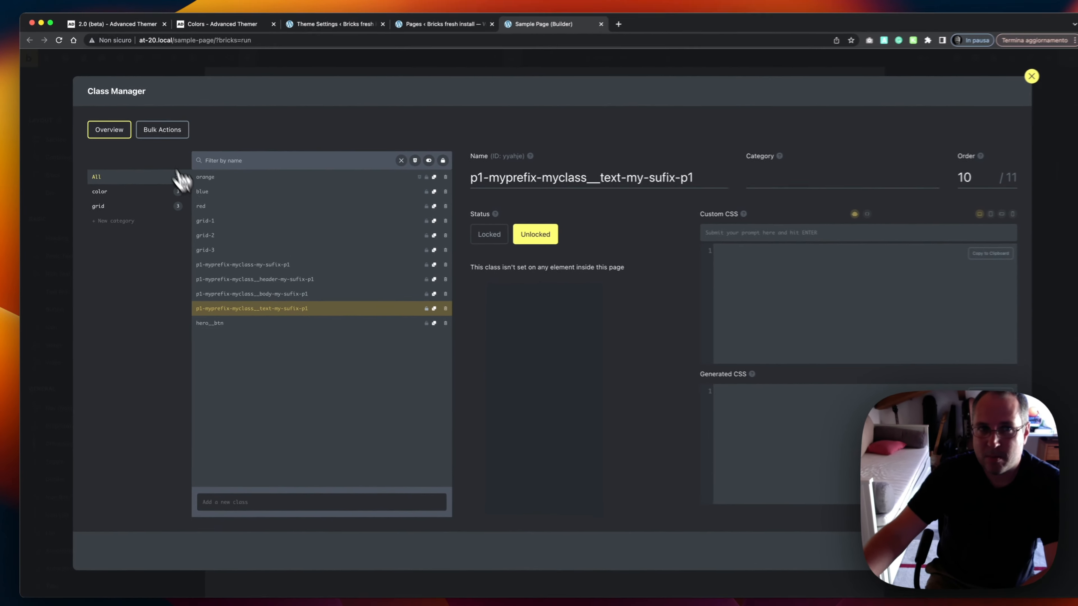
- Clear the string that bulk deletion matches to preview every class as a target, and return to the class overview
click(297, 48)
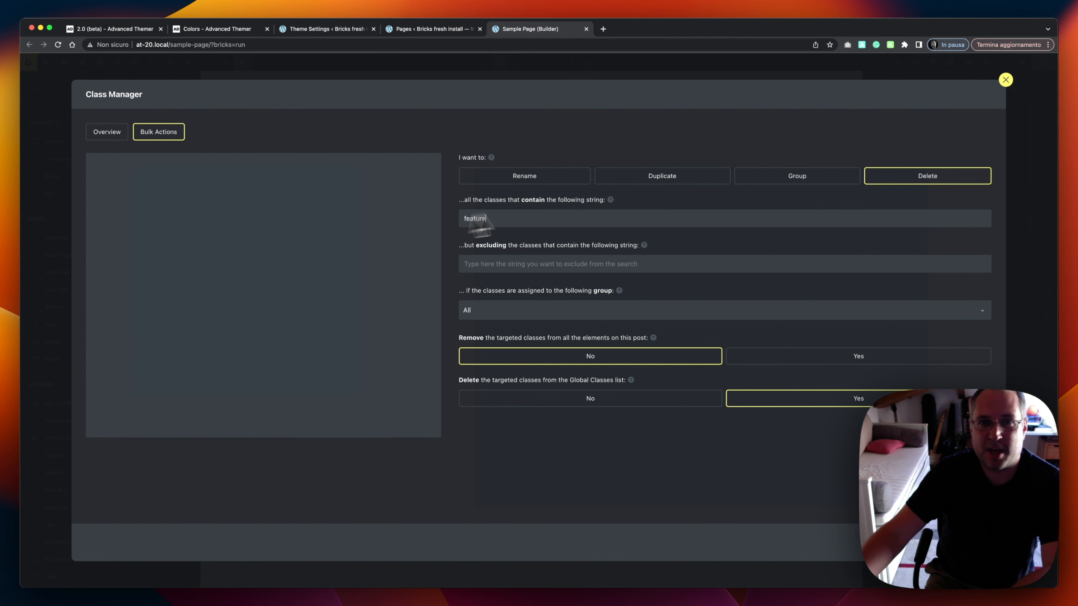
key(BackSpace)
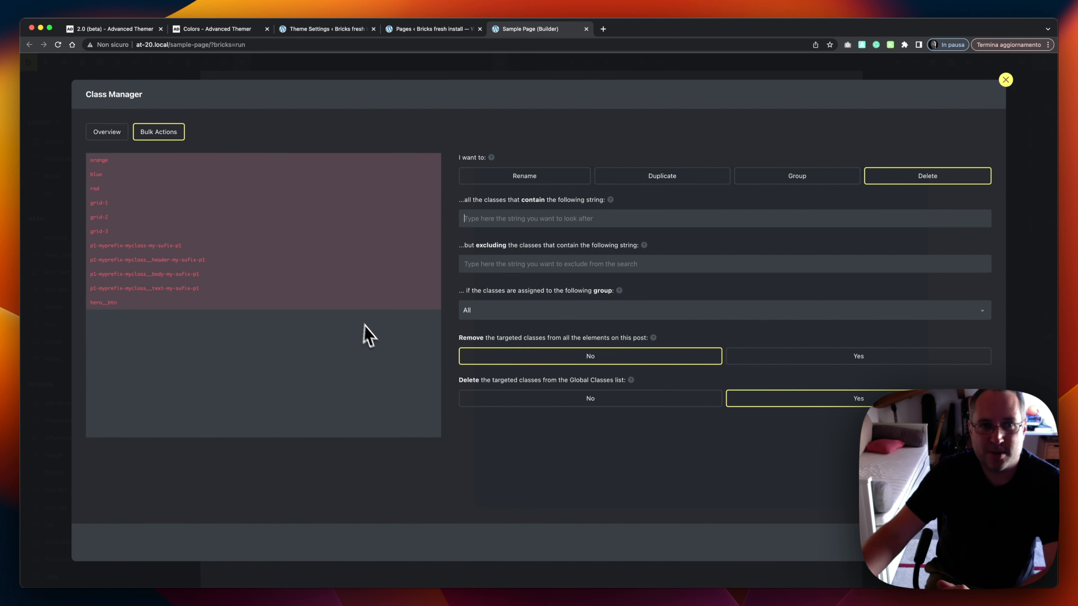
click(108, 132)
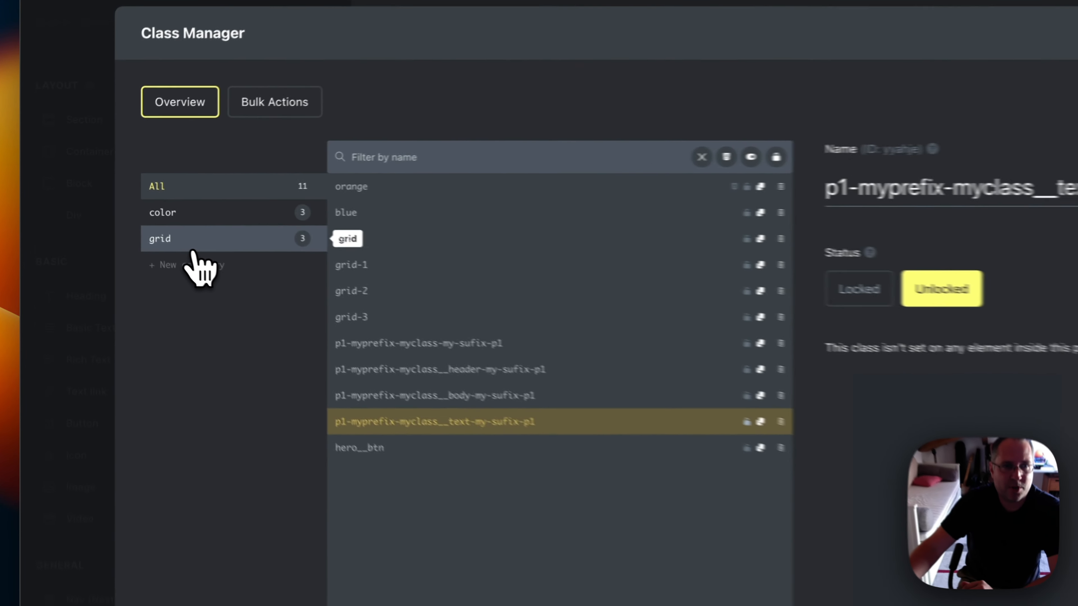
- View the classes in the grid and color categories, and delete the color category
click(118, 211)
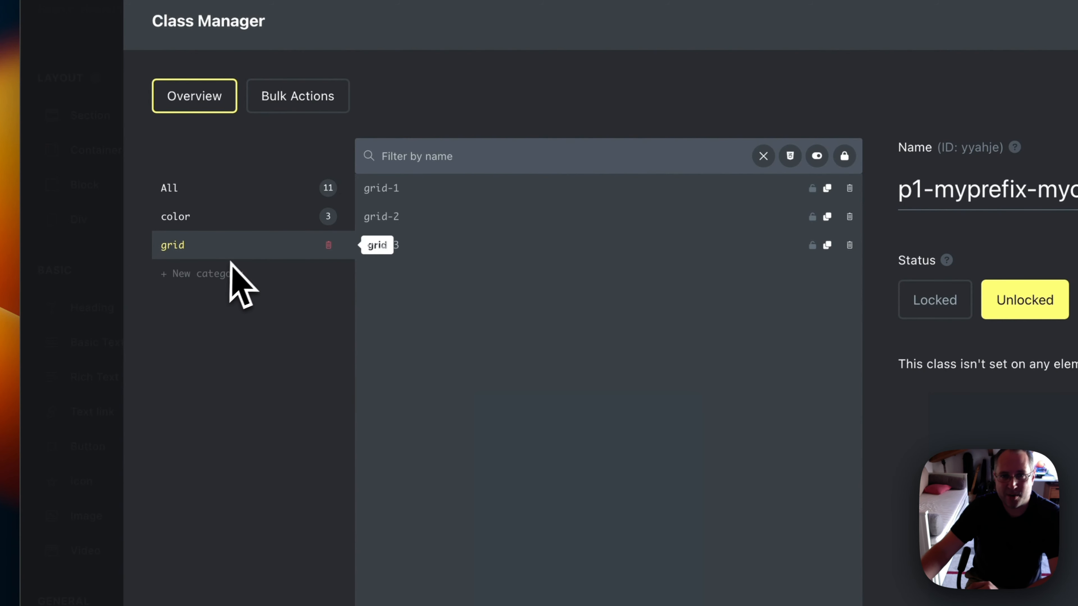
click(224, 221)
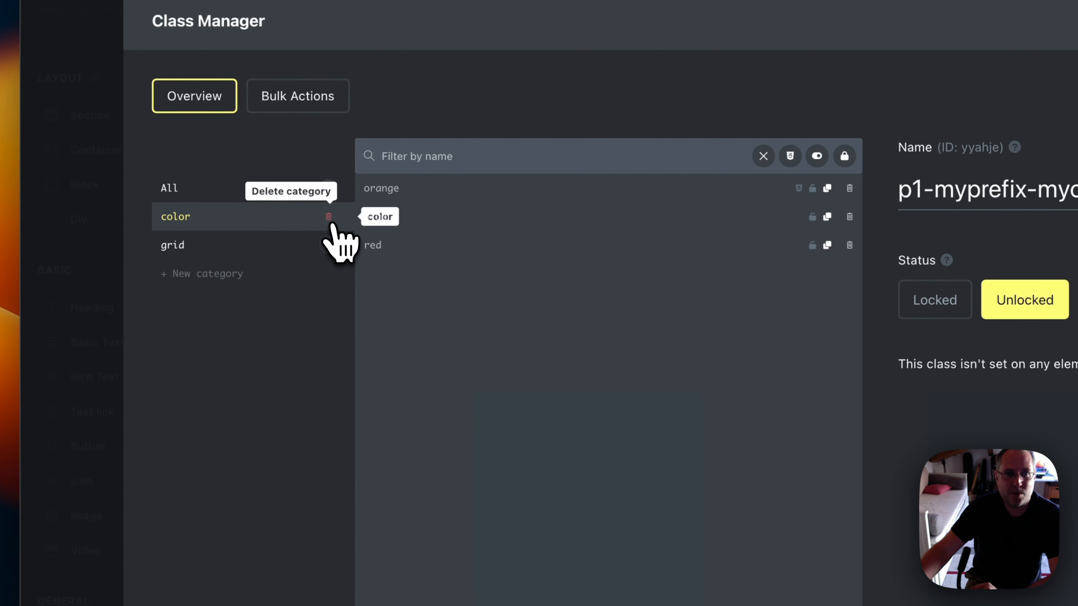
click(329, 217)
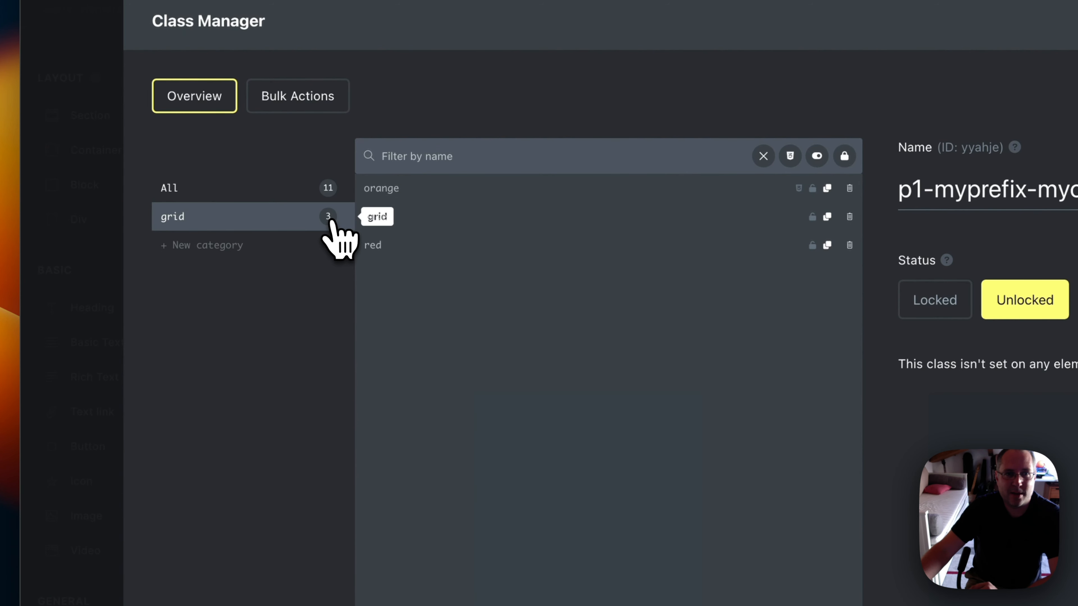
- List all classes, check the category of the orange class, and close the Class Manager
click(253, 195)
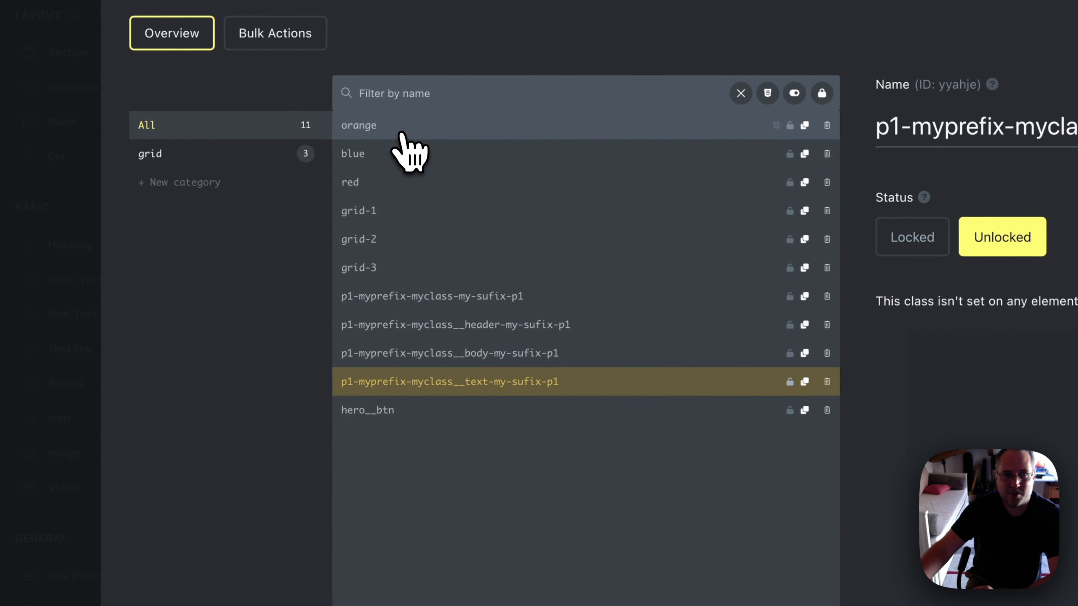
click(402, 135)
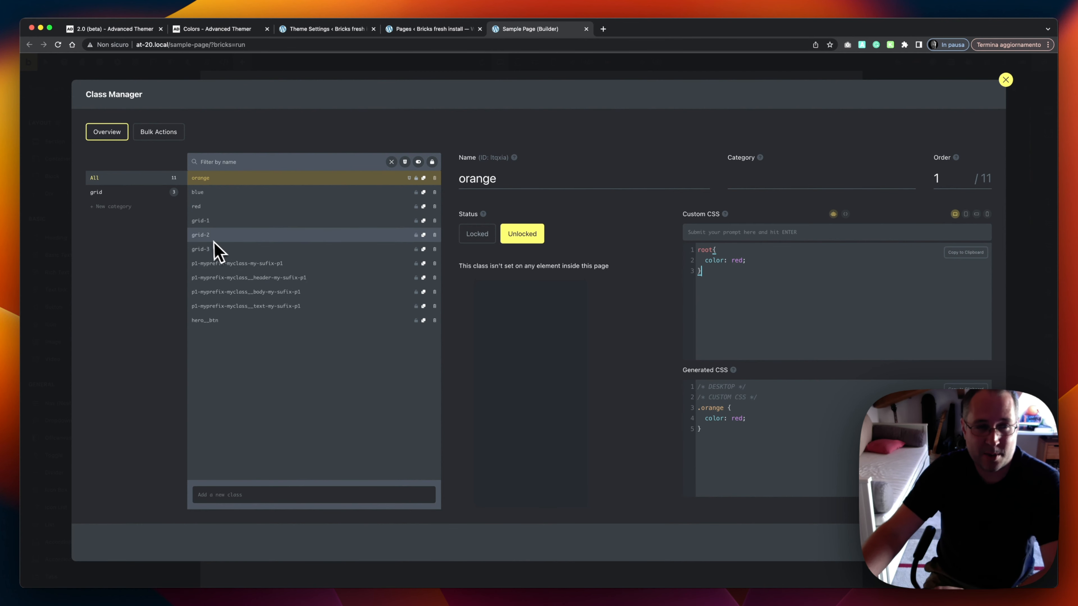
click(62, 228)
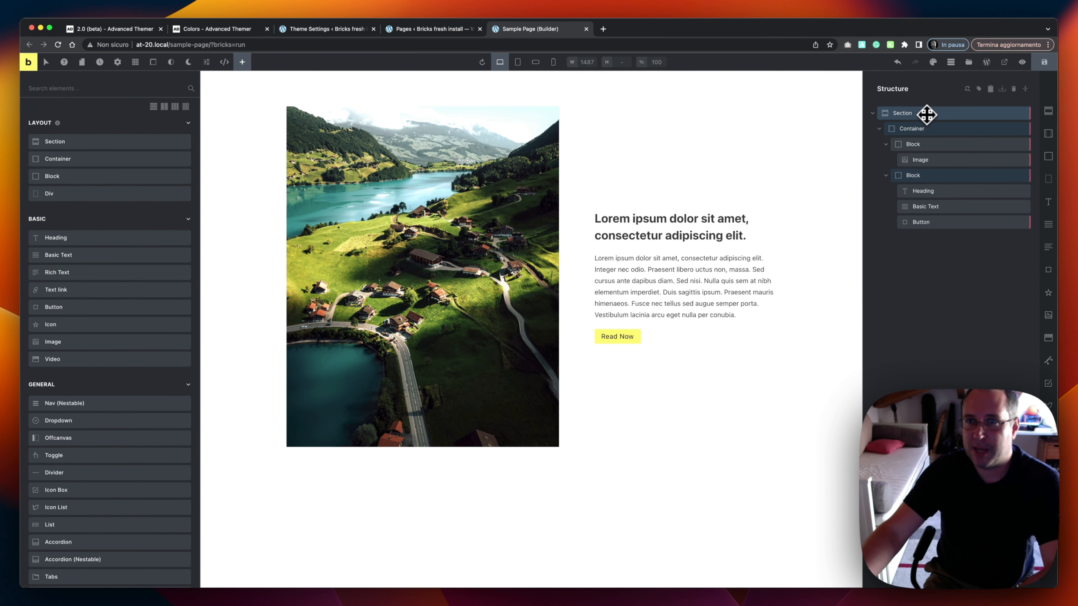
- Export the Section element's styles to a class named this-is-a-test in the category group-test
click(938, 114)
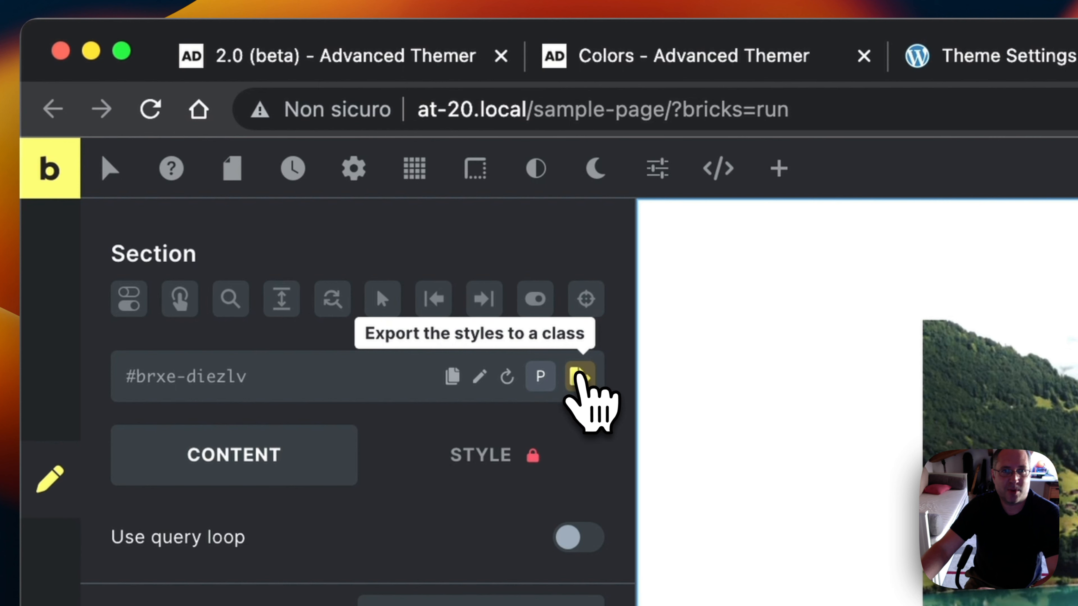
click(577, 376)
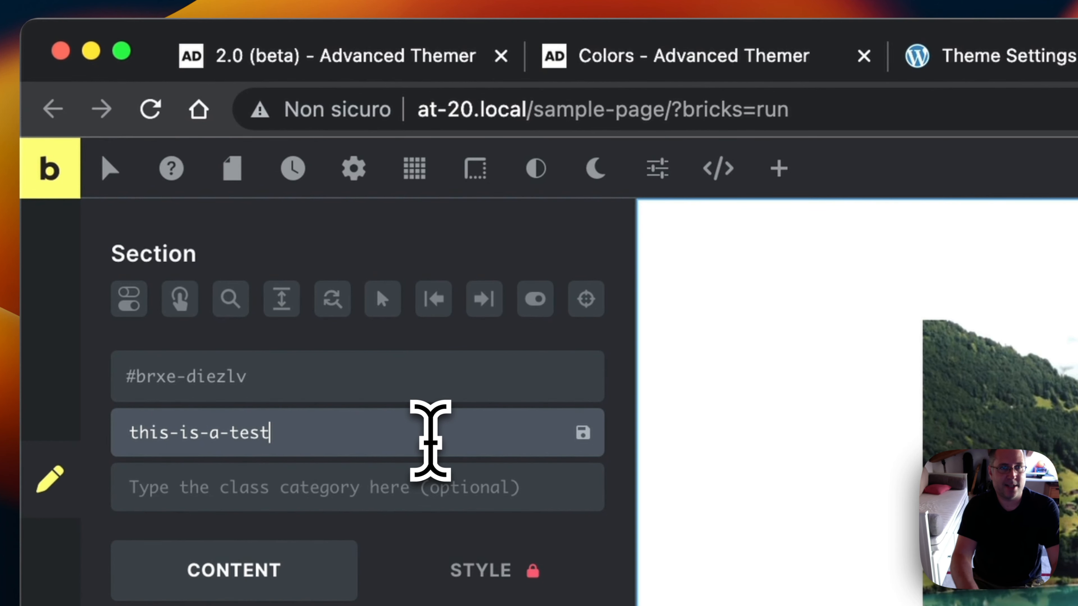
click(373, 490)
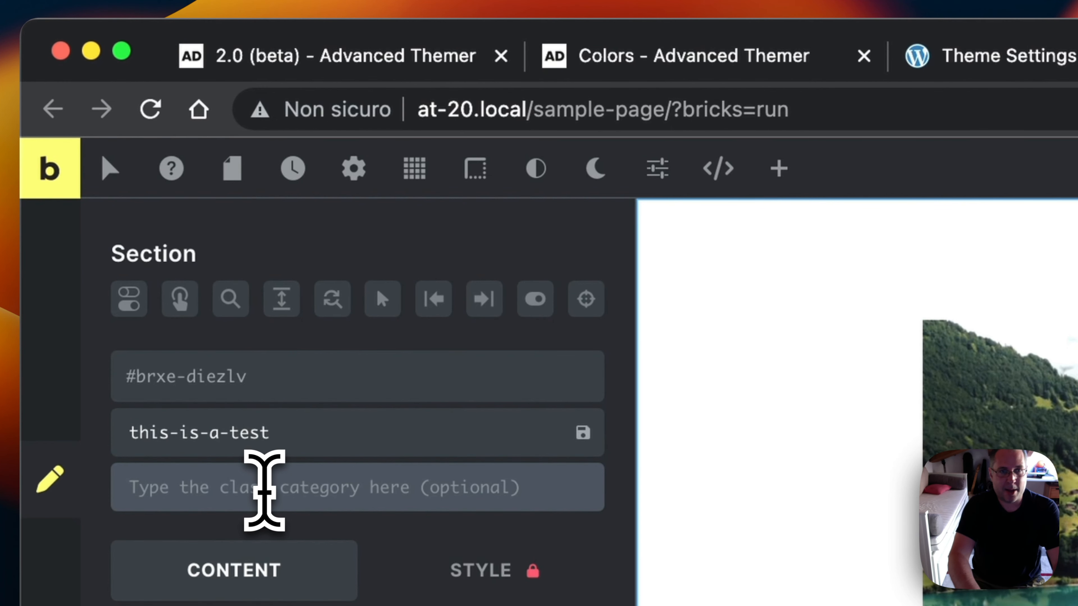
text(group-test)
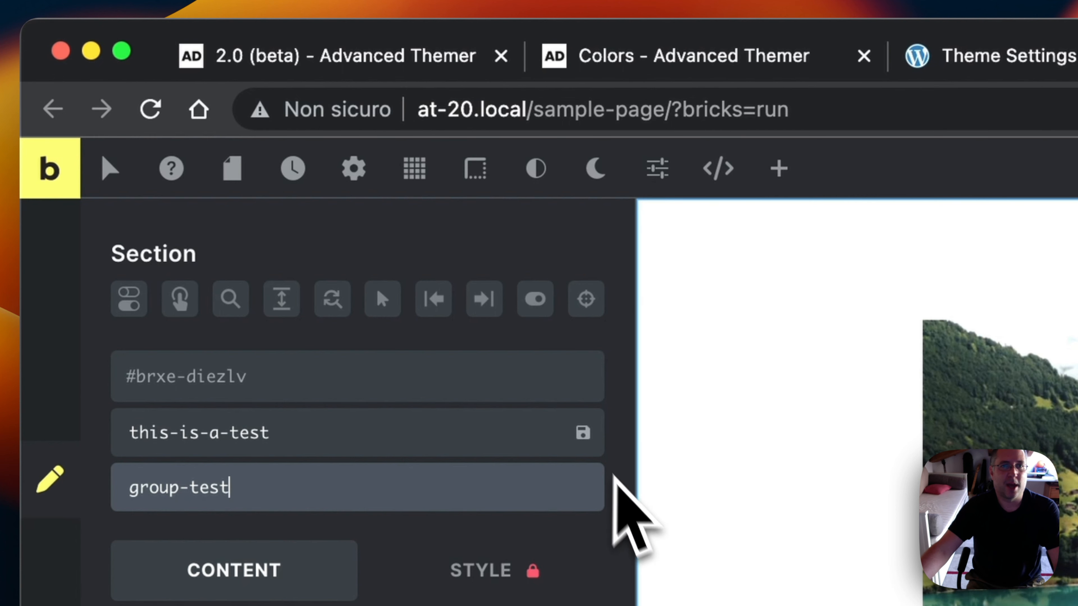
click(583, 433)
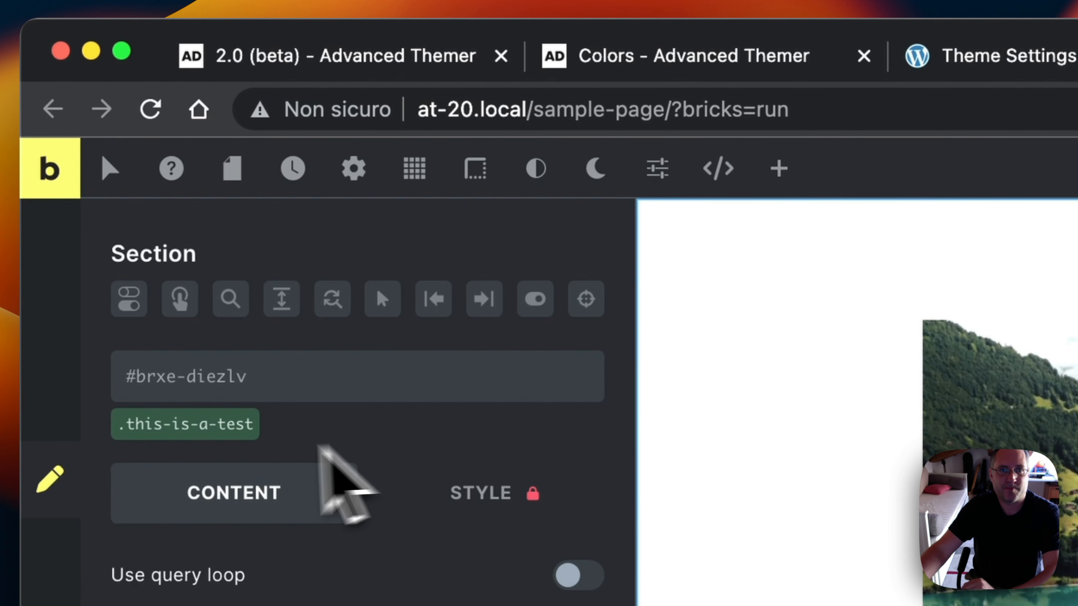
- Check the this-is-a-test class and its generated CSS under the group-test category in the Class Manager, and close it
click(656, 187)
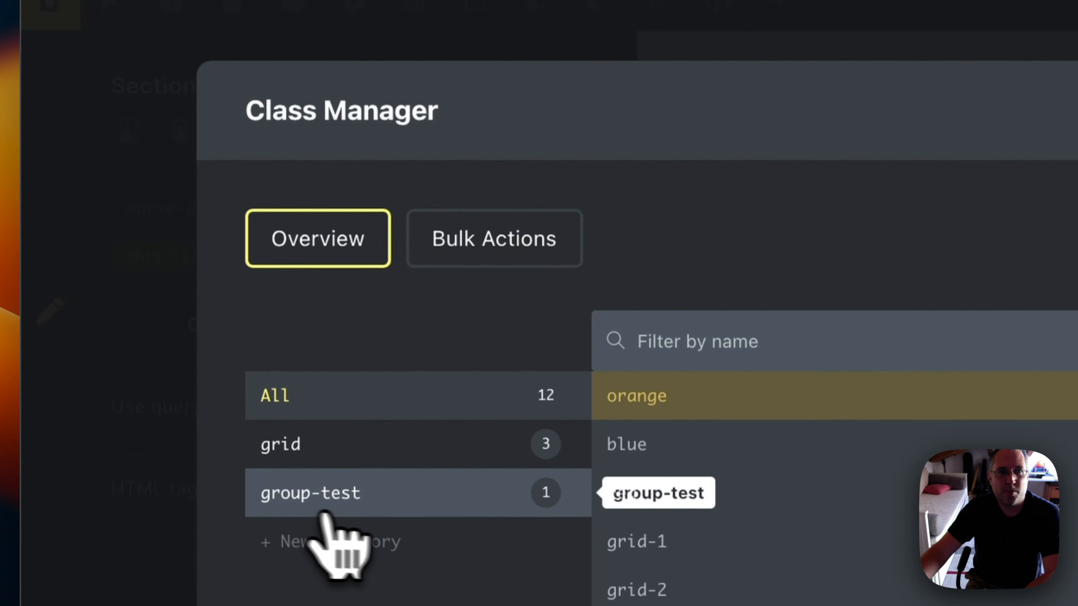
click(358, 491)
click(719, 398)
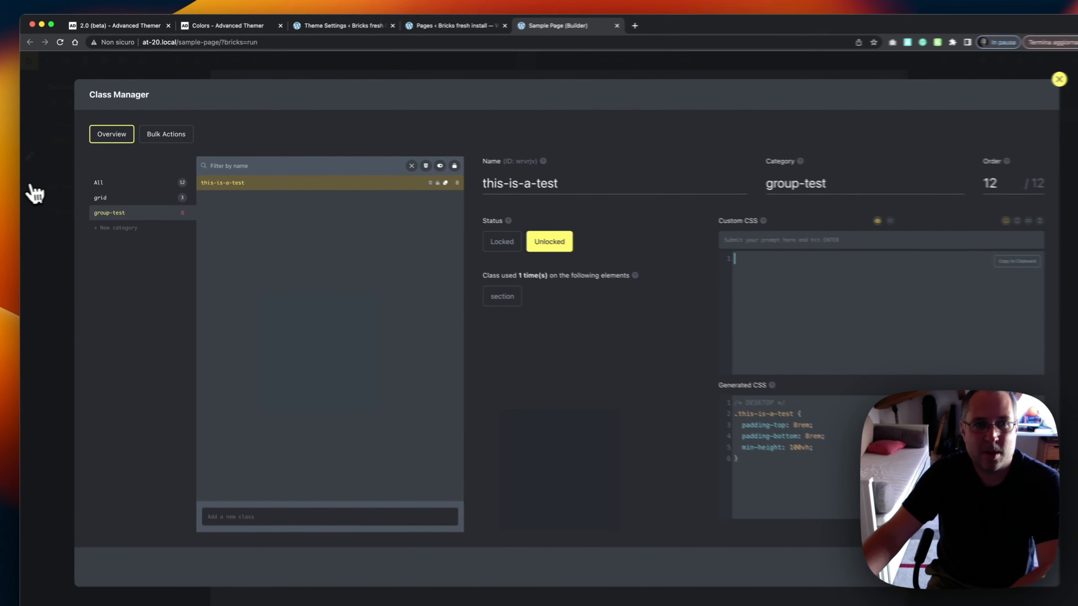
click(100, 421)
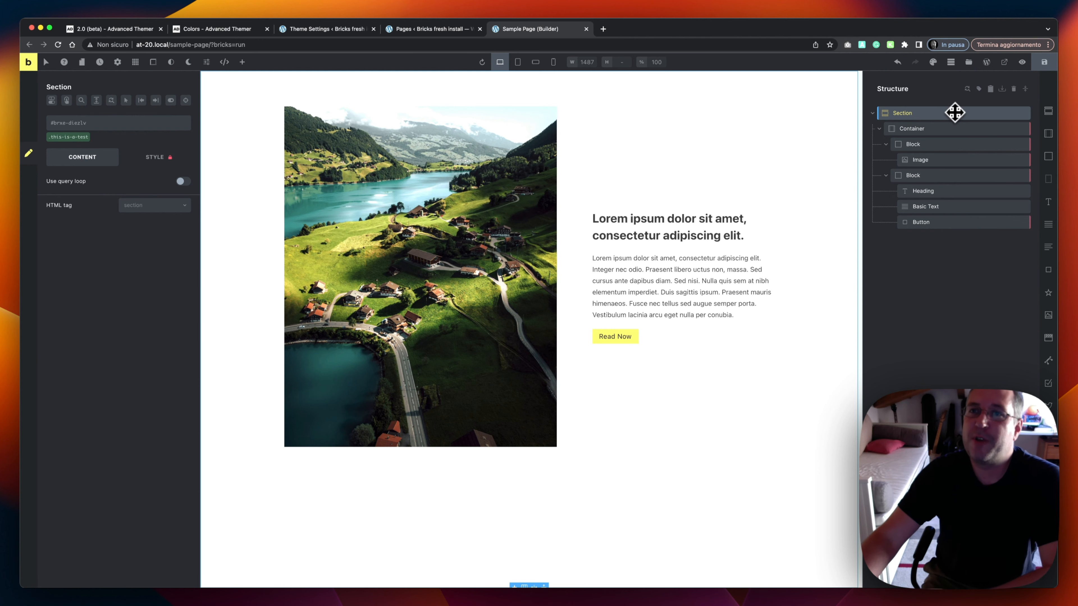
- Create classes for the Section and its children with the Class Converter, using the basename hero and the class category hero
right_click(924, 114)
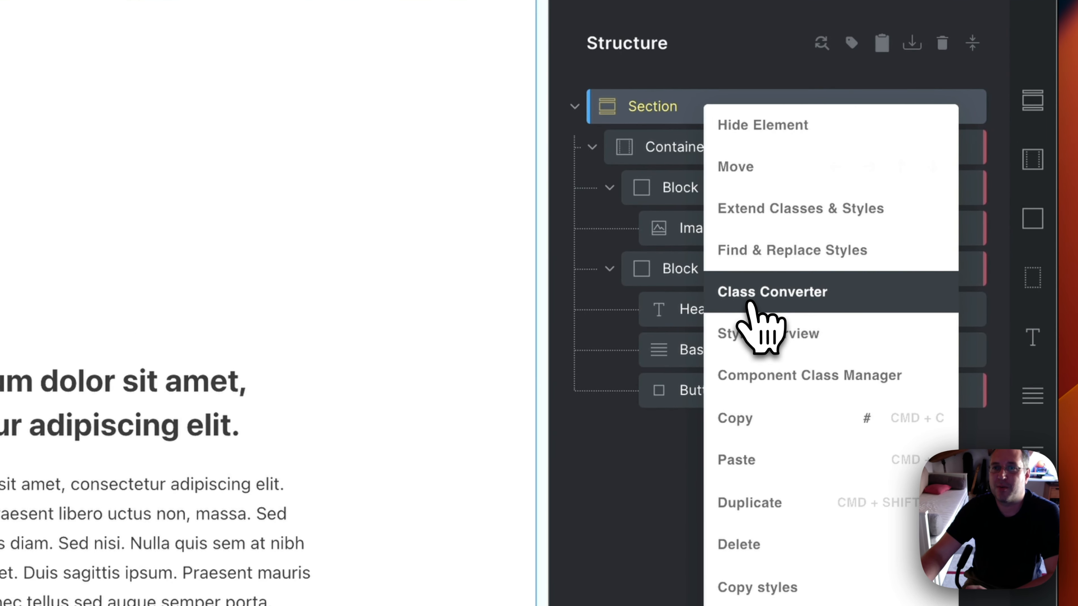
click(748, 302)
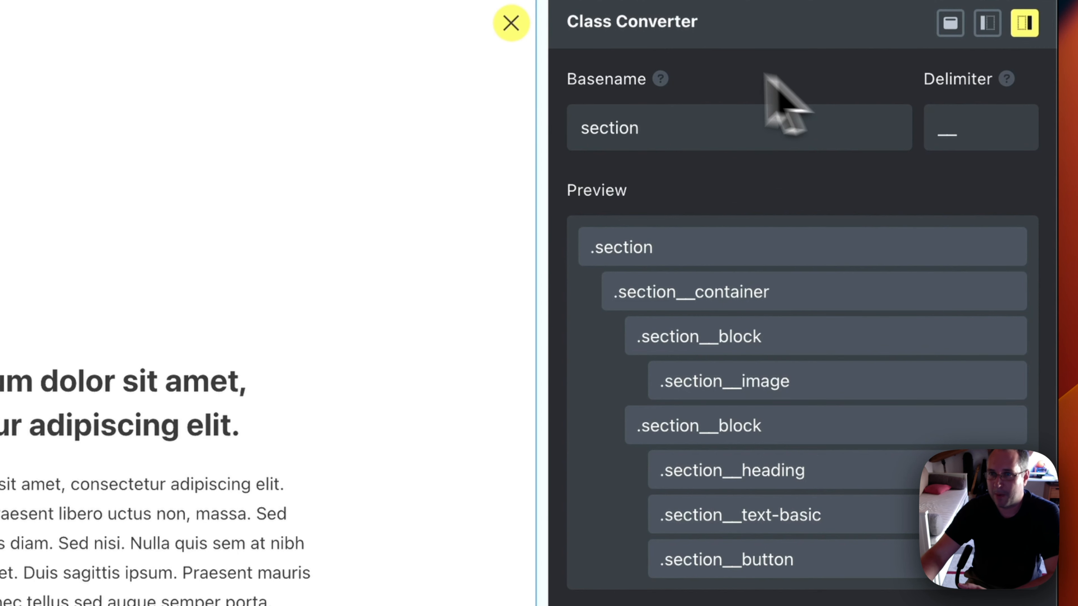
double_click(670, 127)
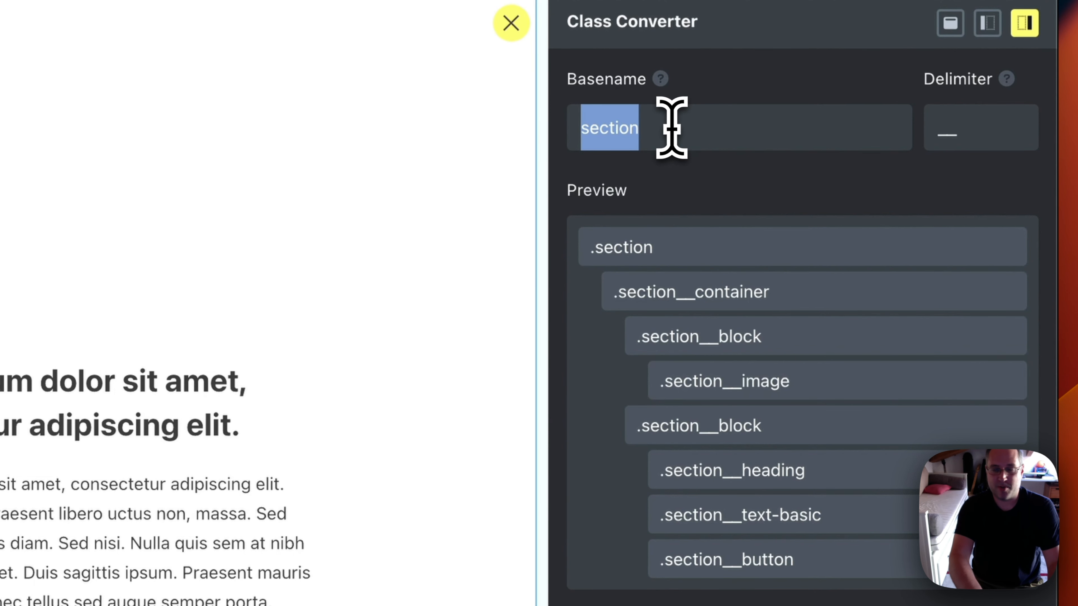
text(hero)
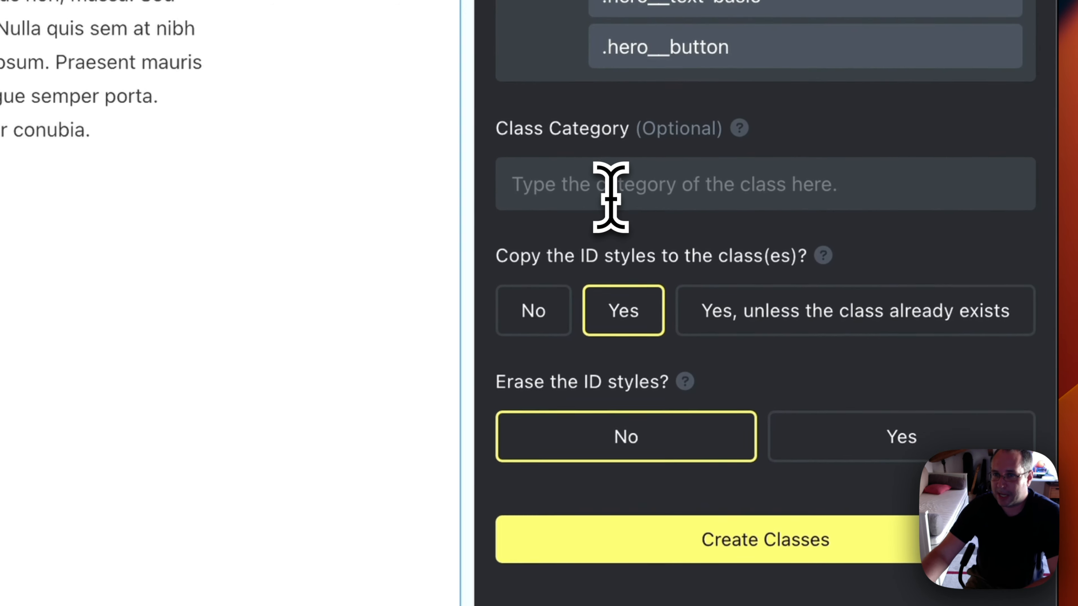
click(611, 197)
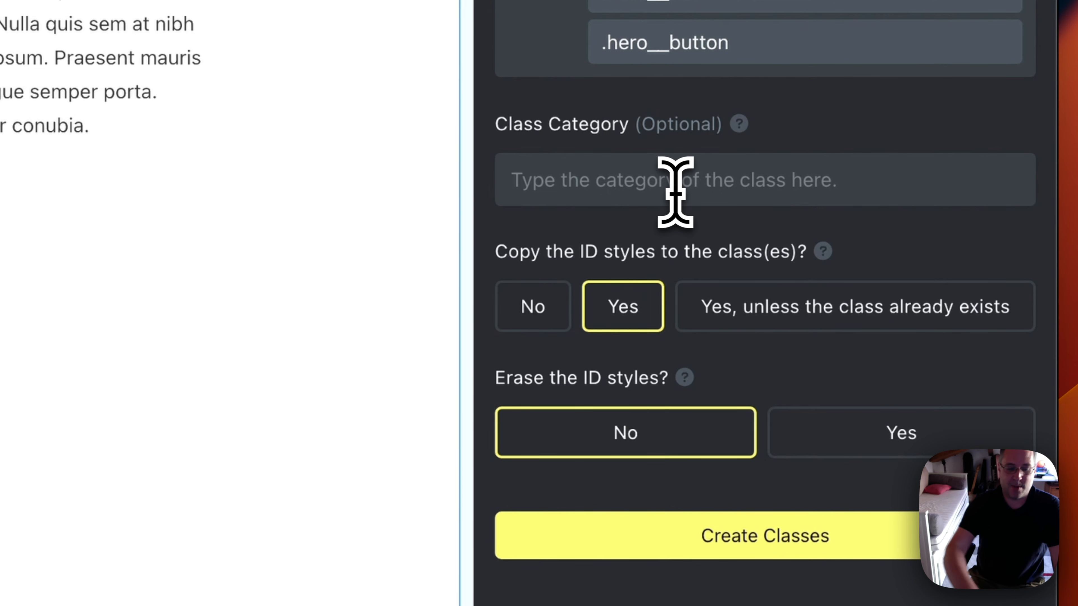
text(h)
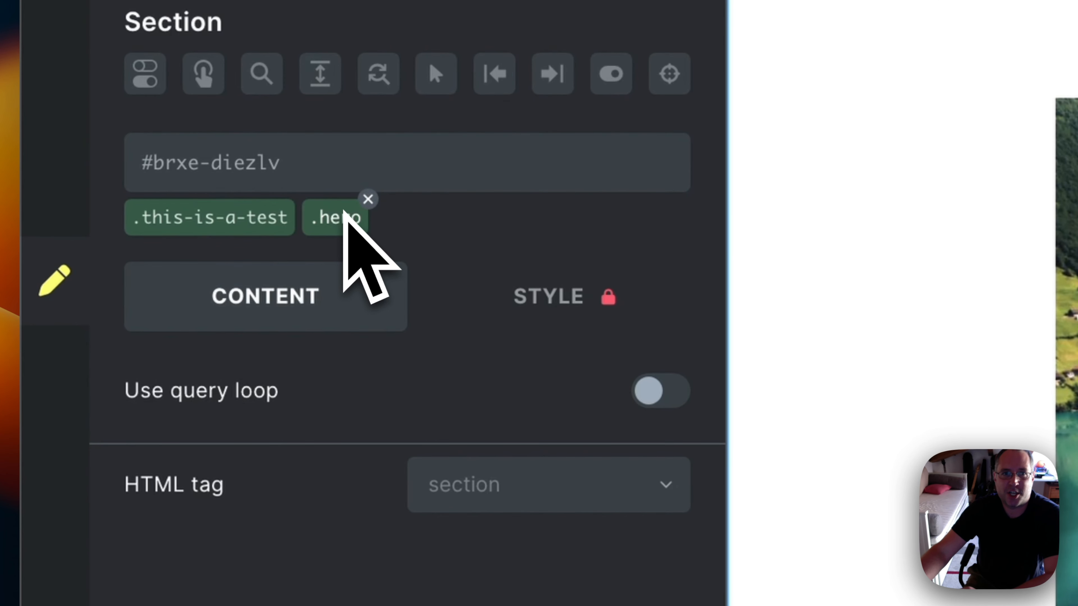
- Check the hero classes assigned to the Container, Block and Image elements, and view the hero category in the Class Manager
click(1070, 250)
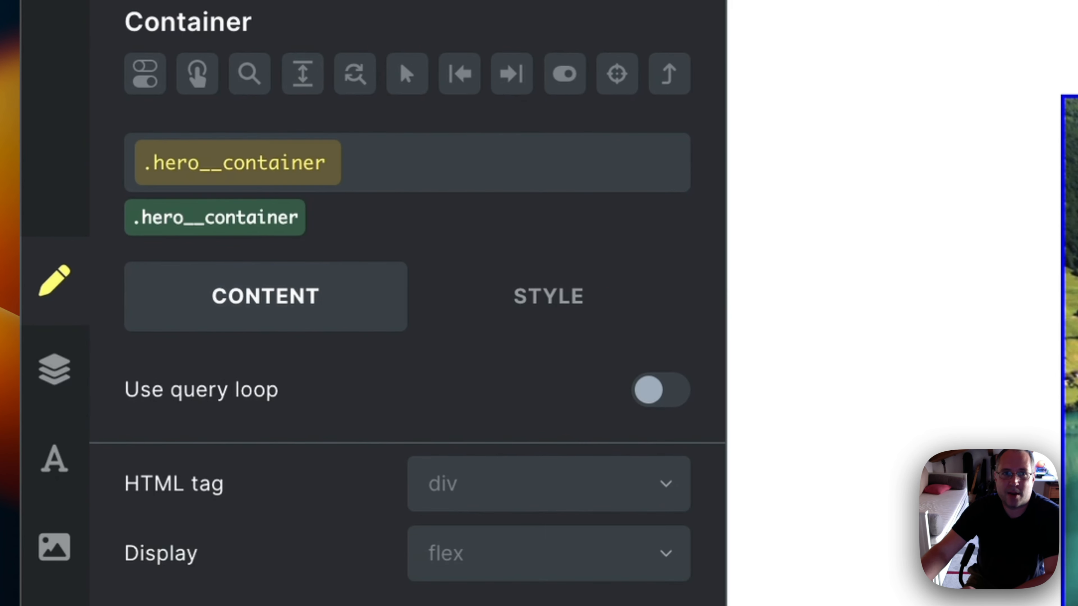
click(1074, 408)
click(1074, 407)
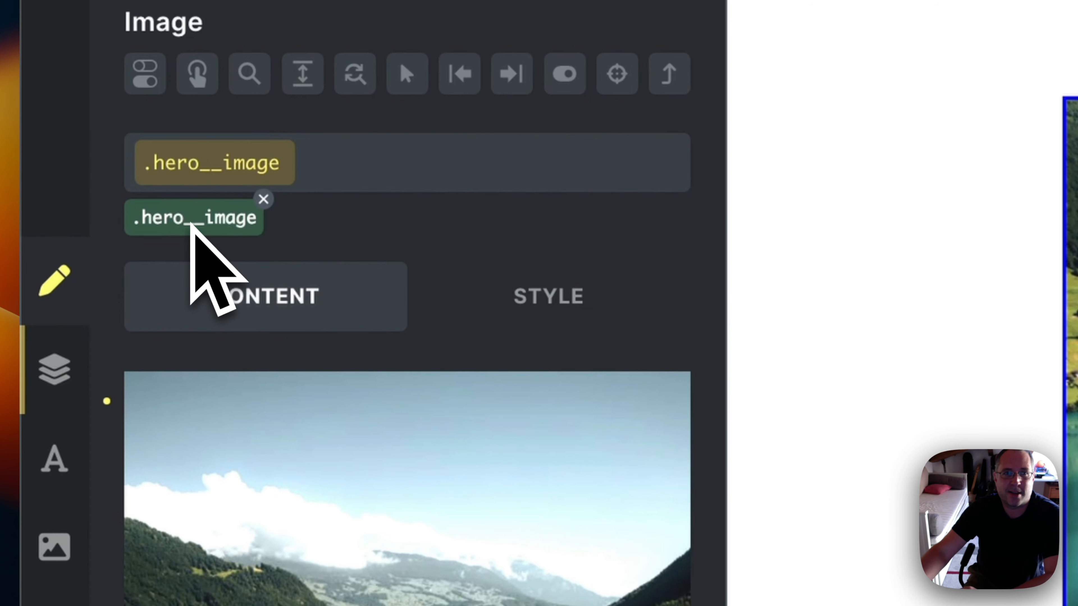
click(776, 2)
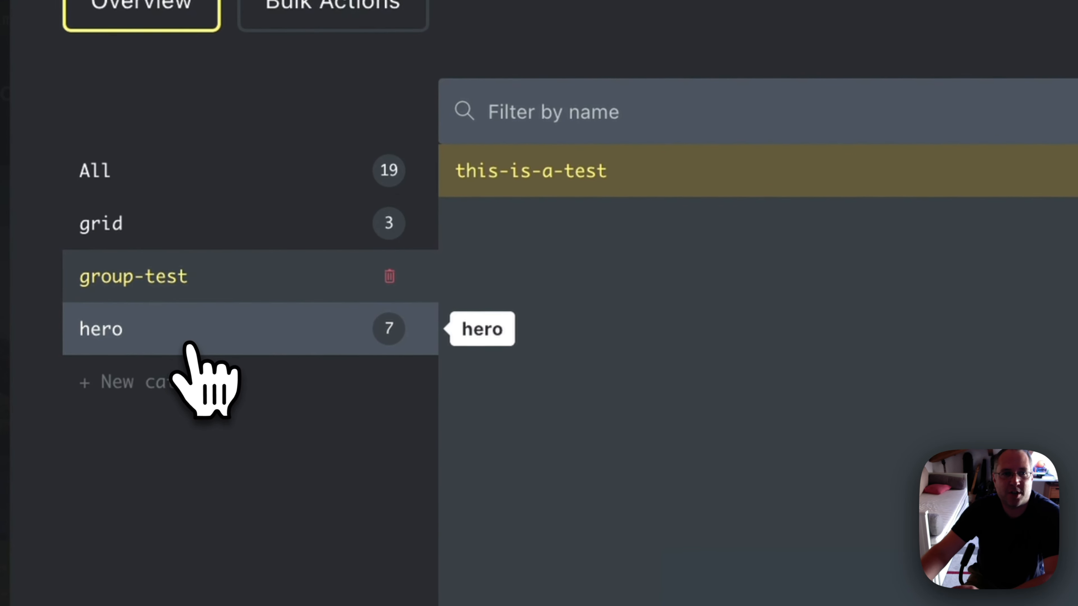
click(189, 345)
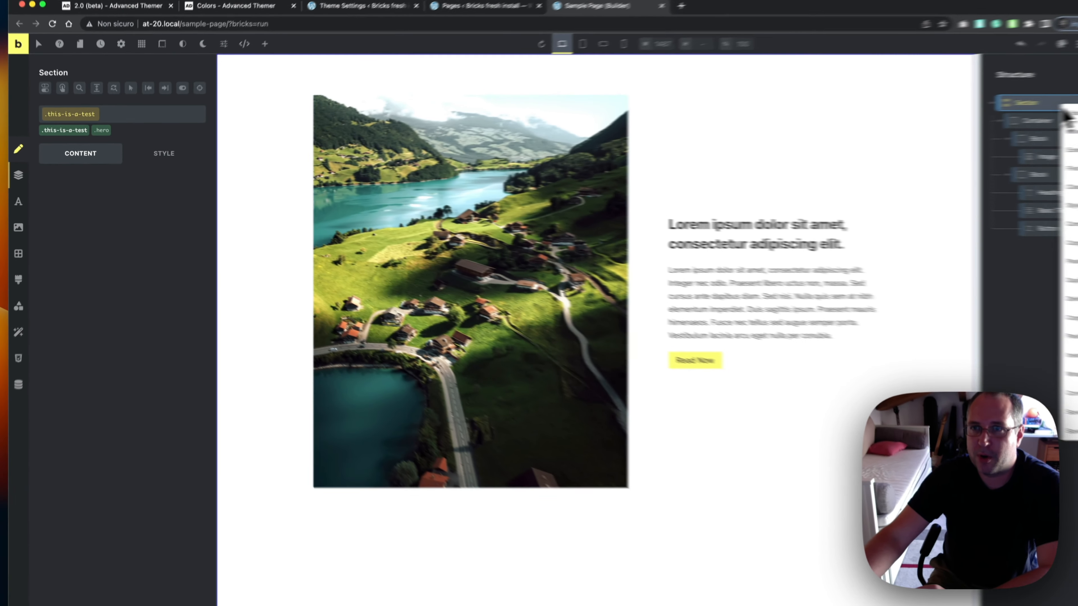
- Look at the Section's Component Class Manager option, and view the hero__button class in the Class Manager's hero category
right_click(932, 114)
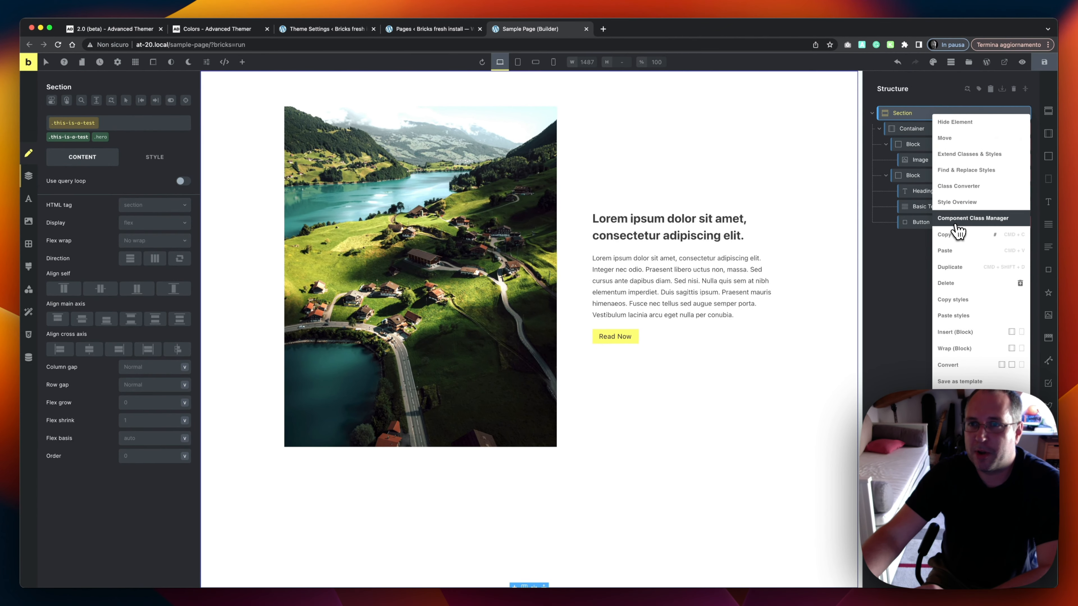
click(958, 224)
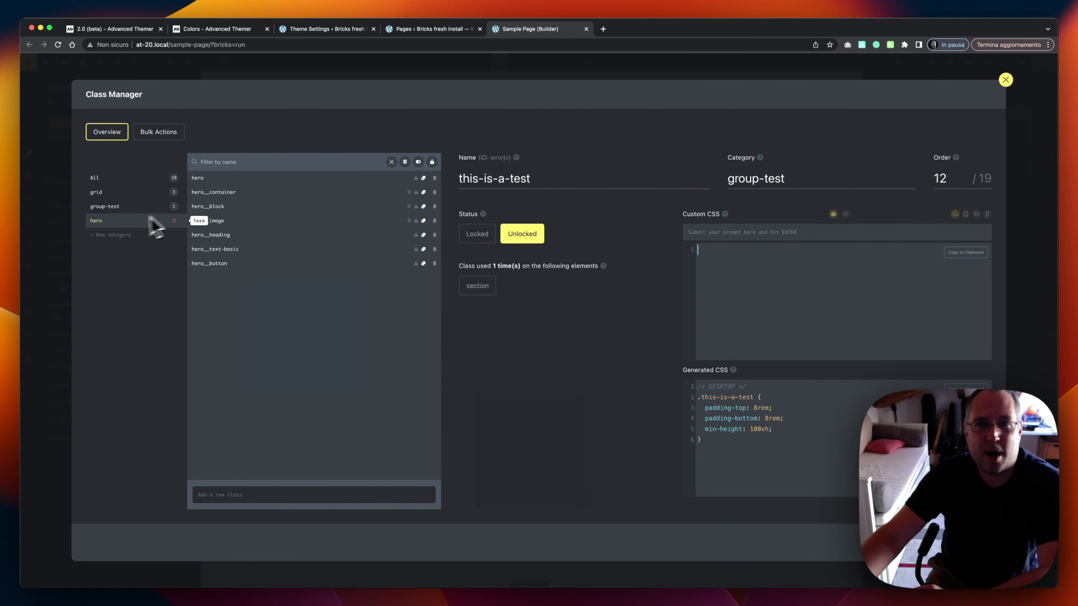
click(226, 265)
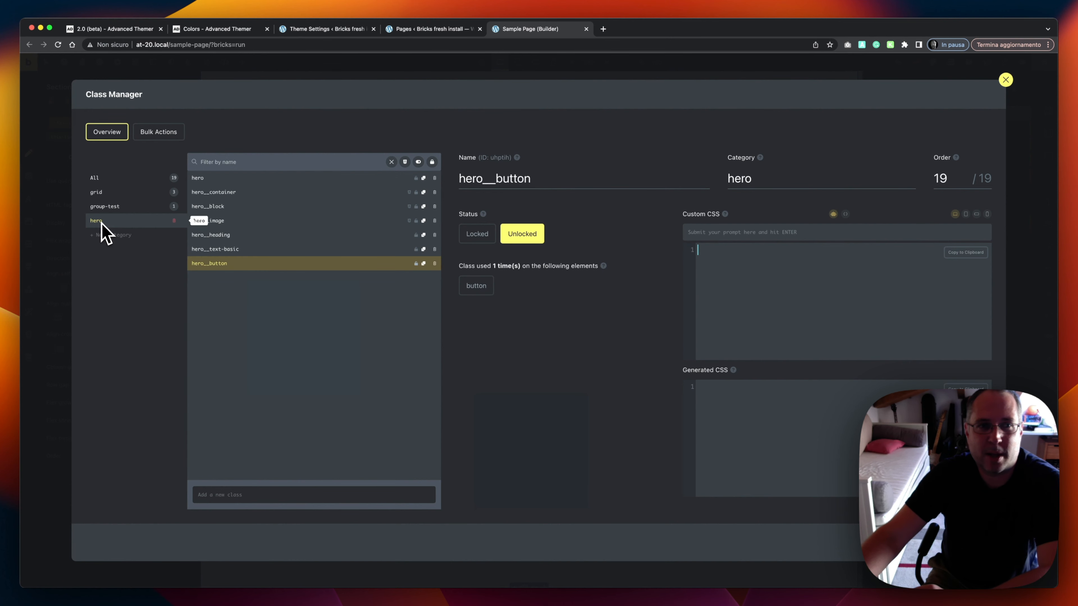
click(61, 231)
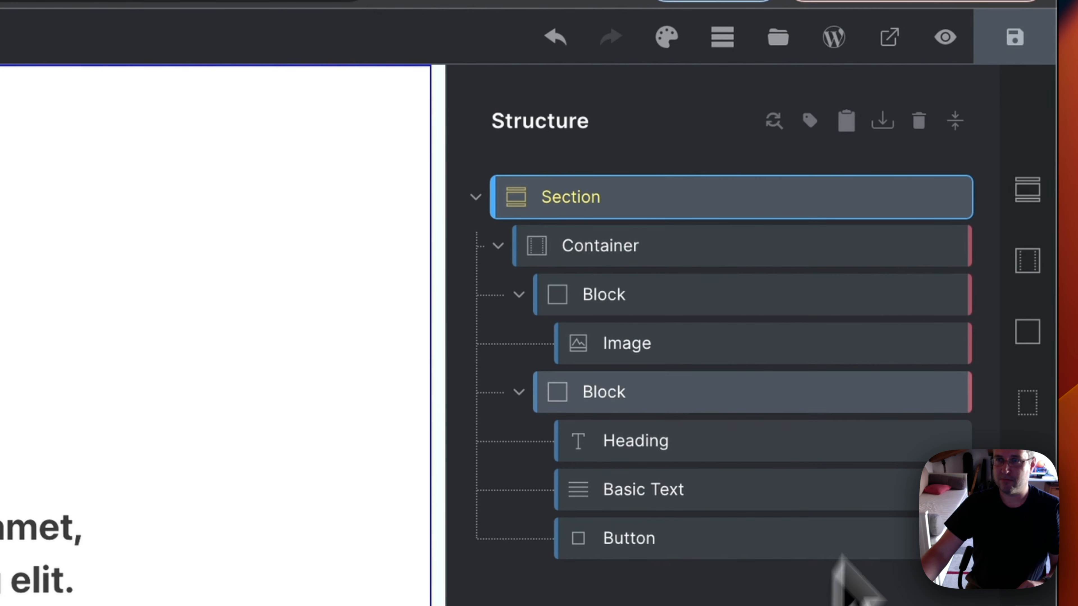
- Add a second section with a block inside its container, and nest a heading in that block
click(1036, 202)
click(1029, 255)
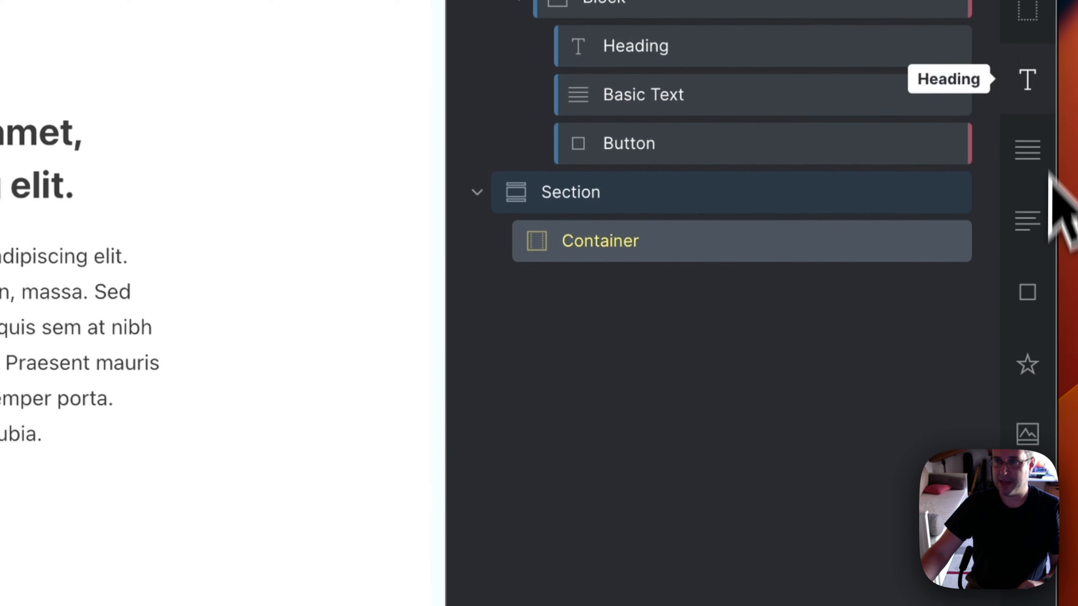
click(1029, 7)
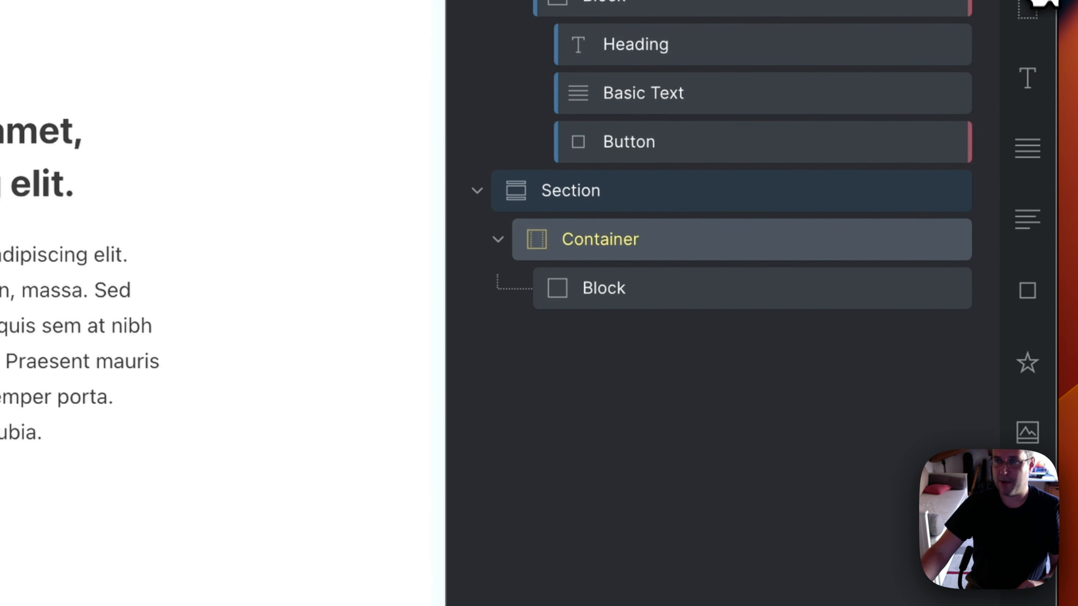
click(1029, 85)
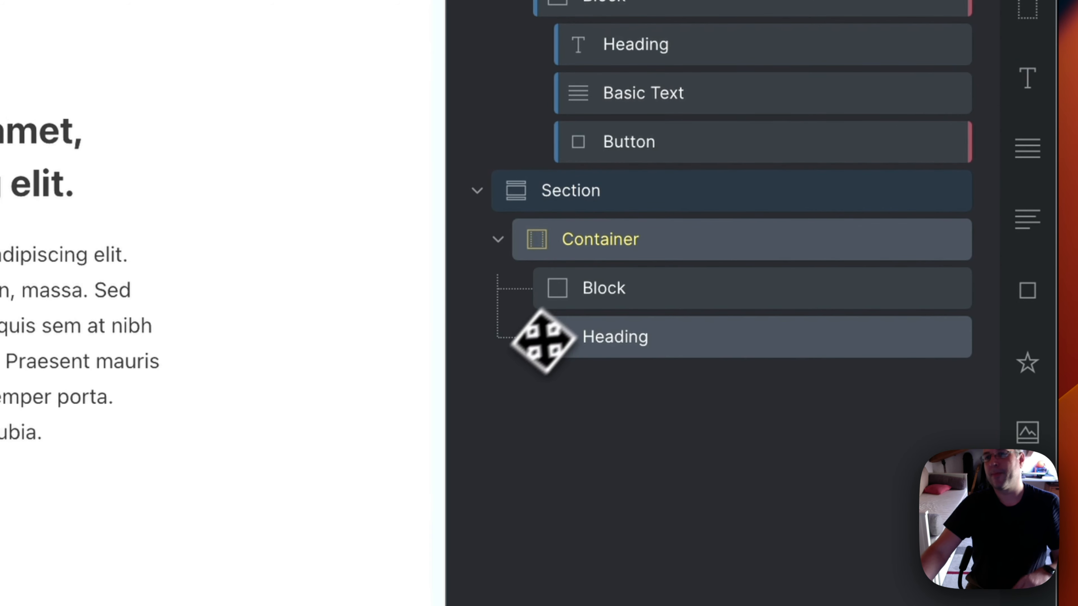
drag(595, 335, 613, 295)
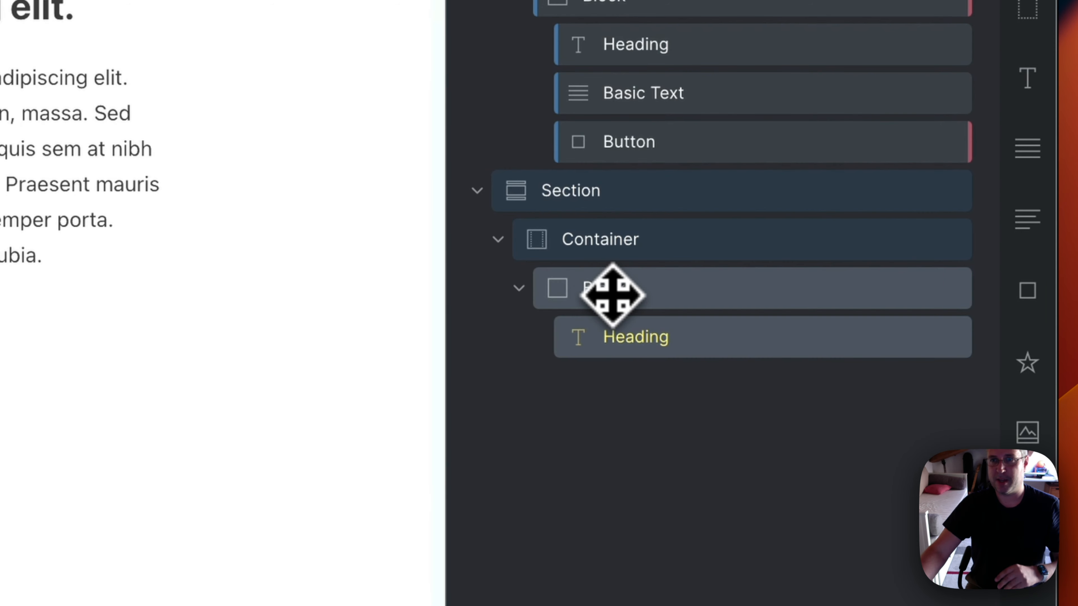
- Rename the new section Testimonial, and review its Class Converter preview and the Class Category help with the basename testimonial
double_click(594, 204)
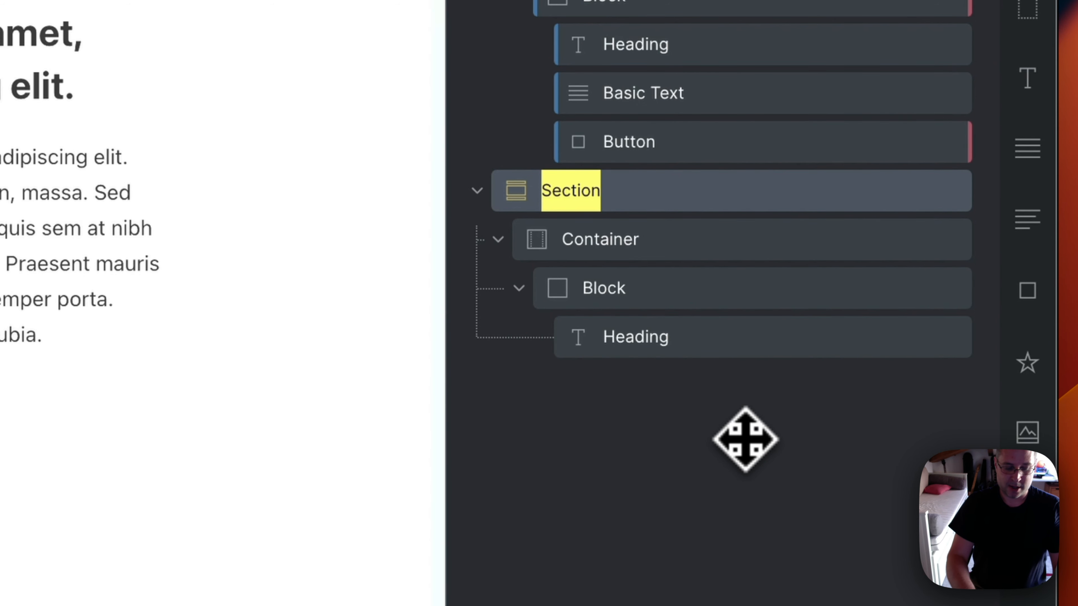
text(Testim)
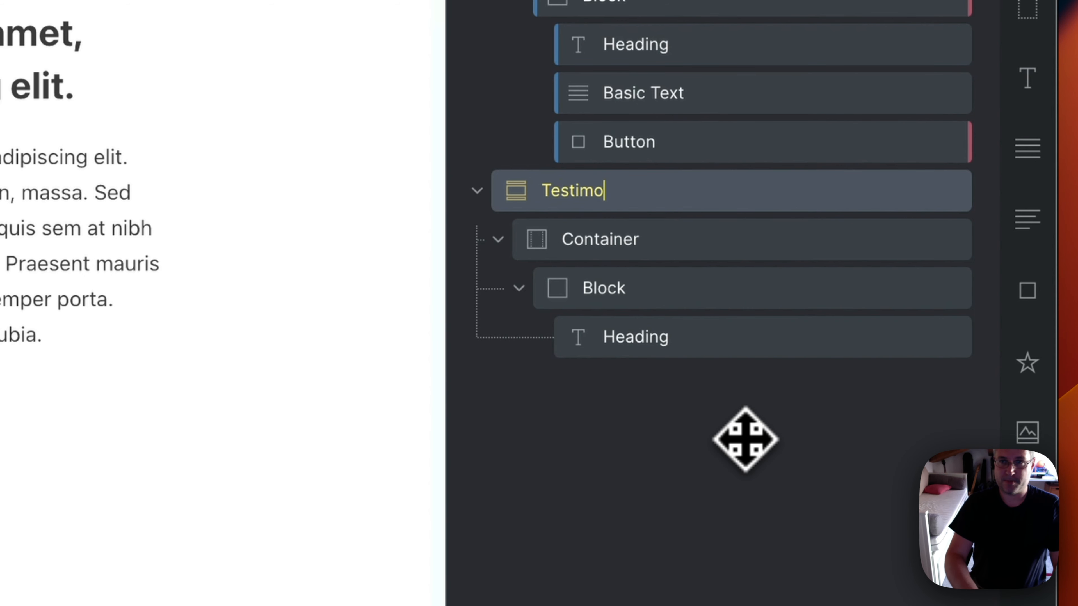
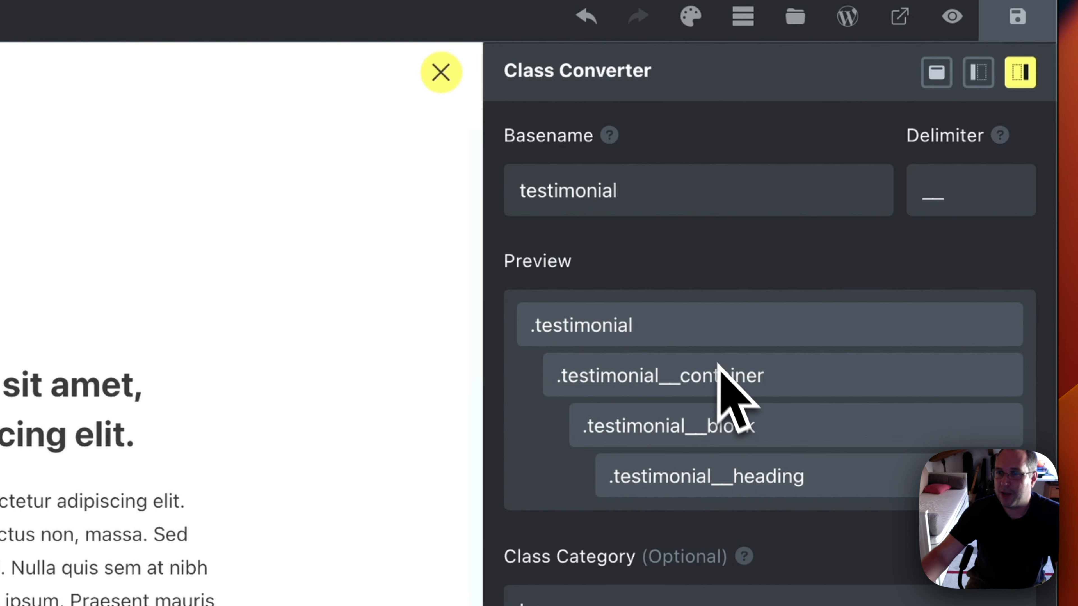
mouse_move(748, 561)
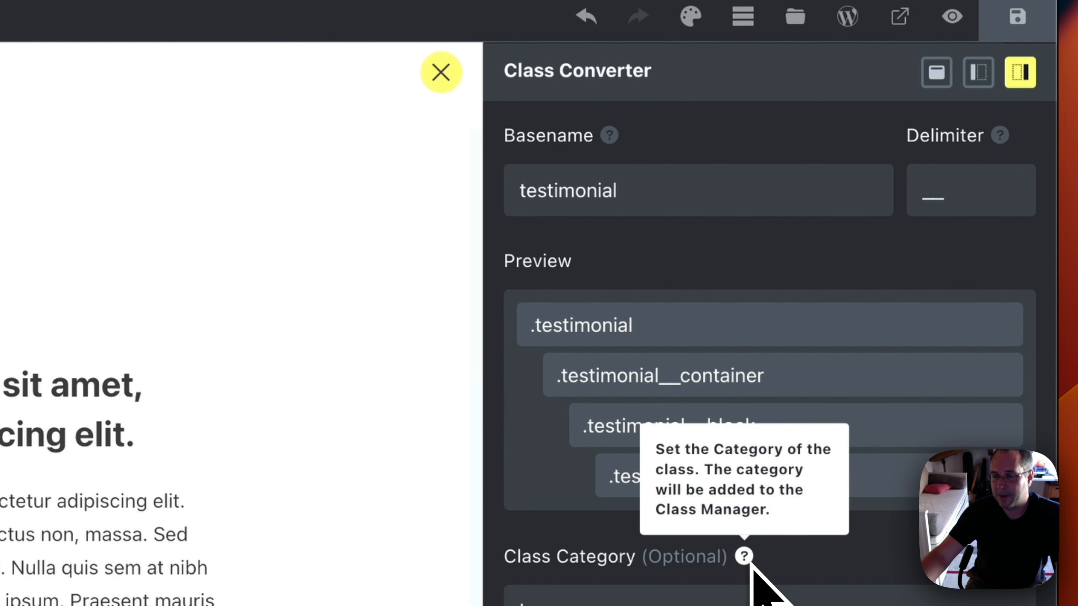
click(416, 500)
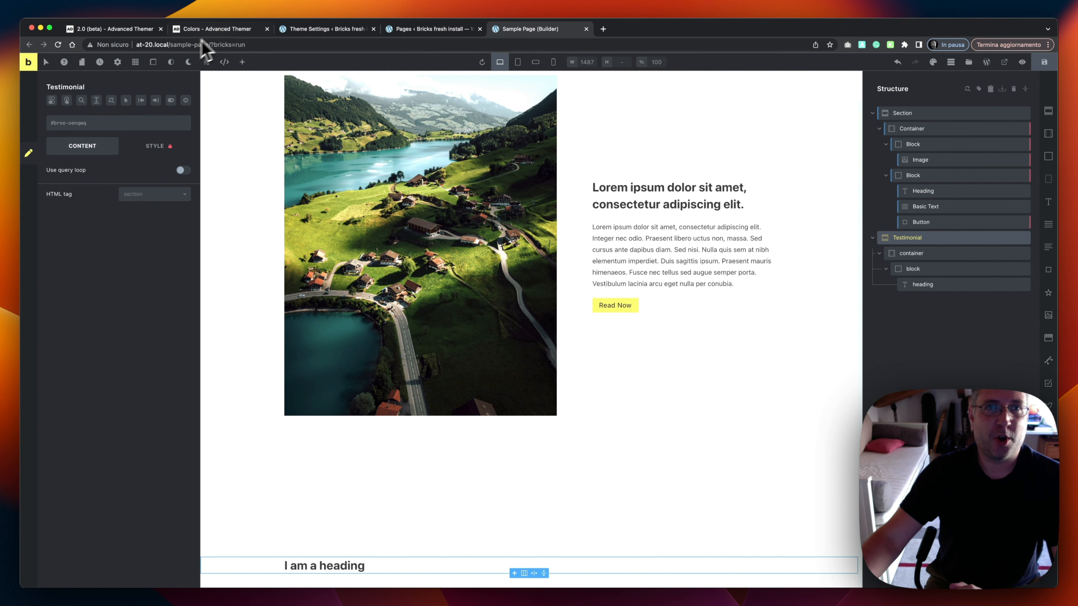
- Check the Release 2.0 (beta) change list, and enable and save all Custom Element Settings in the WordPress Theme Settings
click(129, 29)
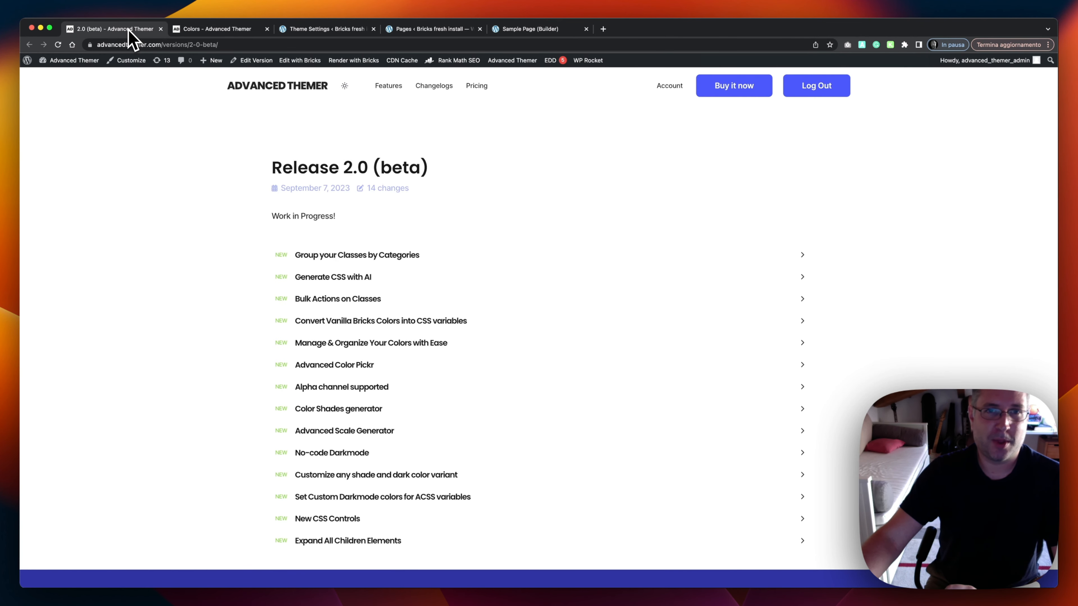
scroll(501, 242, down, 2)
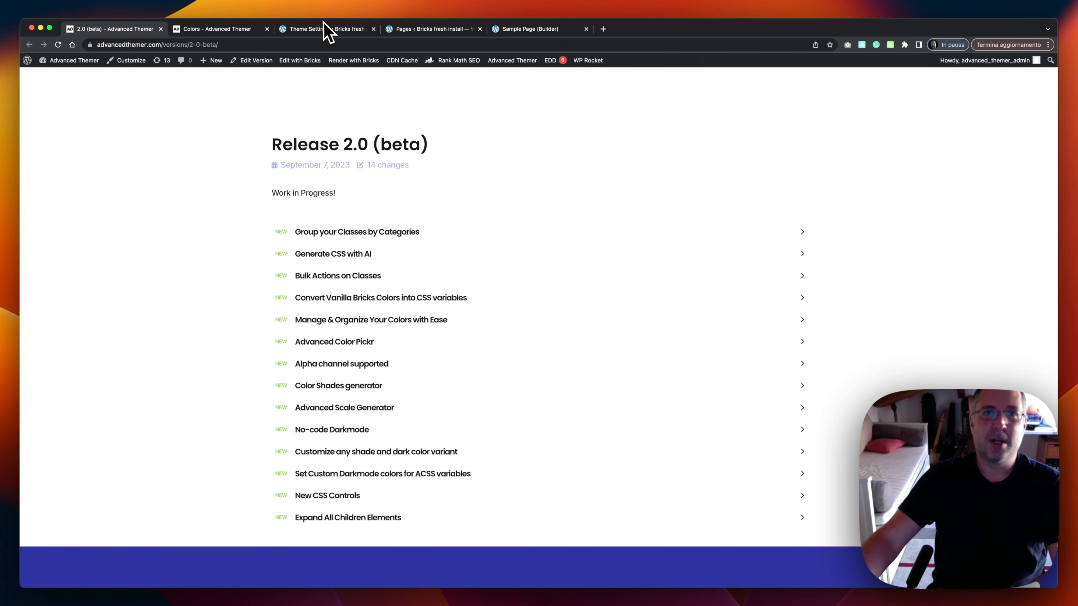
click(322, 29)
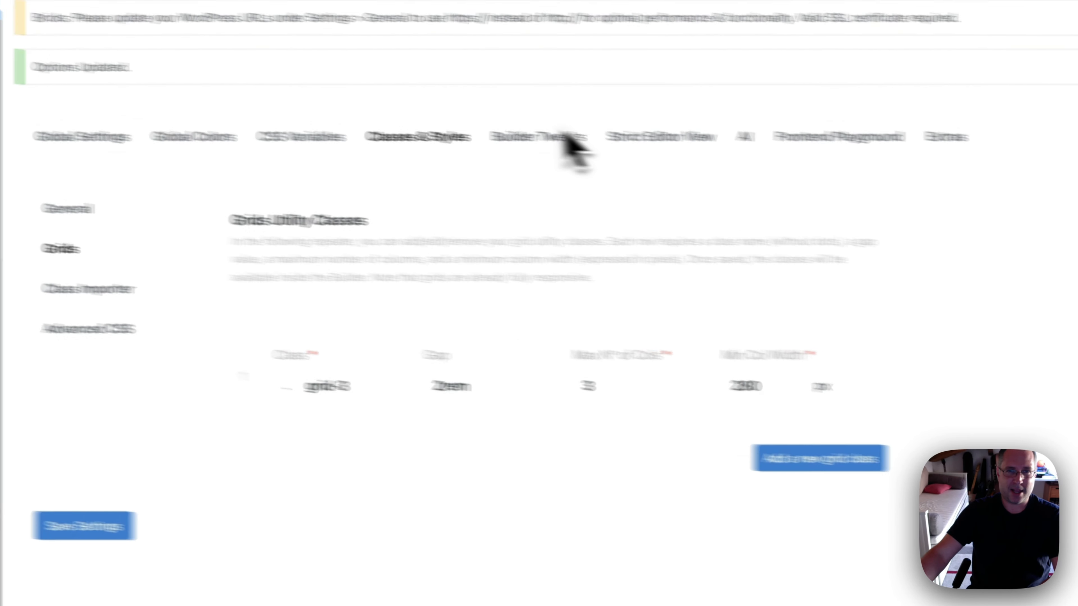
click(557, 136)
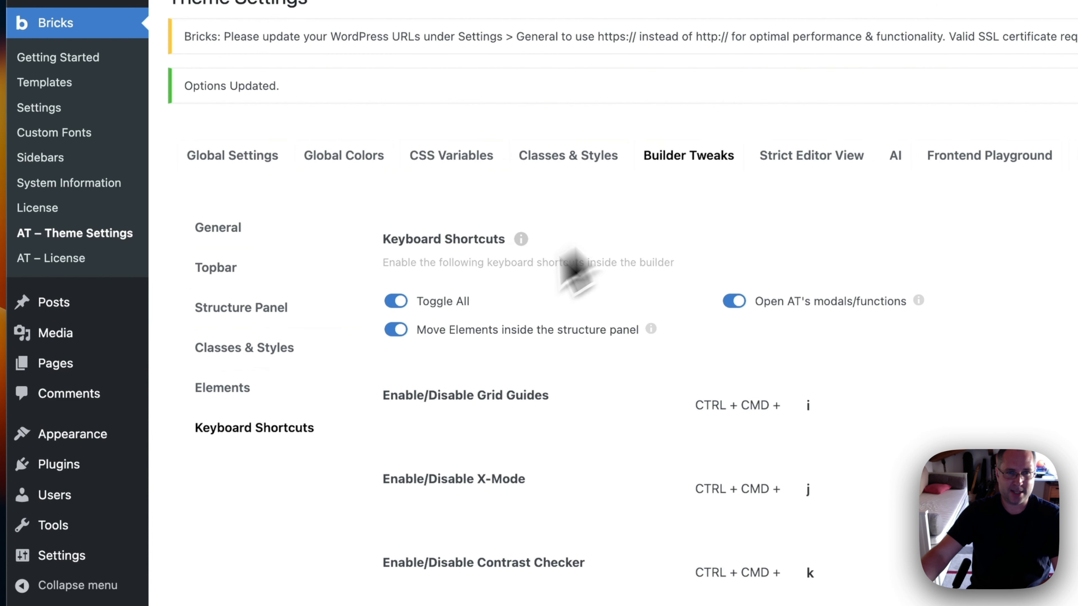
click(293, 401)
scroll(522, 395, down, 10)
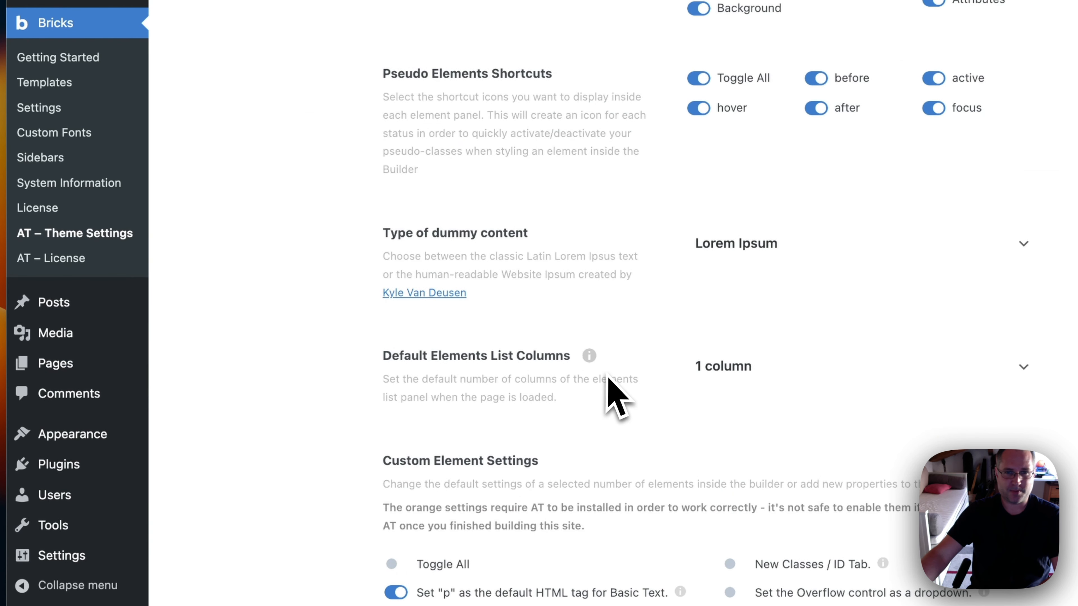
scroll(608, 378, down, 4)
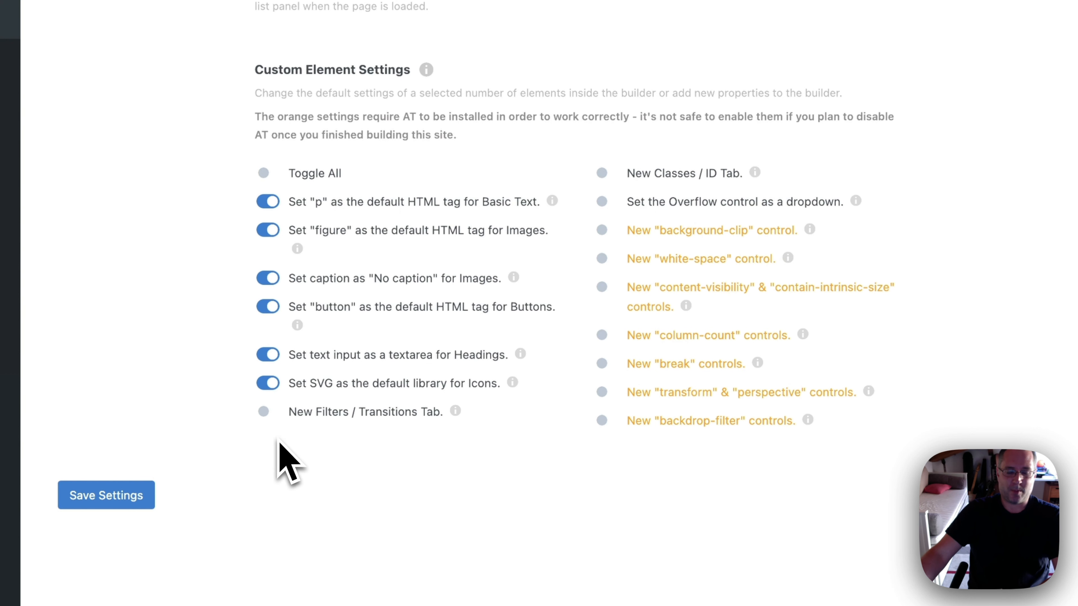
click(269, 173)
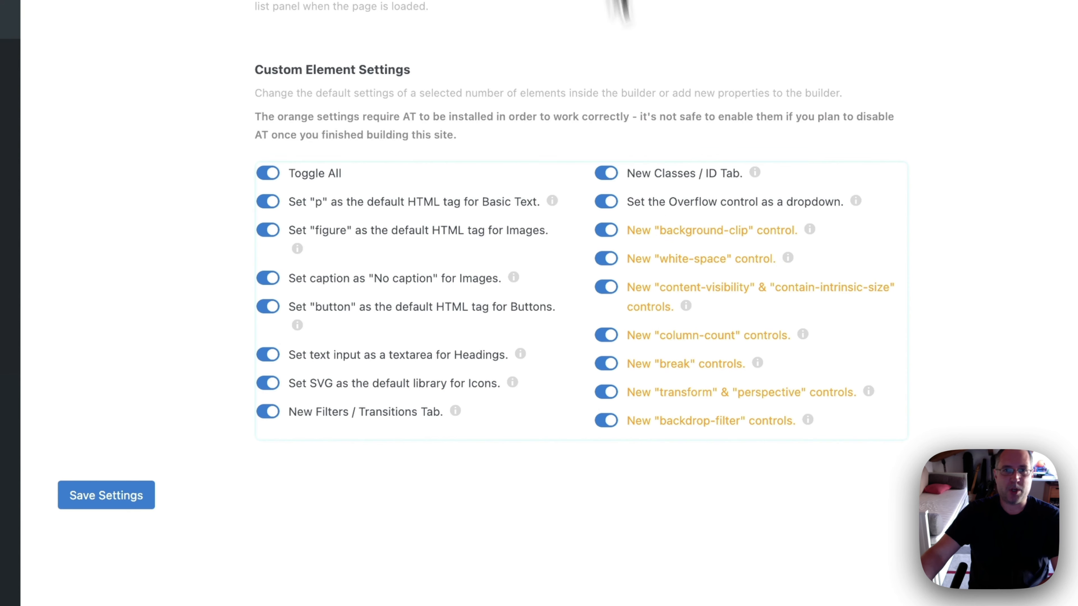
click(71, 501)
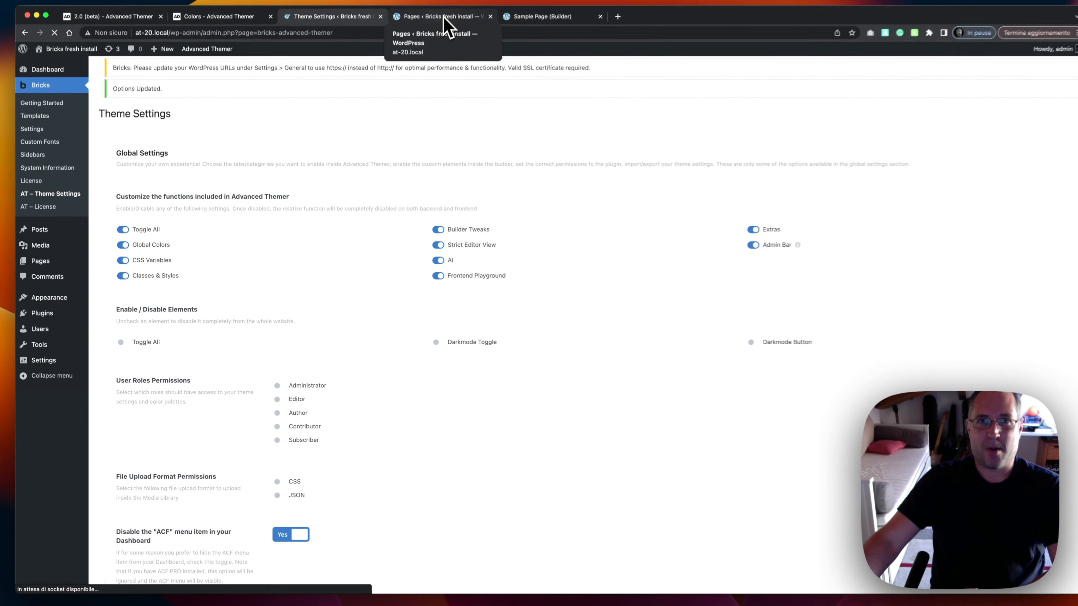
- Switch to the Sample Page builder and reload it, discarding the unsaved page changes
click(432, 30)
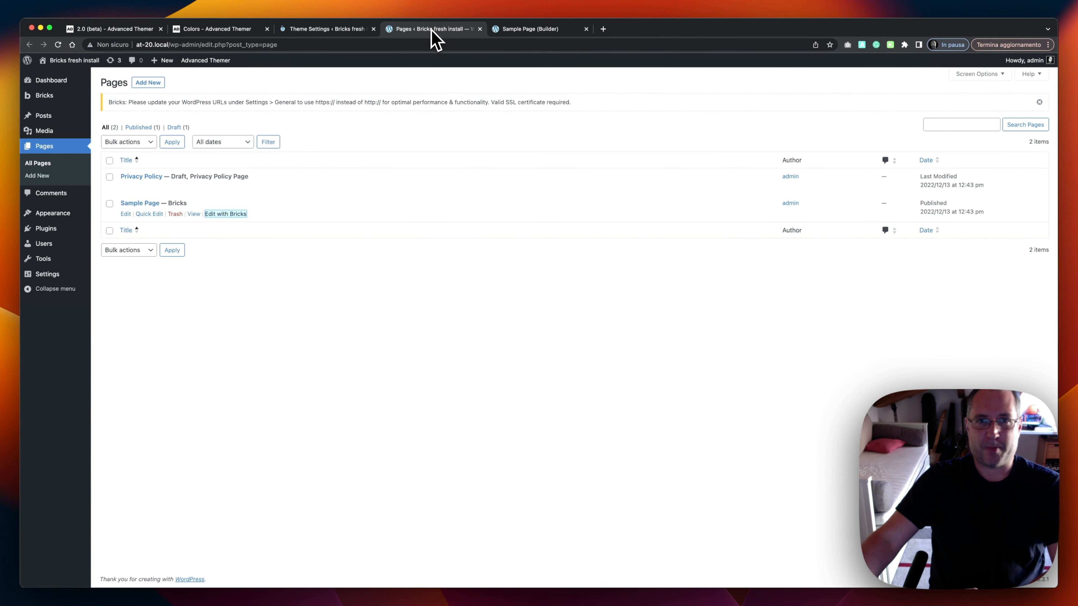
click(543, 30)
click(58, 44)
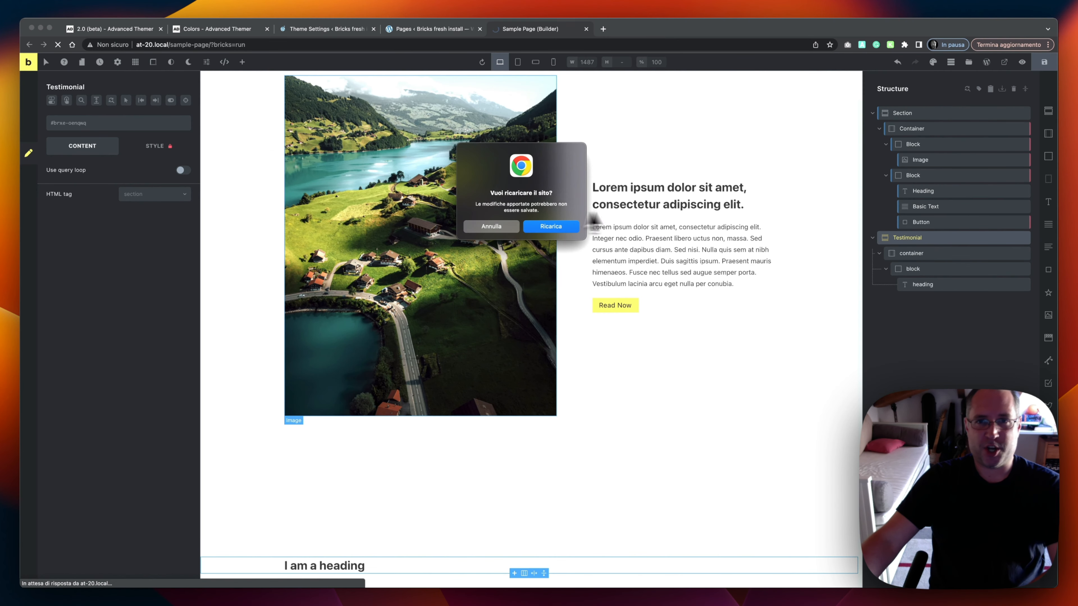
click(566, 229)
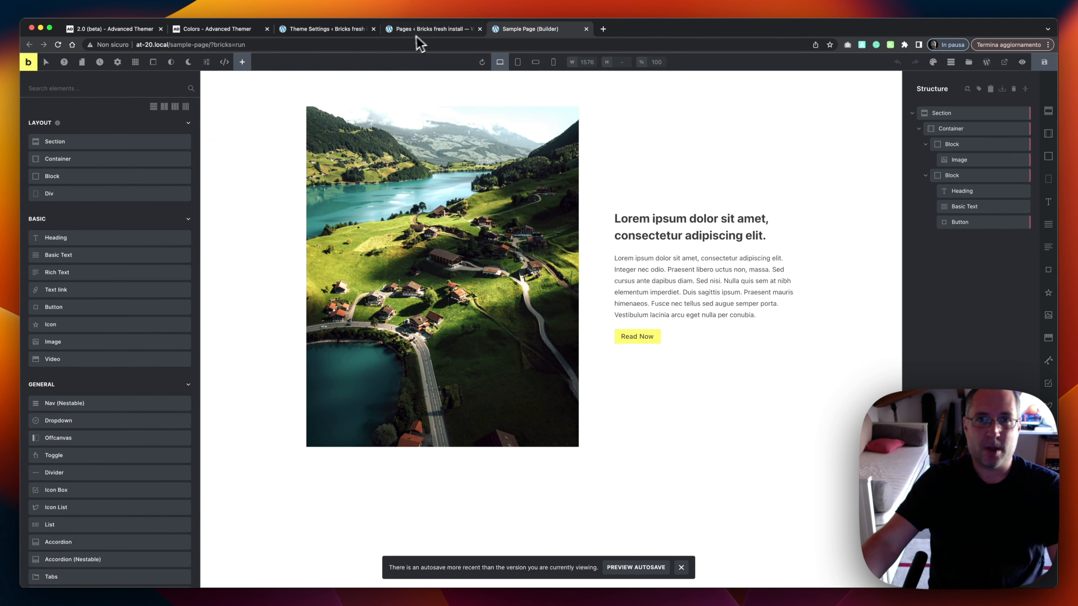
- Switch to the WordPress Theme Settings and check the Custom Element Settings list
click(419, 34)
click(327, 29)
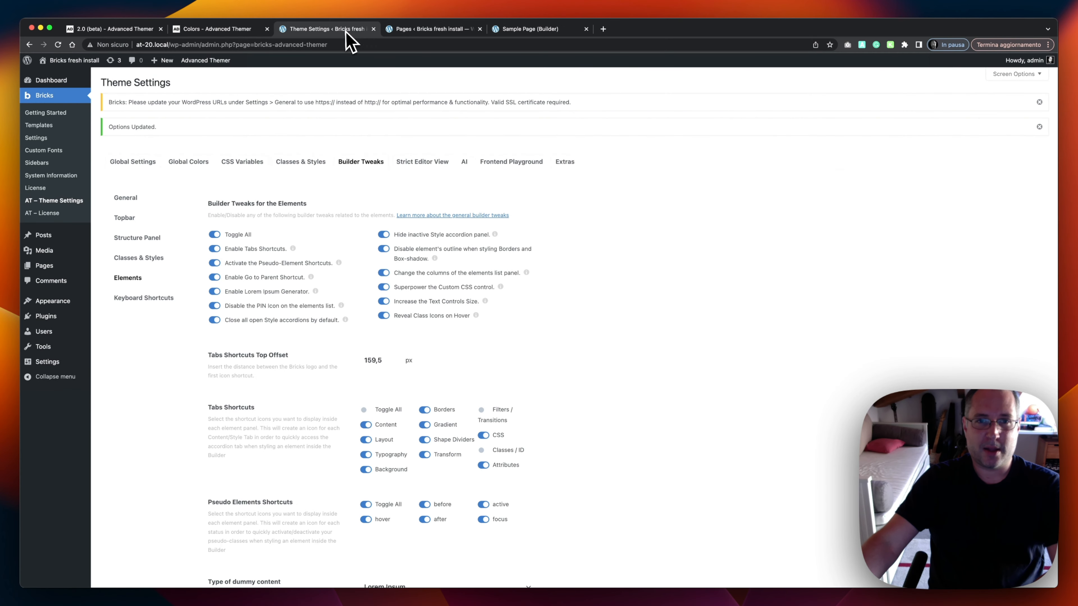
scroll(409, 228, down, 10)
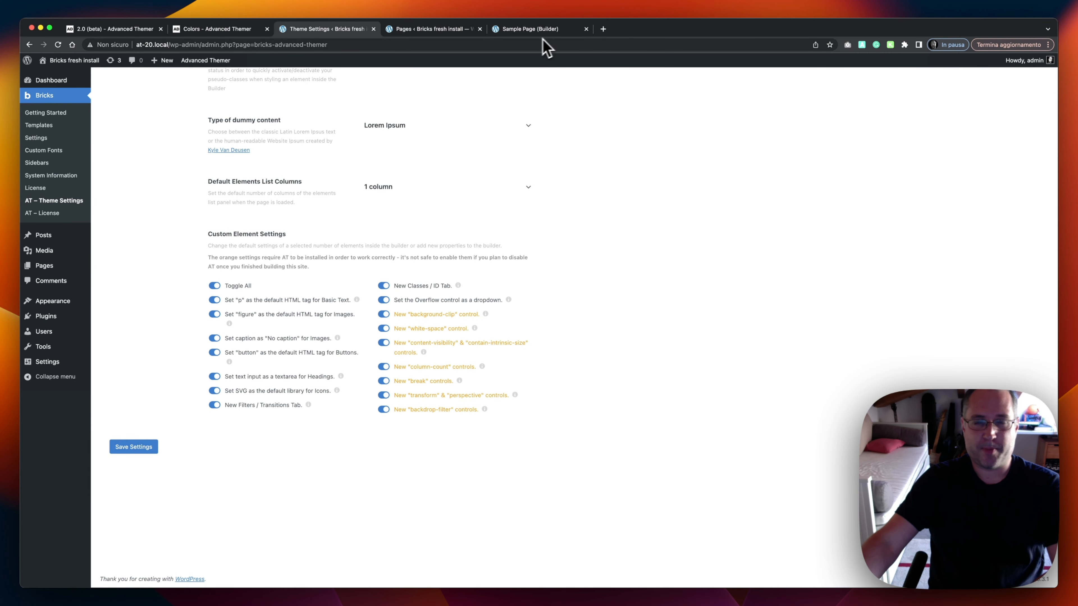
- Return to the Sample Page builder and examine the section's Filters / Transitions style group
click(542, 29)
click(968, 116)
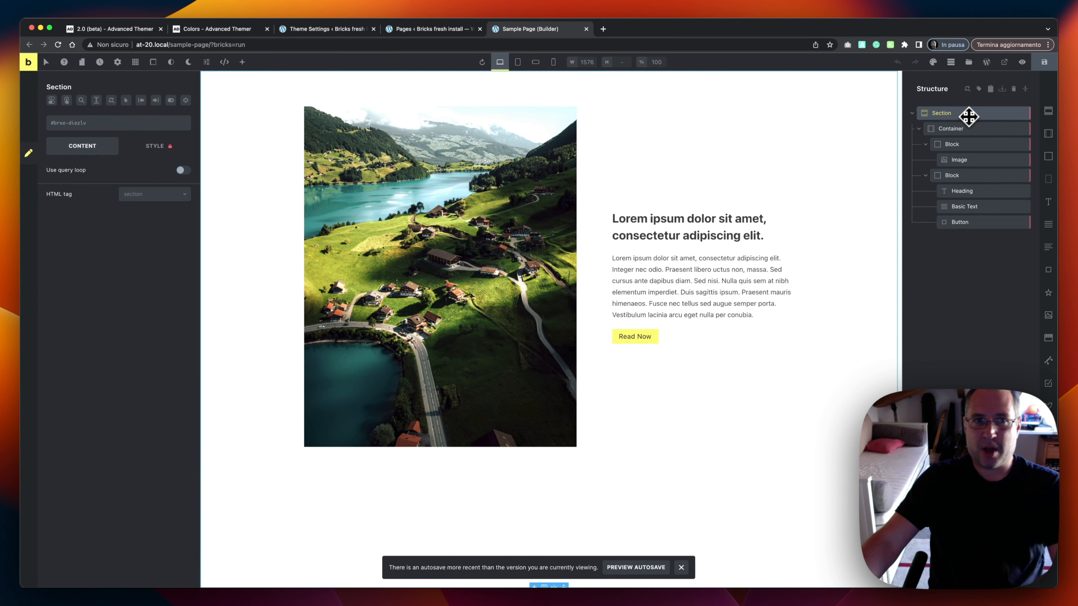
click(170, 146)
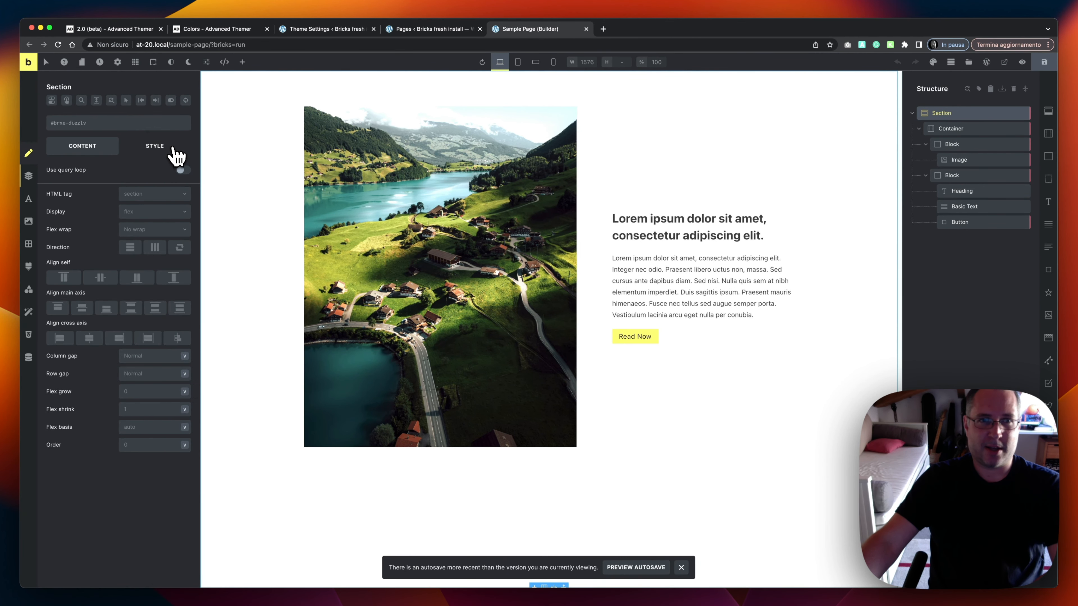
drag(205, 147, 271, 154)
click(154, 147)
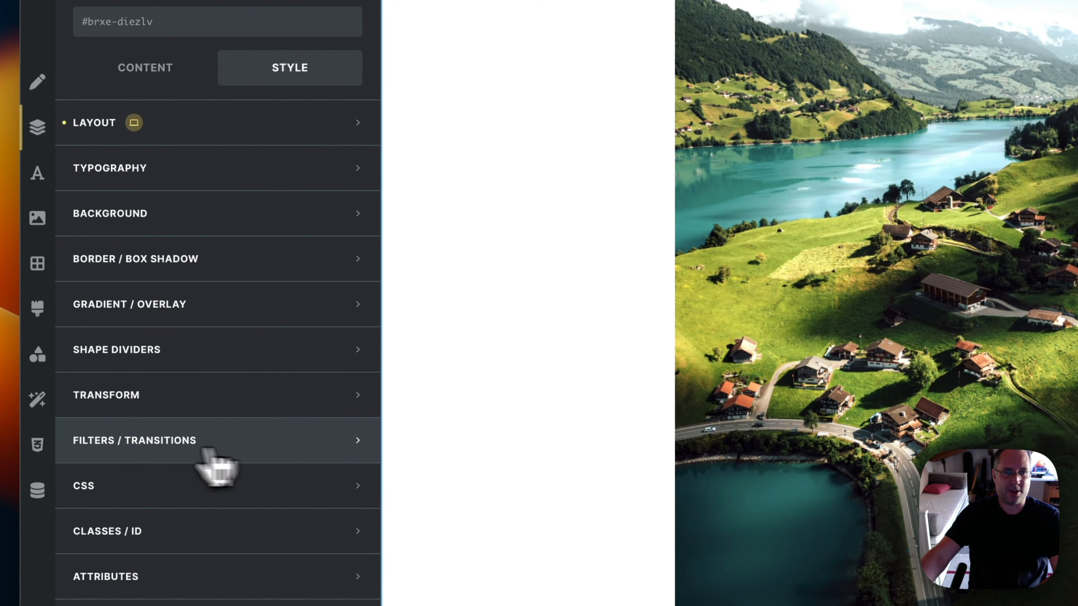
click(186, 453)
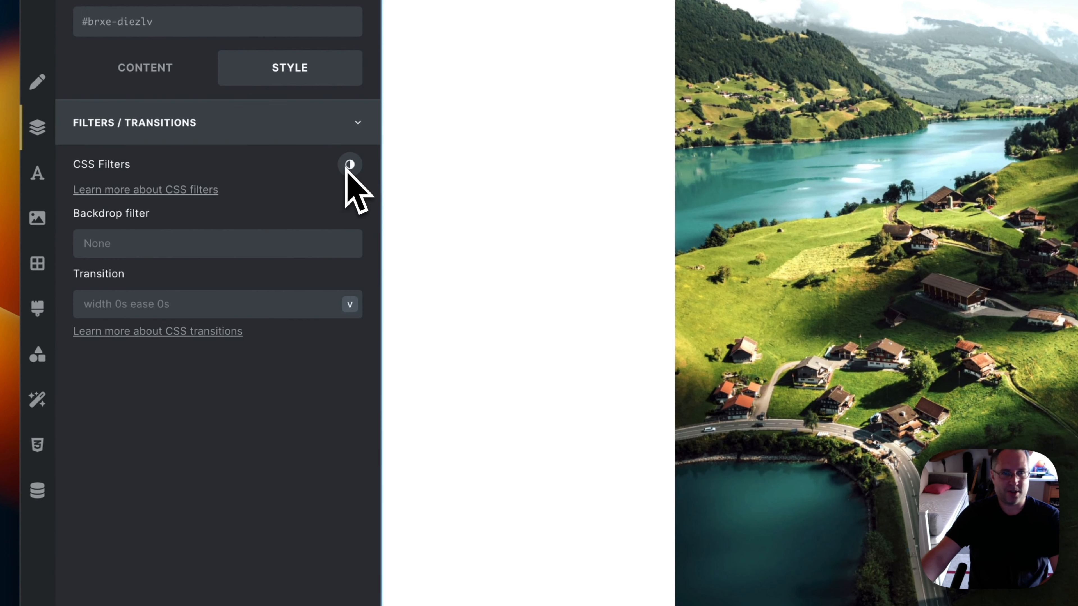
click(259, 128)
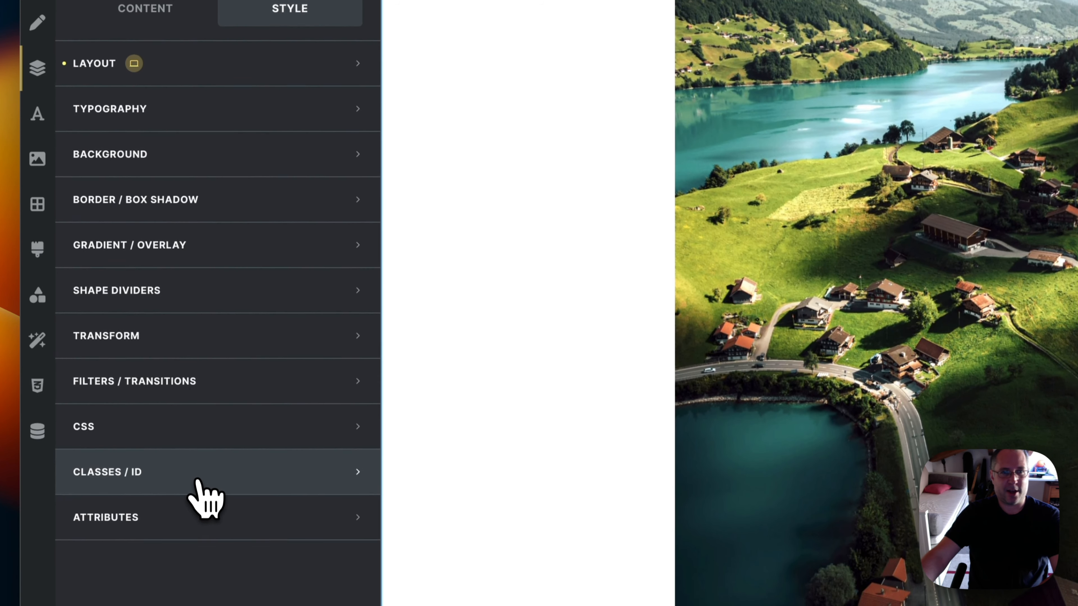
- Examine the section's Classes / ID and CSS style groups
click(197, 480)
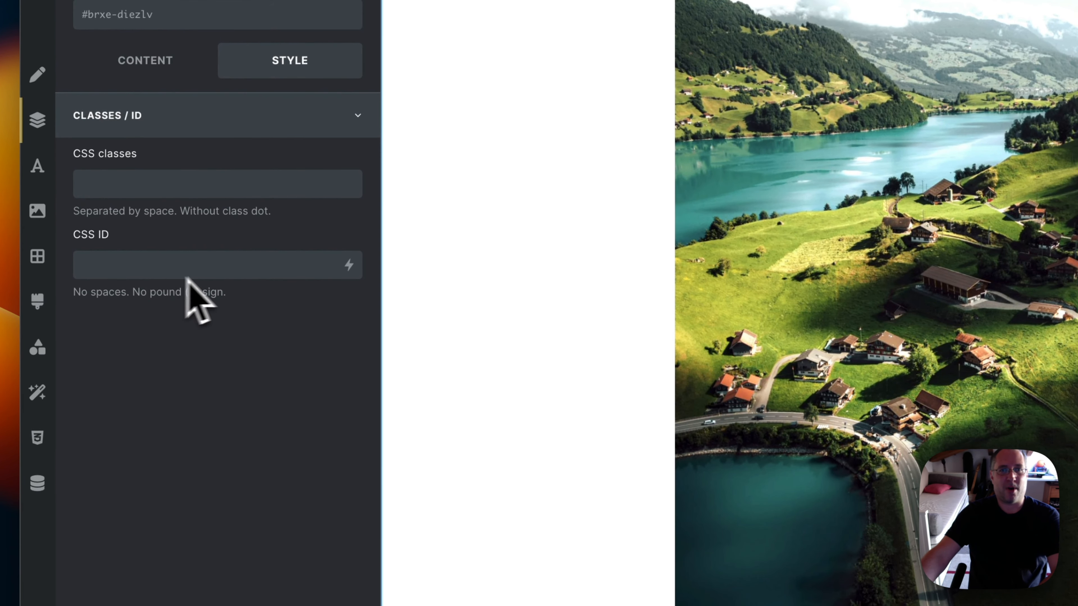
click(238, 127)
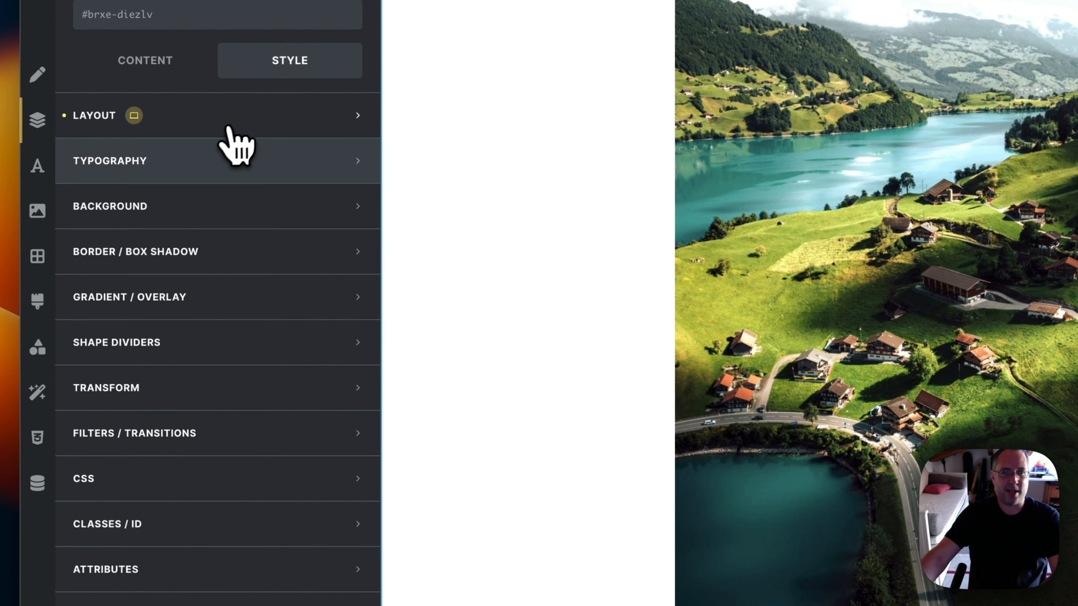
click(217, 479)
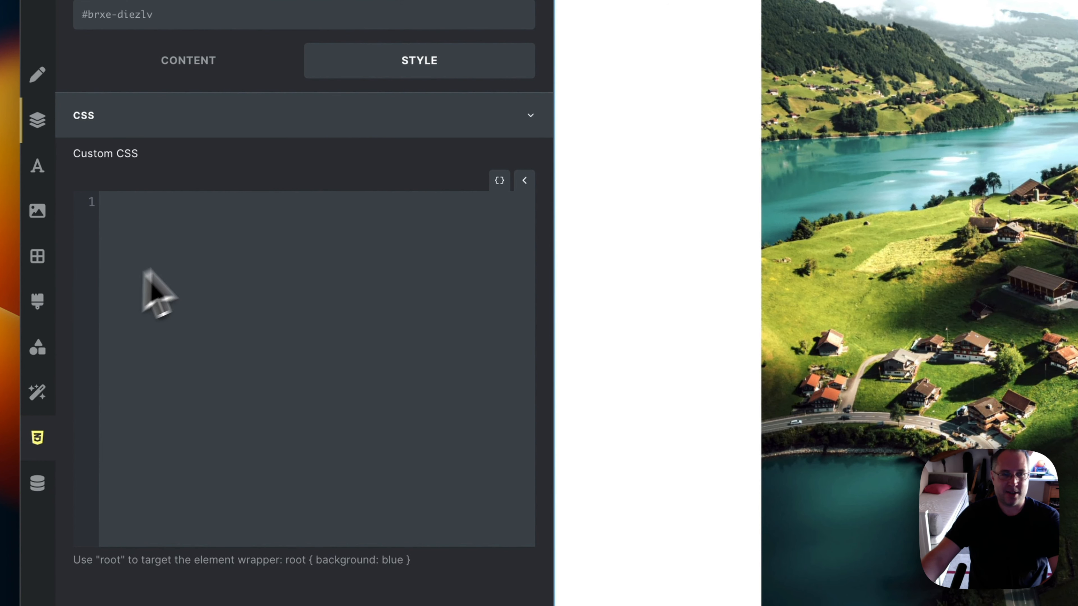
click(218, 132)
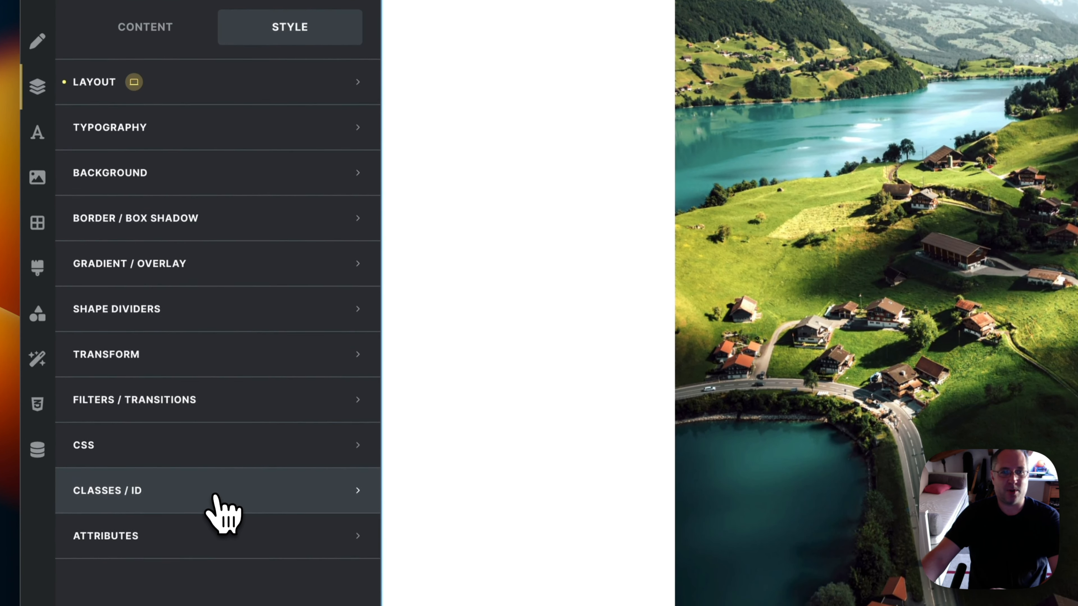
click(215, 497)
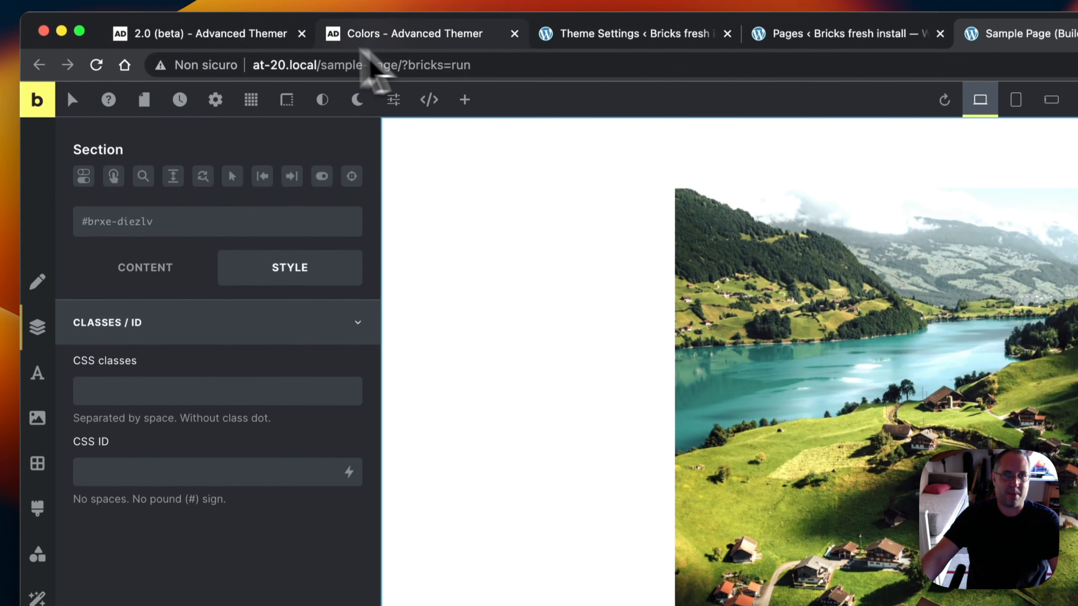
- Enable the Filters / Transitions and Classes / ID tabs shortcuts in the WordPress Theme Settings, and save the settings
click(245, 47)
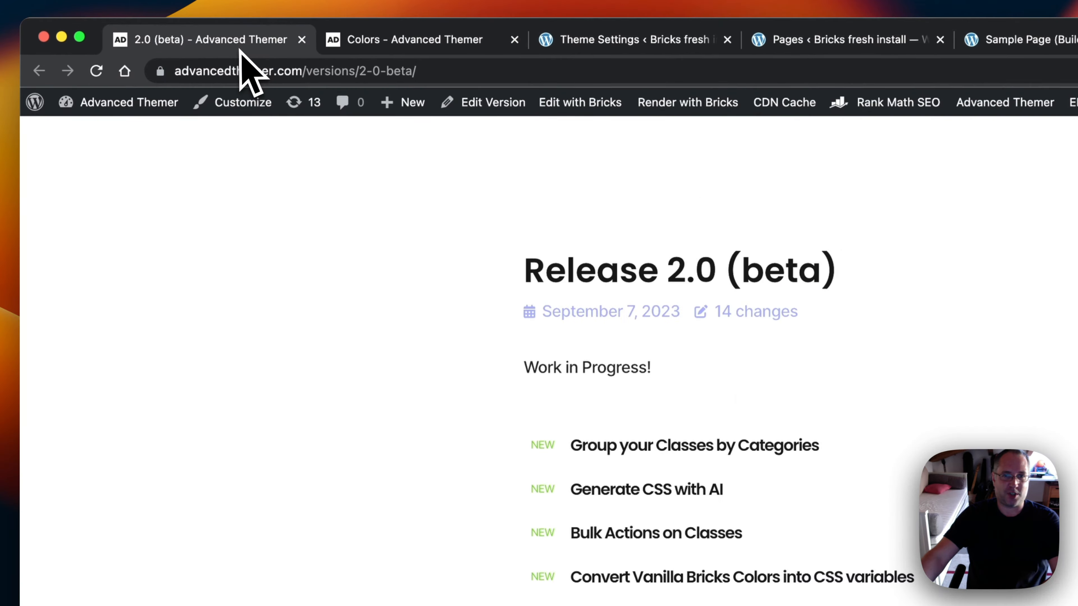
click(369, 42)
click(566, 42)
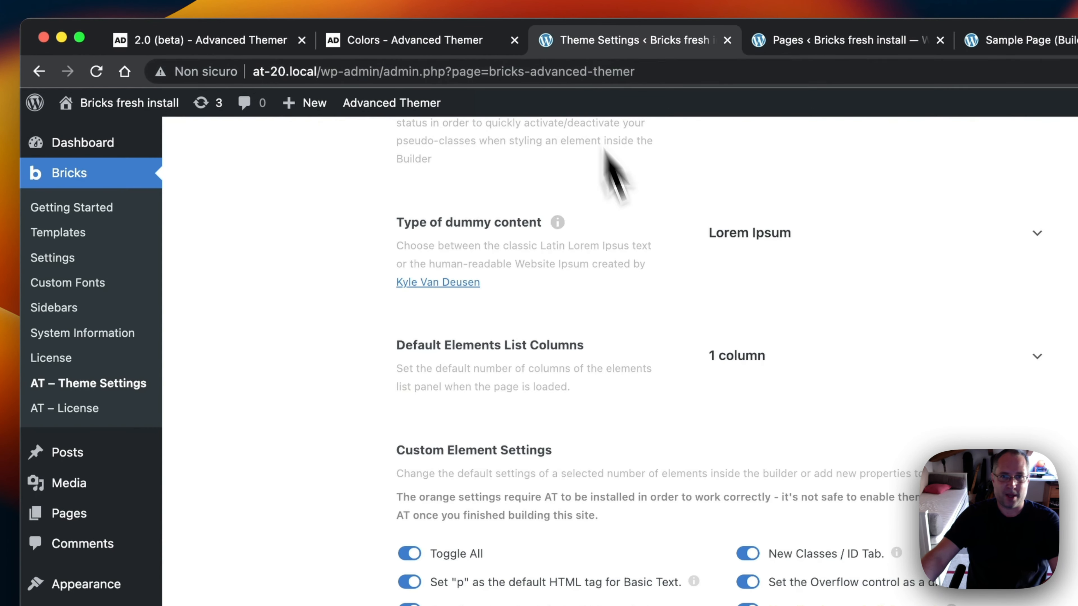
scroll(639, 299, up, 10)
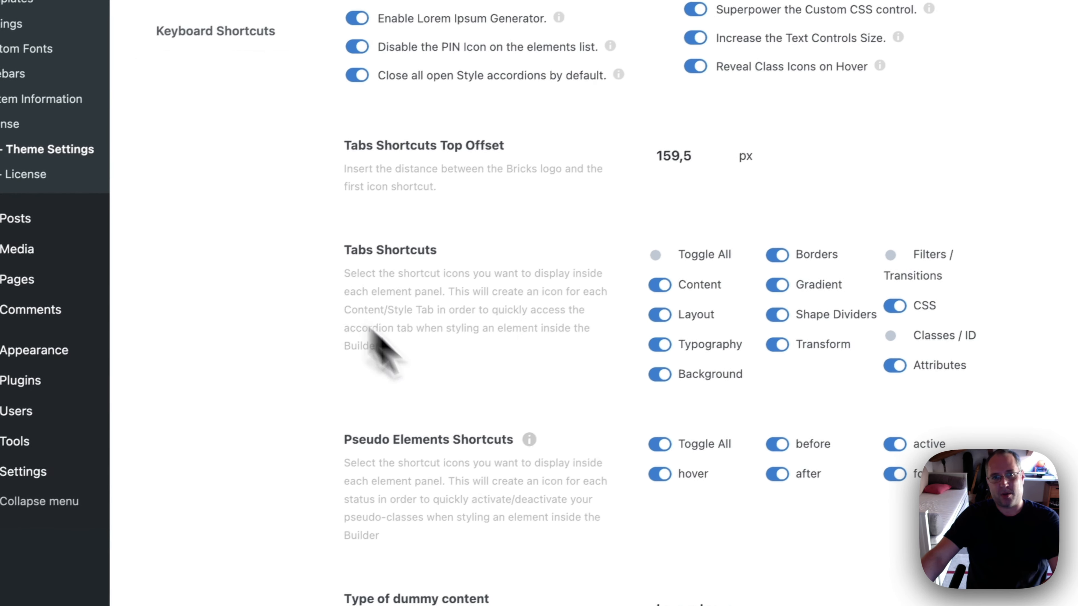
click(898, 251)
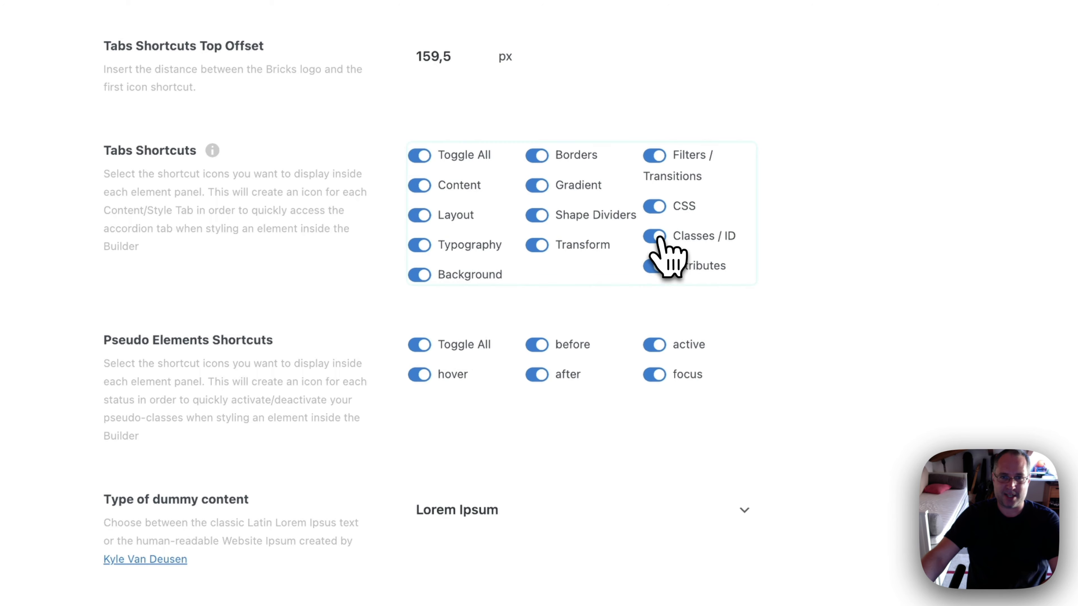
scroll(659, 239, down, 10)
click(219, 377)
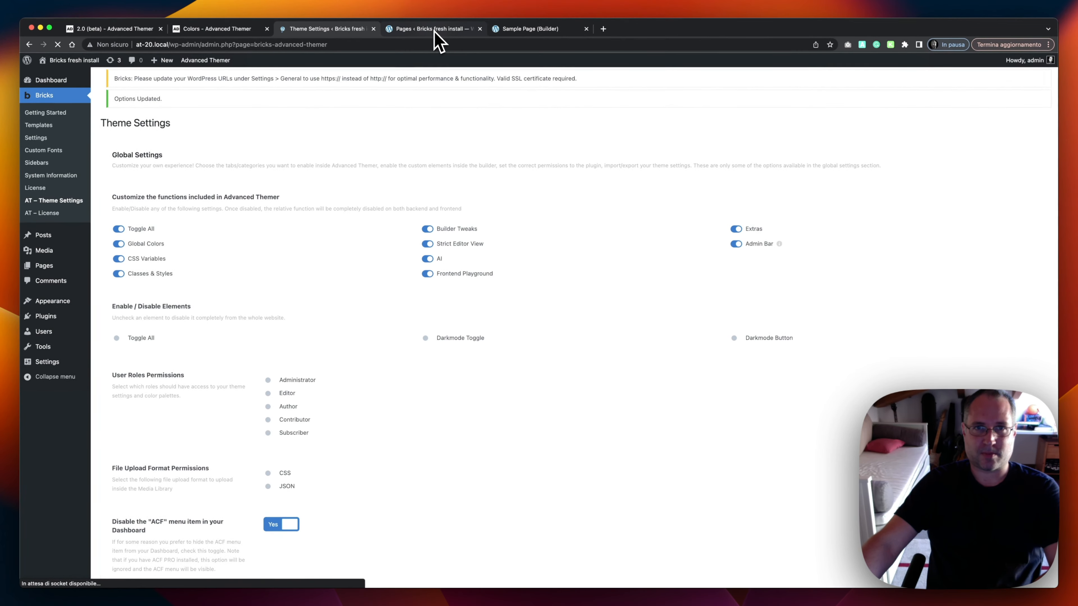
- Switch to the Sample Page builder and reload it to load the new shortcuts
click(434, 29)
click(560, 34)
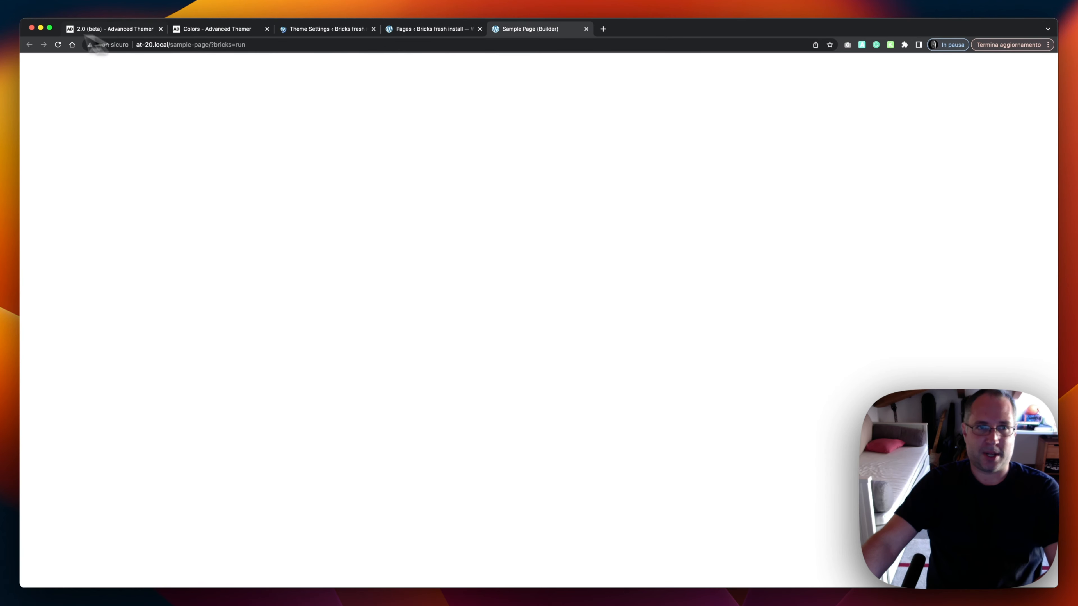
click(59, 44)
click(551, 226)
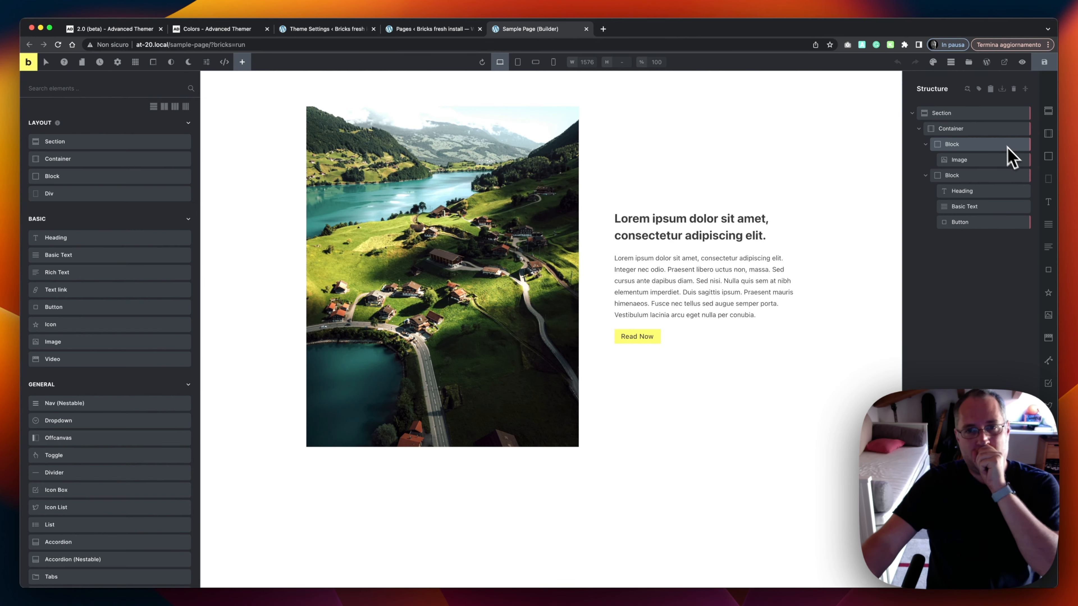
- Examine the Classes / ID and Filters / Transitions shortcuts and the Backdrop filter control for the block containing the image
click(972, 146)
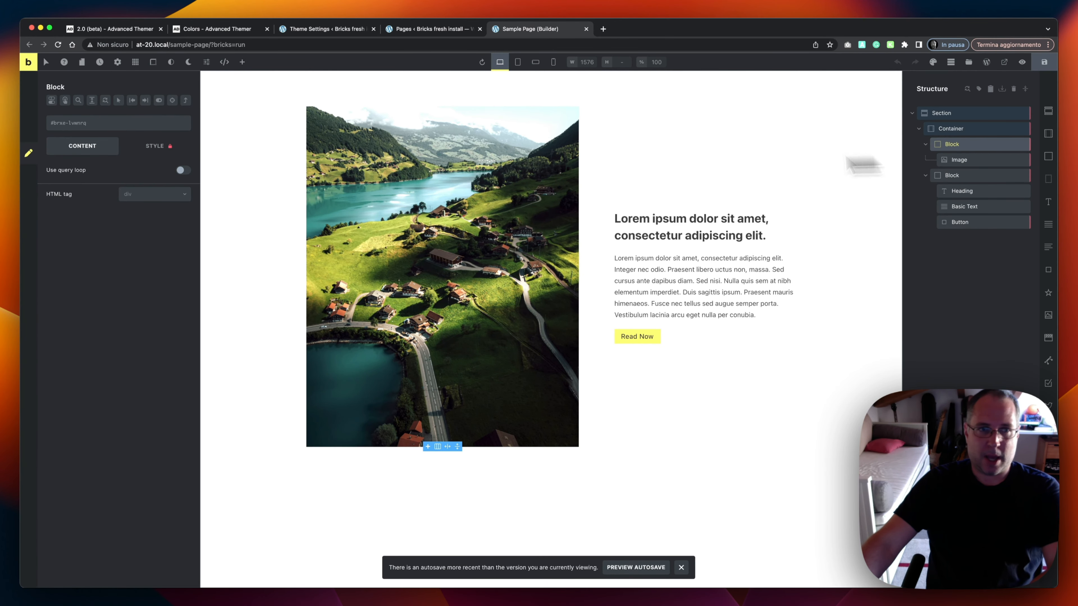
click(170, 147)
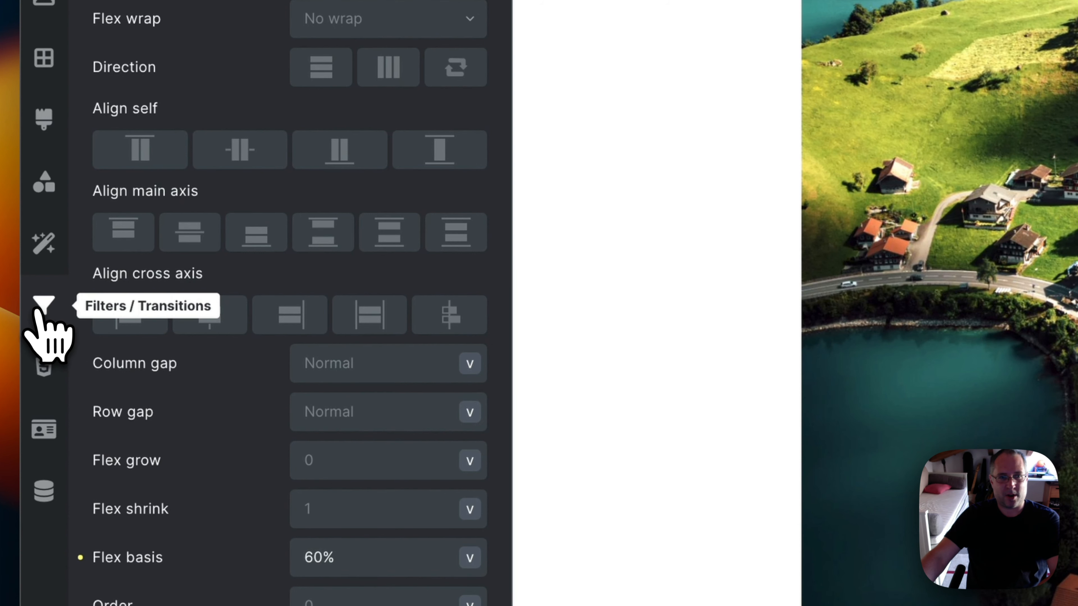
click(44, 430)
click(44, 306)
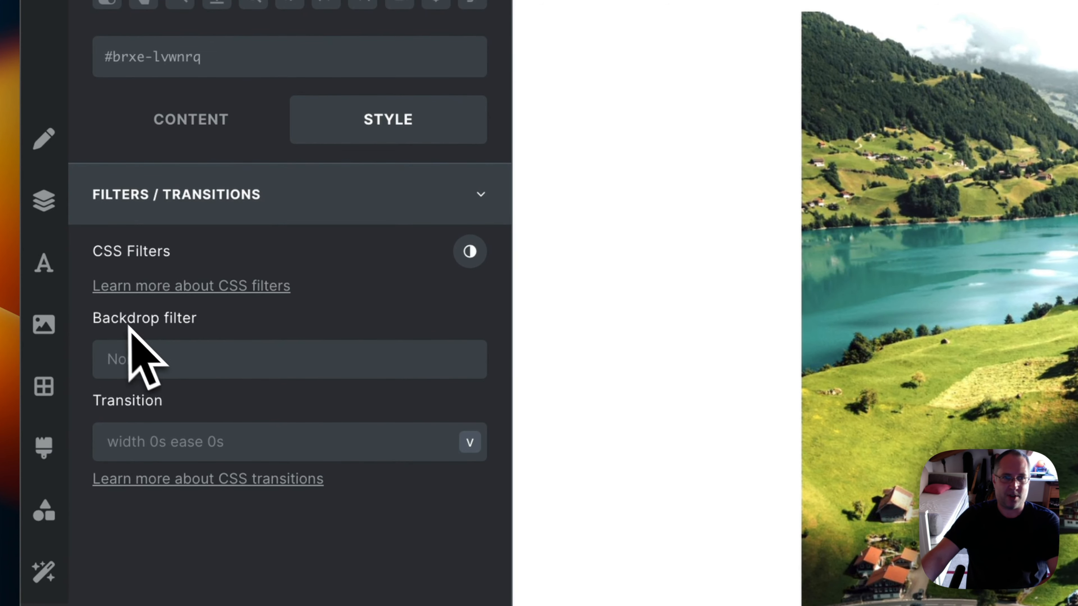
click(172, 359)
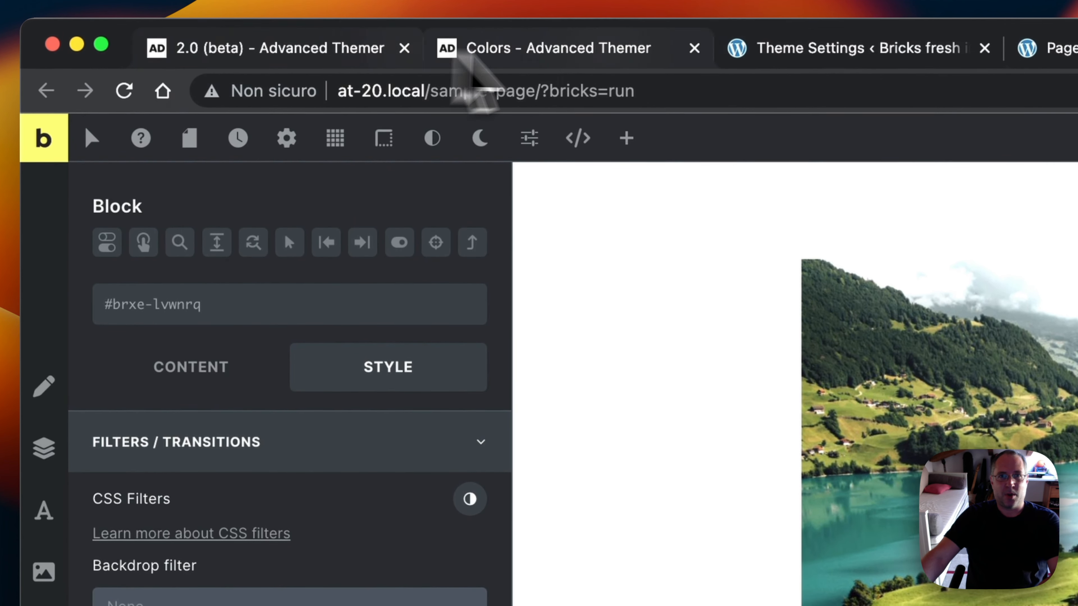
- Switch to the WordPress Theme Settings and review the orange options for new CSS controls in Custom Element Settings
click(803, 59)
scroll(806, 446, down, 10)
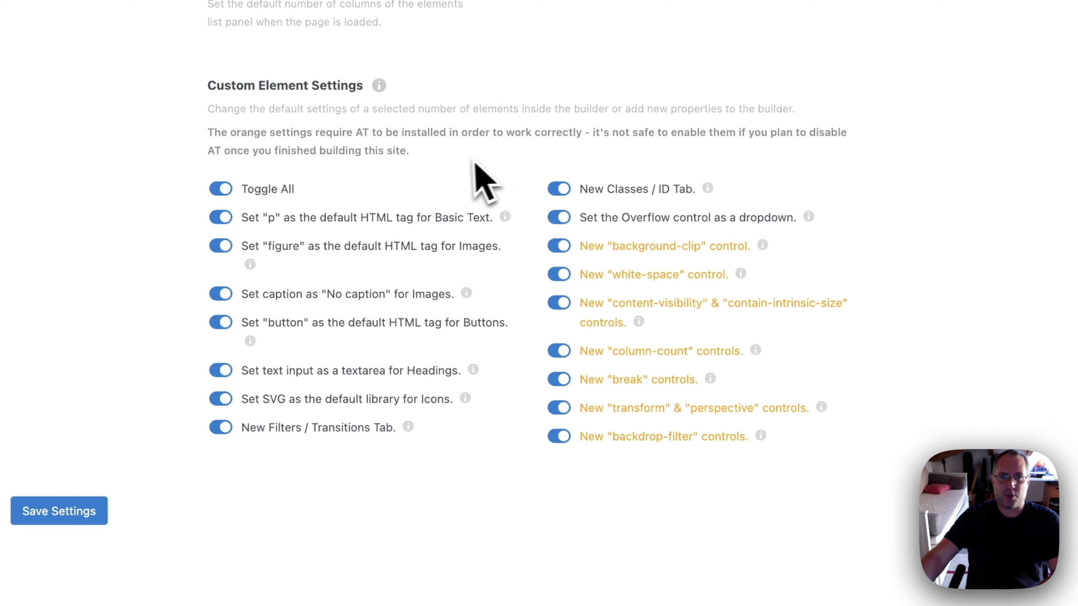
scroll(450, 170, up, 2)
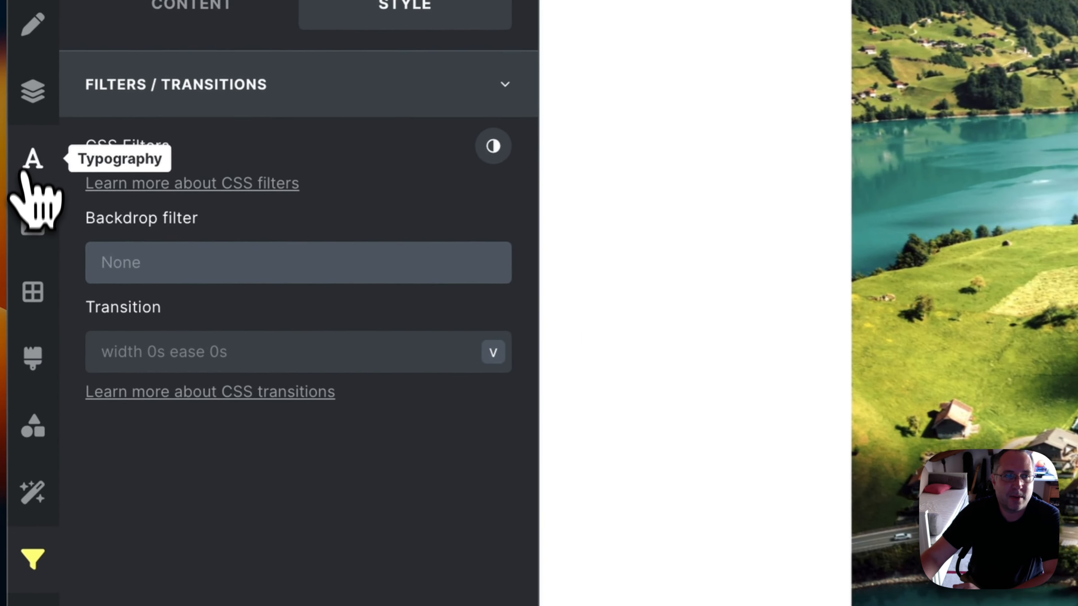
- Back in the Sample Page builder, view the Background clip options of the image's parent block
click(43, 237)
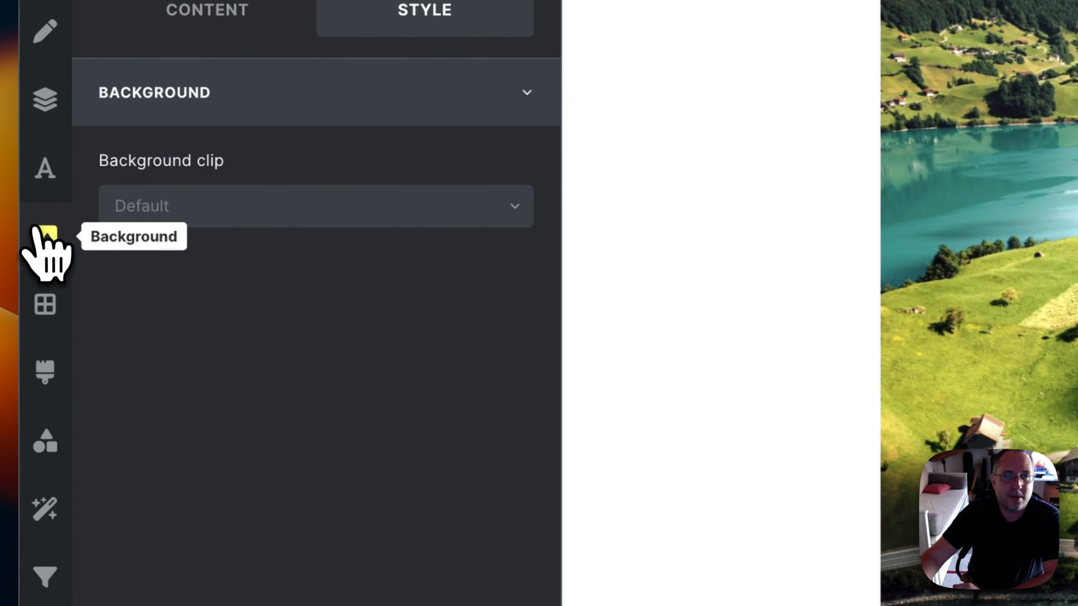
scroll(224, 325, down, 10)
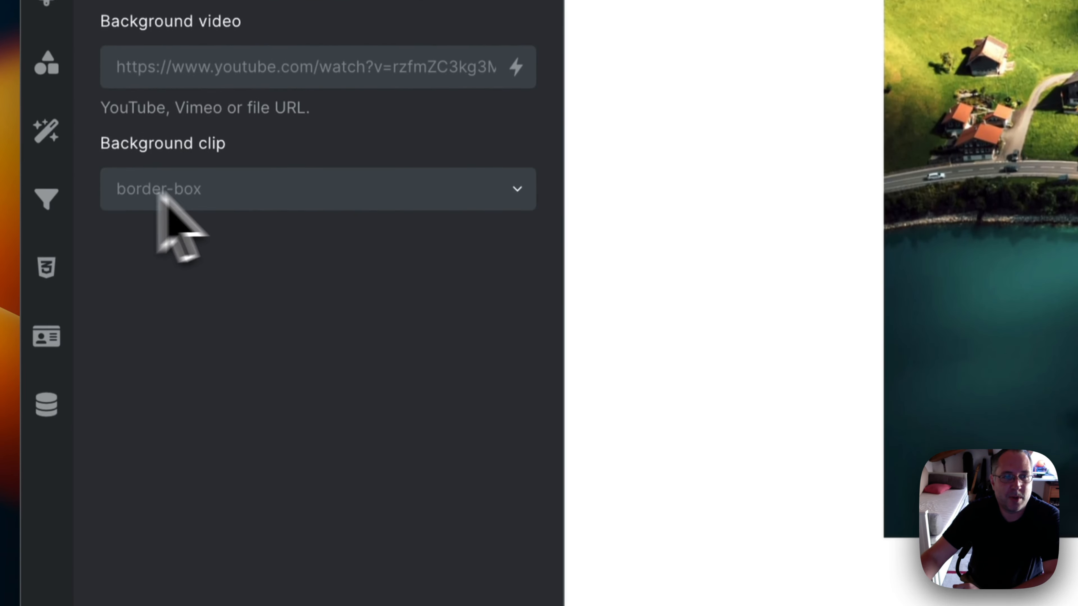
click(258, 187)
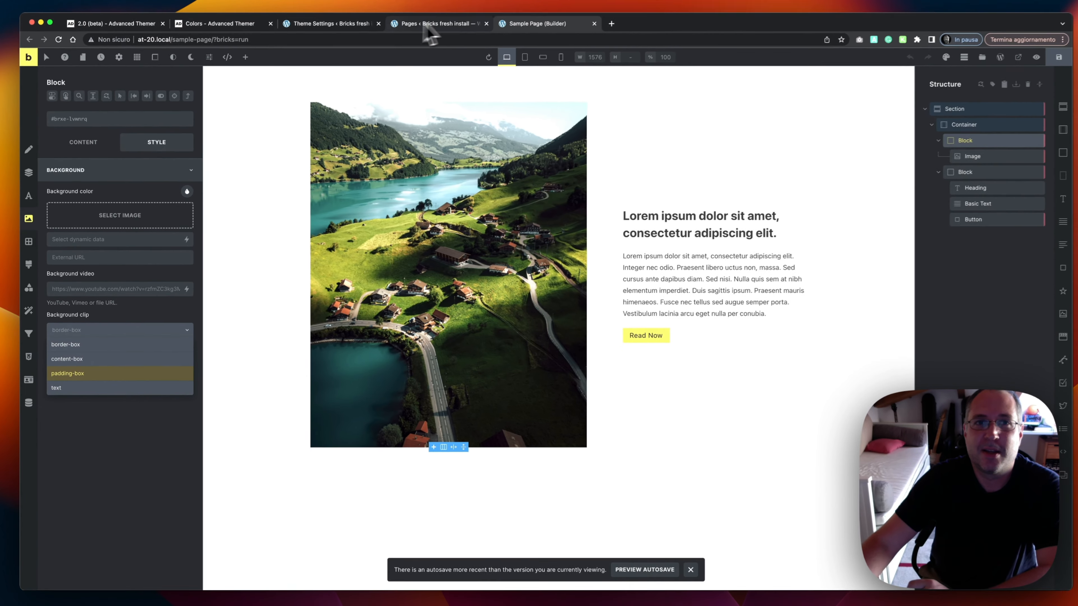
- Review the orange CSS control options in the WordPress Theme Settings and return to the Sample Page builder
click(331, 24)
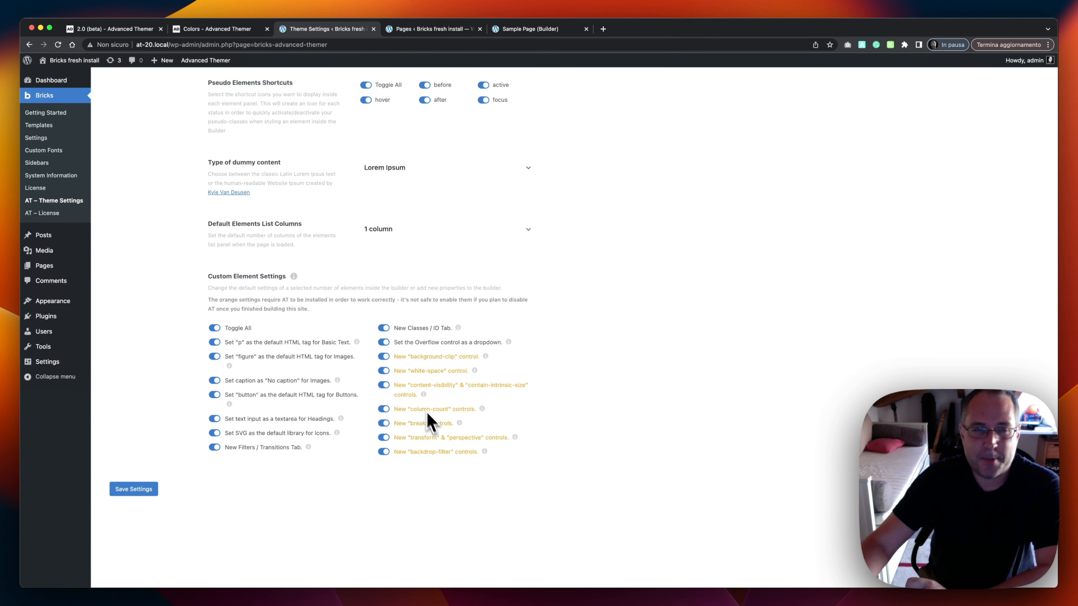
click(449, 31)
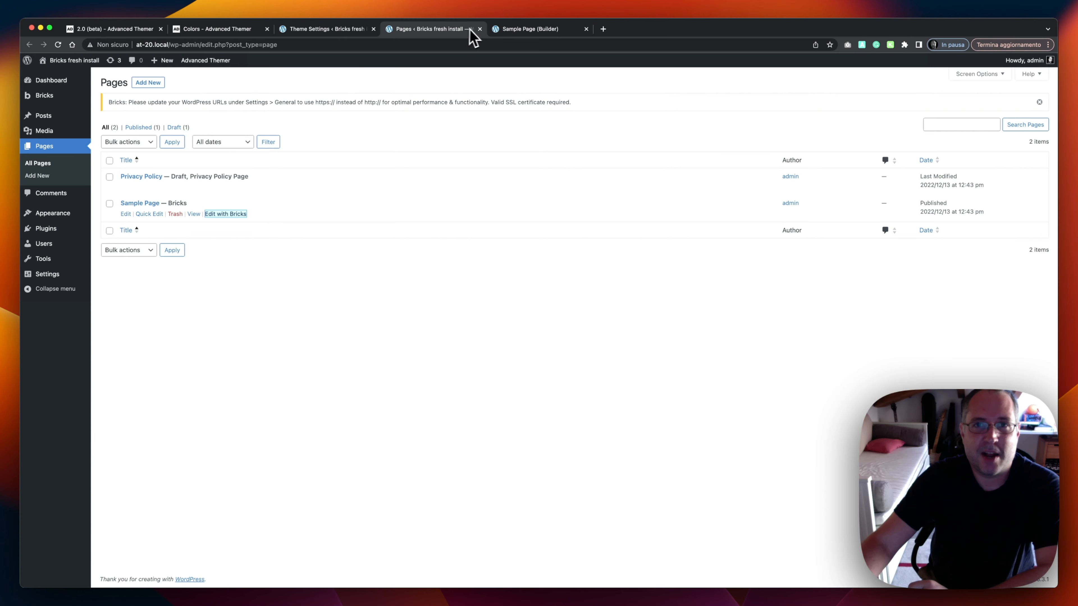
click(512, 30)
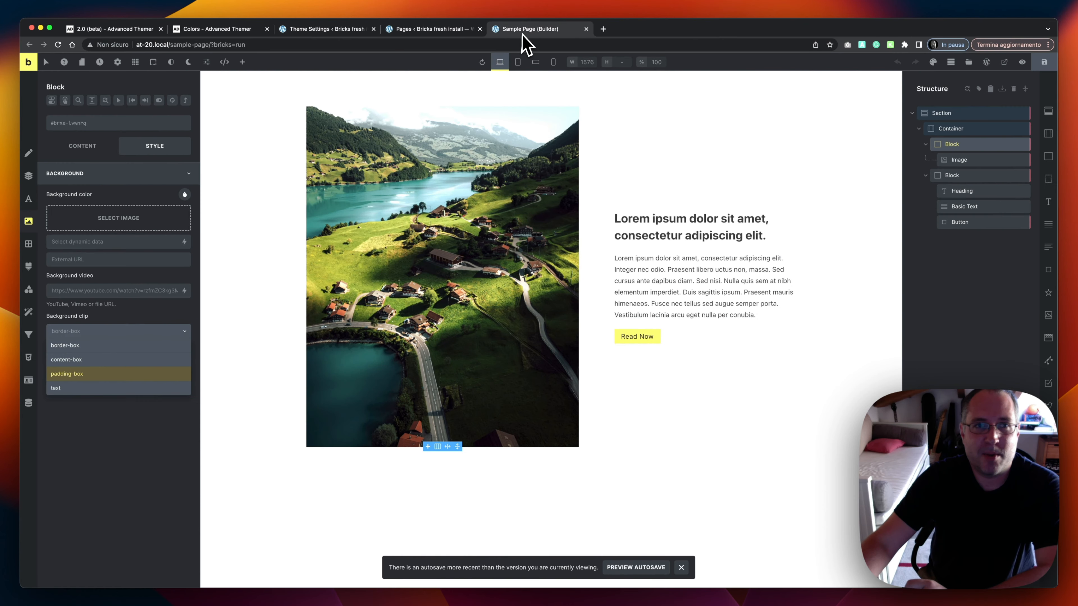
- Examine the Misc controls in the image block's Layout settings, including the Visibility options, Content visibility and Contain intrinsic size
click(29, 175)
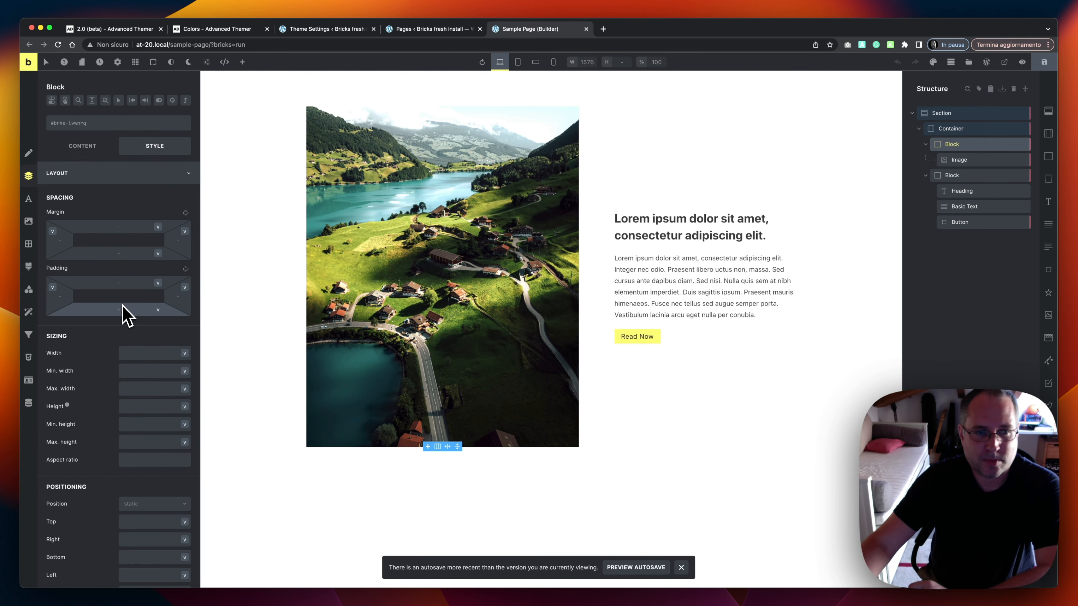
scroll(123, 314, down, 6)
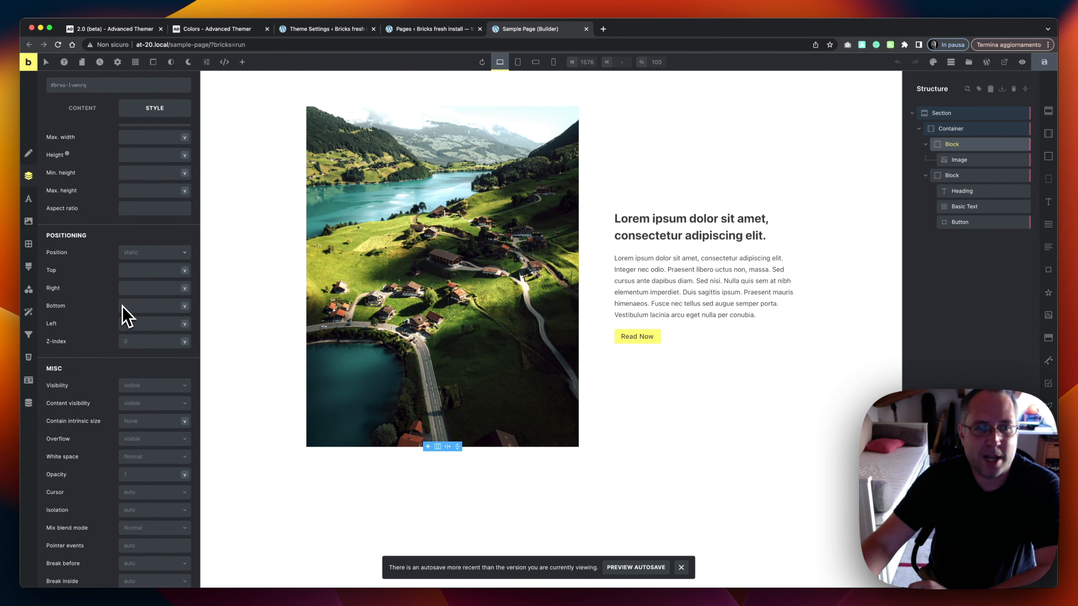
scroll(123, 314, down, 3)
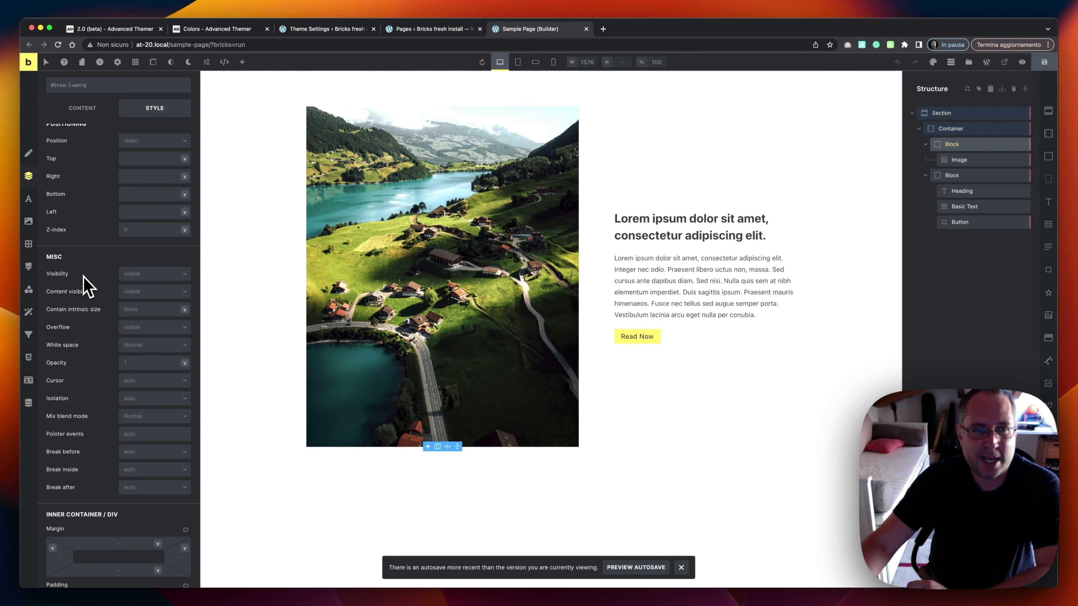
click(174, 276)
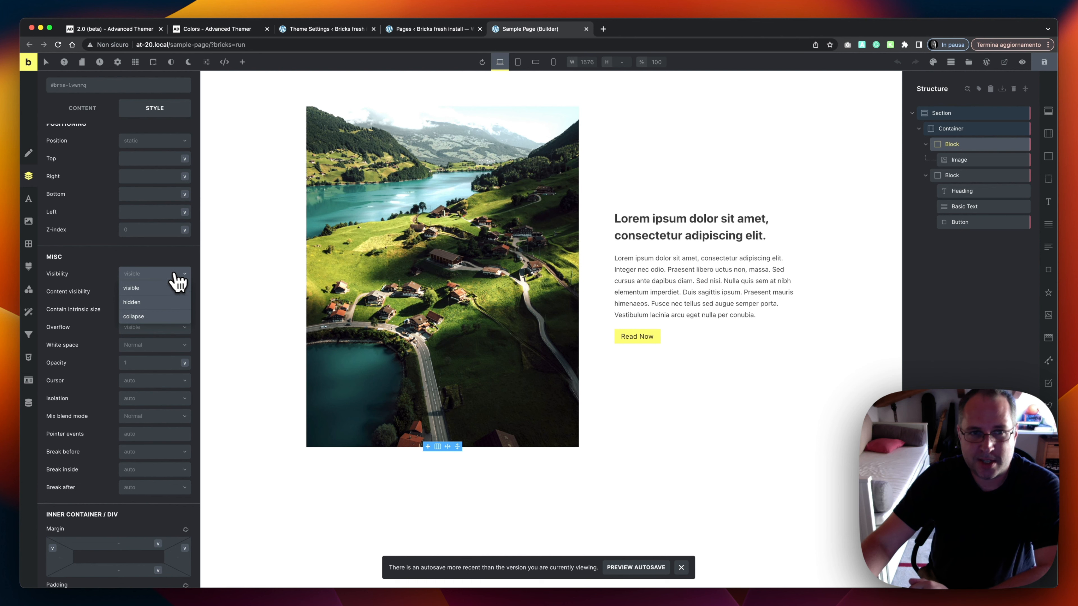
click(147, 275)
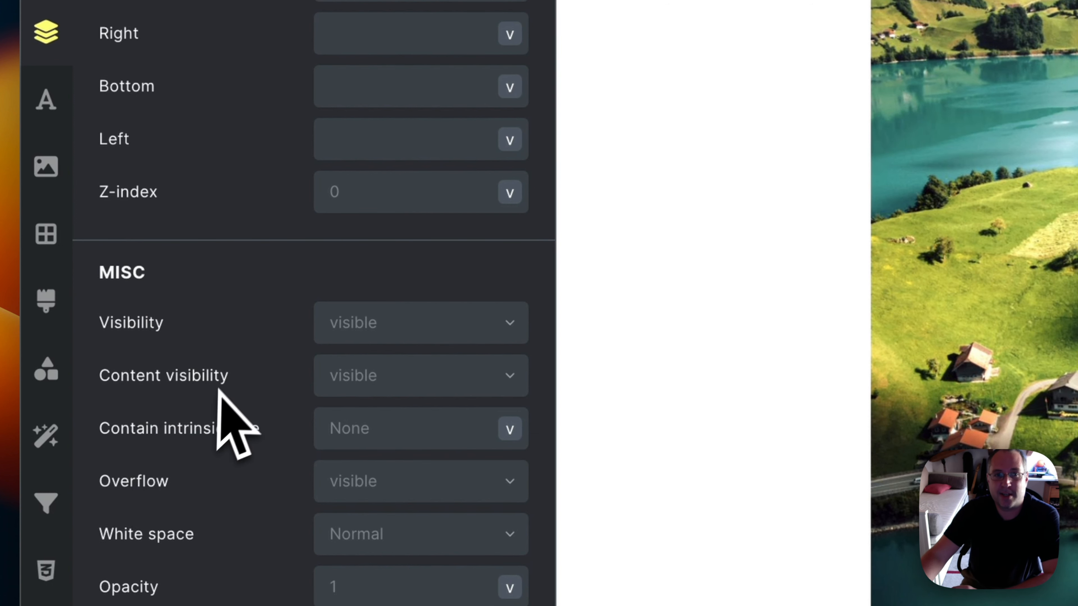
scroll(211, 417, up, 1)
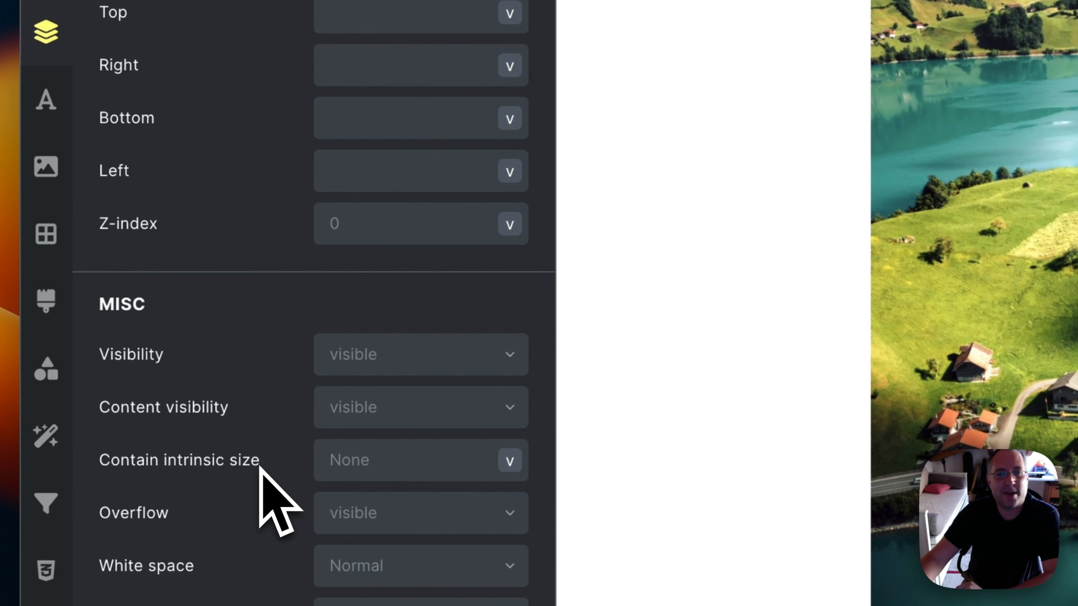
scroll(238, 425, down, 4)
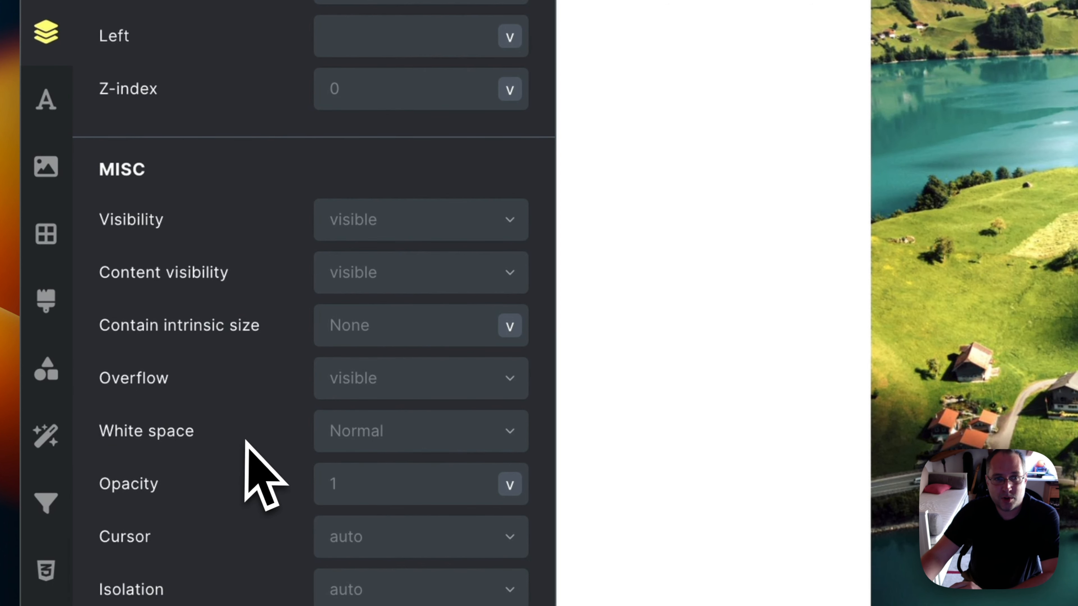
- Try the nowrap value for White space on the image's block and clear it again
click(370, 432)
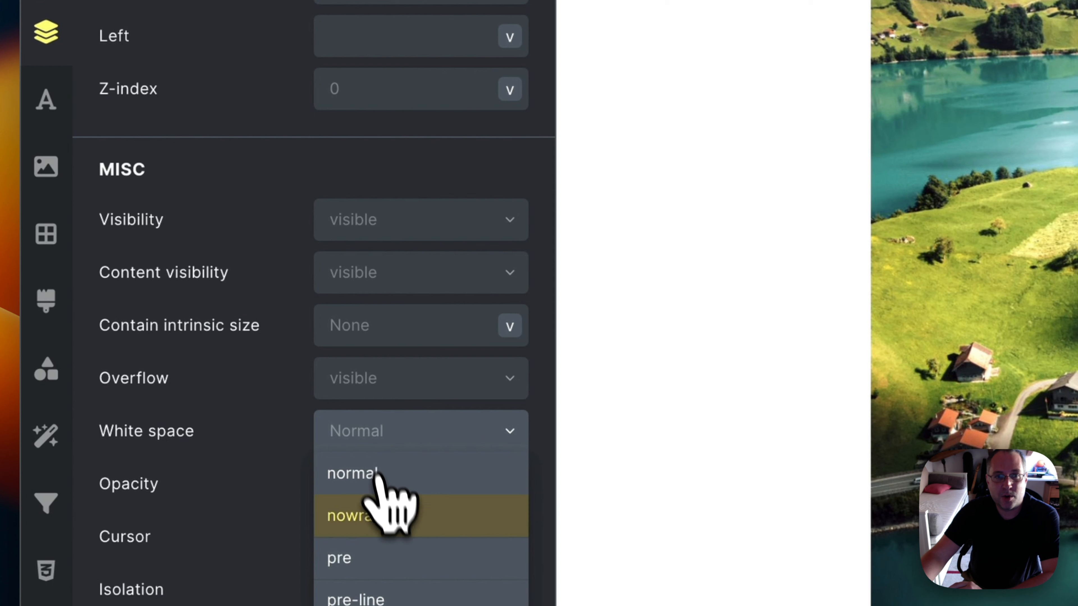
click(392, 527)
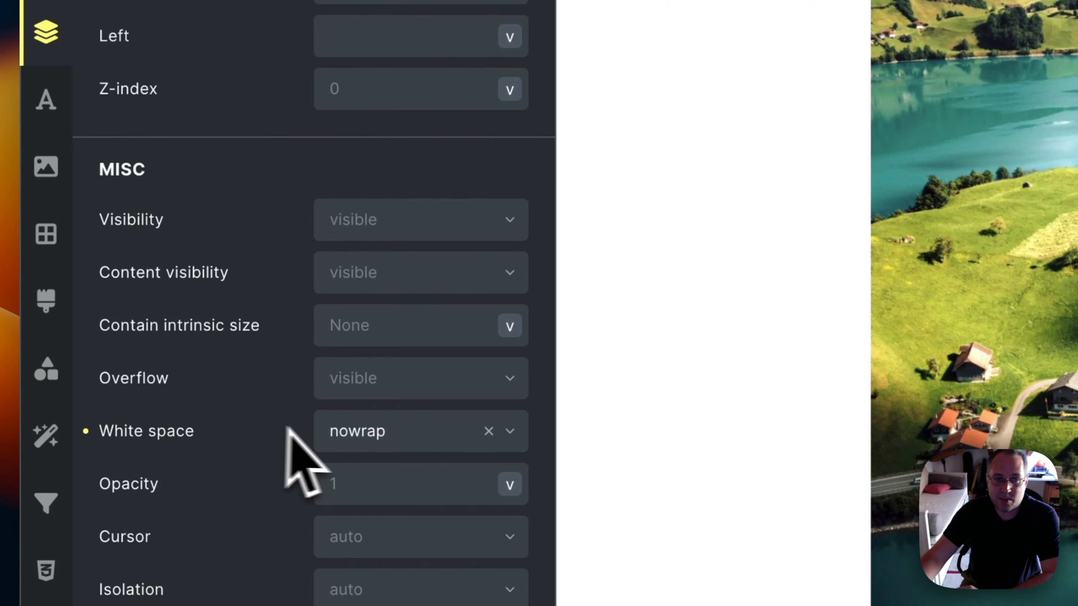
click(90, 430)
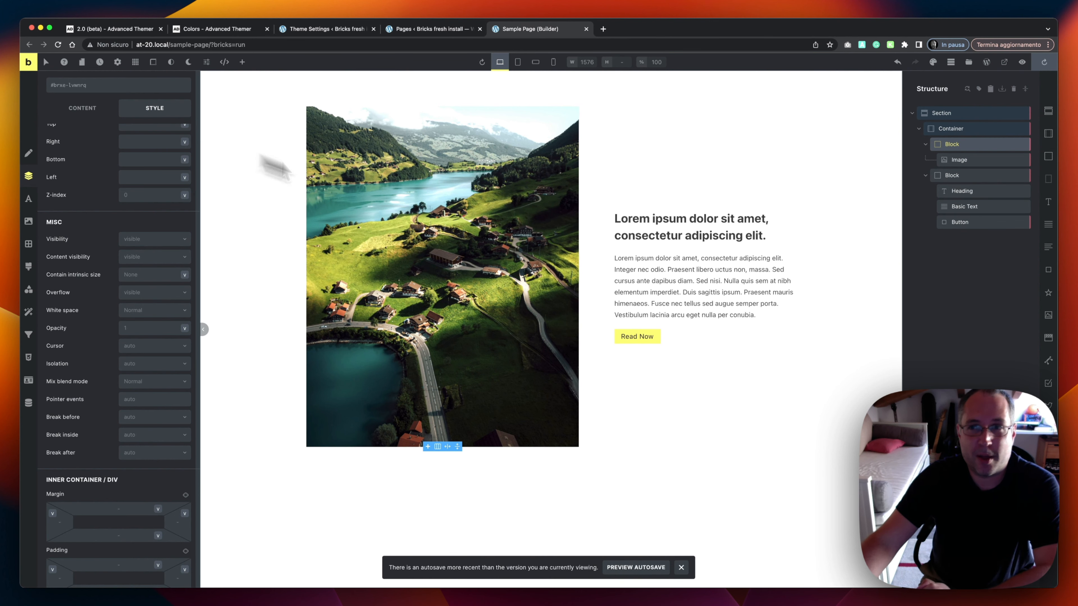
- Set the Container's Display to block and its Column count to 2
click(955, 128)
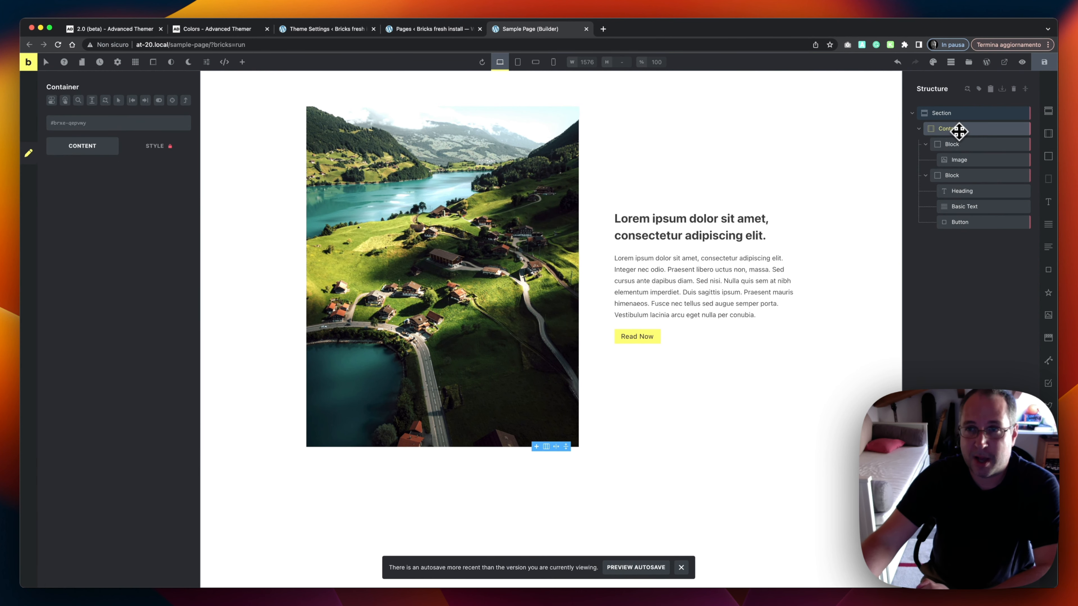
click(170, 153)
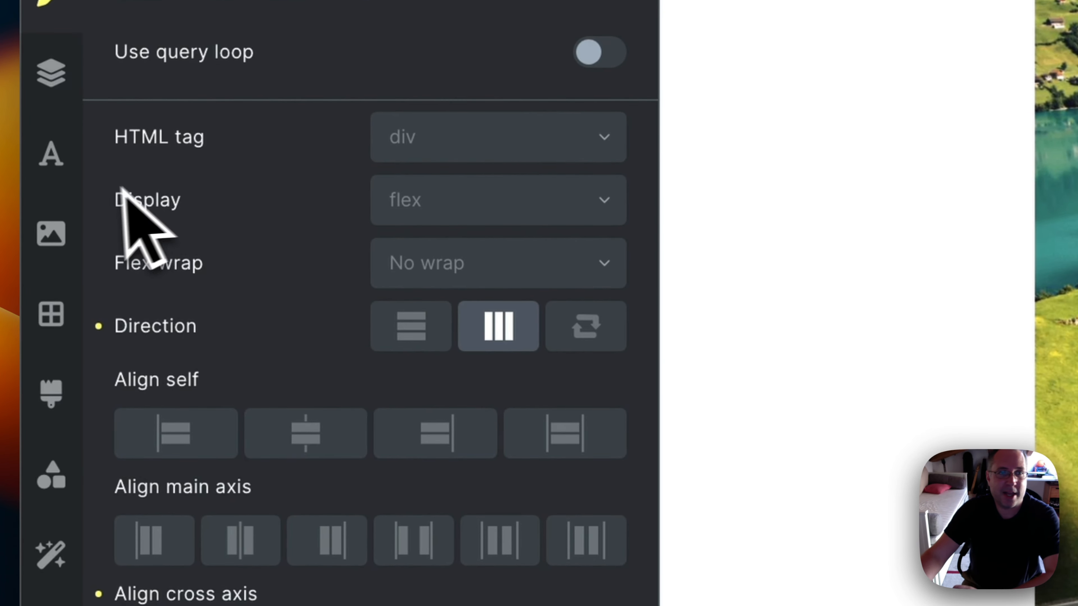
click(475, 200)
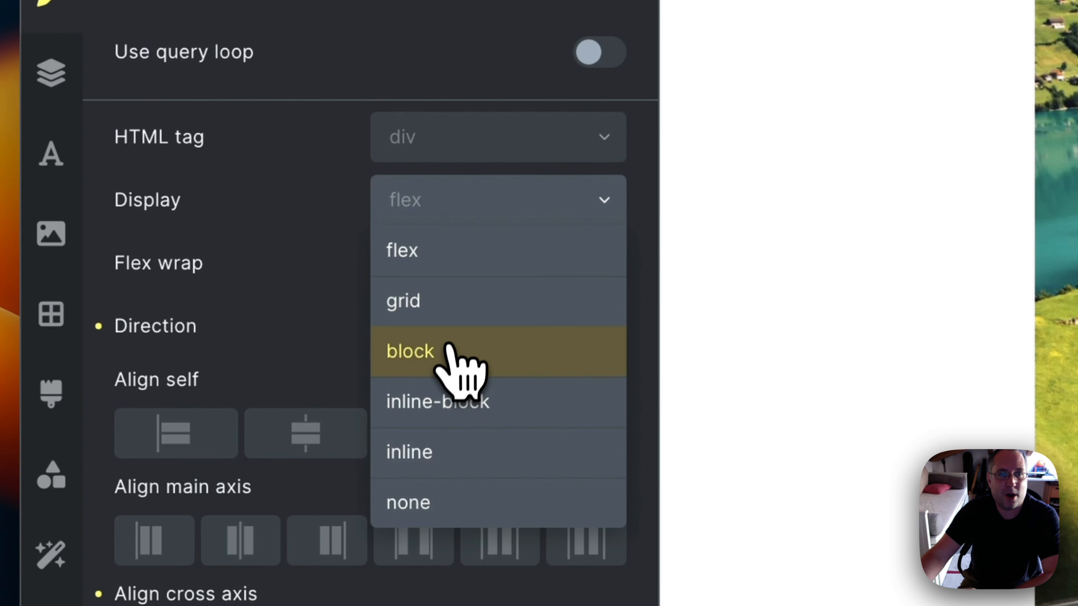
click(448, 353)
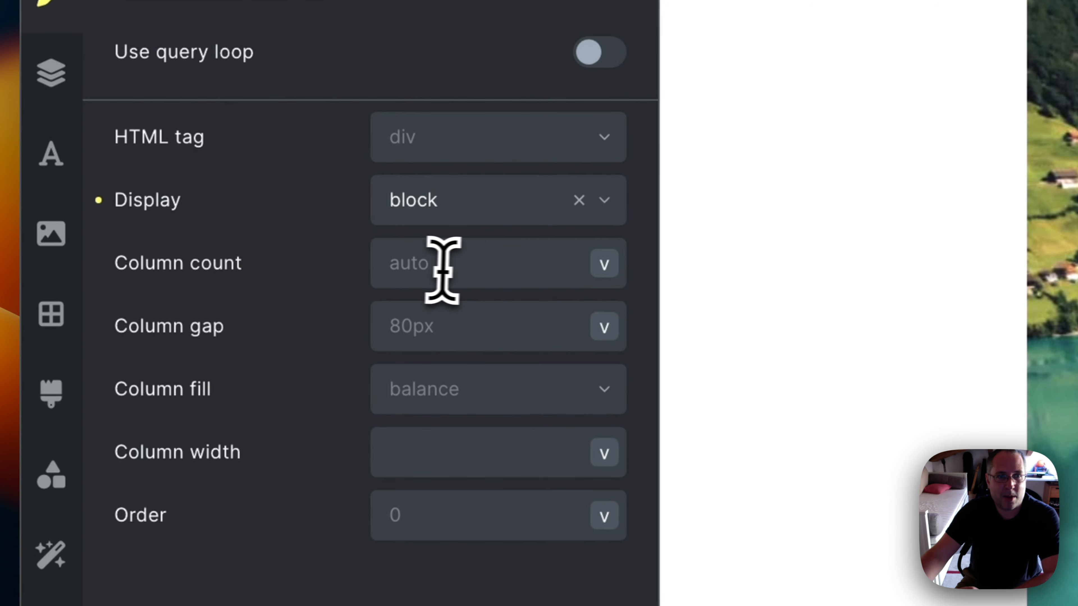
click(457, 264)
text(2)
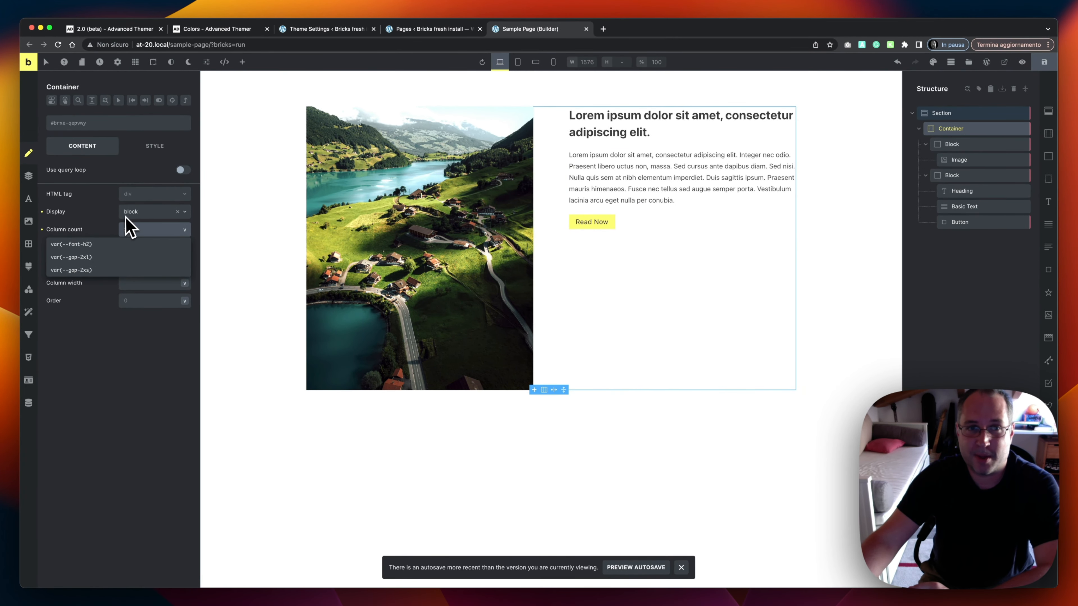
click(106, 215)
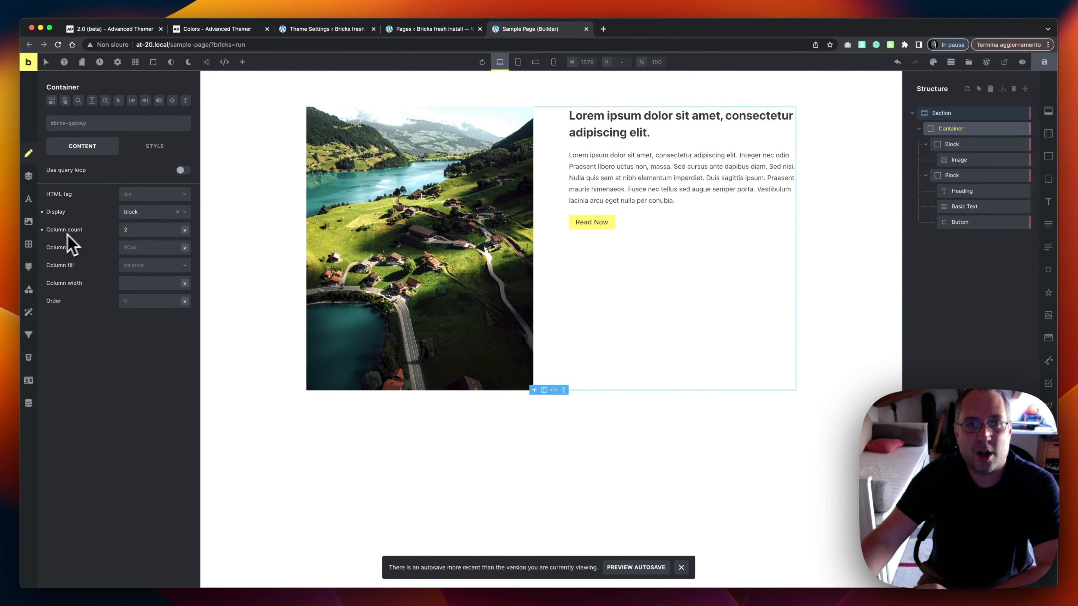
- Try Column count values of 3, 4 and 0 on the Container and restore it to 2
double_click(132, 231)
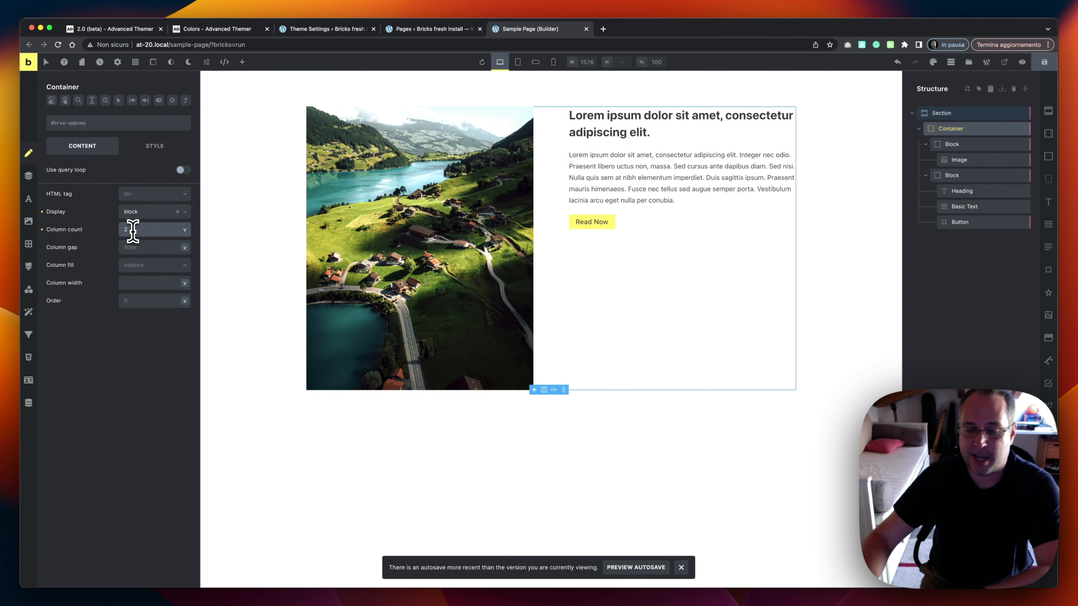
text(3)
key(BackSpace)
text(4)
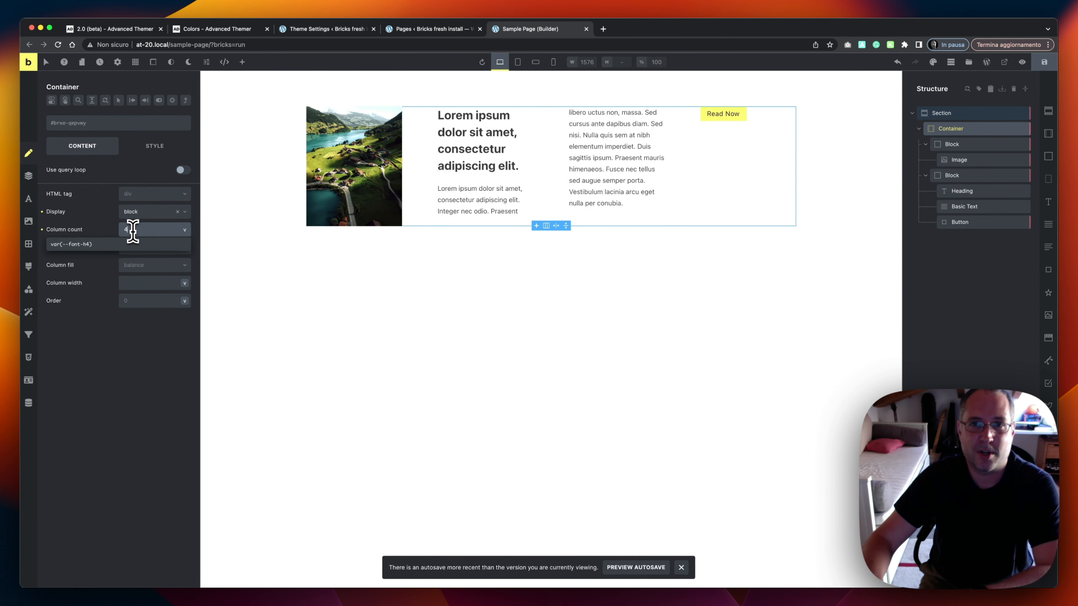
key(BackSpace)
text(0)
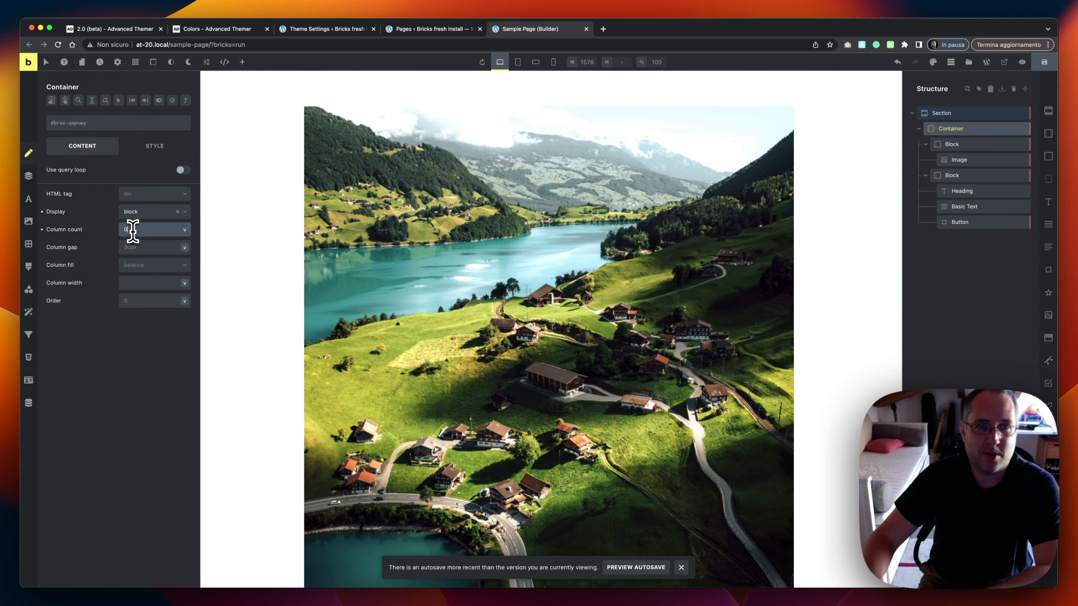
key(BackSpace)
text(2)
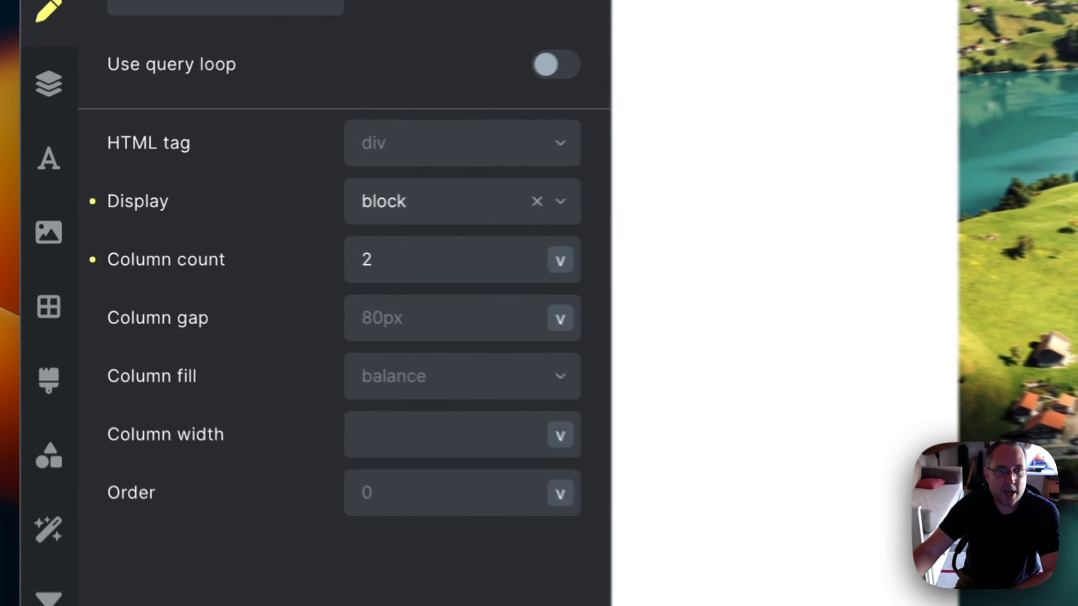
- Set the Container's Column gap to 4rem and view the Column fill options without choosing one
click(547, 331)
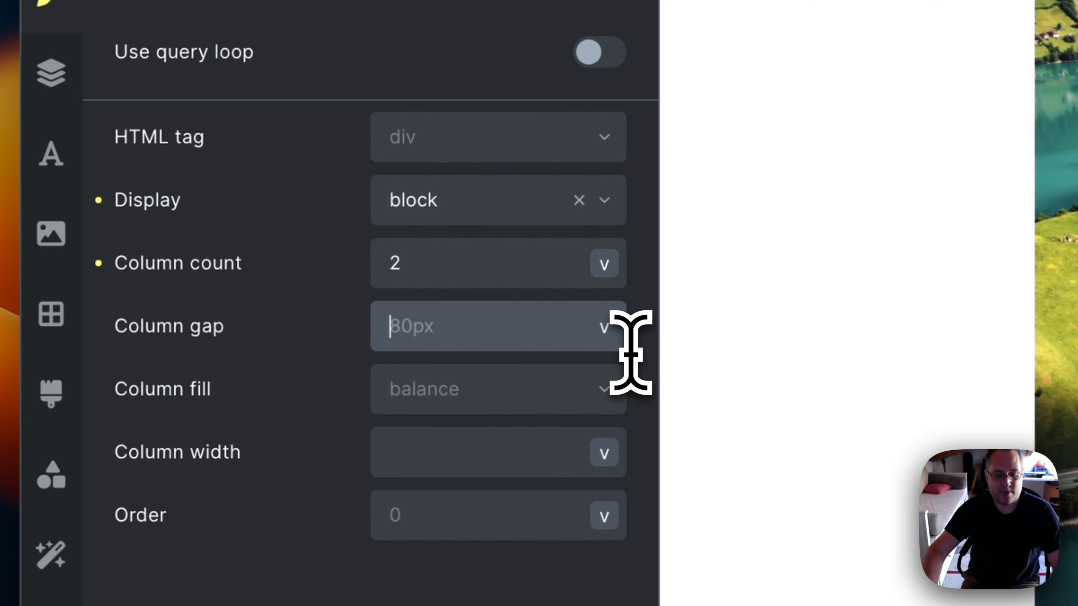
text(4rem)
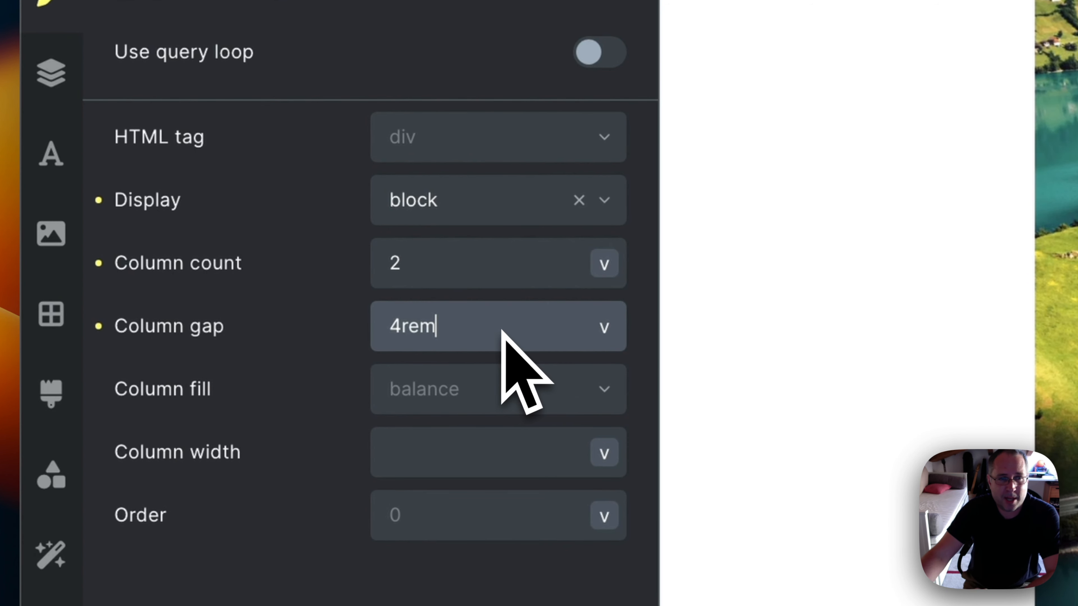
click(502, 401)
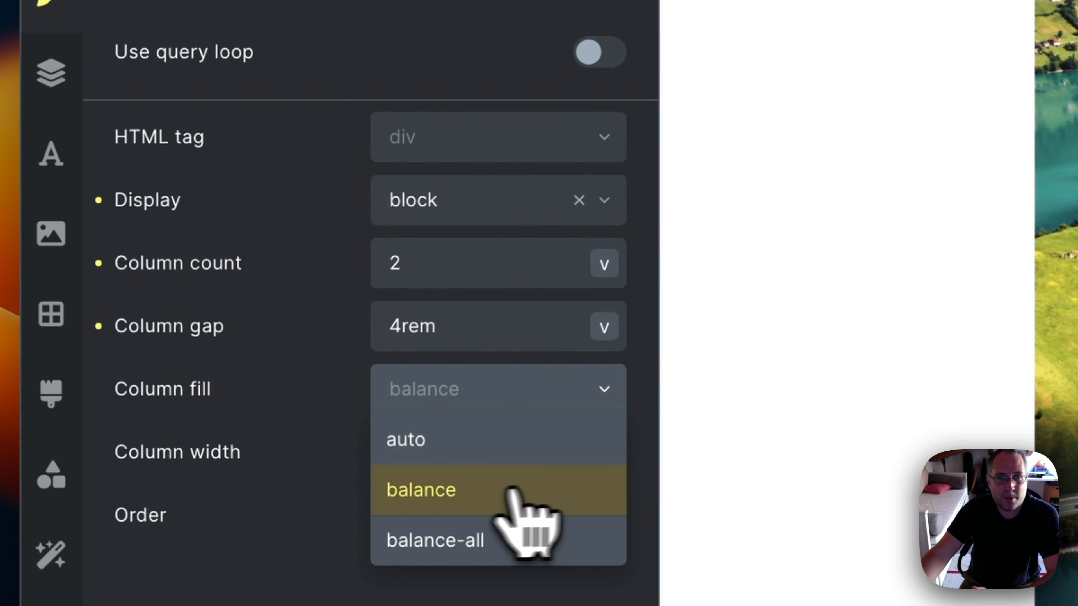
click(488, 455)
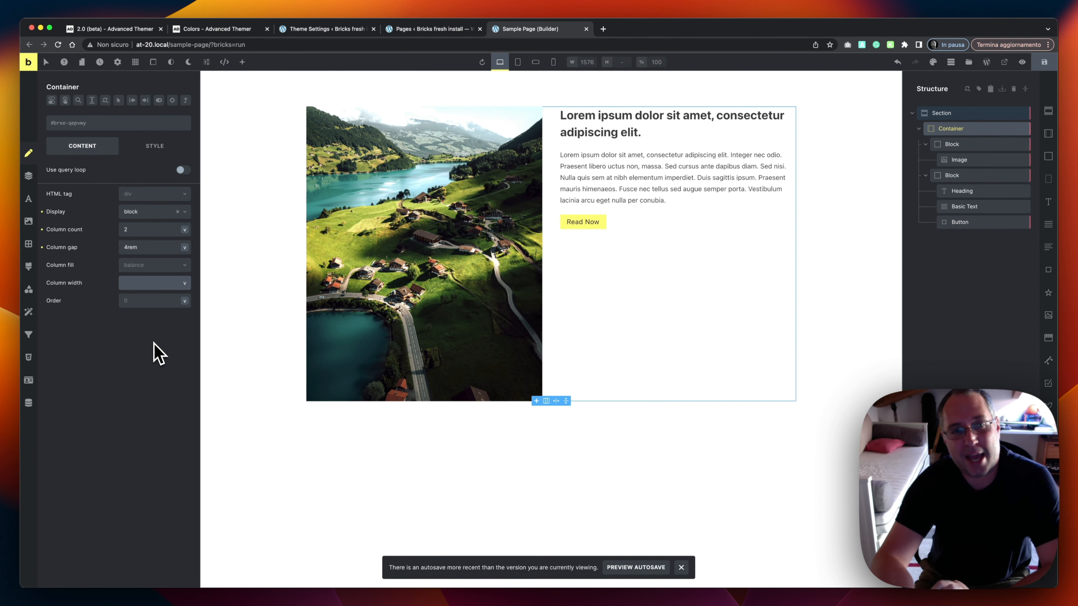
click(149, 287)
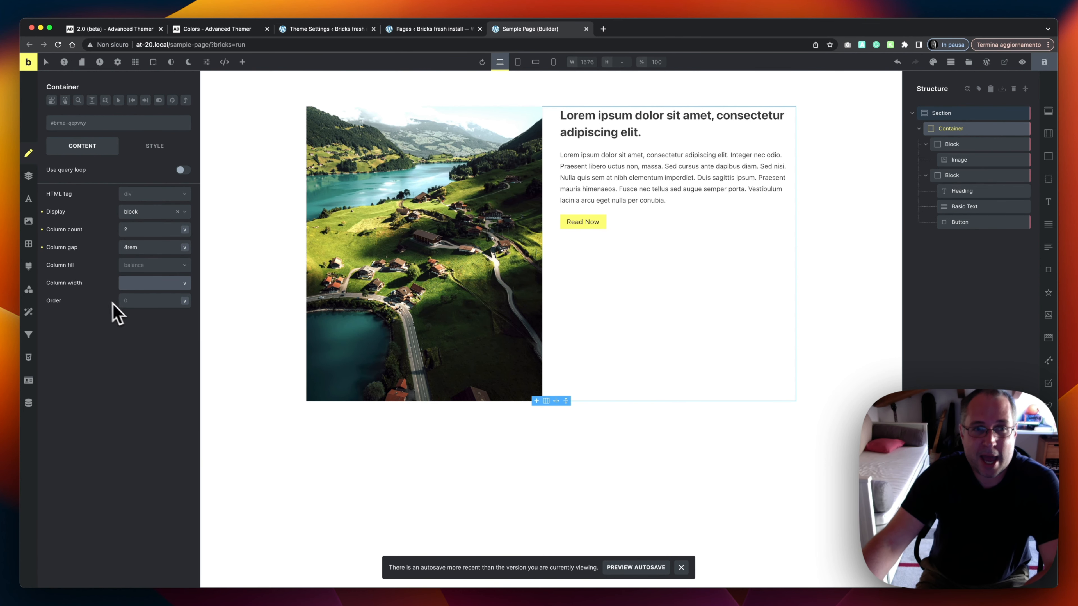
- Check the Container's style sections and set its Column count to 4 in the content settings
click(155, 149)
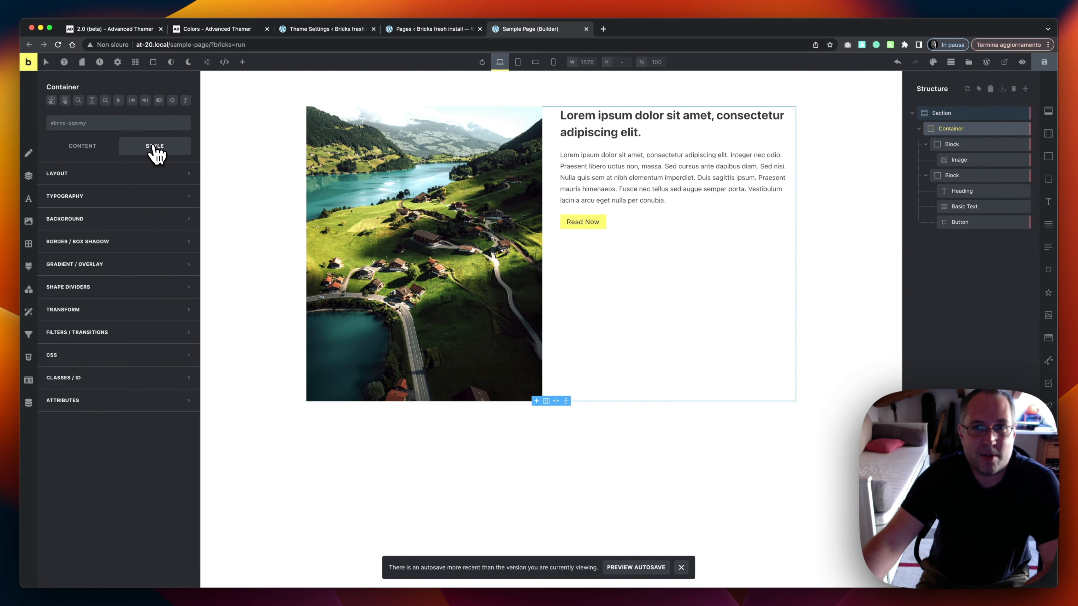
click(96, 152)
click(152, 229)
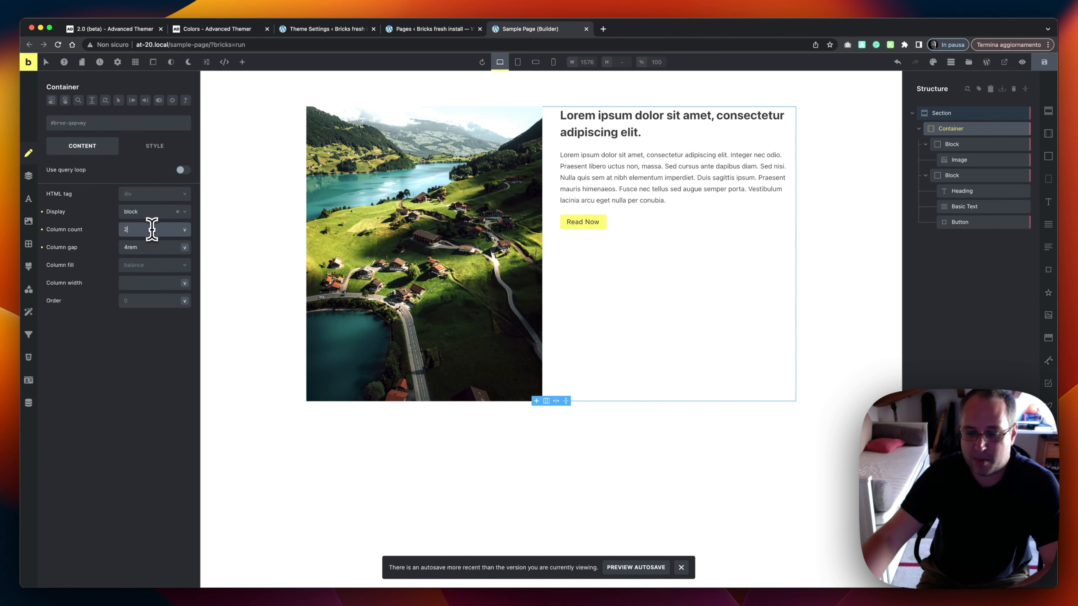
key(BackSpace)
text(3)
key(BackSpace)
text(4)
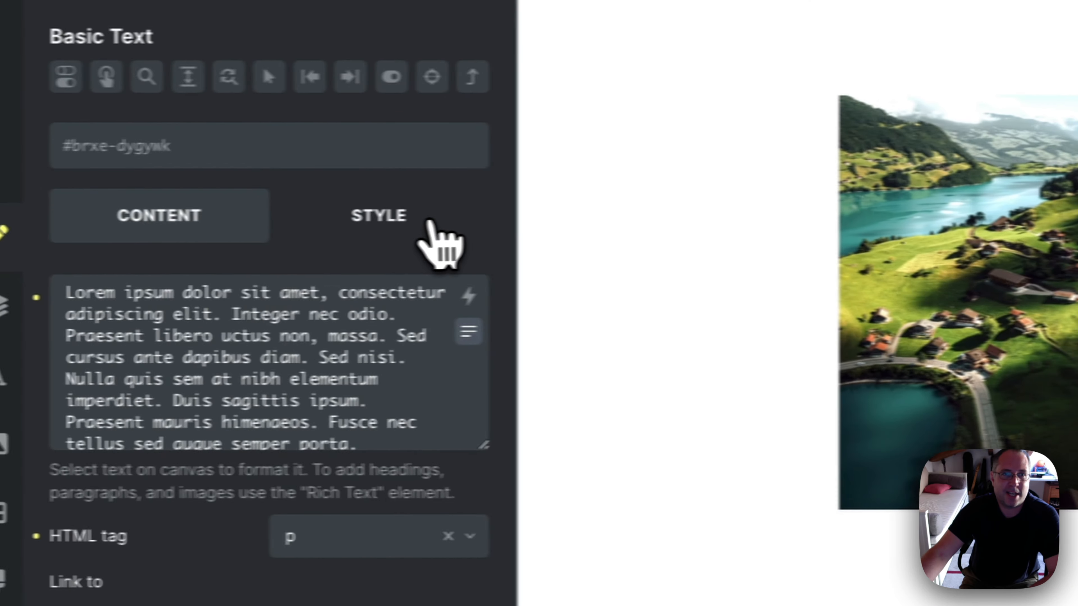
- Set Break inside to avoid in the Basic Text element's layout style settings
click(441, 245)
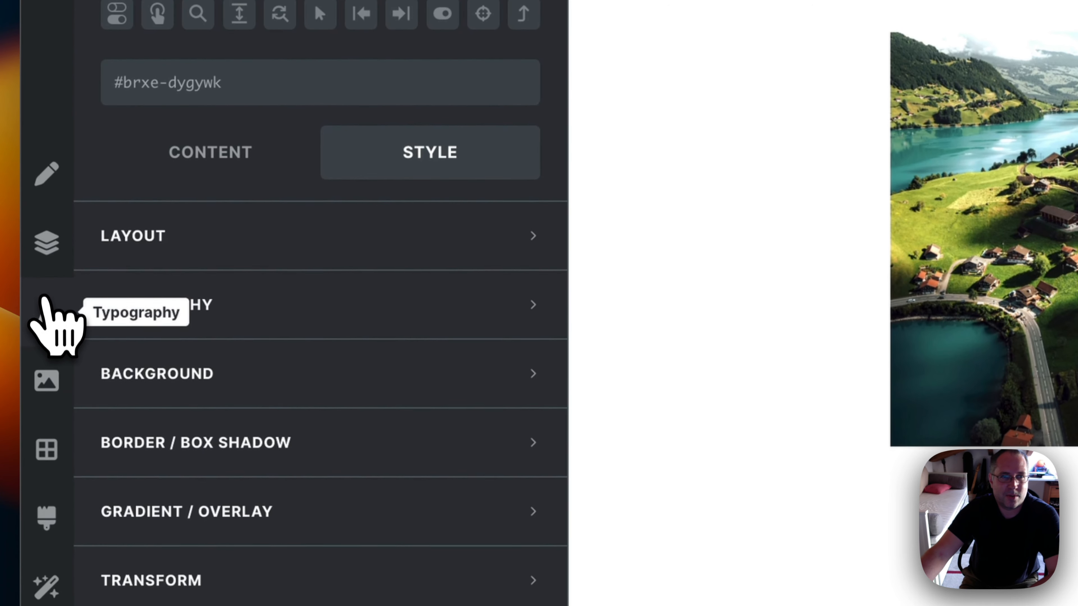
click(46, 246)
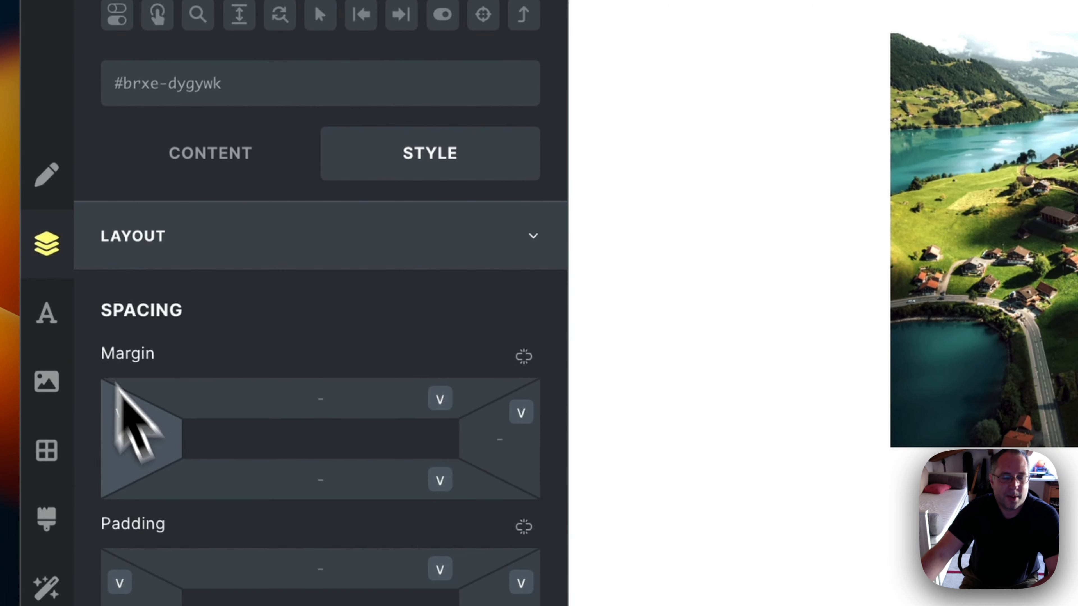
scroll(241, 552, down, 3)
scroll(244, 550, down, 5)
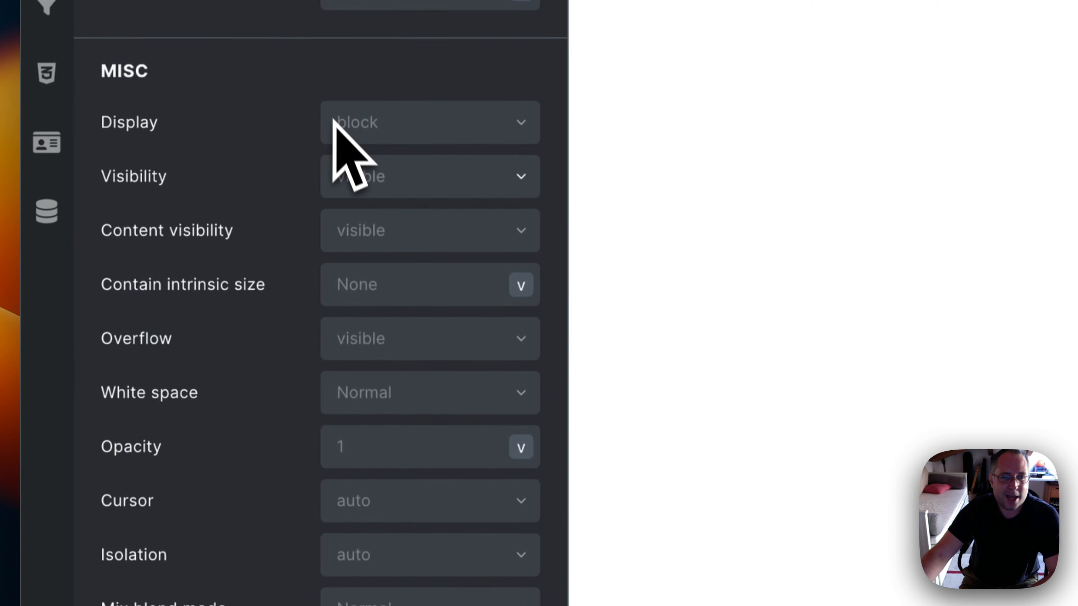
scroll(335, 170, down, 3)
click(384, 450)
scroll(403, 235, down, 1)
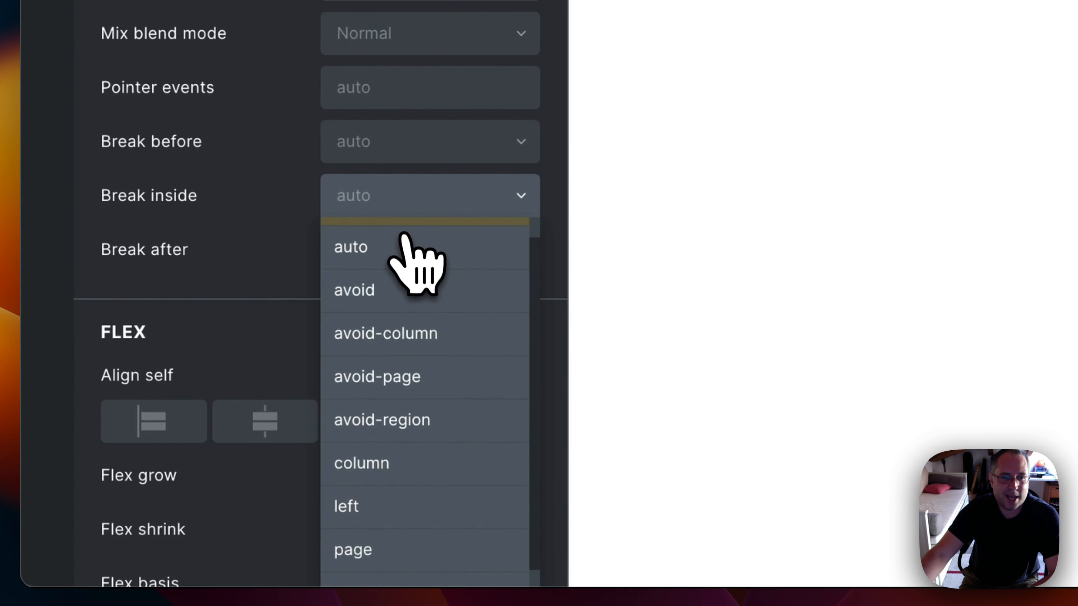
click(391, 255)
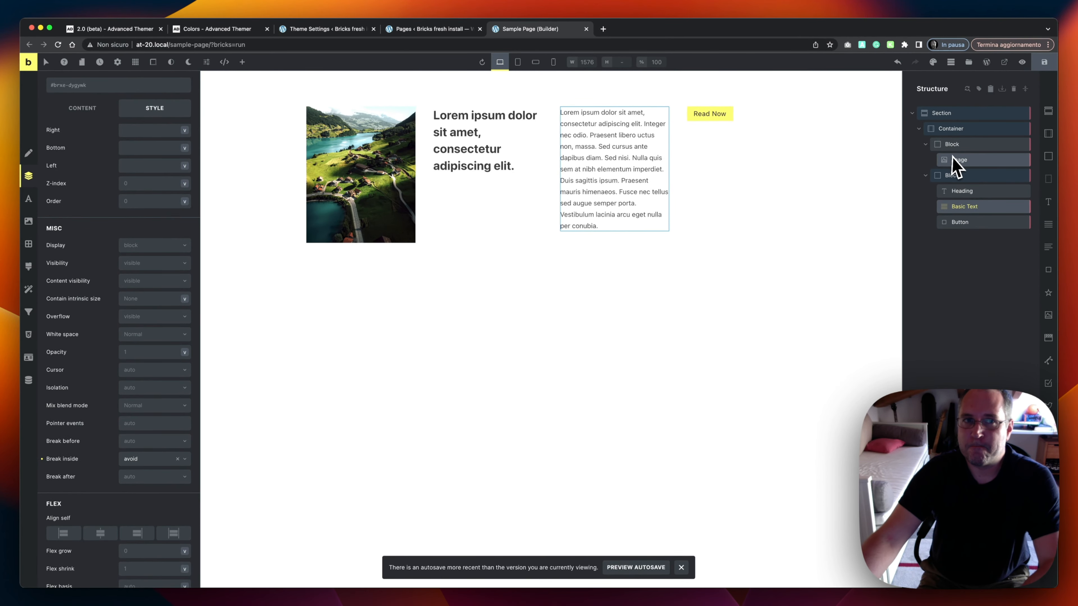
- Examine the Basic Text element's transform controls, including the Transform style, Transform box and Backface visibility options
scroll(145, 177, up, 7)
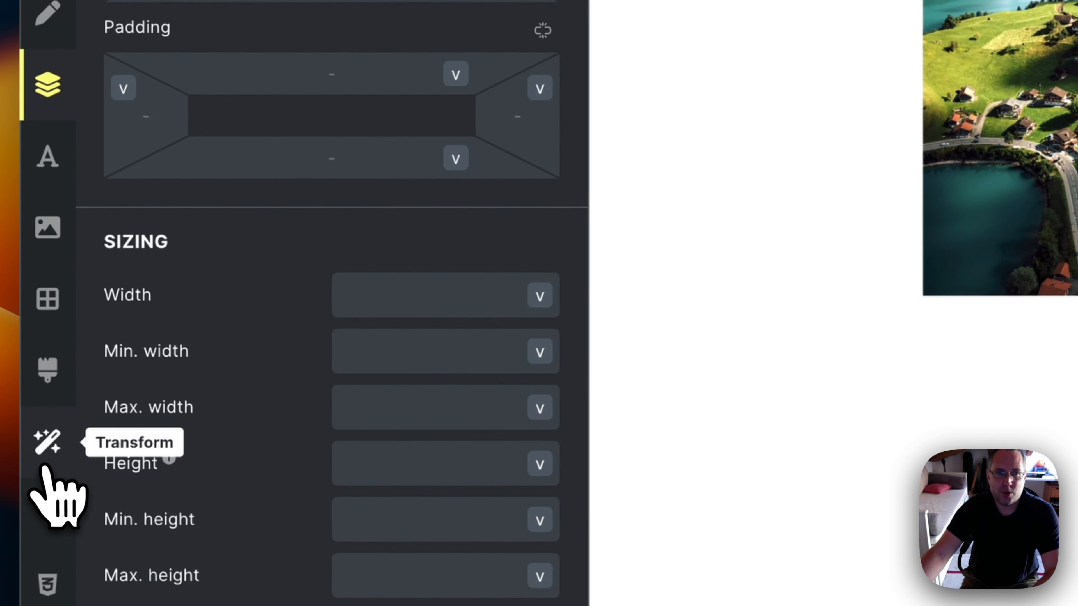
click(28, 293)
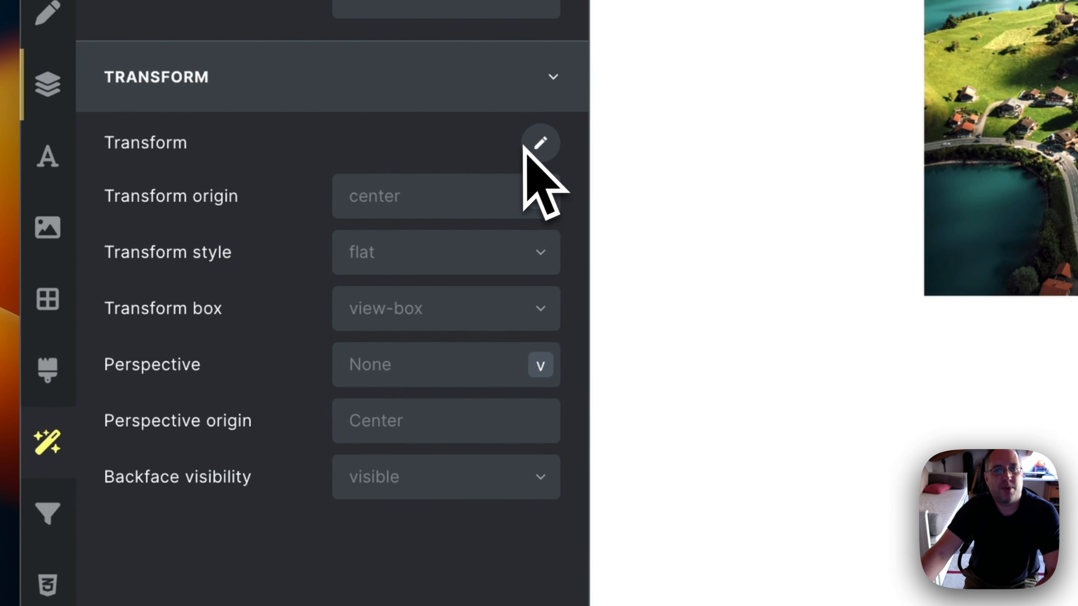
click(539, 144)
click(539, 146)
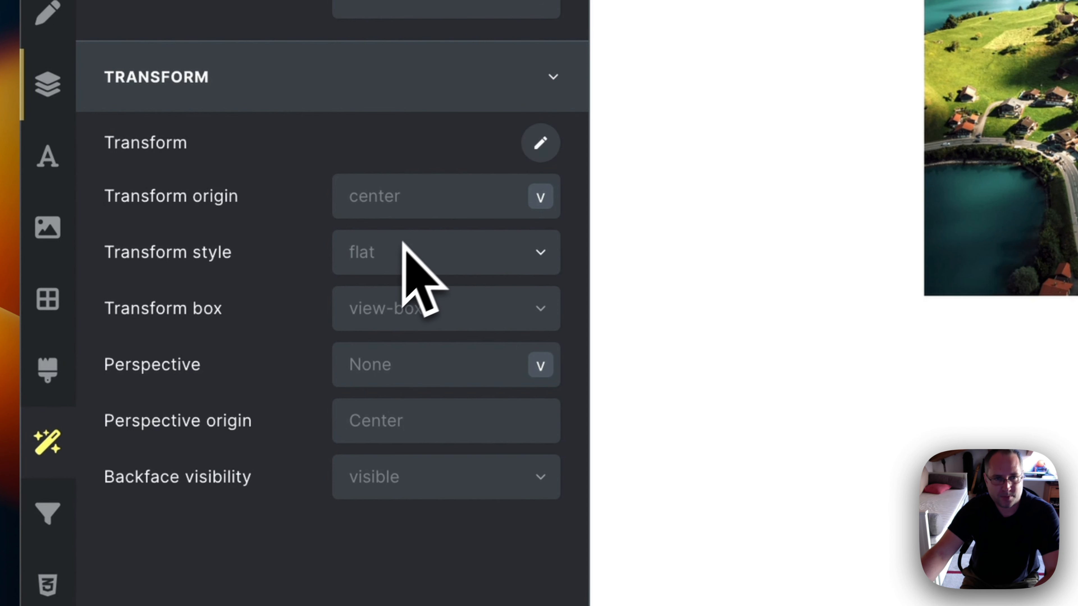
click(541, 260)
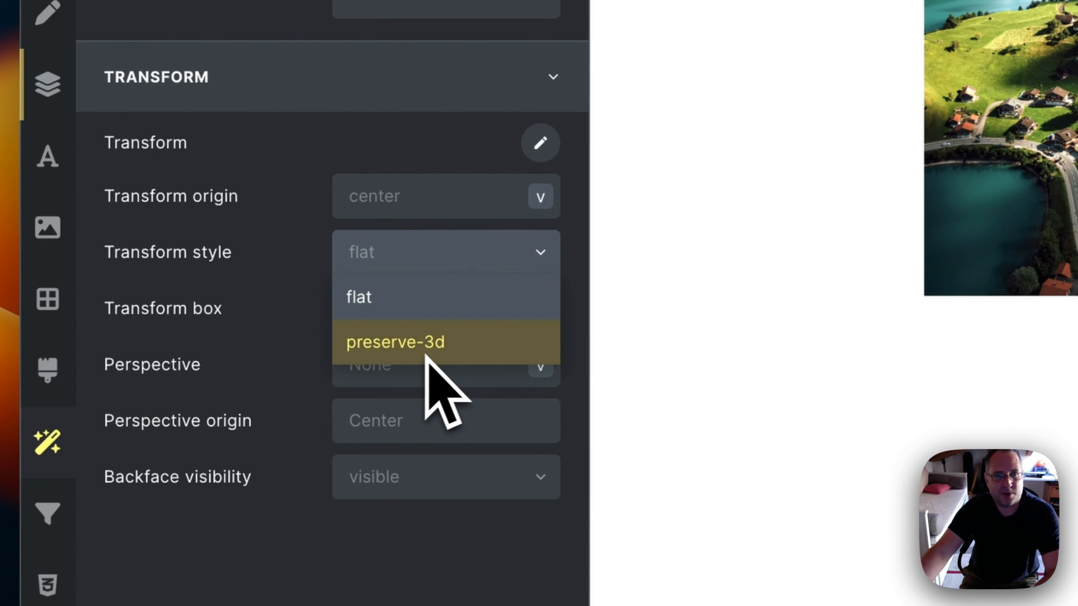
click(250, 303)
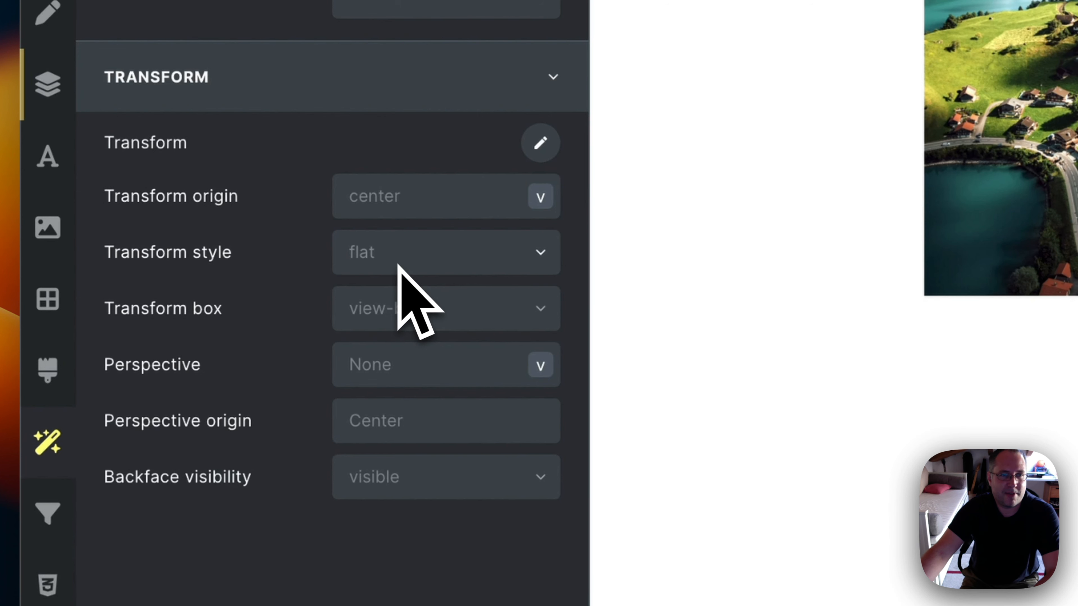
click(488, 308)
click(244, 390)
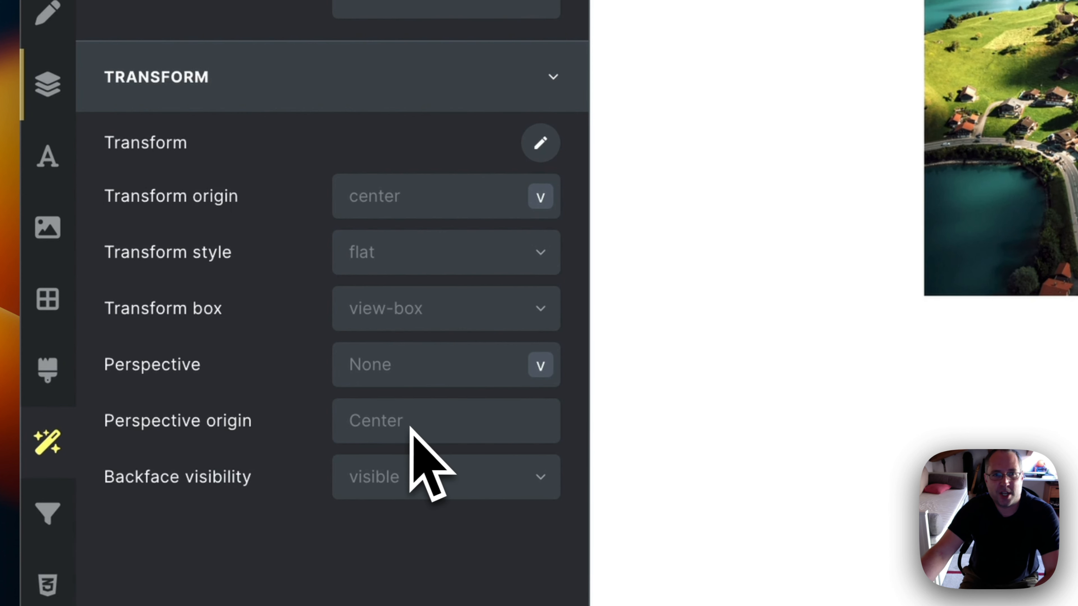
click(444, 483)
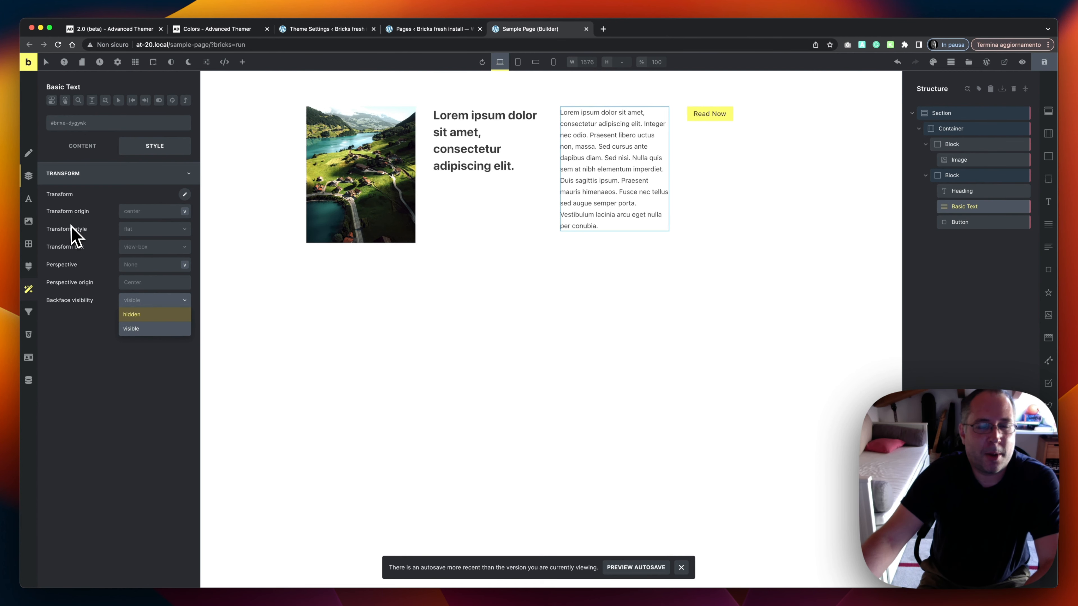
- View the Overflow options in the Basic Text element's layout style settings without choosing one
click(30, 178)
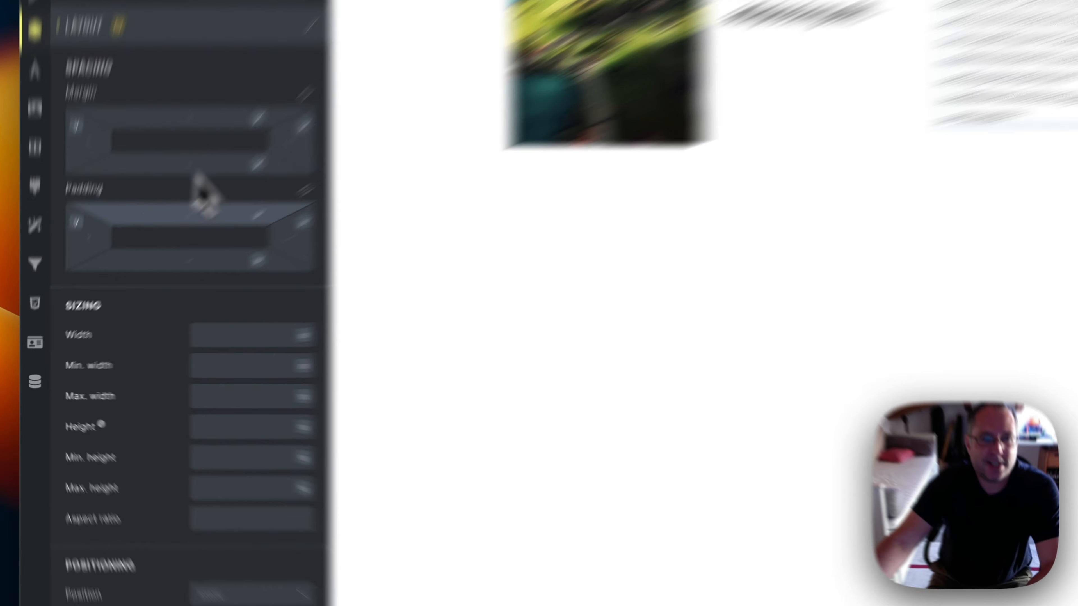
scroll(151, 283, down, 6)
scroll(458, 64, down, 5)
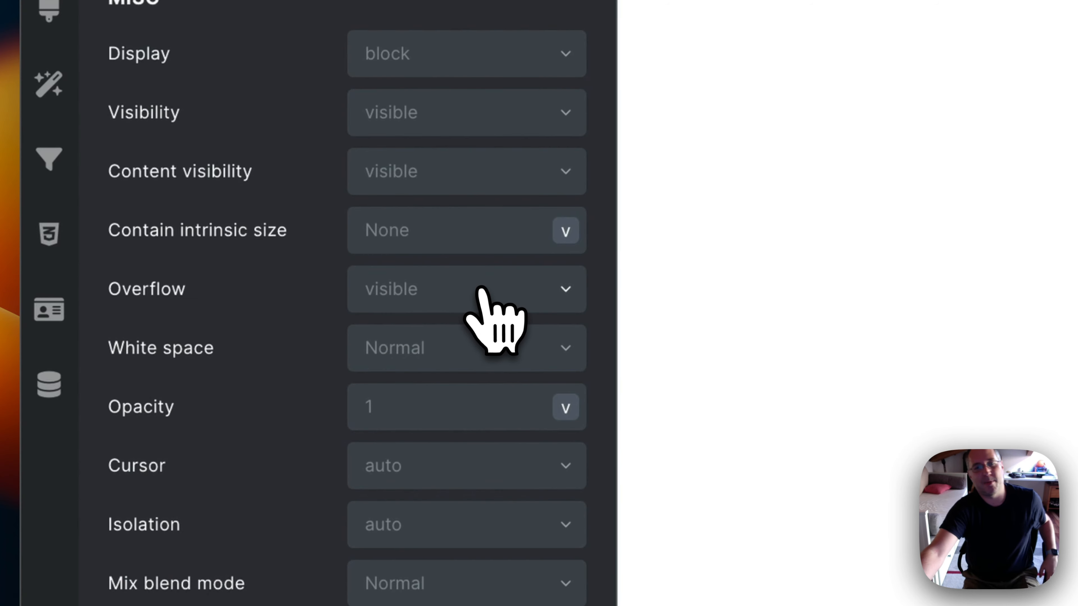
click(515, 289)
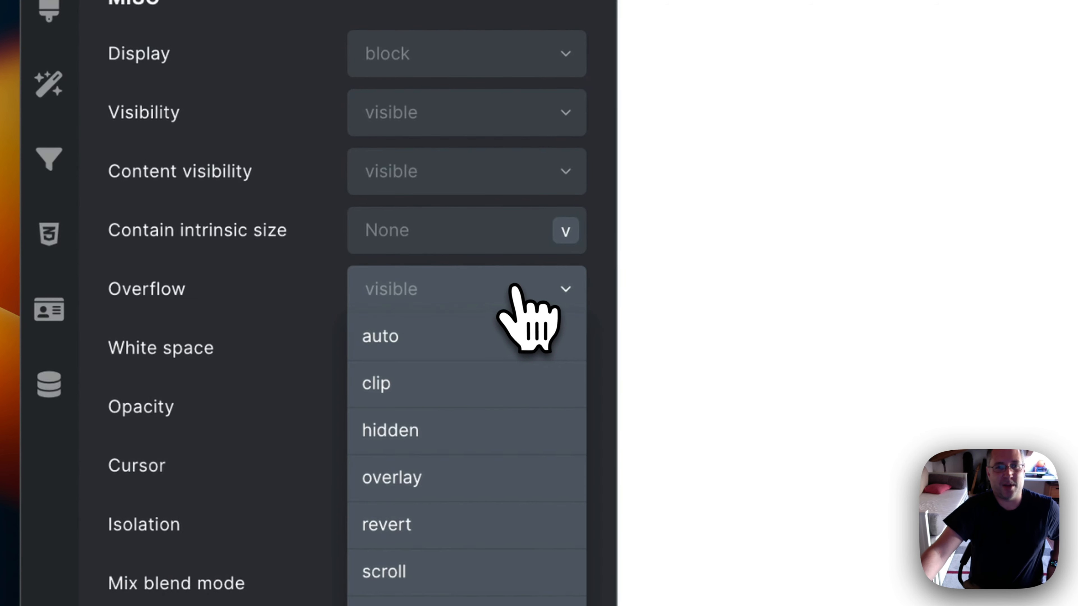
scroll(469, 353, down, 6)
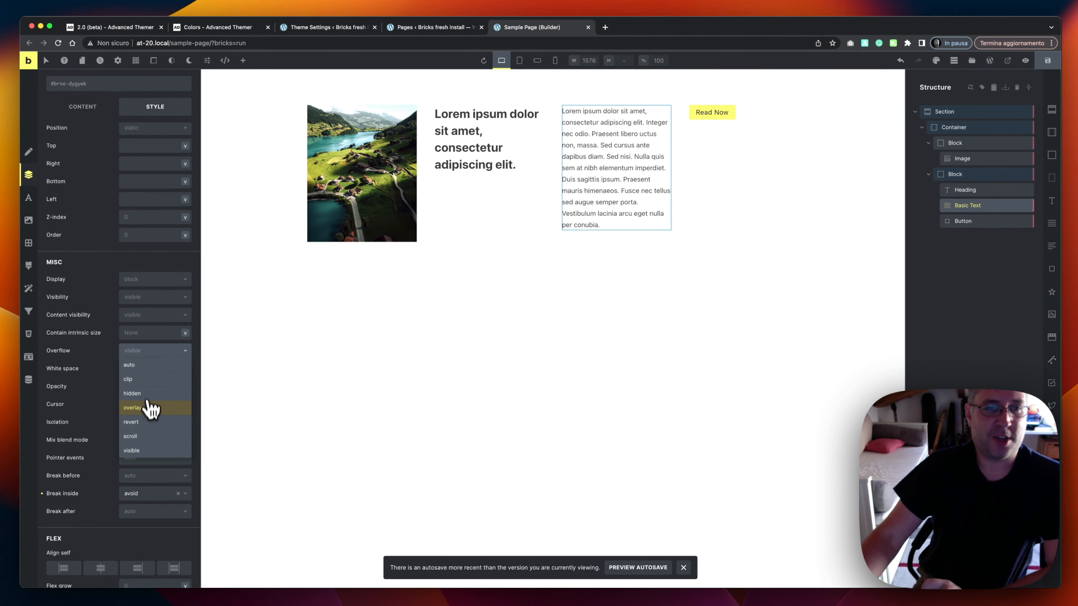
scroll(143, 428, up, 1)
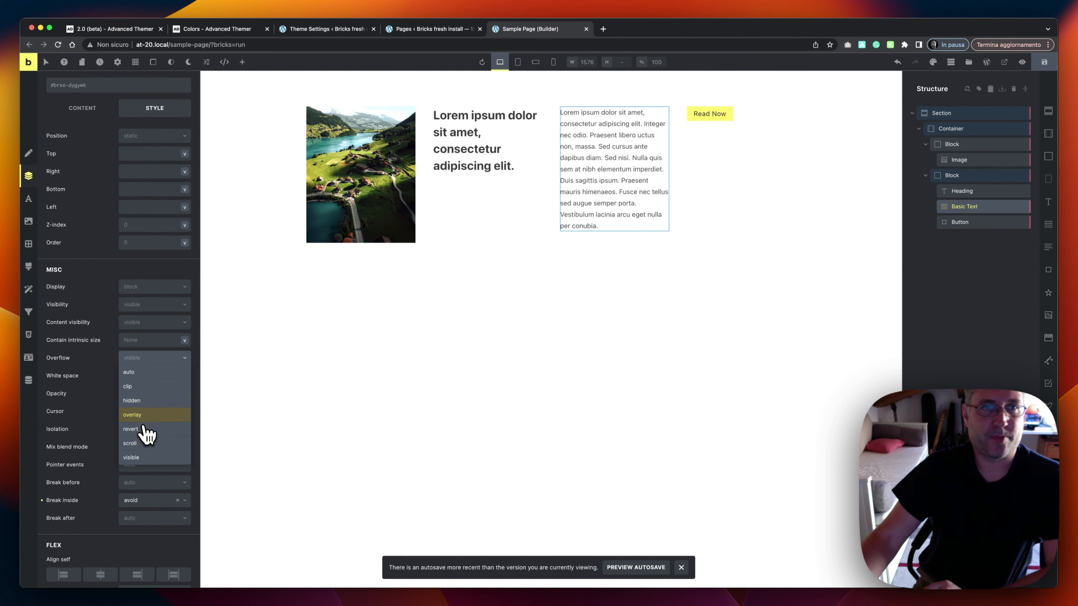
- Check the Custom Element Settings in the theme settings, then return to the Sample Page builder and select the Block containing the image
click(229, 30)
click(352, 31)
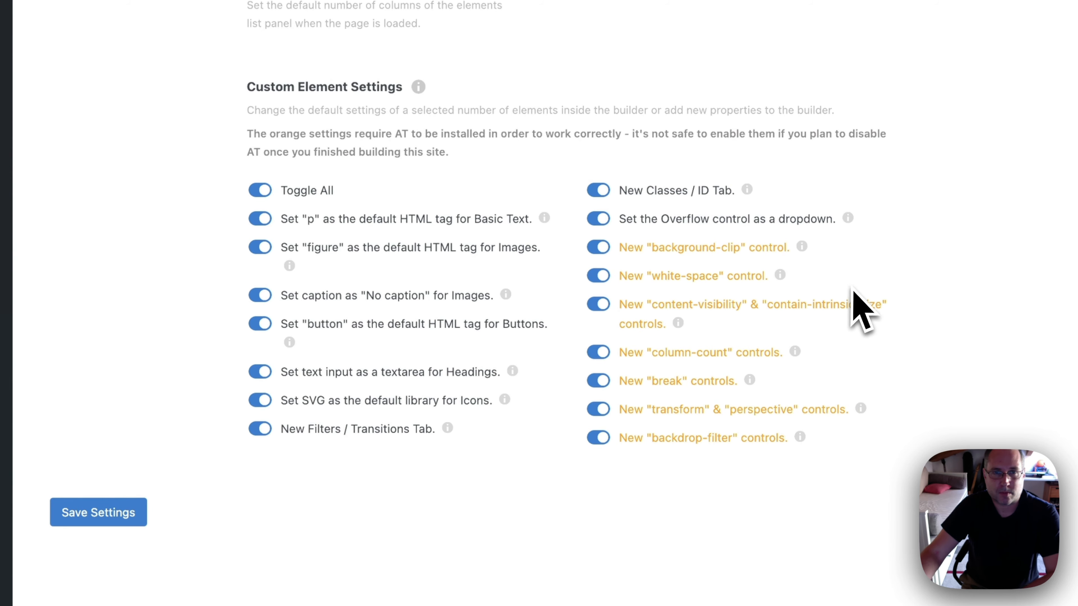
click(414, 30)
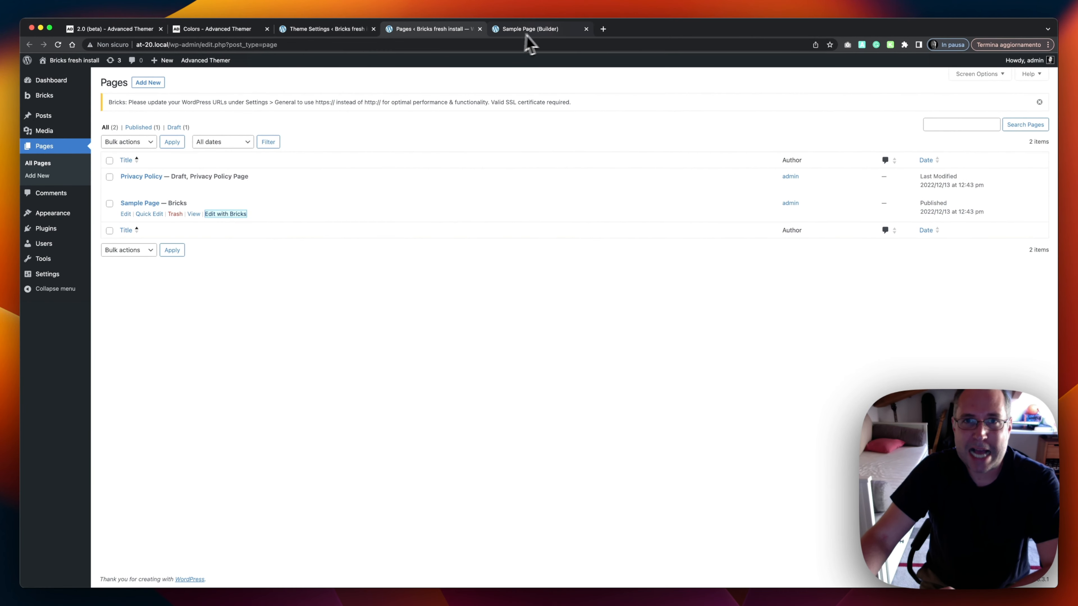
click(534, 33)
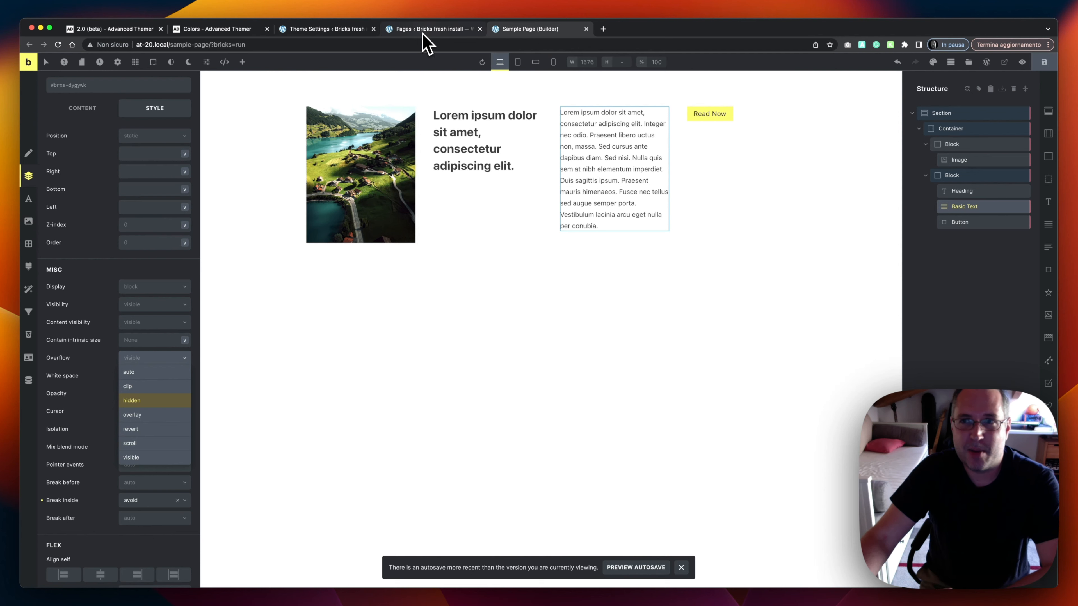
click(1002, 146)
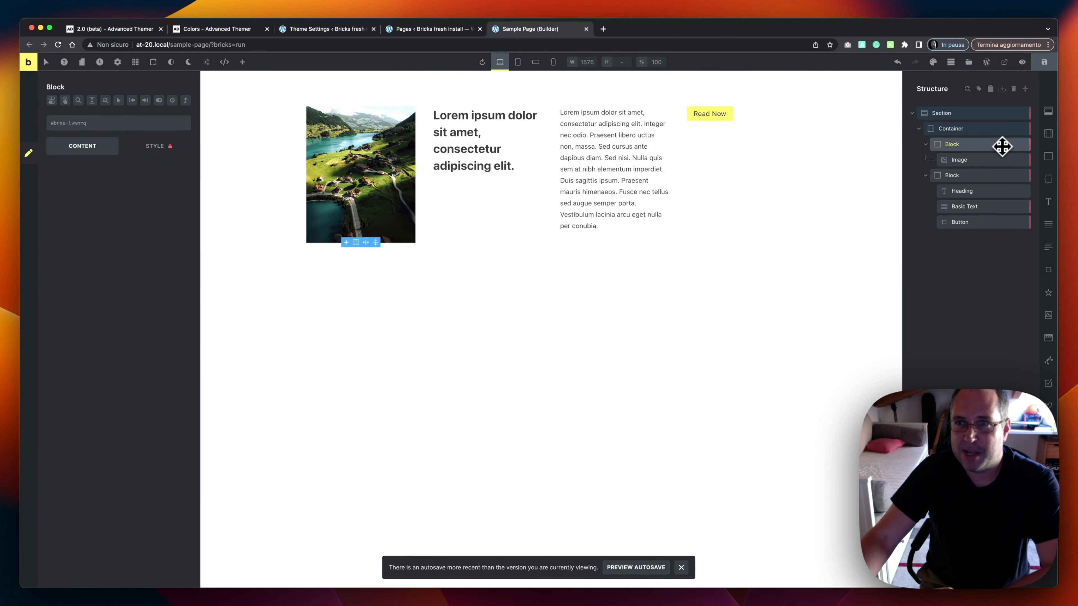
- Enable Expand All Children Elements in the Structure Panel builder tweaks of the theme settings and save the settings
click(428, 29)
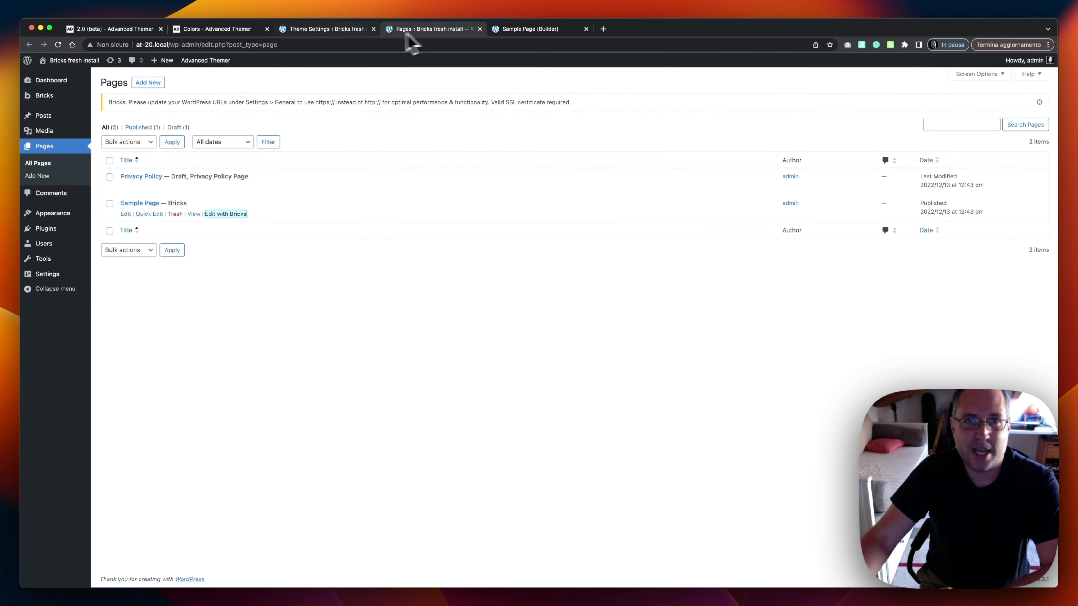
click(325, 31)
scroll(297, 187, up, 10)
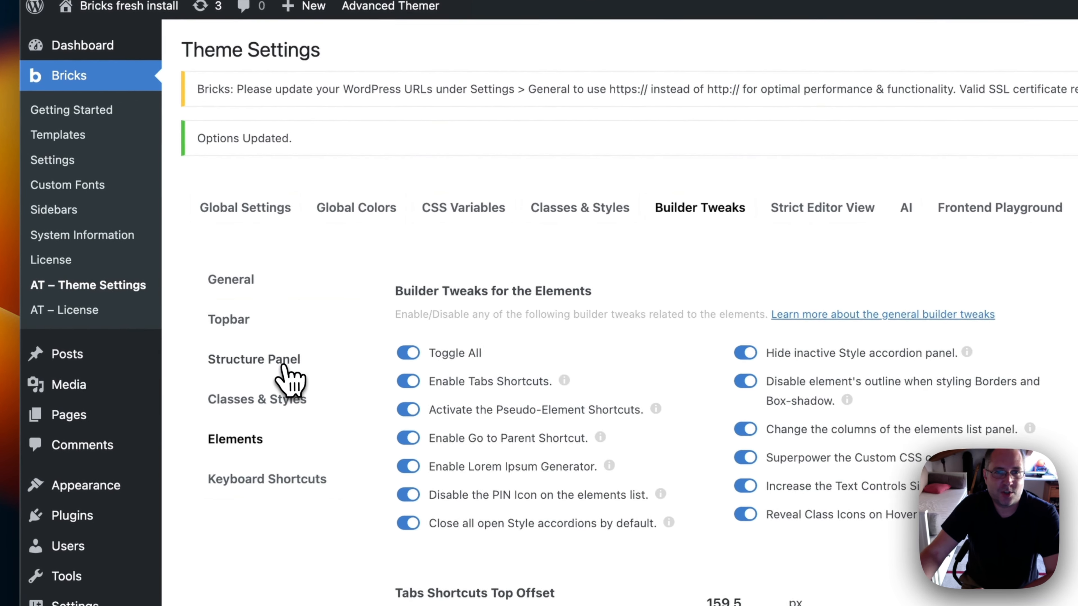
click(204, 292)
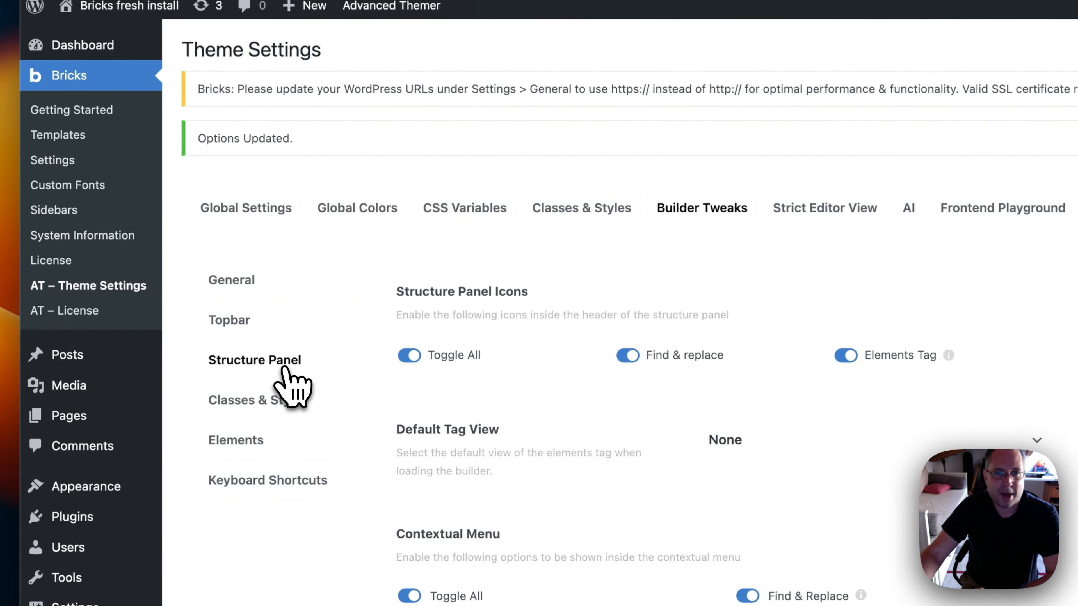
scroll(904, 480, down, 6)
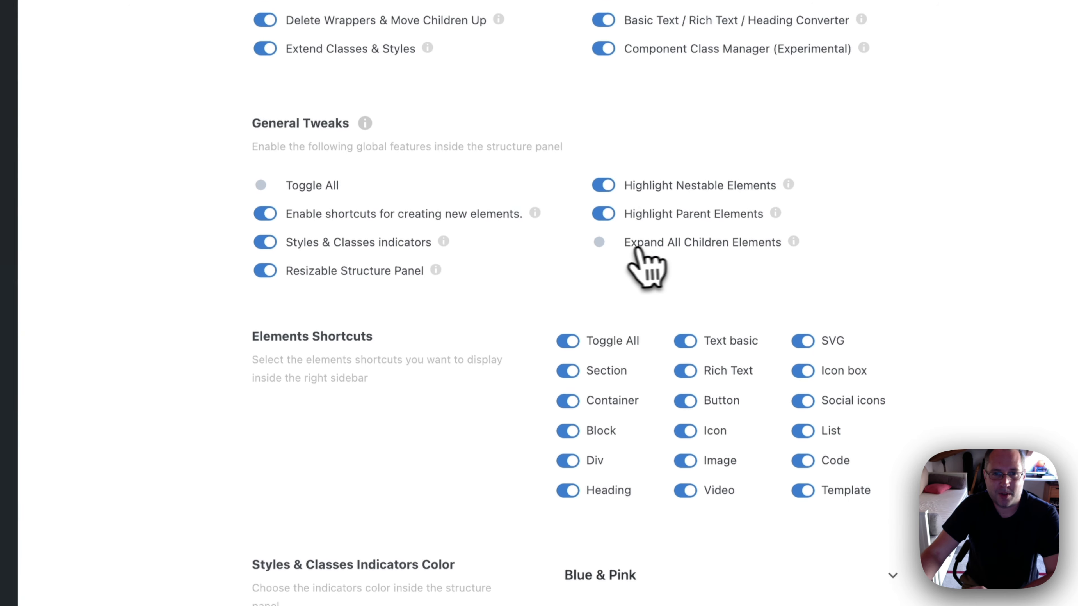
click(624, 361)
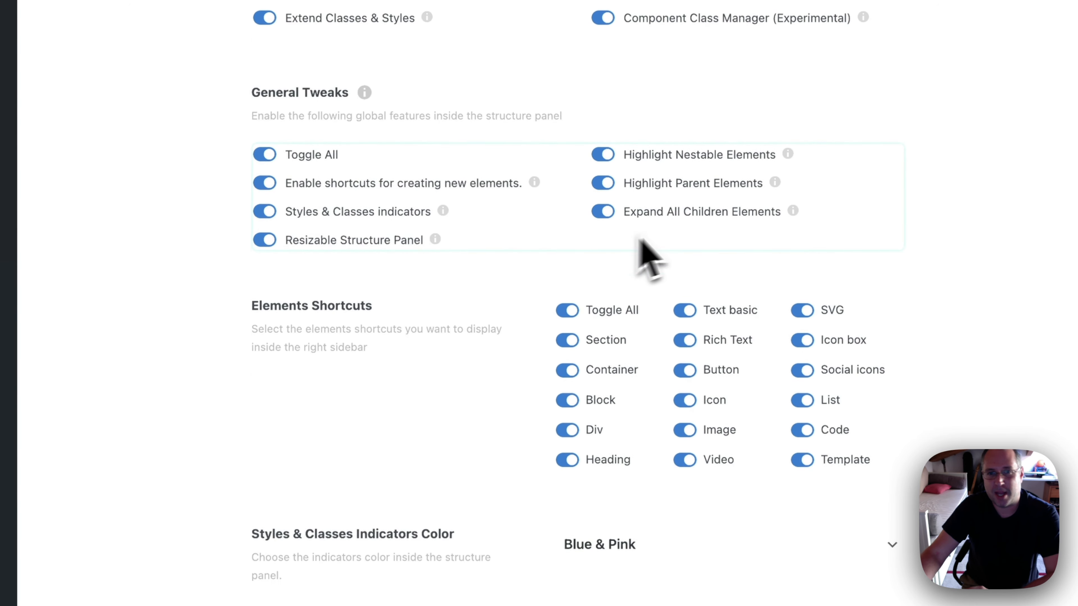
click(136, 369)
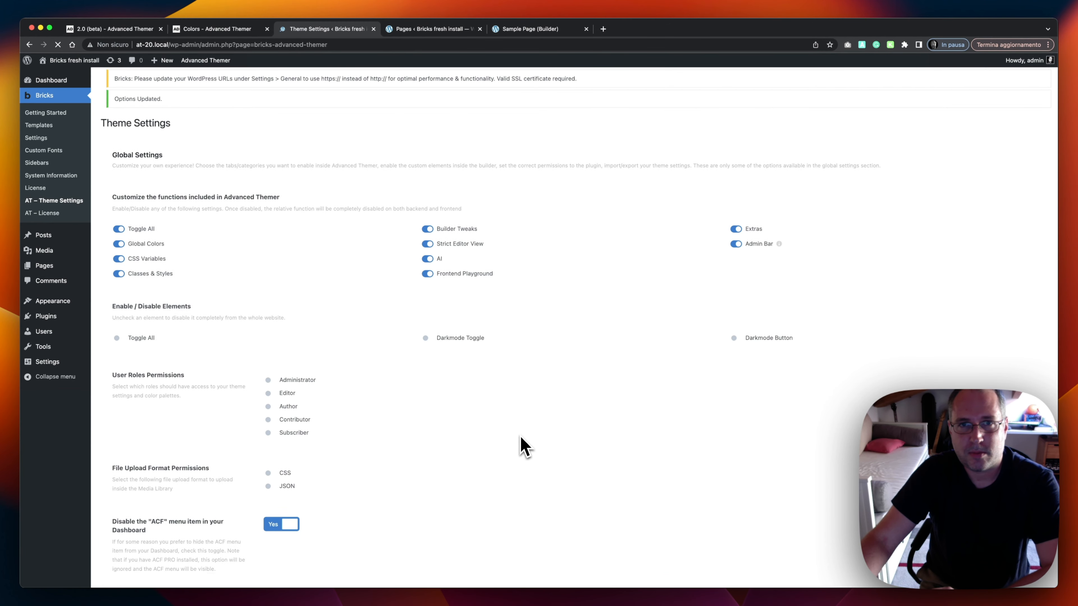
- Return to the Sample Page builder and reload it, discarding the unsaved changes
click(536, 31)
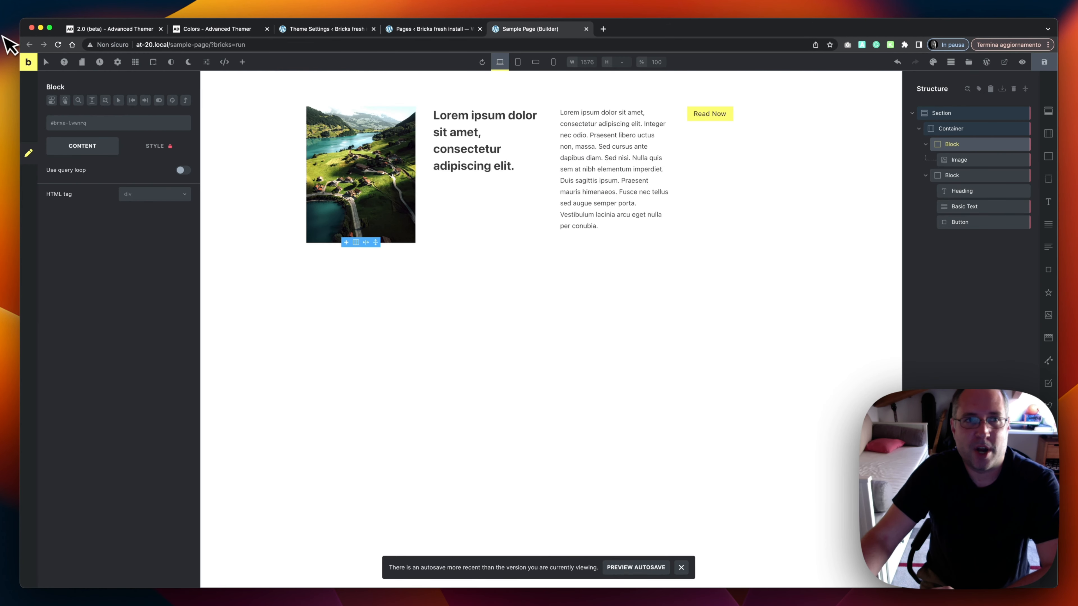
click(57, 45)
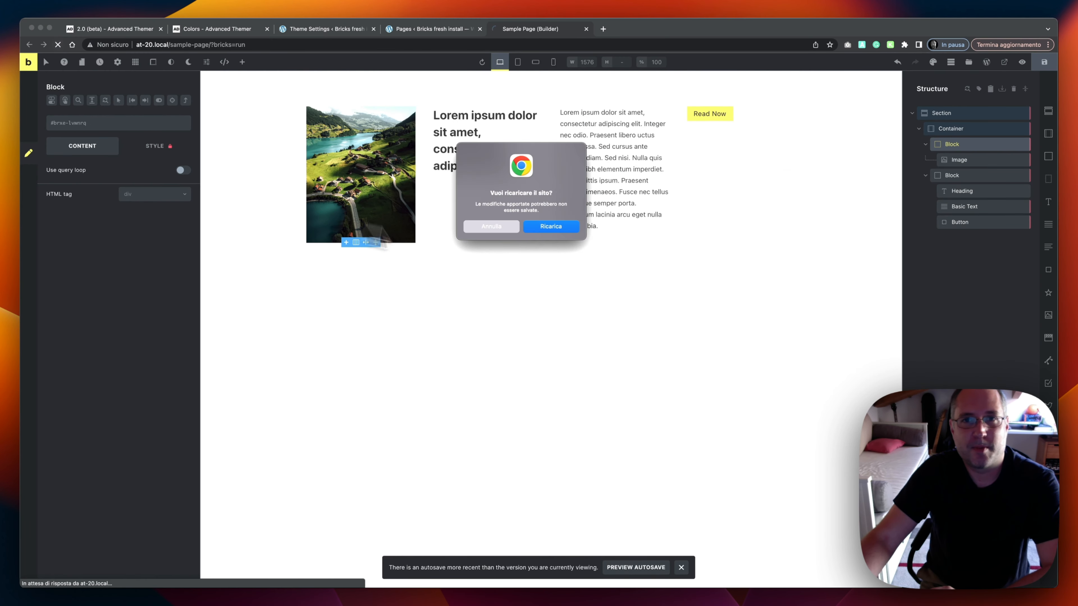
click(551, 227)
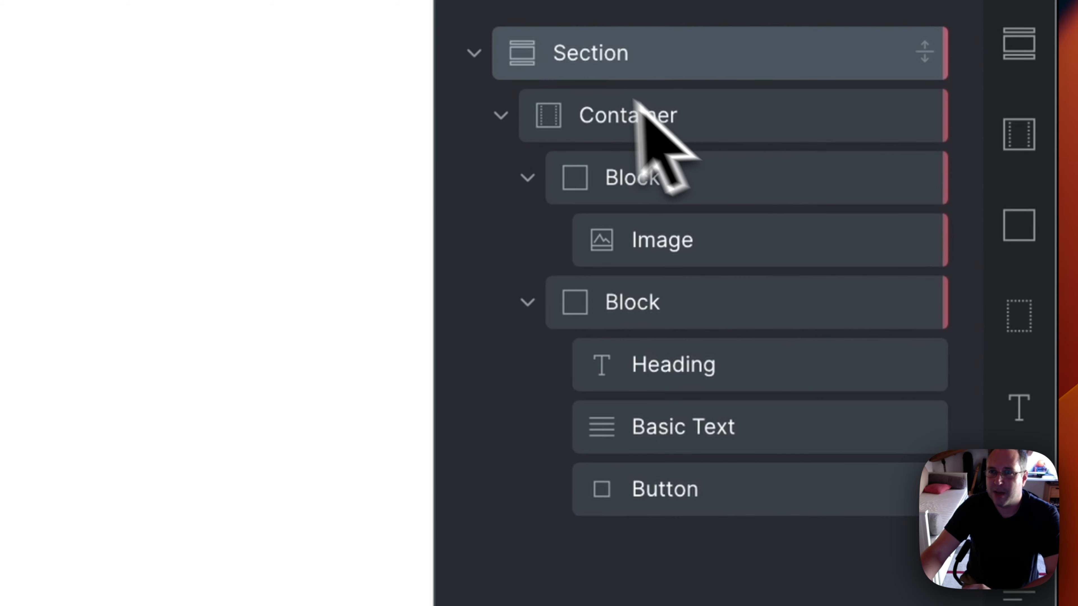
- Collapse and expand the Section's children in the structure tree, trying the single, collapse-all and expand-all-children controls
click(475, 54)
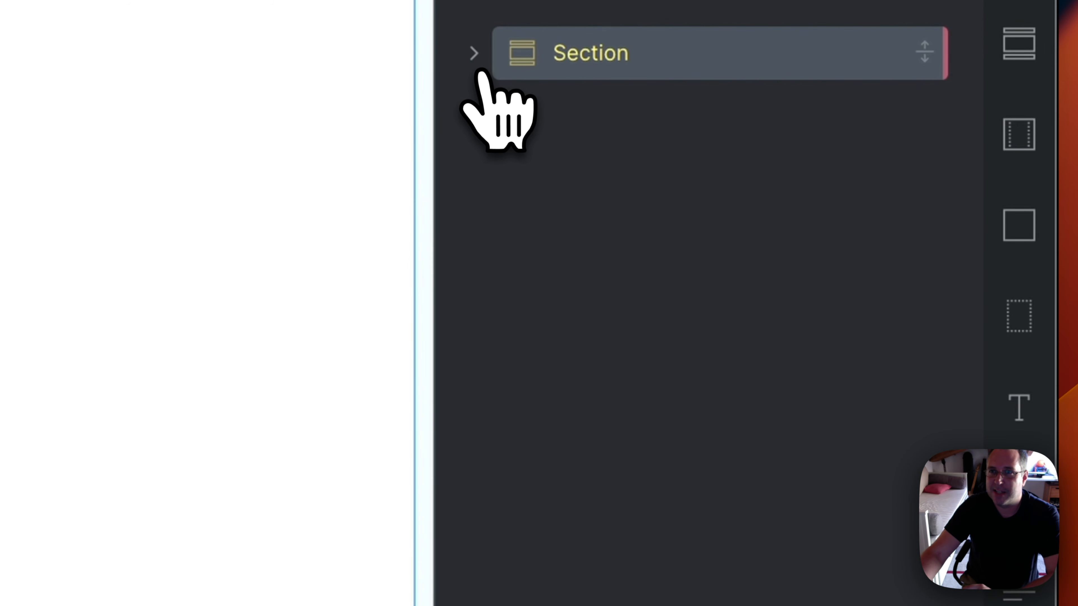
click(475, 55)
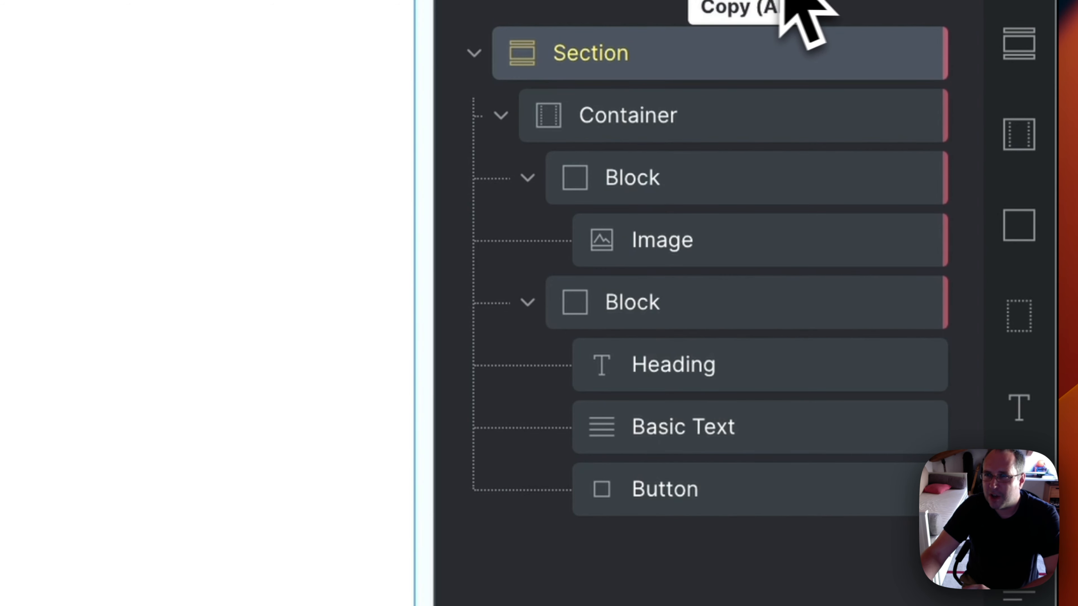
click(953, 6)
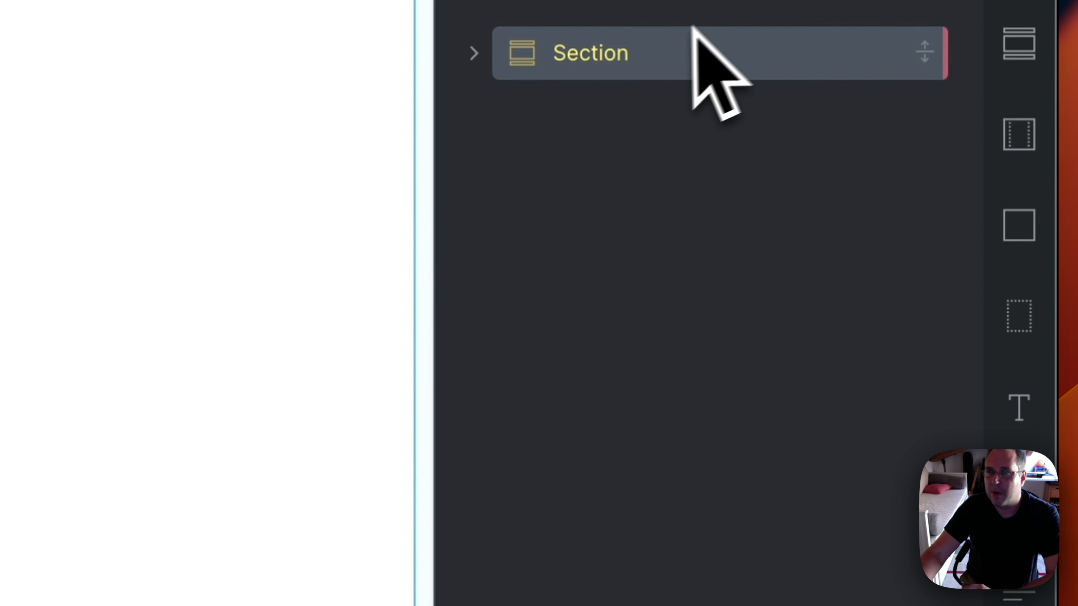
click(929, 55)
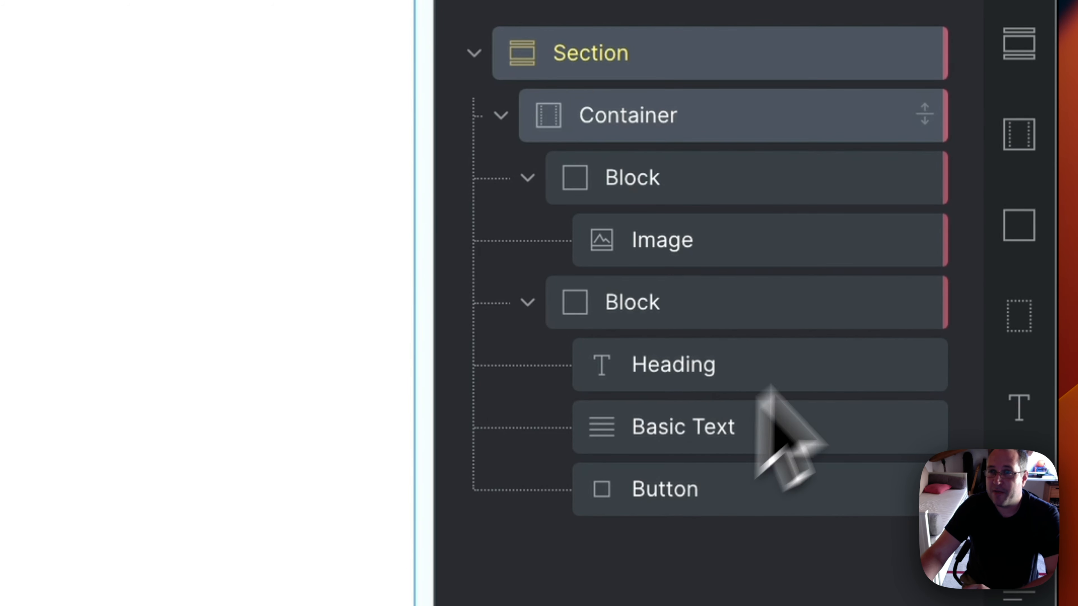
- Duplicate the Section and compare expanding the entire structure tree with expanding only the first Section's children, collapsing everything after each try
right_click(652, 49)
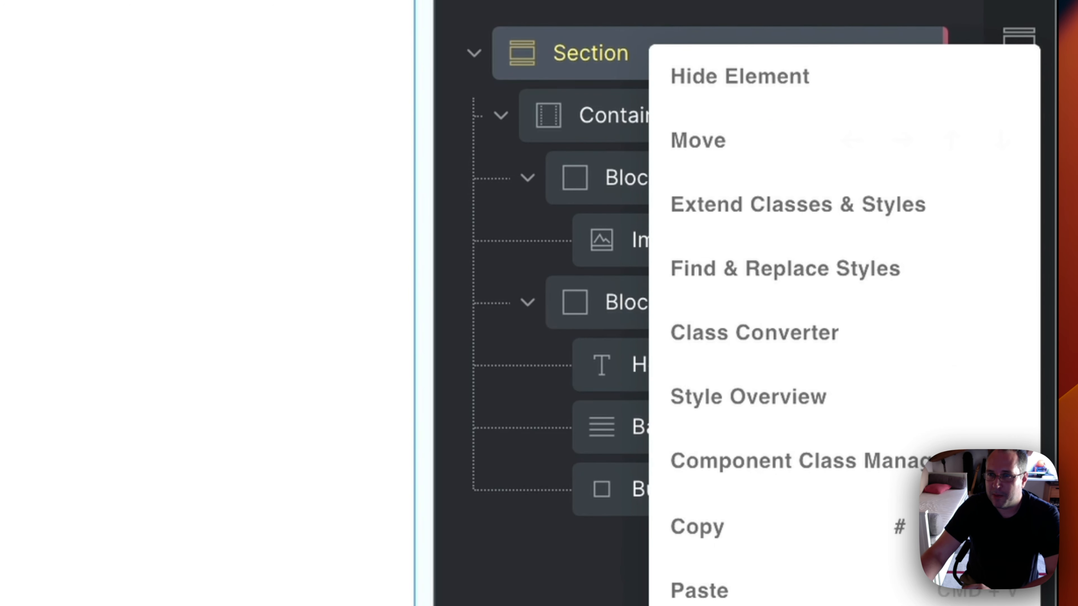
key(Escape)
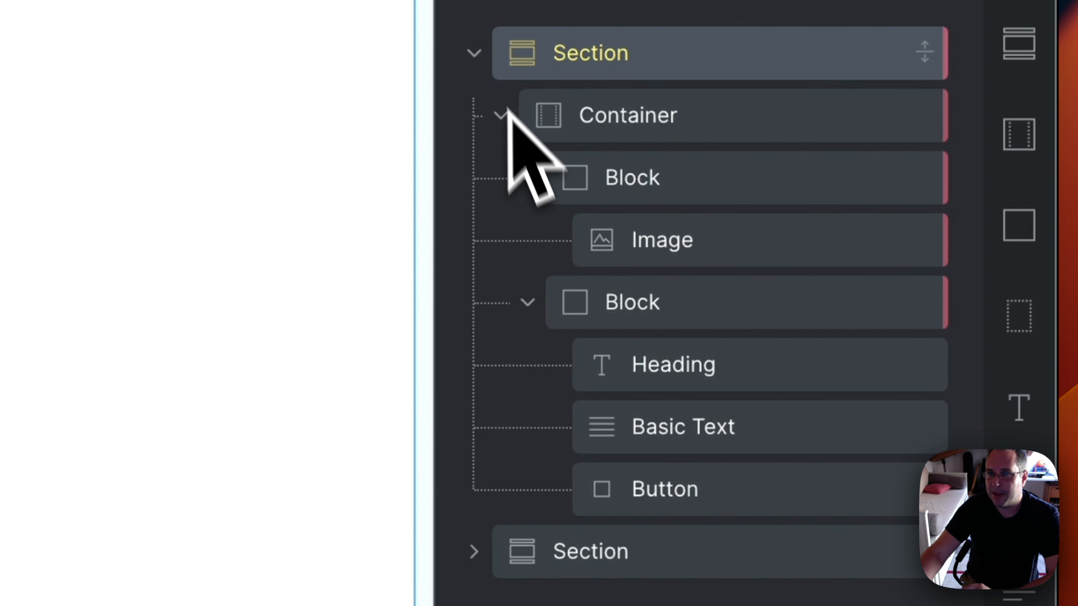
click(930, 4)
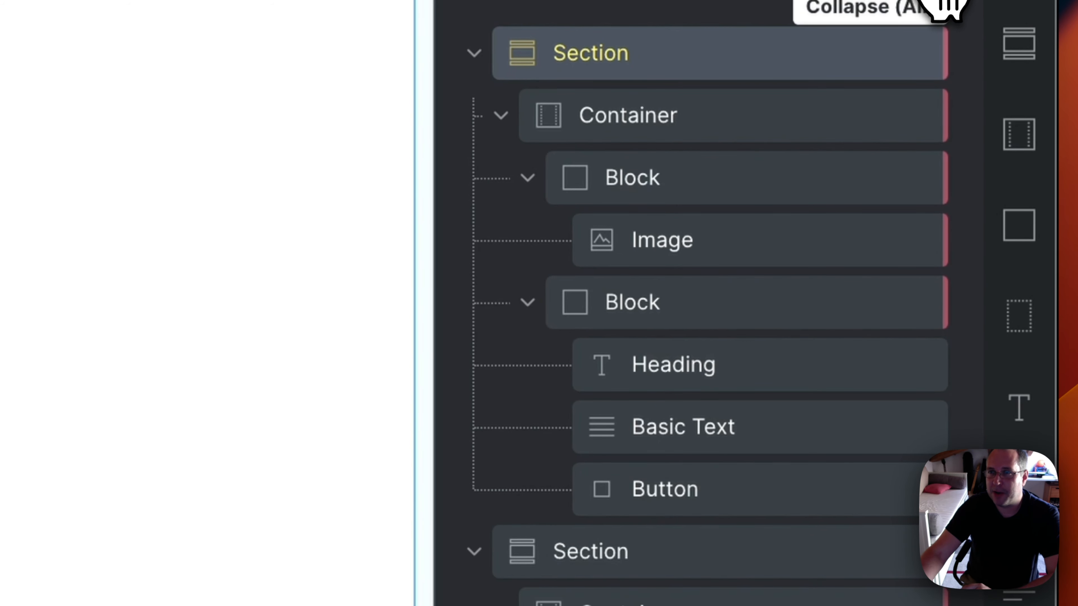
click(945, 5)
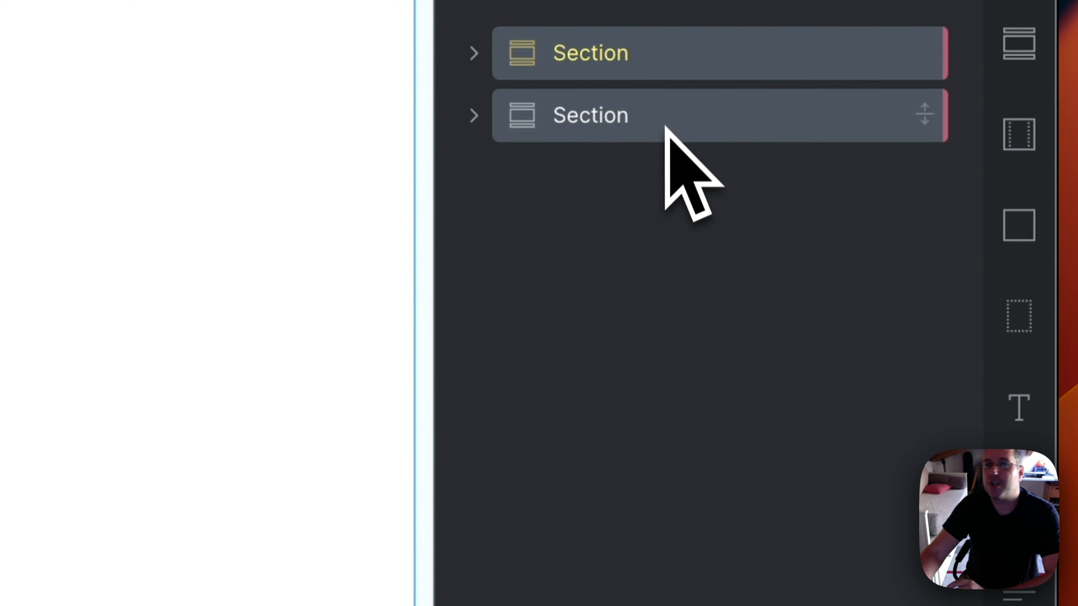
click(929, 55)
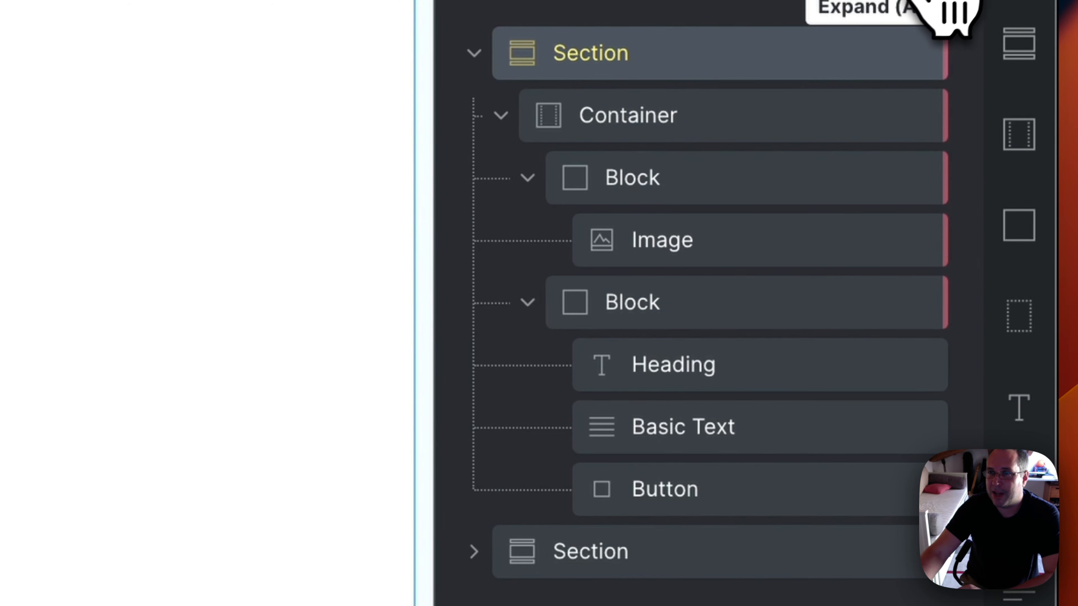
click(952, 3)
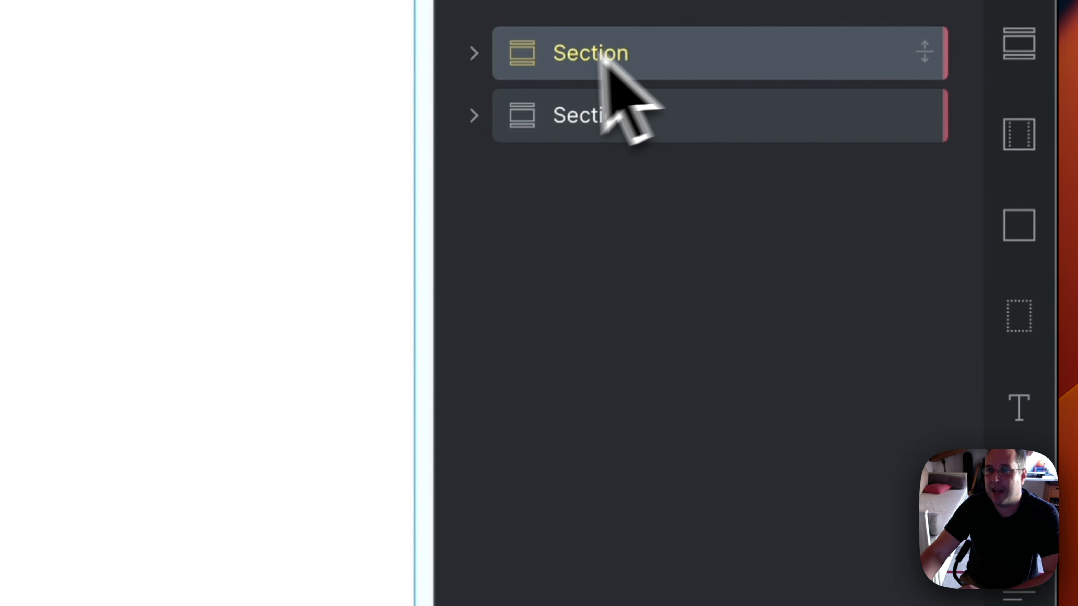
- Expand the first Section and its Container one level at a time, then expand all children of the second Block
click(477, 60)
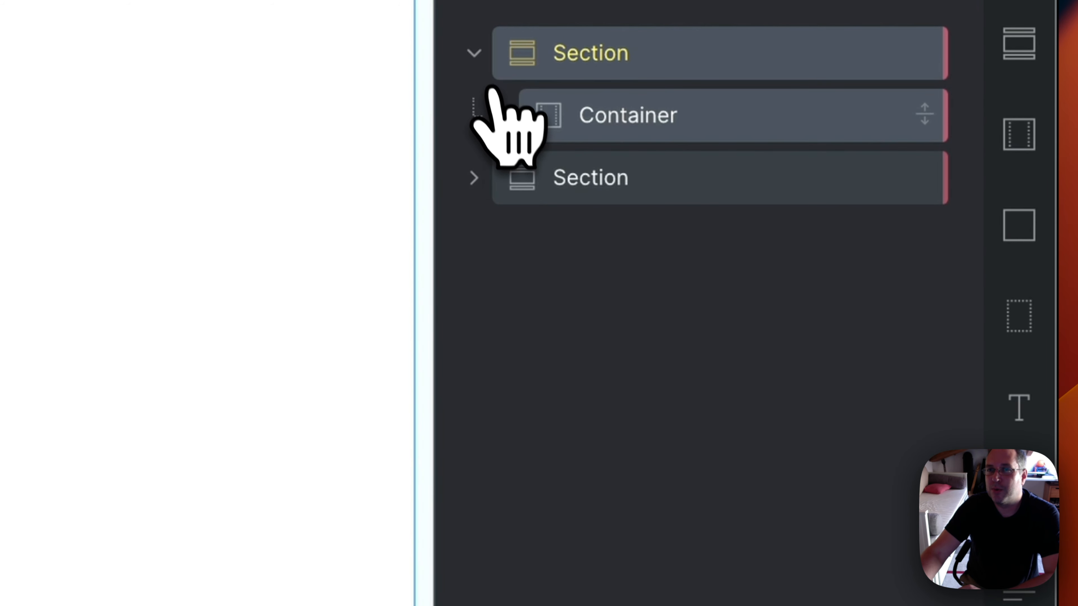
click(501, 111)
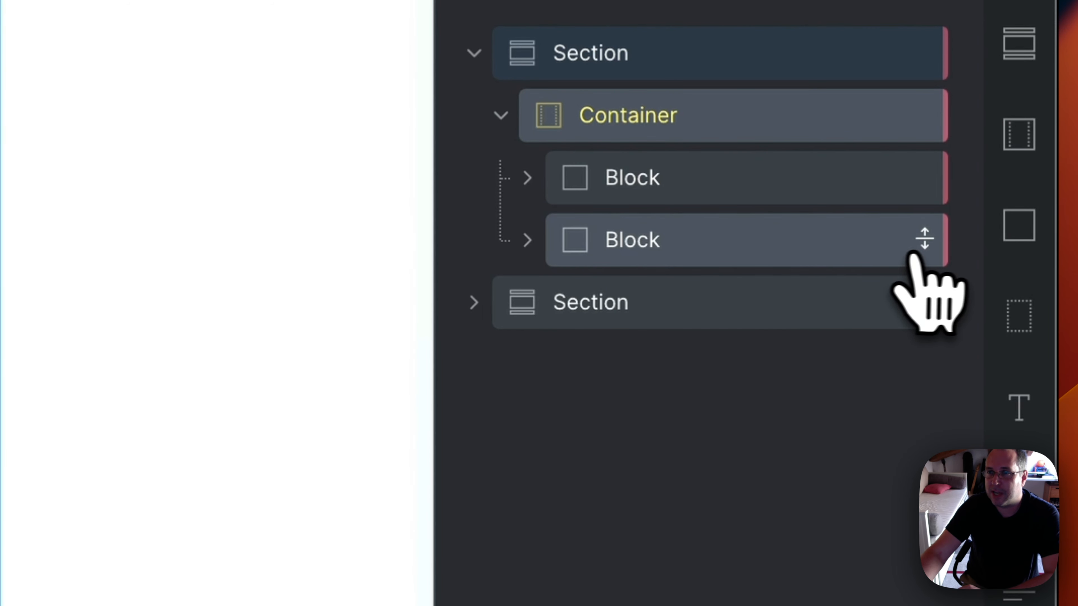
click(933, 251)
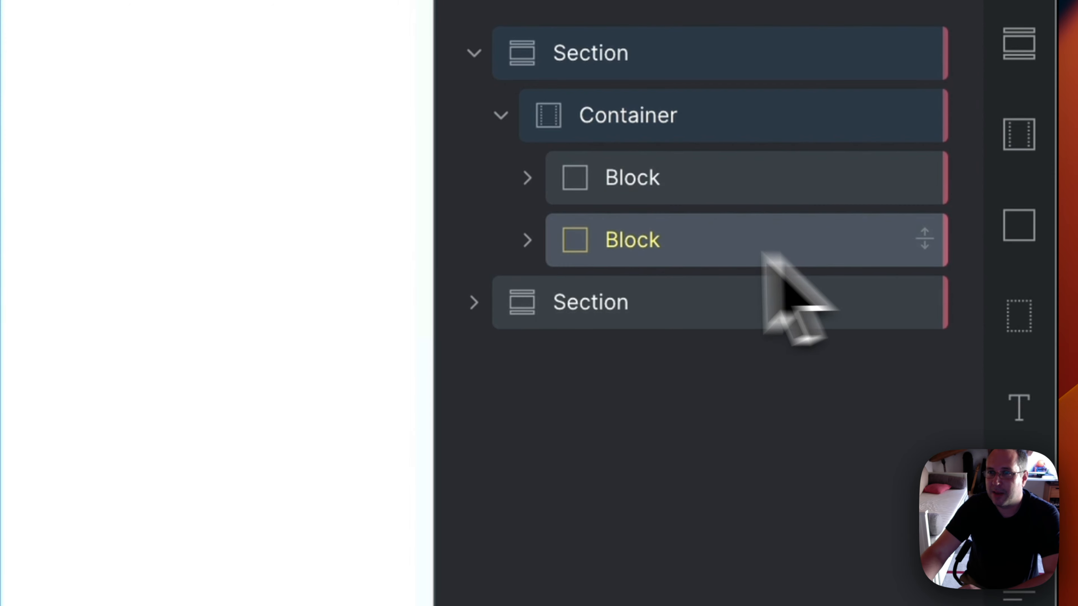
click(925, 244)
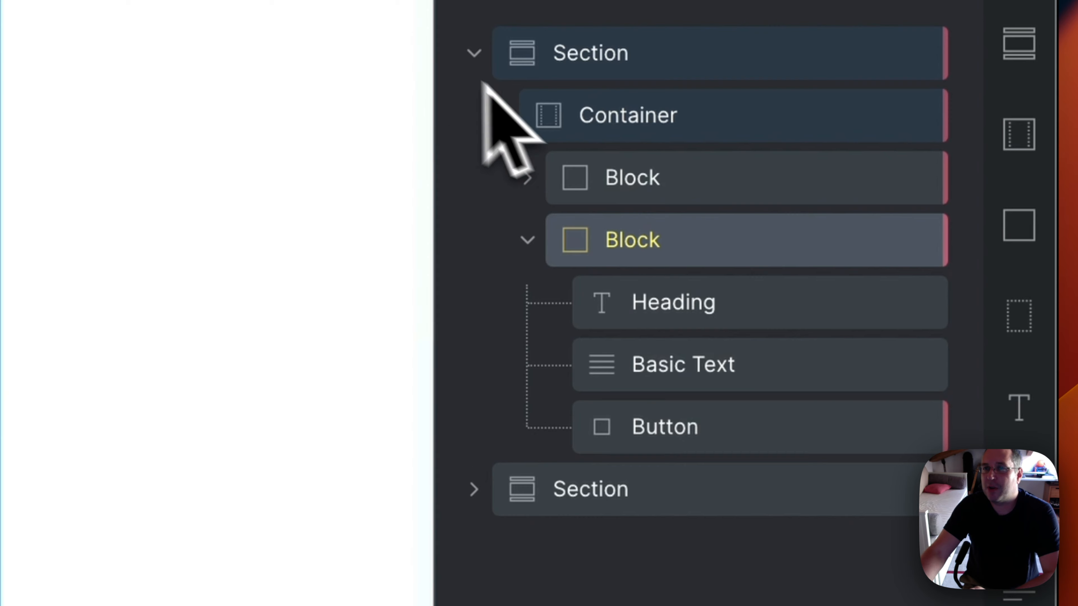
- Collapse and re-expand the first Section with its single-level toggle in the structure tree
click(476, 57)
click(480, 57)
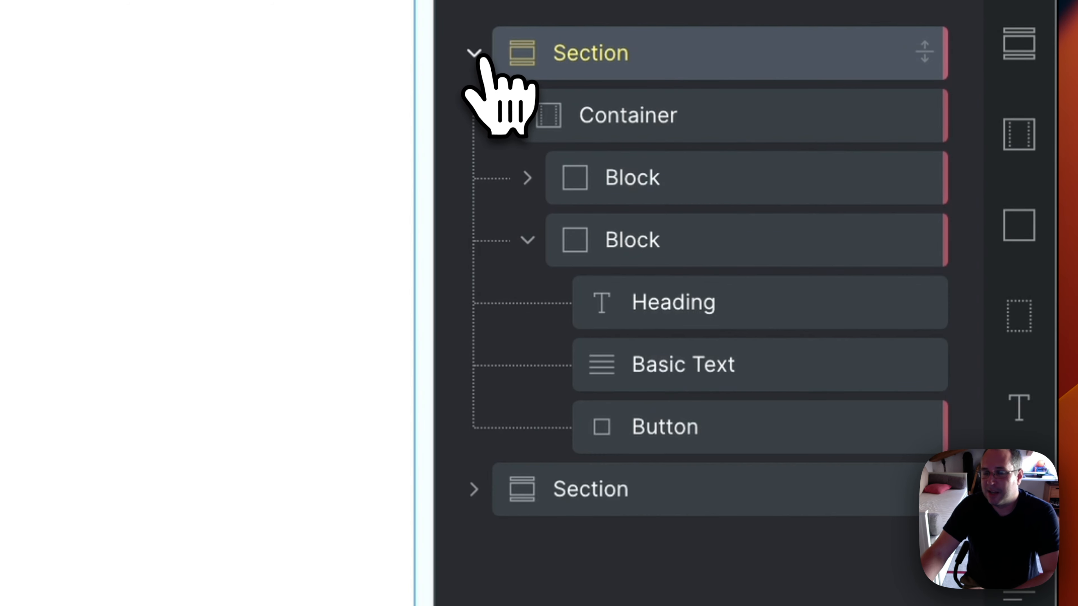
click(476, 54)
click(476, 54)
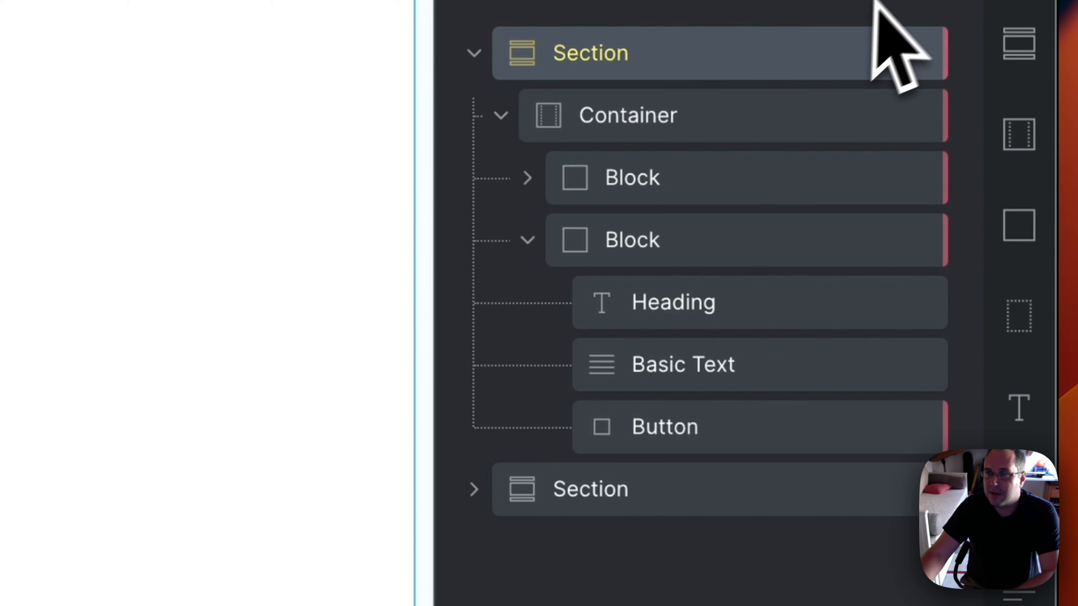
- Collapse the whole structure tree, expand all children of the first Section only, and bring the Sample Page builder back into view
click(940, 5)
click(940, 5)
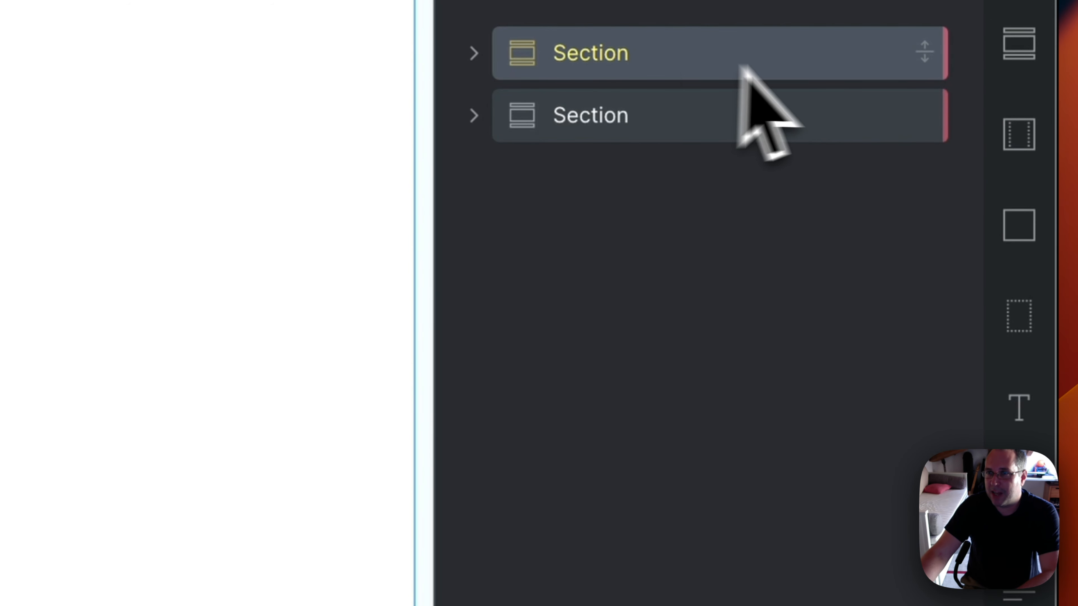
click(927, 53)
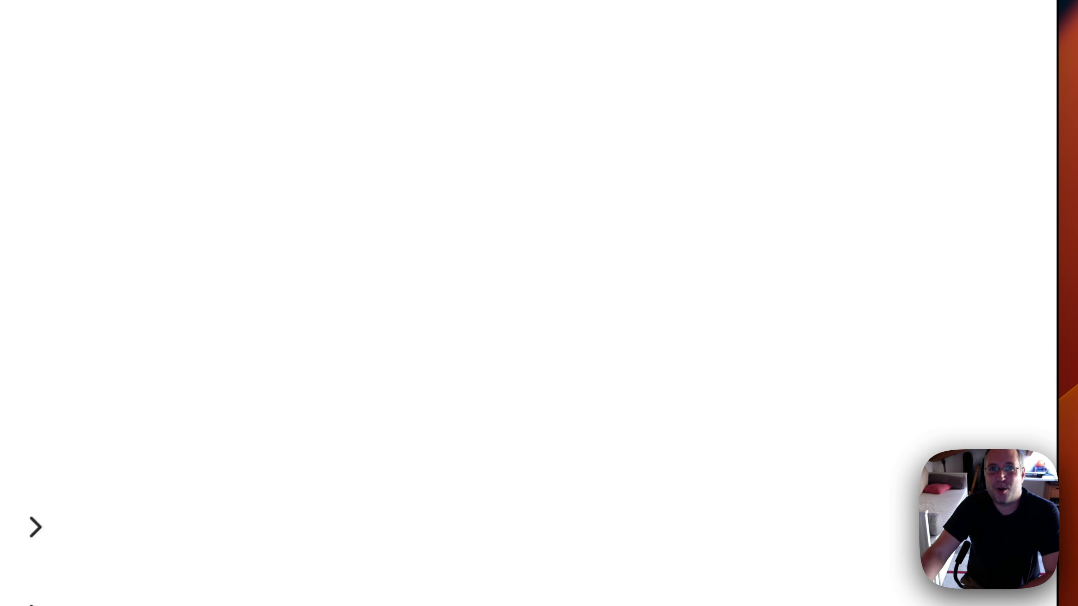
click(505, 33)
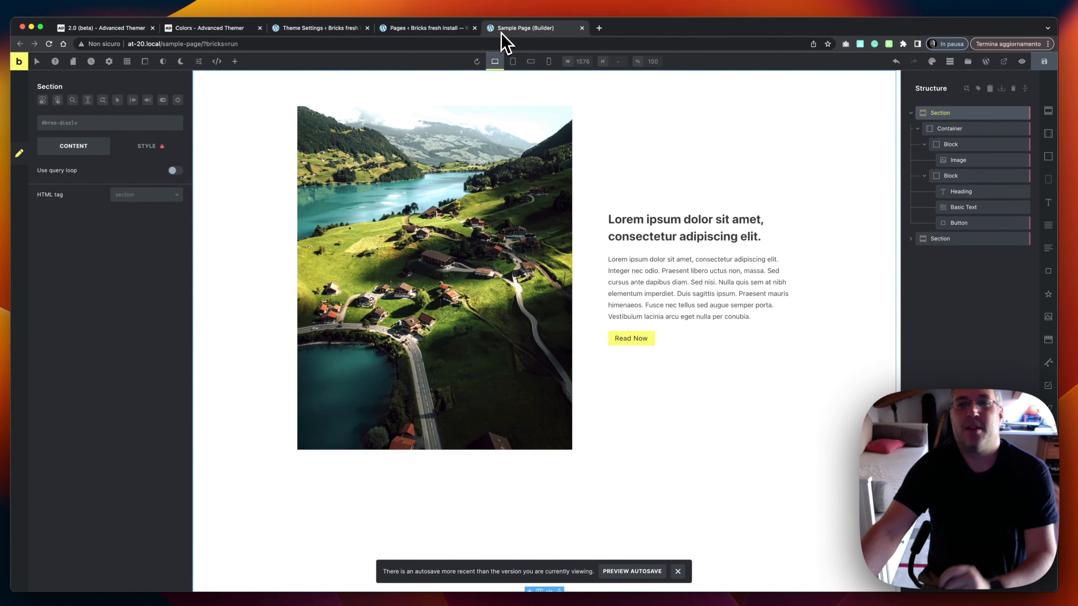